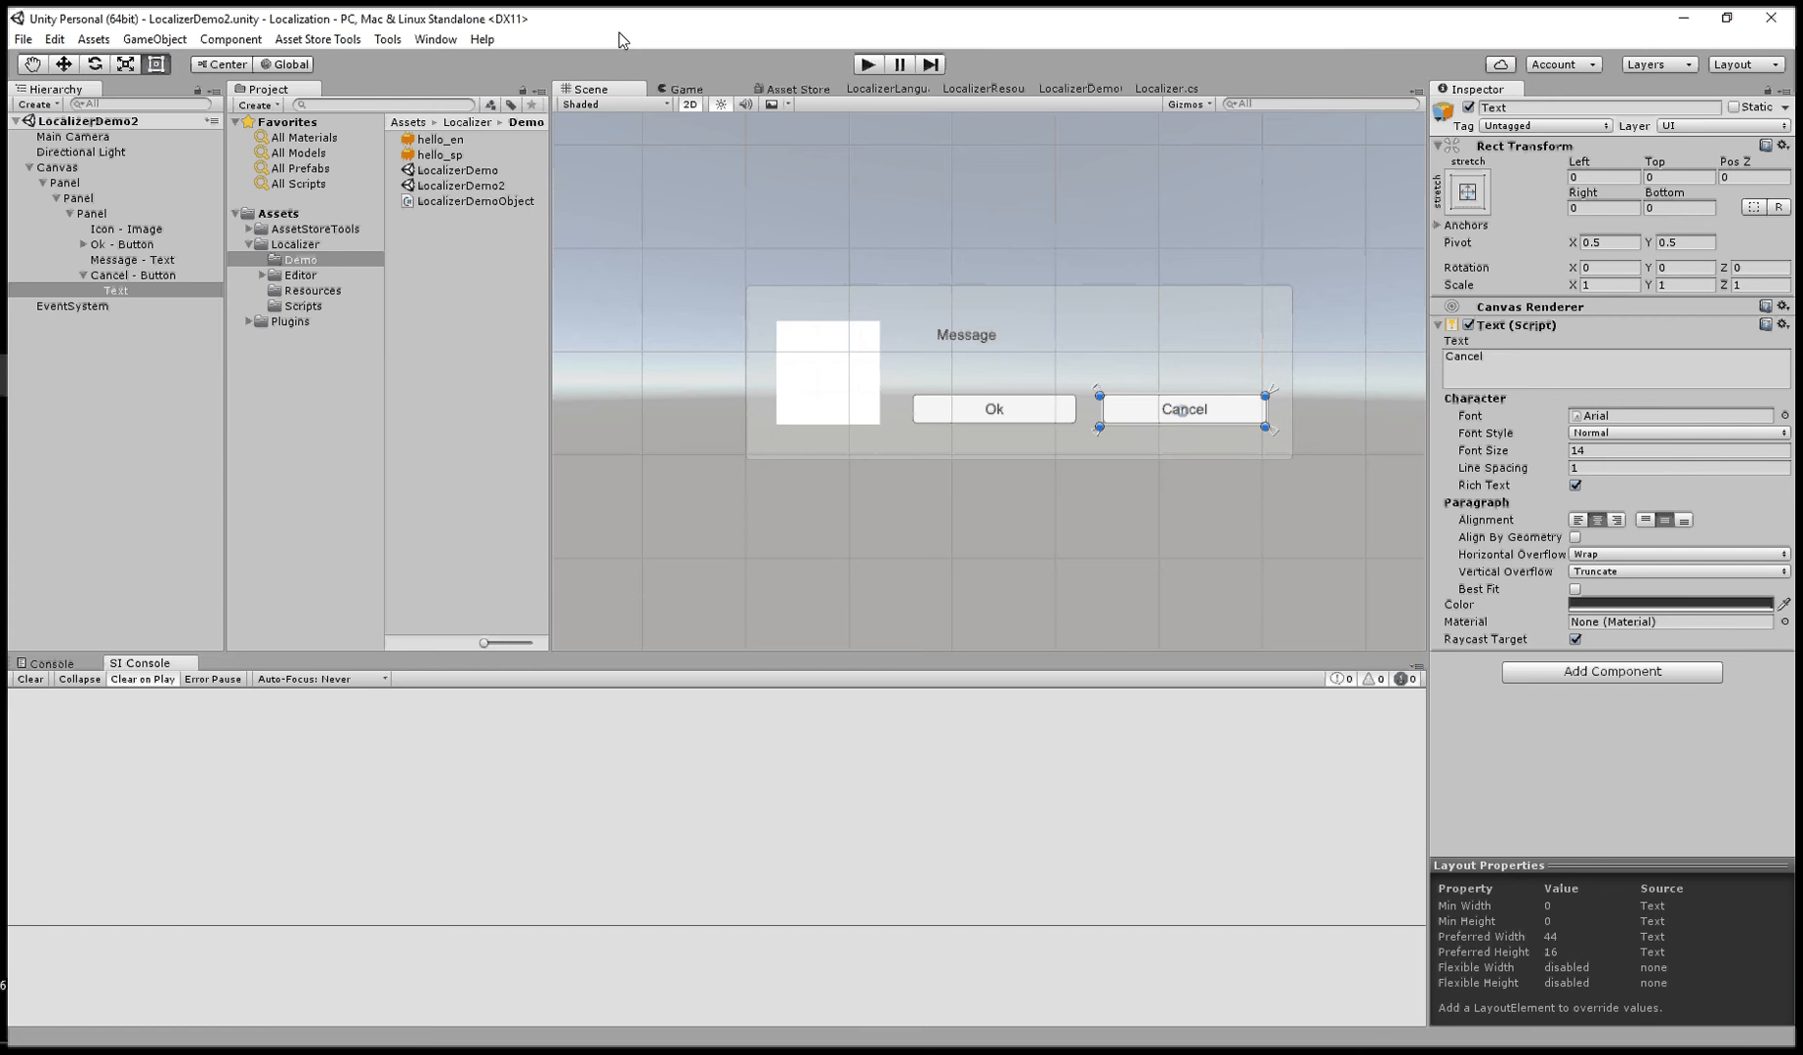
# - Open the LocalizerDemo scene from the Demo folder and view its whole canvas
pyautogui.click(478, 172)
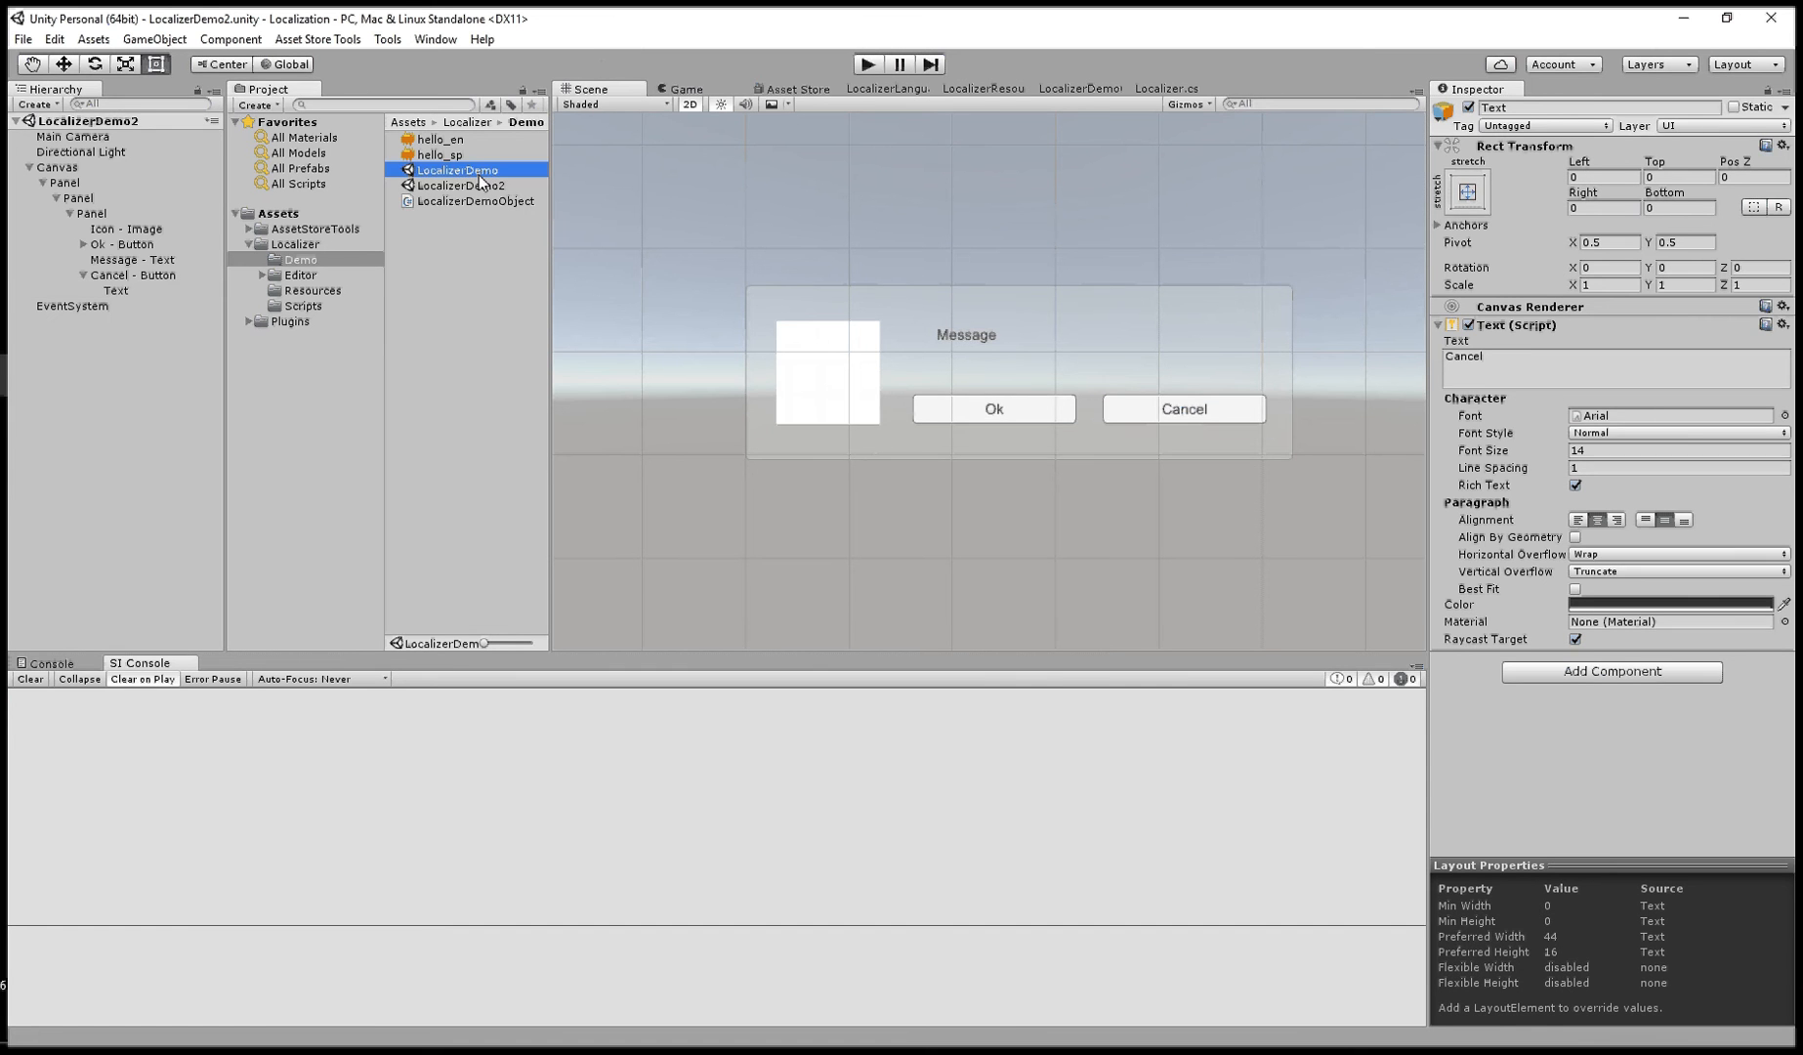
pyautogui.doubleClick(478, 172)
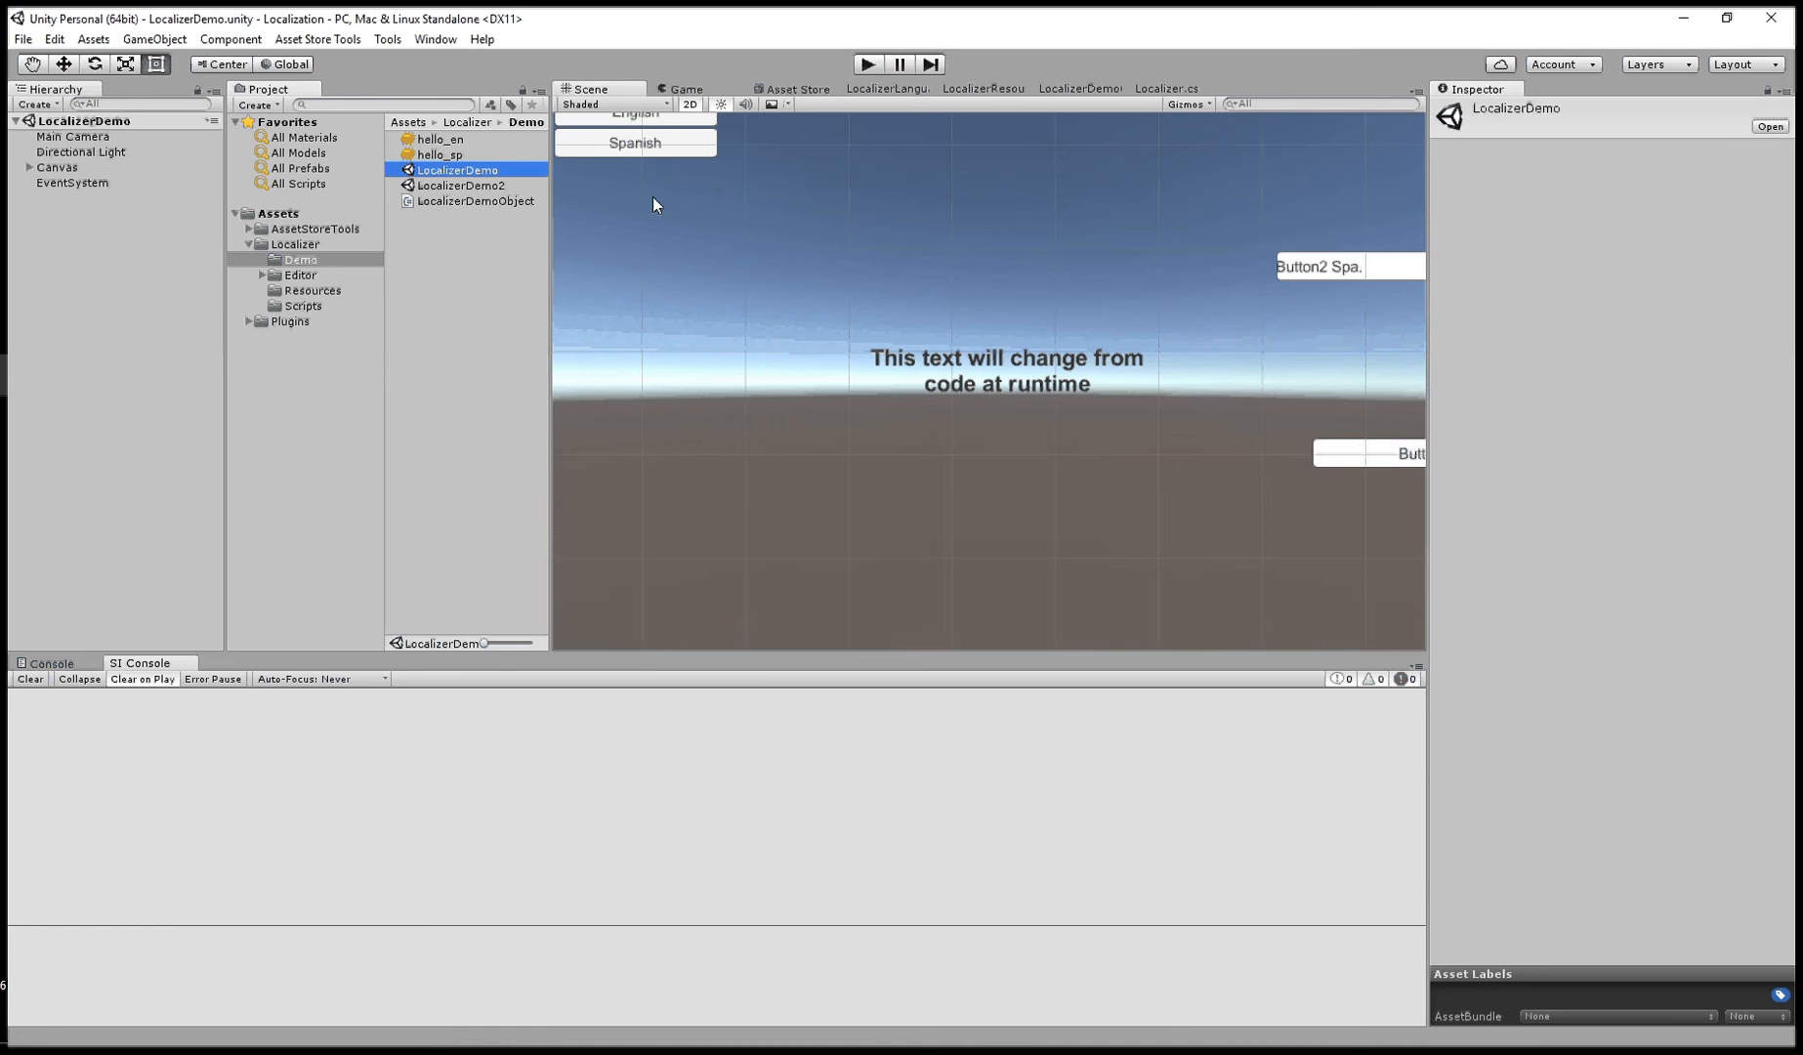
pyautogui.scroll(-2, 655, 203)
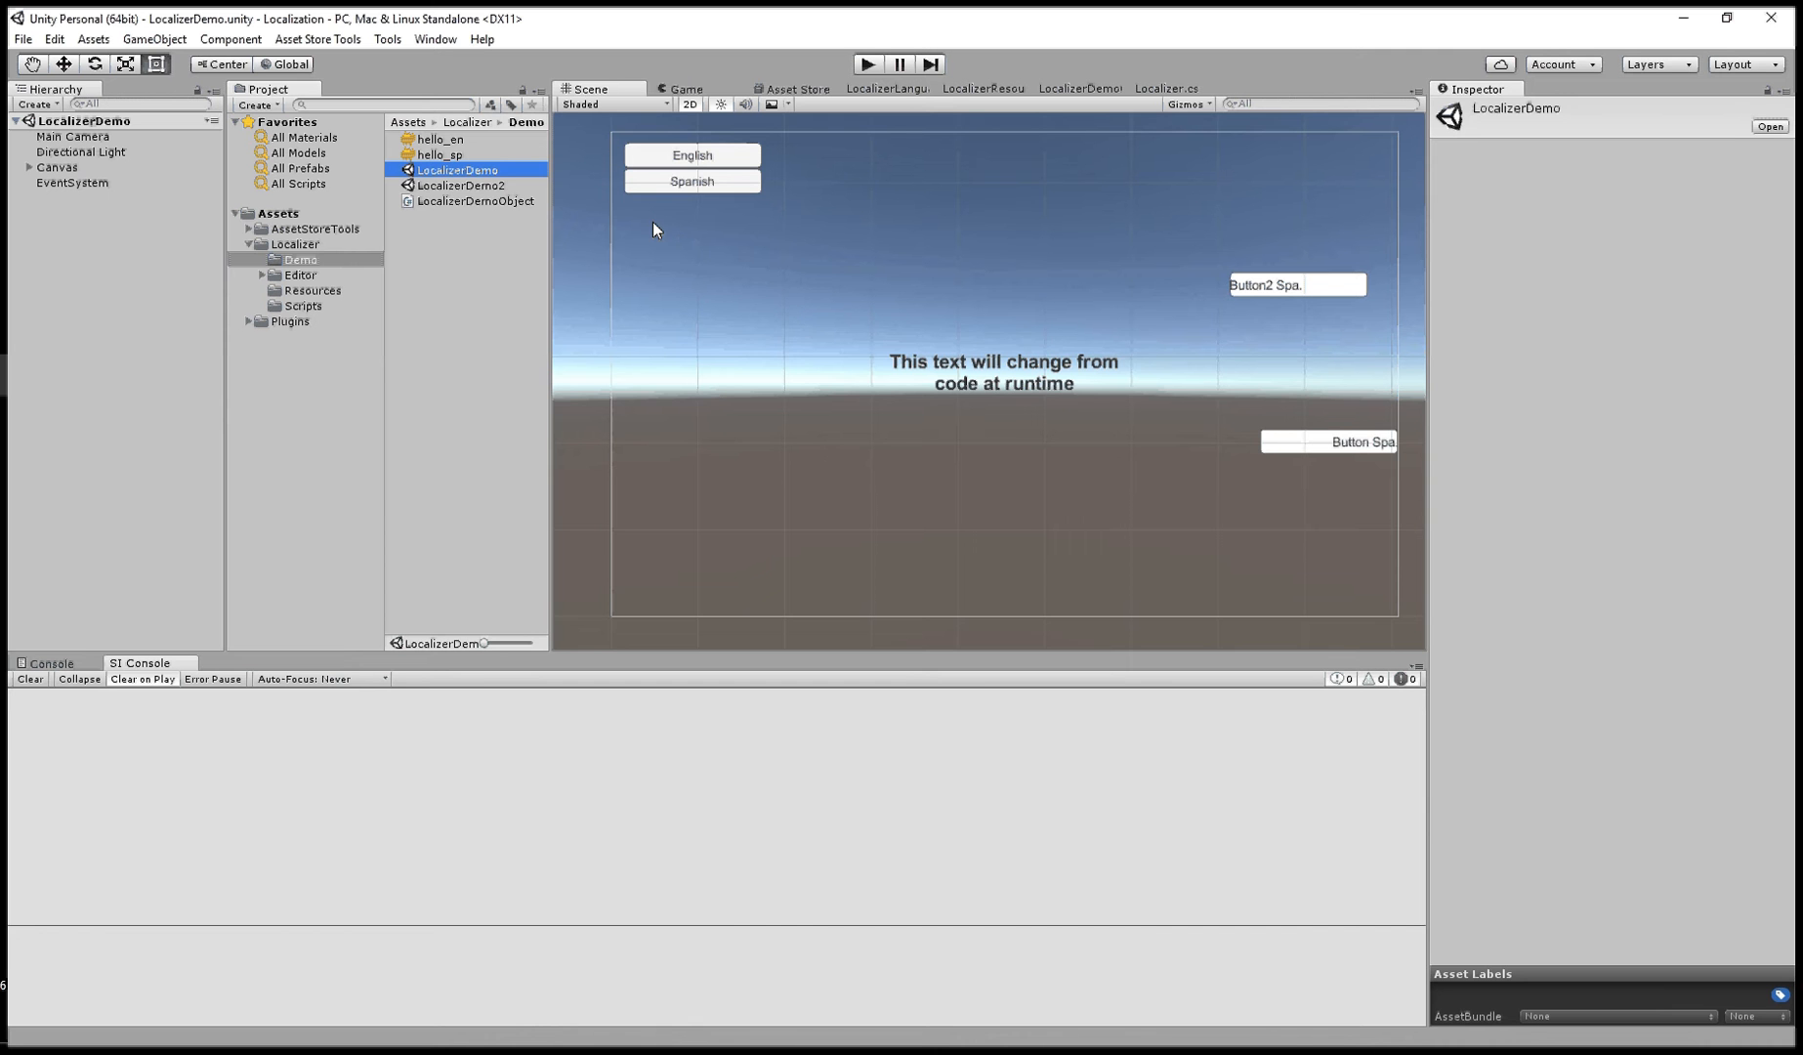
# - Open the LocalizerDemo2 scene and frame its message dialog closely in the scene view
pyautogui.doubleClick(488, 184)
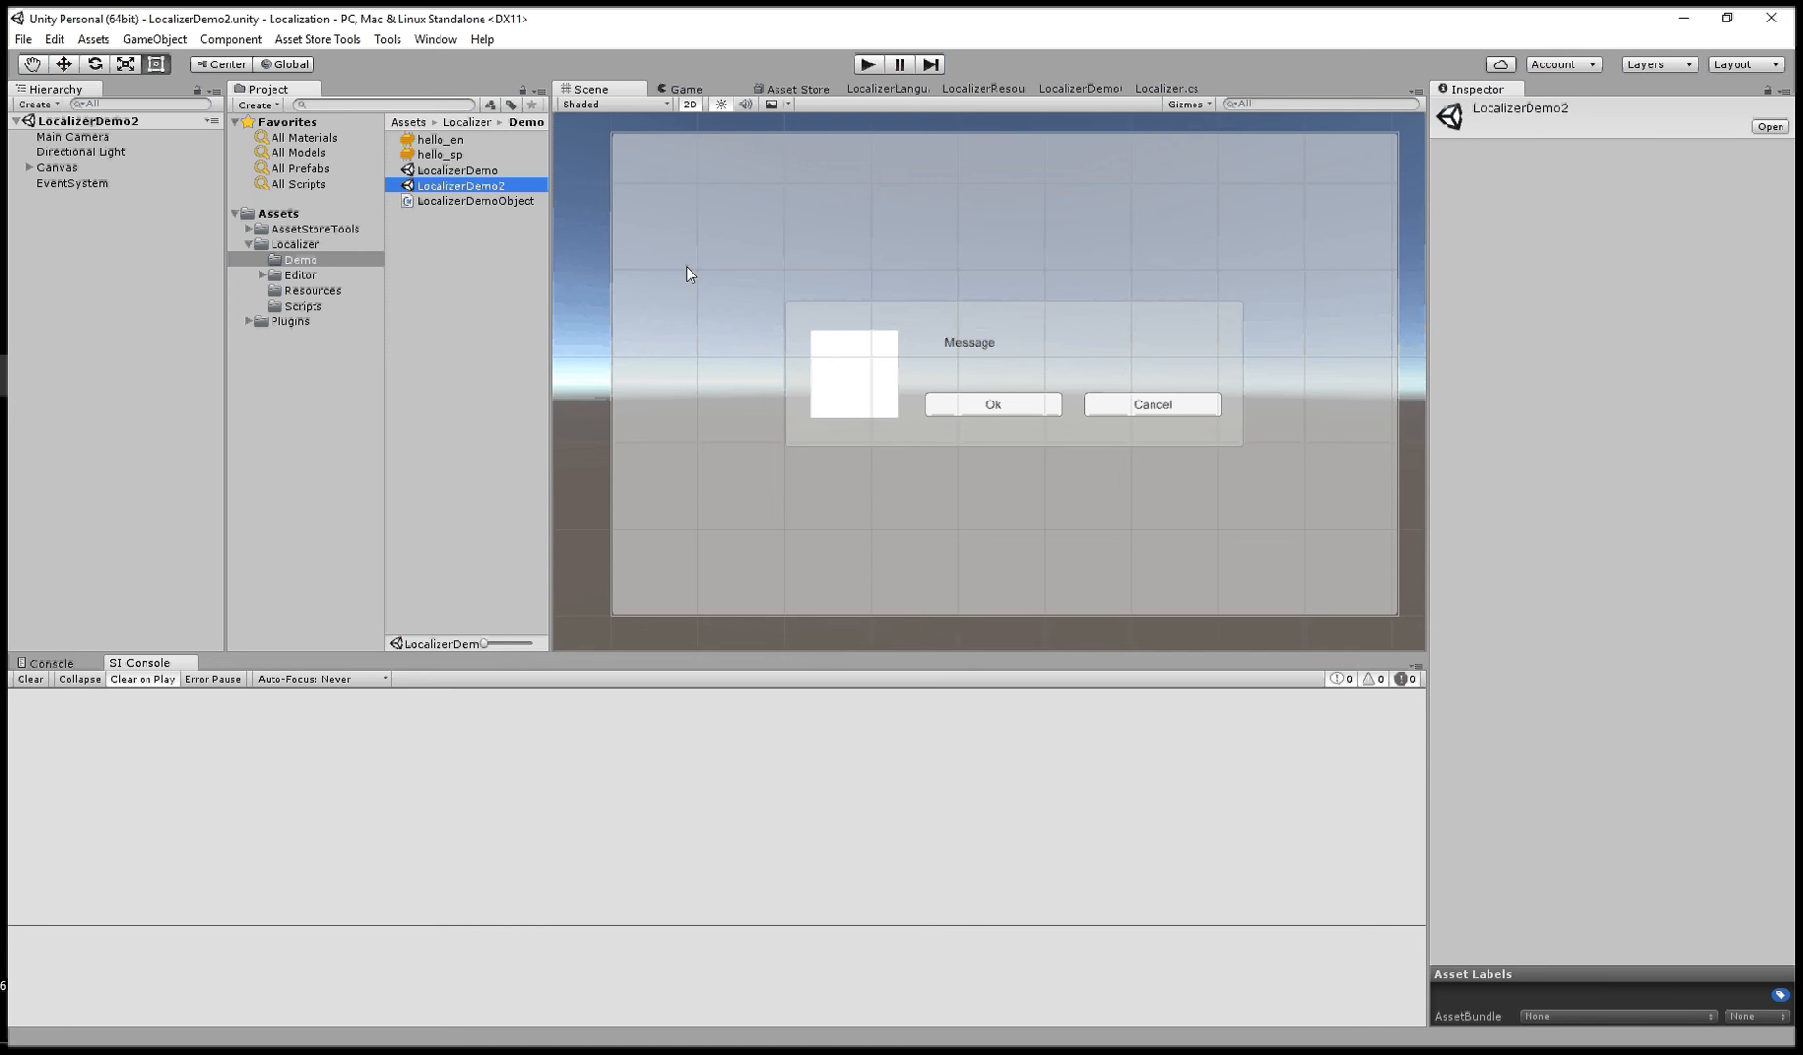
pyautogui.scroll(1, 856, 283)
pyautogui.scroll(3, 857, 276)
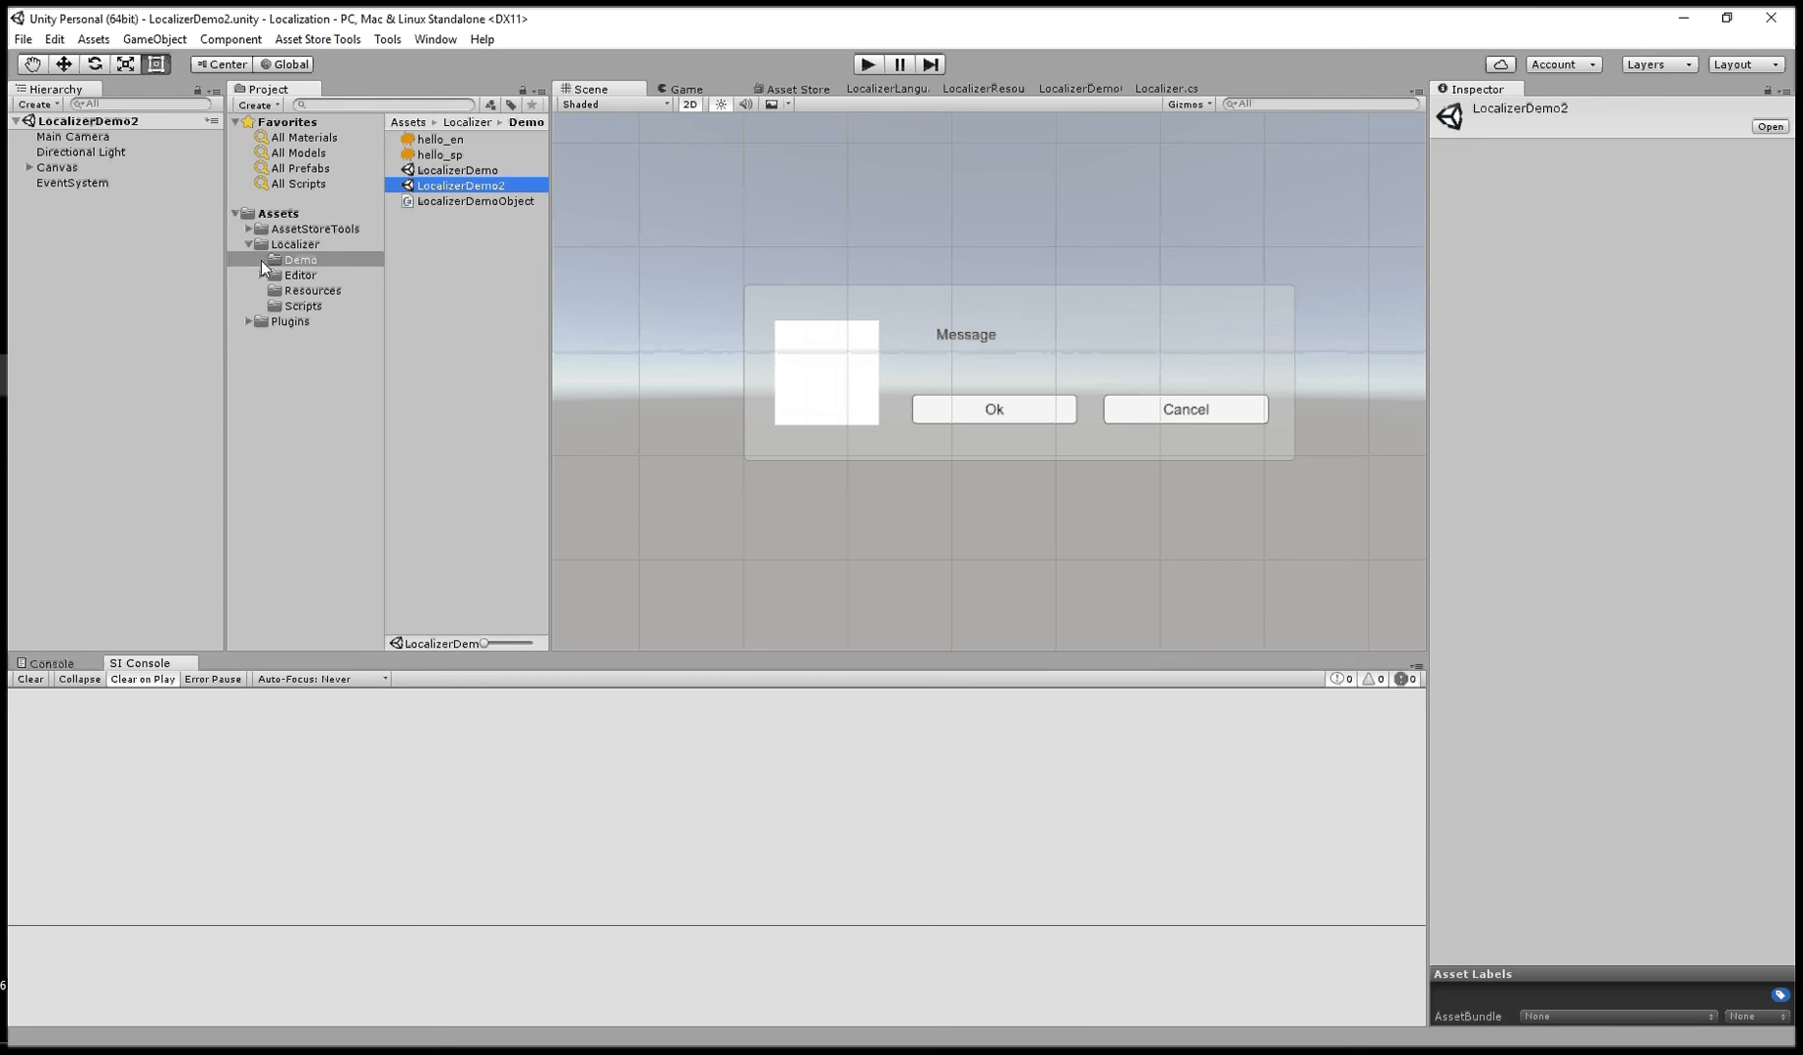
# - Expand the Canvas down to its innermost Panel and inspect the icon image, Ok button, message text and Cancel button
pyautogui.click(29, 167)
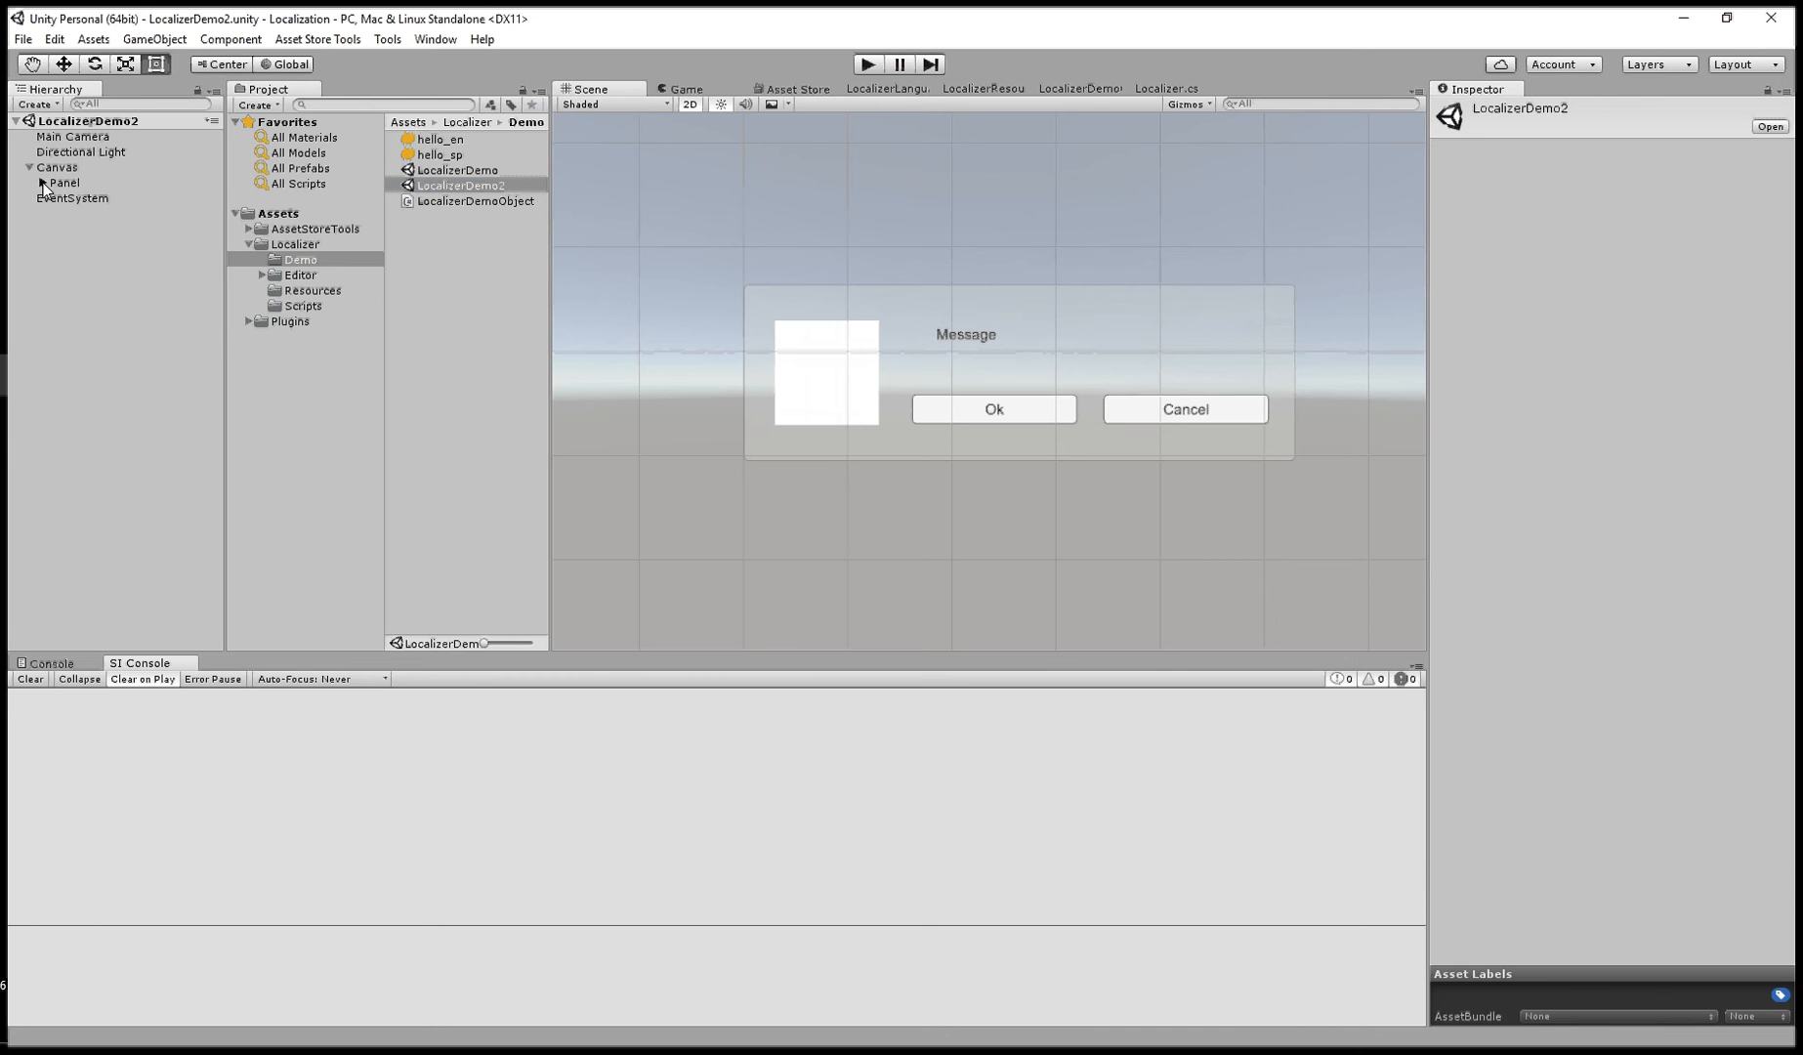
pyautogui.click(43, 183)
pyautogui.click(63, 211)
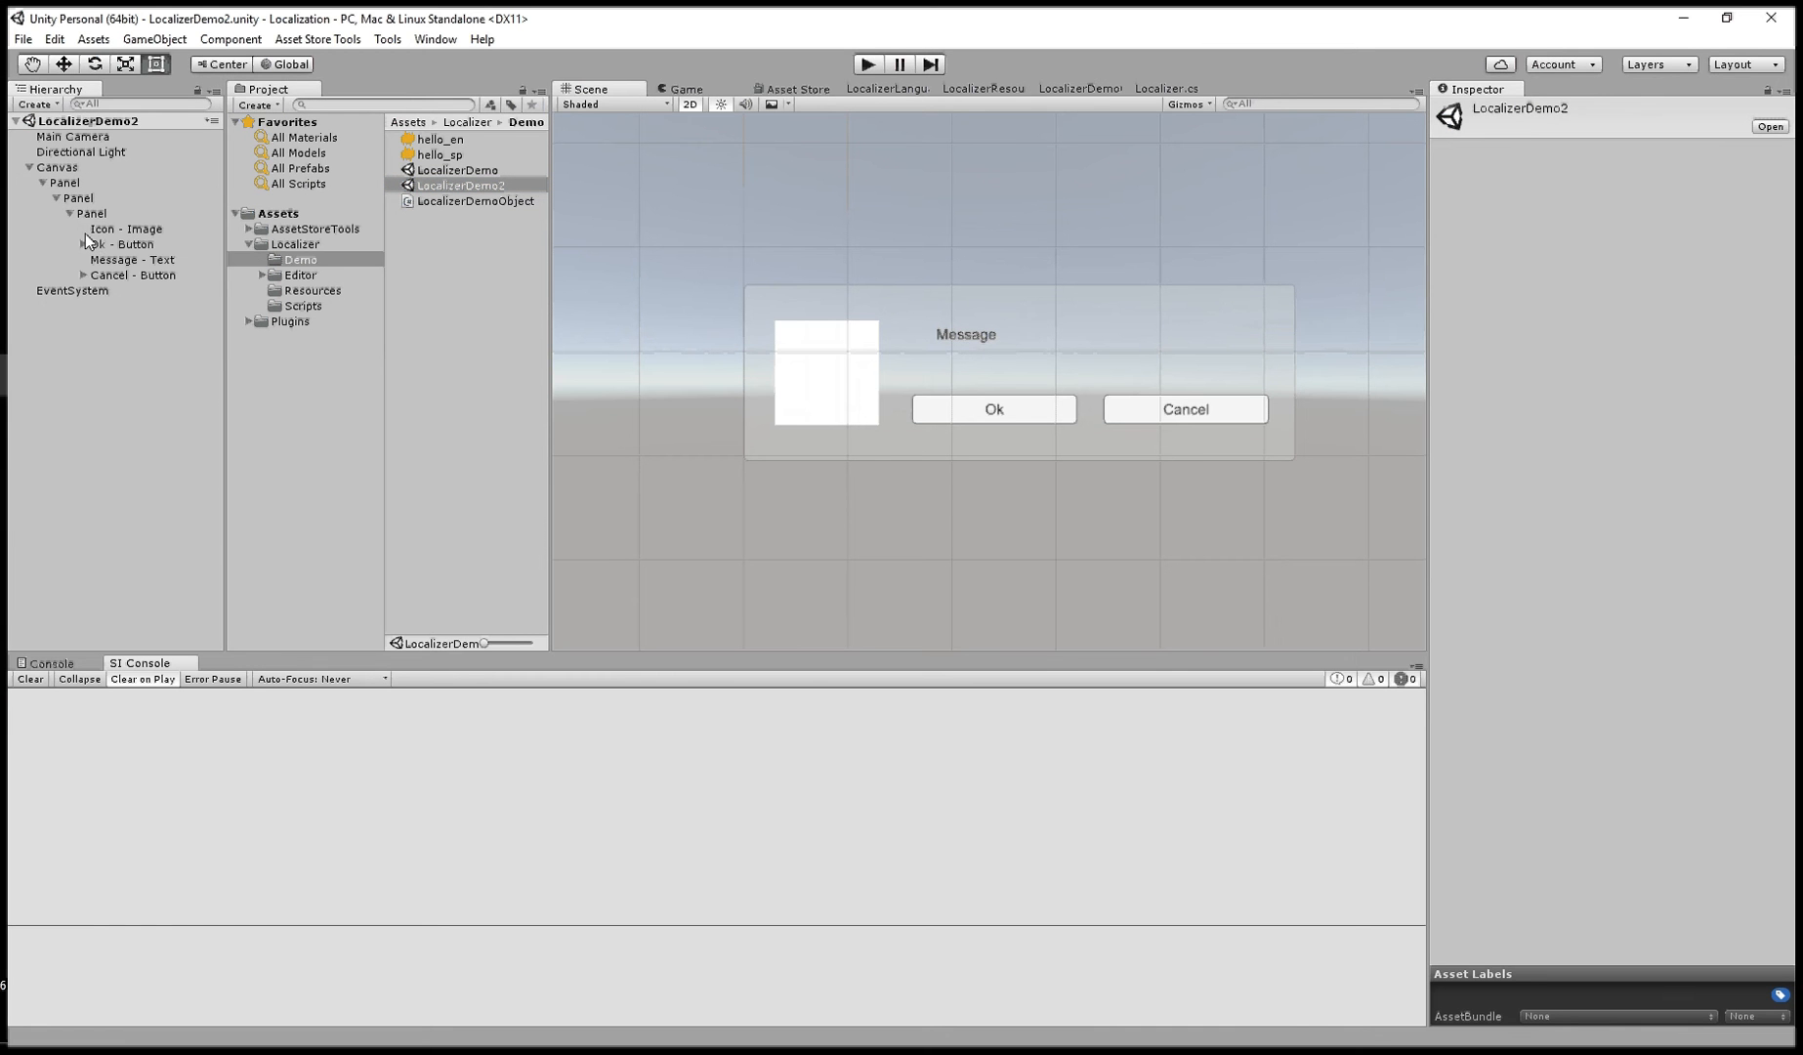
pyautogui.click(125, 231)
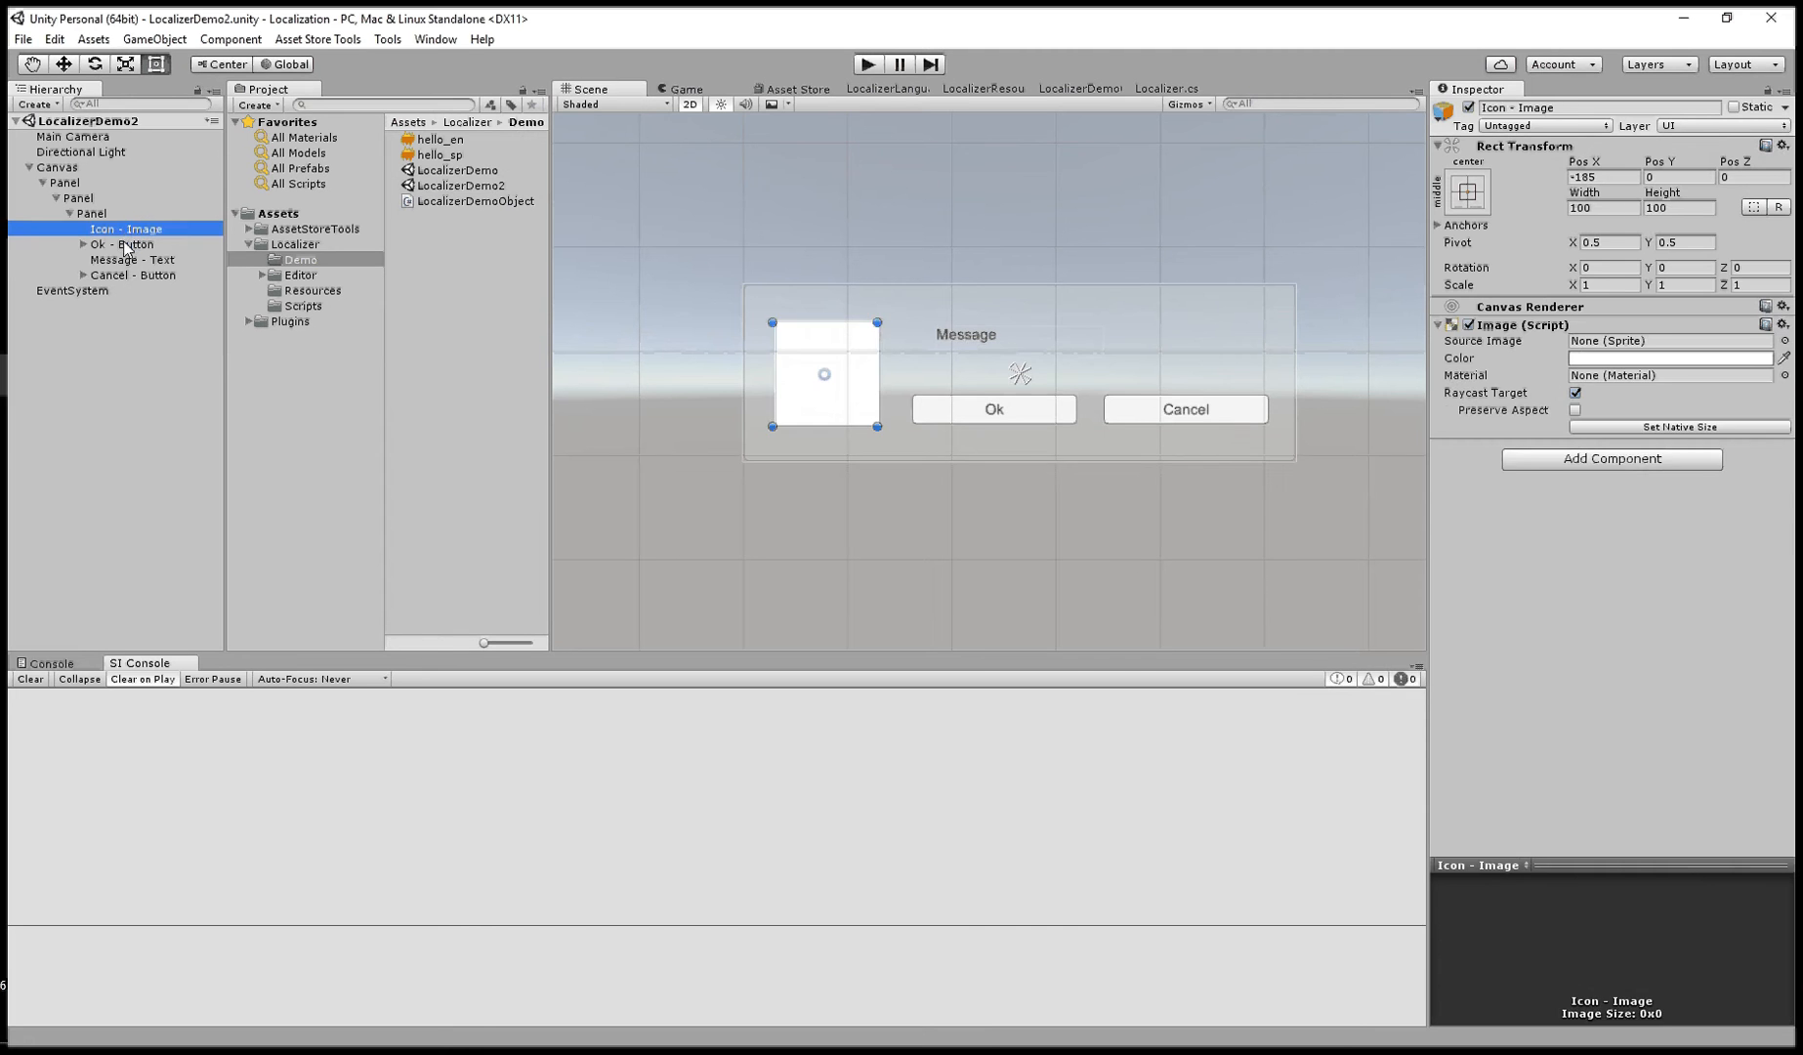
pyautogui.click(123, 245)
pyautogui.click(127, 260)
pyautogui.click(138, 276)
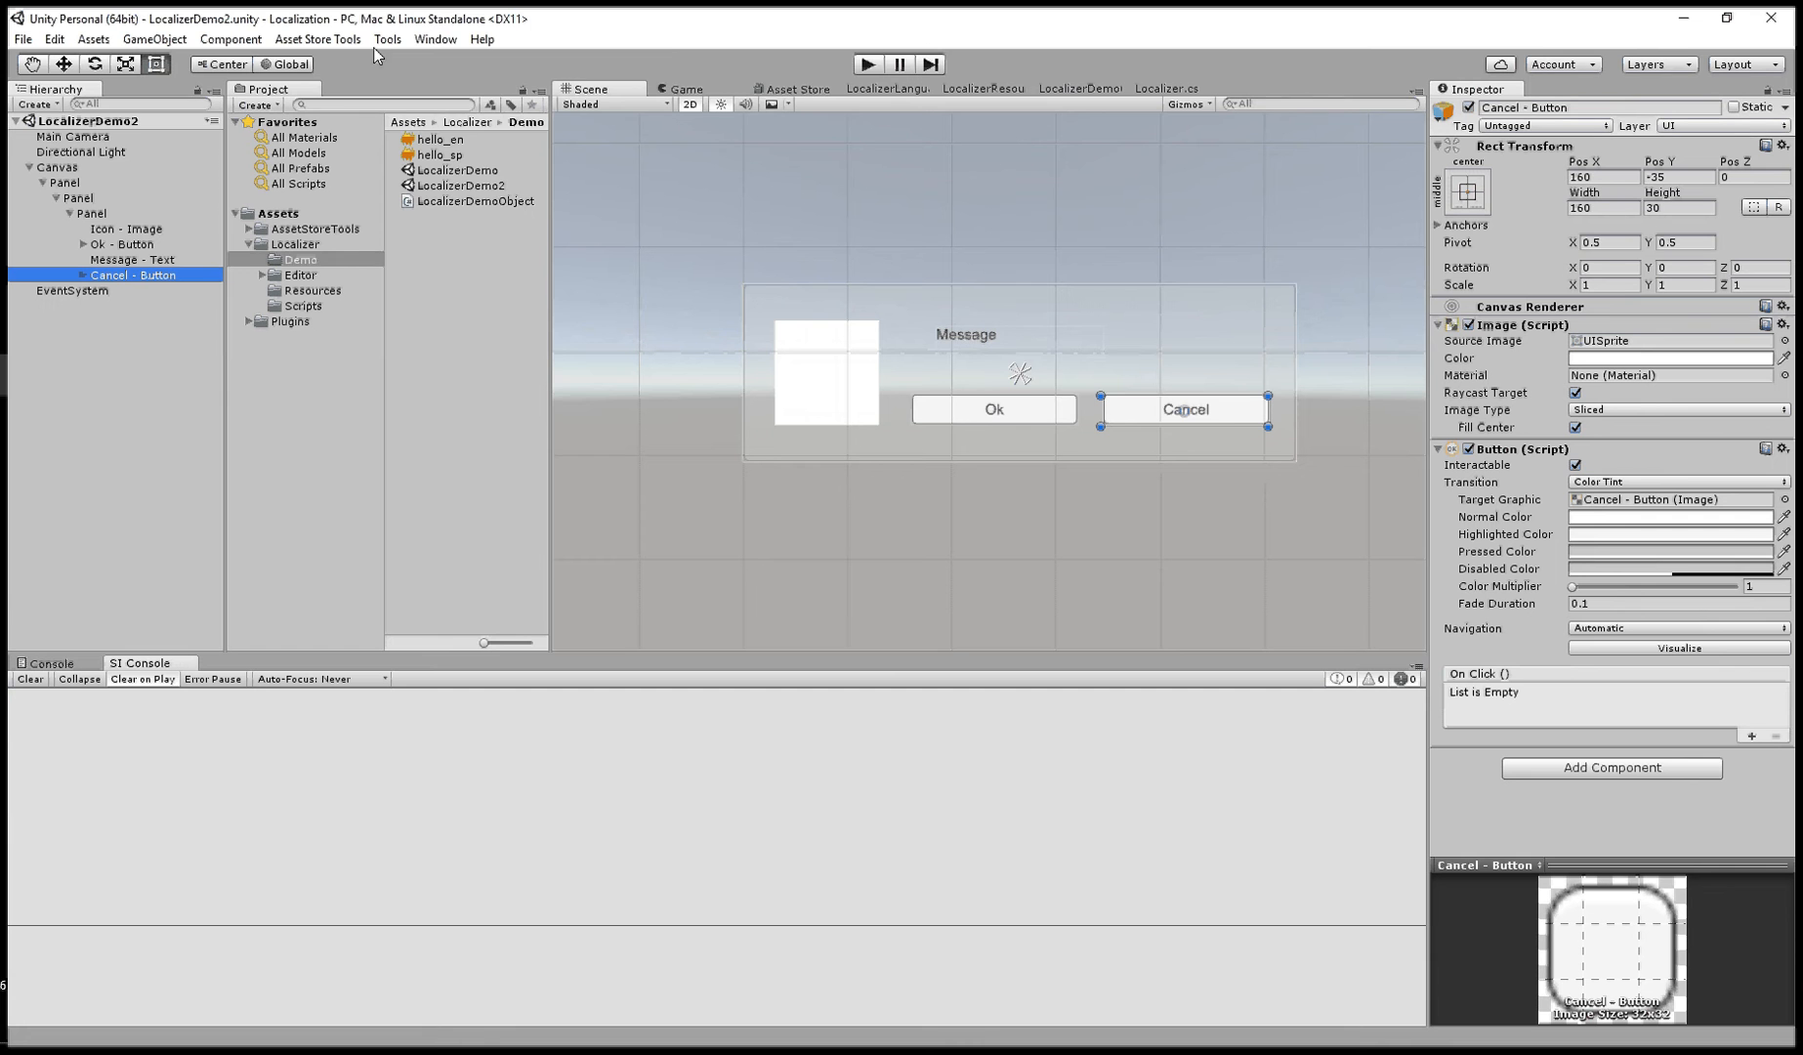
# - Open the Localizer window and dock it beside the Inspector, leaving the Inspector in front
pyautogui.click(435, 40)
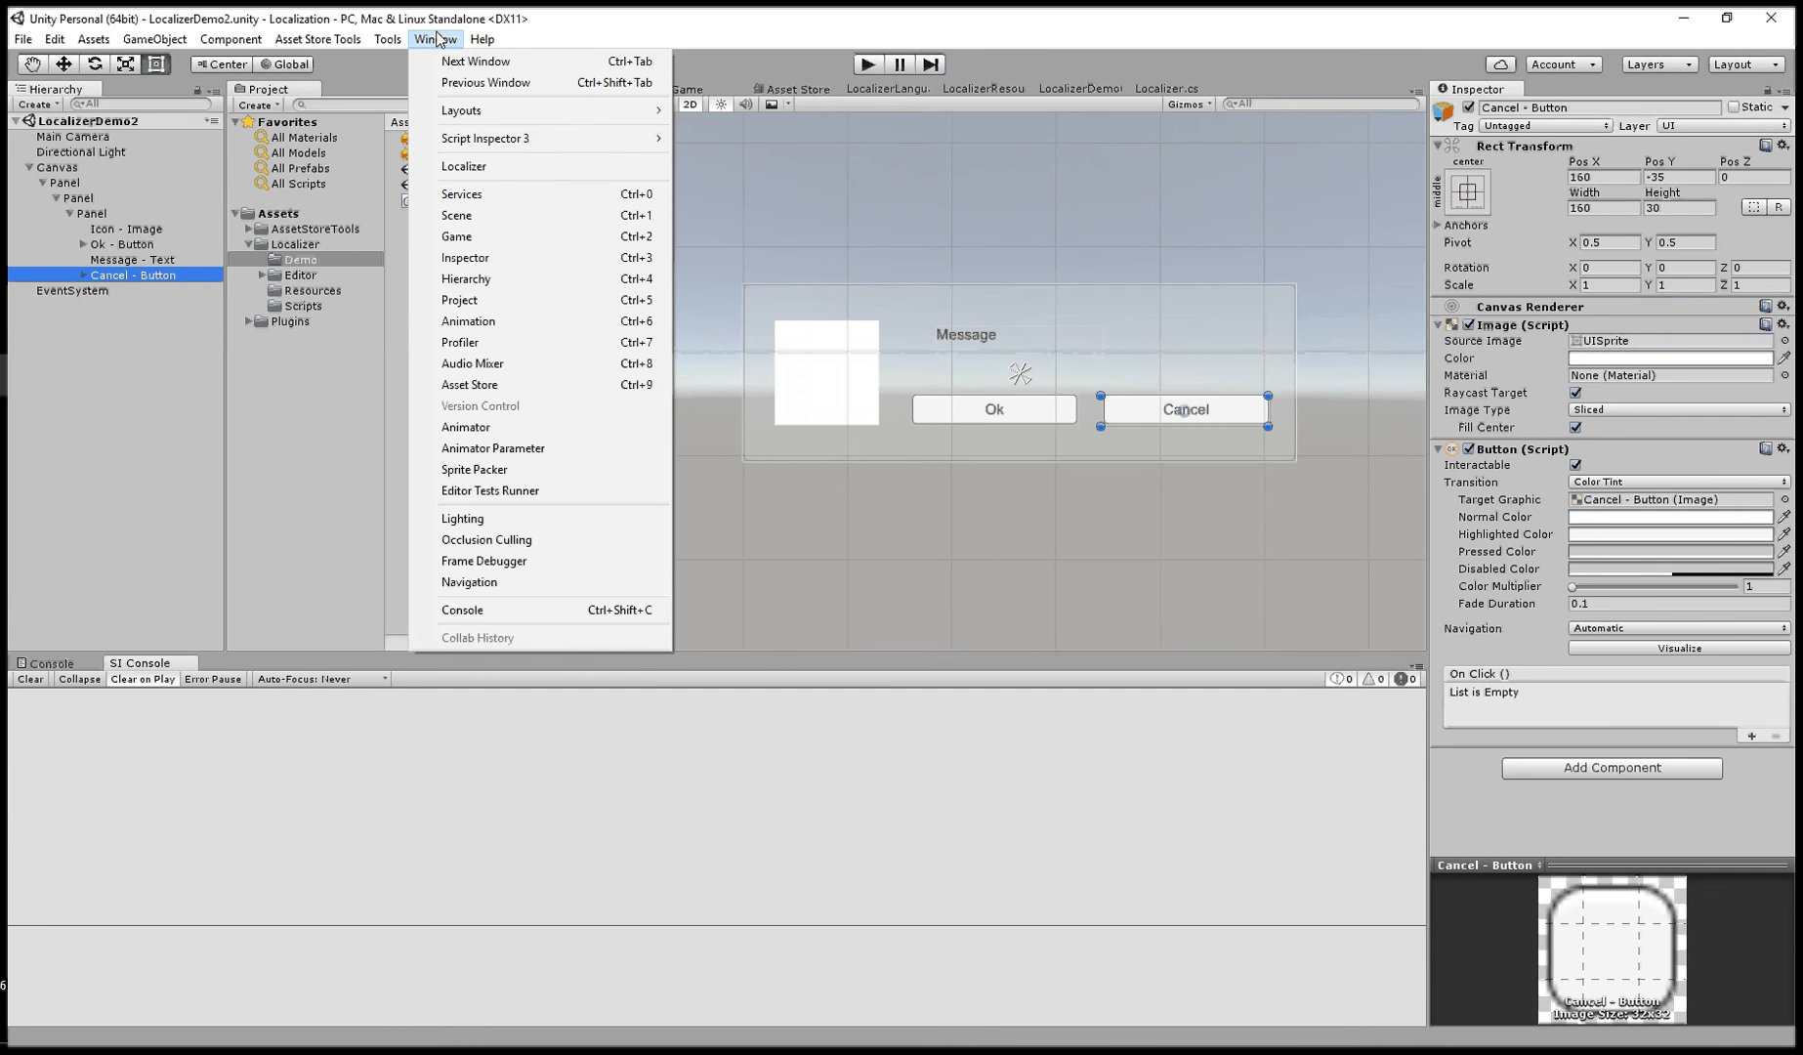
pyautogui.click(487, 161)
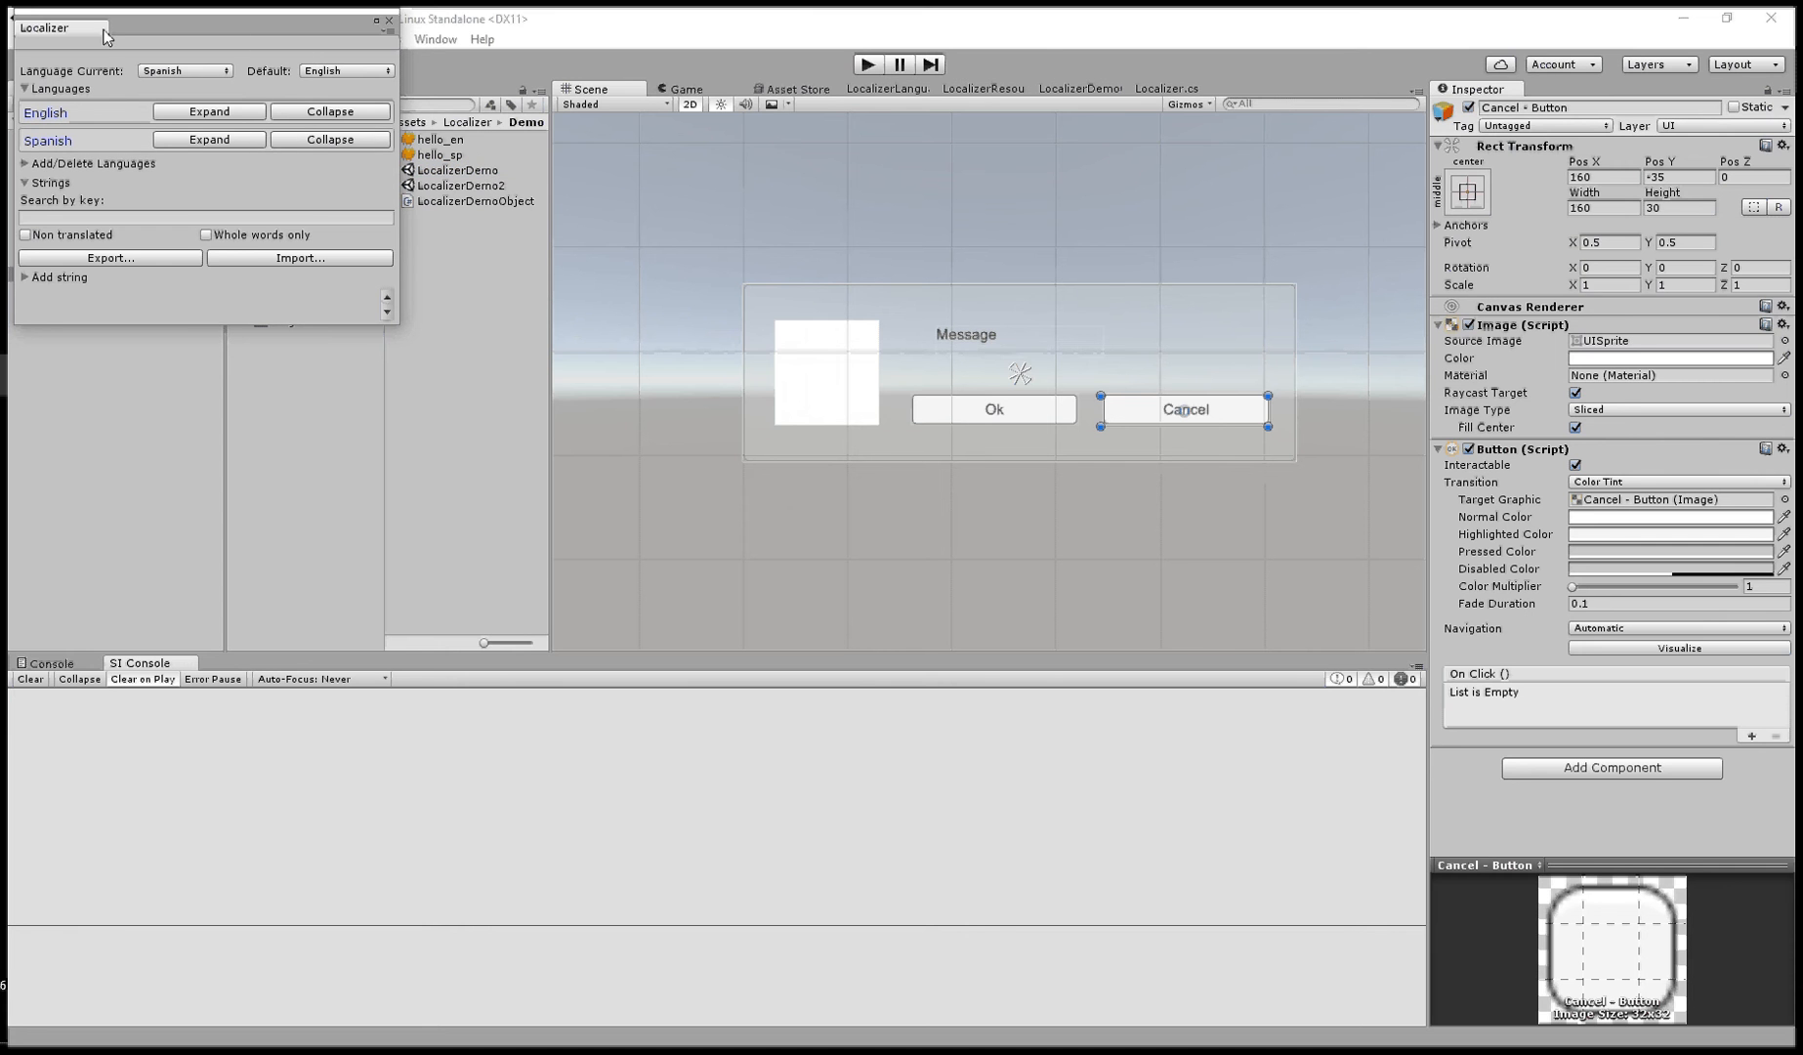
pyautogui.moveTo(61, 28); pyautogui.dragTo(1554, 98)
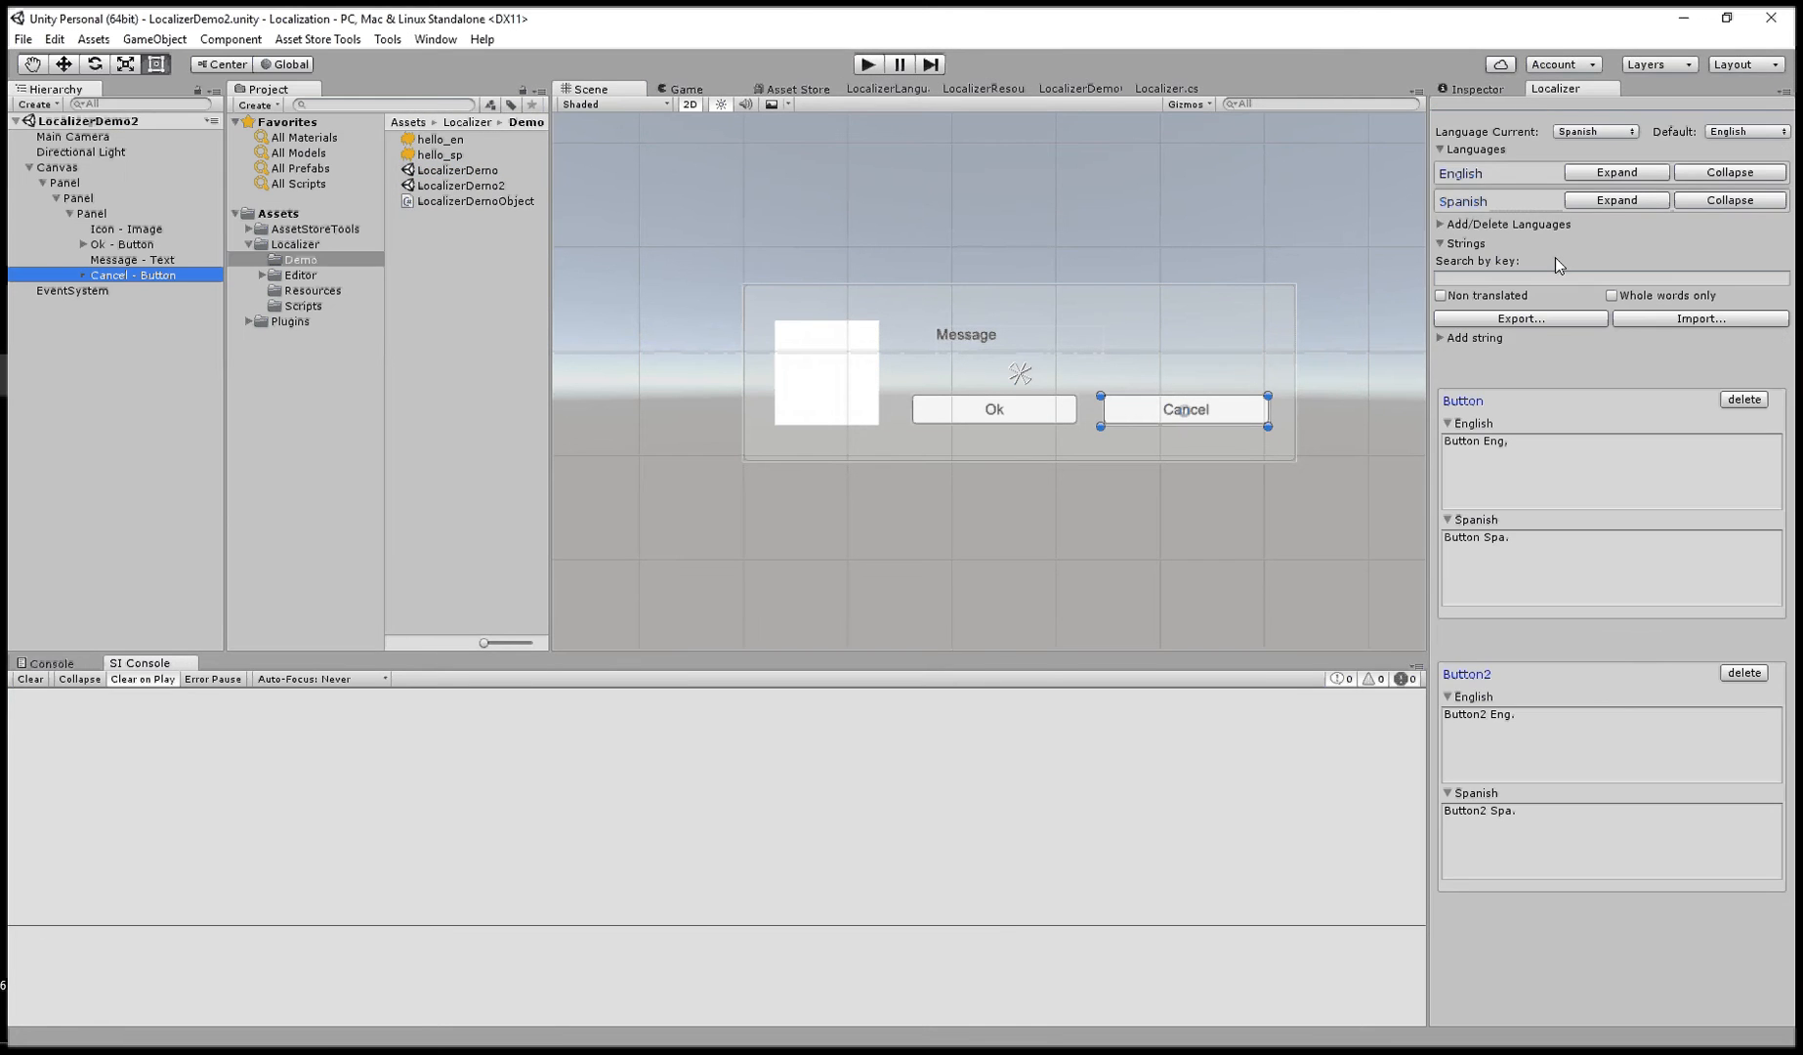
pyautogui.click(1478, 89)
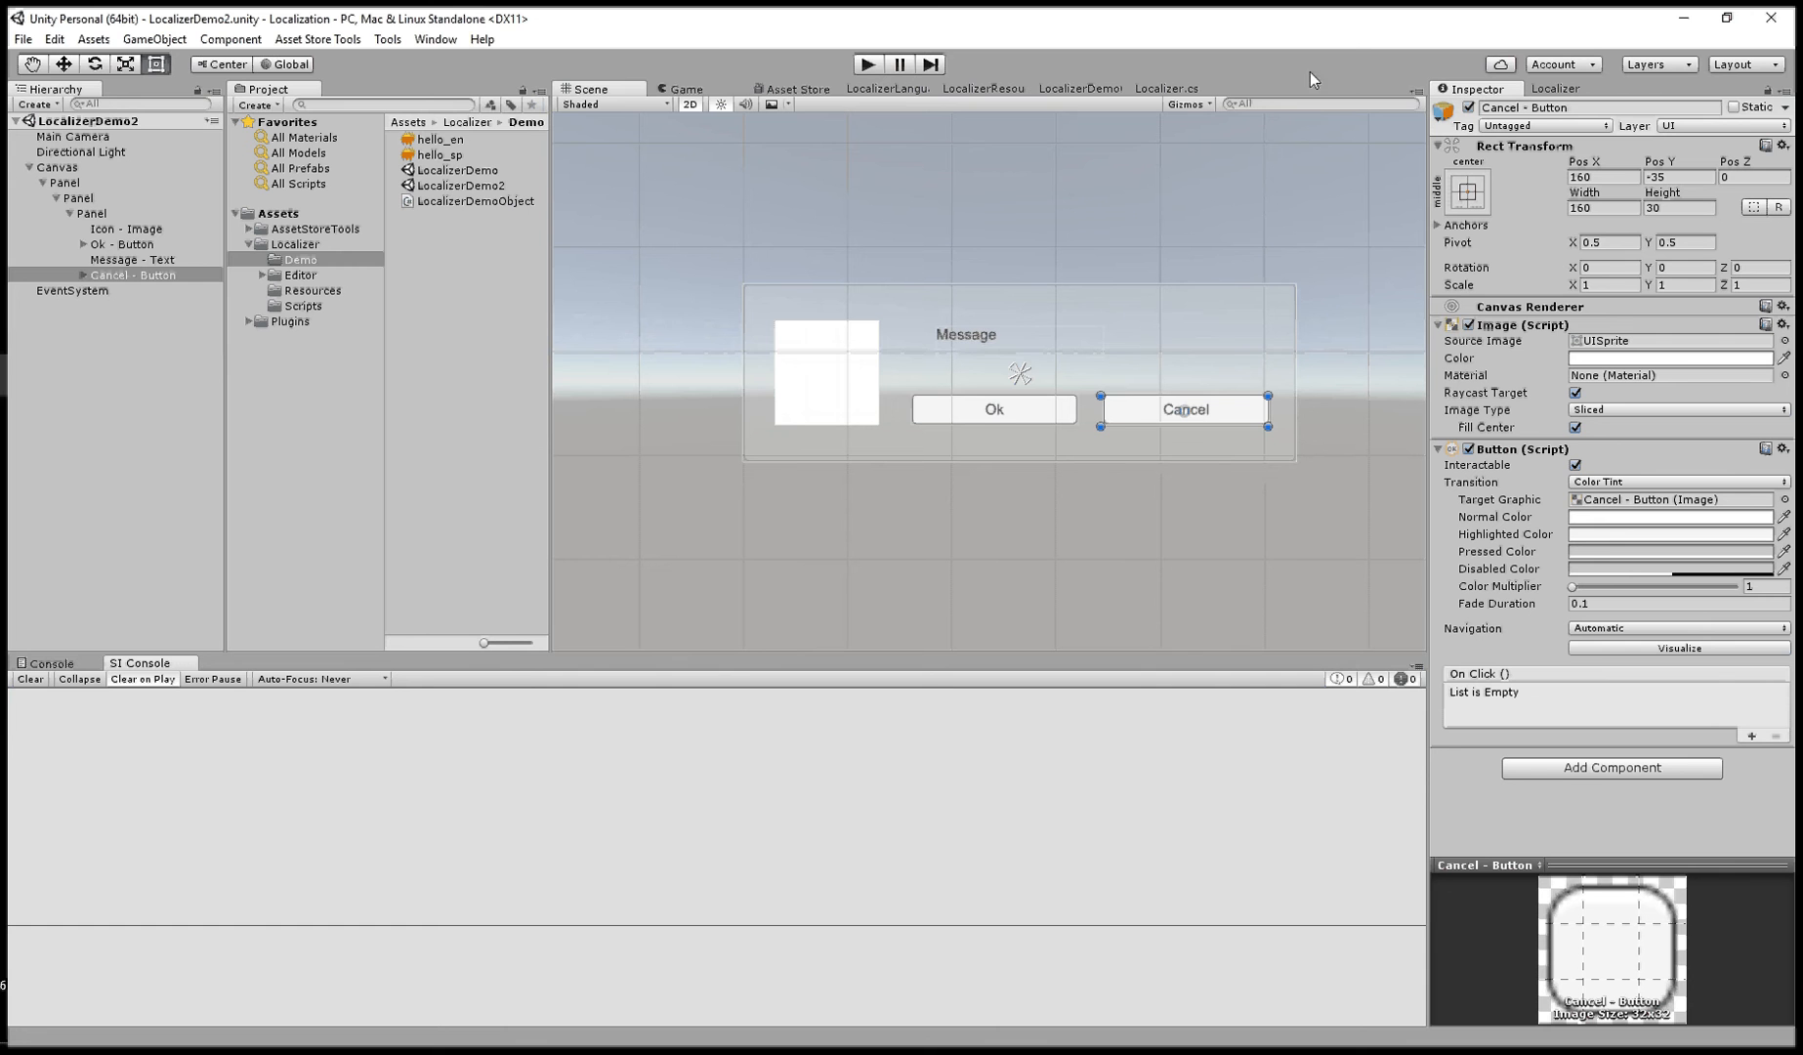
# - Run the recursive Localizer setup on the innermost Panel that holds the dialog's elements
pyautogui.click(382, 41)
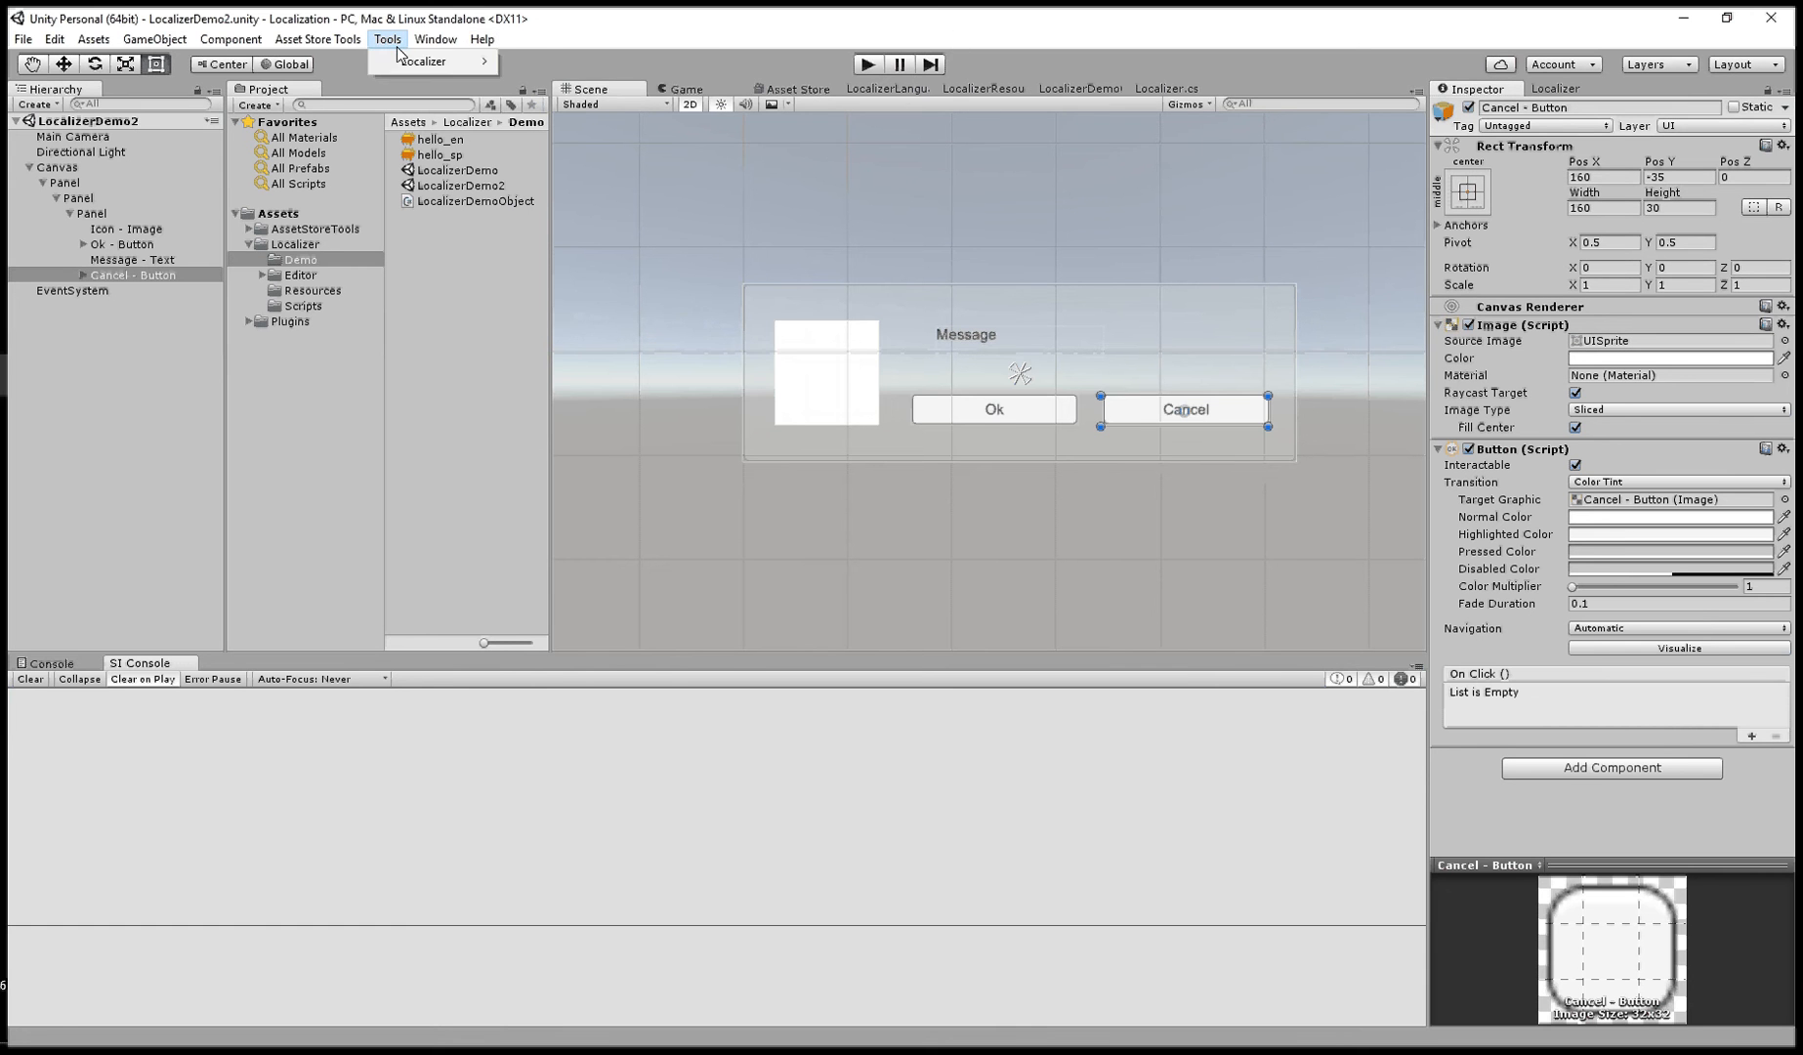
pyautogui.moveTo(410, 62)
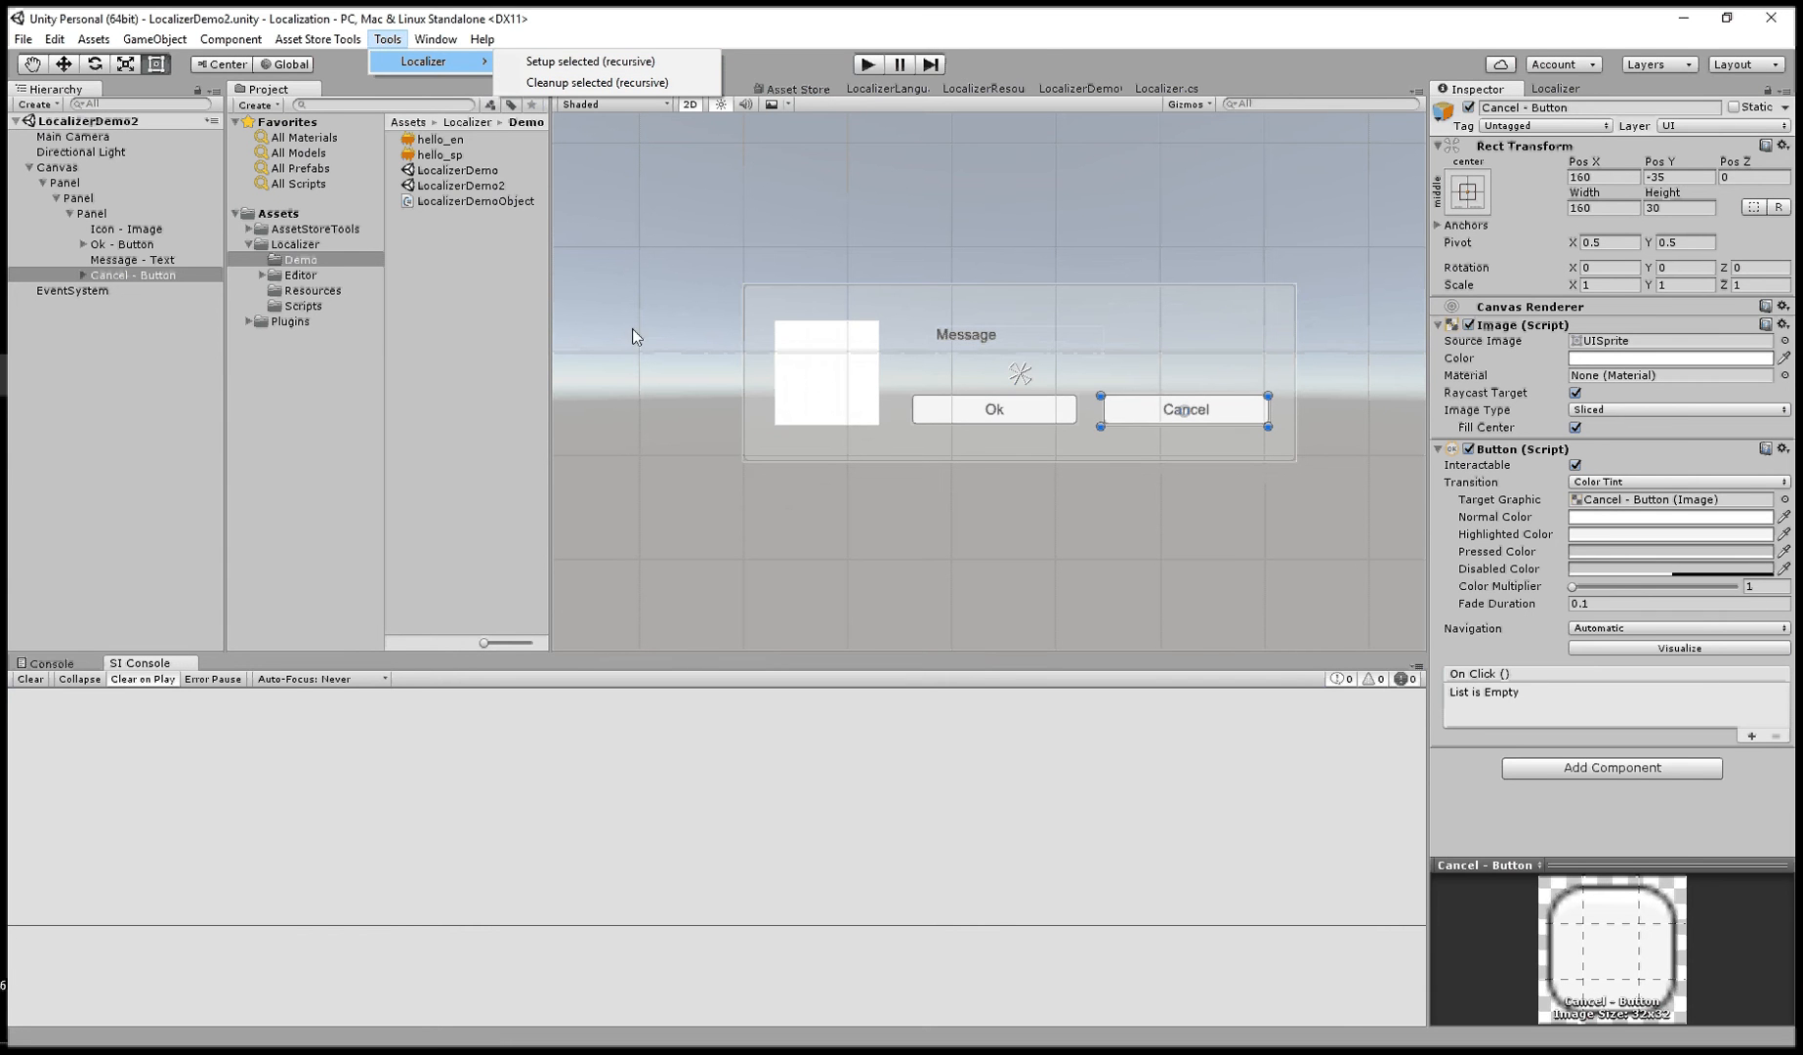
pyautogui.click(86, 213)
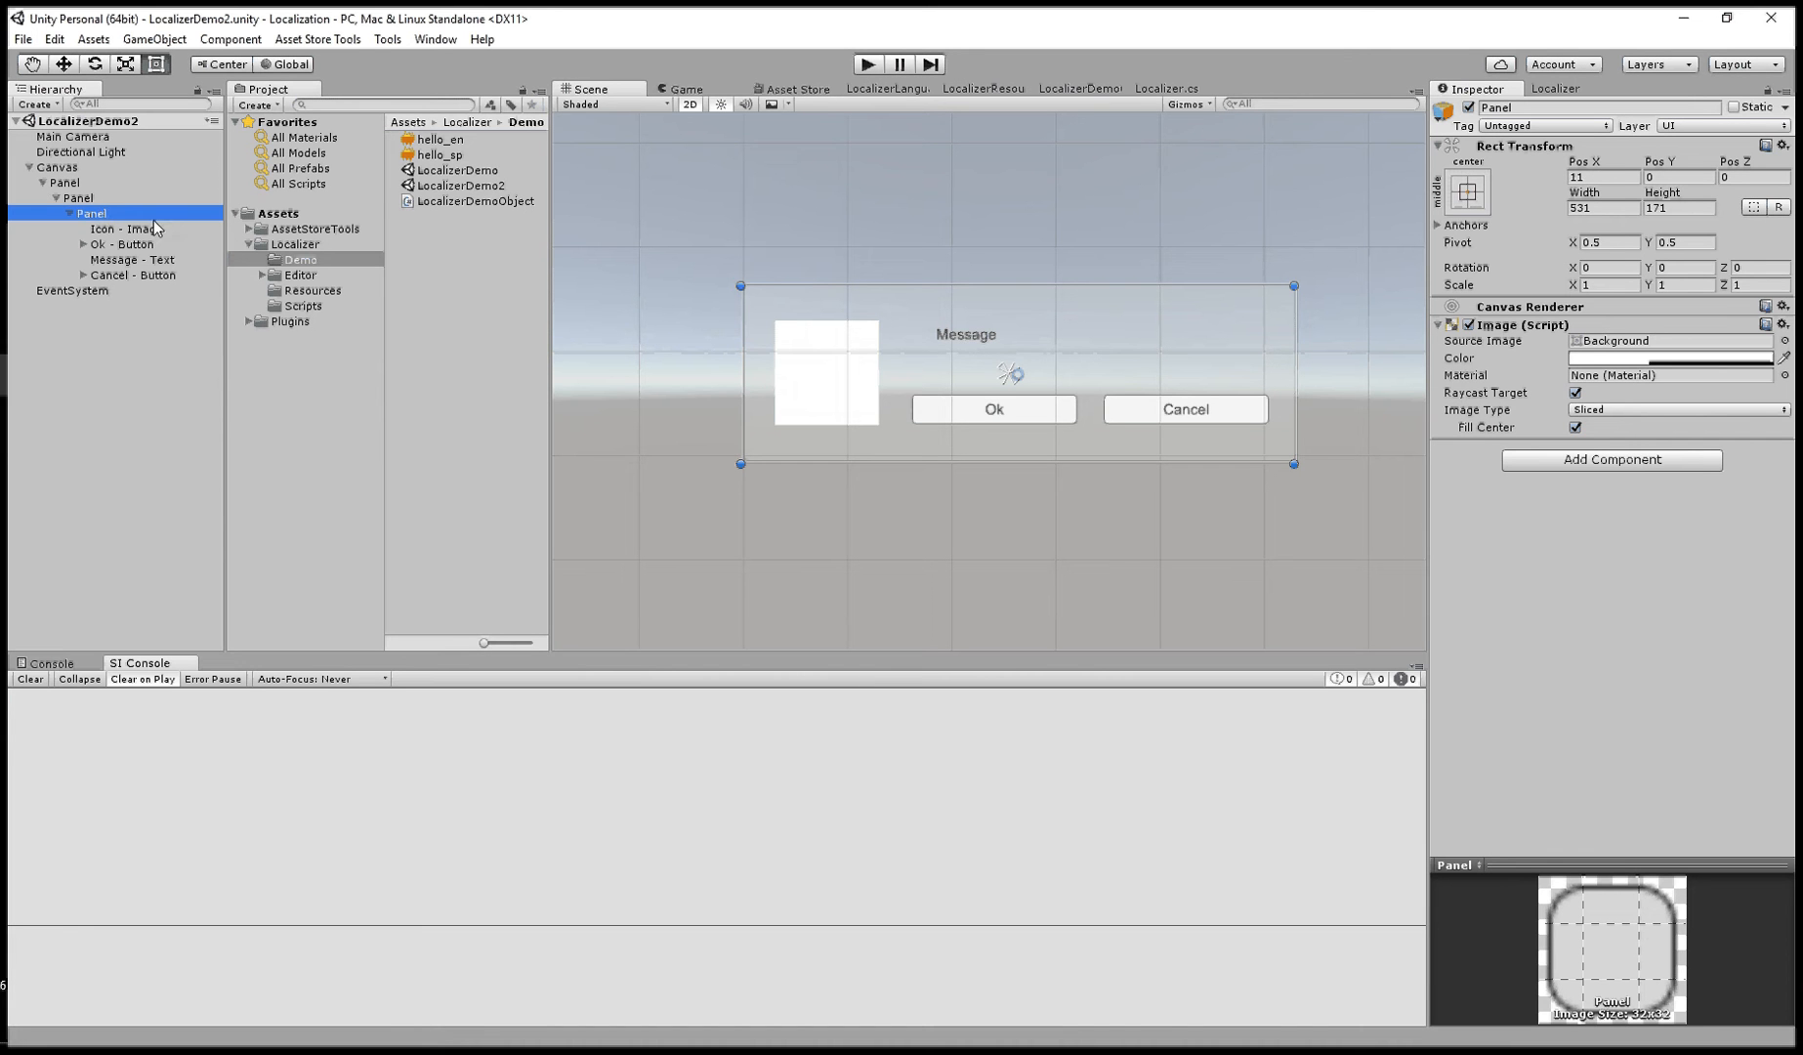
pyautogui.click(387, 41)
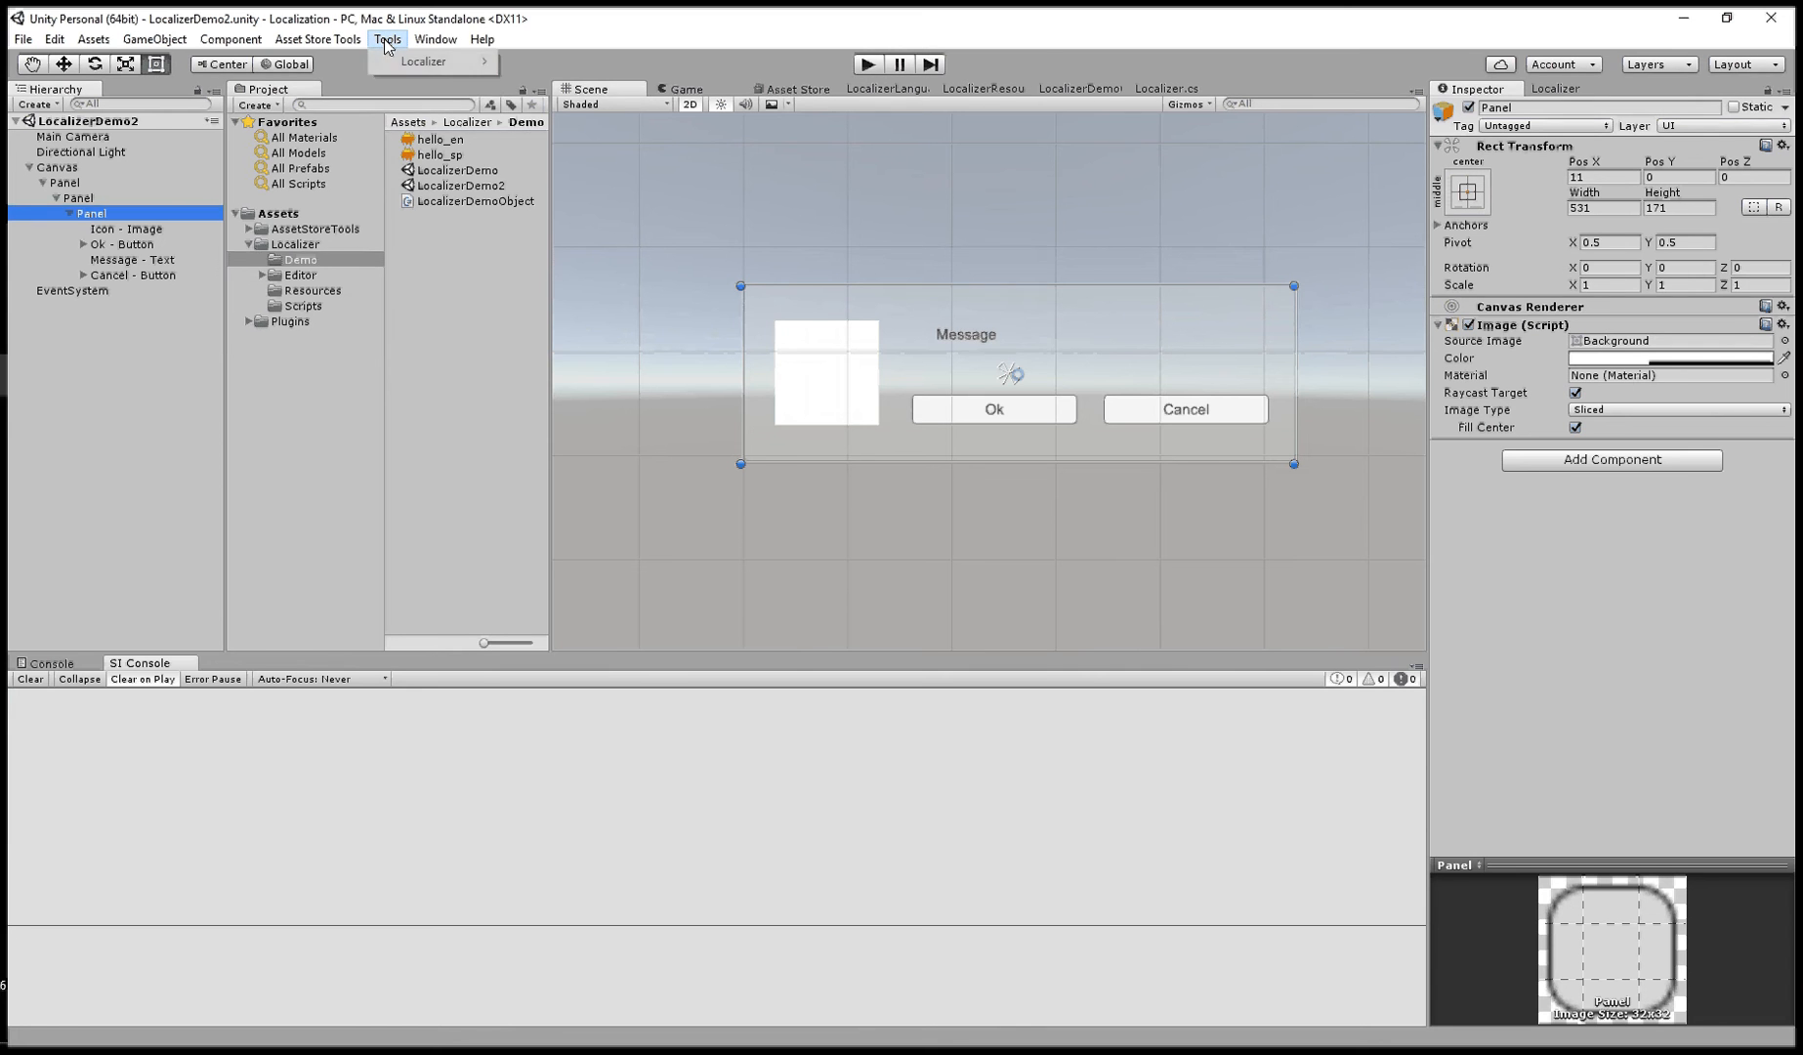
pyautogui.moveTo(430, 62)
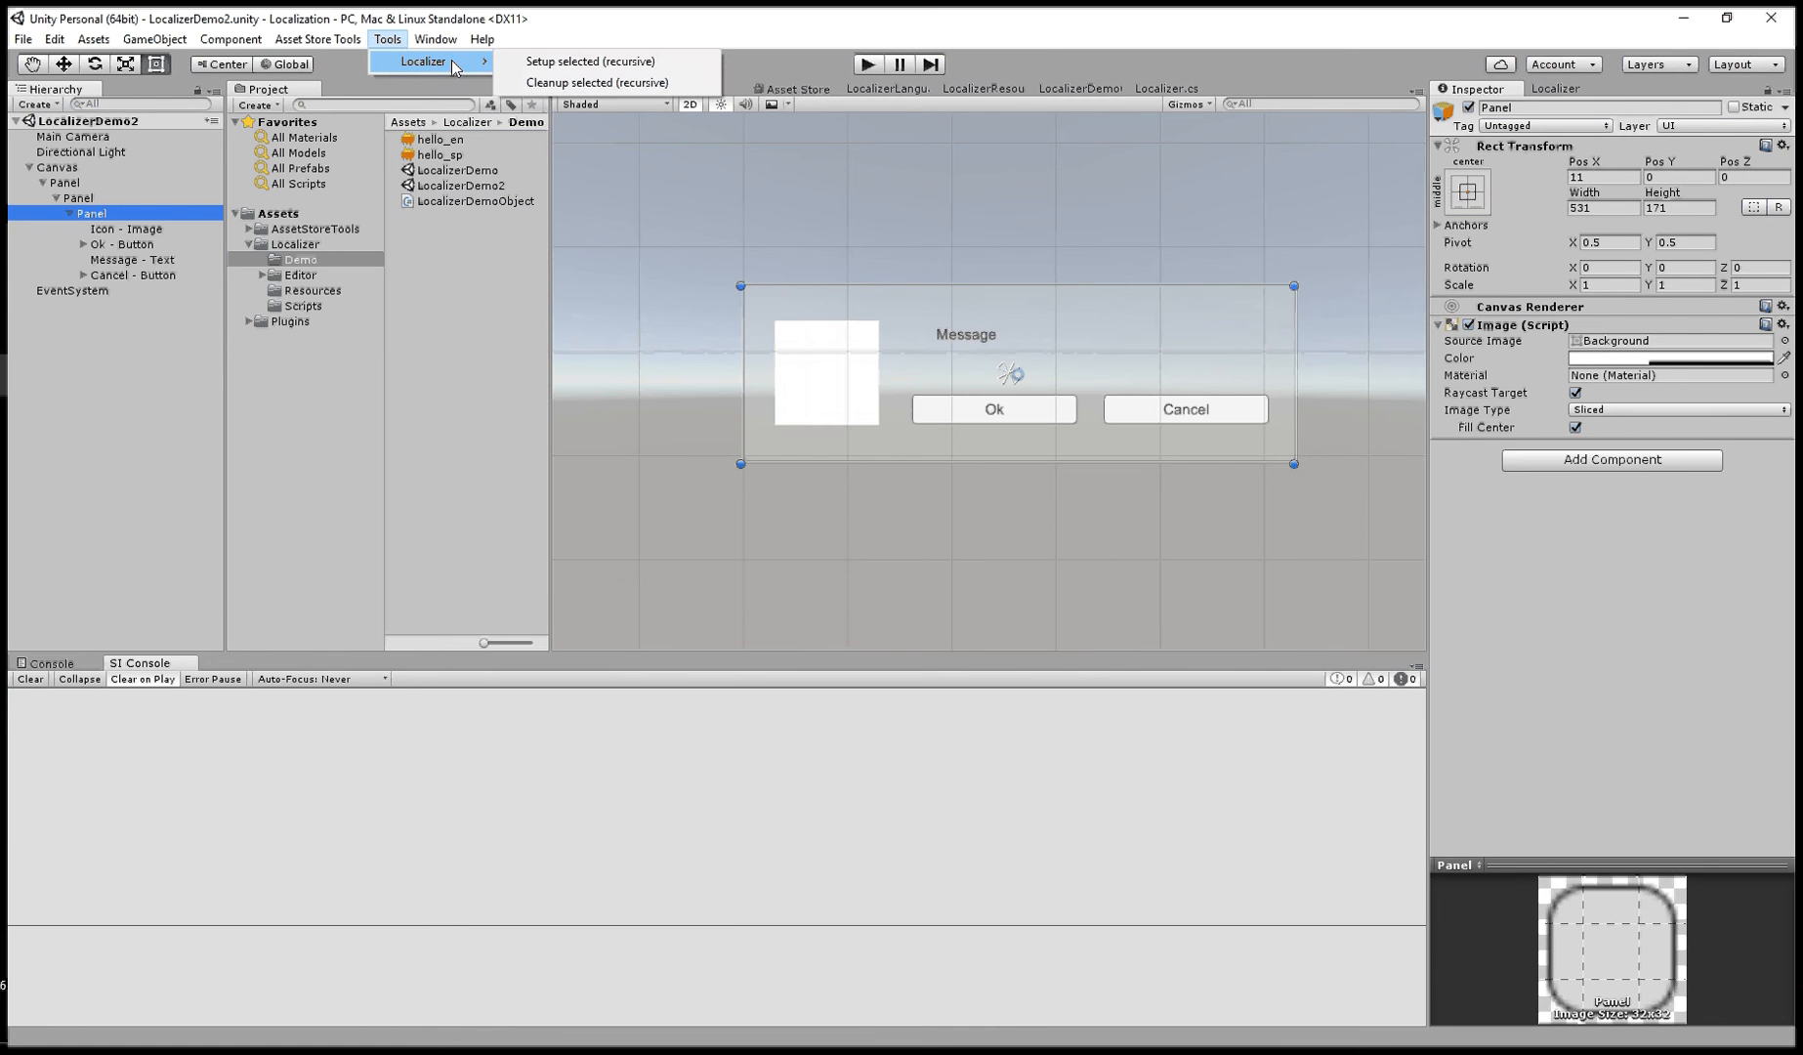
pyautogui.click(564, 62)
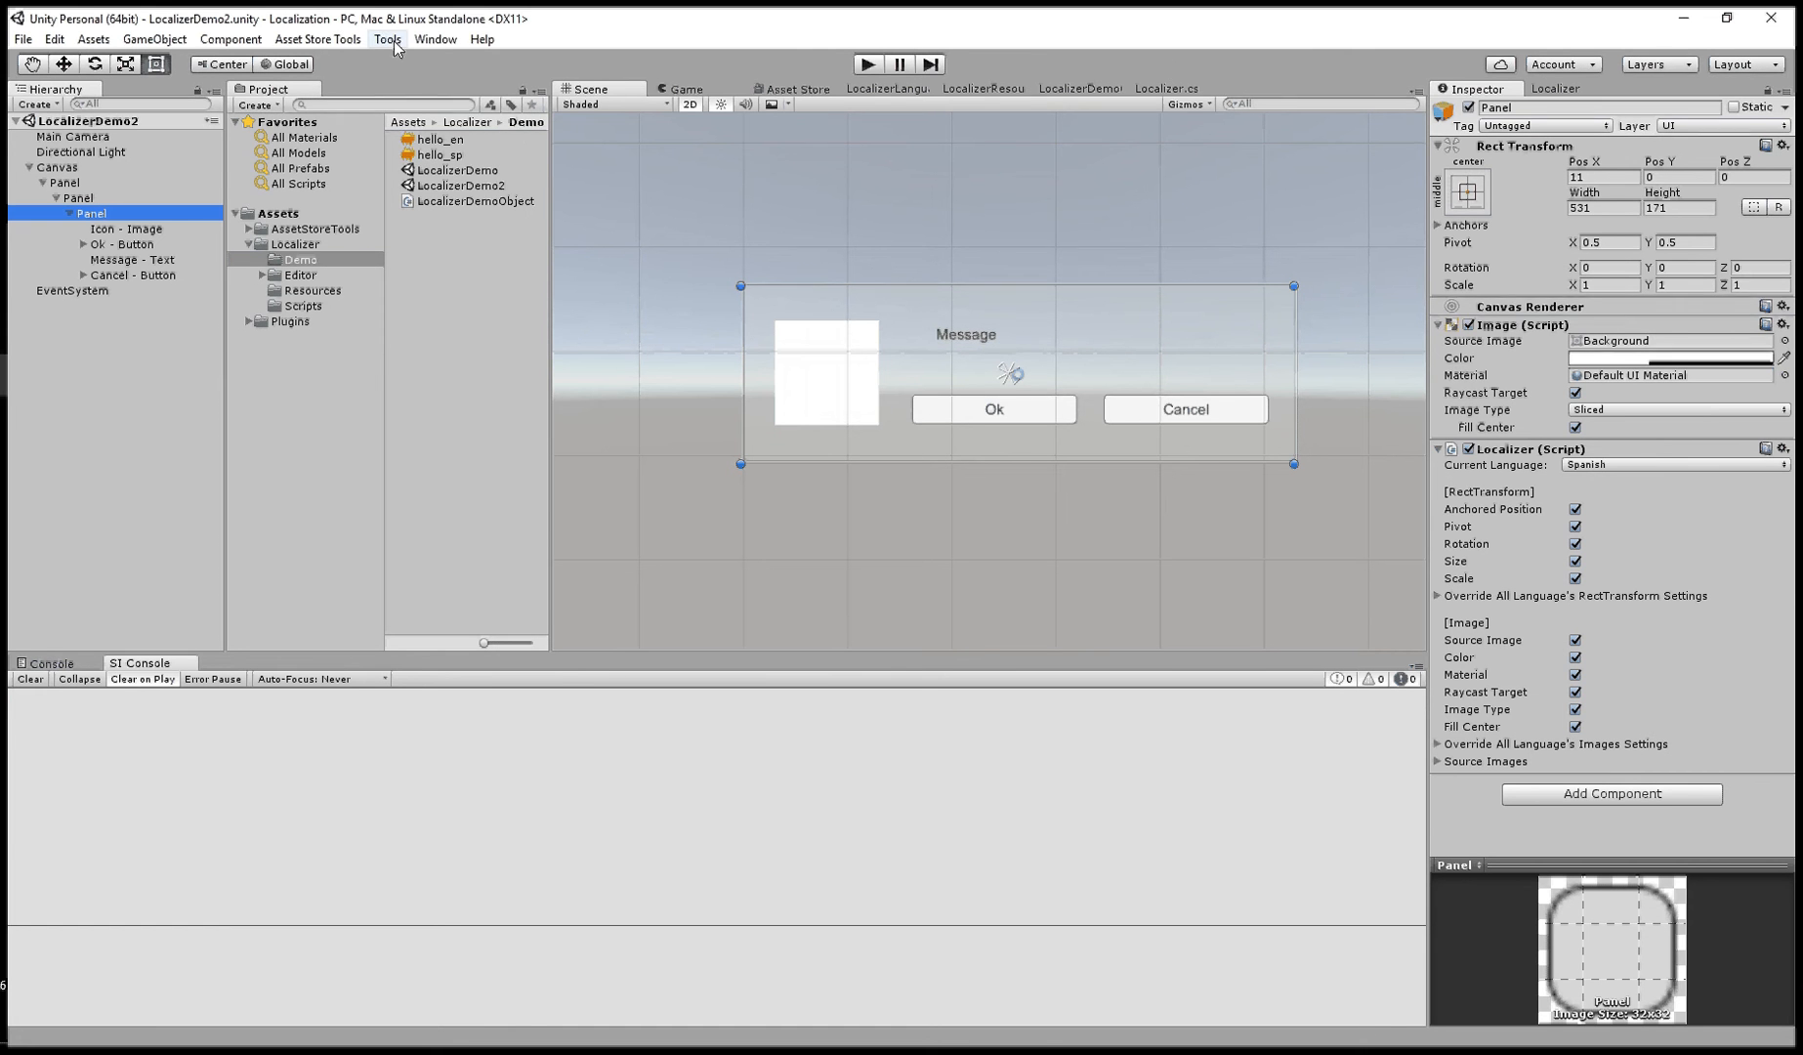
# - Examine the Localizer component on the icon image and on the Ok button, expanding the button's children
pyautogui.click(121, 229)
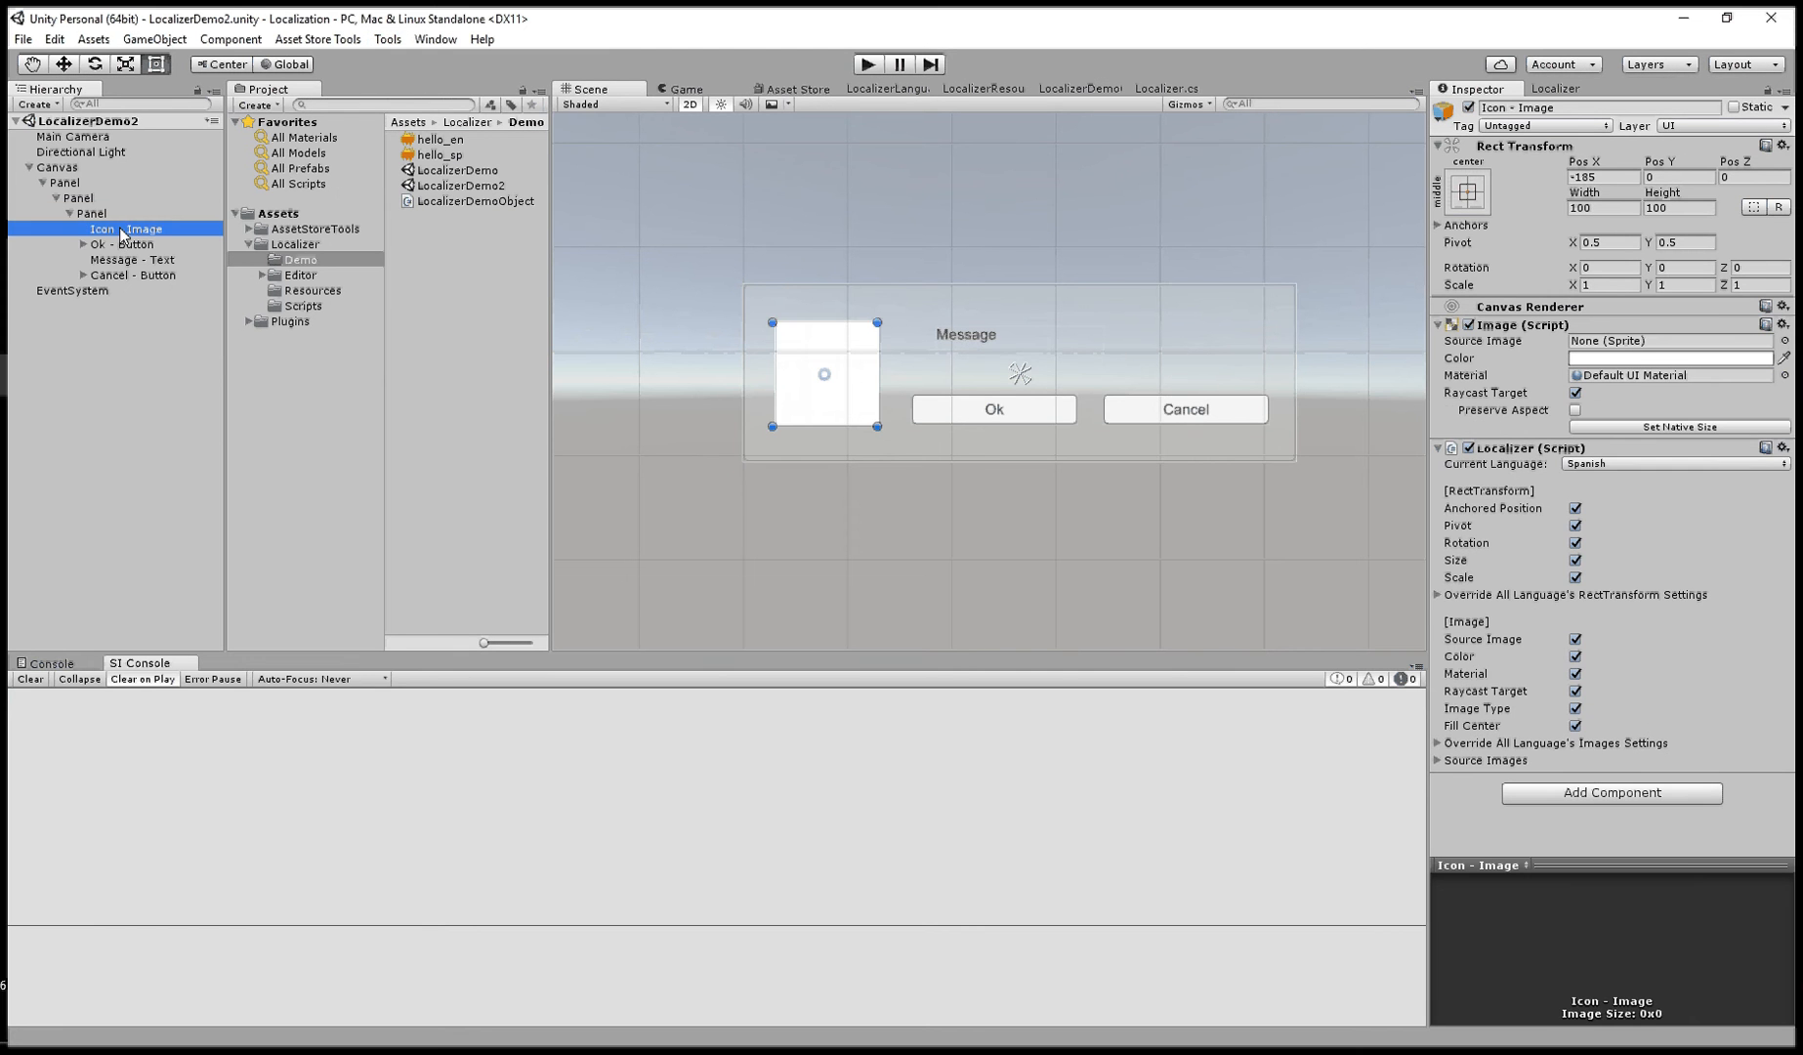
pyautogui.click(119, 244)
pyautogui.click(84, 244)
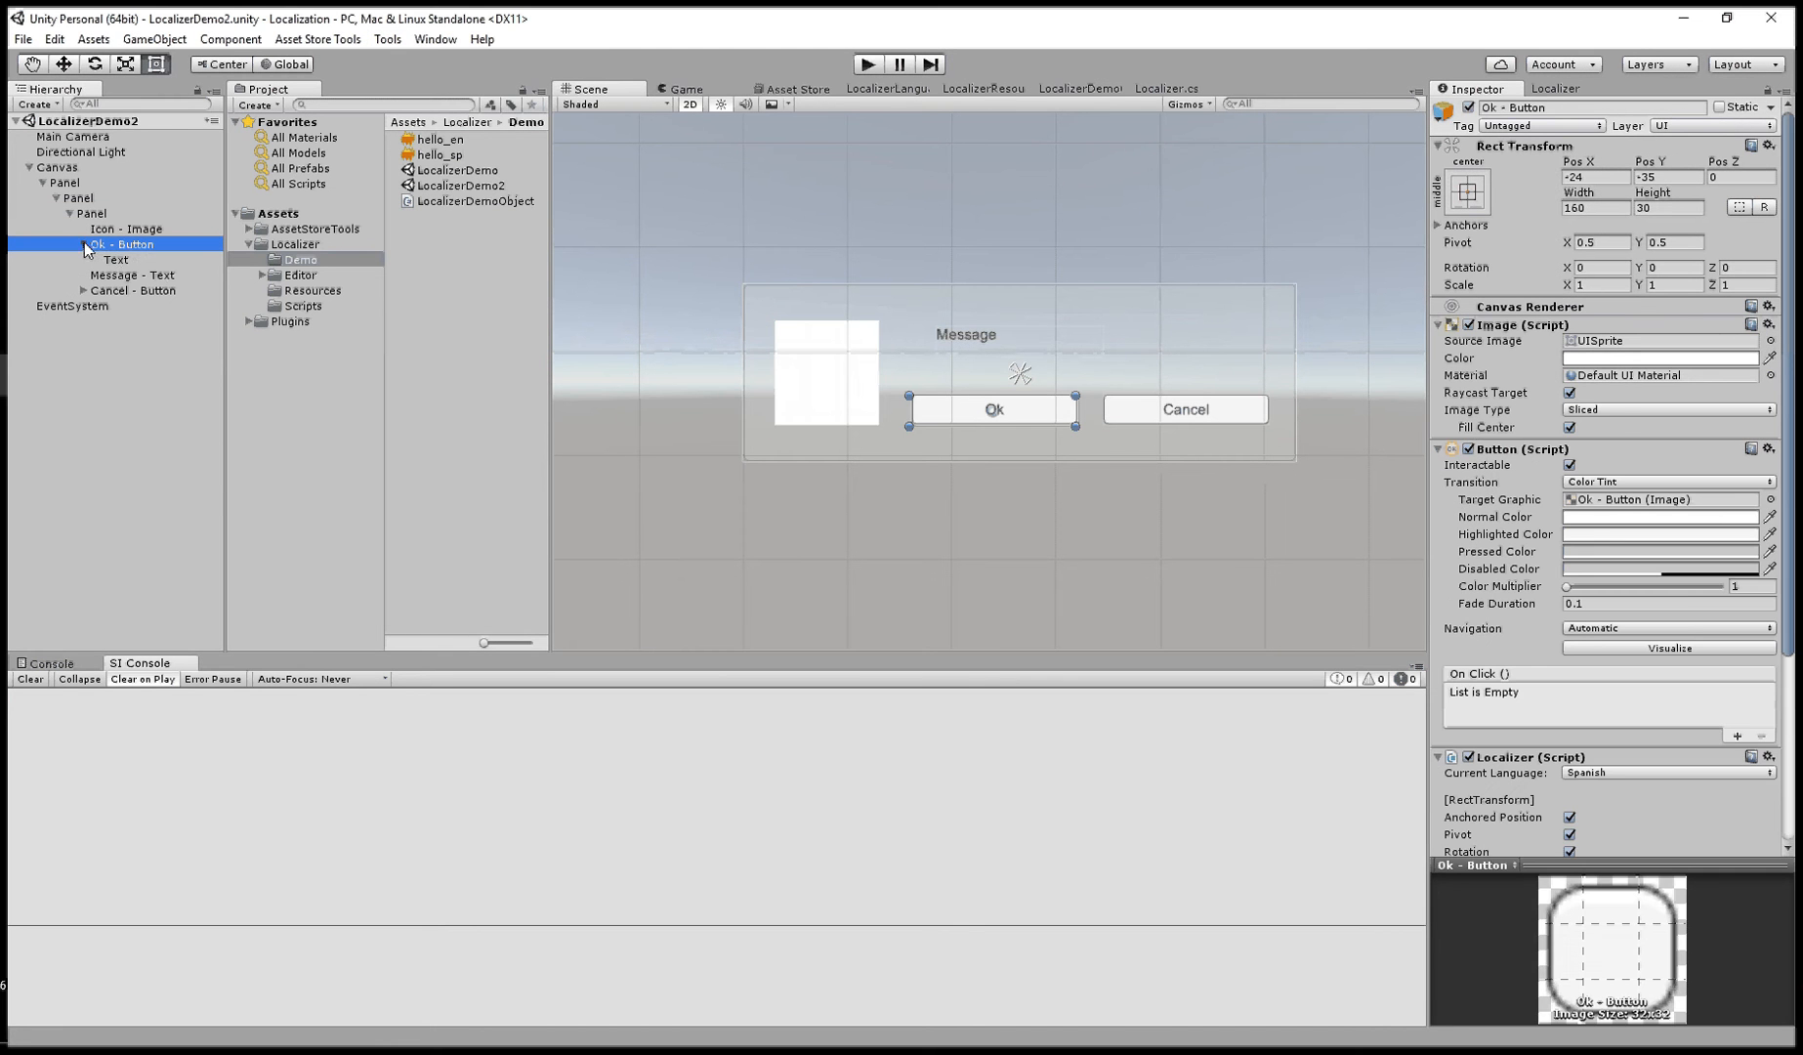
pyautogui.scroll(-5, 1509, 507)
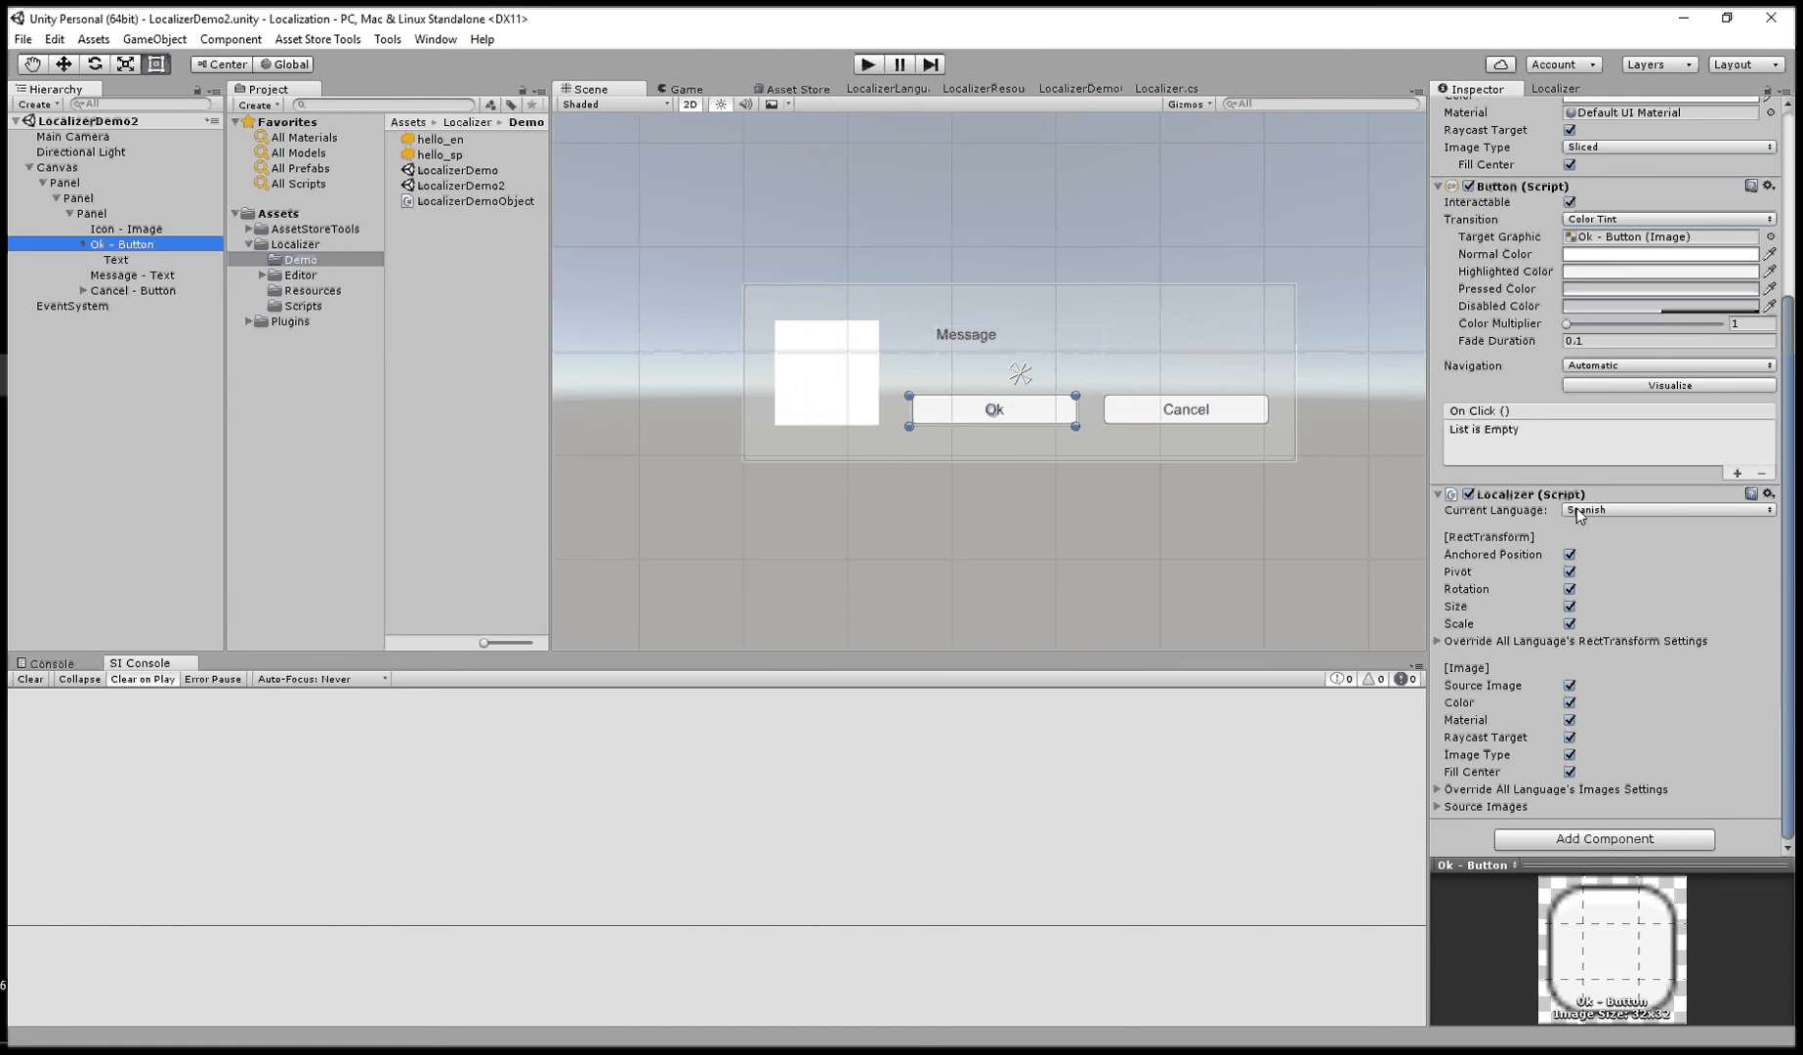
pyautogui.scroll(5, 1643, 415)
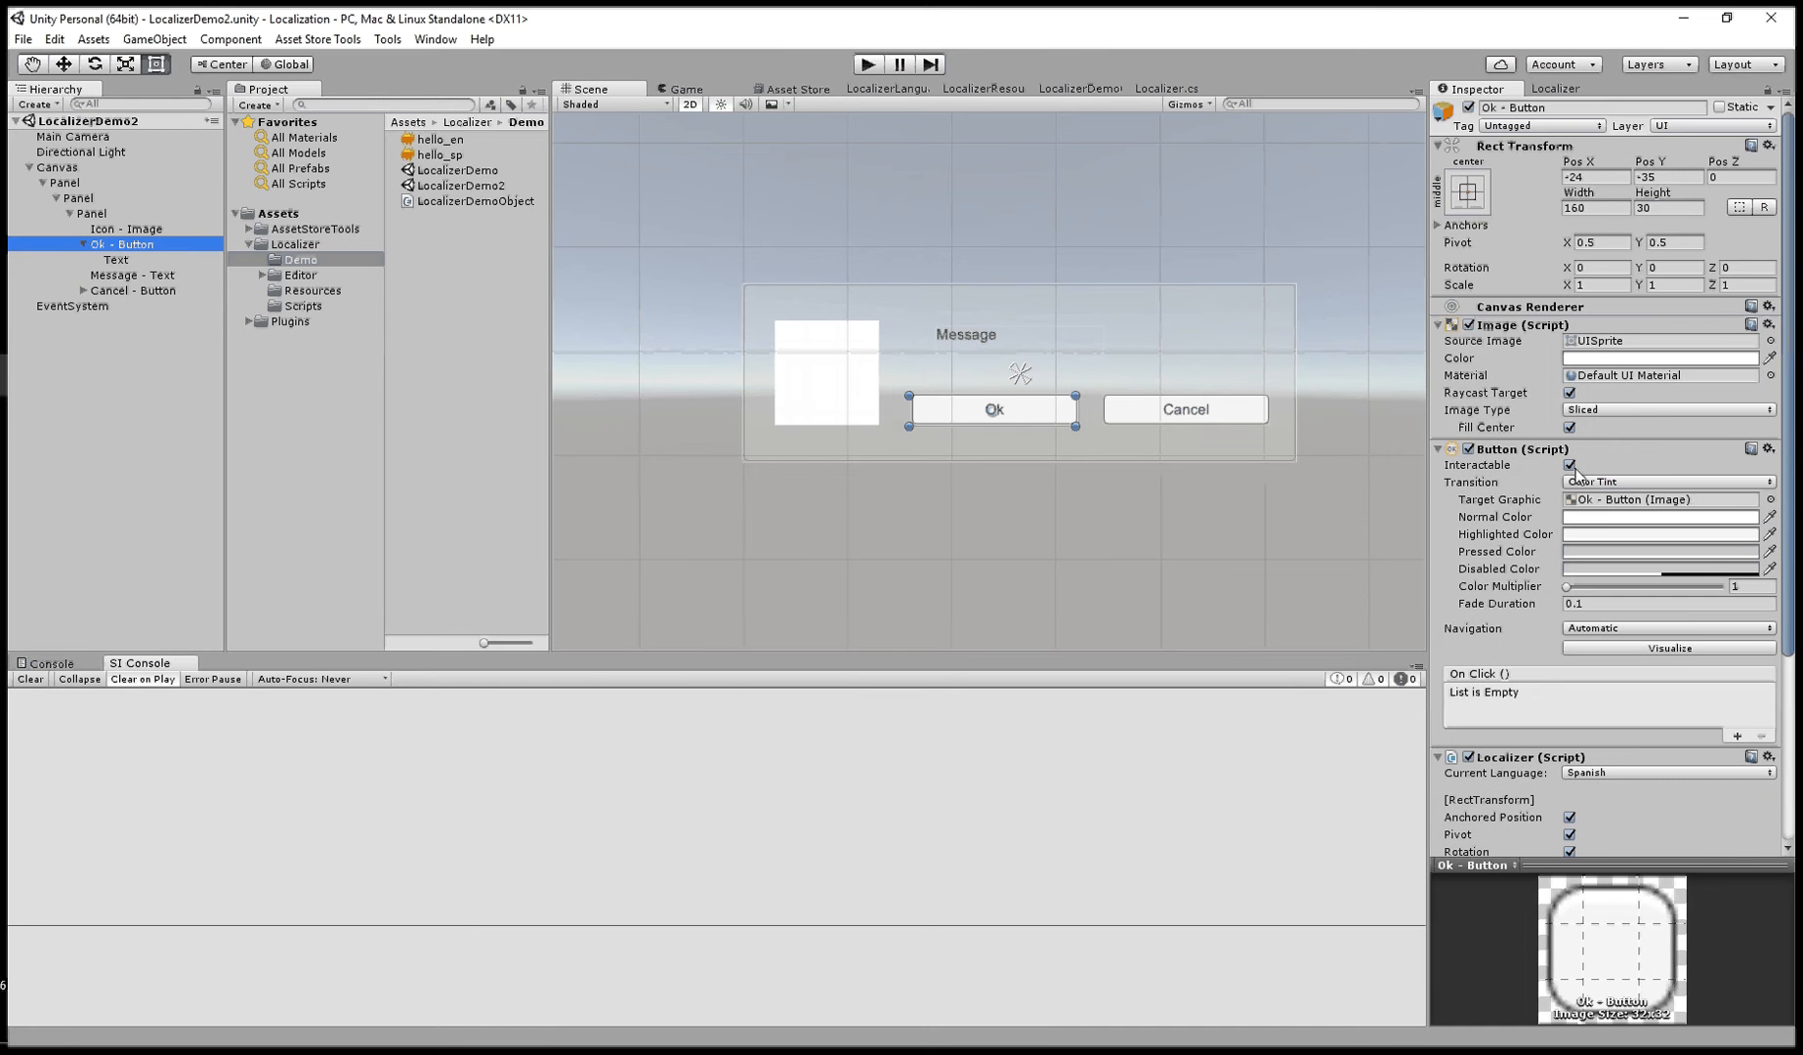
pyautogui.scroll(-3, 1587, 503)
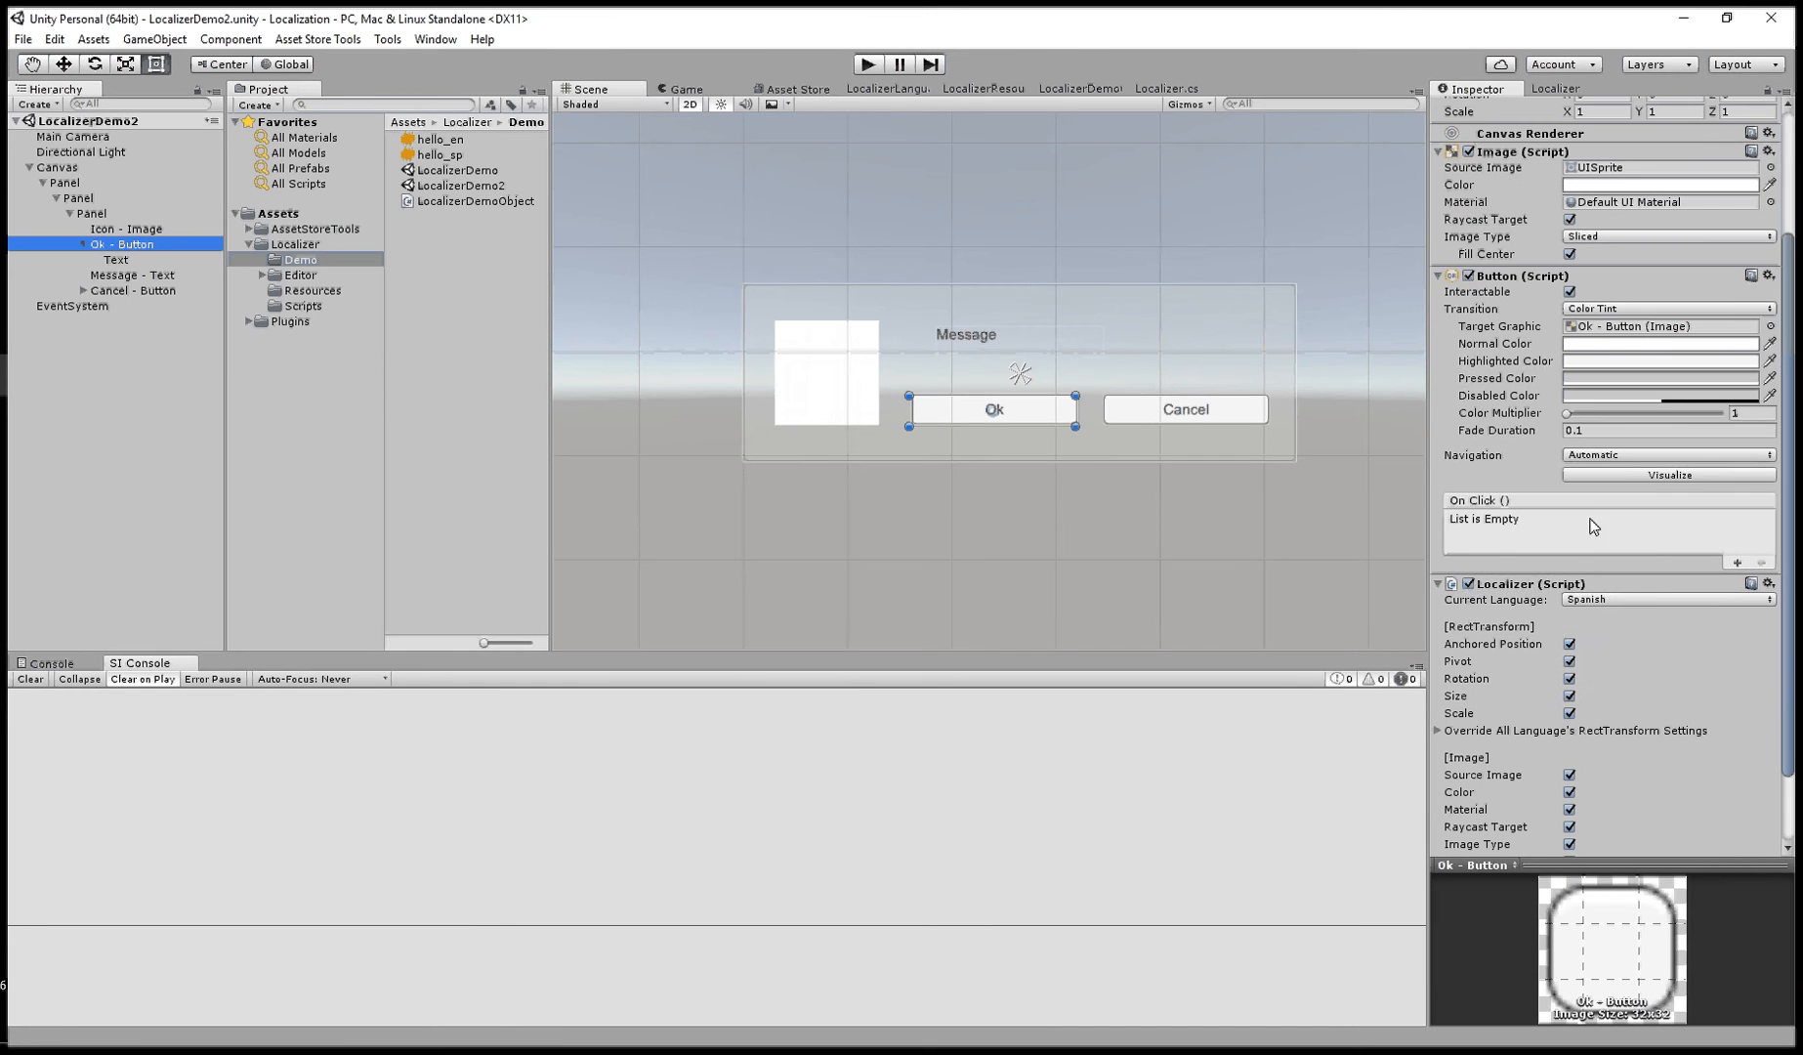
# - Switch the Ok button's Localizer current language to English, to Spanish, and back to English
pyautogui.click(1608, 600)
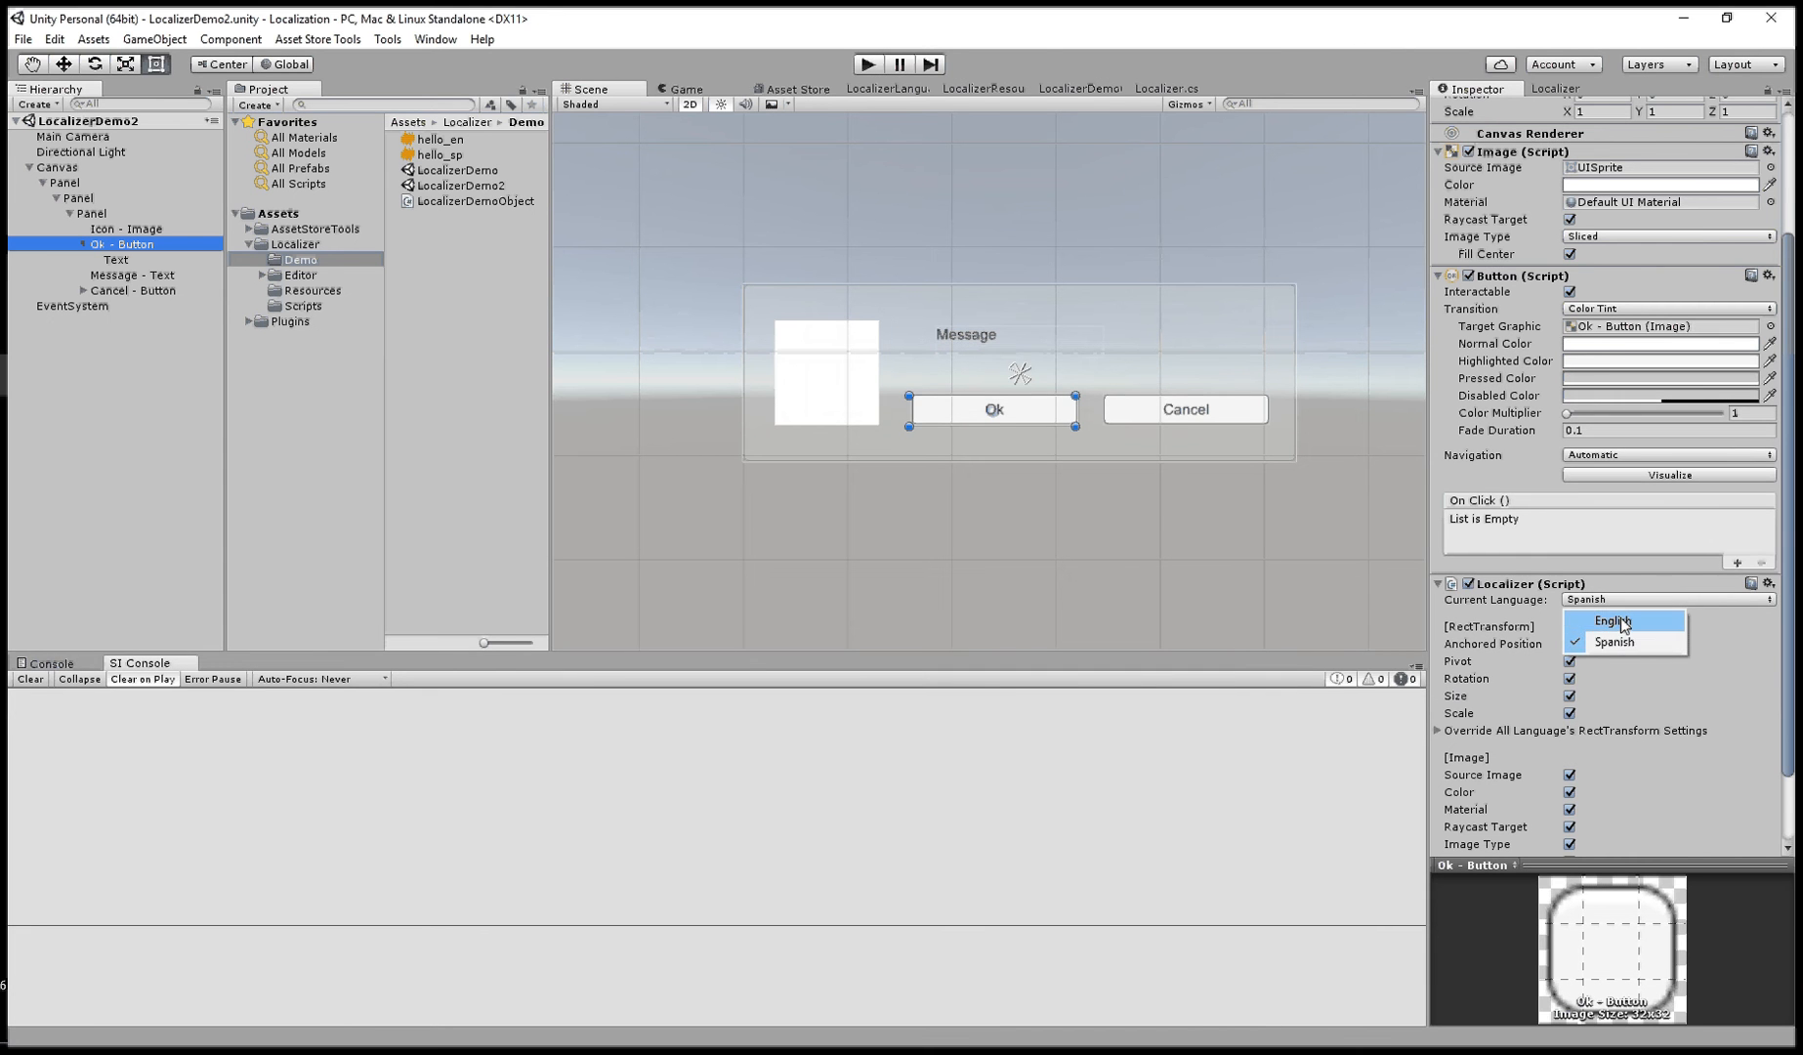
pyautogui.click(1621, 621)
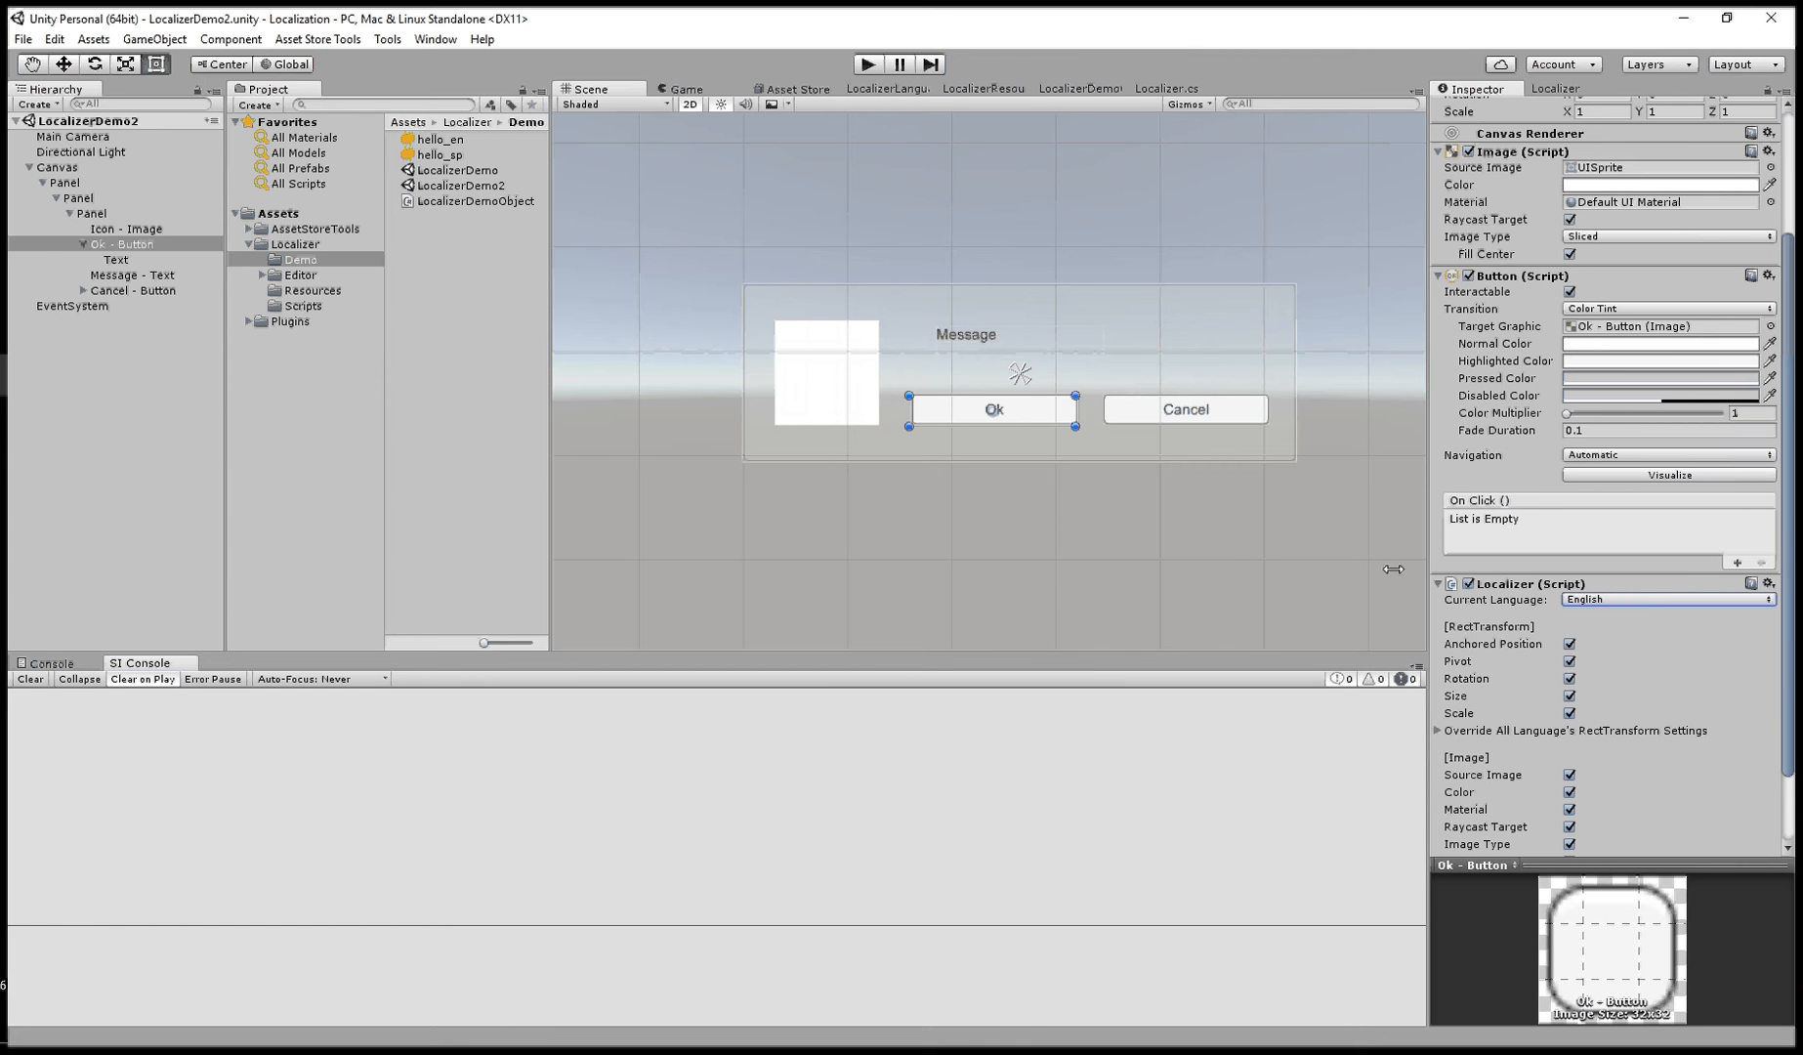
pyautogui.click(1672, 604)
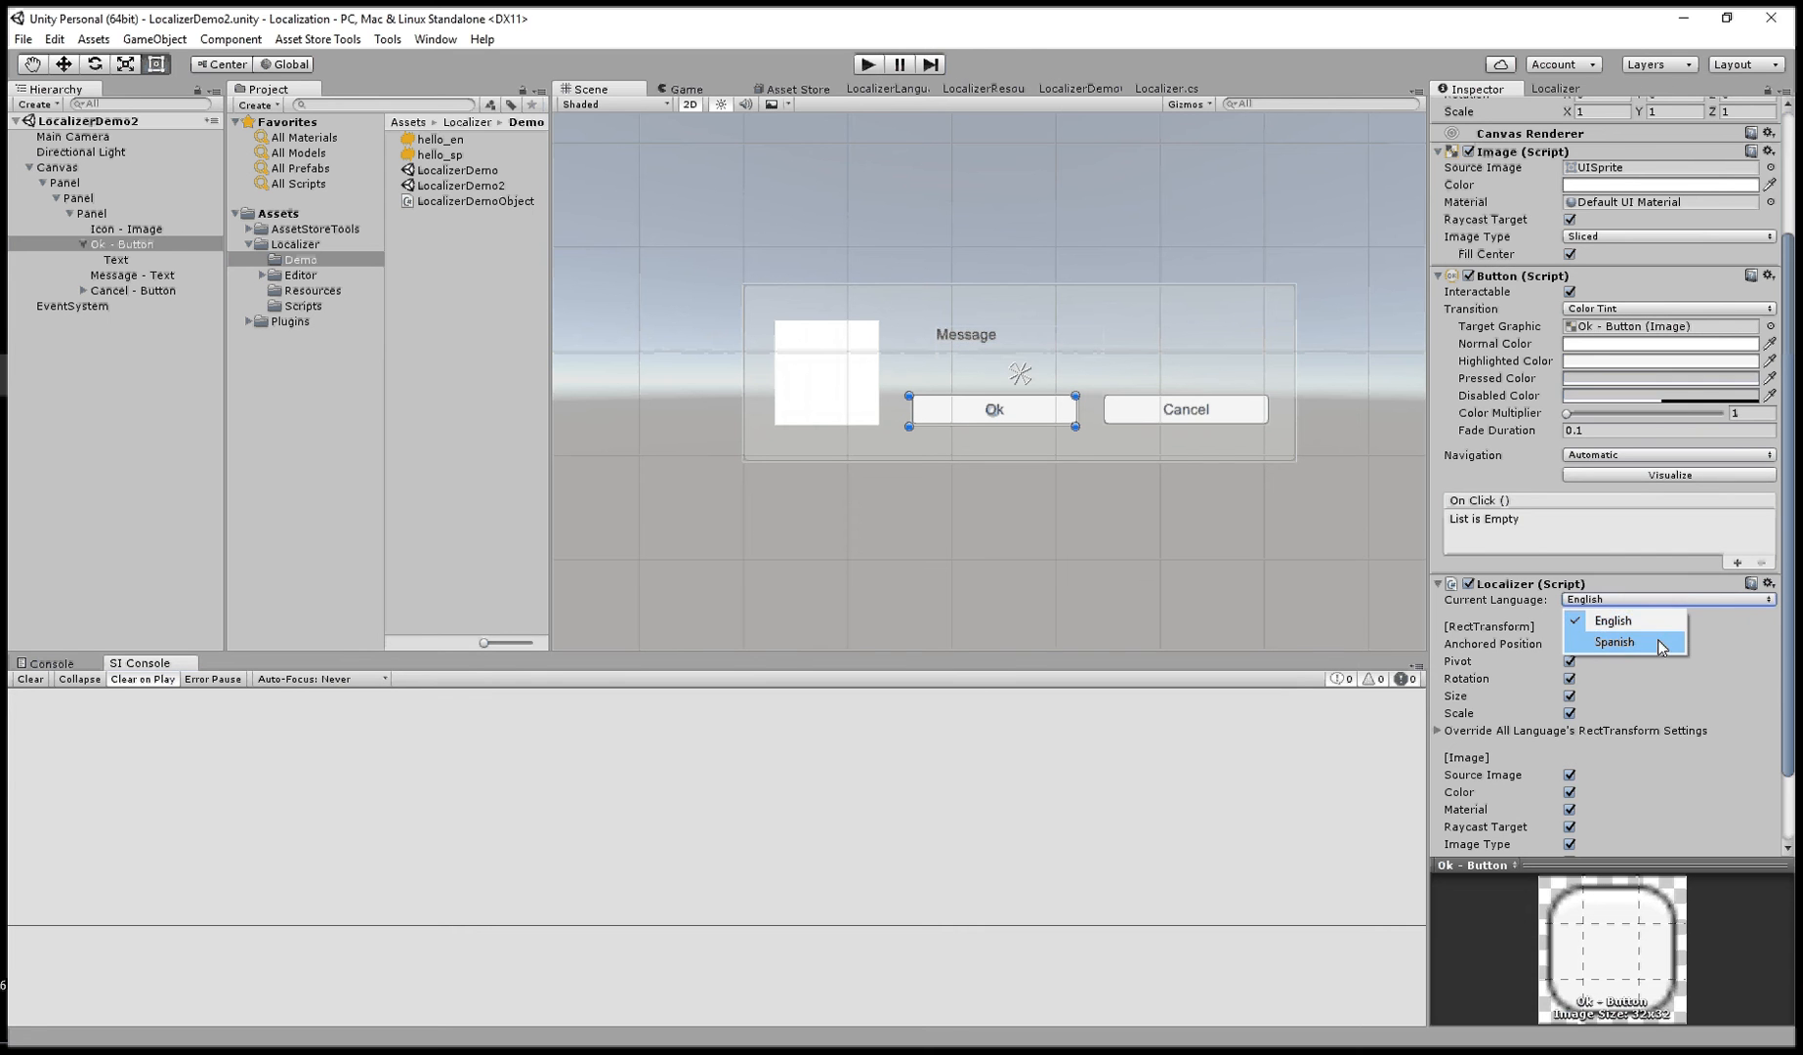
pyautogui.click(1655, 640)
pyautogui.click(1645, 602)
pyautogui.click(1647, 624)
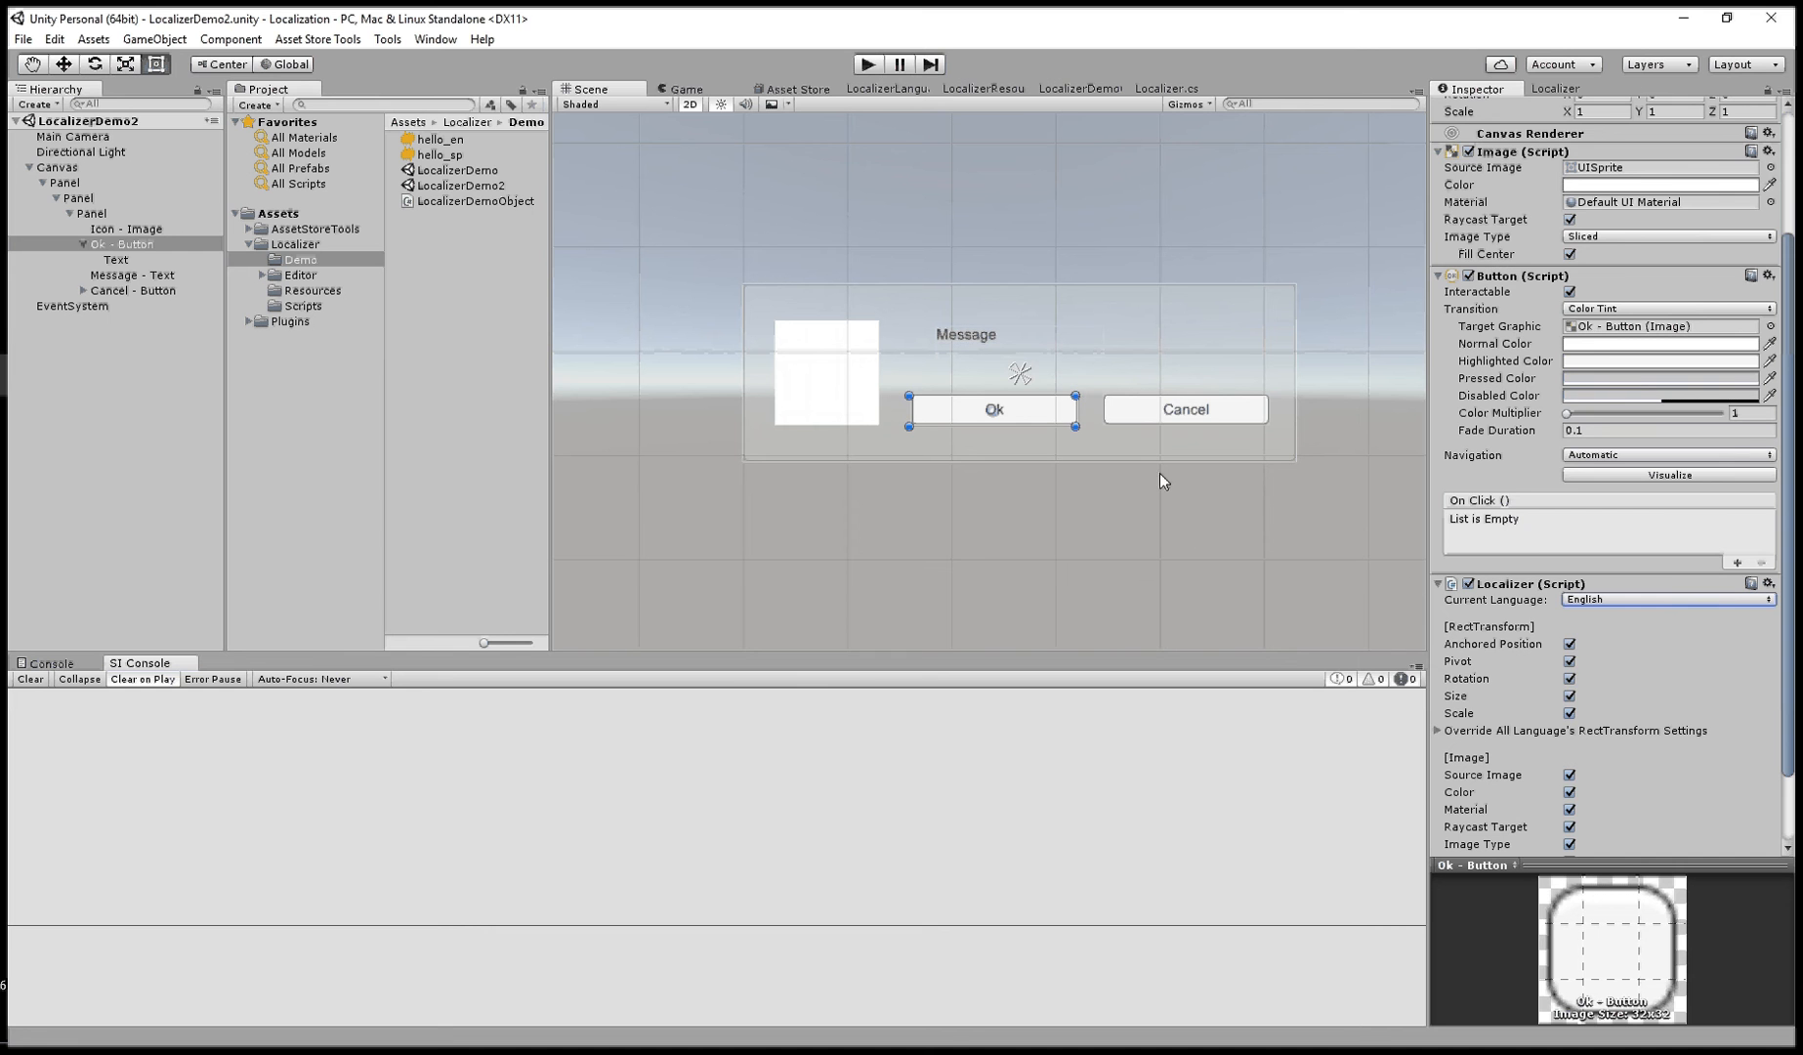
# - Set the Localizer language of the Ok button's Text object to Spanish and change its text to "Ok (spanish)"
pyautogui.click(118, 260)
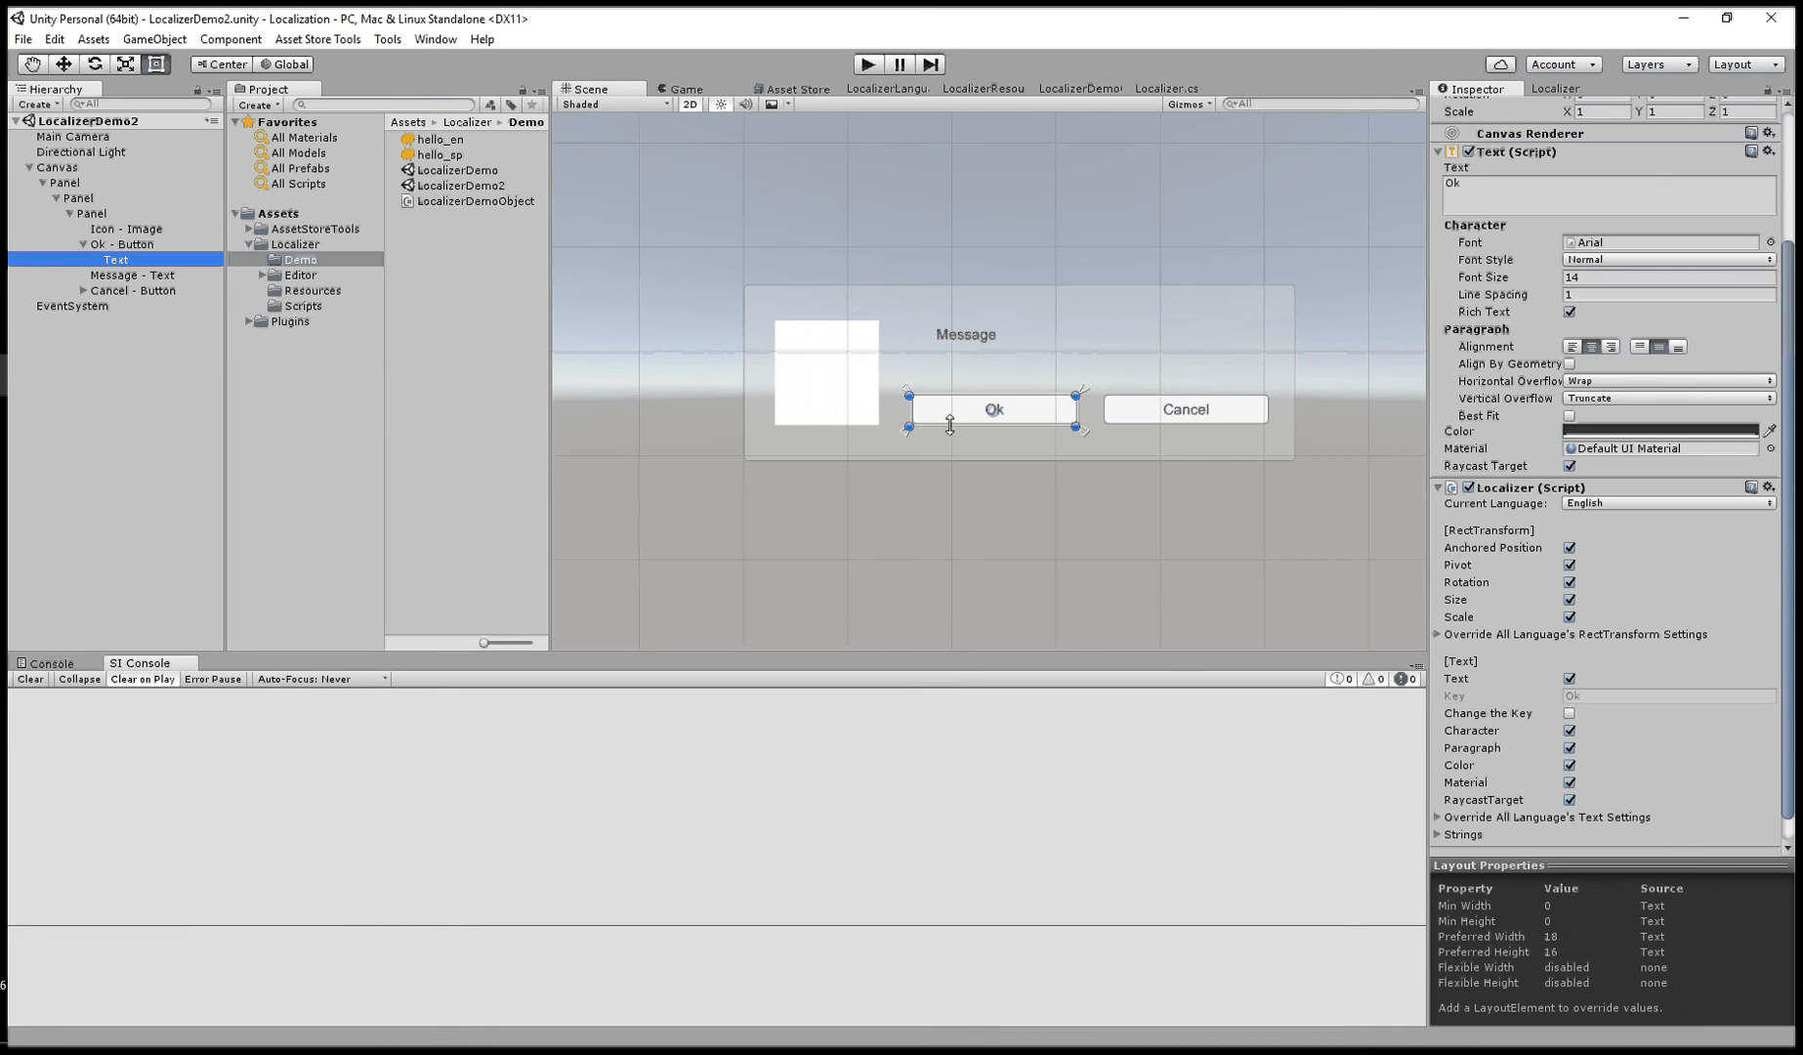
pyautogui.click(1653, 501)
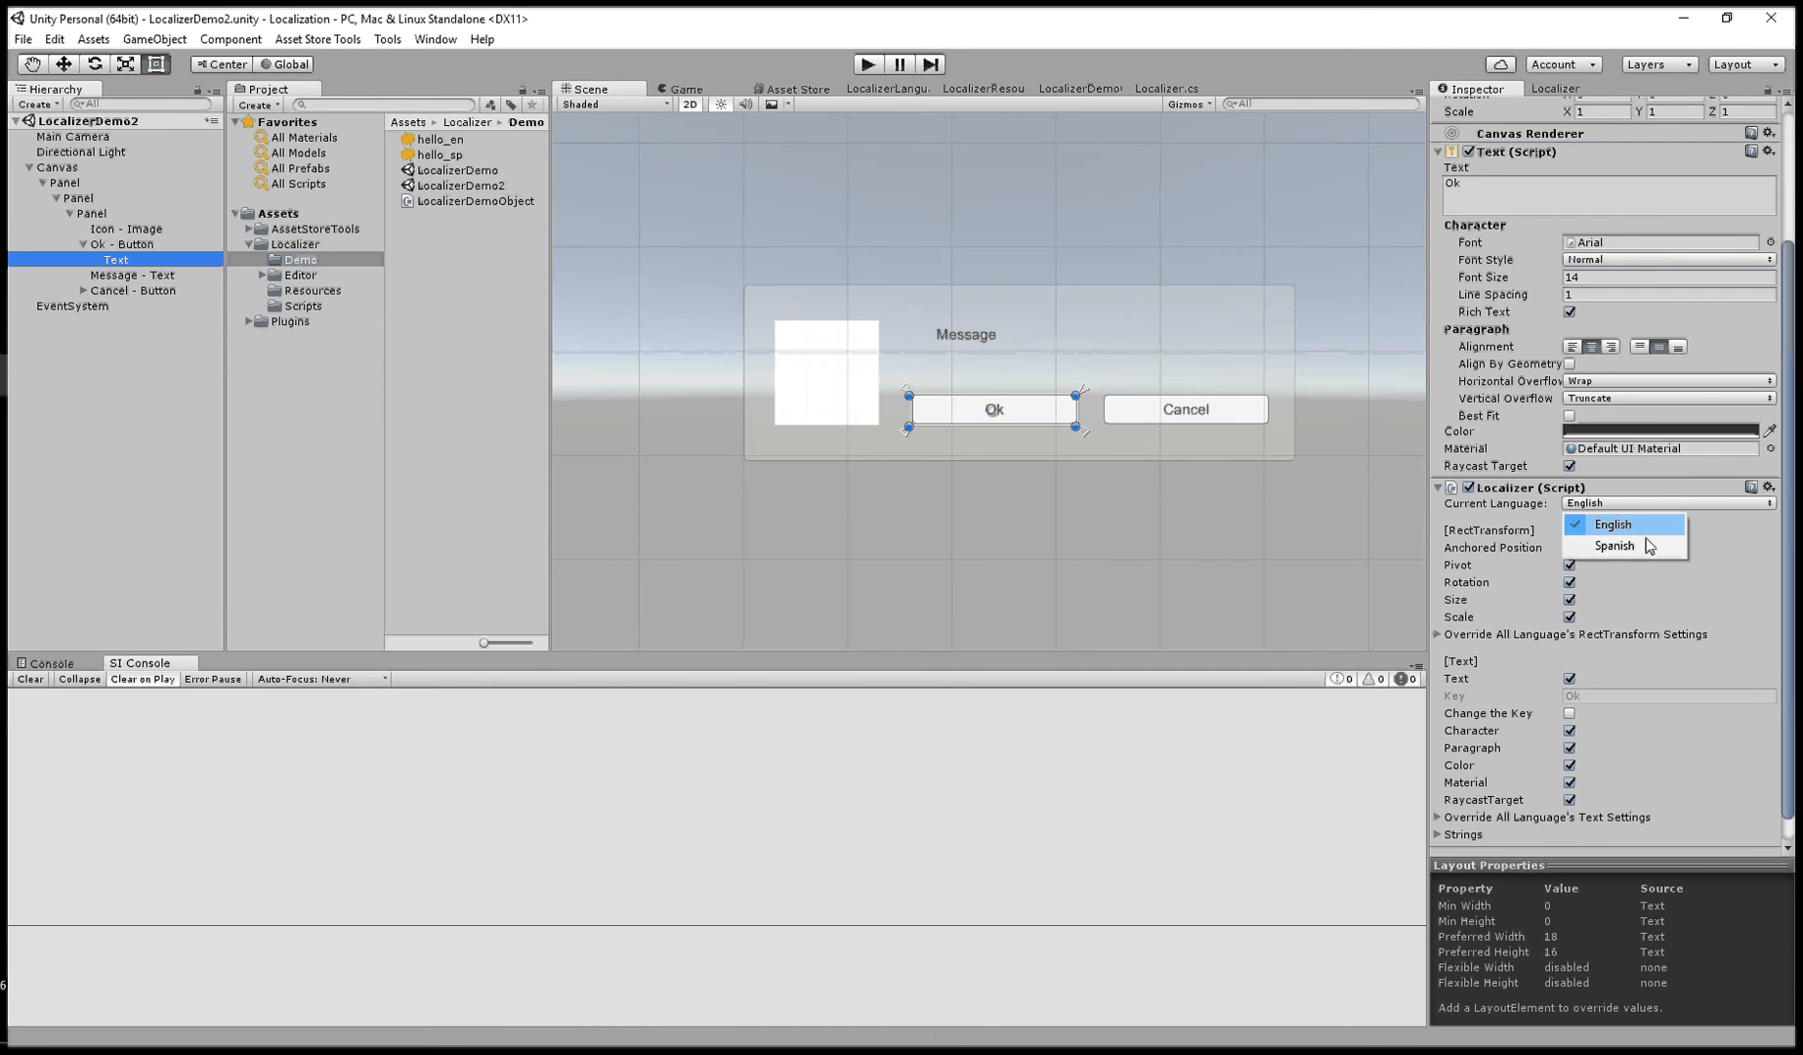
pyautogui.click(1646, 551)
pyautogui.click(1482, 191)
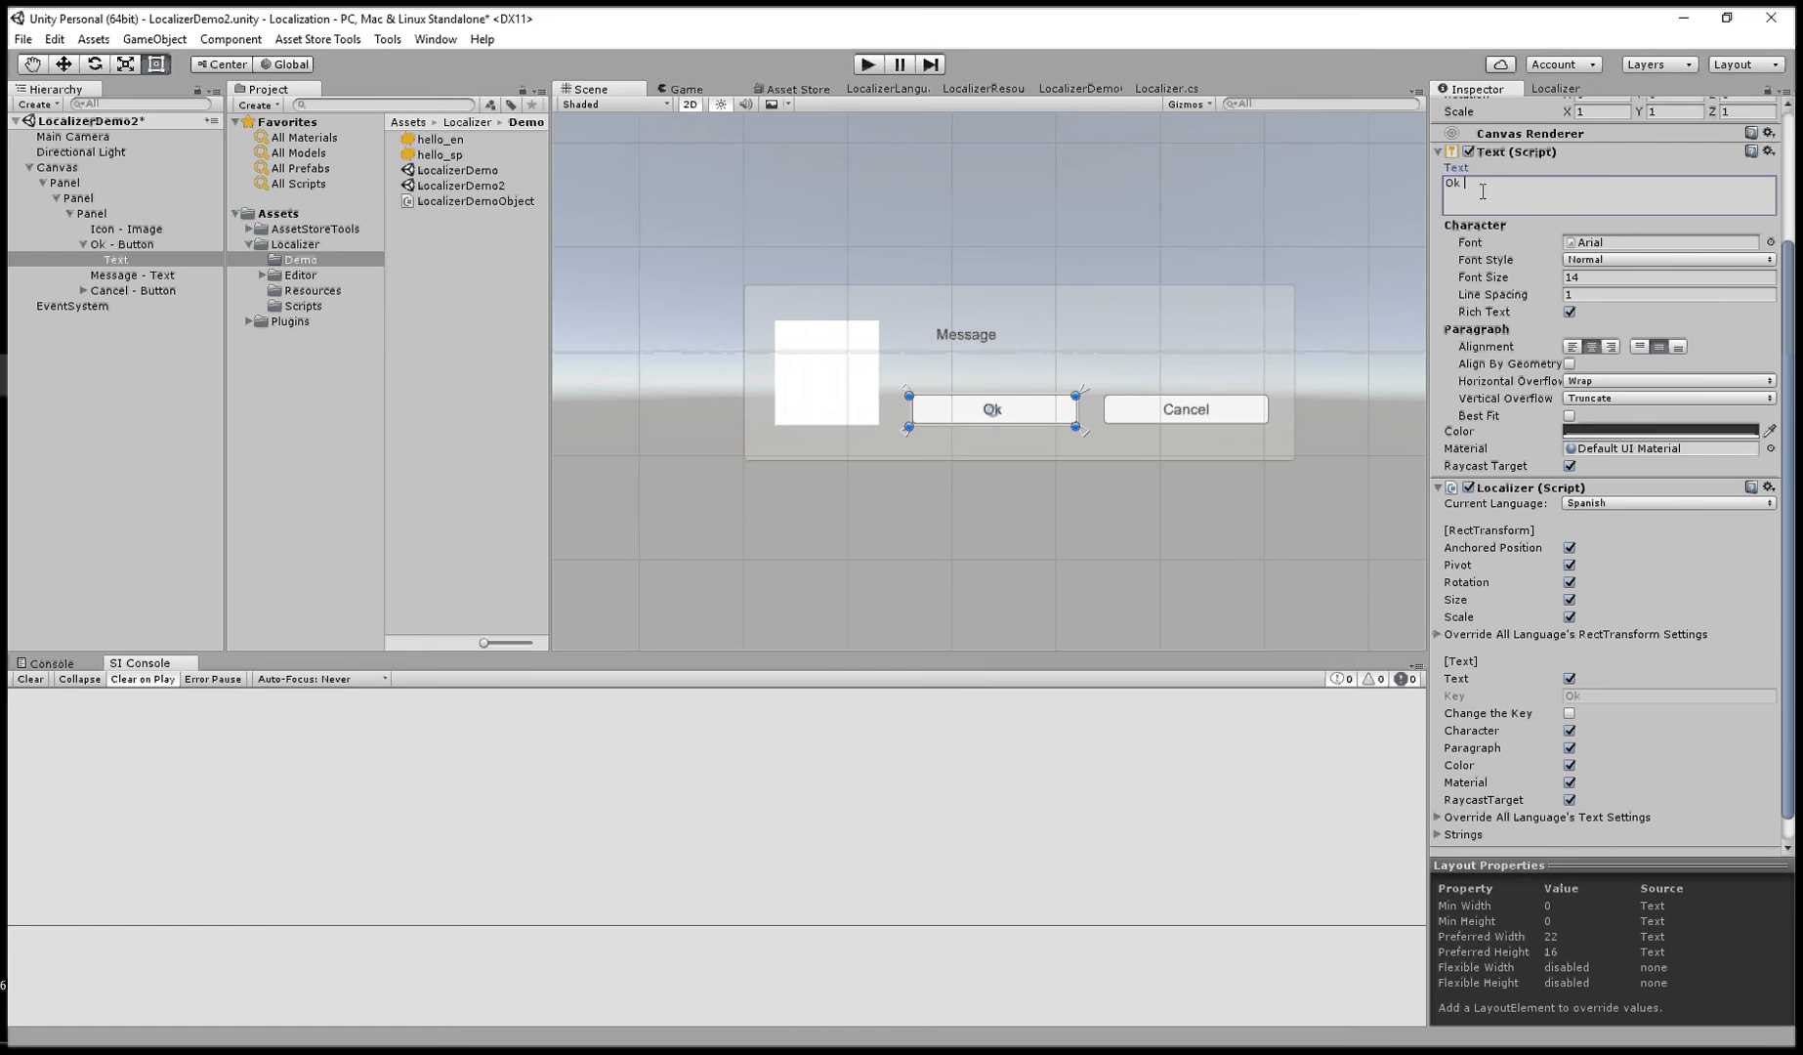
pyautogui.write('()')
pyautogui.write('spa')
pyautogui.write('nish')
# - Compare the Ok label's translations by switching its current language between English and Spanish, ending on English
pyautogui.click(1632, 501)
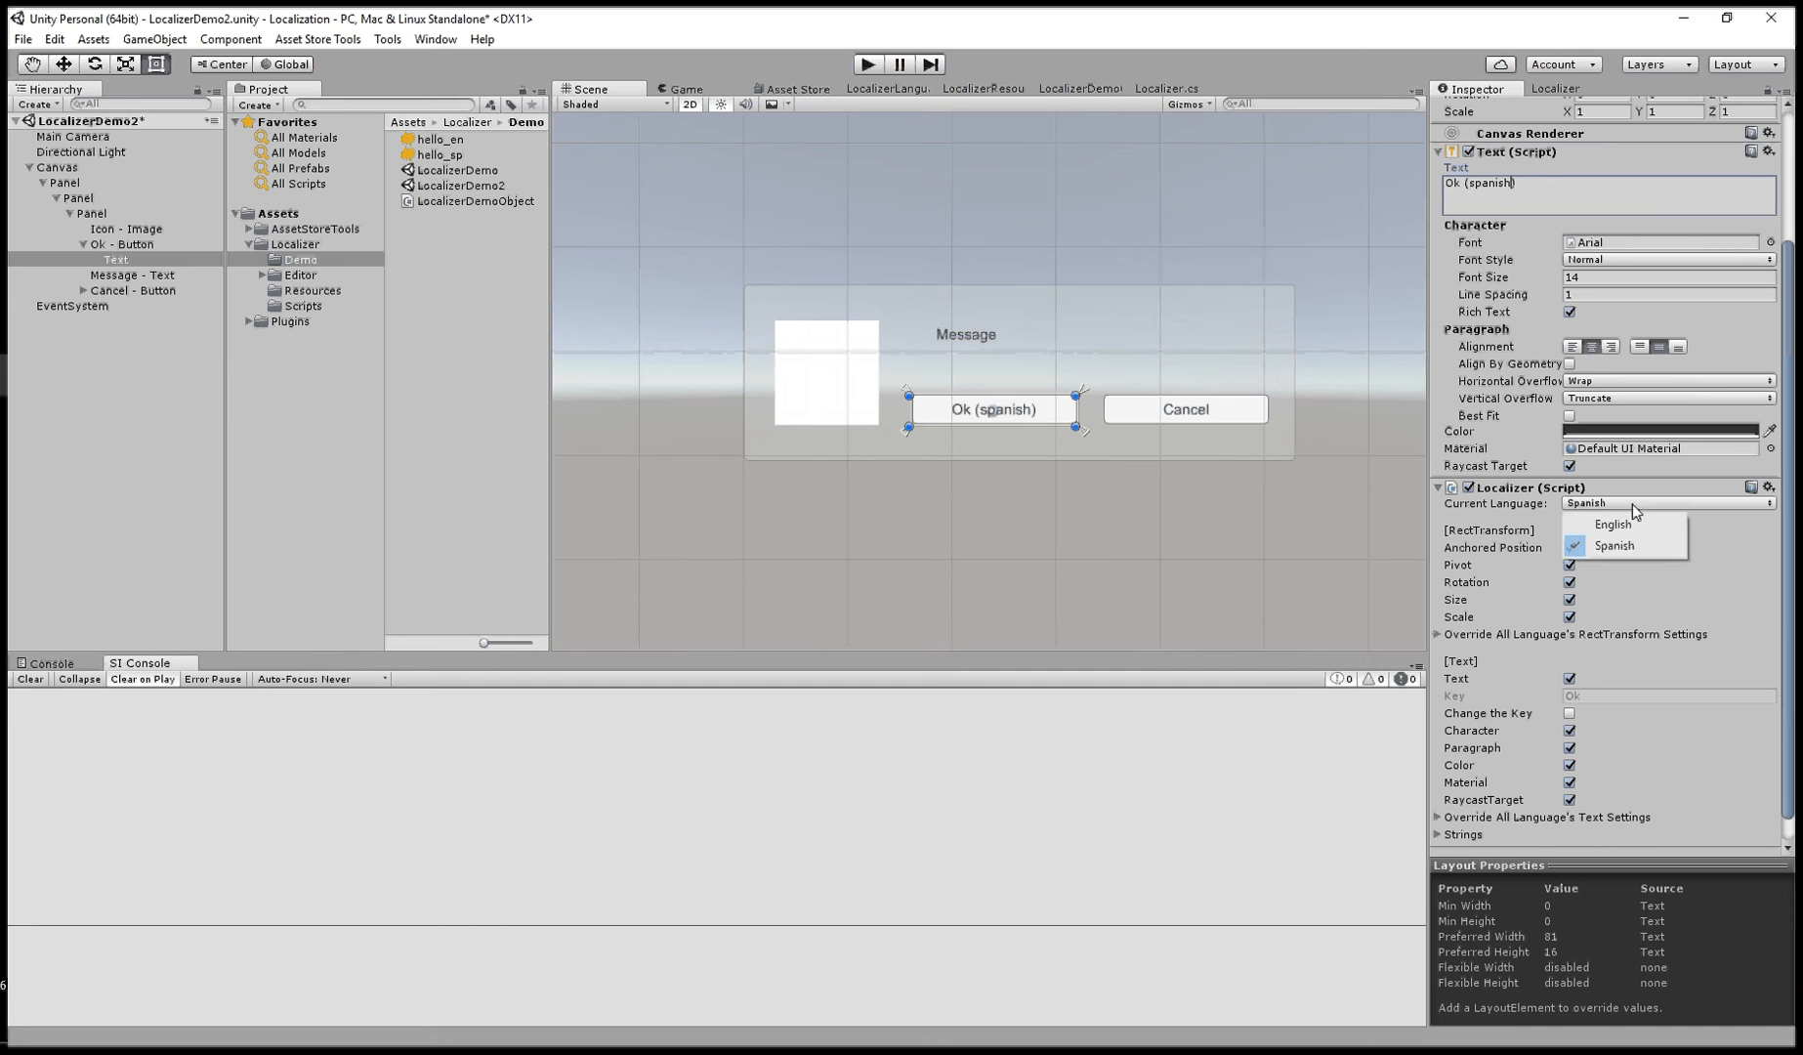
pyautogui.click(1622, 527)
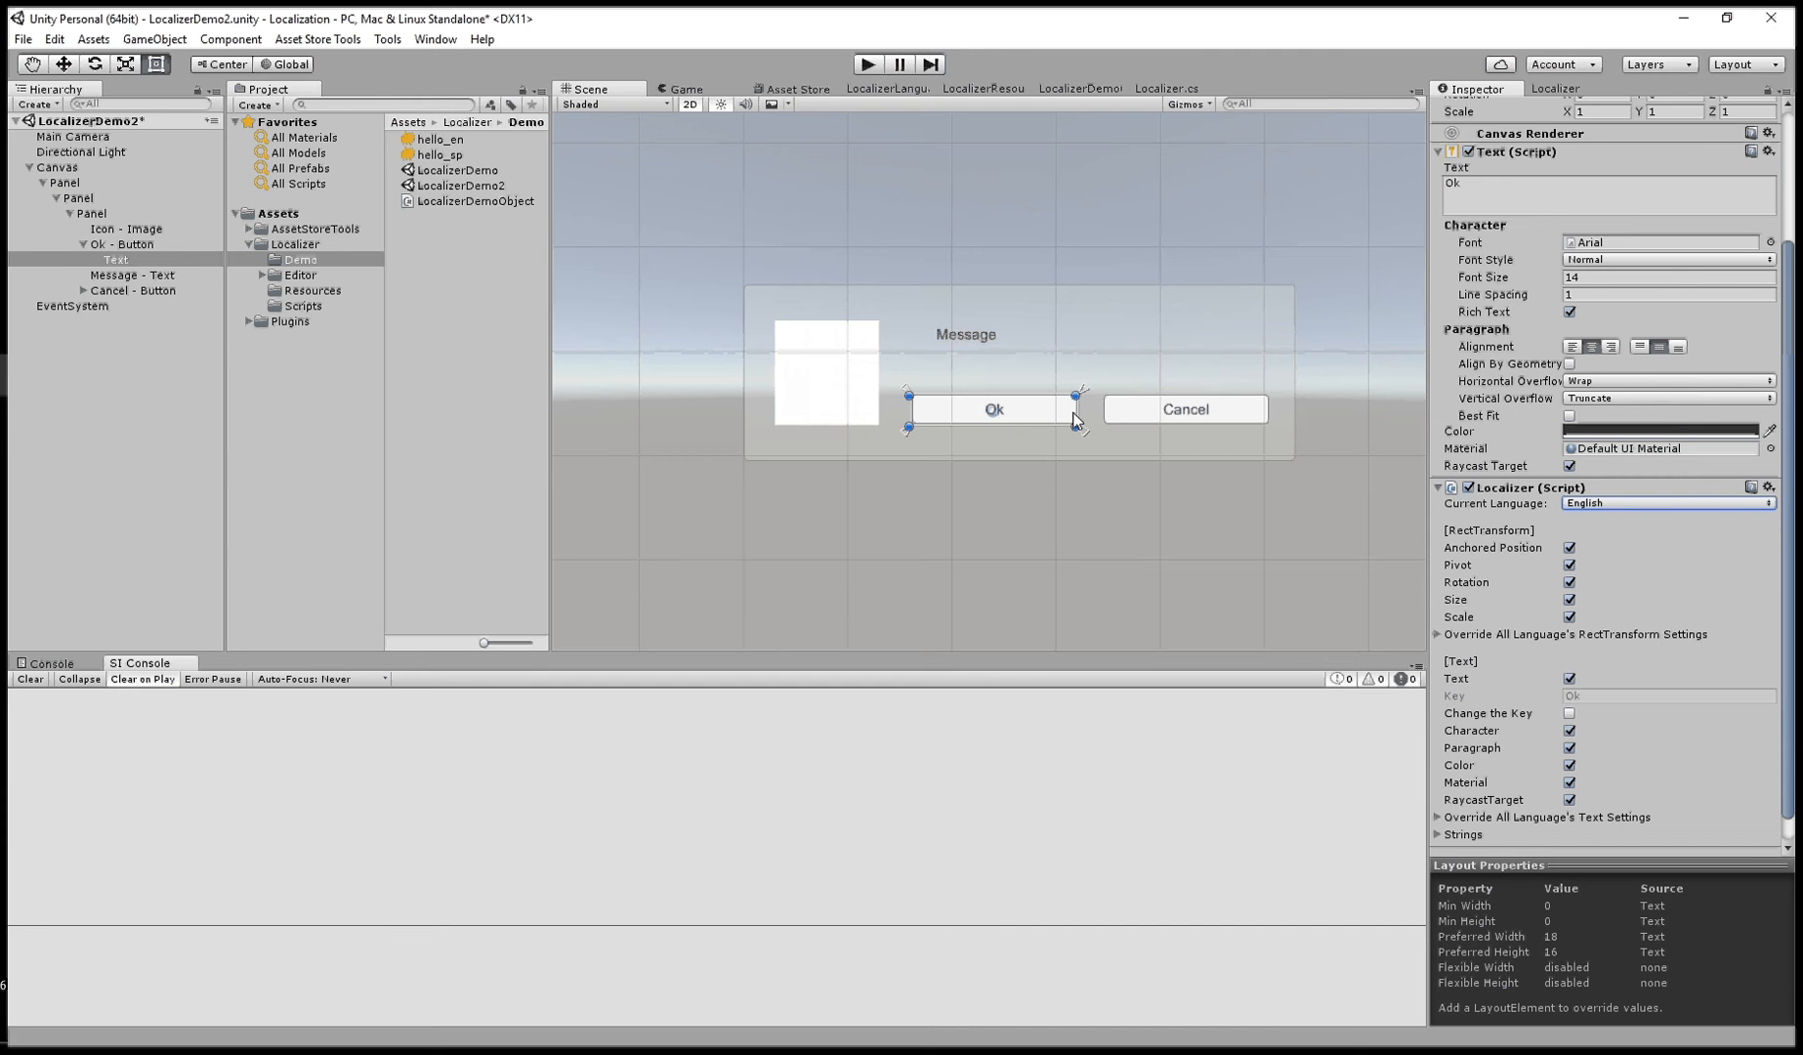
pyautogui.click(1626, 502)
pyautogui.click(1626, 546)
pyautogui.click(1623, 504)
pyautogui.click(1622, 522)
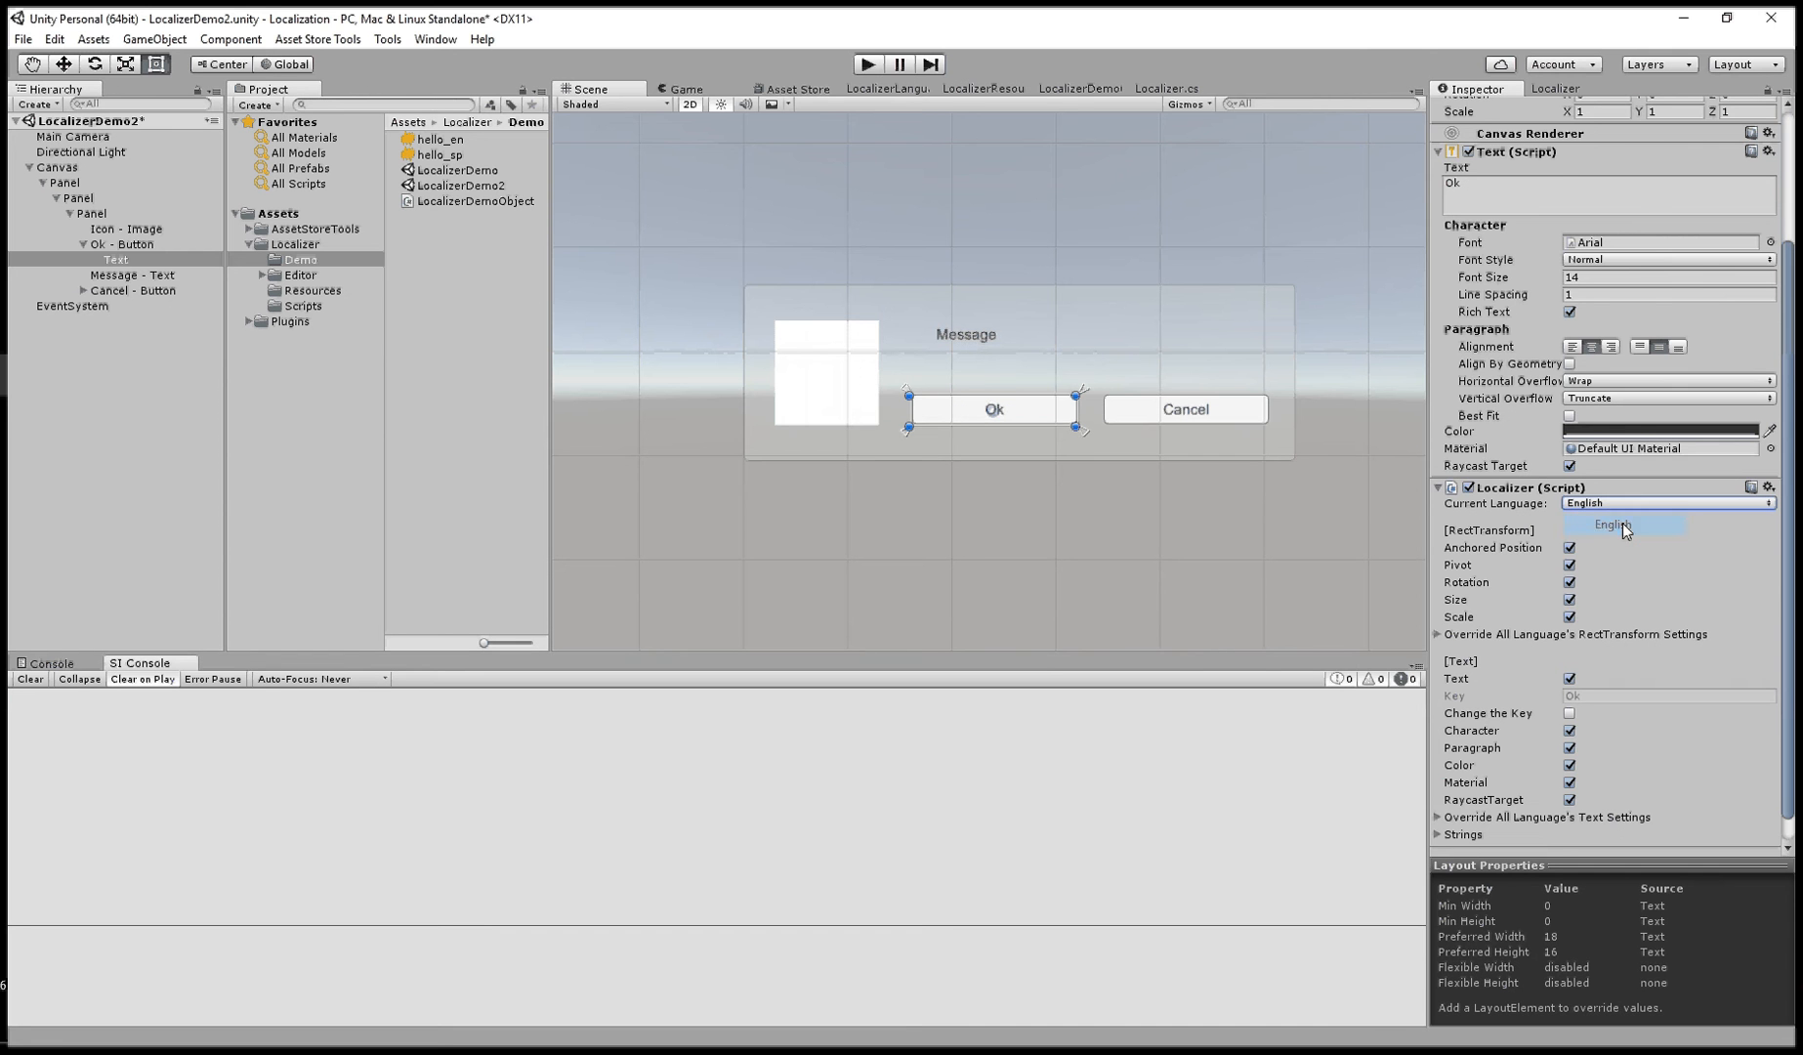
pyautogui.scroll(3, 1635, 491)
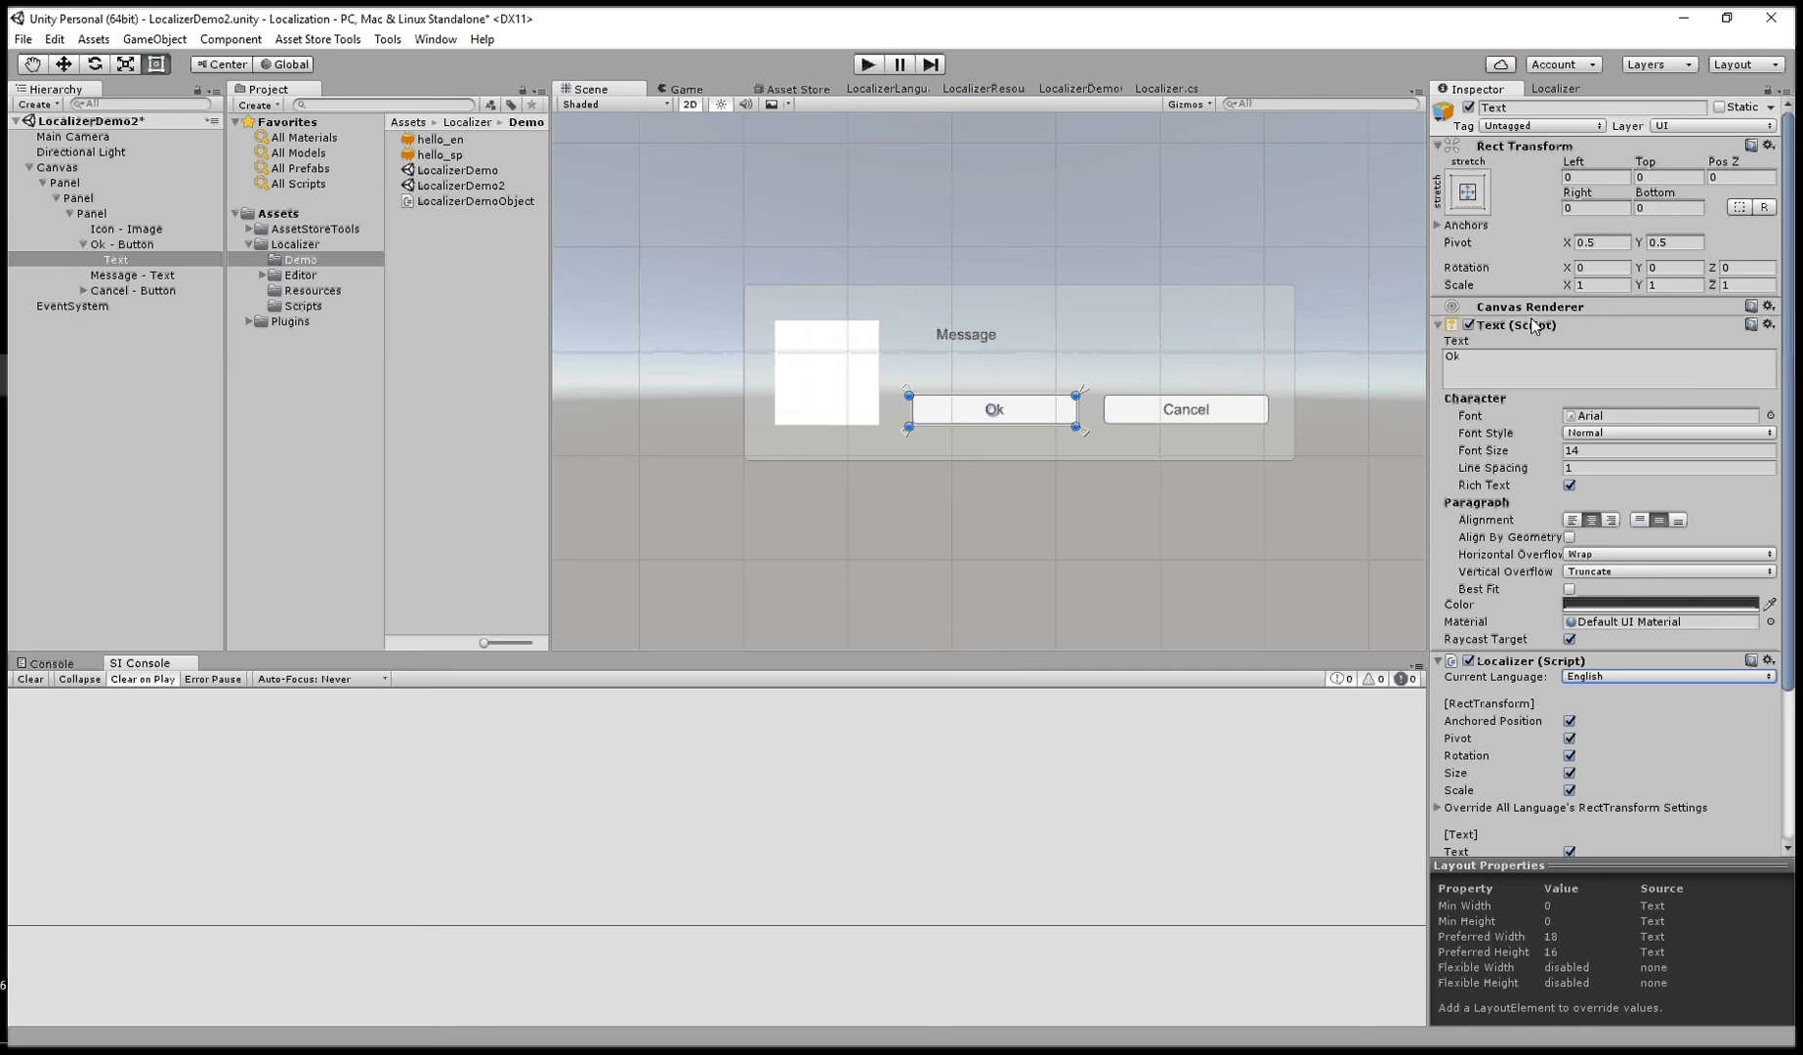
# - Preview the dialog's translations from the icon image's Localizer by switching its current language to Spanish and back to English
pyautogui.click(128, 228)
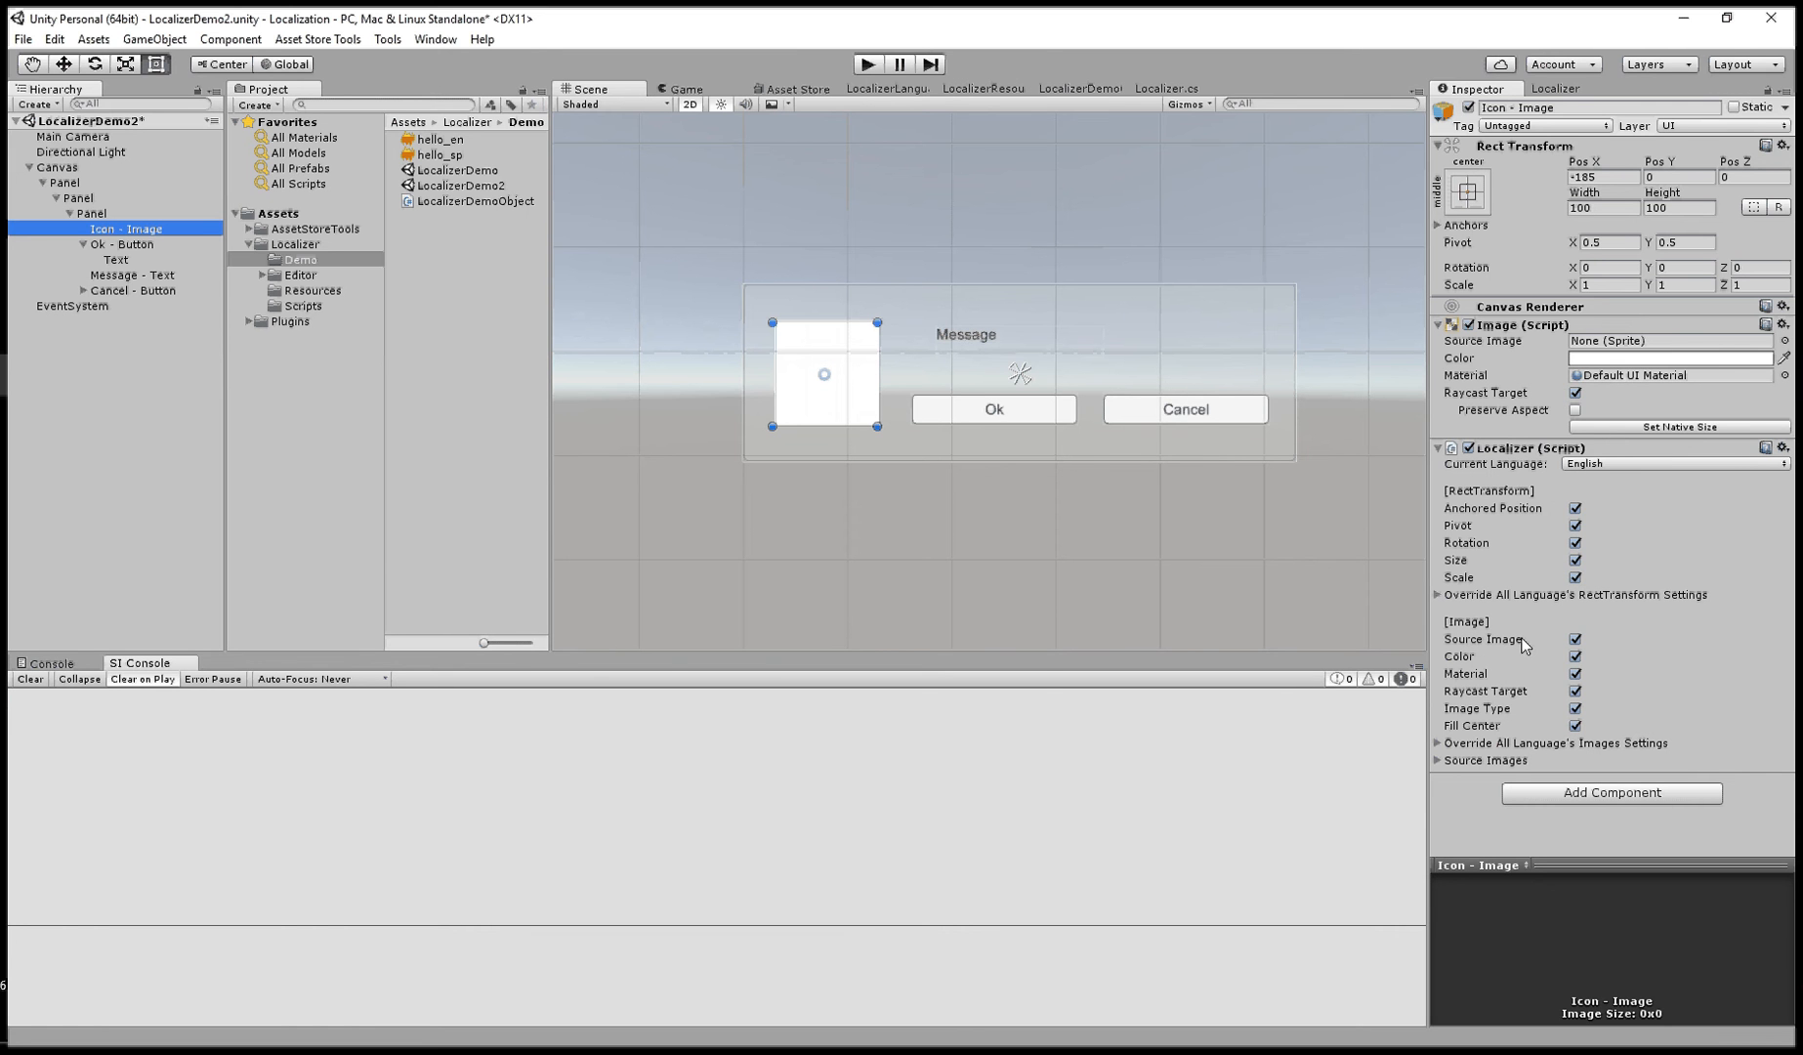
pyautogui.click(1622, 466)
pyautogui.click(1631, 507)
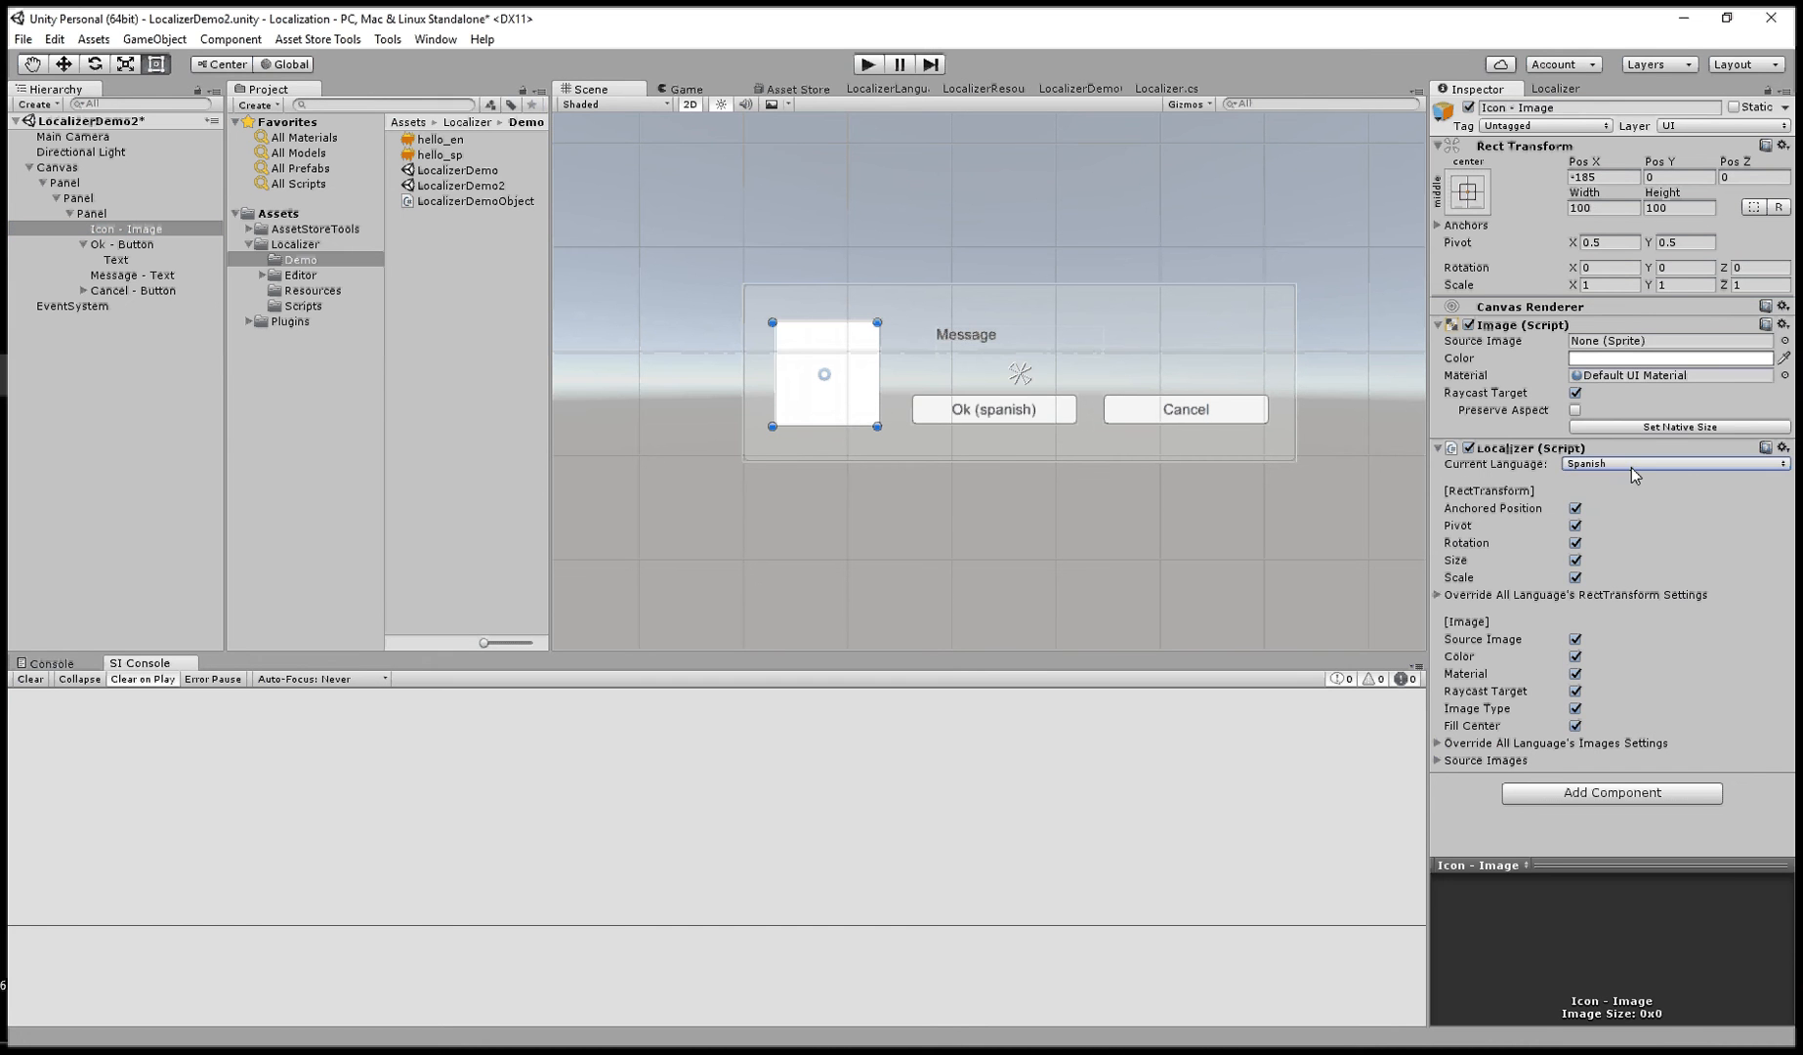
pyautogui.click(1632, 464)
pyautogui.click(1633, 485)
pyautogui.click(1641, 471)
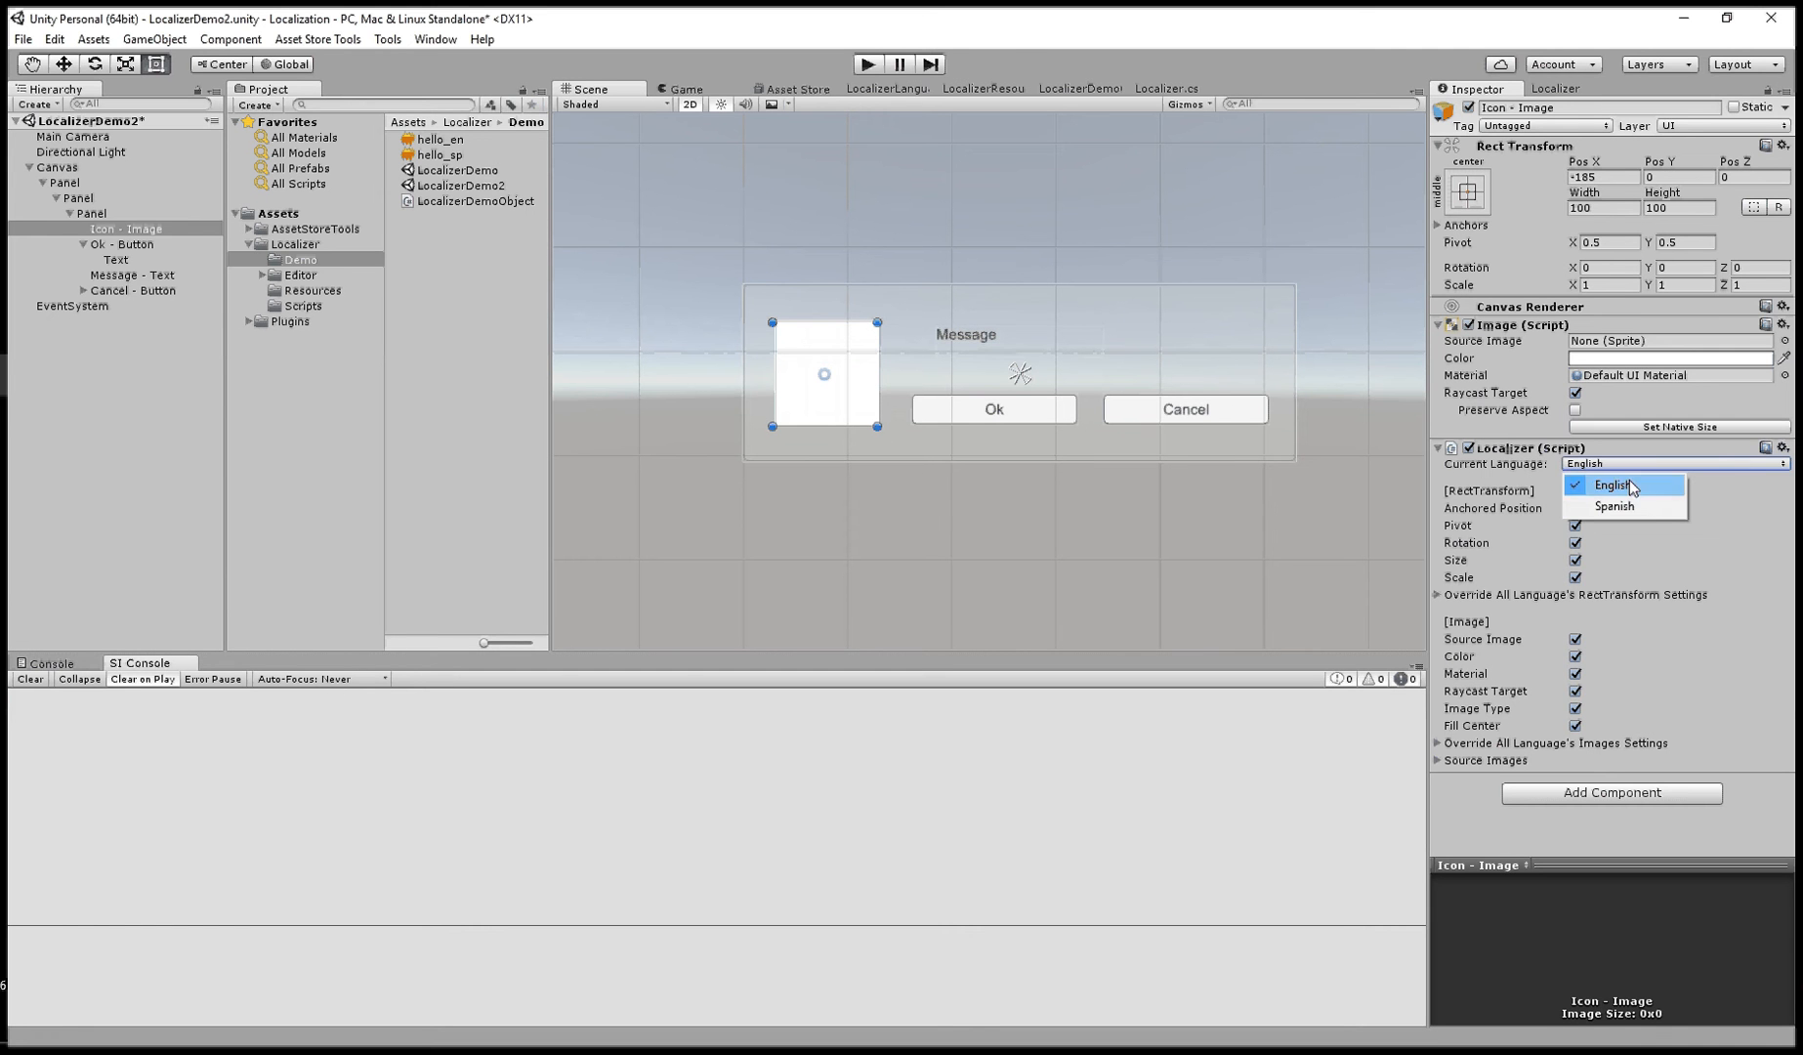
pyautogui.click(1630, 478)
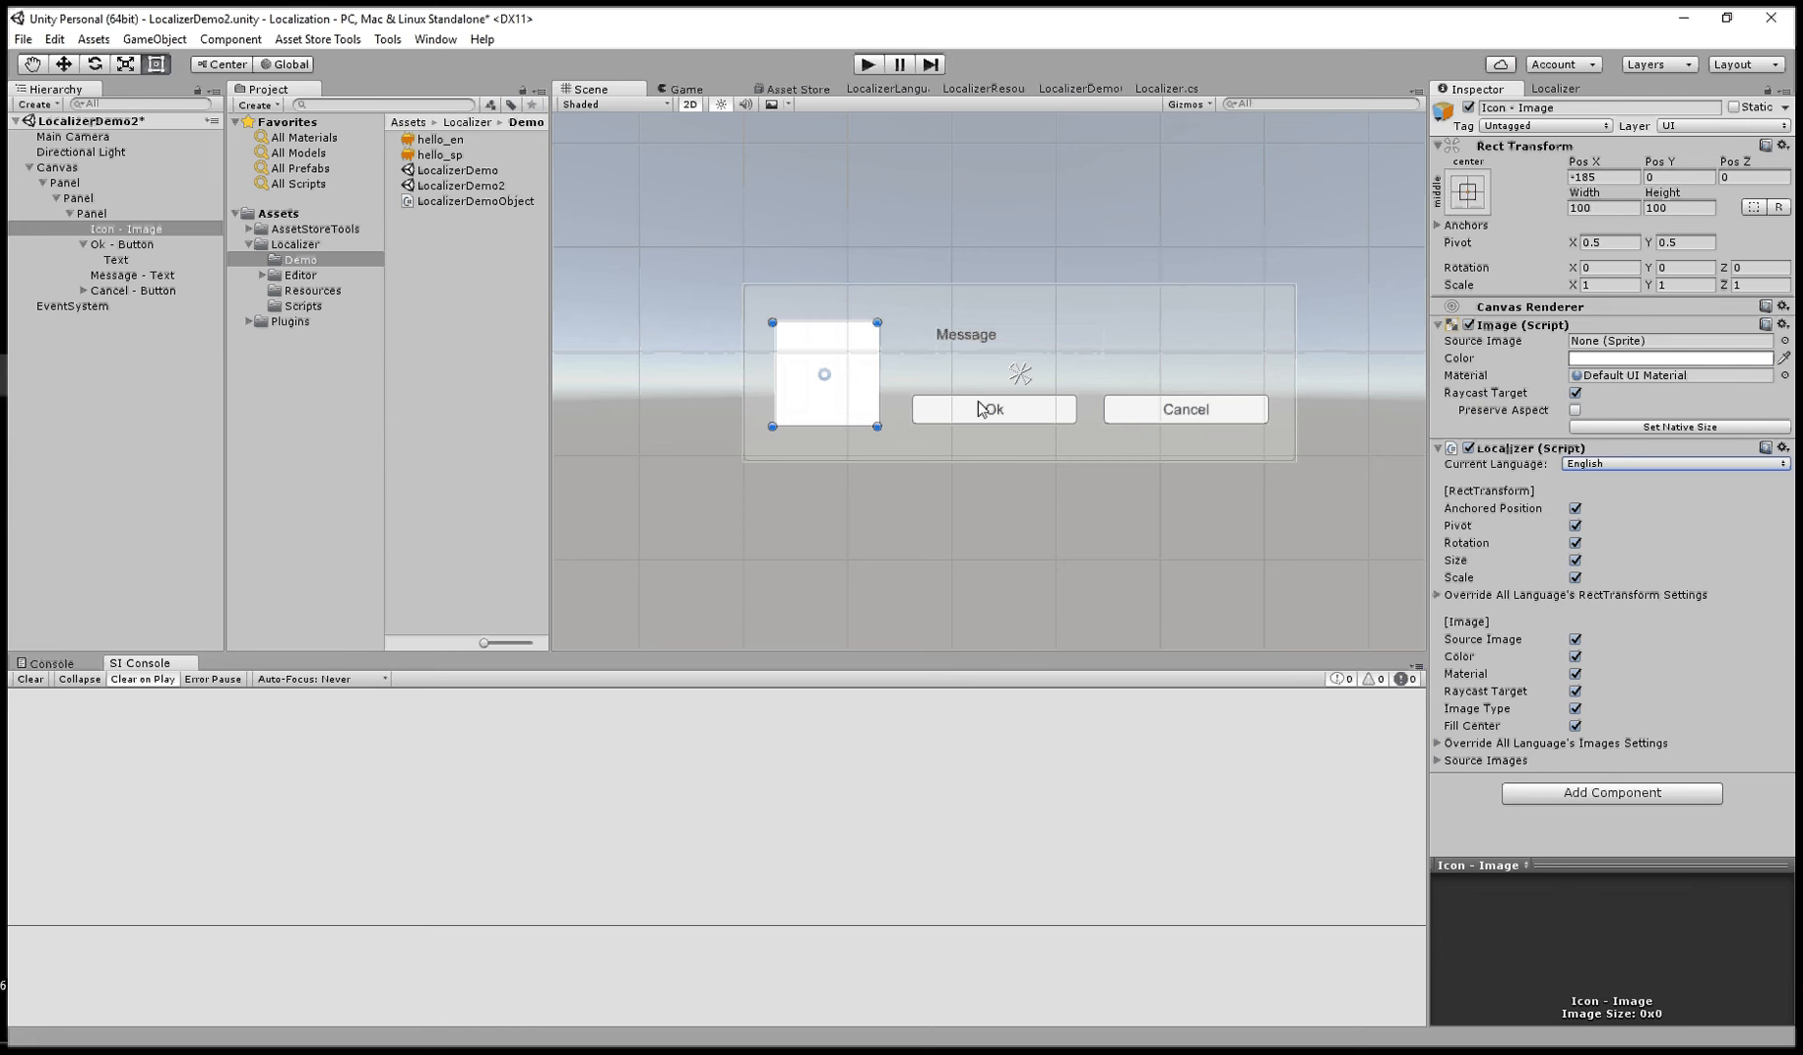
# - Narrow the Ok button from both sides in the English layout to a width of about 98
pyautogui.click(948, 412)
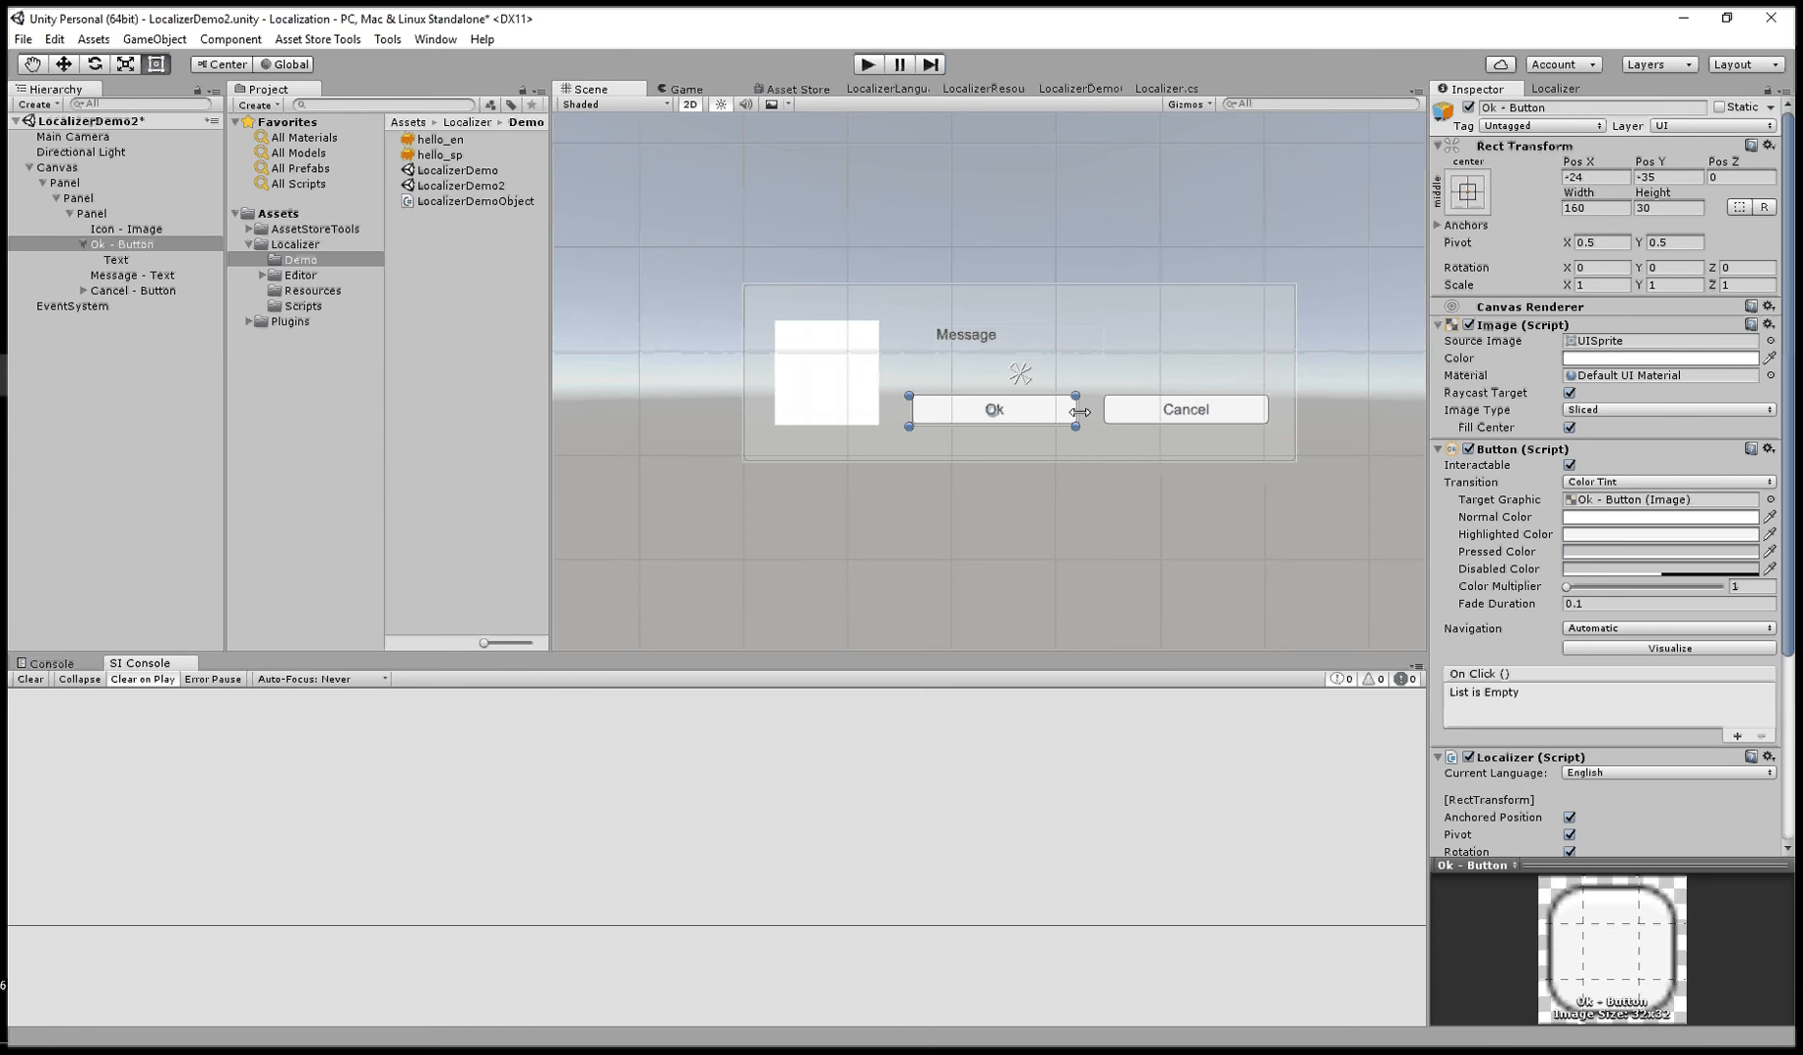
pyautogui.moveTo(1079, 412); pyautogui.dragTo(1046, 411)
pyautogui.moveTo(914, 407); pyautogui.dragTo(945, 408)
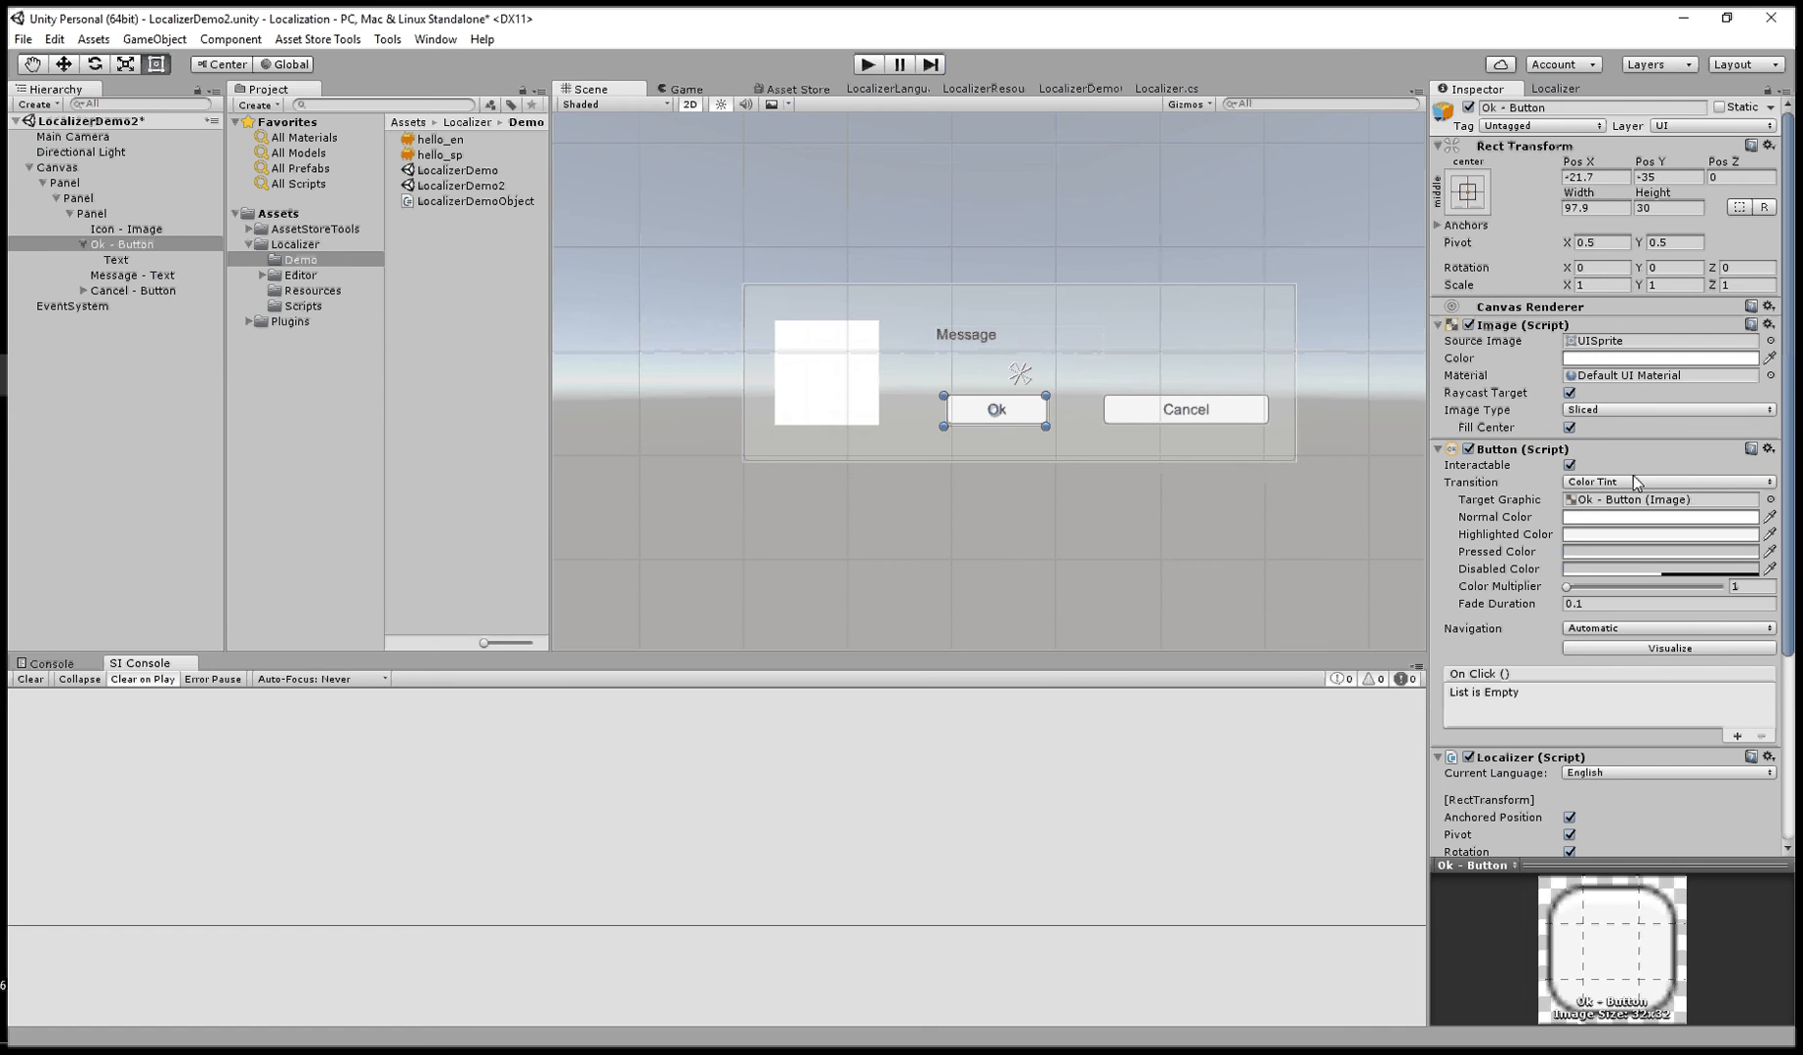
# - Set the Localizer's current language to Spanish and change the Cancel button's label text to "Cancel (spanish)"
pyautogui.click(1617, 772)
pyautogui.click(1612, 814)
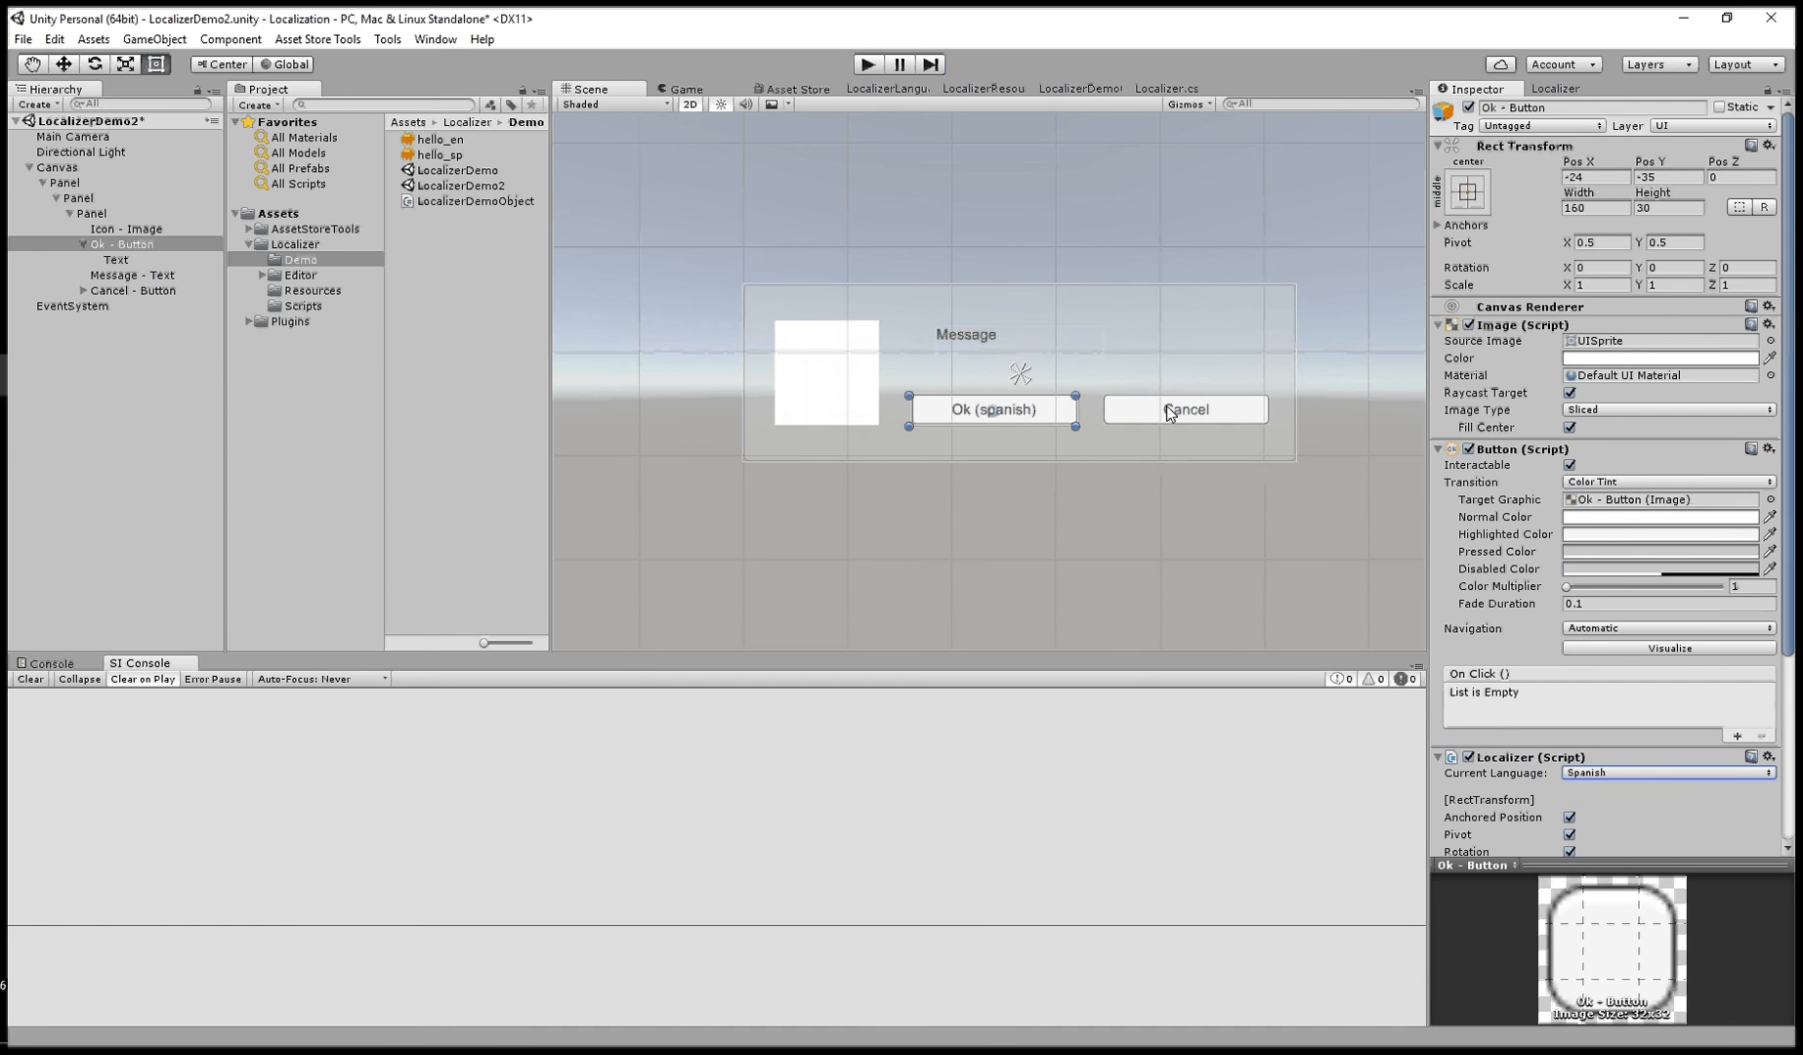
pyautogui.click(1207, 405)
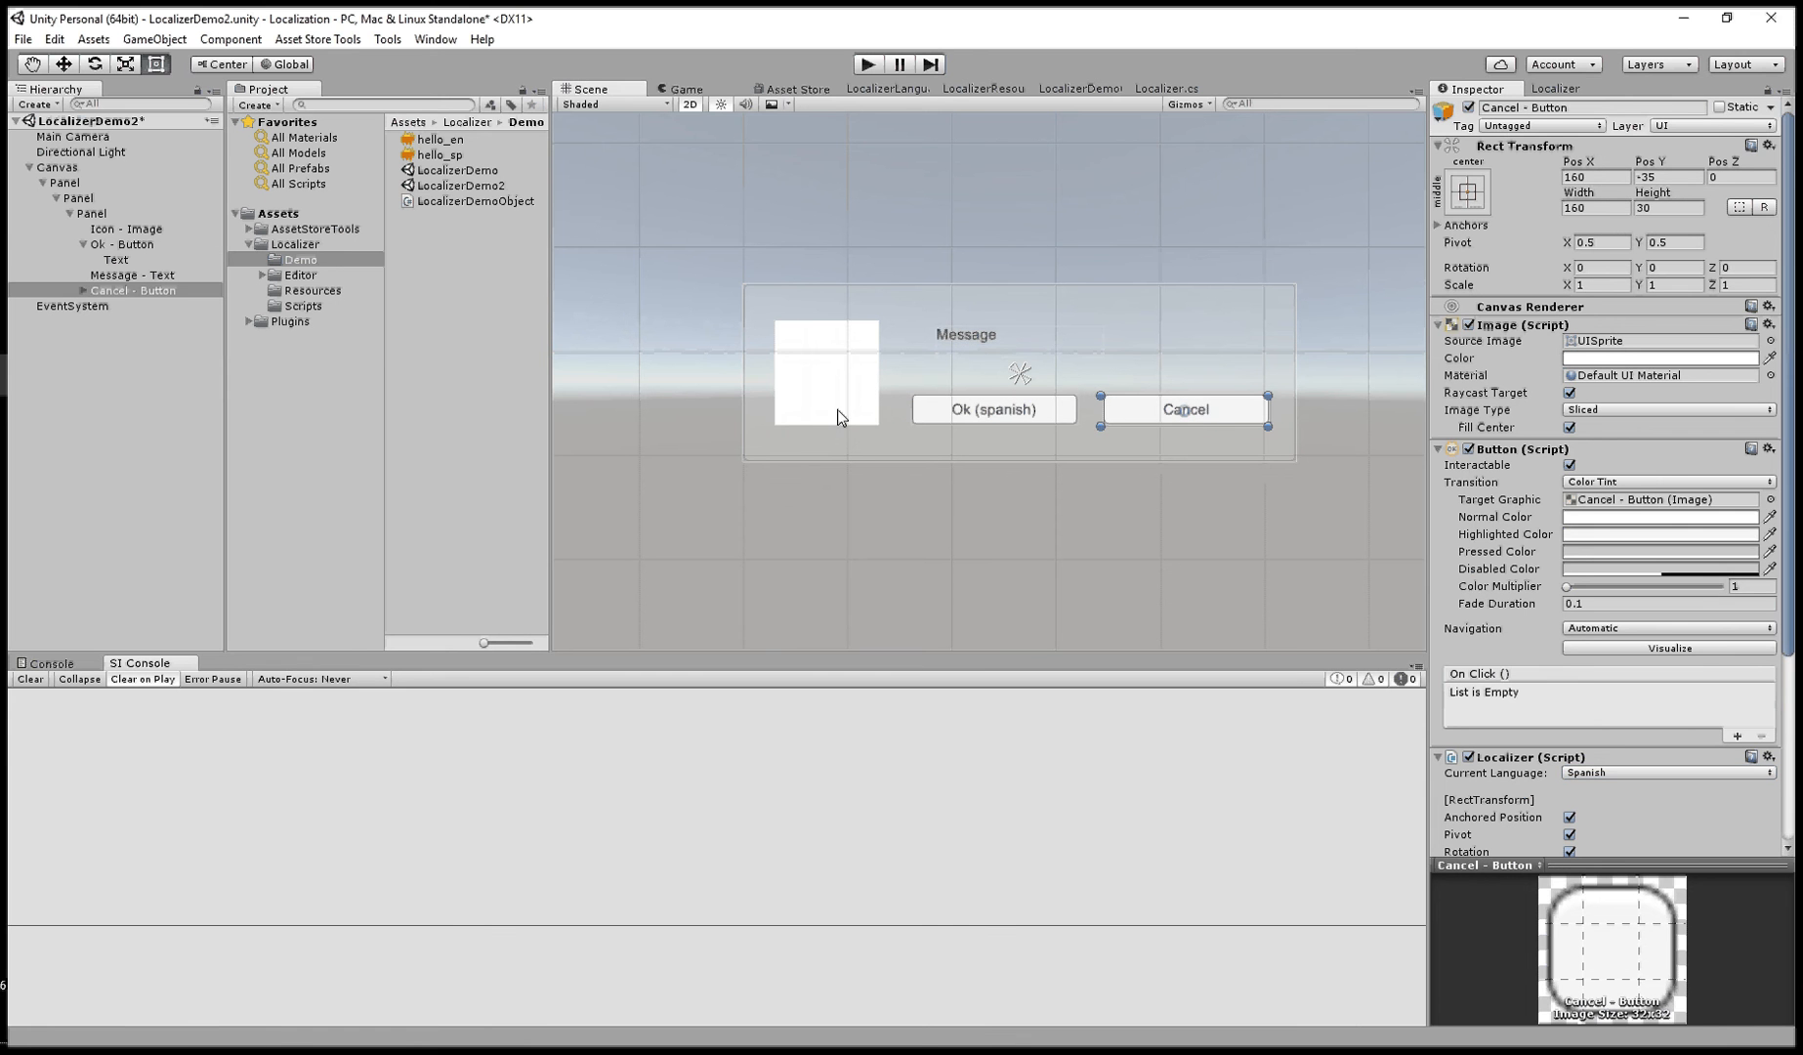
pyautogui.click(83, 290)
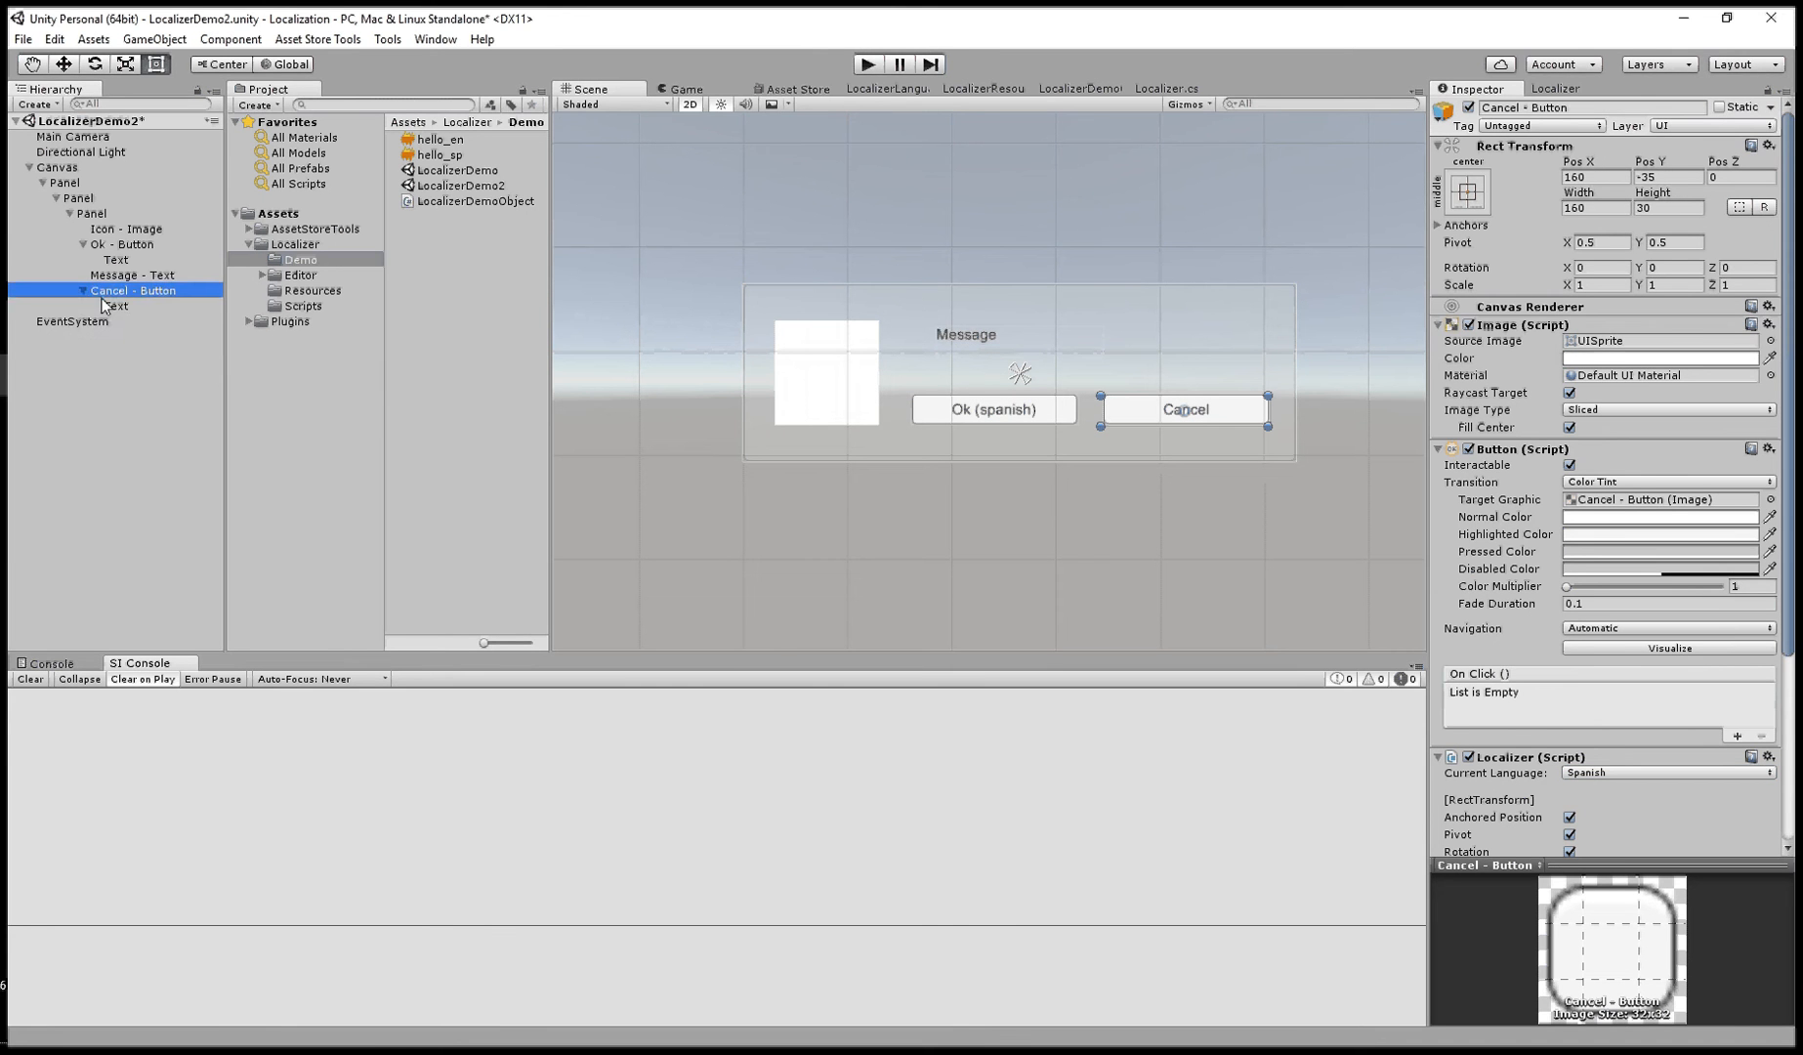
pyautogui.click(115, 303)
pyautogui.click(1578, 357)
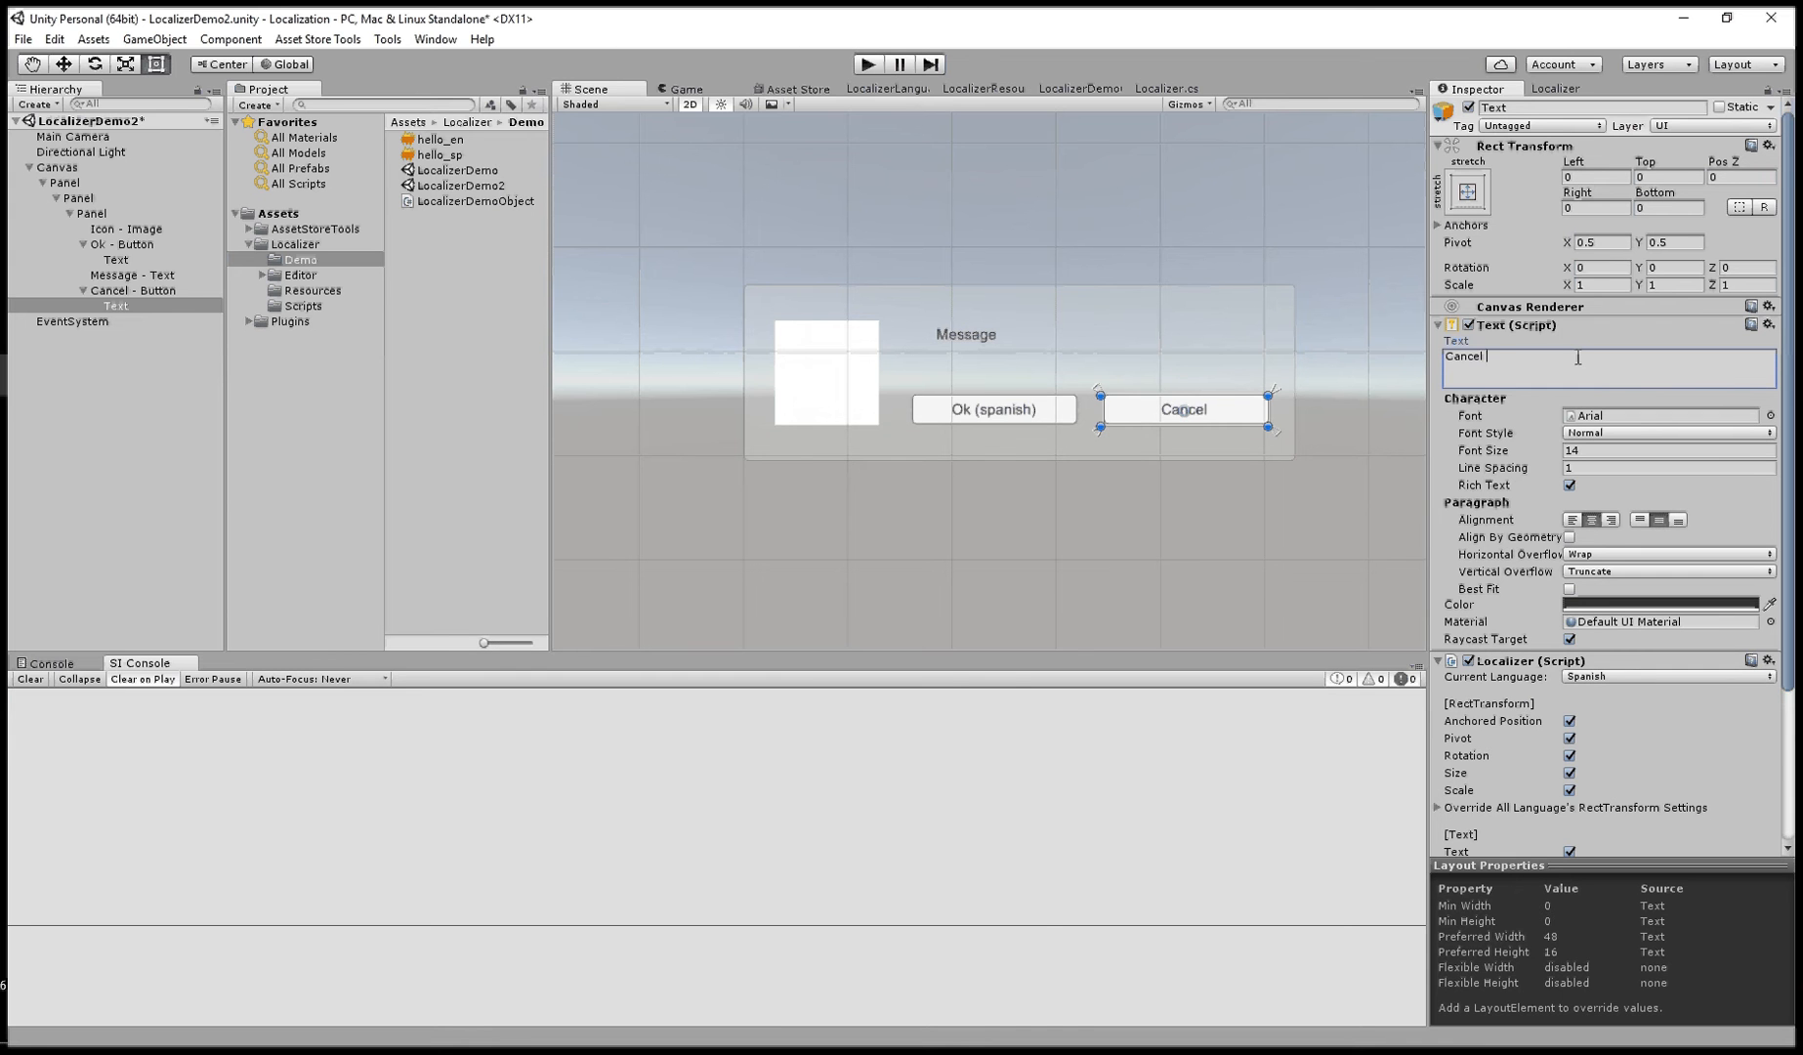
pyautogui.write('()')
pyautogui.write('spa')
pyautogui.write('nish')
# - Set the current language back to English and shrink the Cancel button itself to a width of about 93, at X about 139
pyautogui.click(1624, 676)
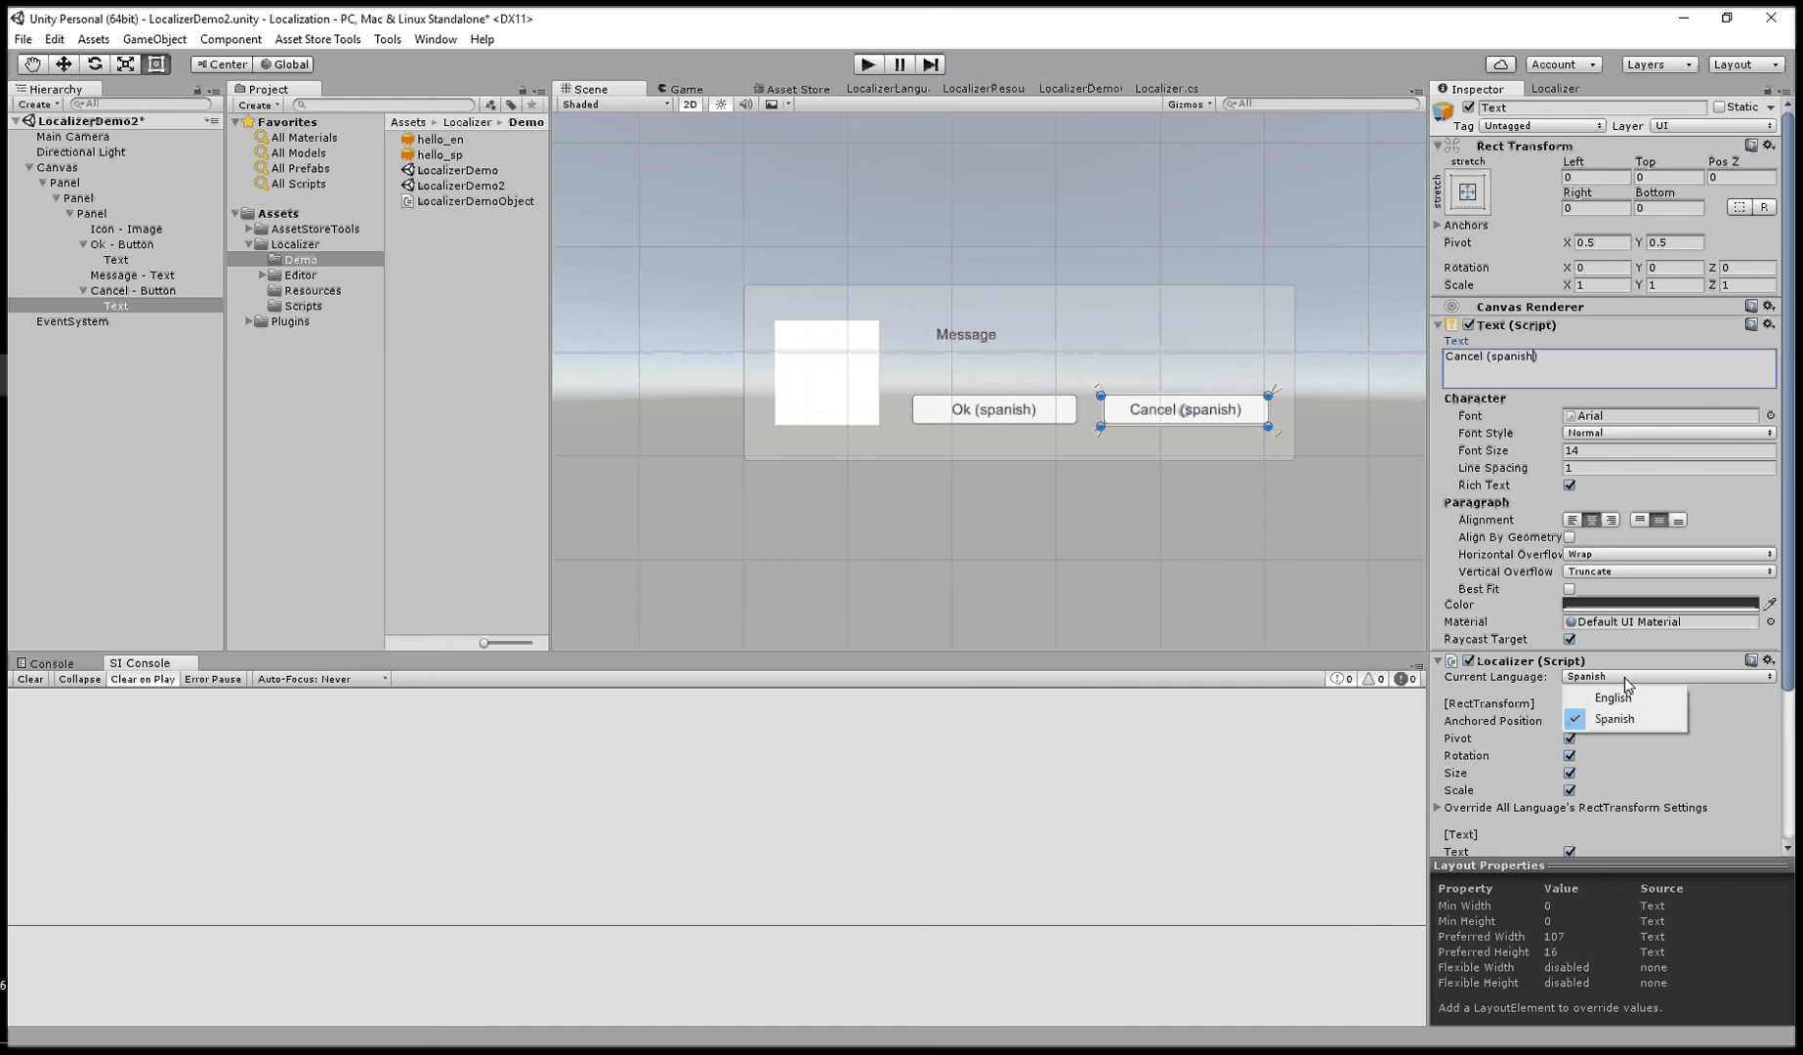
pyautogui.click(1626, 699)
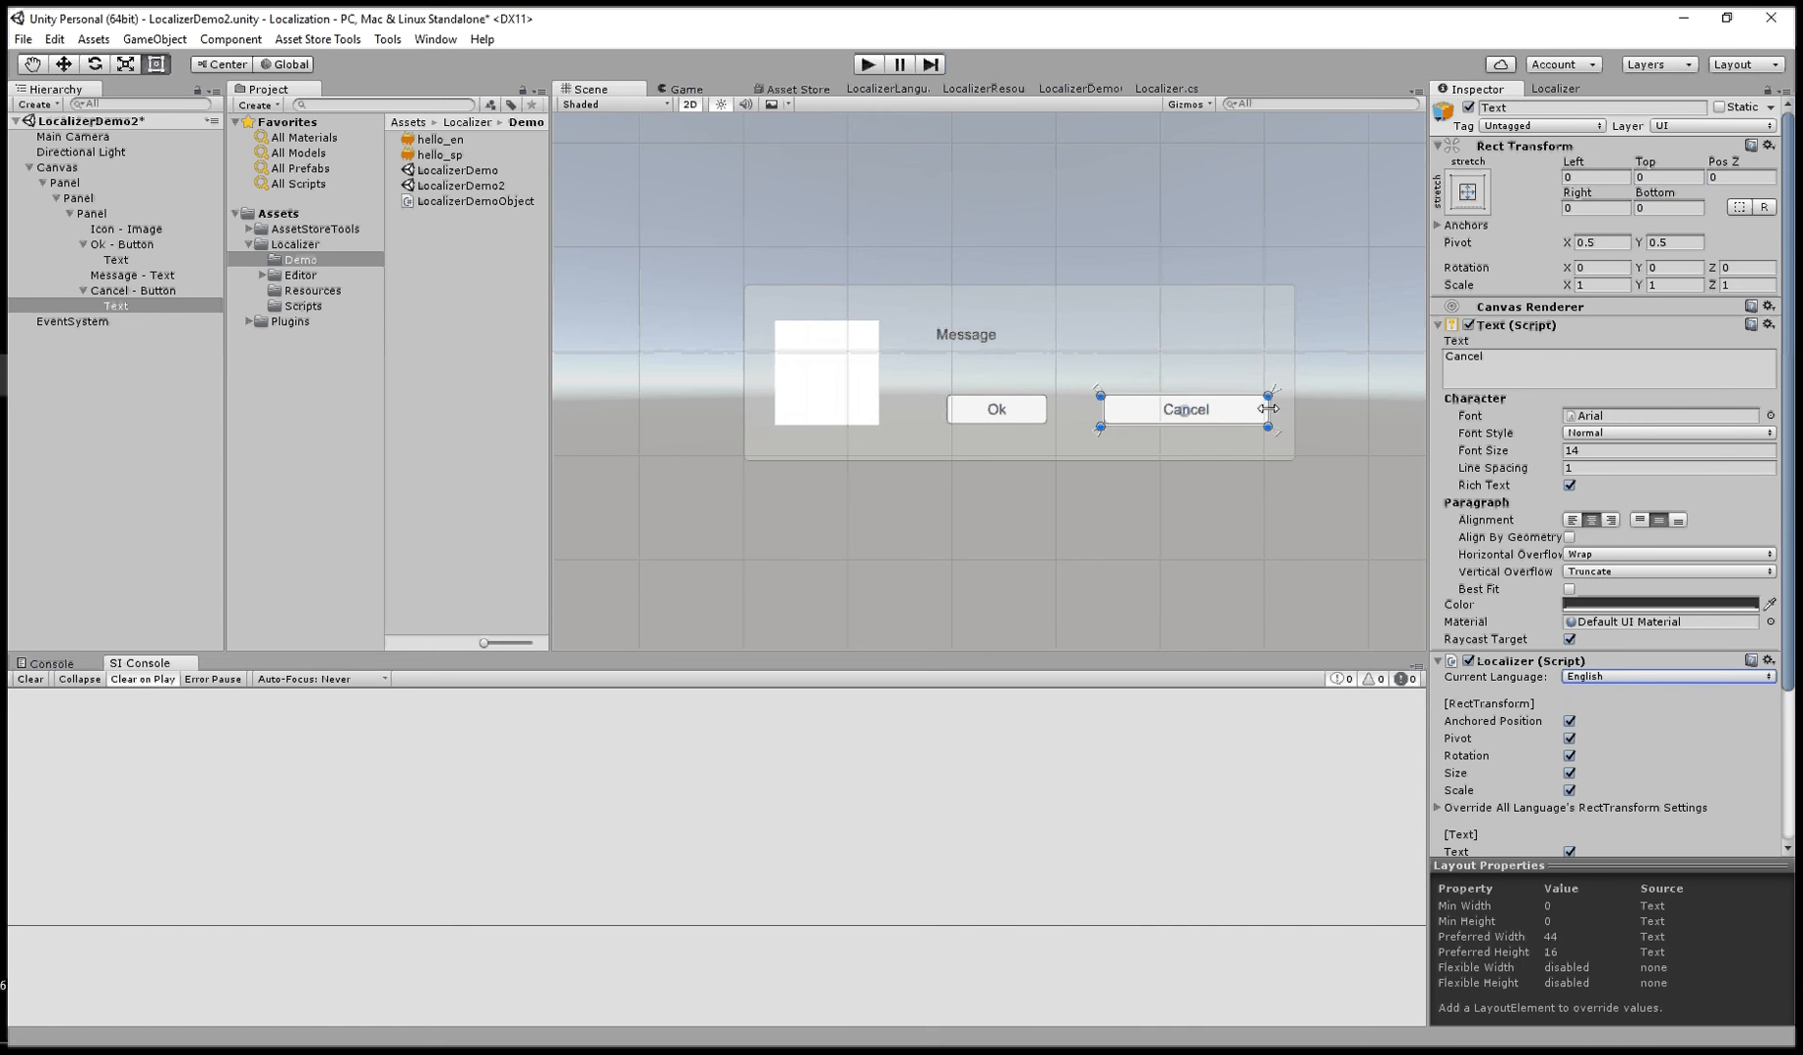
pyautogui.moveTo(1269, 426); pyautogui.dragTo(1238, 426)
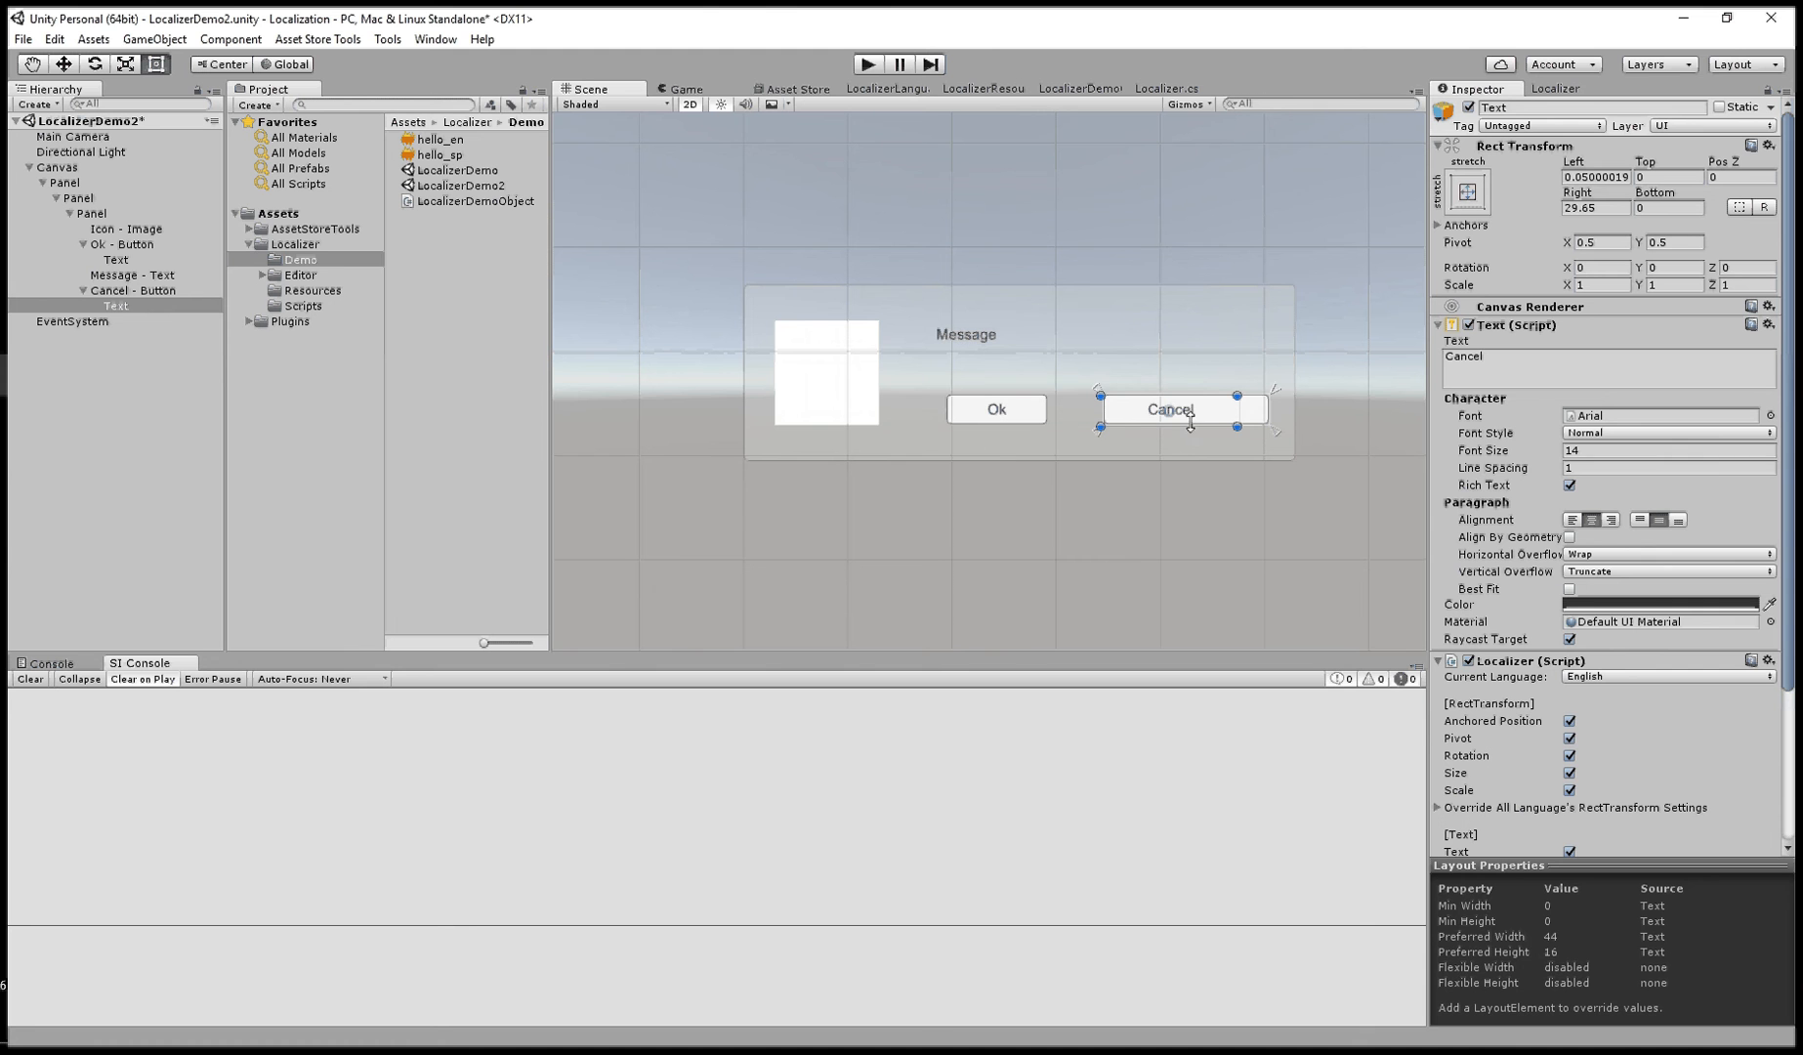
pyautogui.hotkey('ctrl', 'z')
pyautogui.click(147, 291)
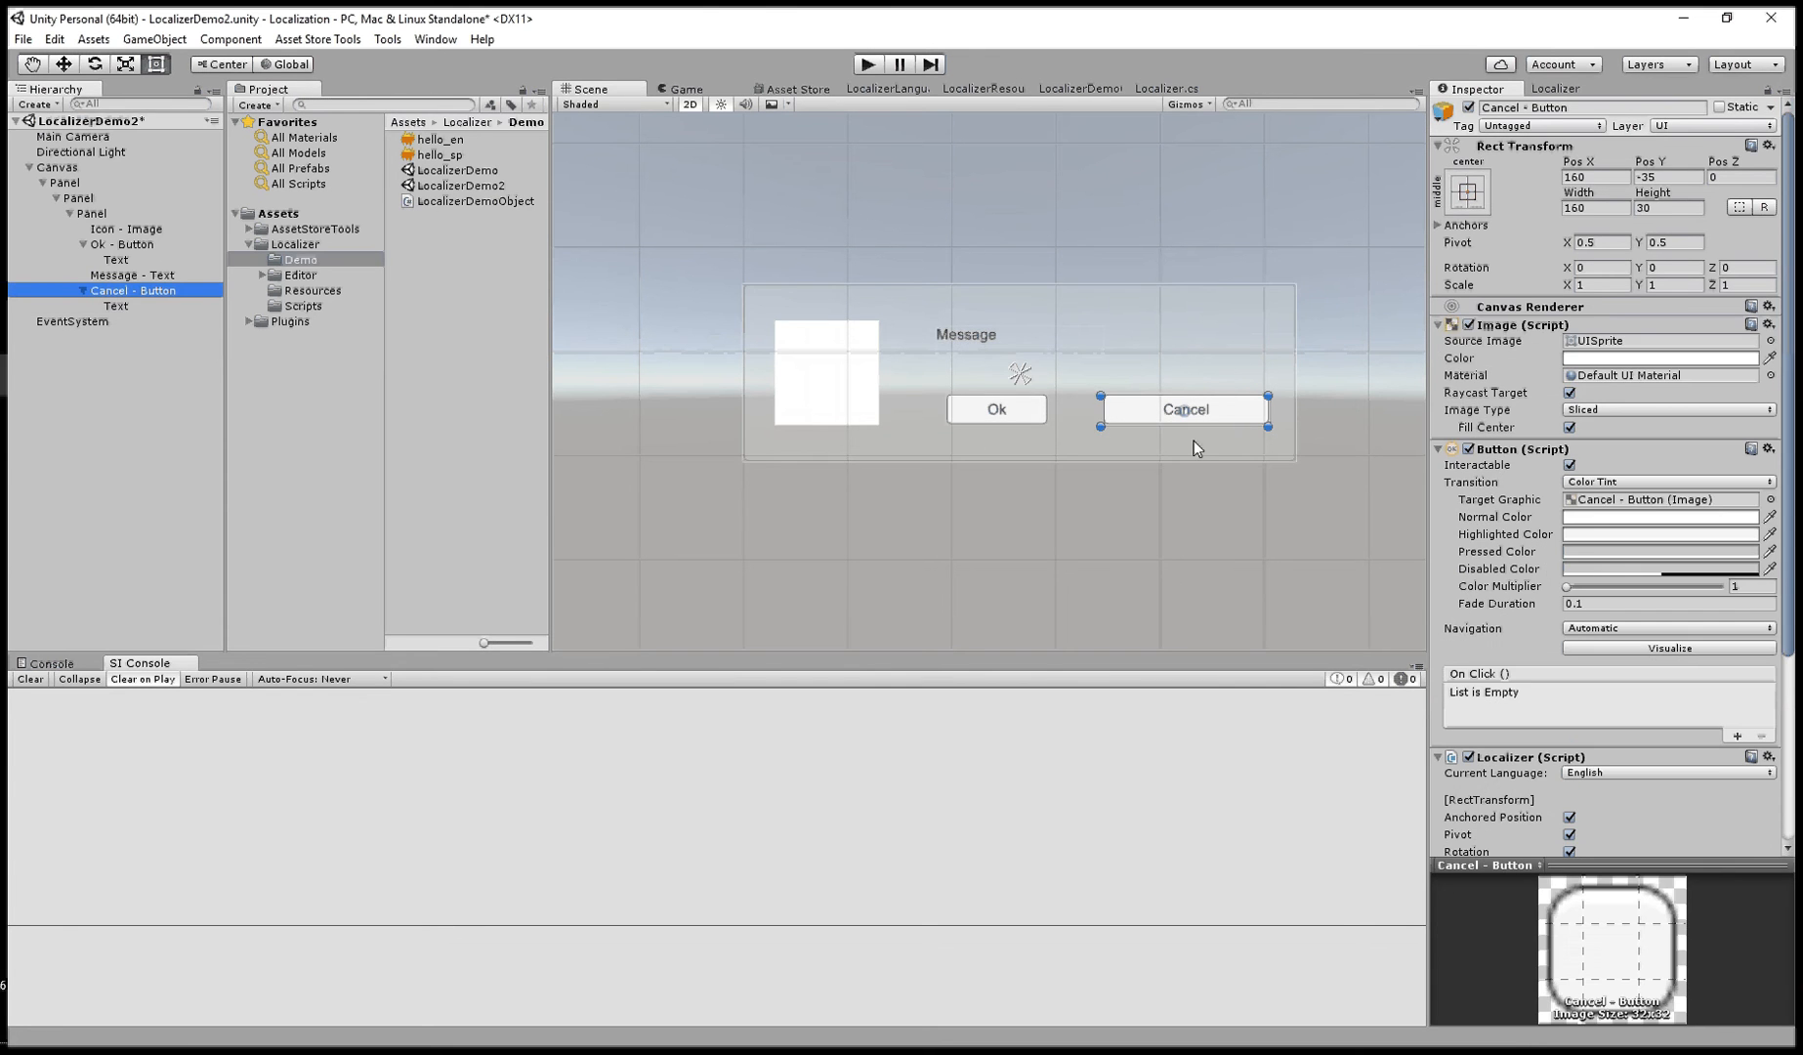
pyautogui.moveTo(1268, 404); pyautogui.dragTo(1116, 407)
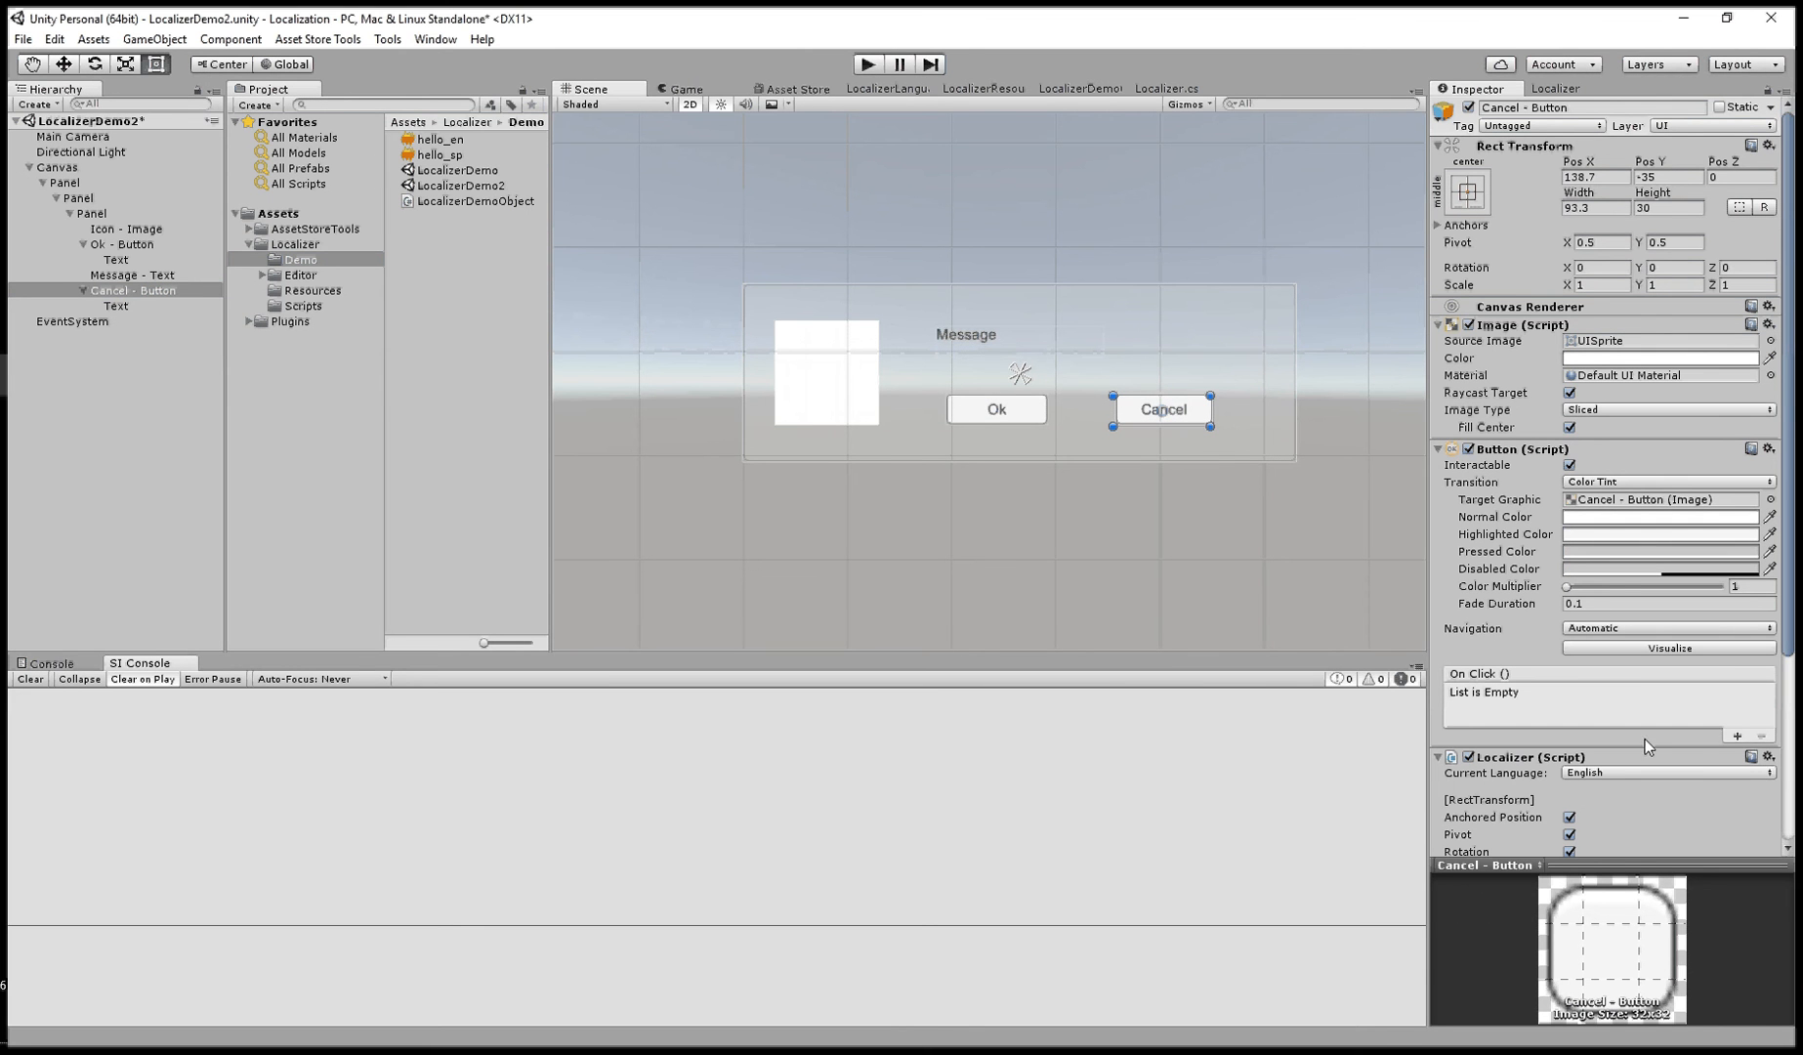
# - Compare the button layouts by switching the Cancel button's current language between Spanish and English, ending on English
pyautogui.click(1661, 772)
pyautogui.click(1641, 809)
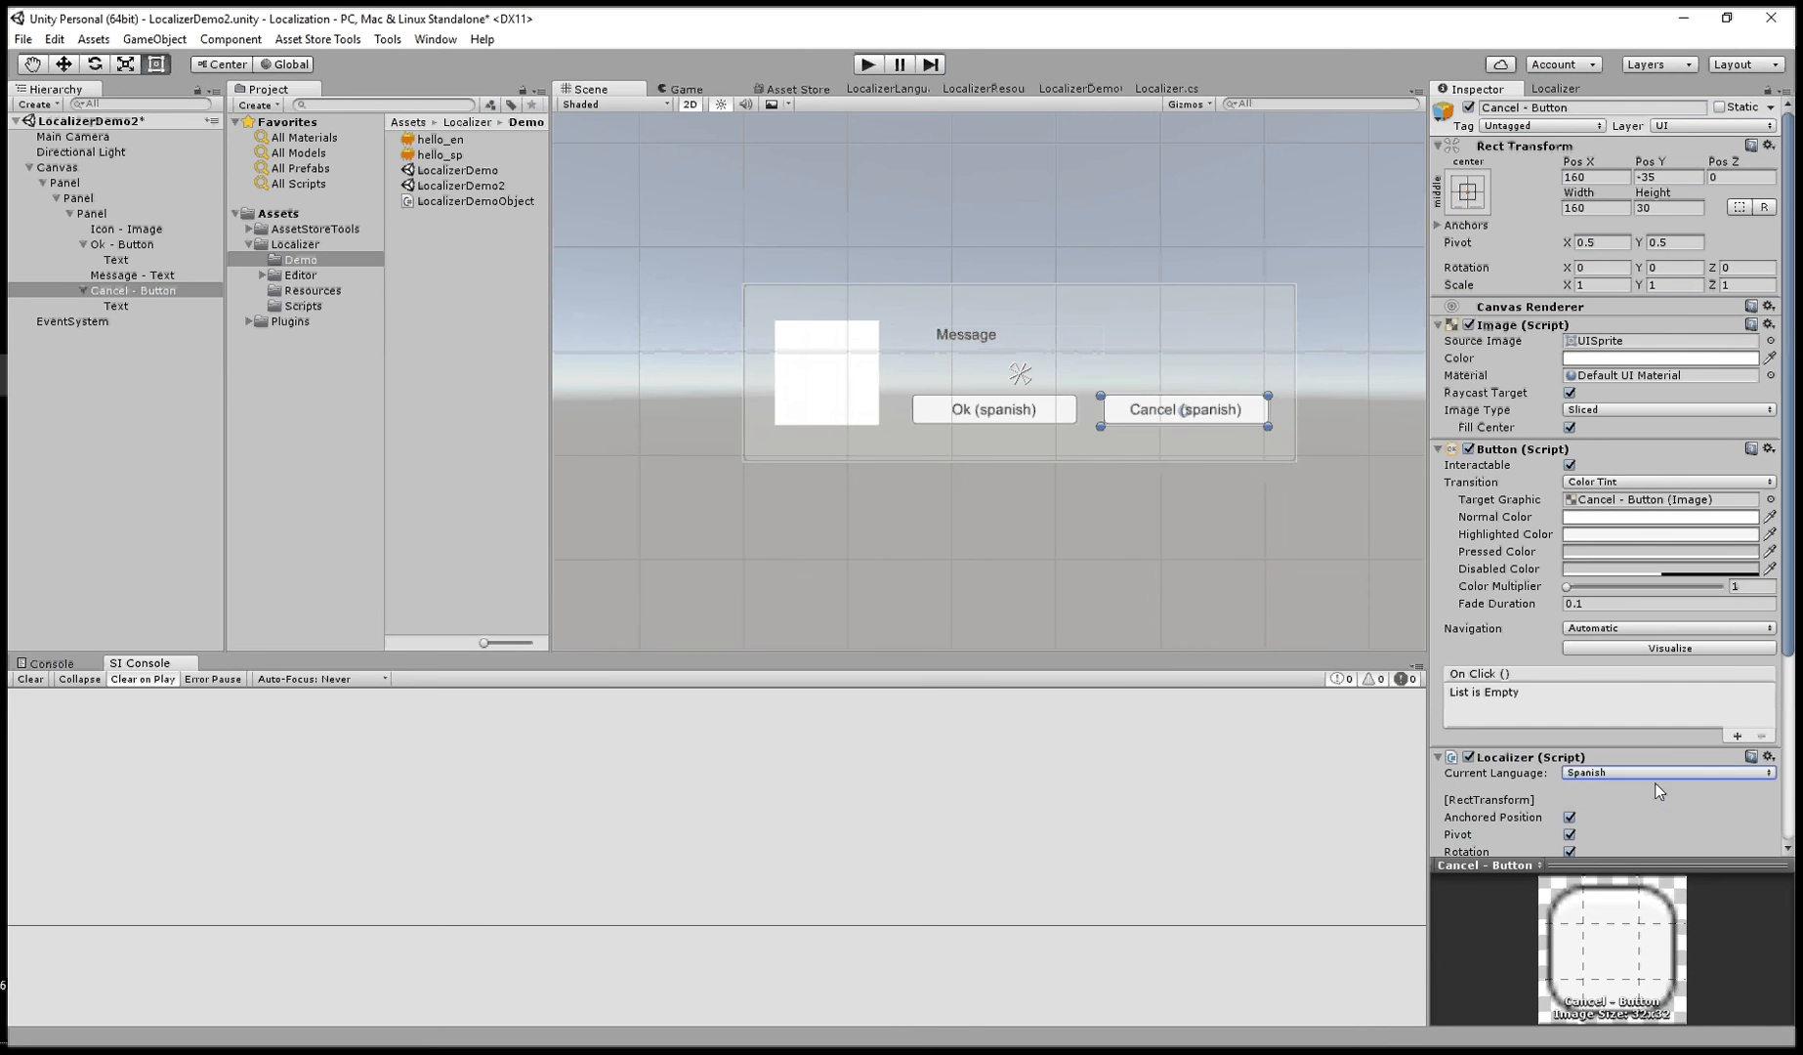
pyautogui.click(1665, 772)
pyautogui.click(1663, 794)
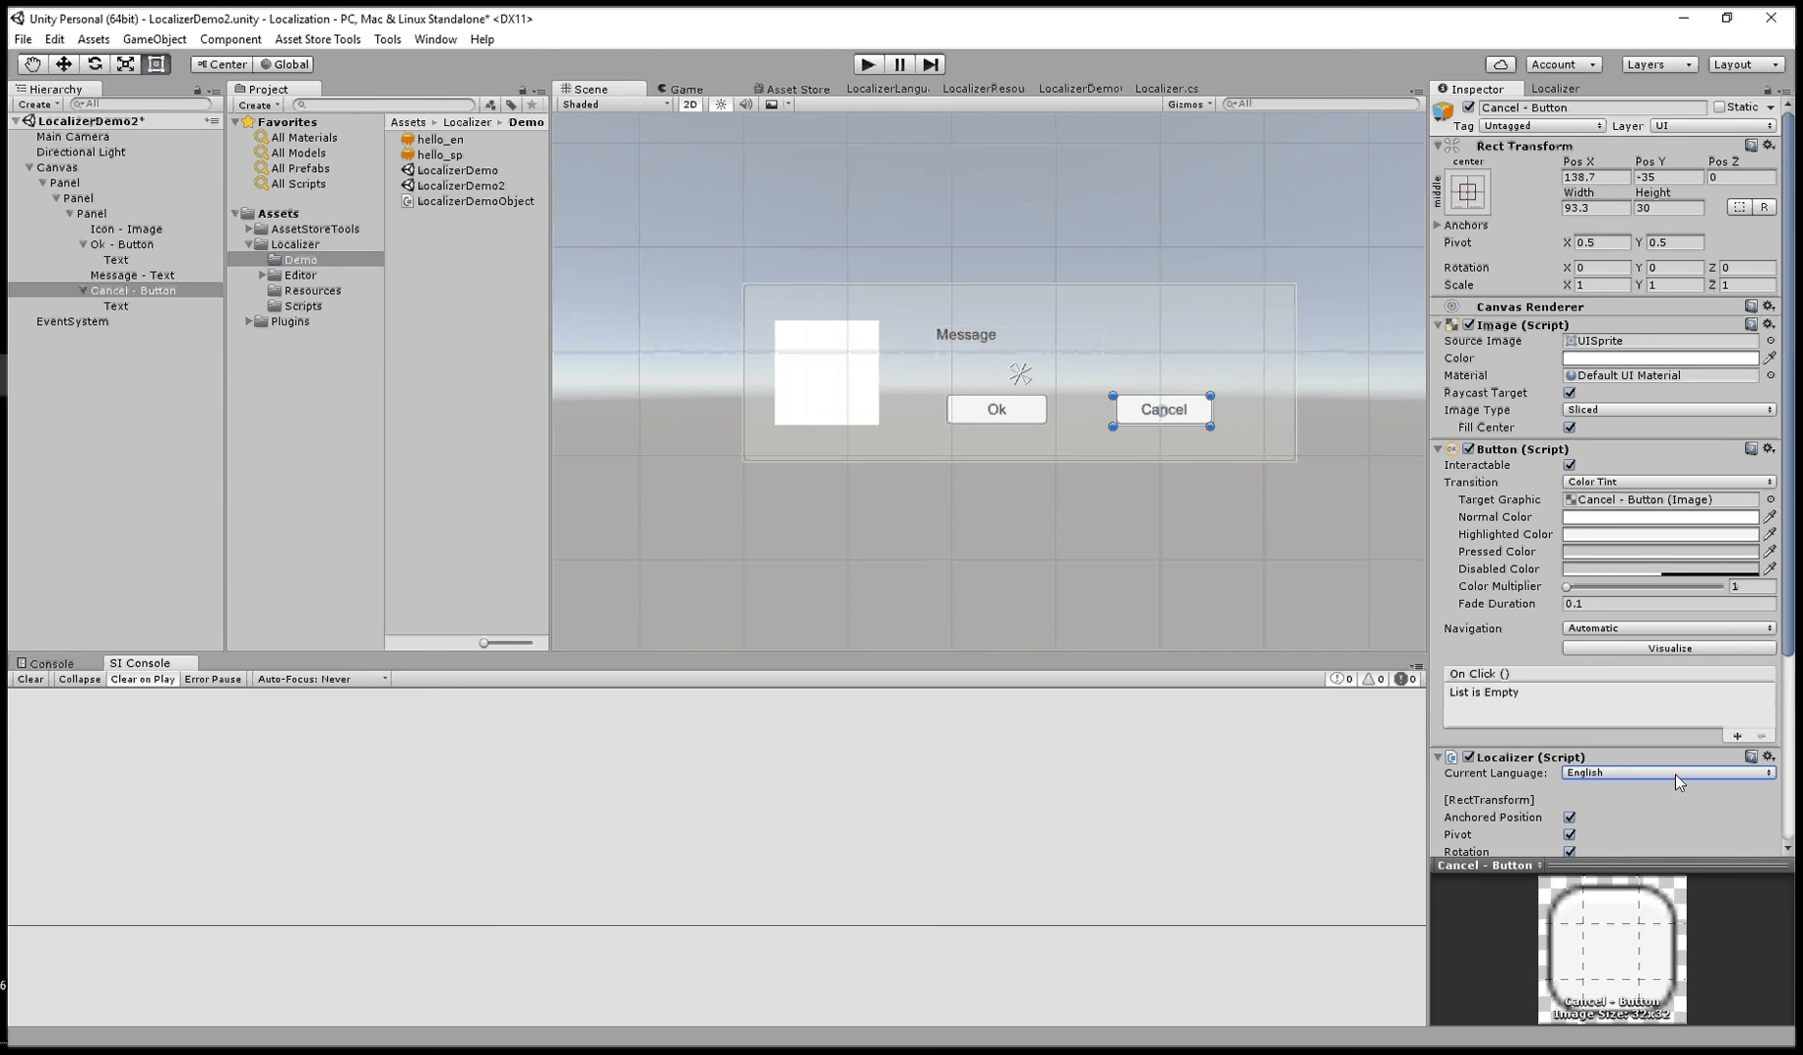
pyautogui.click(1678, 769)
pyautogui.click(1650, 815)
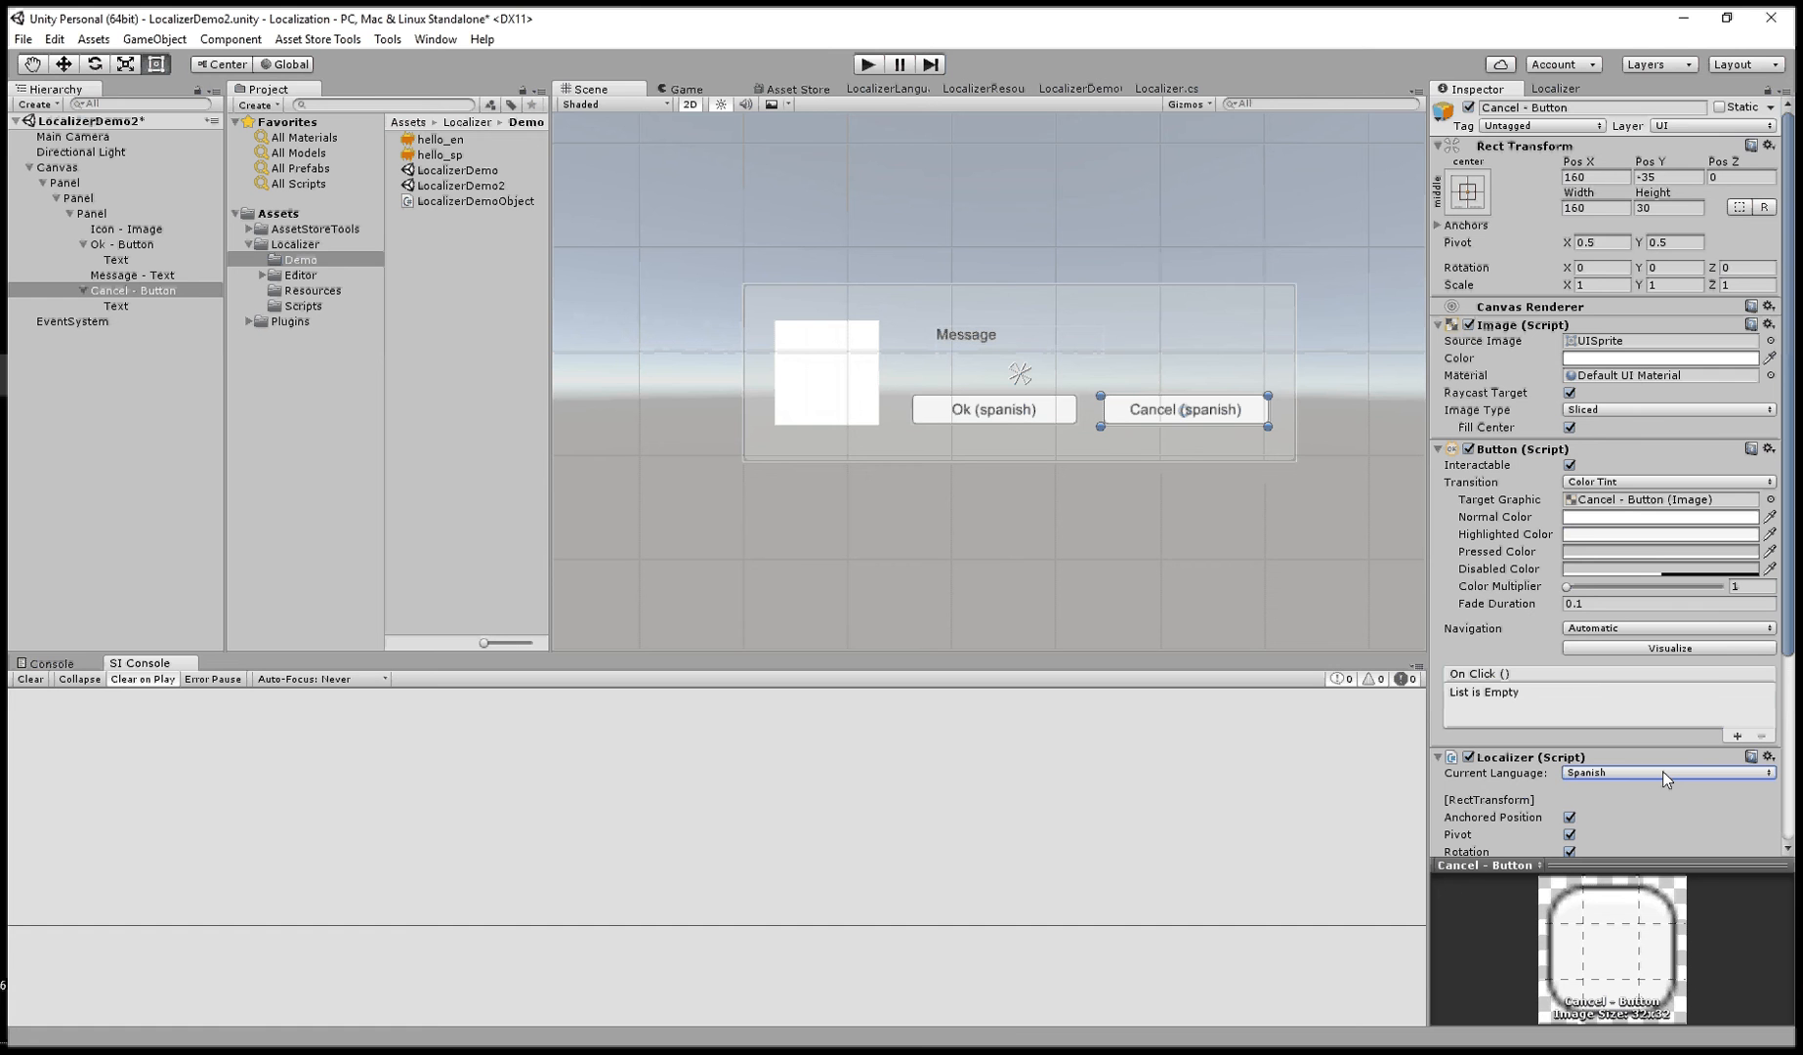
pyautogui.click(1662, 771)
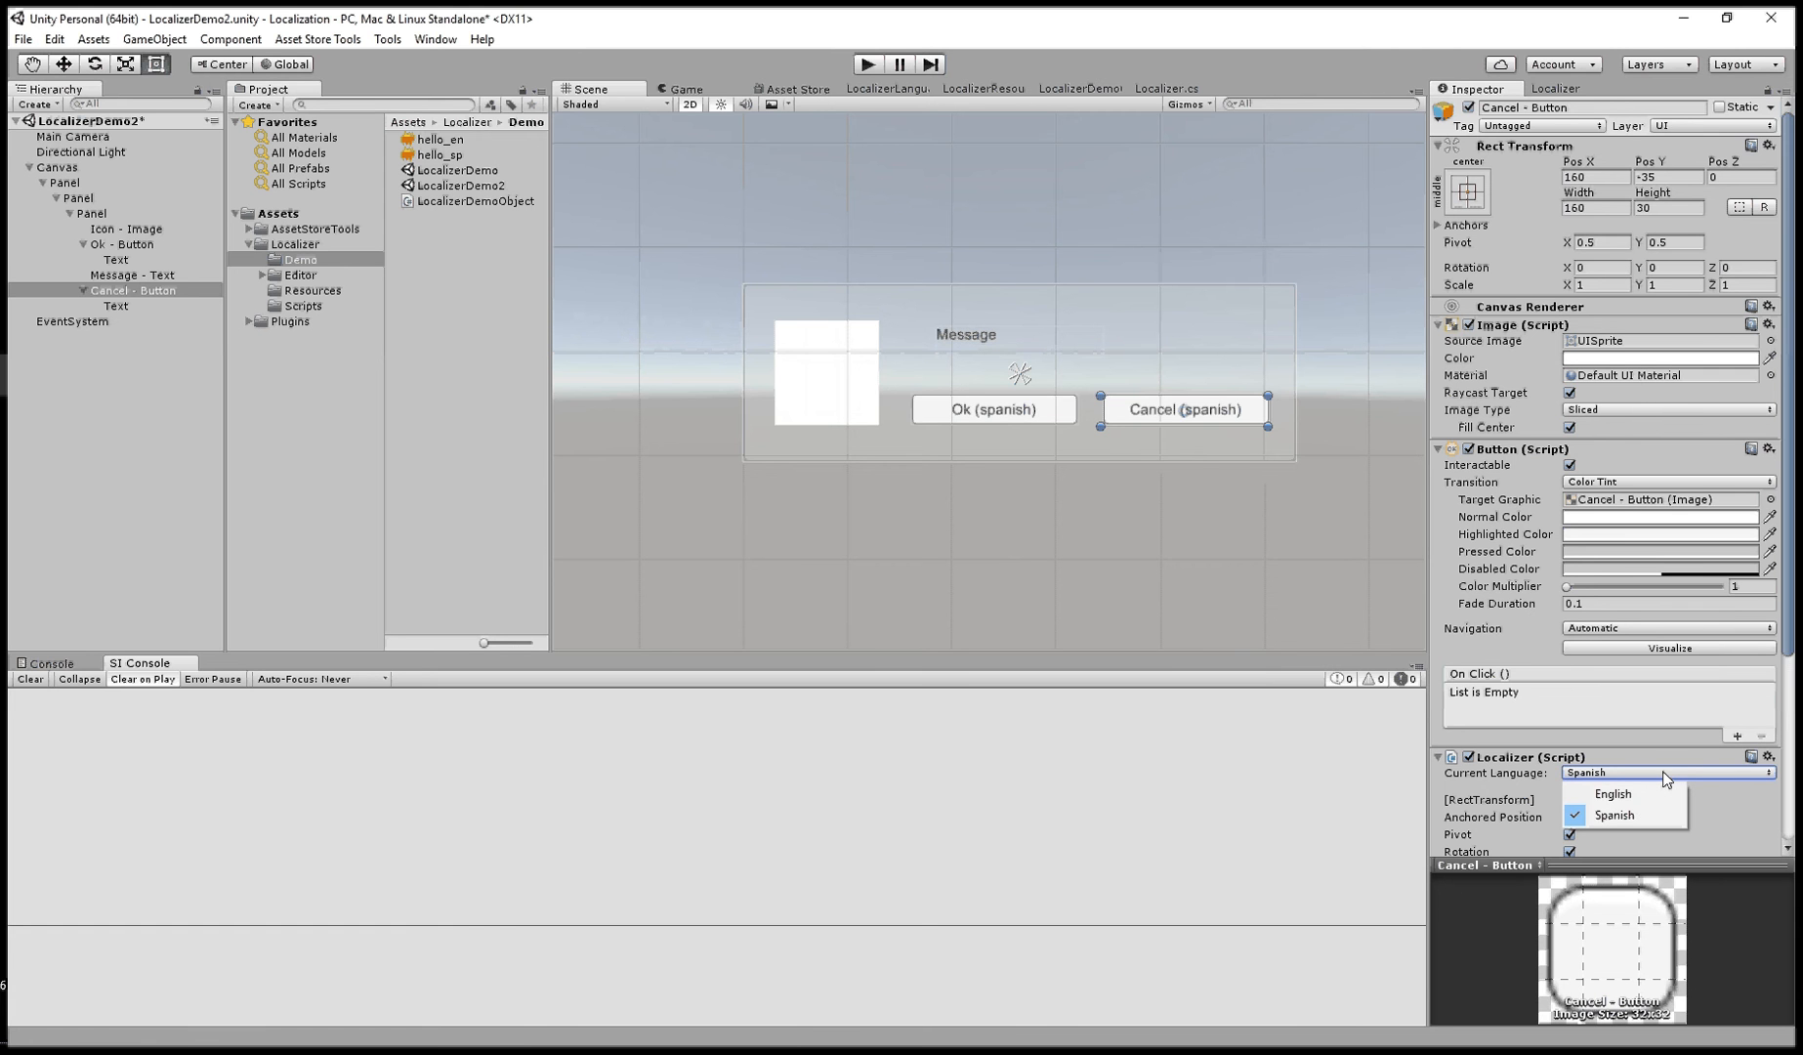
pyautogui.click(1658, 792)
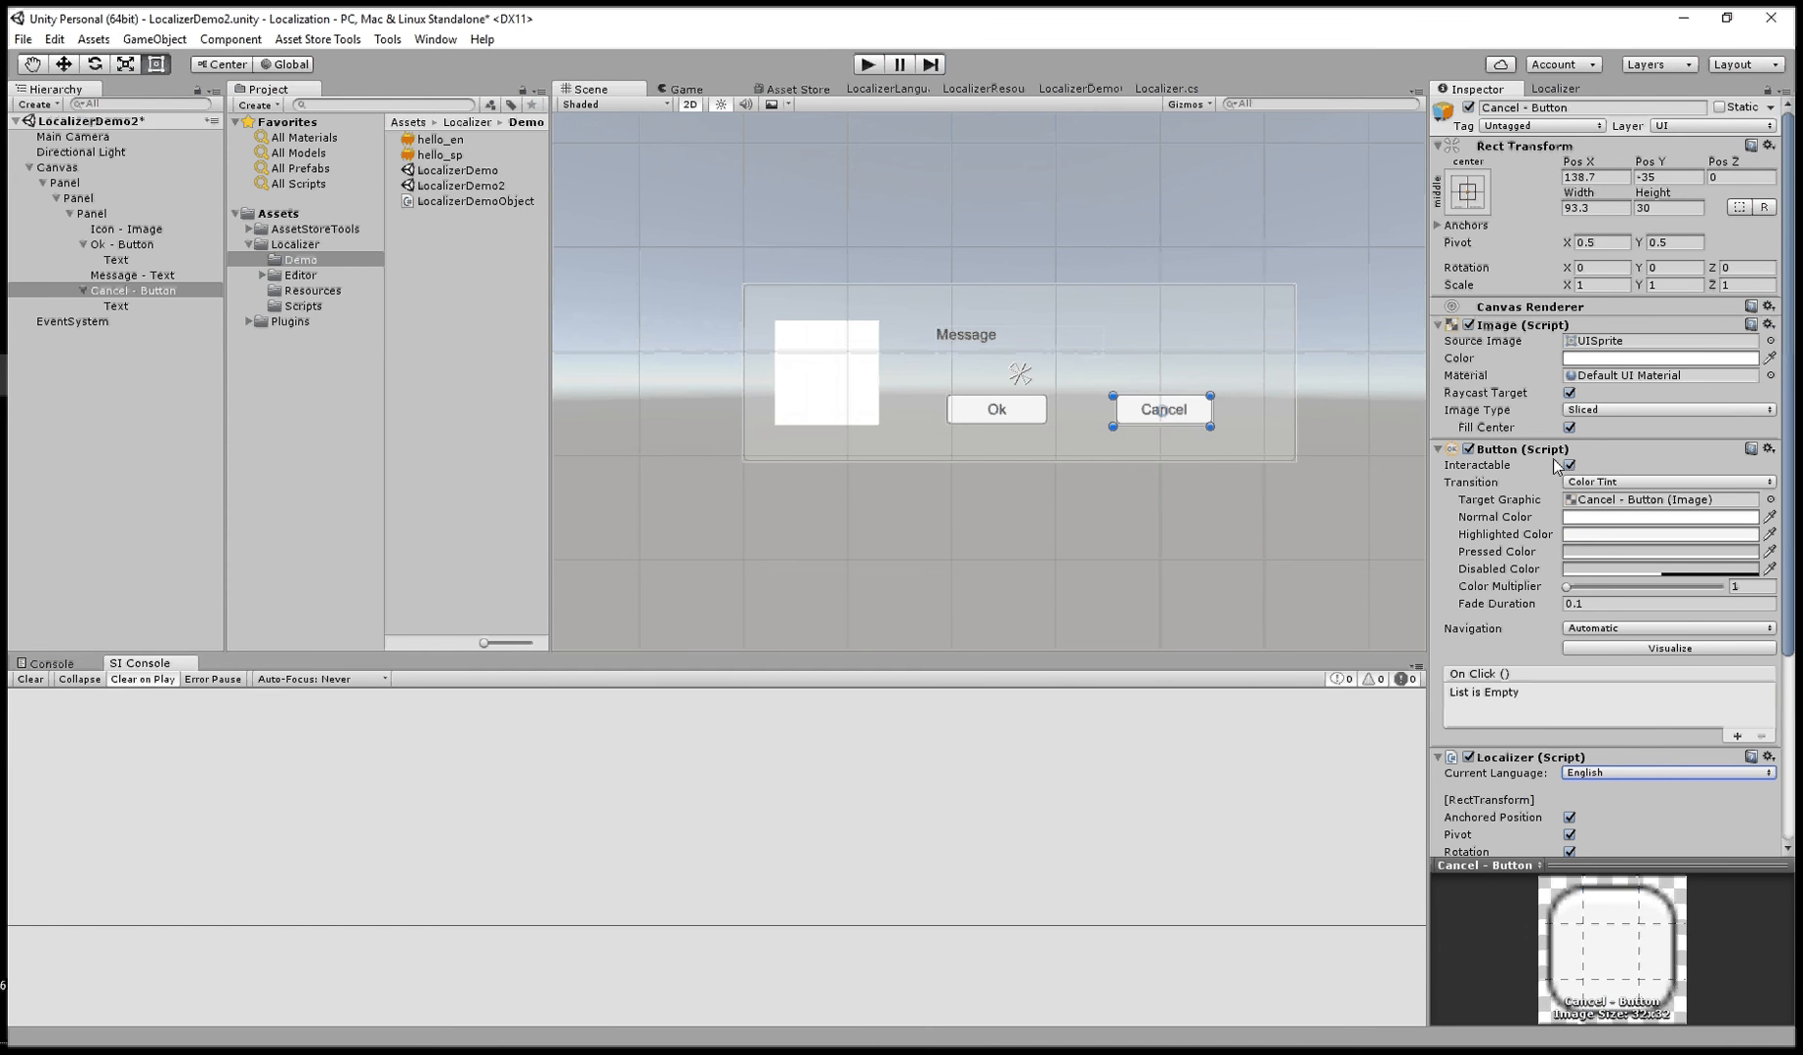
# - Set the Cancel button's English label to font size 16 and Bold font style
pyautogui.click(118, 305)
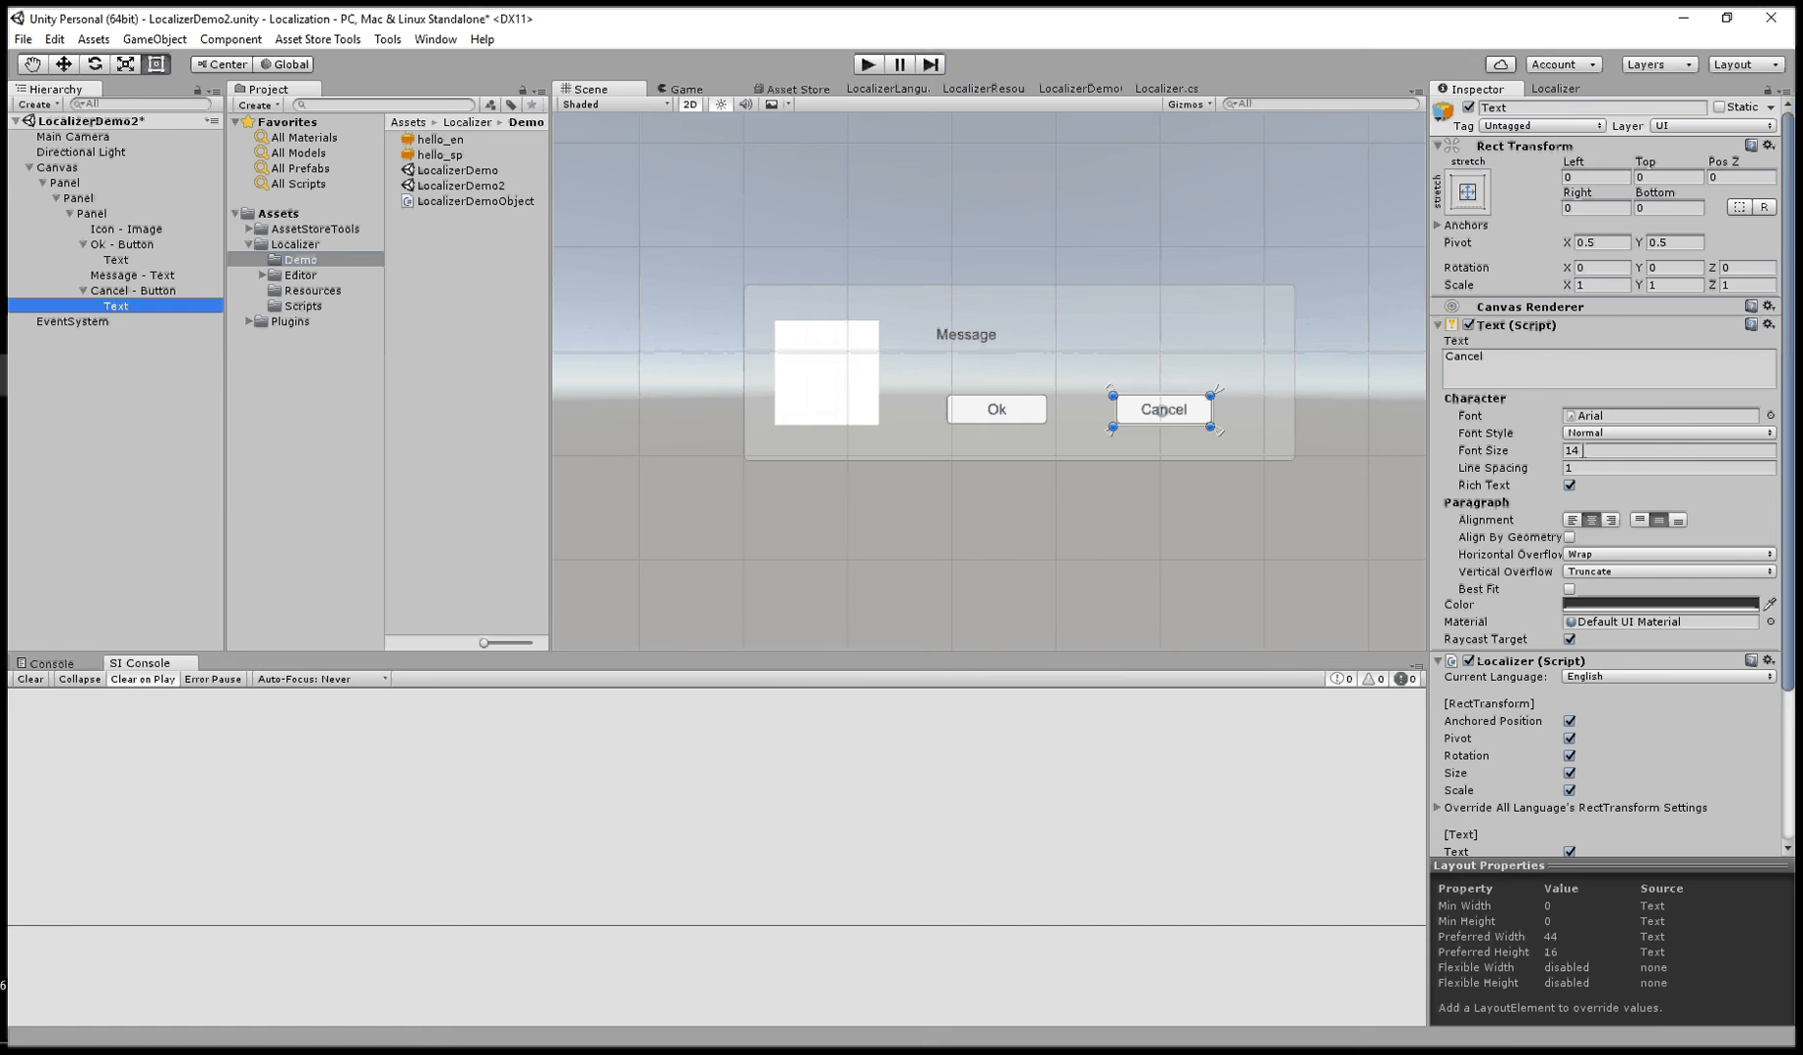
pyautogui.click(1575, 450)
pyautogui.write('16')
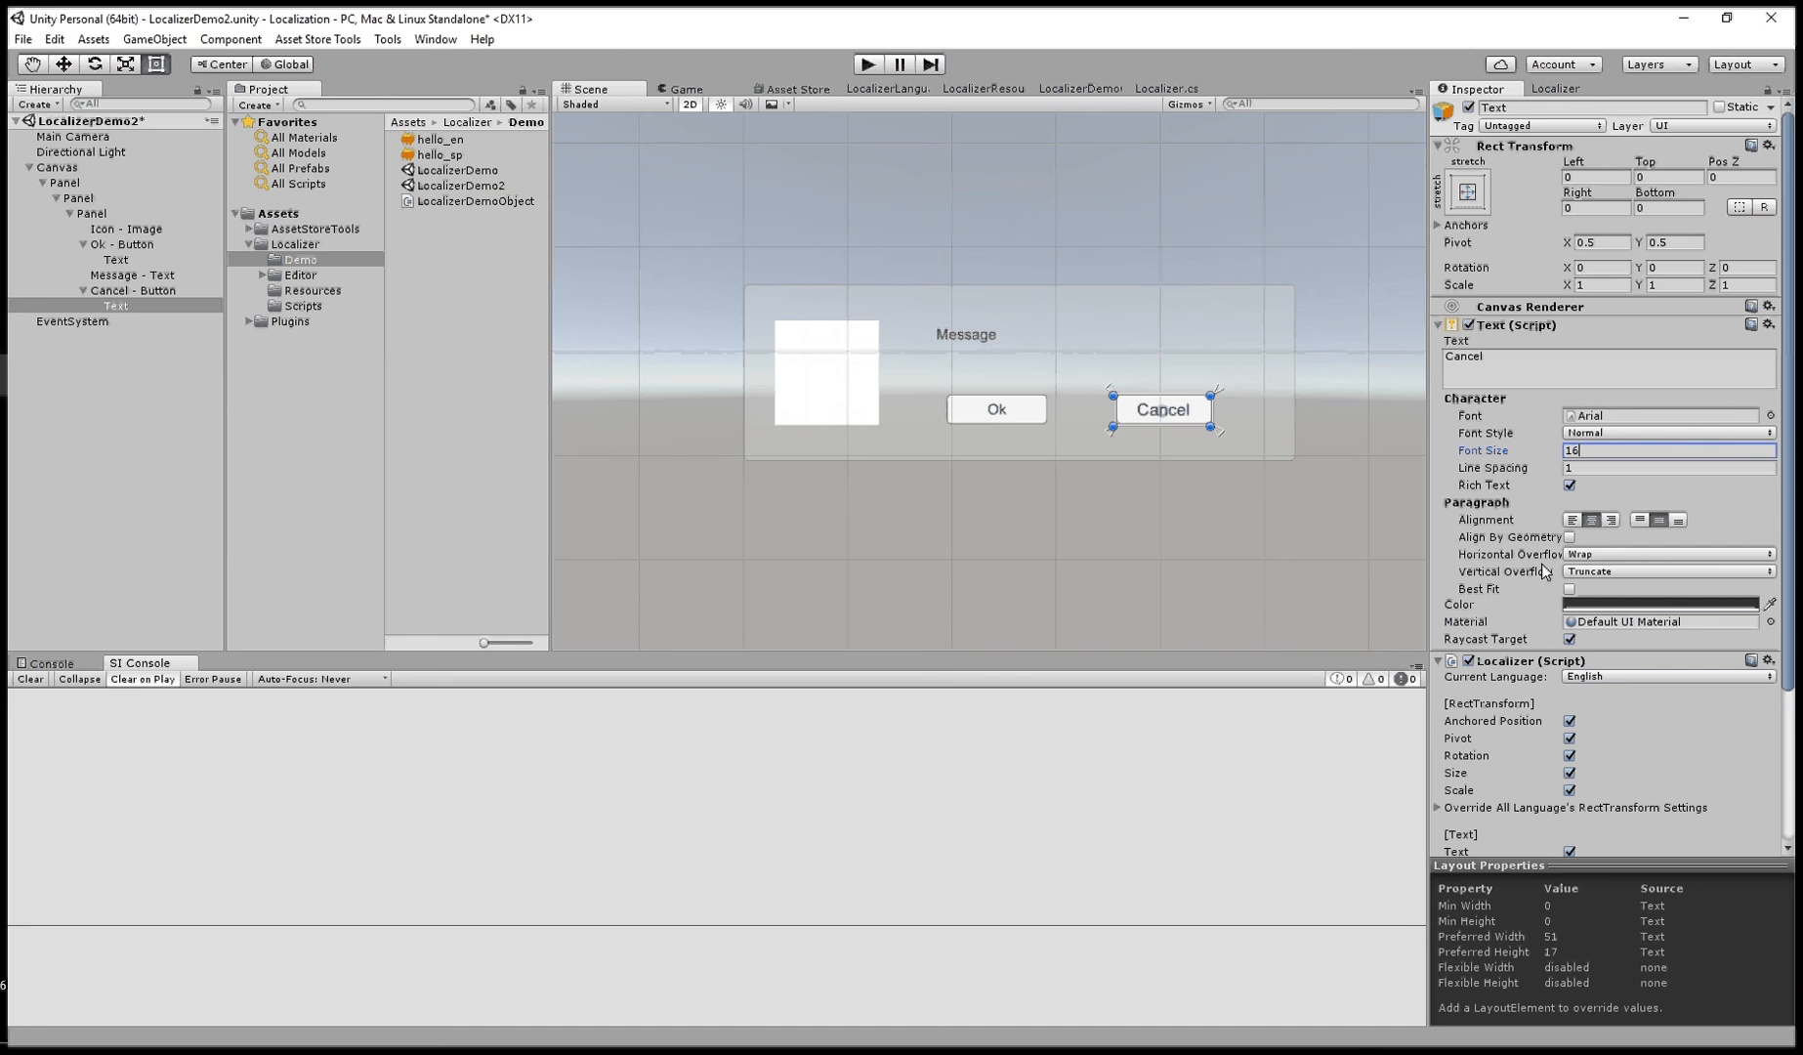
pyautogui.click(1609, 437)
pyautogui.click(1608, 475)
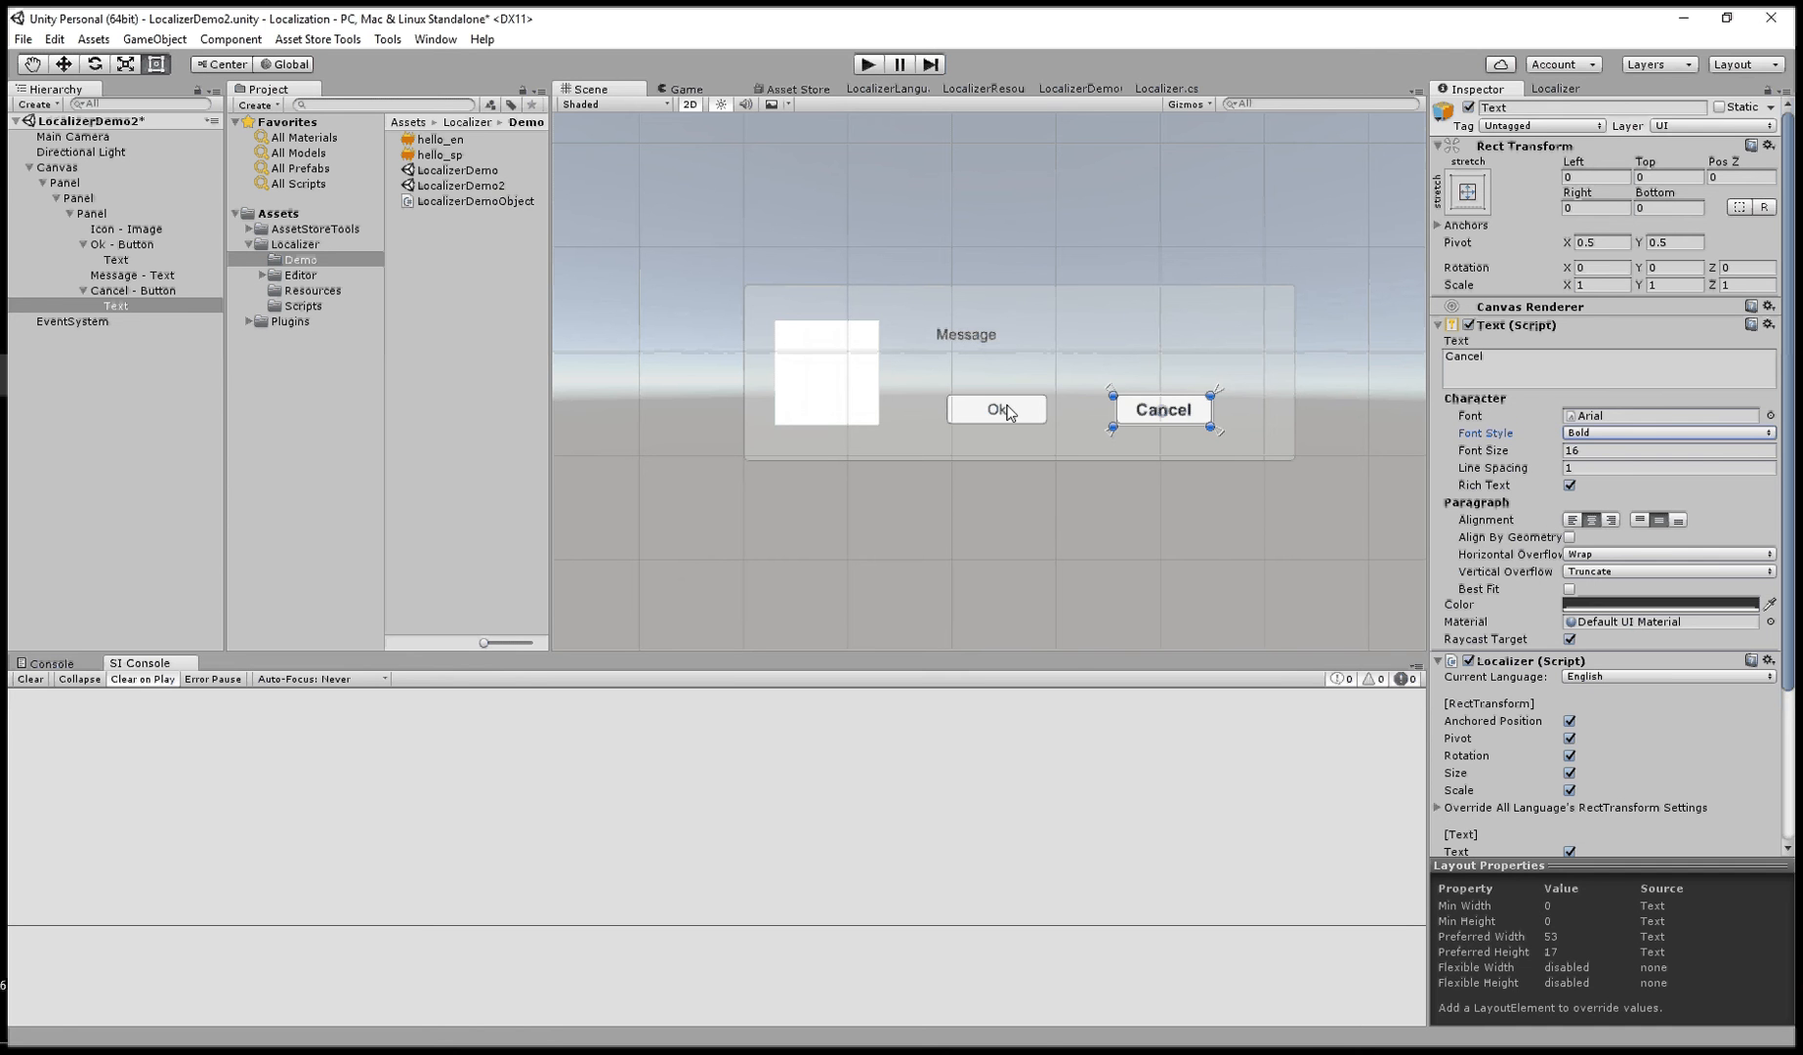
# - Give the Ok button's English label a font size of 16 and the Bold font style
pyautogui.click(115, 260)
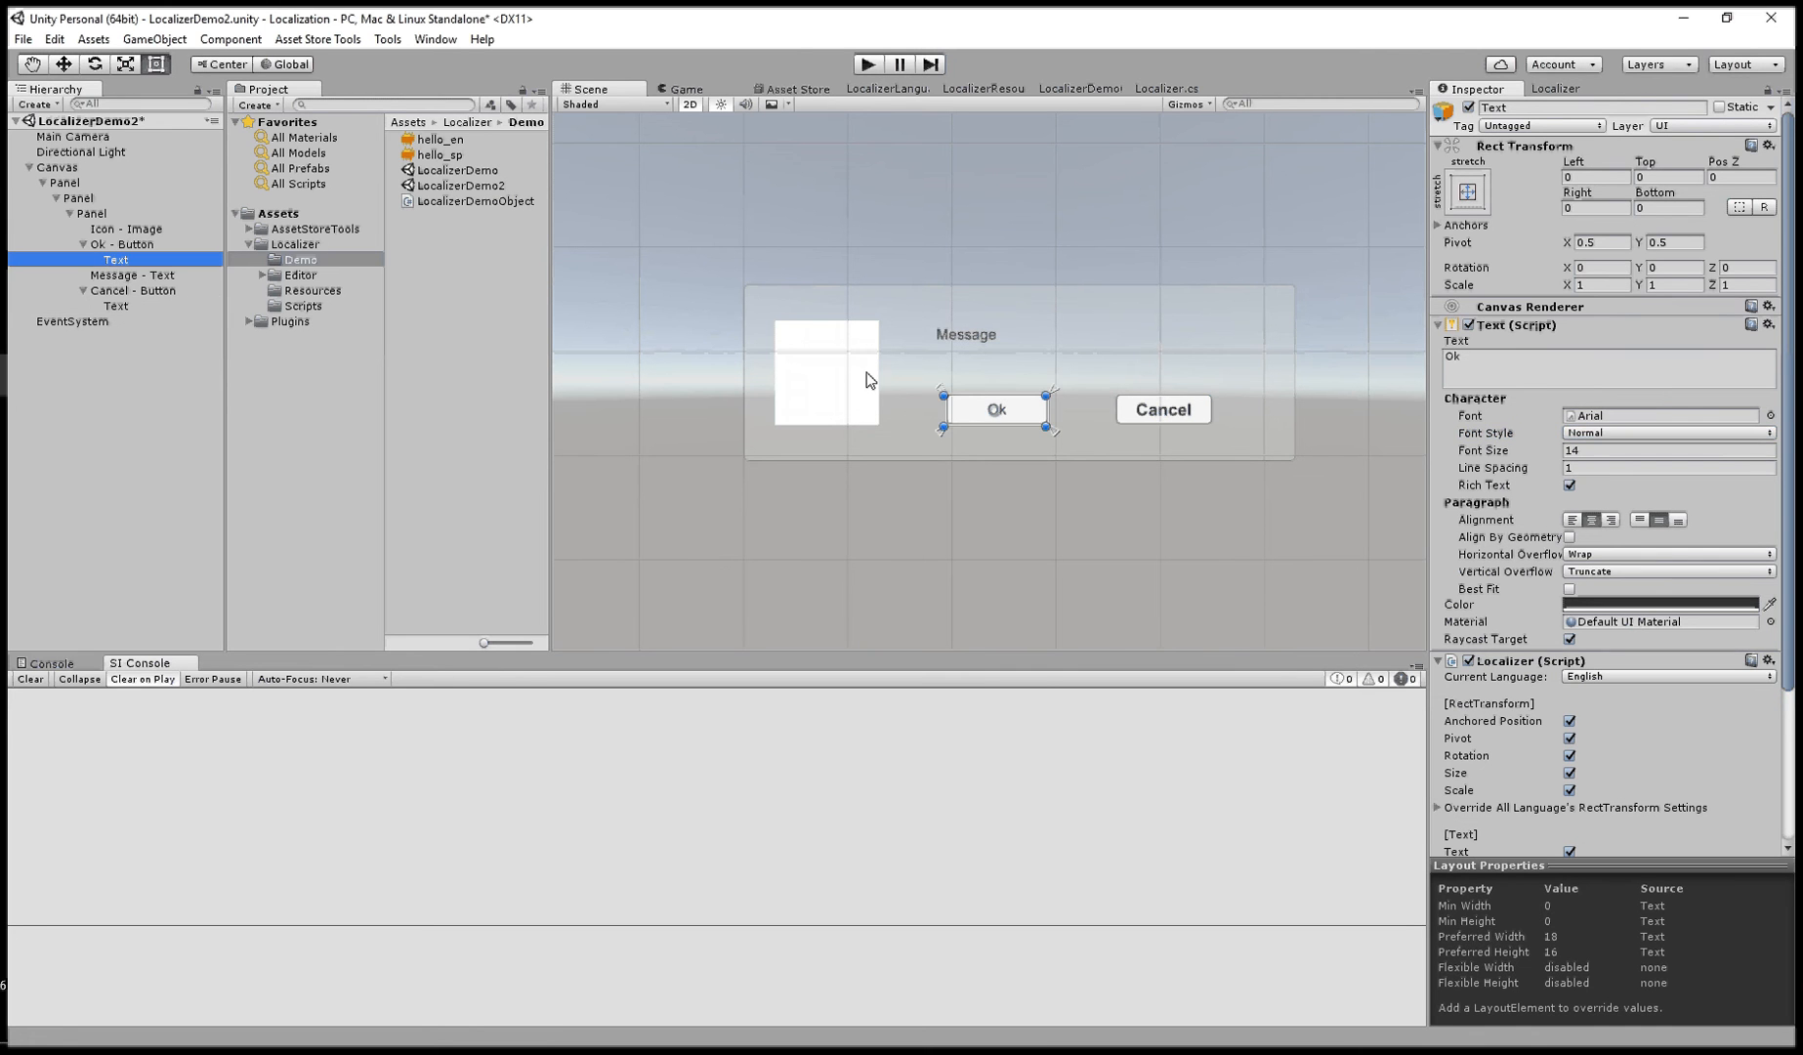
pyautogui.click(1584, 451)
pyautogui.write('16')
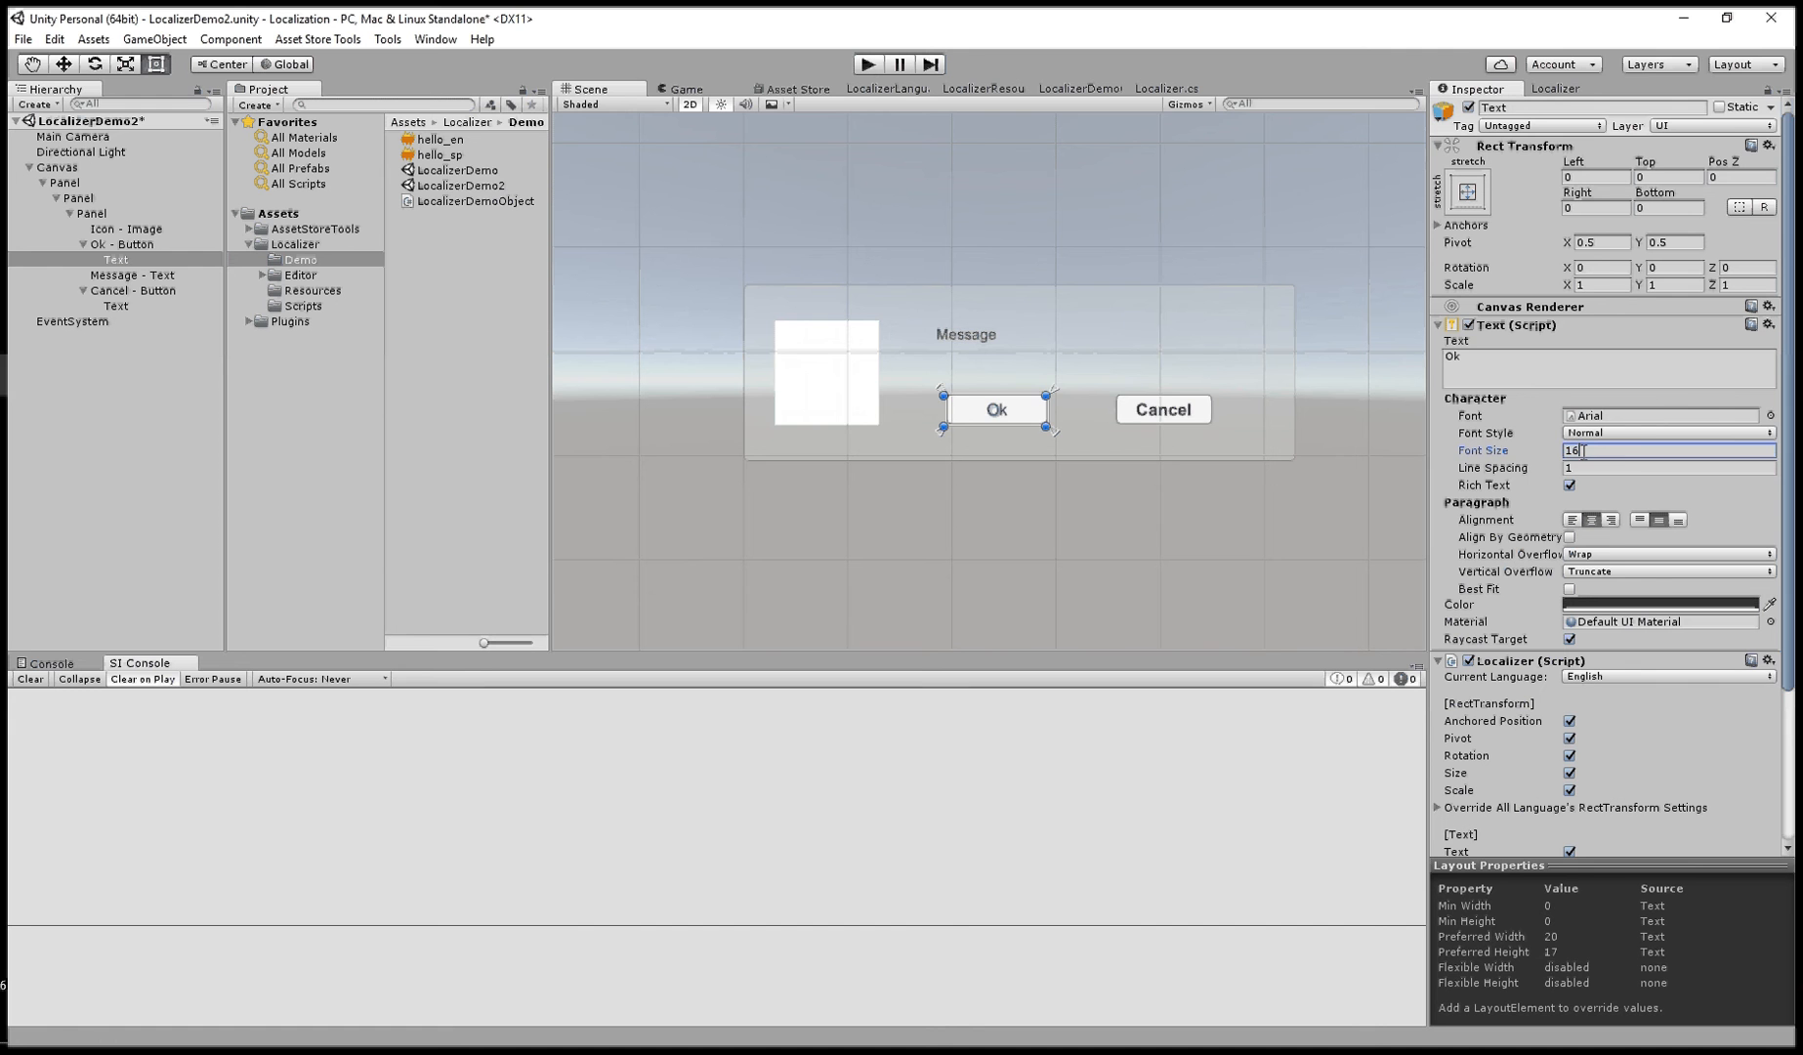
pyautogui.click(1635, 435)
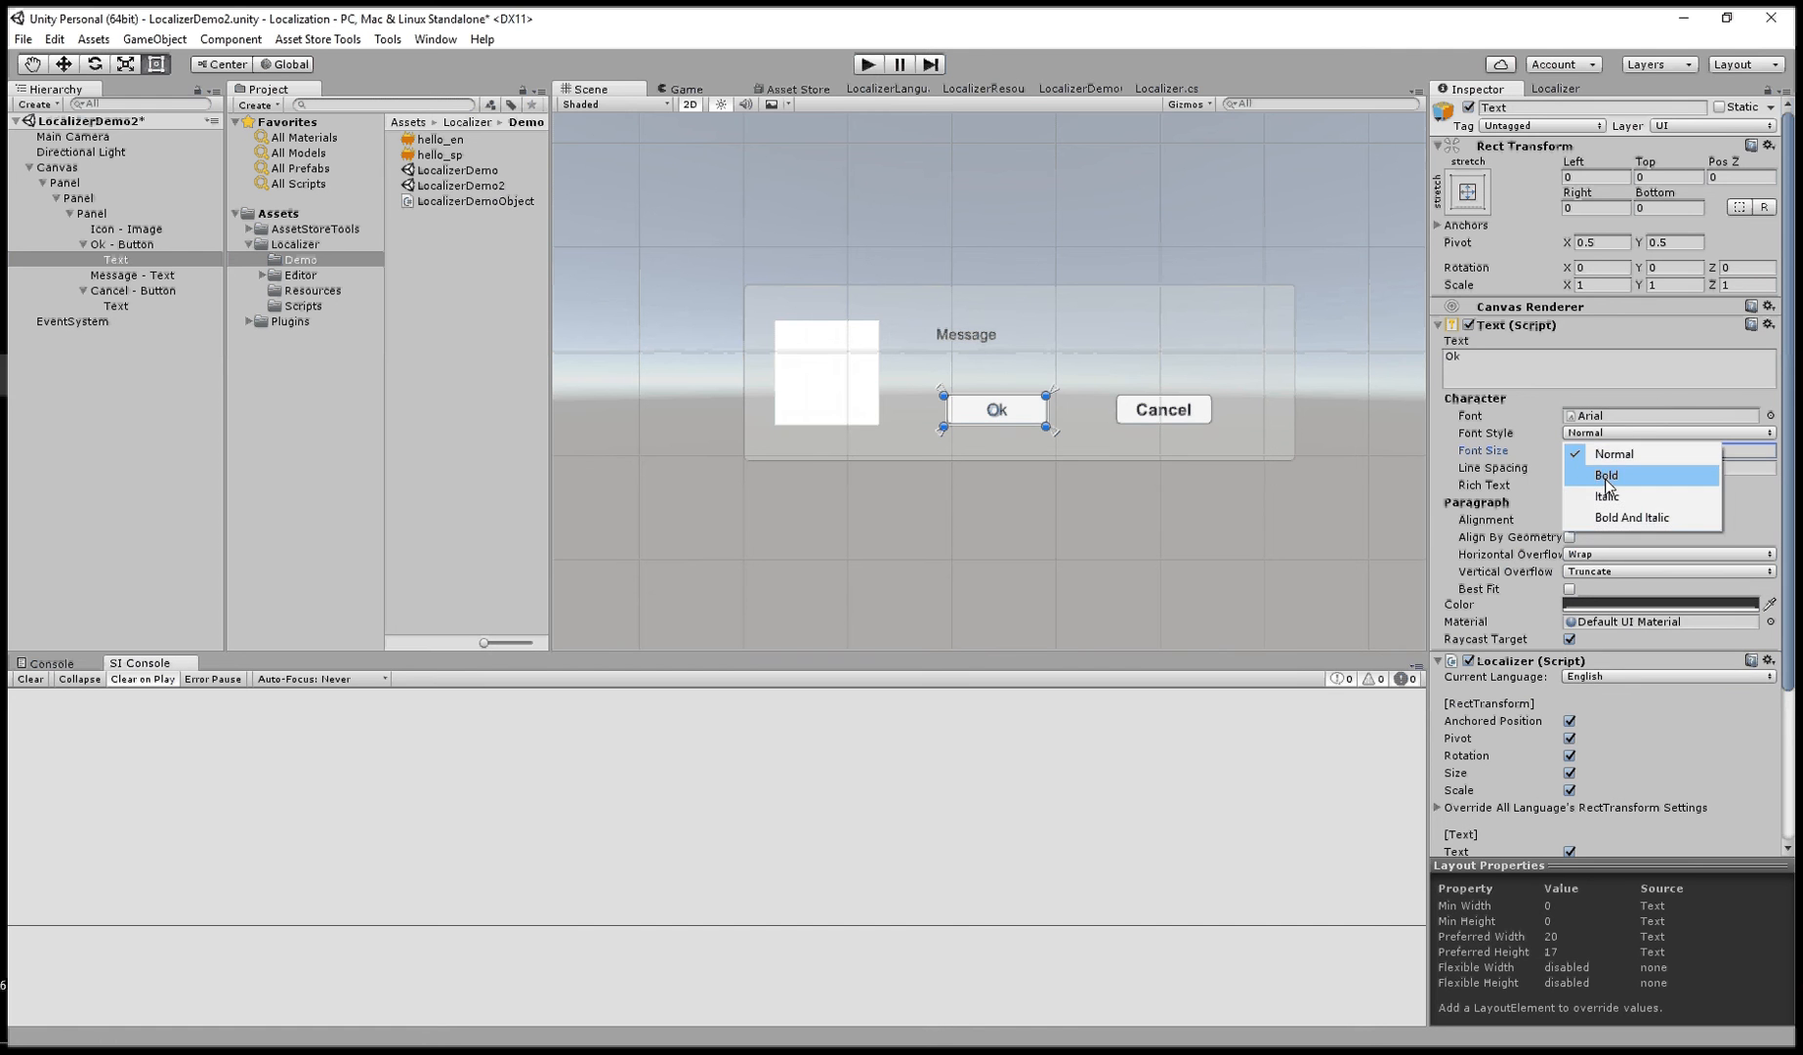
pyautogui.click(1605, 476)
# - Compare the label formatting in both languages by switching the Ok label's current language to Spanish and back to English
pyautogui.click(1608, 681)
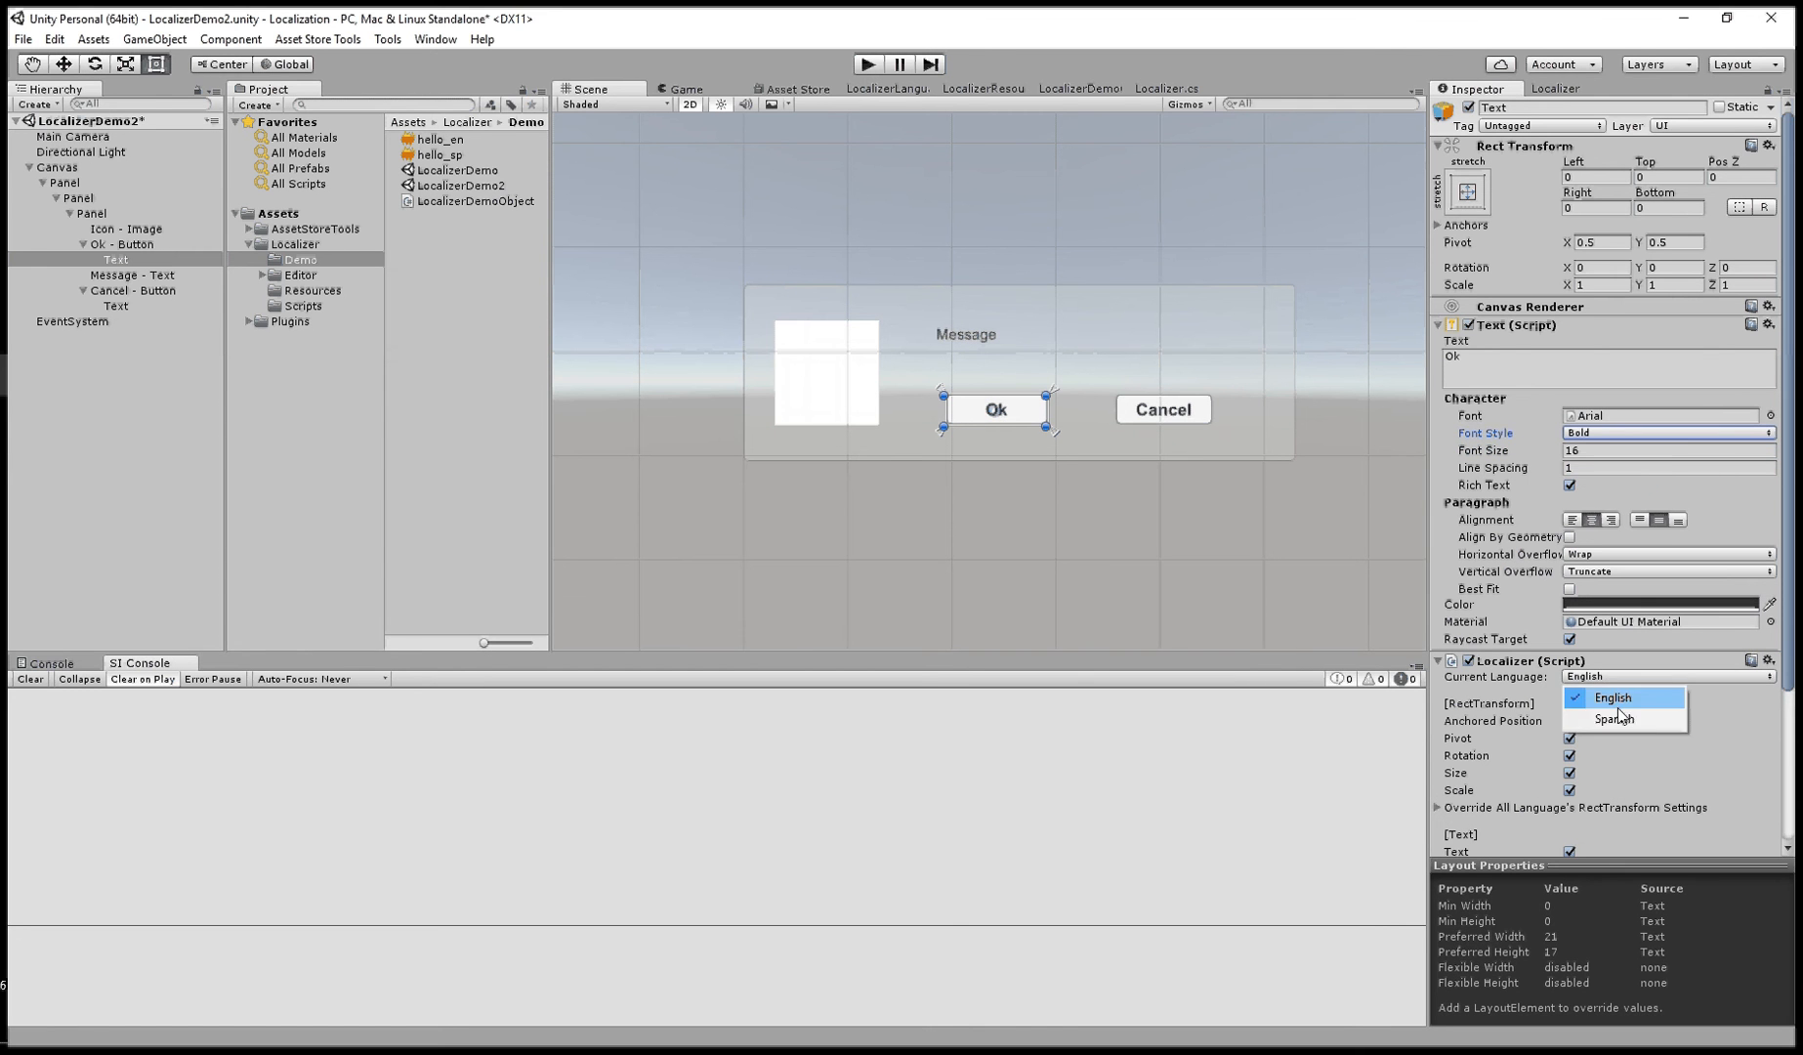
pyautogui.click(1660, 712)
pyautogui.click(1644, 681)
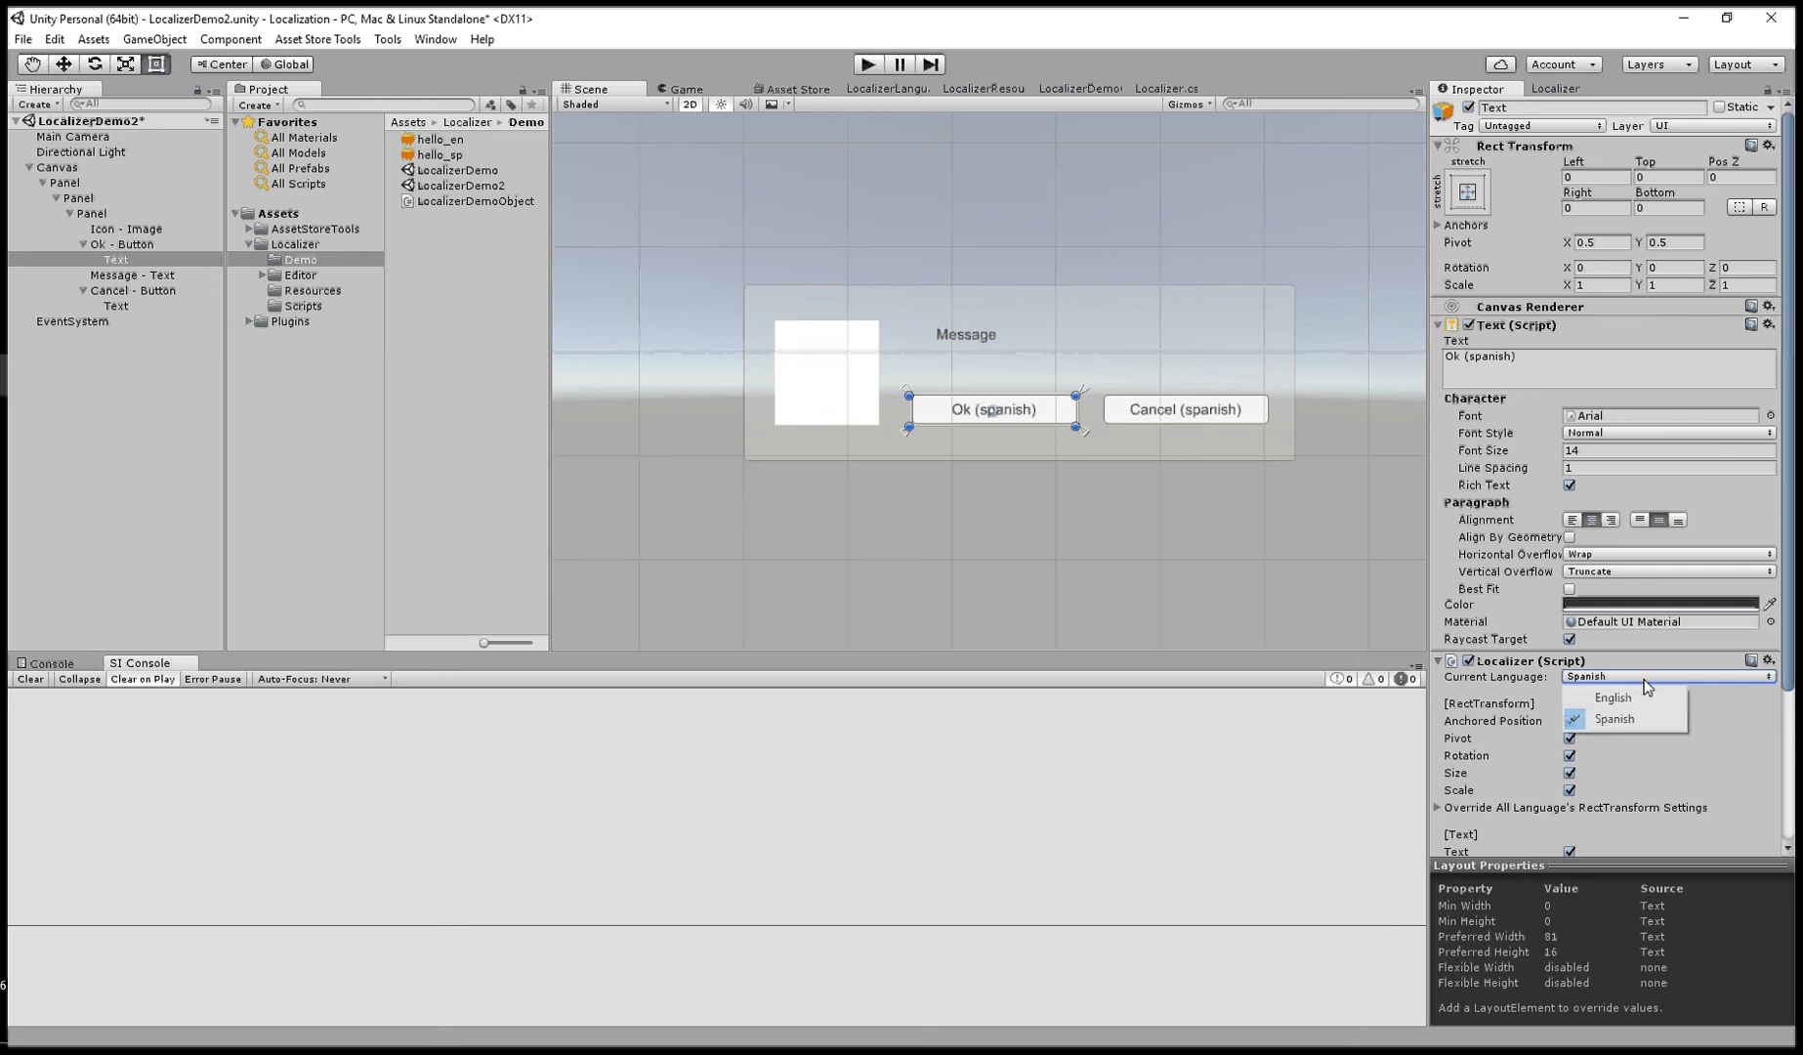
pyautogui.click(1644, 697)
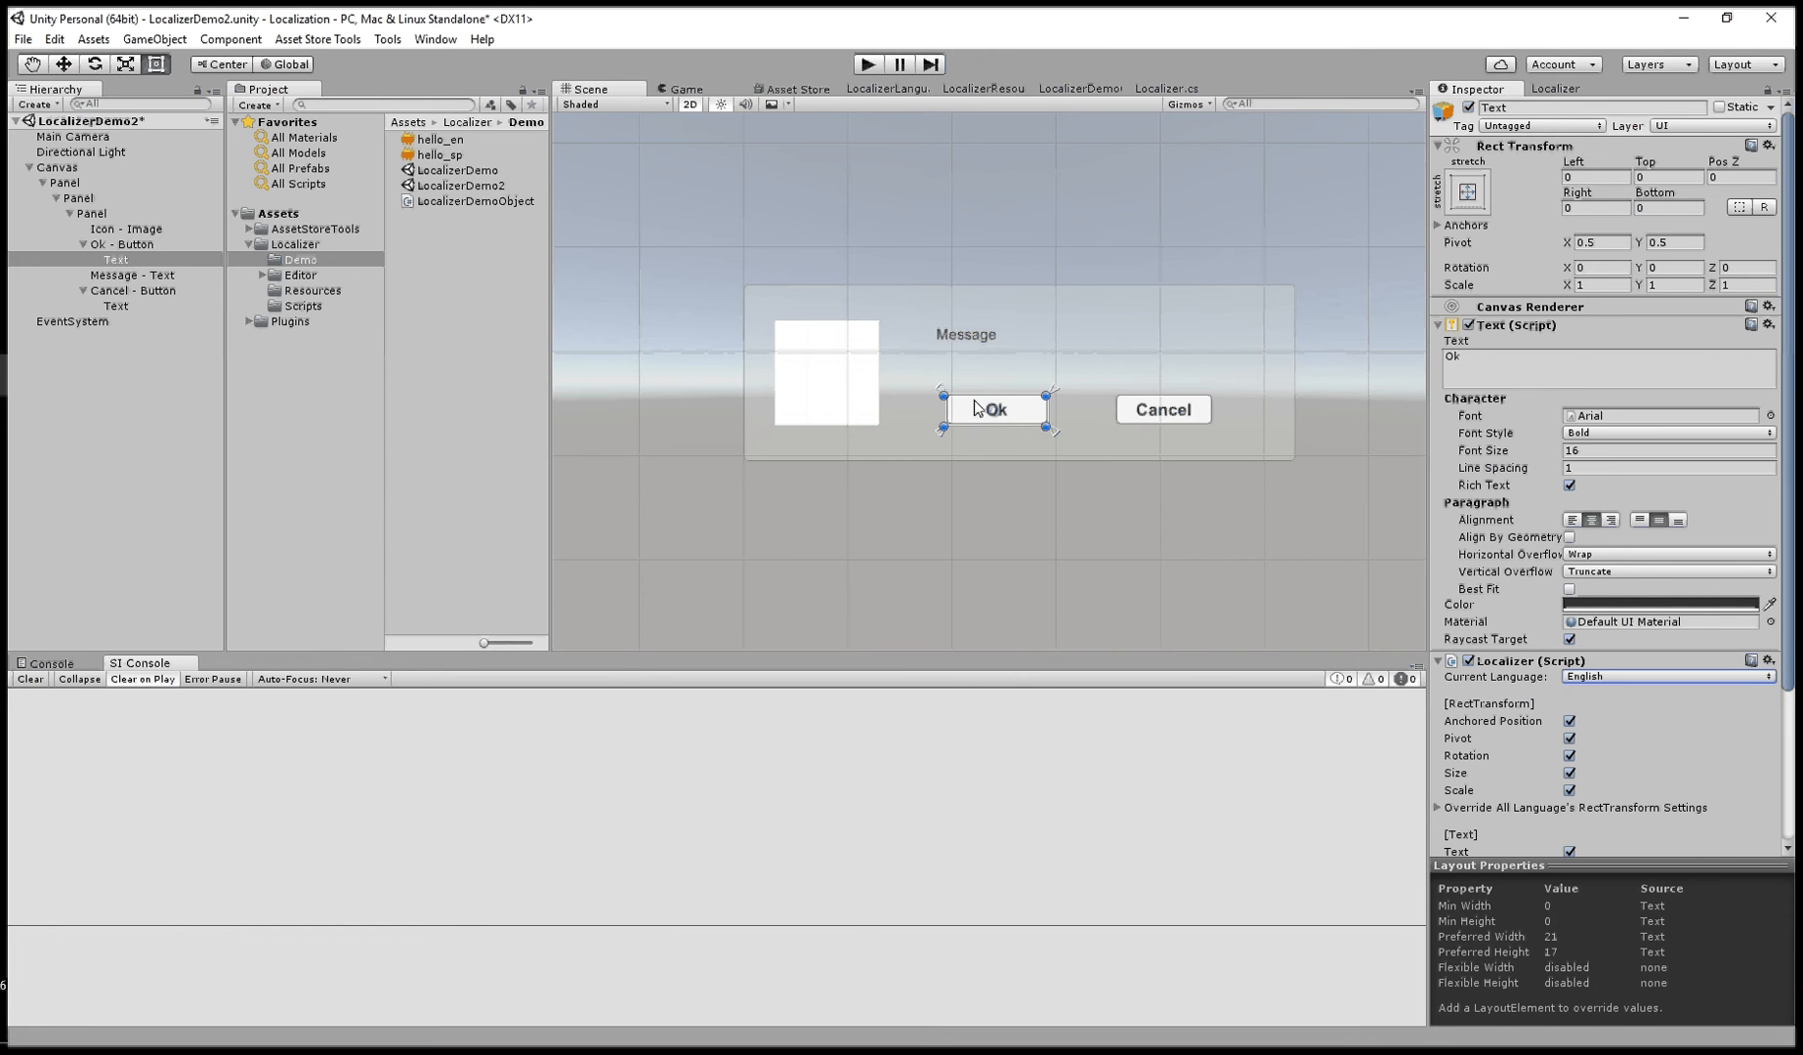
# - Change the Ok button's English label text to "Ok (eng)"
pyautogui.scroll(-5, 1485, 558)
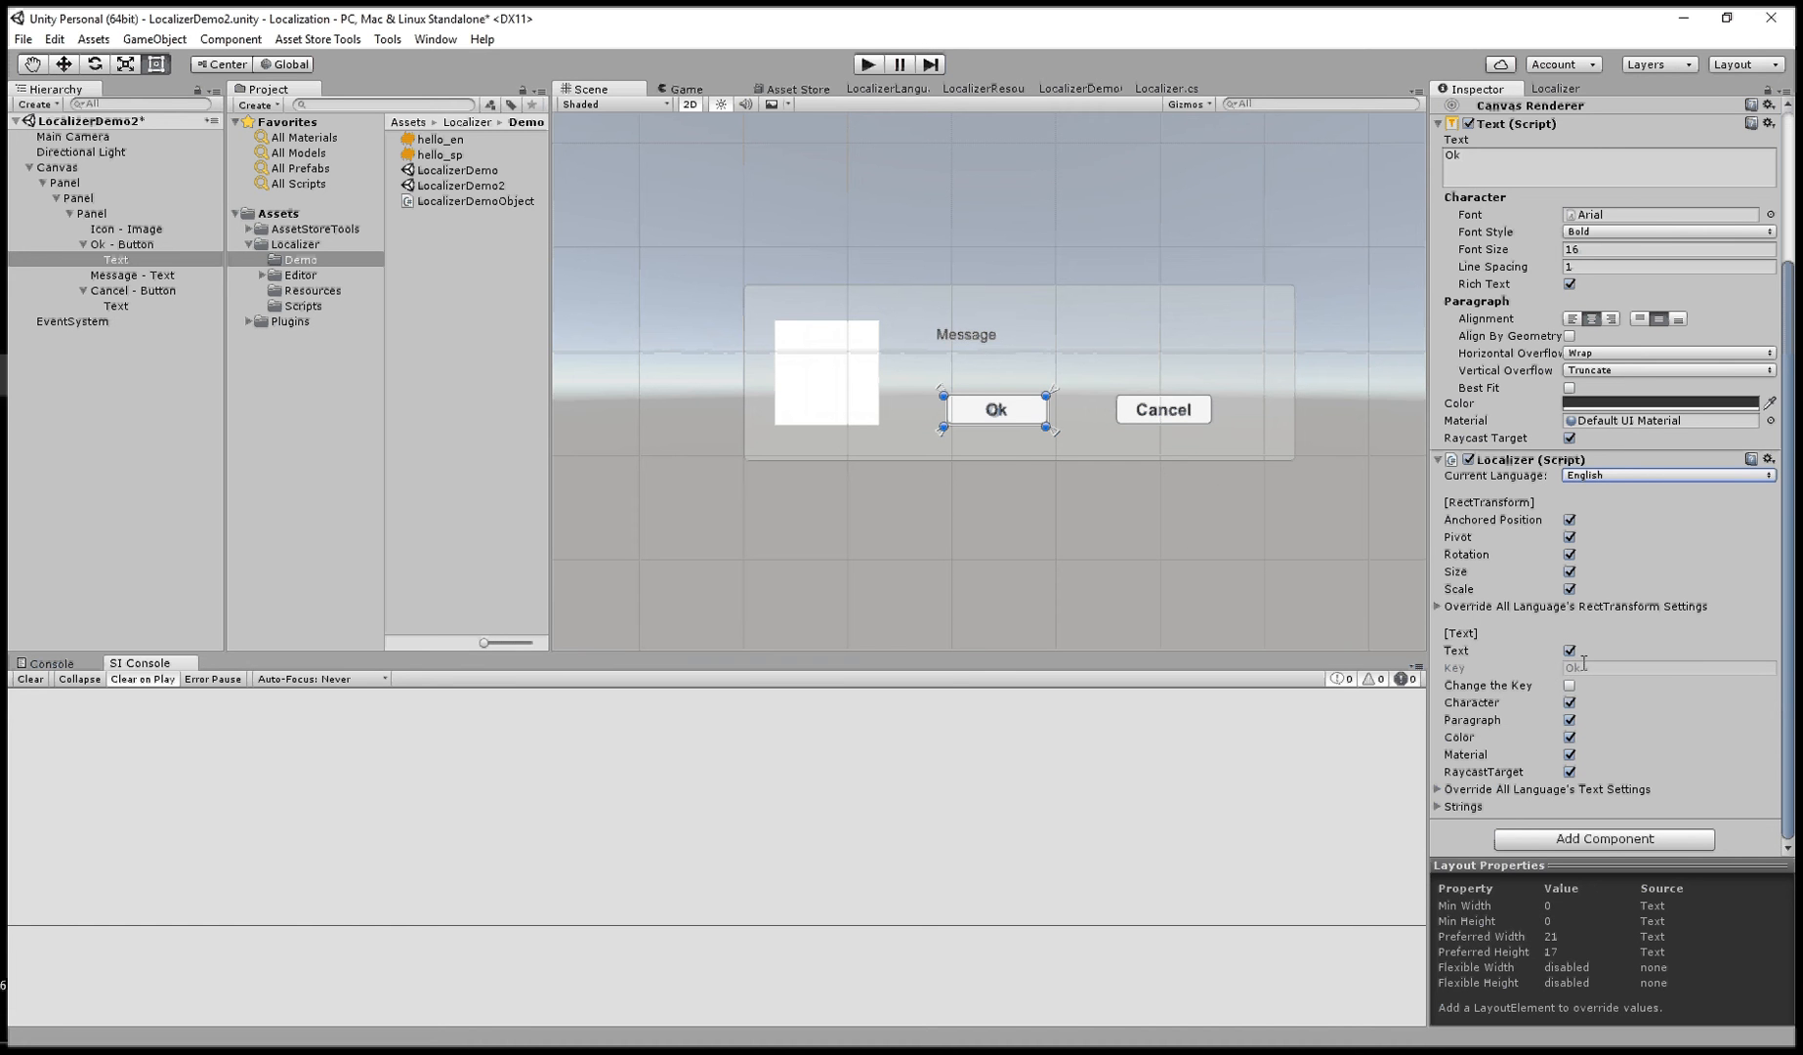
pyautogui.scroll(4, 1553, 435)
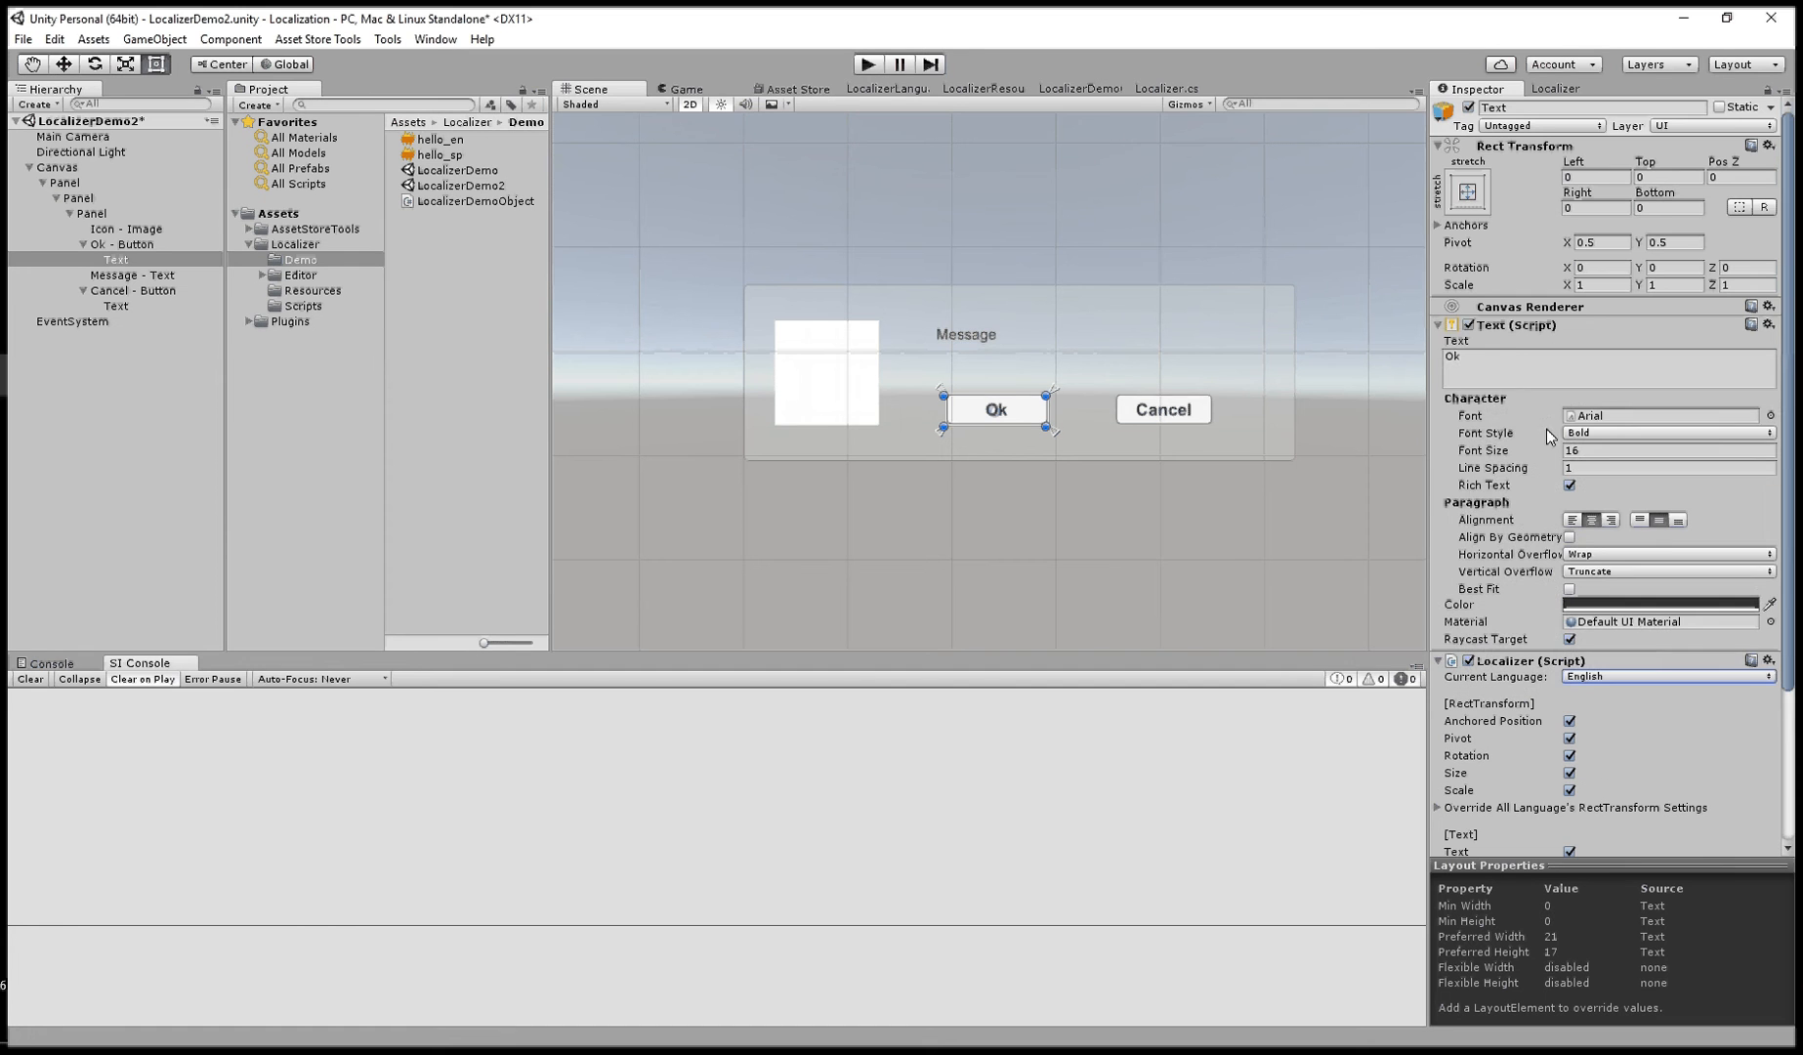
pyautogui.click(1520, 360)
pyautogui.write('()')
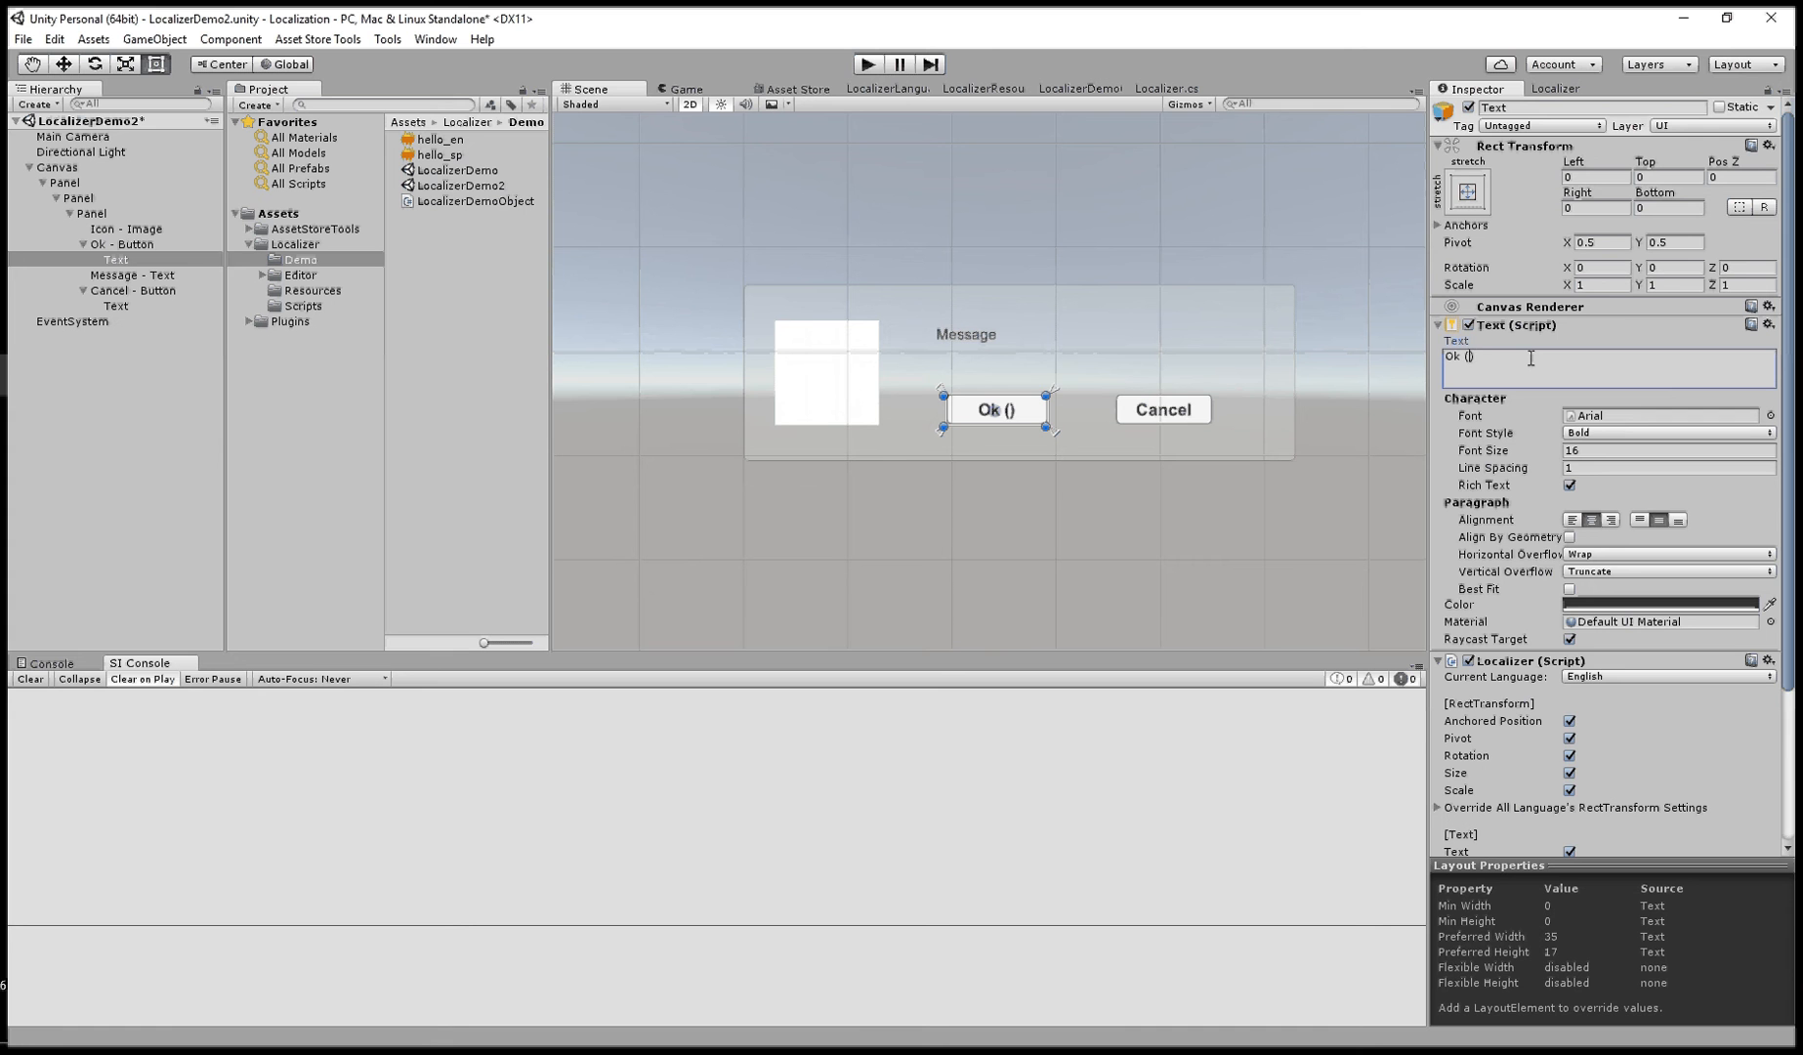
pyautogui.write('eng')
# - Switch the Ok label's Localizer current language to Spanish
pyautogui.scroll(-3, 1529, 622)
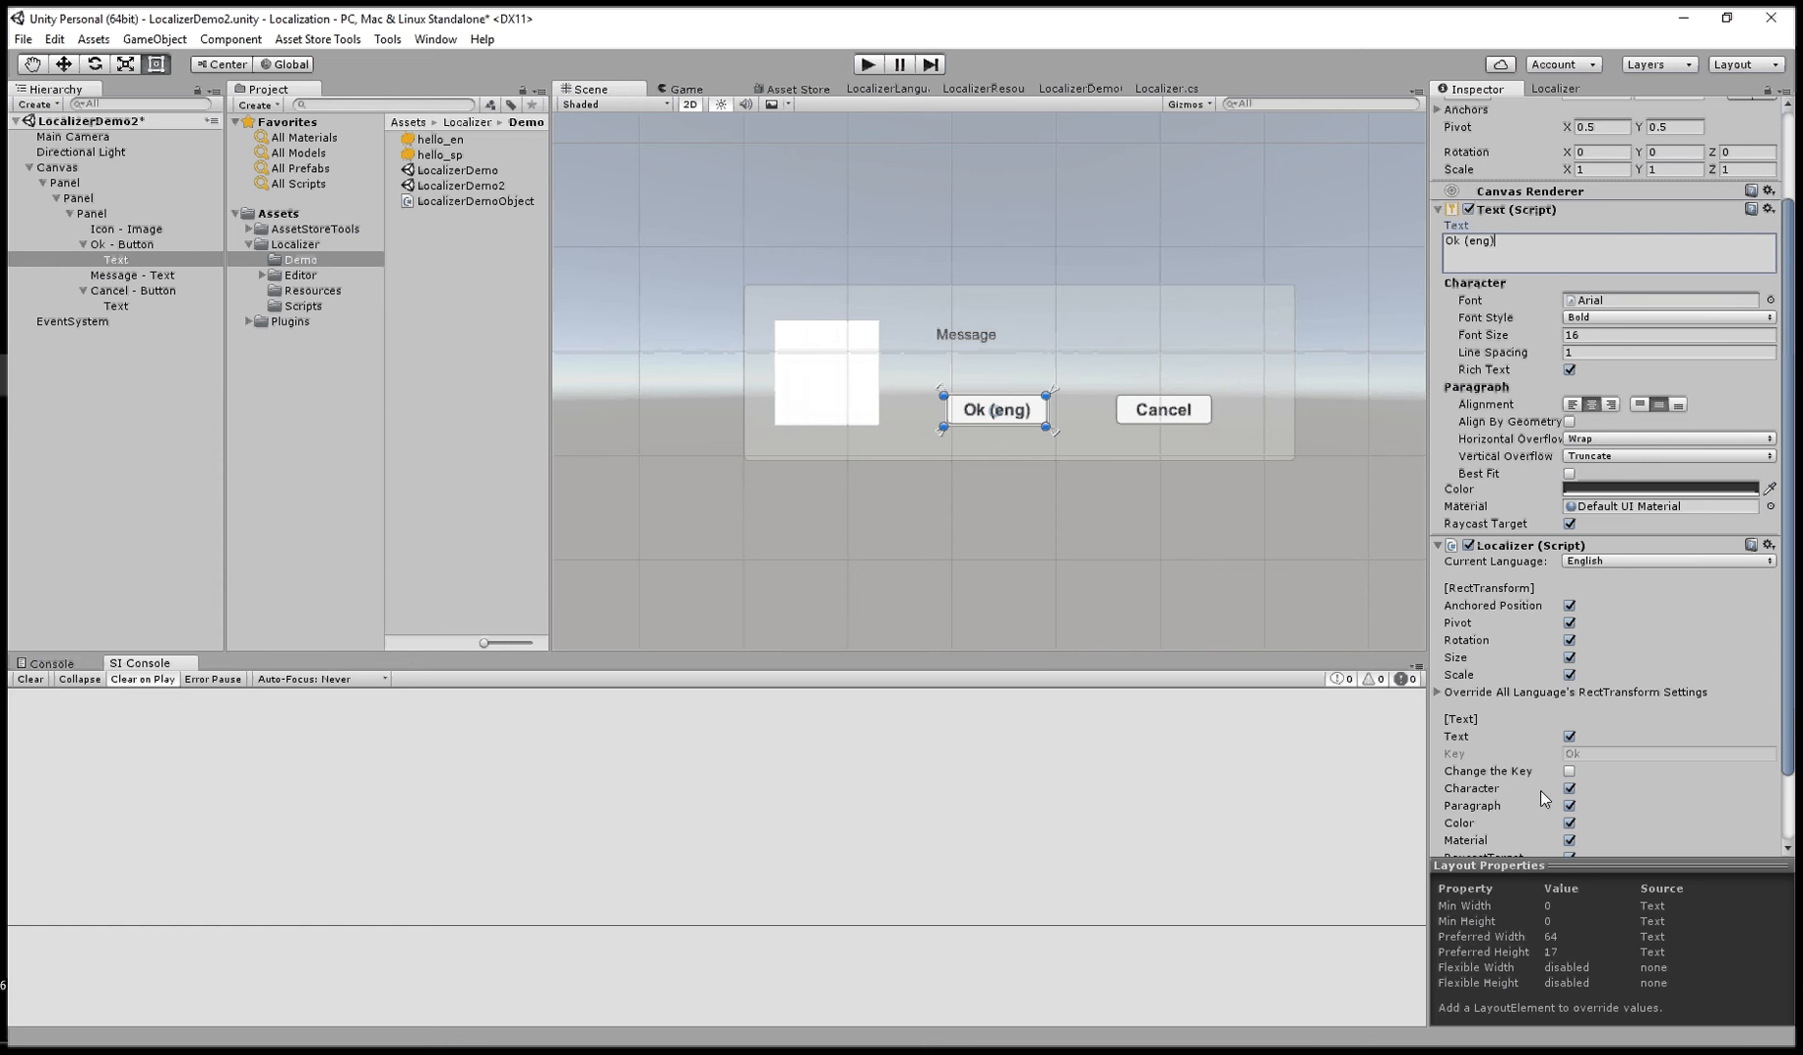
pyautogui.scroll(-3, 1539, 790)
pyautogui.click(1650, 480)
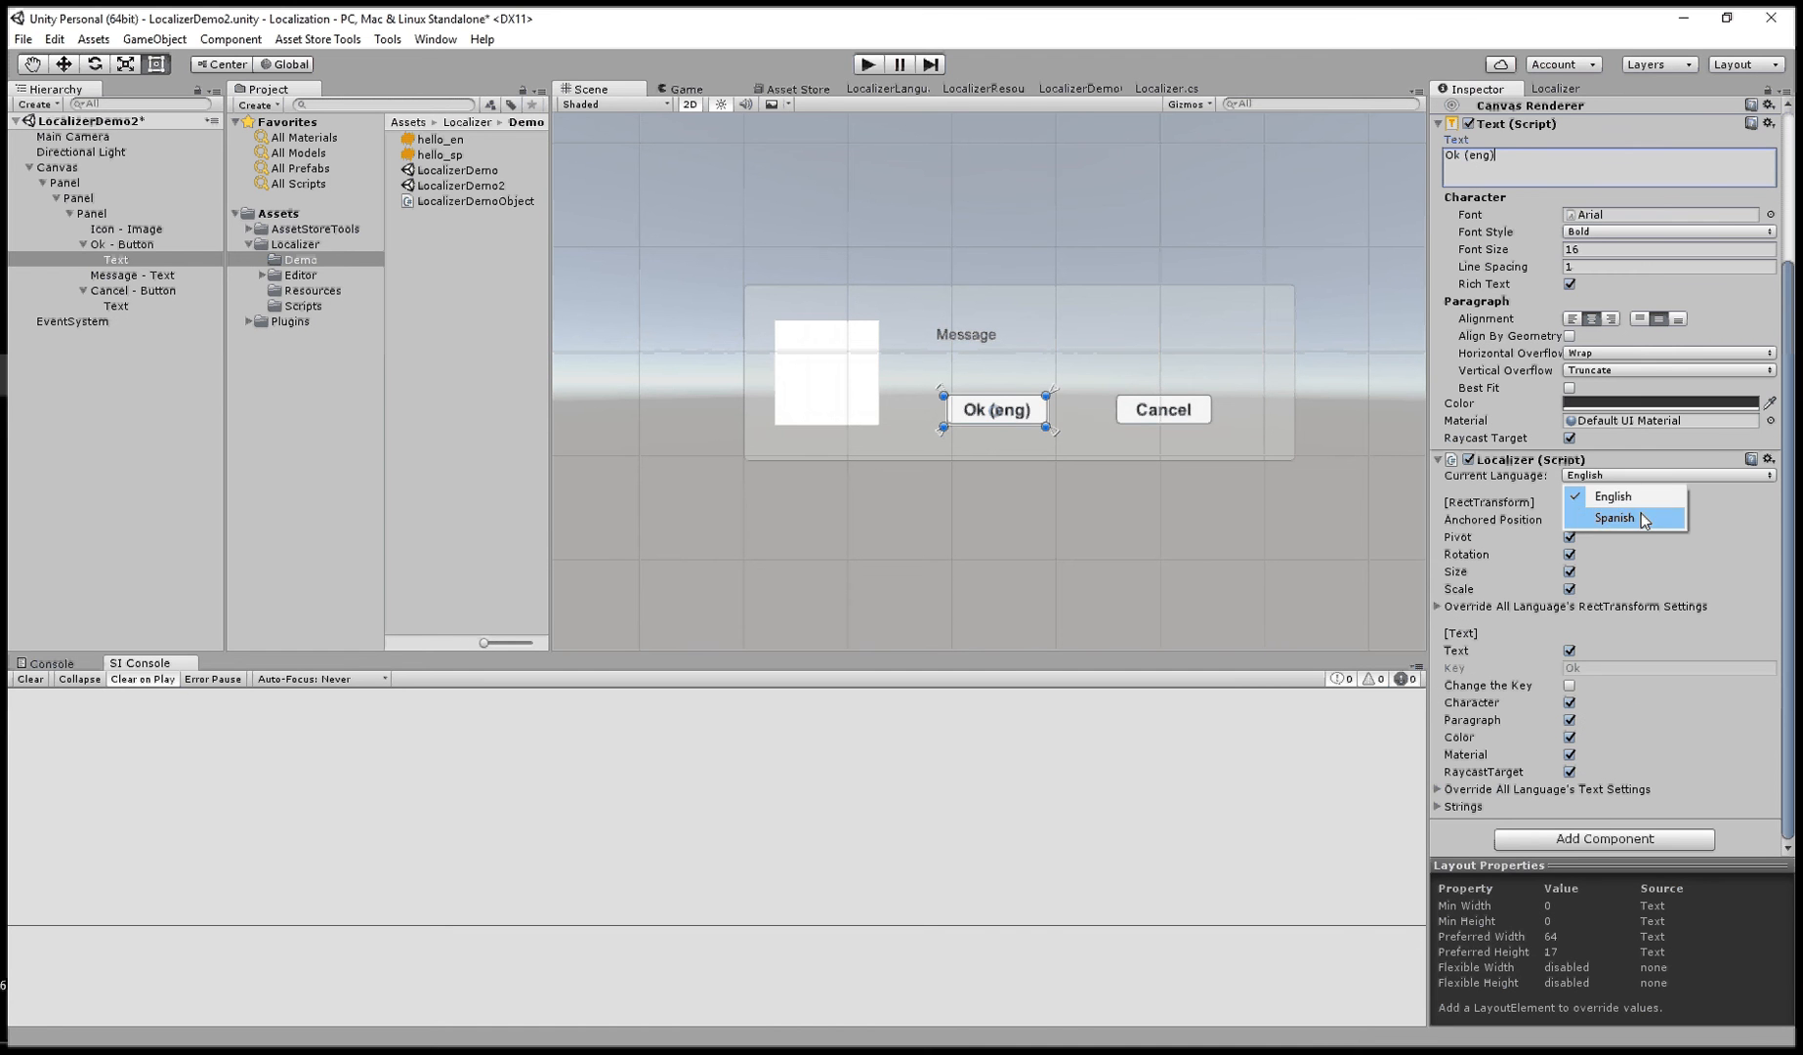
pyautogui.click(1641, 513)
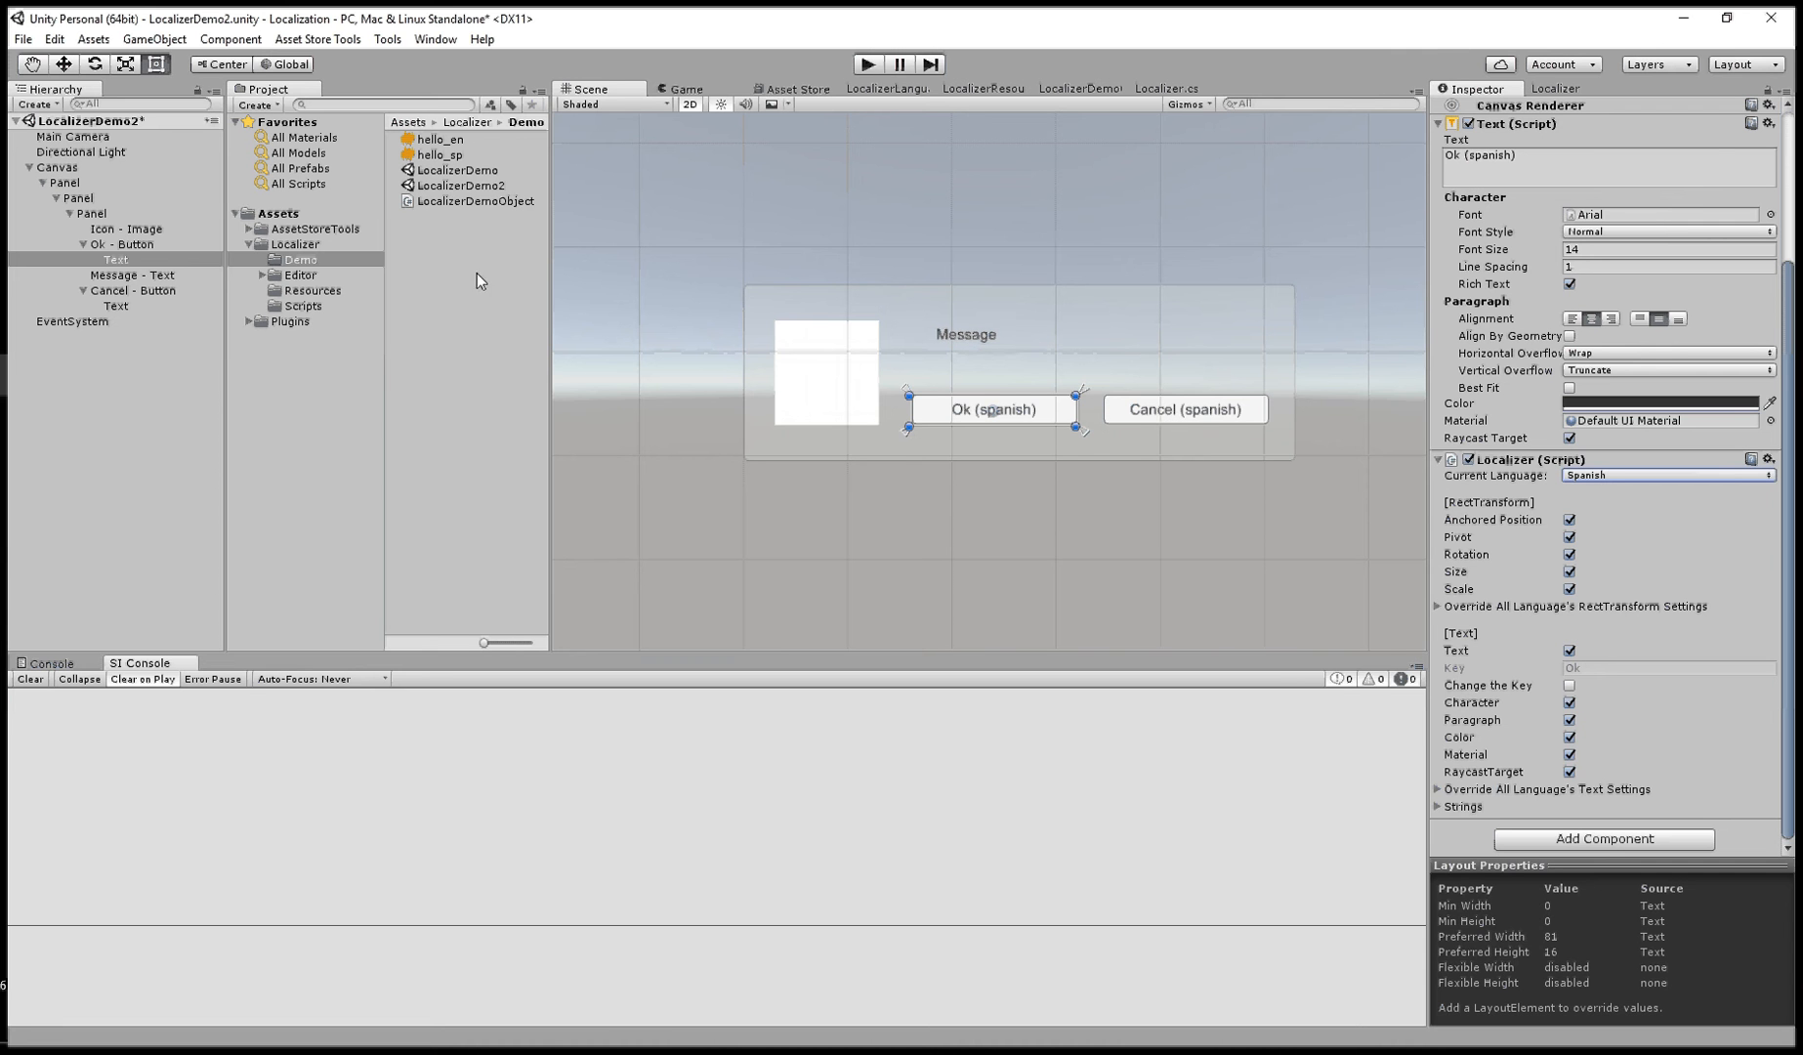
# - Set the Spanish source image of the Icon - Image object to the Checkmark sprite
pyautogui.click(145, 230)
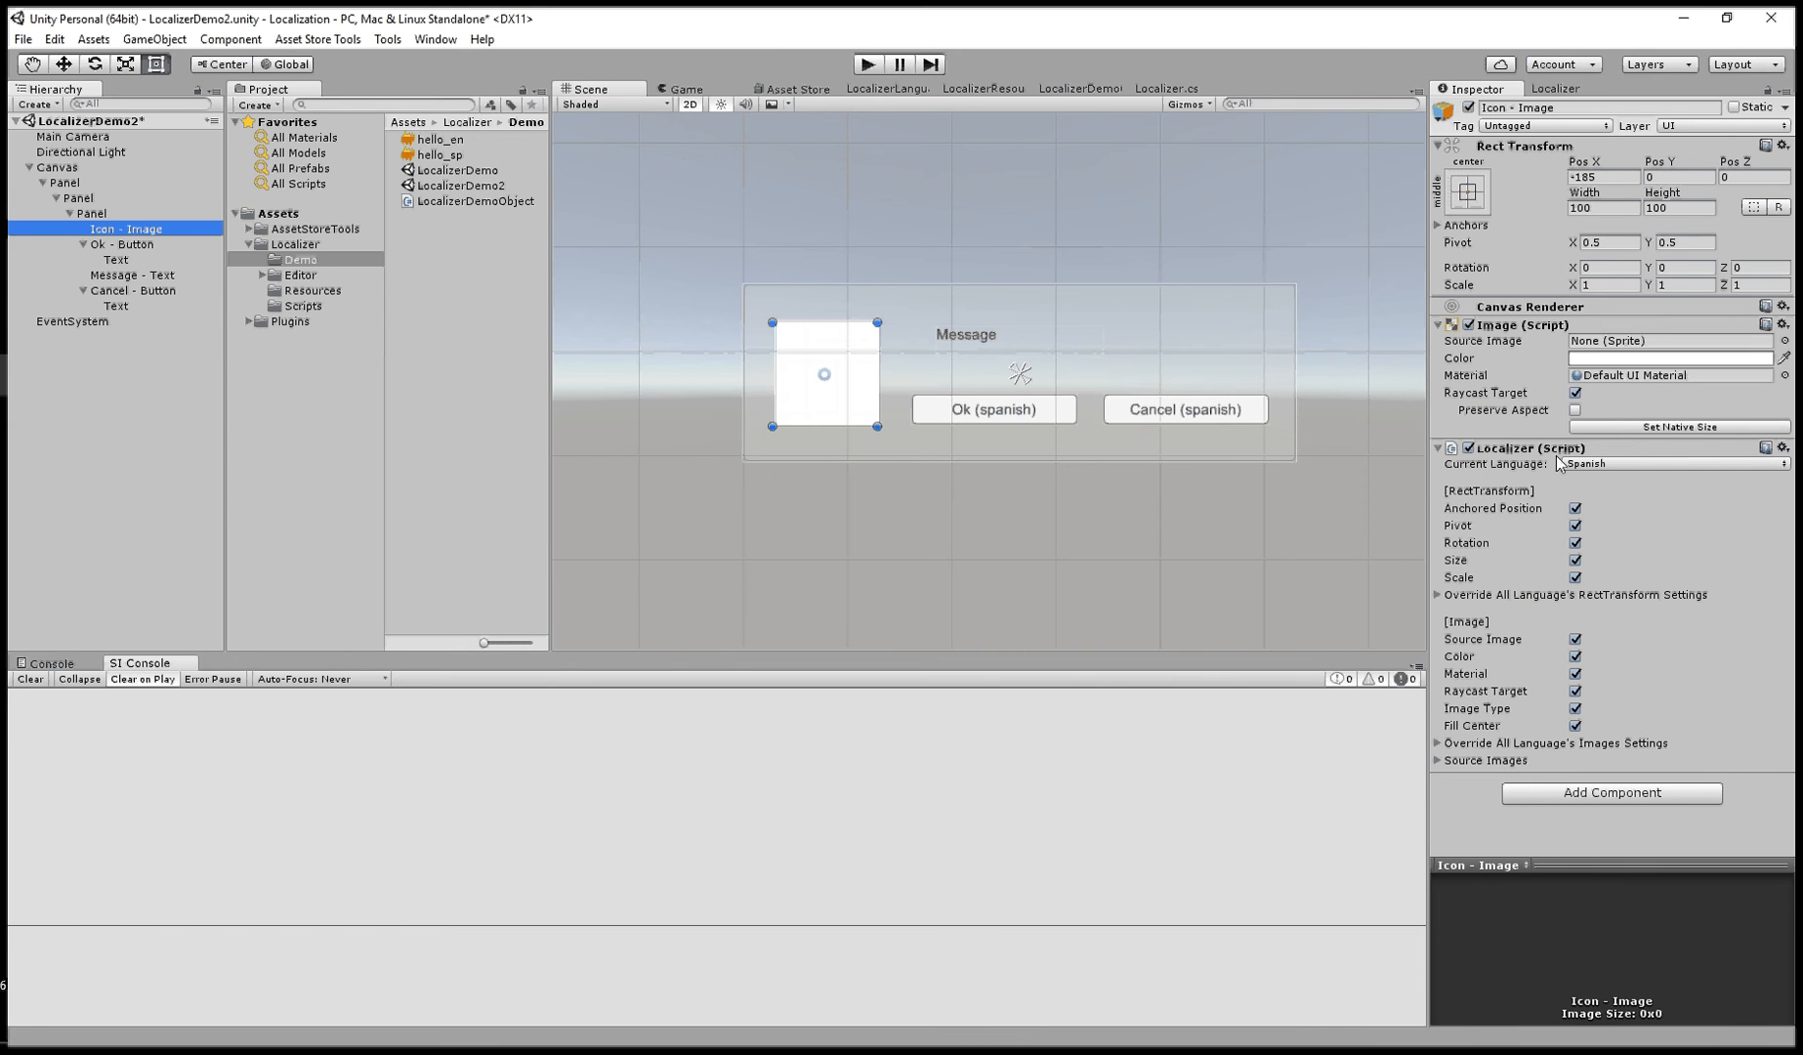
pyautogui.click(1784, 341)
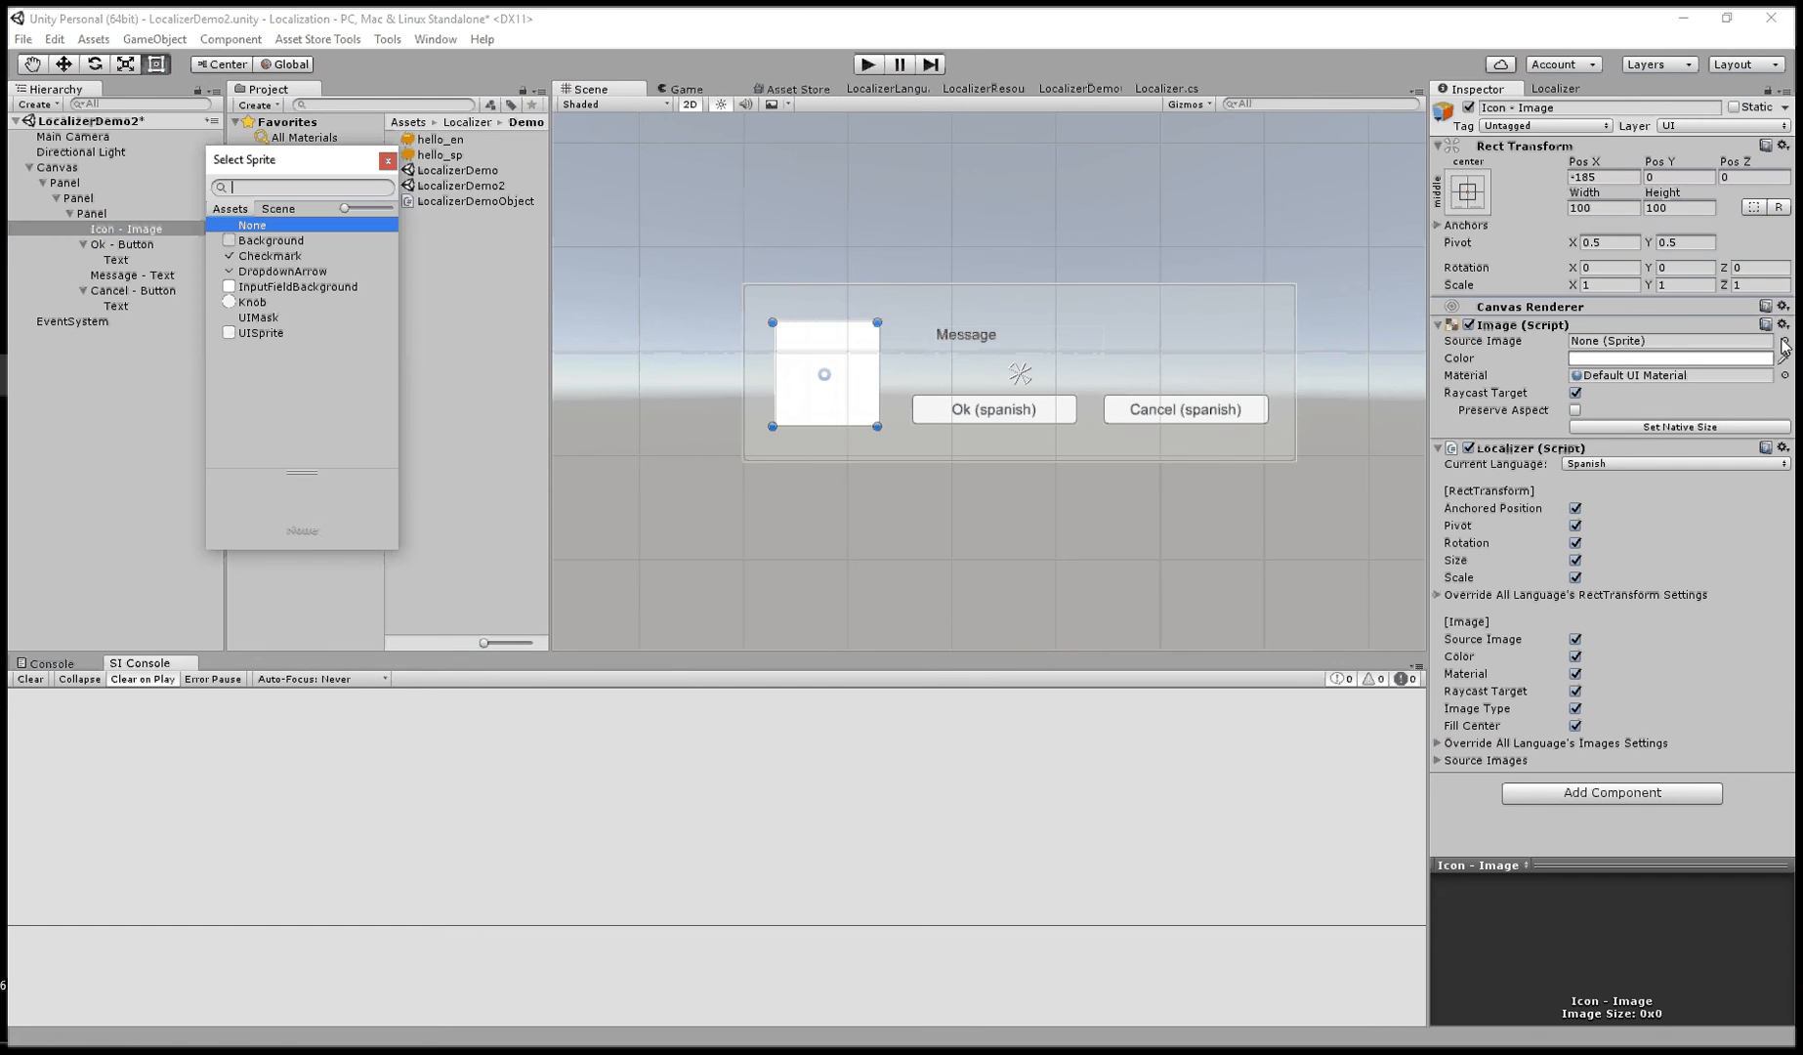
pyautogui.click(270, 256)
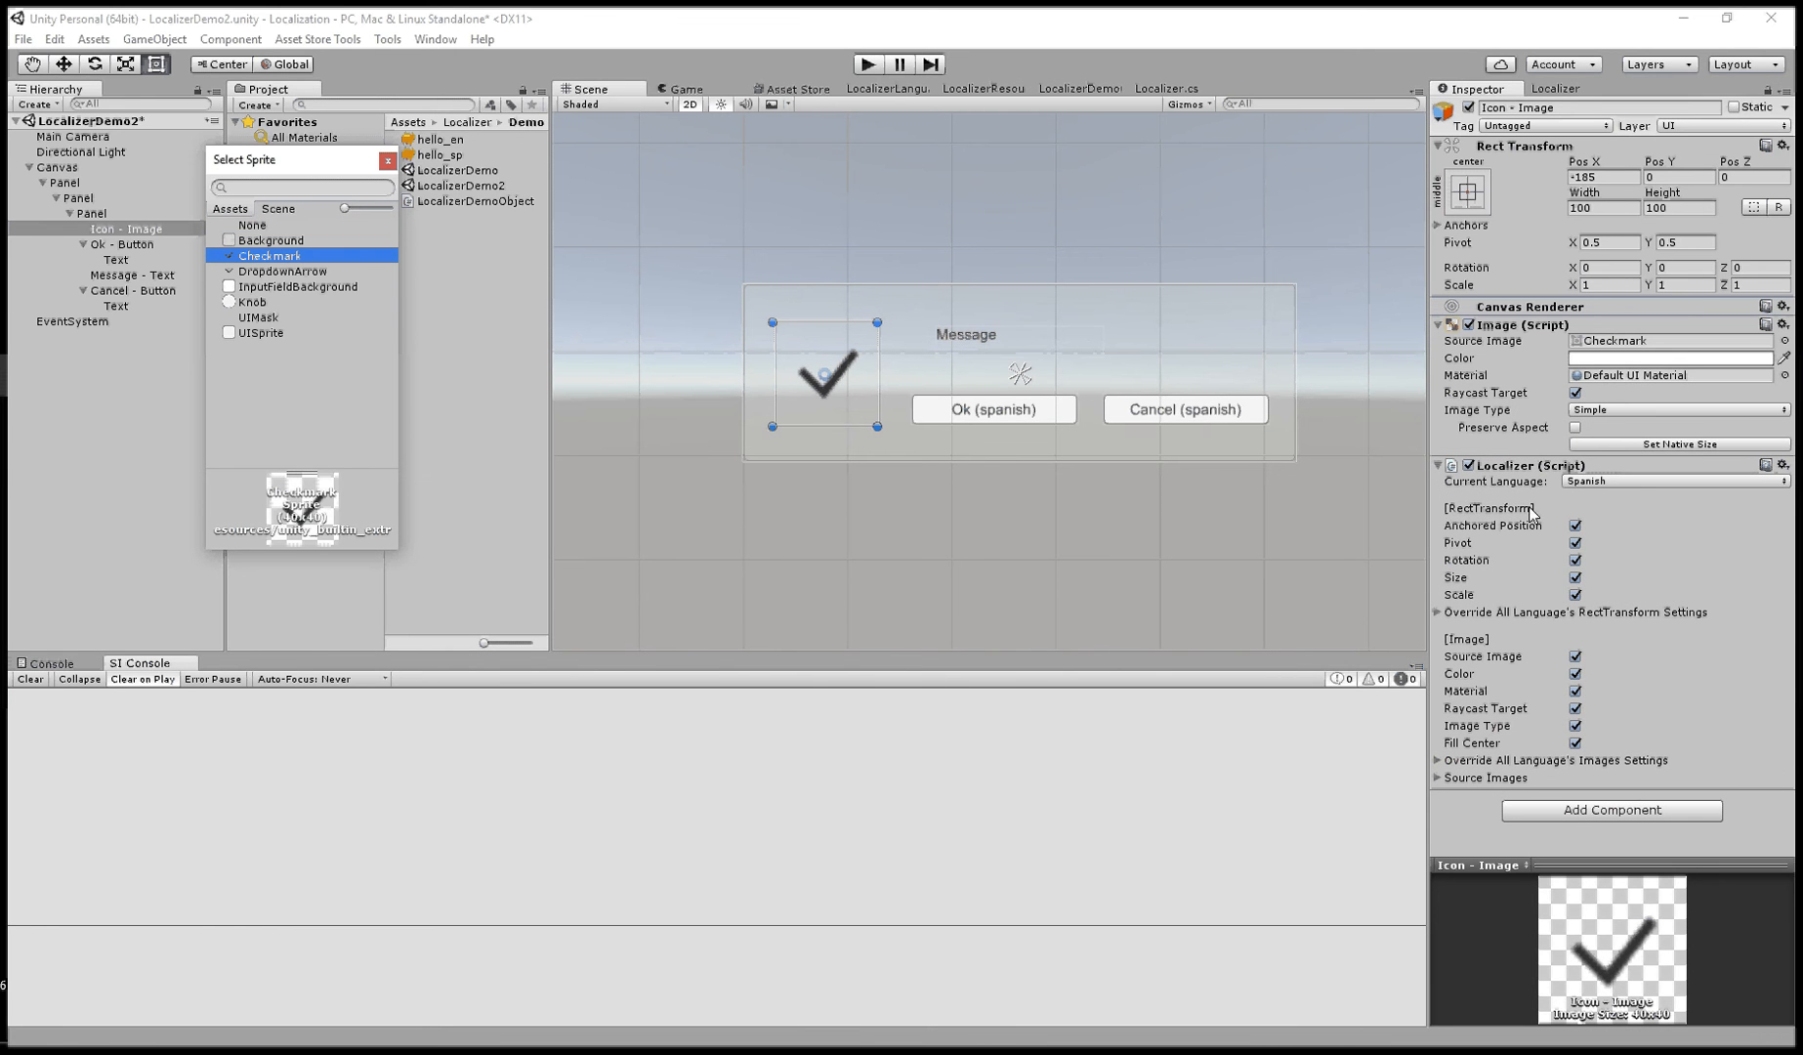
# - Switch the icon's Localizer current language to English and set its source image to the Knob sprite
pyautogui.click(1627, 484)
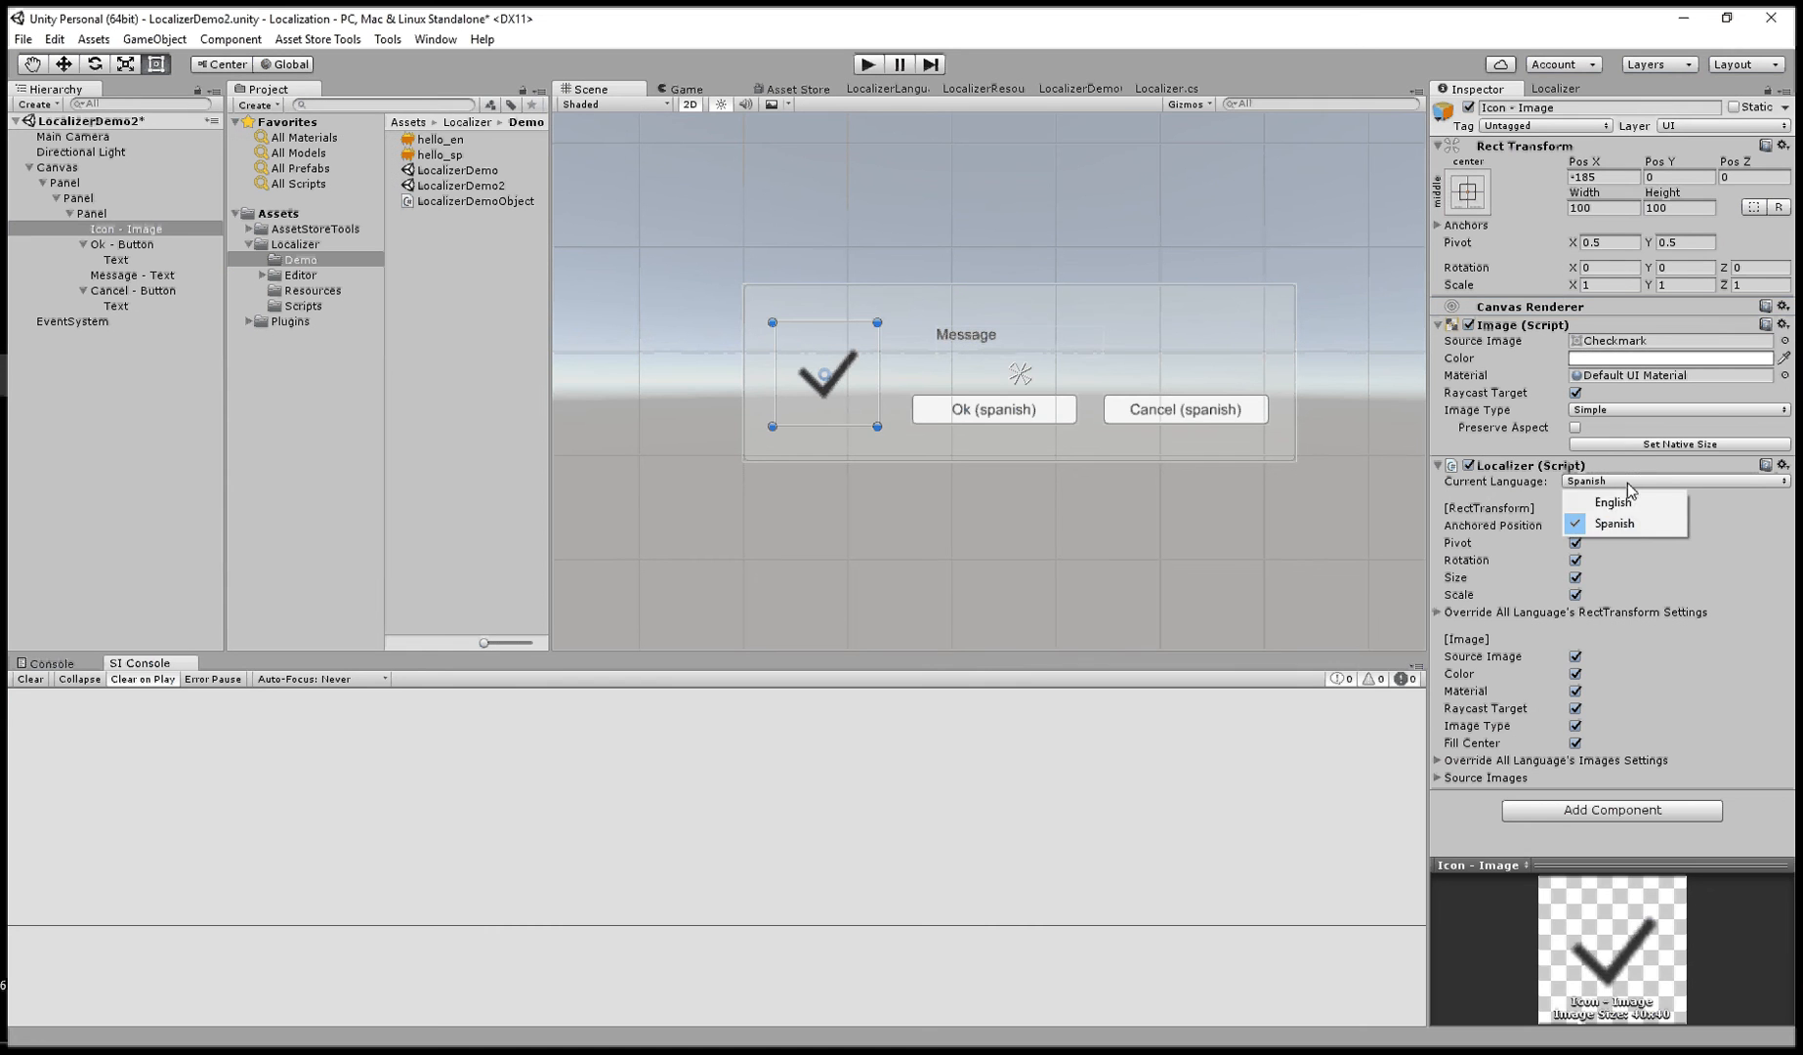
pyautogui.click(1631, 504)
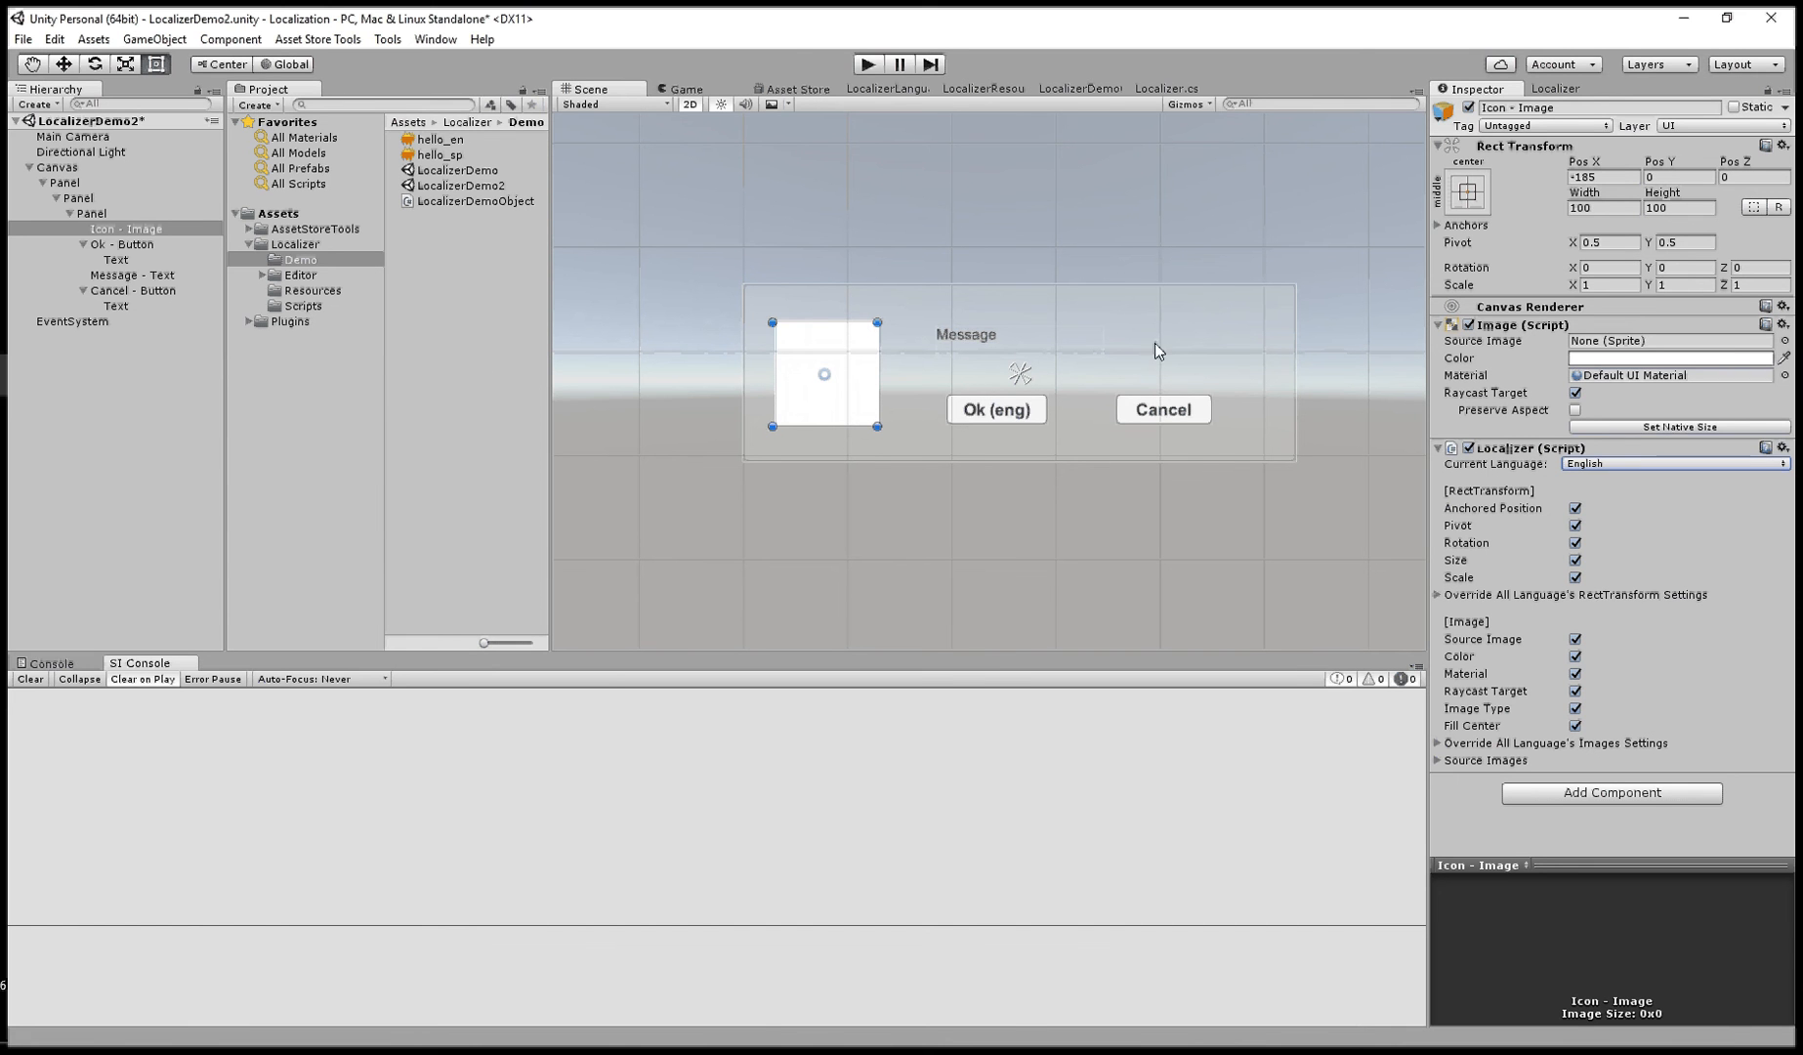
pyautogui.click(1785, 342)
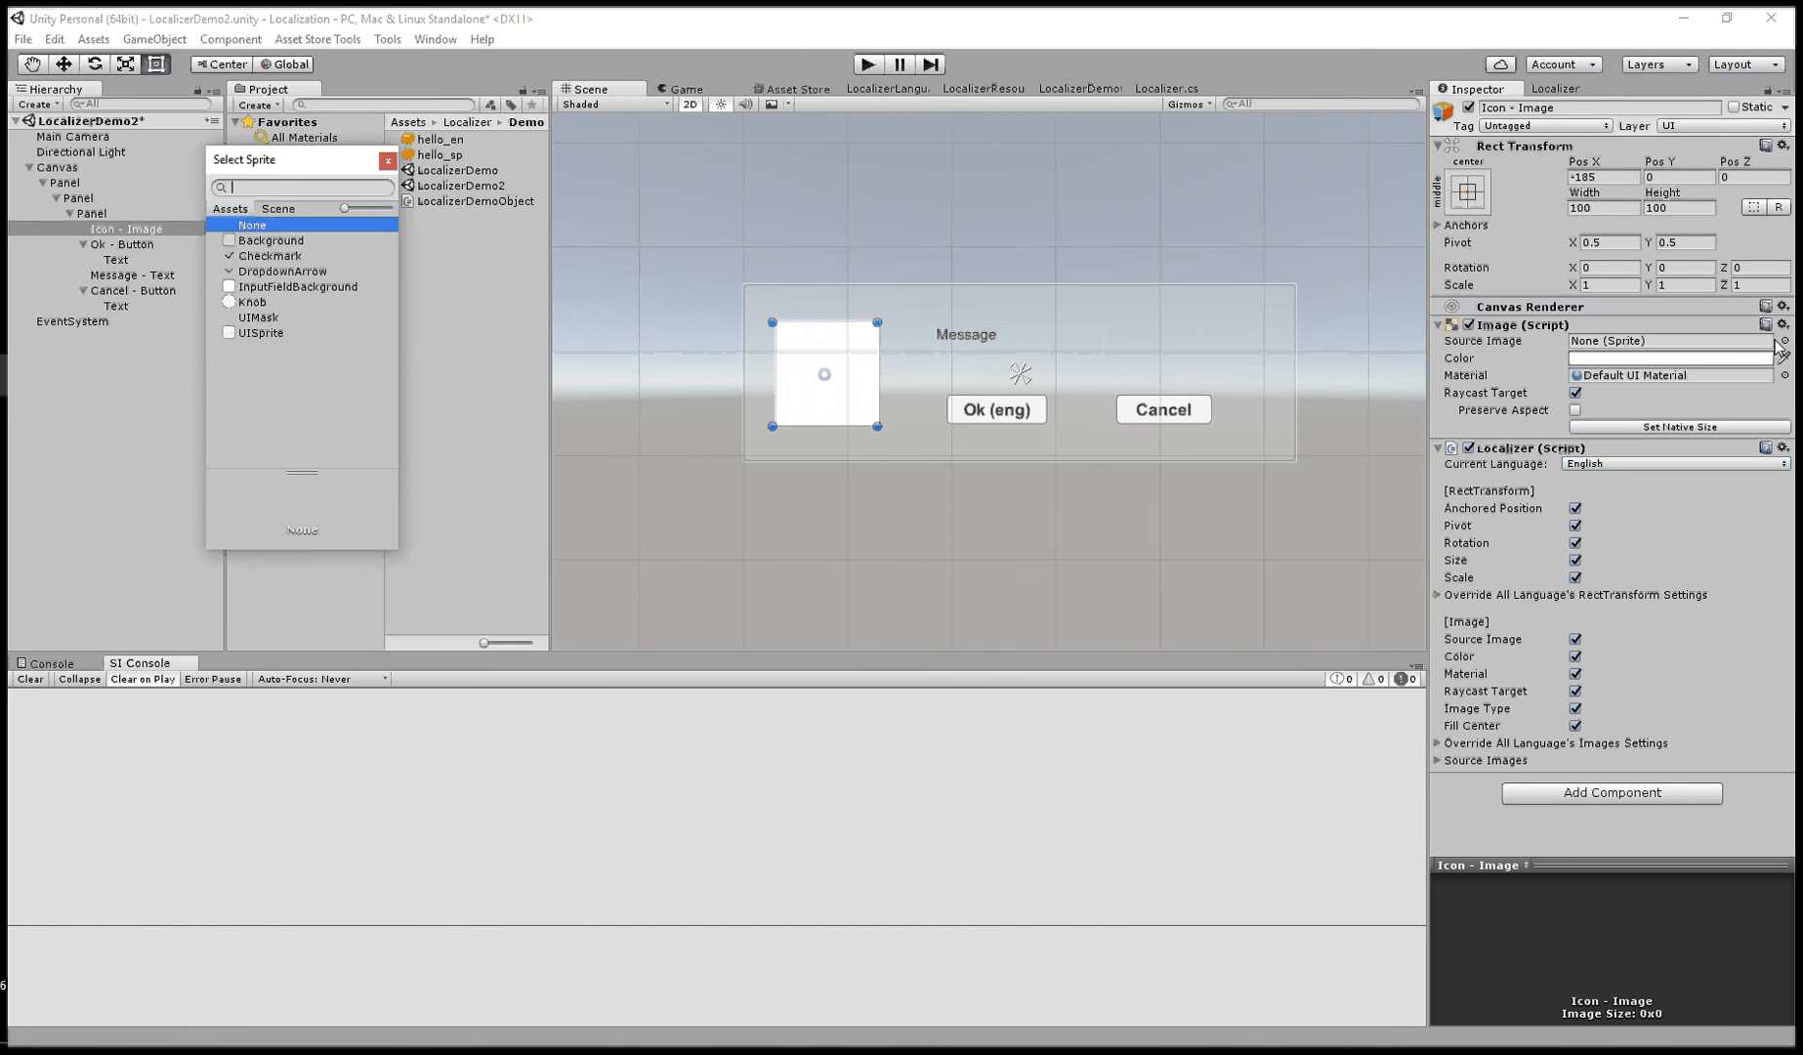
pyautogui.click(254, 302)
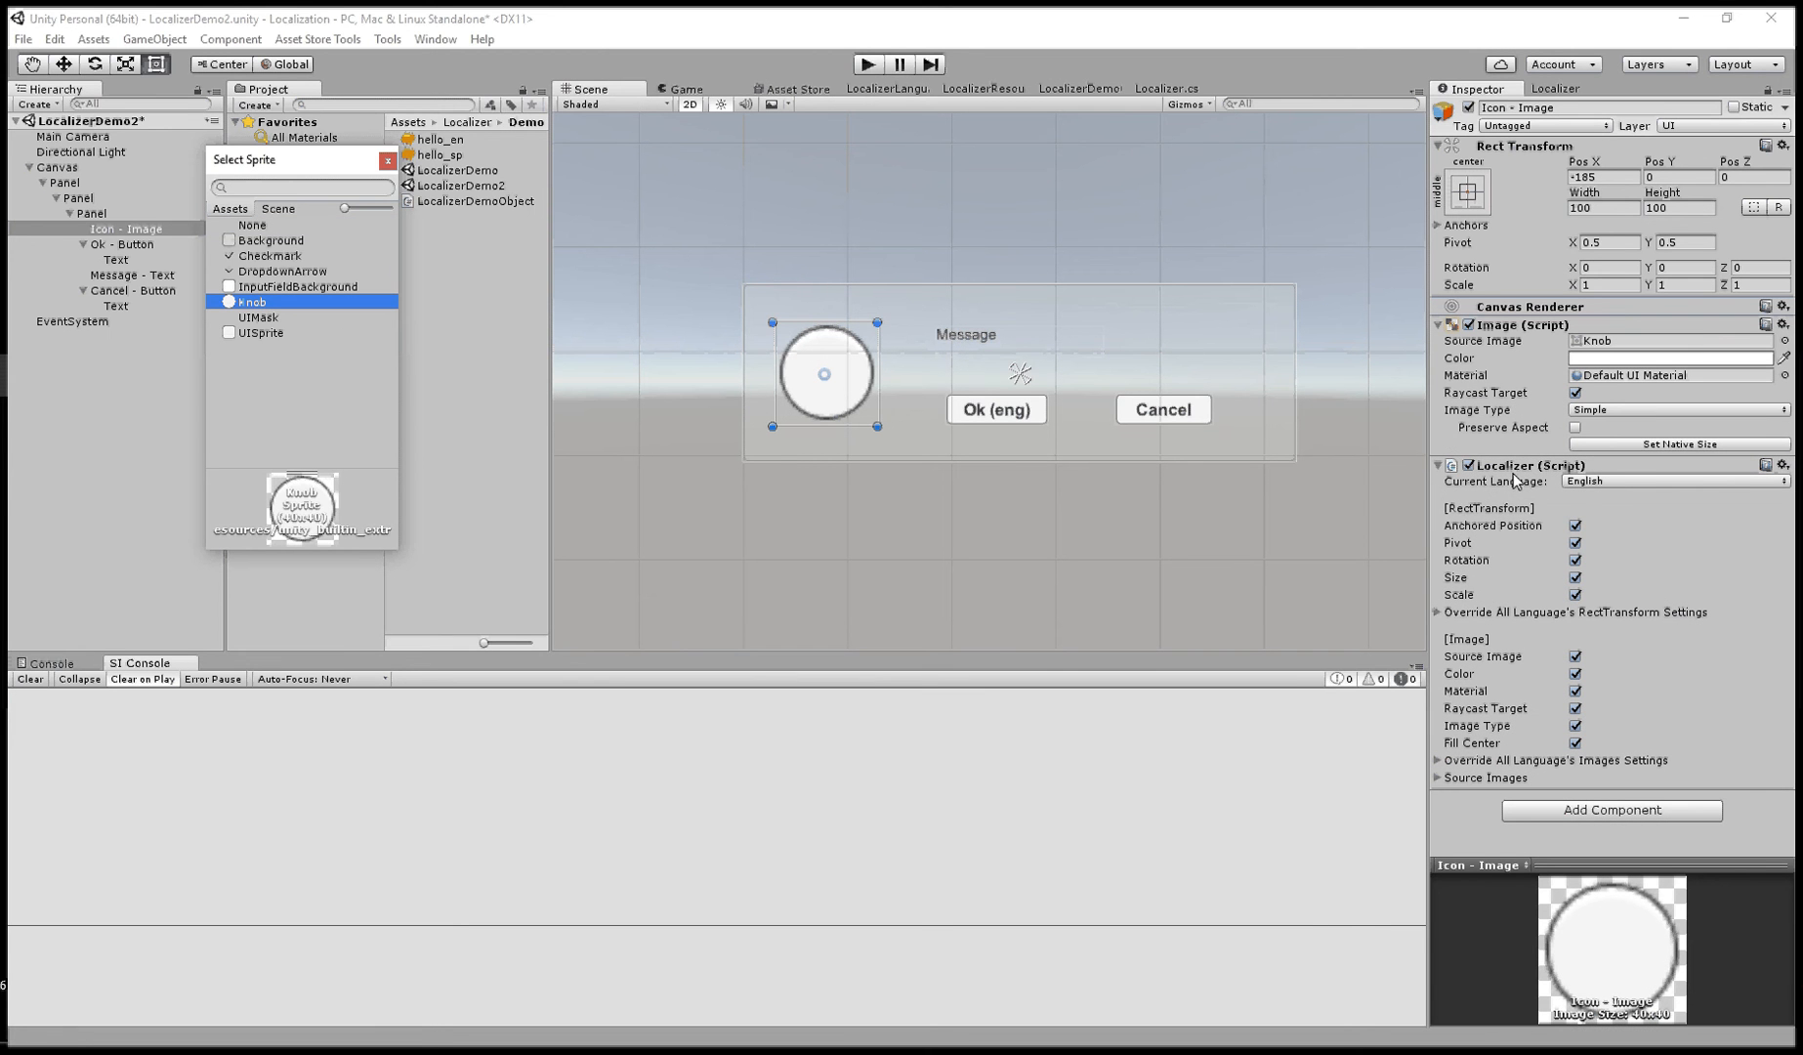
# - Compare the icon's sprites by switching its Localizer current language between Spanish and English, ending on English
pyautogui.click(1627, 482)
pyautogui.click(1627, 525)
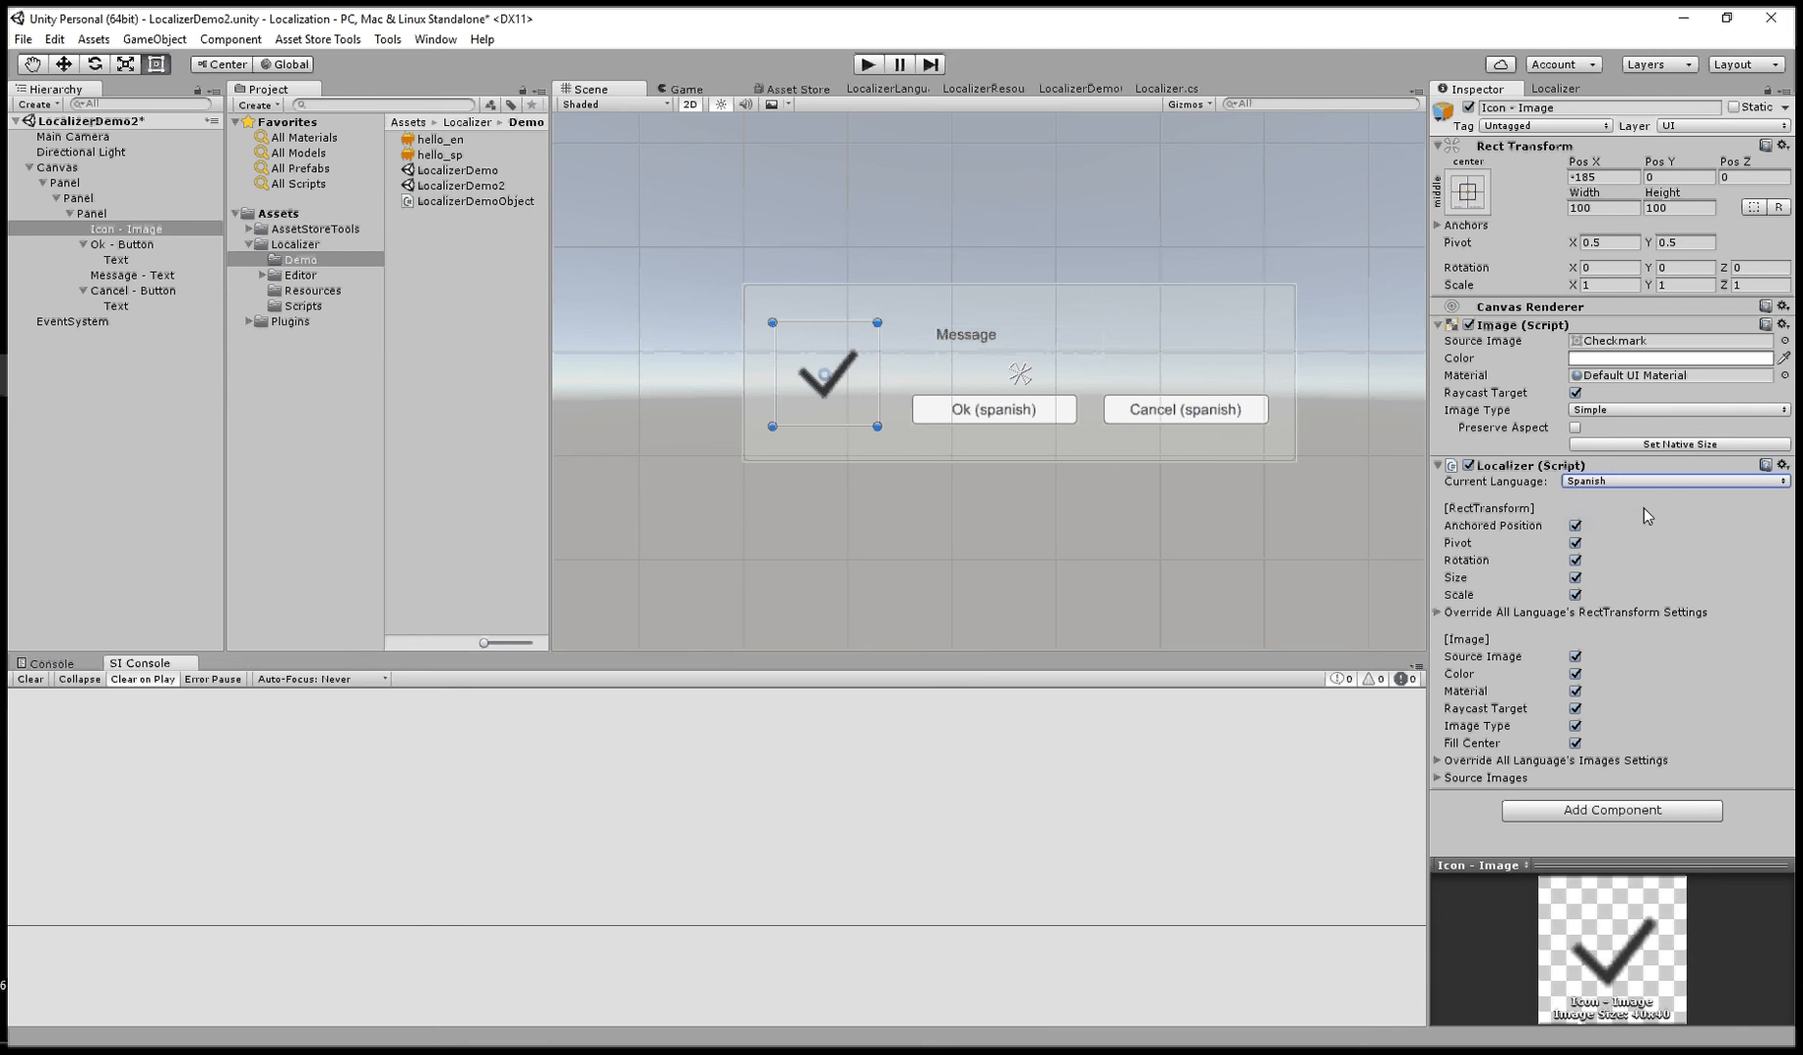
pyautogui.click(1645, 481)
pyautogui.click(1653, 499)
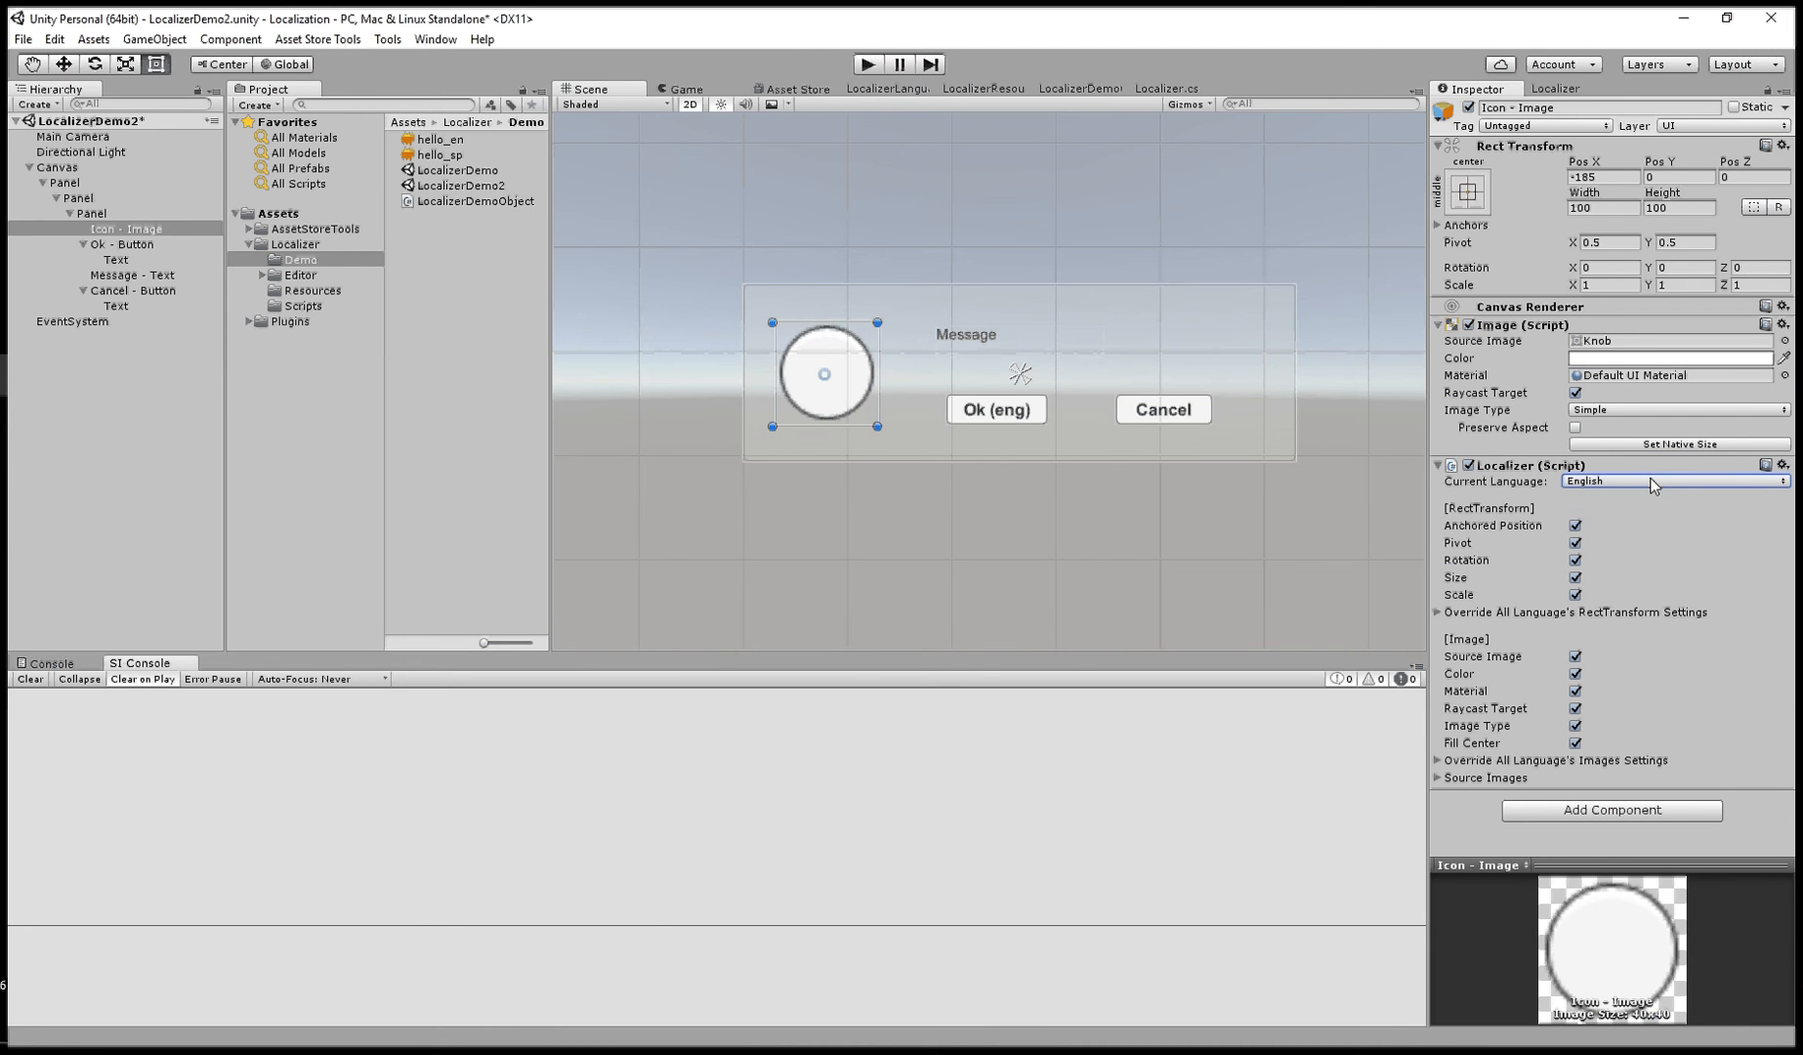
pyautogui.click(1653, 480)
pyautogui.click(1651, 523)
pyautogui.click(1648, 501)
# - Enlarge the Message text's English box to about 307 wide and 45 high, keeping its upper-left corner in place
pyautogui.click(115, 260)
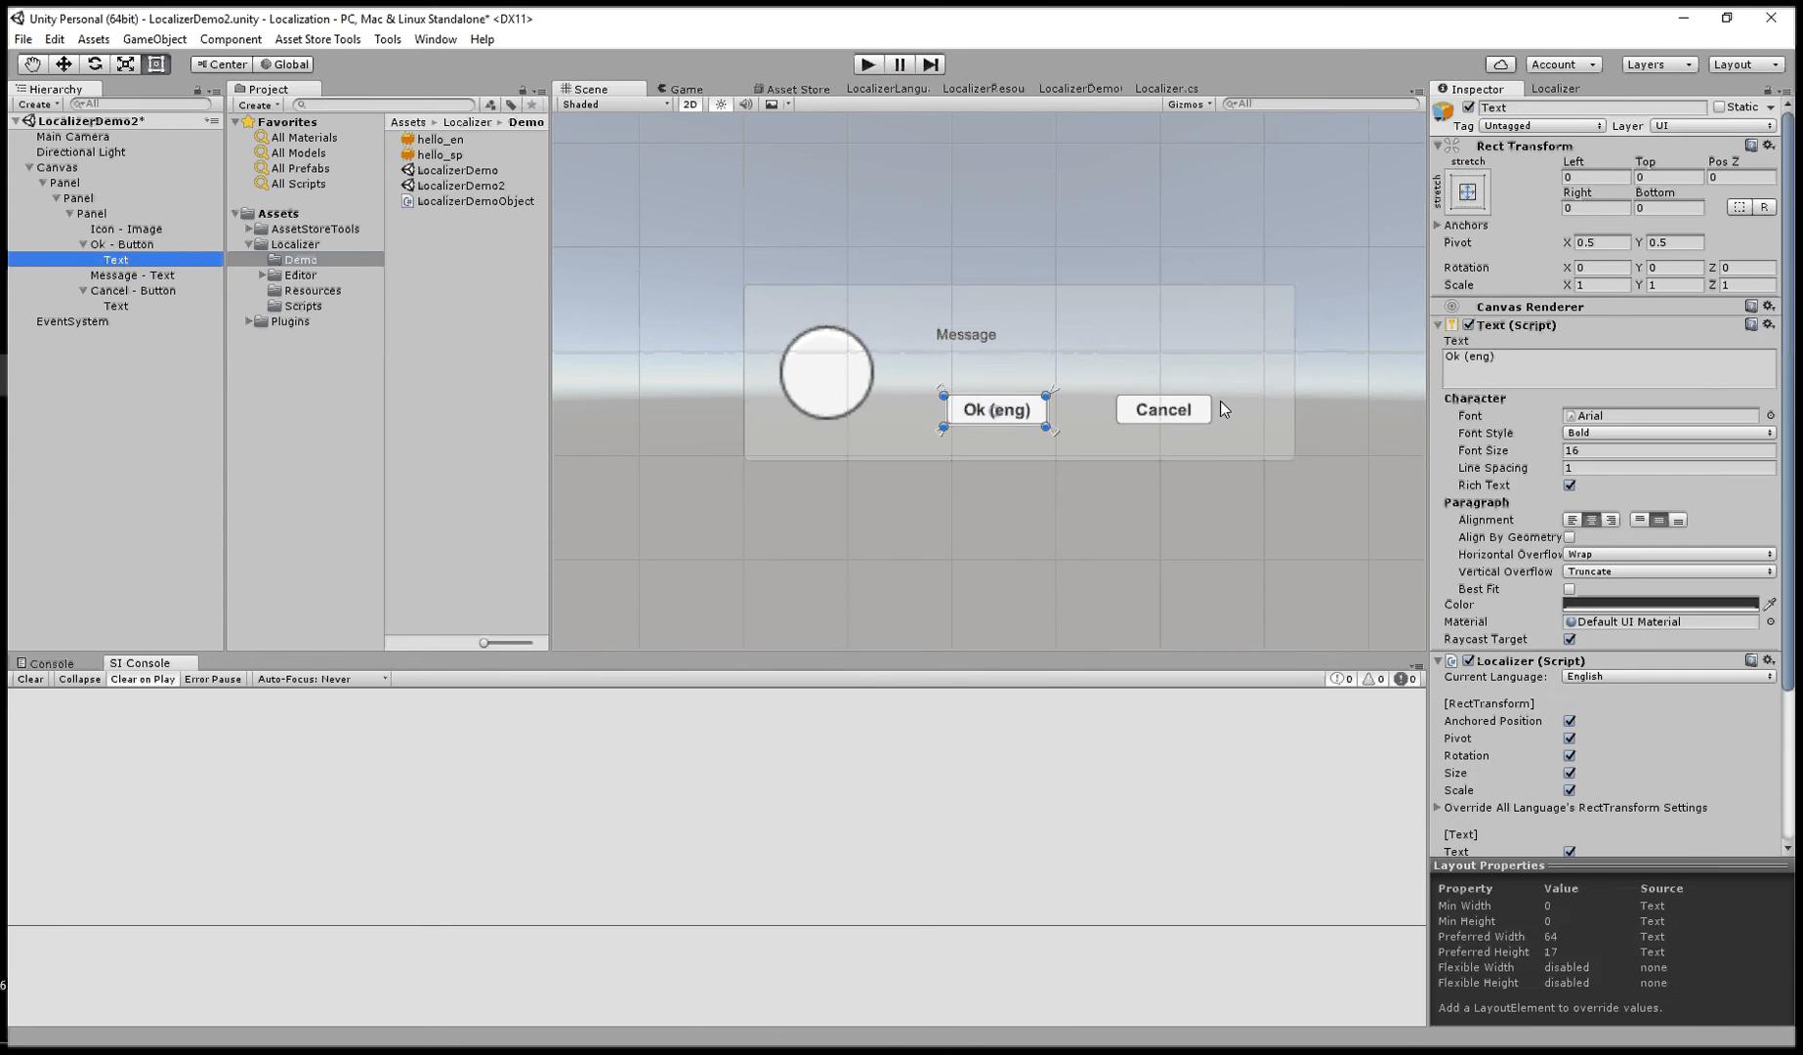
pyautogui.click(959, 340)
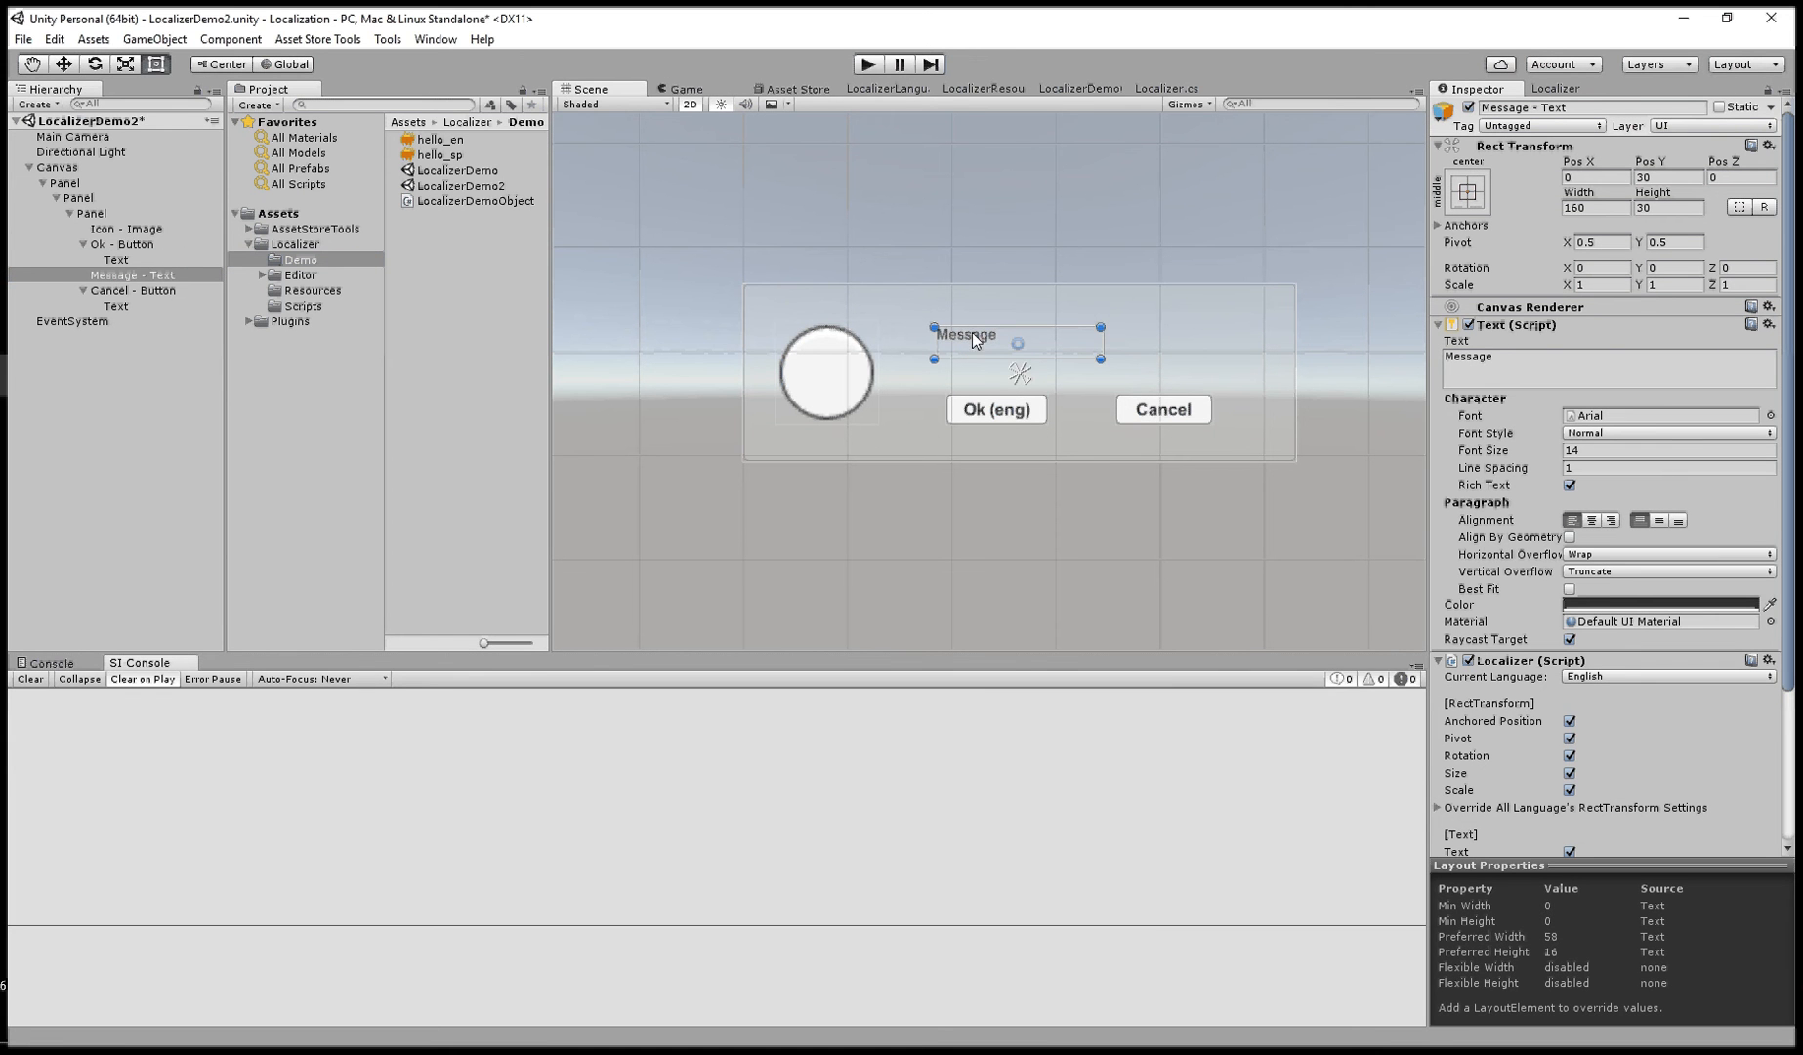
pyautogui.moveTo(1100, 358); pyautogui.dragTo(1256, 374)
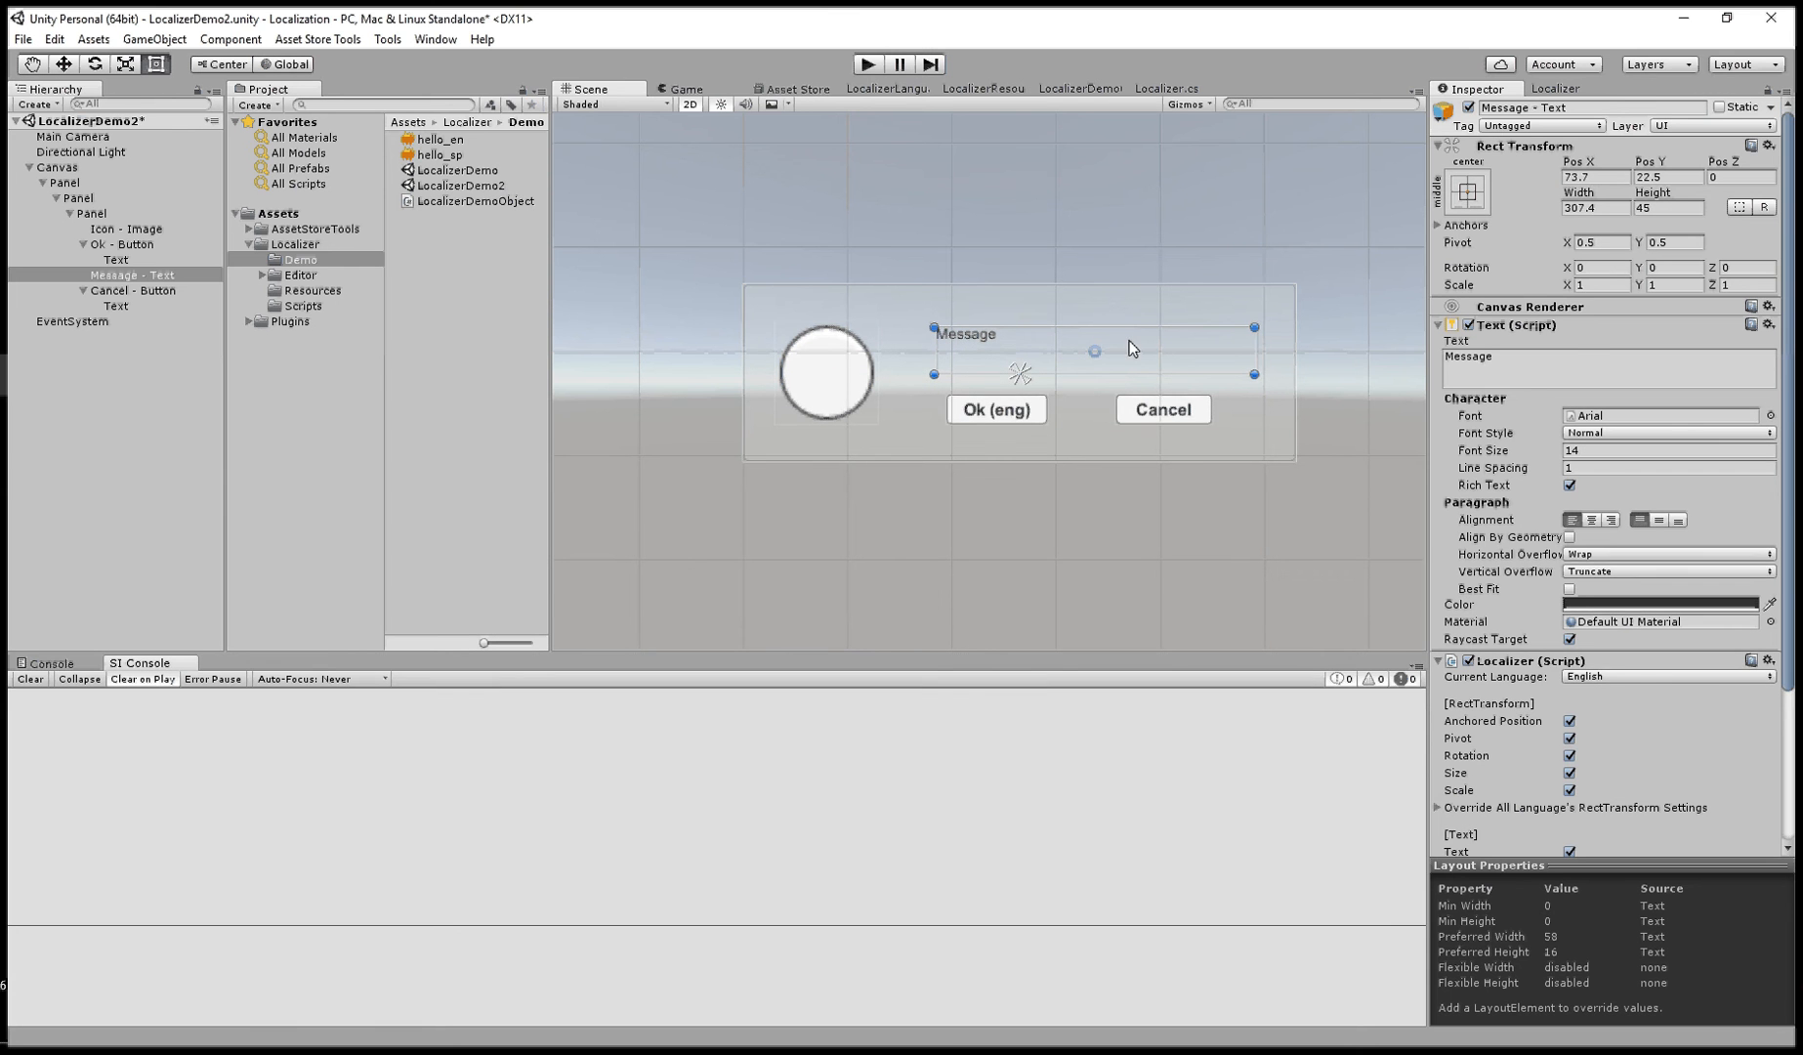
# - Change the Message object's English text to "Message english"
pyautogui.scroll(-4, 1527, 549)
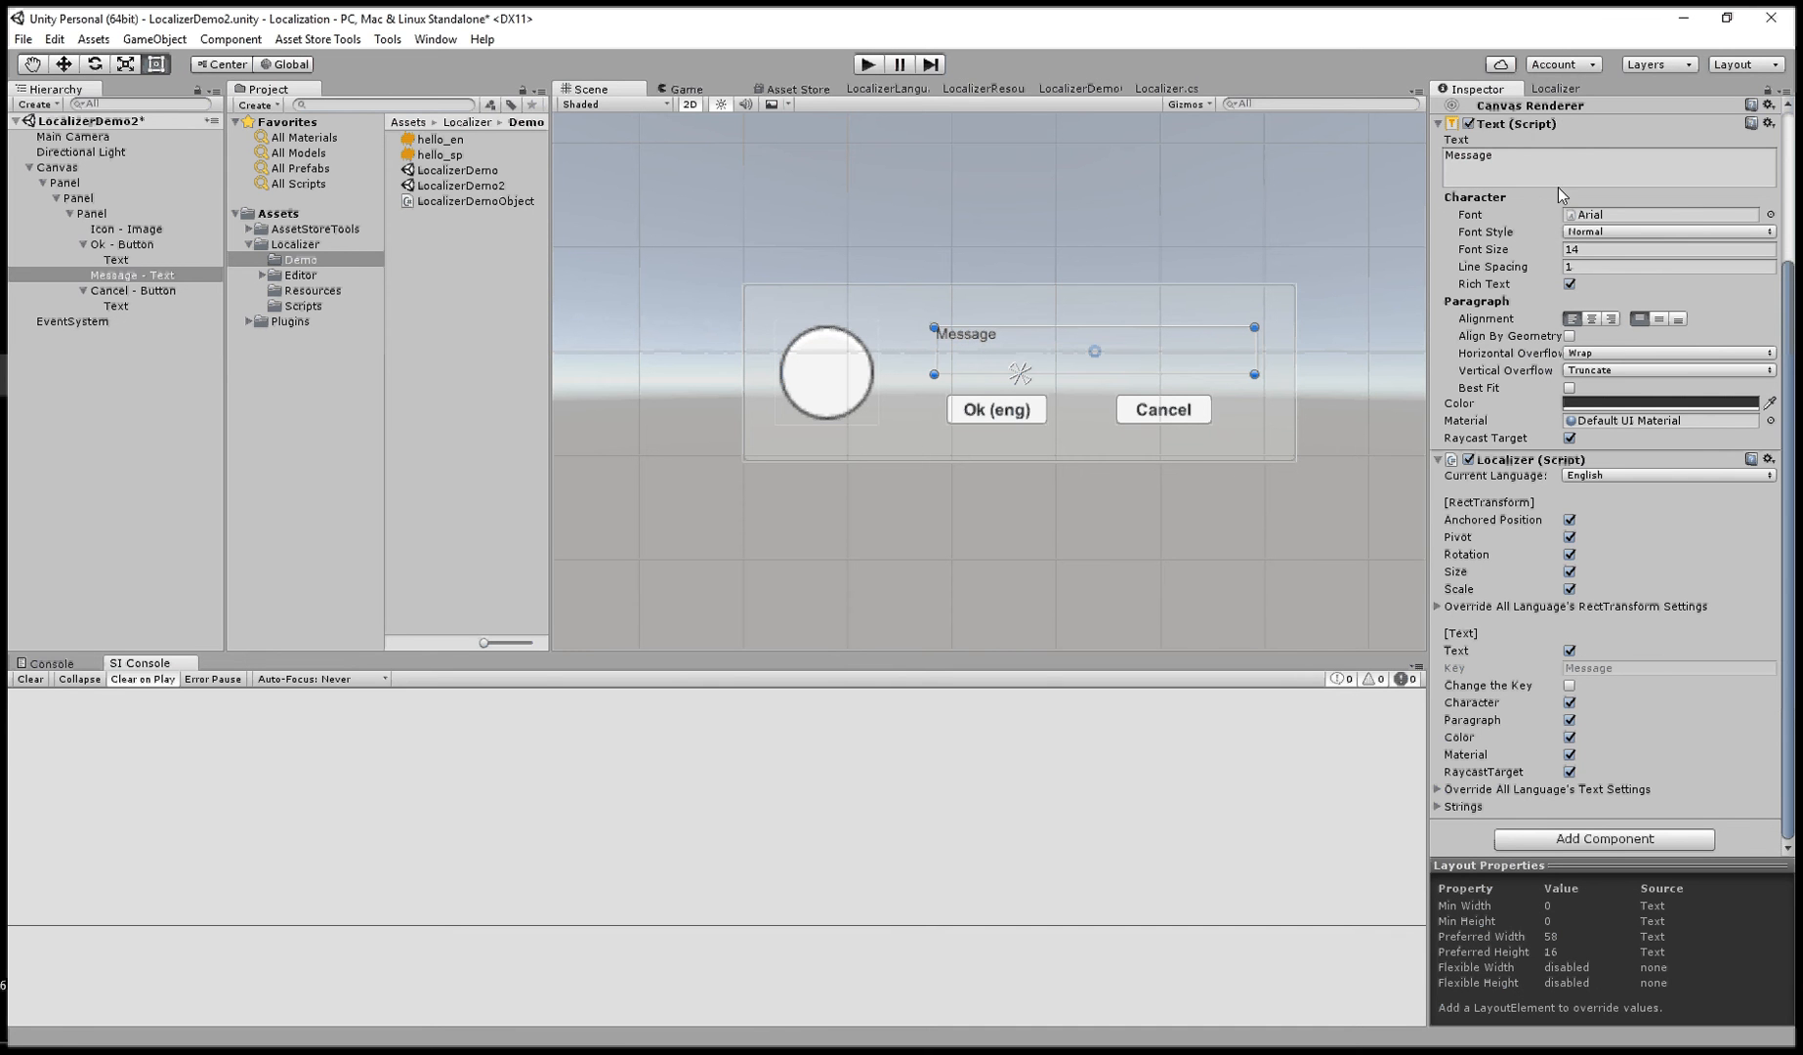
pyautogui.click(1560, 157)
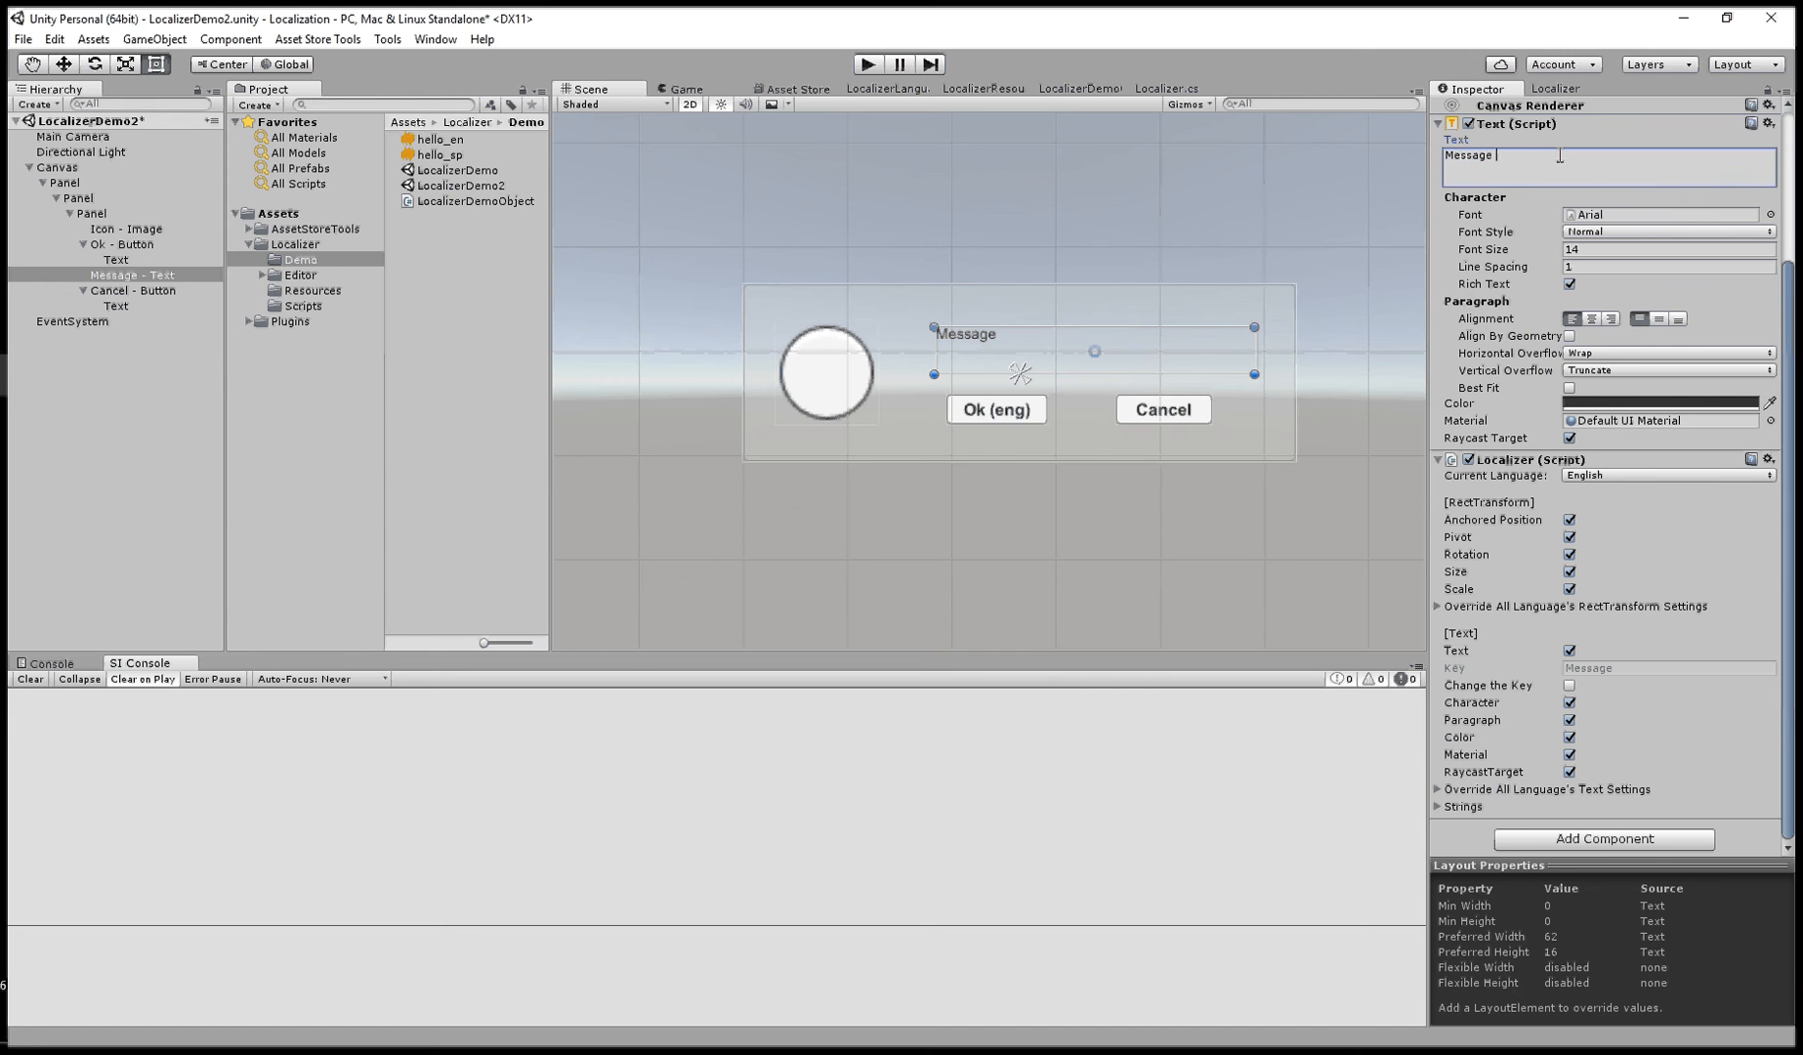
pyautogui.write('english')
# - Switch the Message object's Localizer current language to Spanish and change its text to "Message spanish"
pyautogui.click(1640, 475)
pyautogui.click(1640, 515)
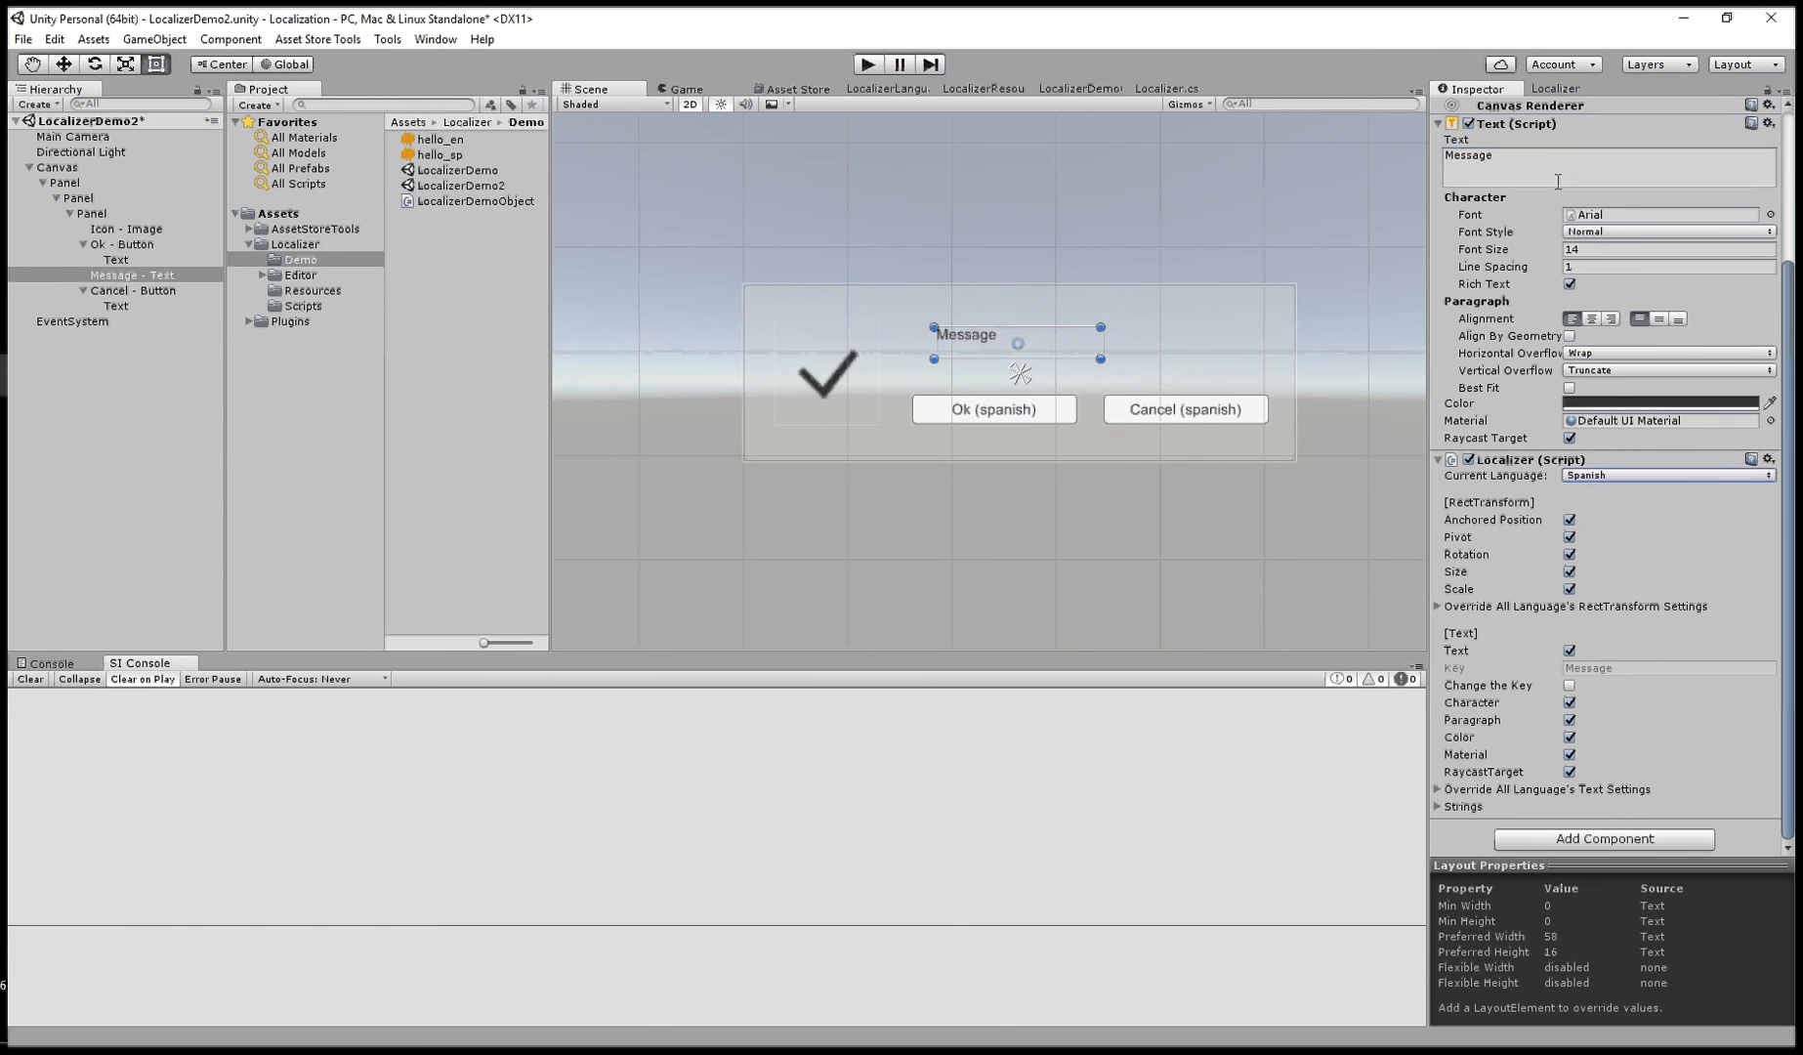
pyautogui.click(1566, 167)
pyautogui.click(1567, 161)
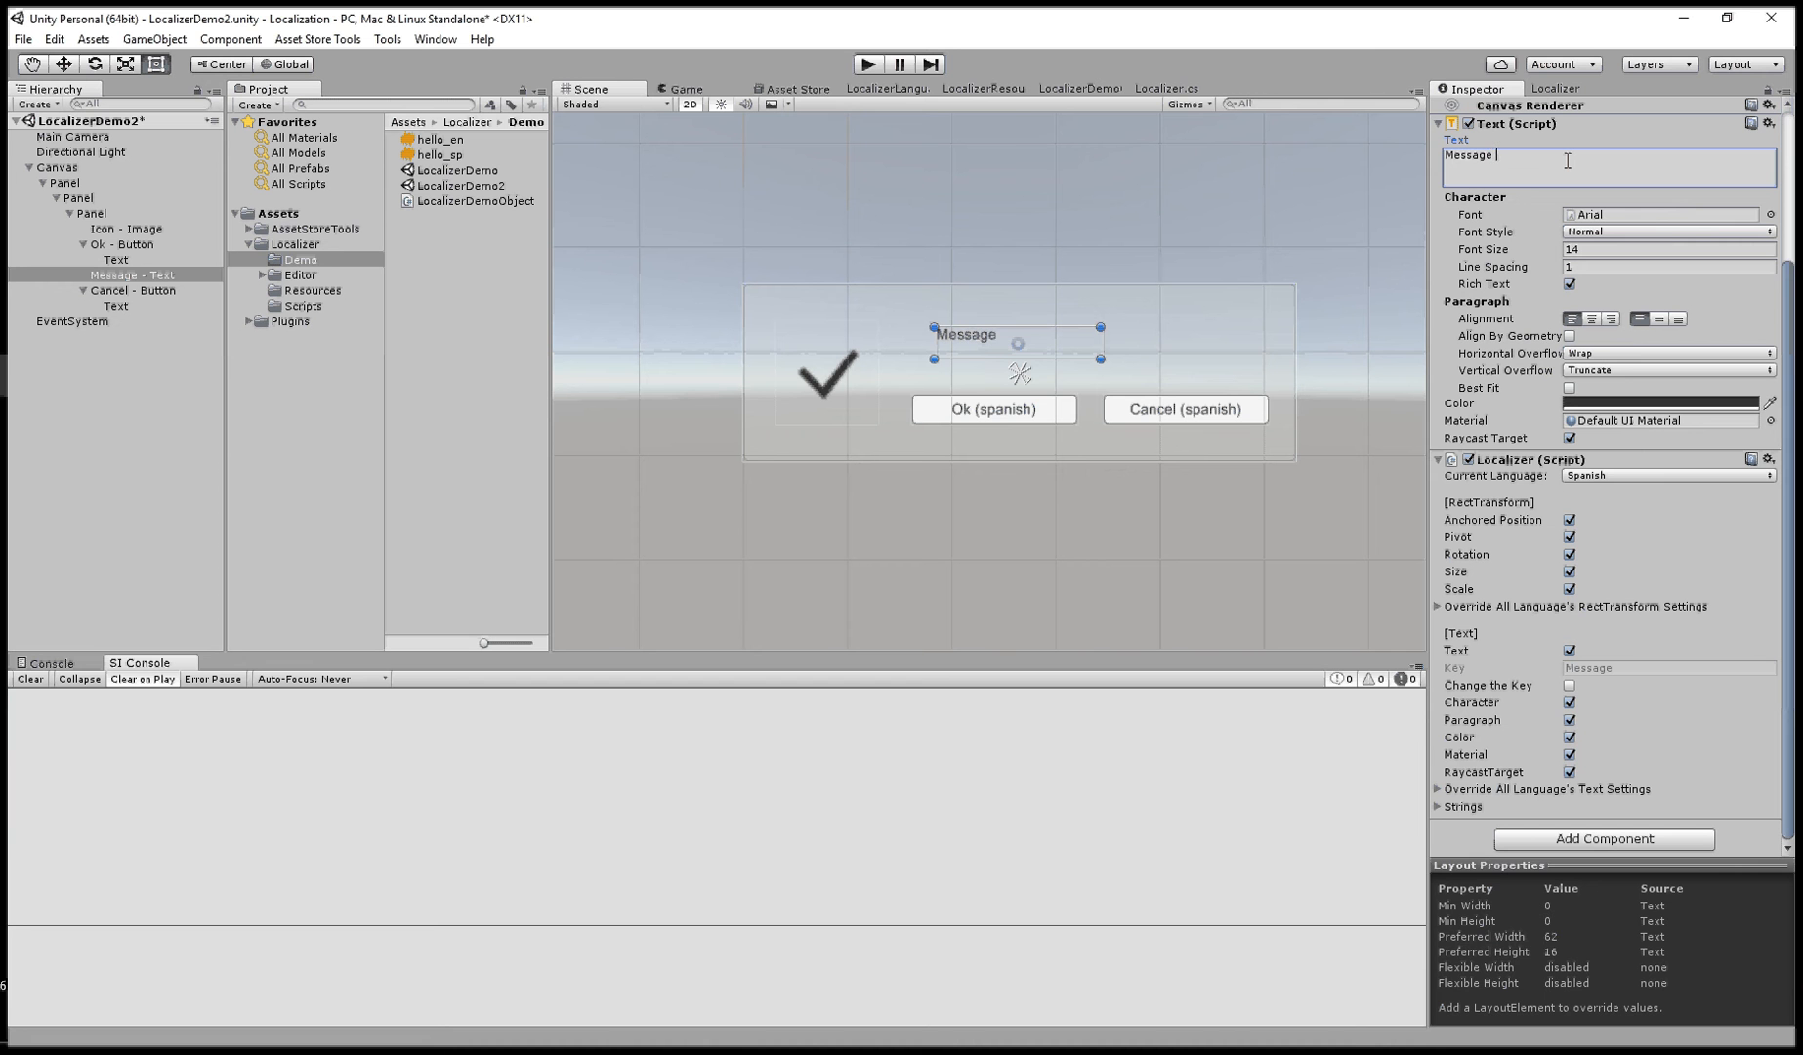
pyautogui.write('spanish')
# - Compare the whole dialog in both languages by switching the Localizer window's current language repeatedly, ending on English
pyautogui.click(1559, 89)
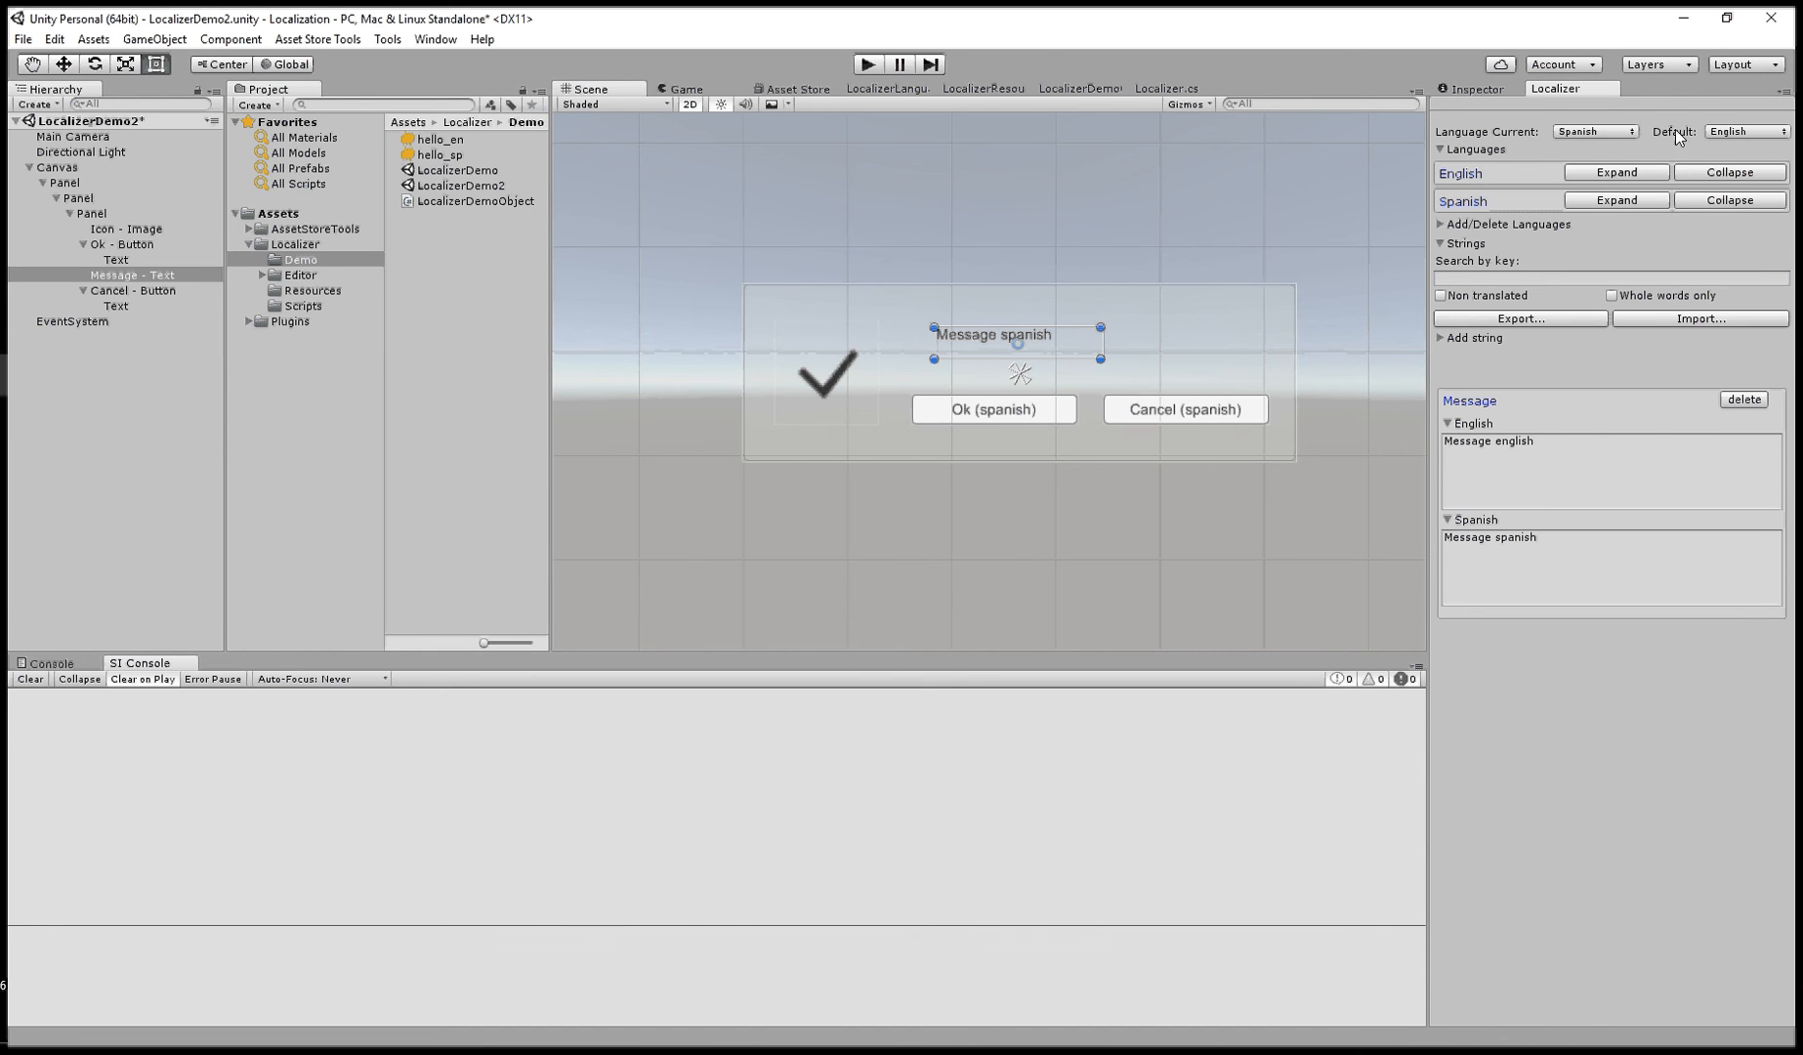
pyautogui.click(1588, 134)
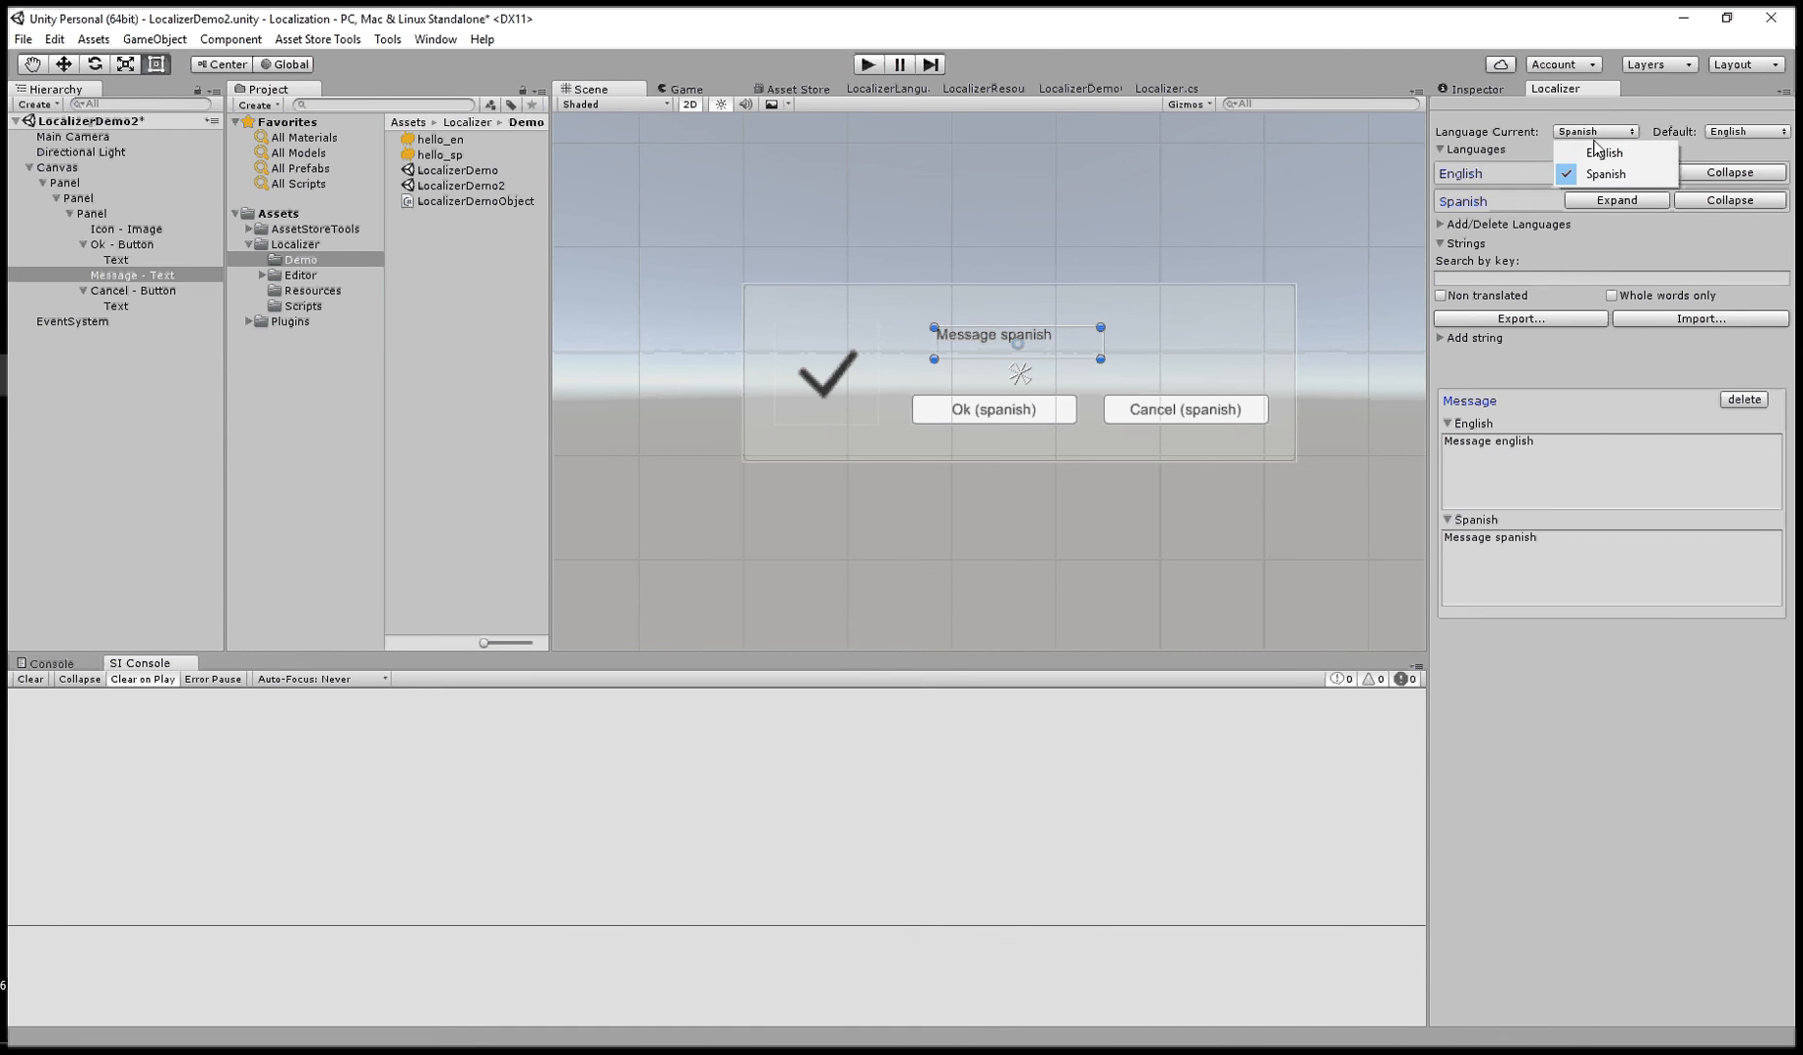
pyautogui.click(1600, 154)
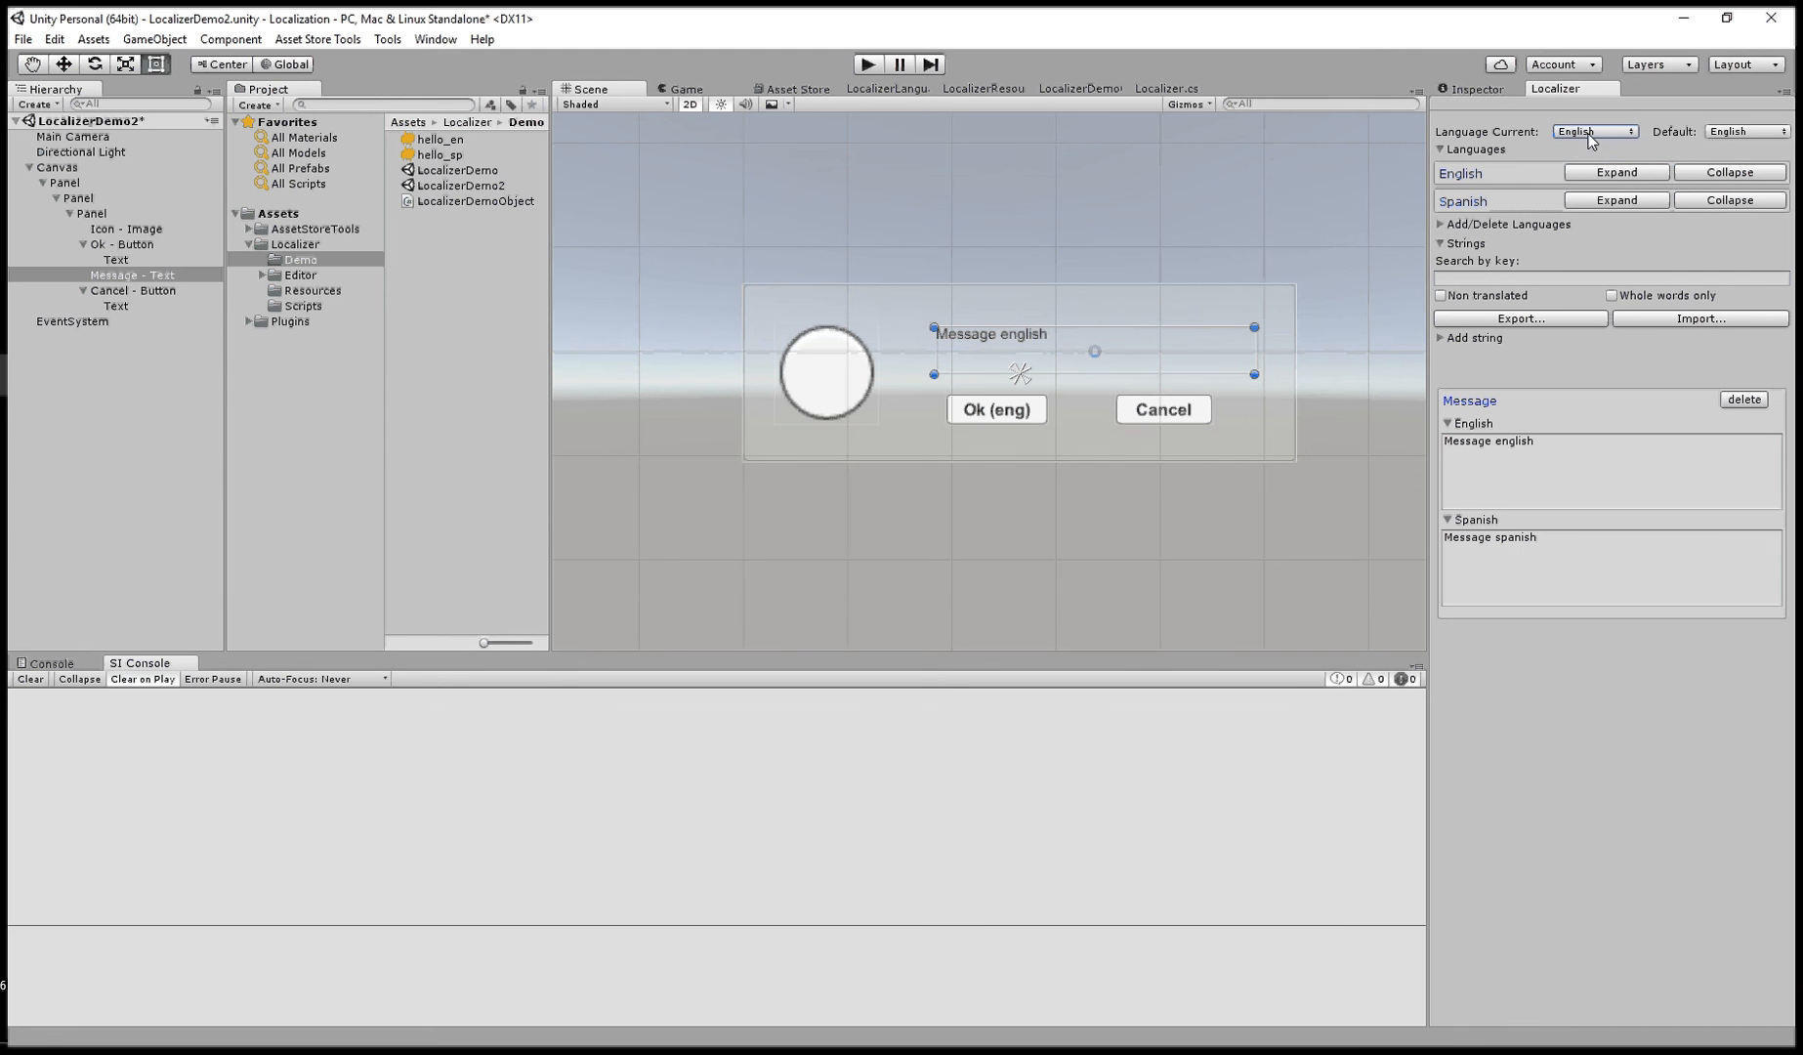
pyautogui.click(1593, 133)
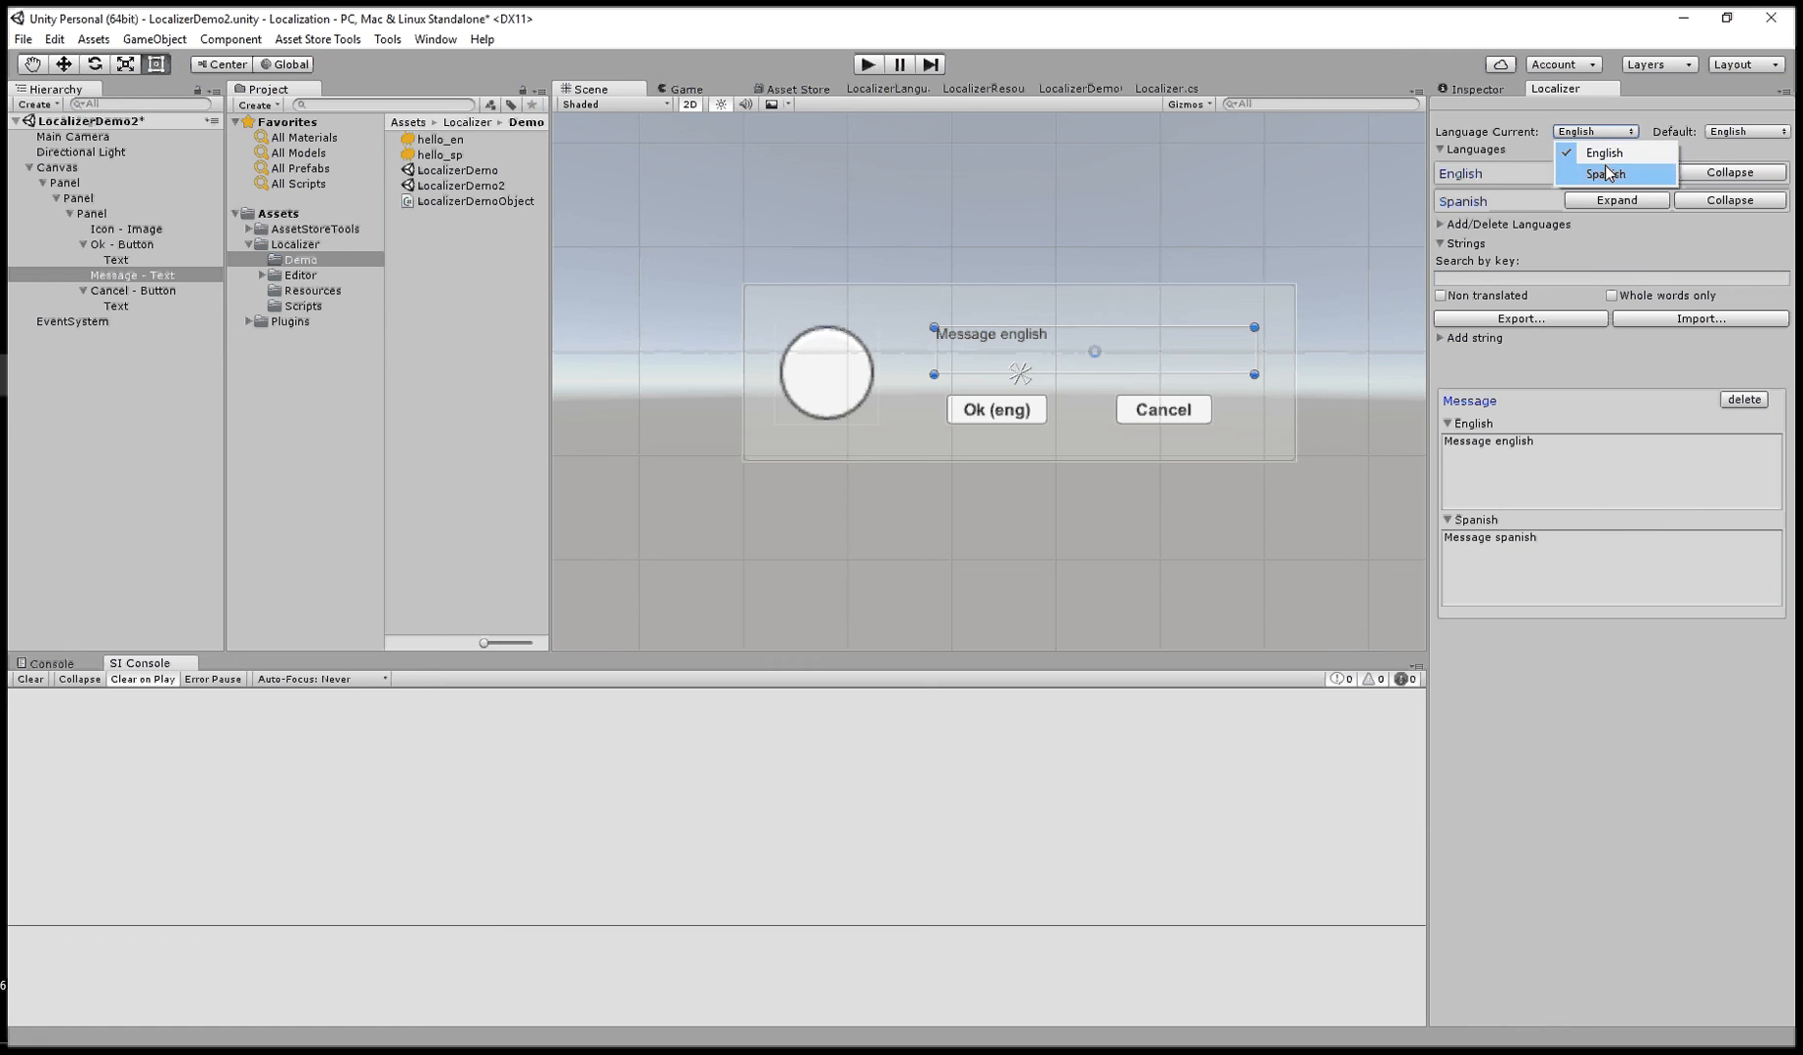
pyautogui.click(1602, 176)
pyautogui.click(1605, 131)
pyautogui.click(1610, 152)
pyautogui.click(1611, 132)
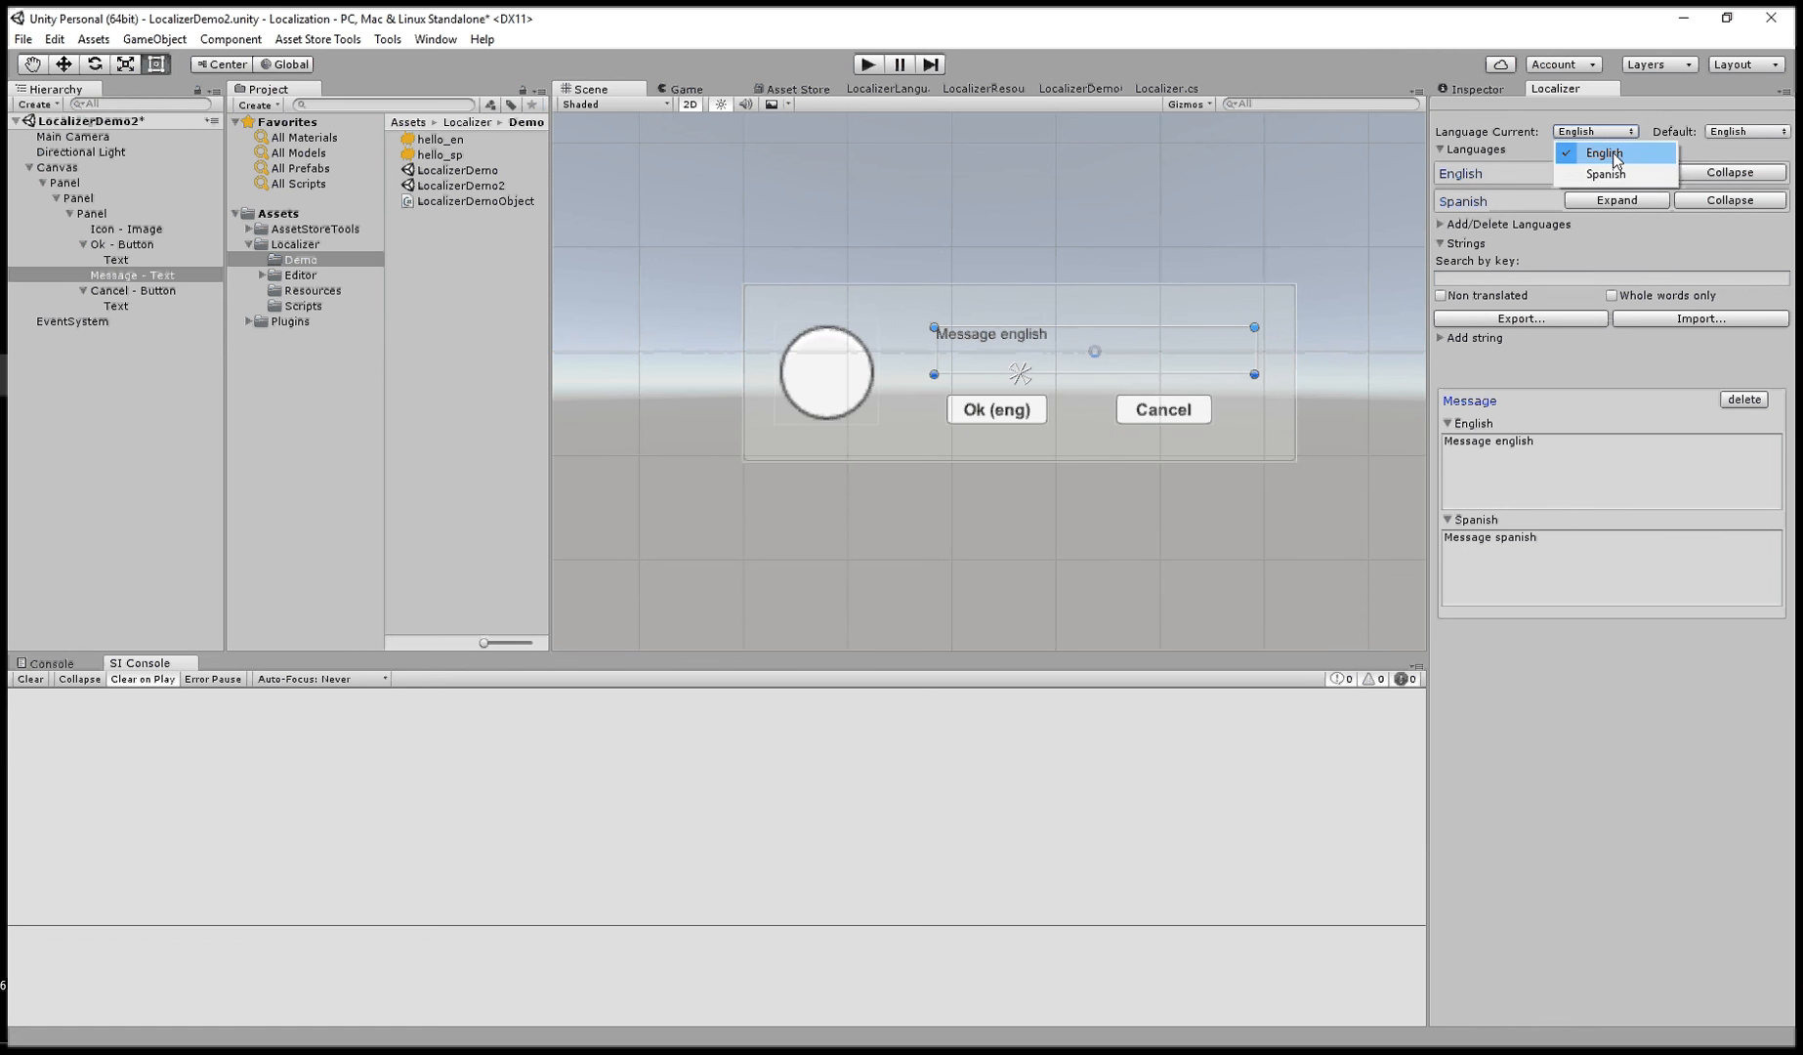
pyautogui.click(1613, 173)
pyautogui.click(1612, 133)
pyautogui.click(1613, 154)
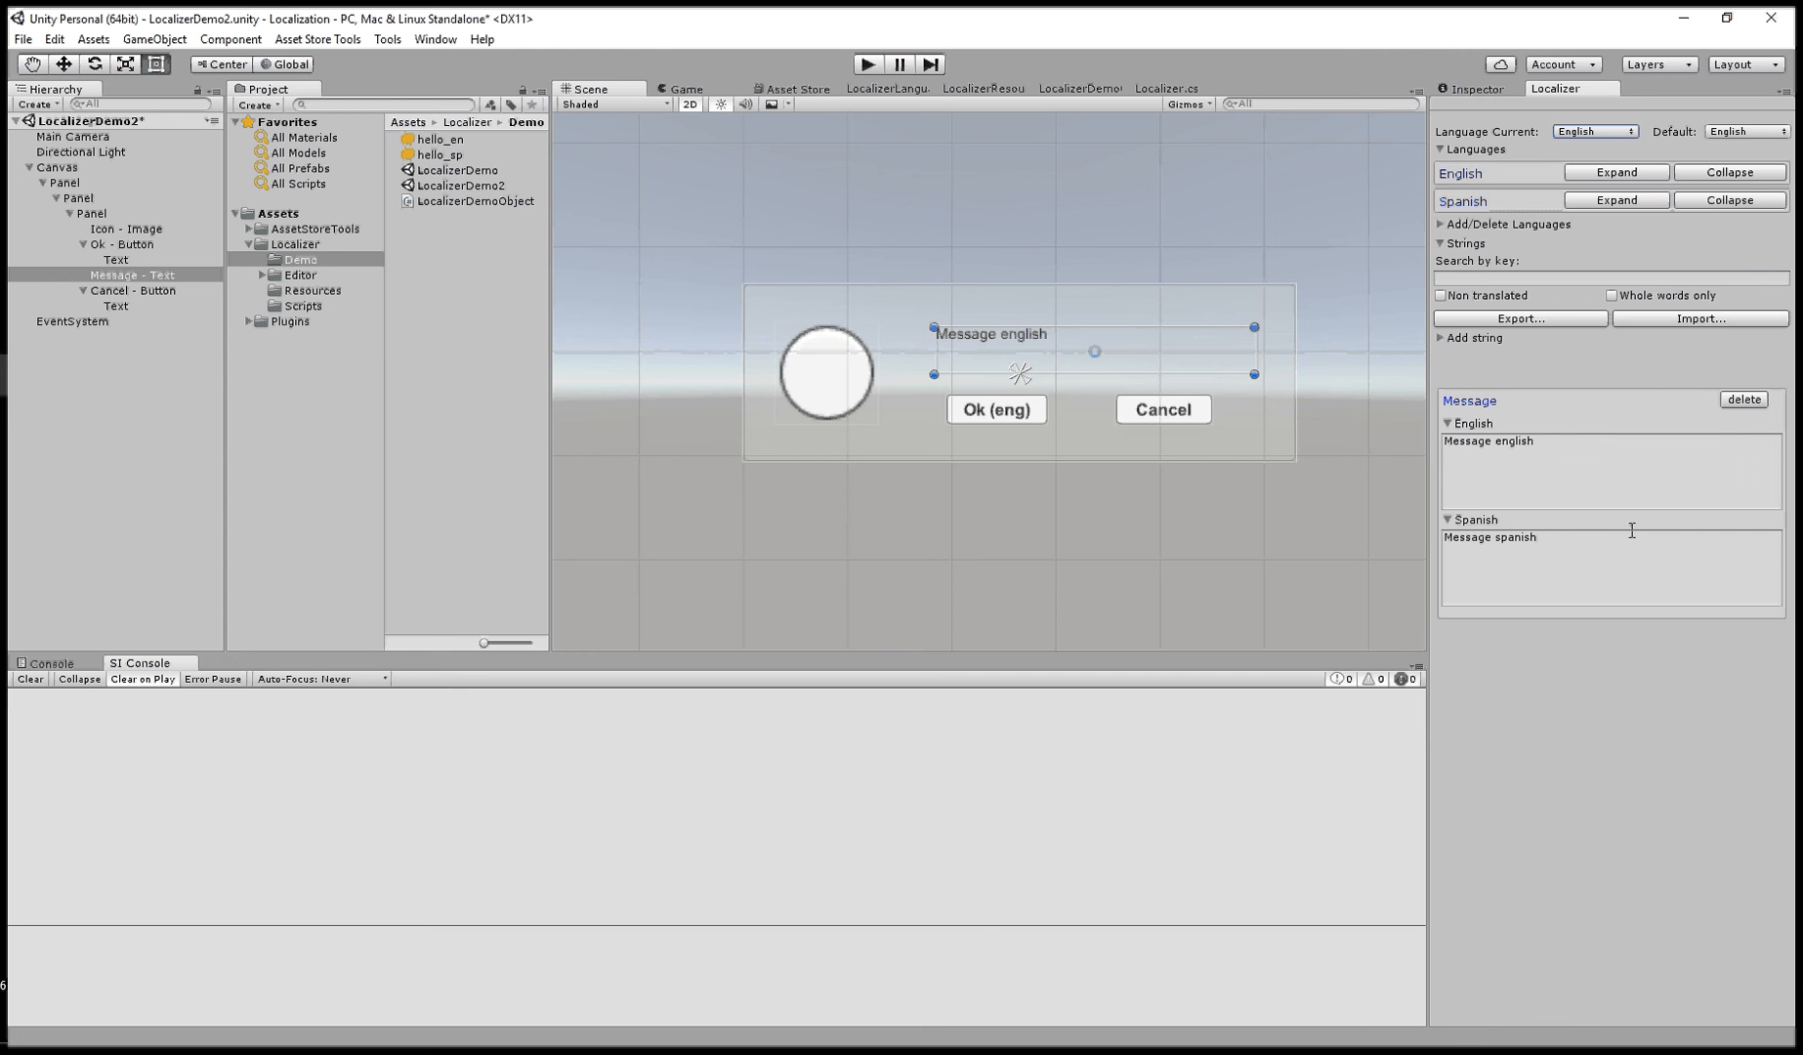
# - Examine the English and Spanish strings that the Localizer window lists for the Message text, the Ok and Cancel buttons and their parent Panel
pyautogui.click(1468, 440)
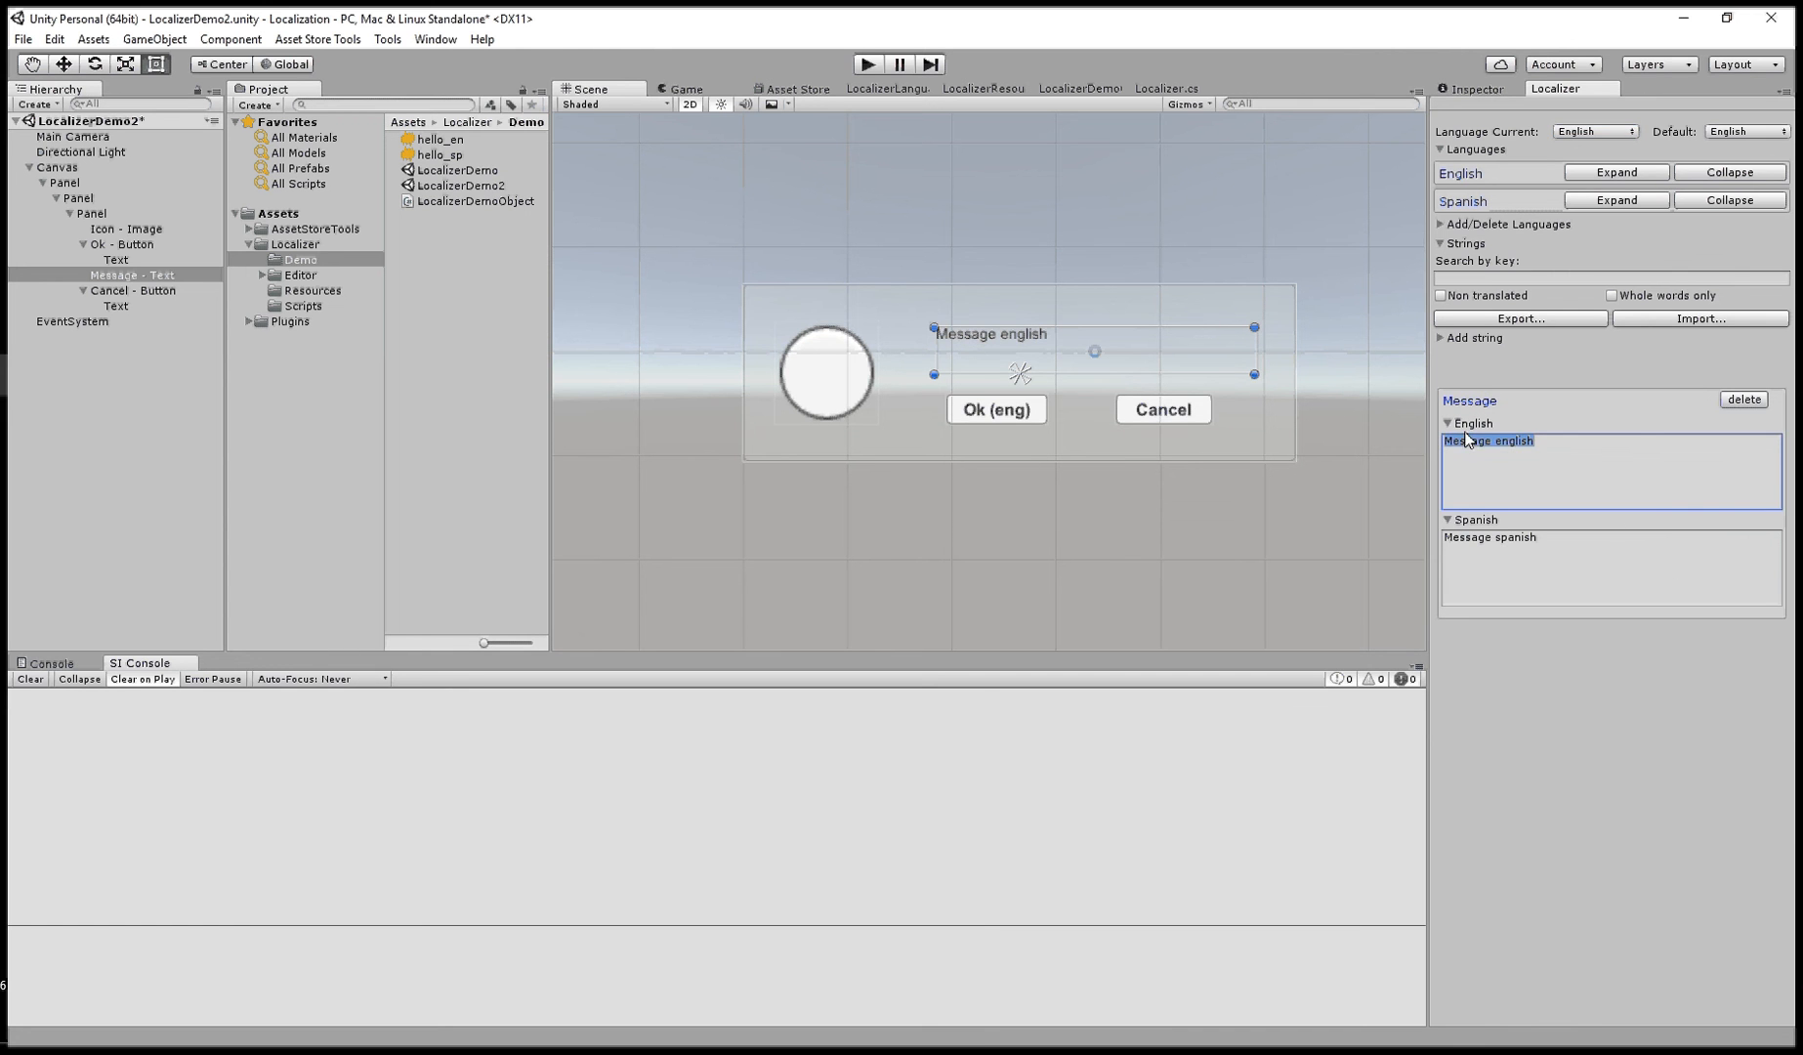
pyautogui.click(1568, 535)
pyautogui.click(1582, 483)
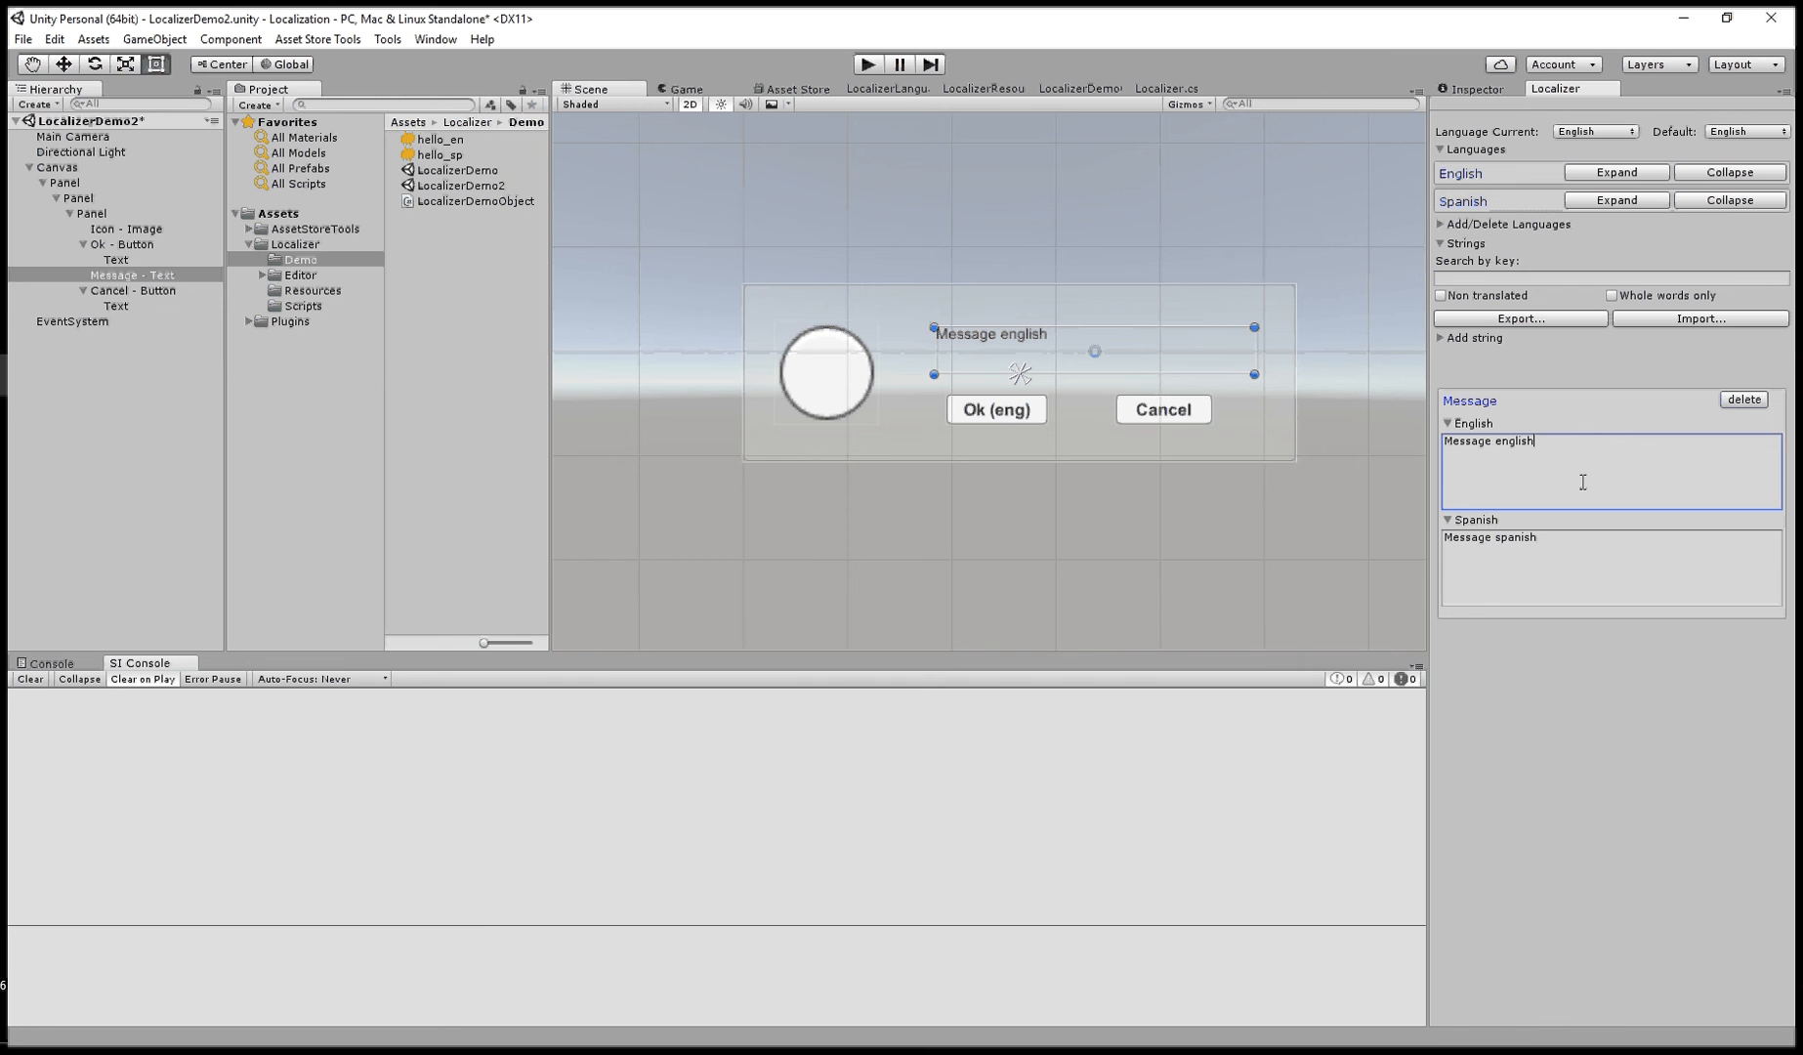
pyautogui.click(1566, 549)
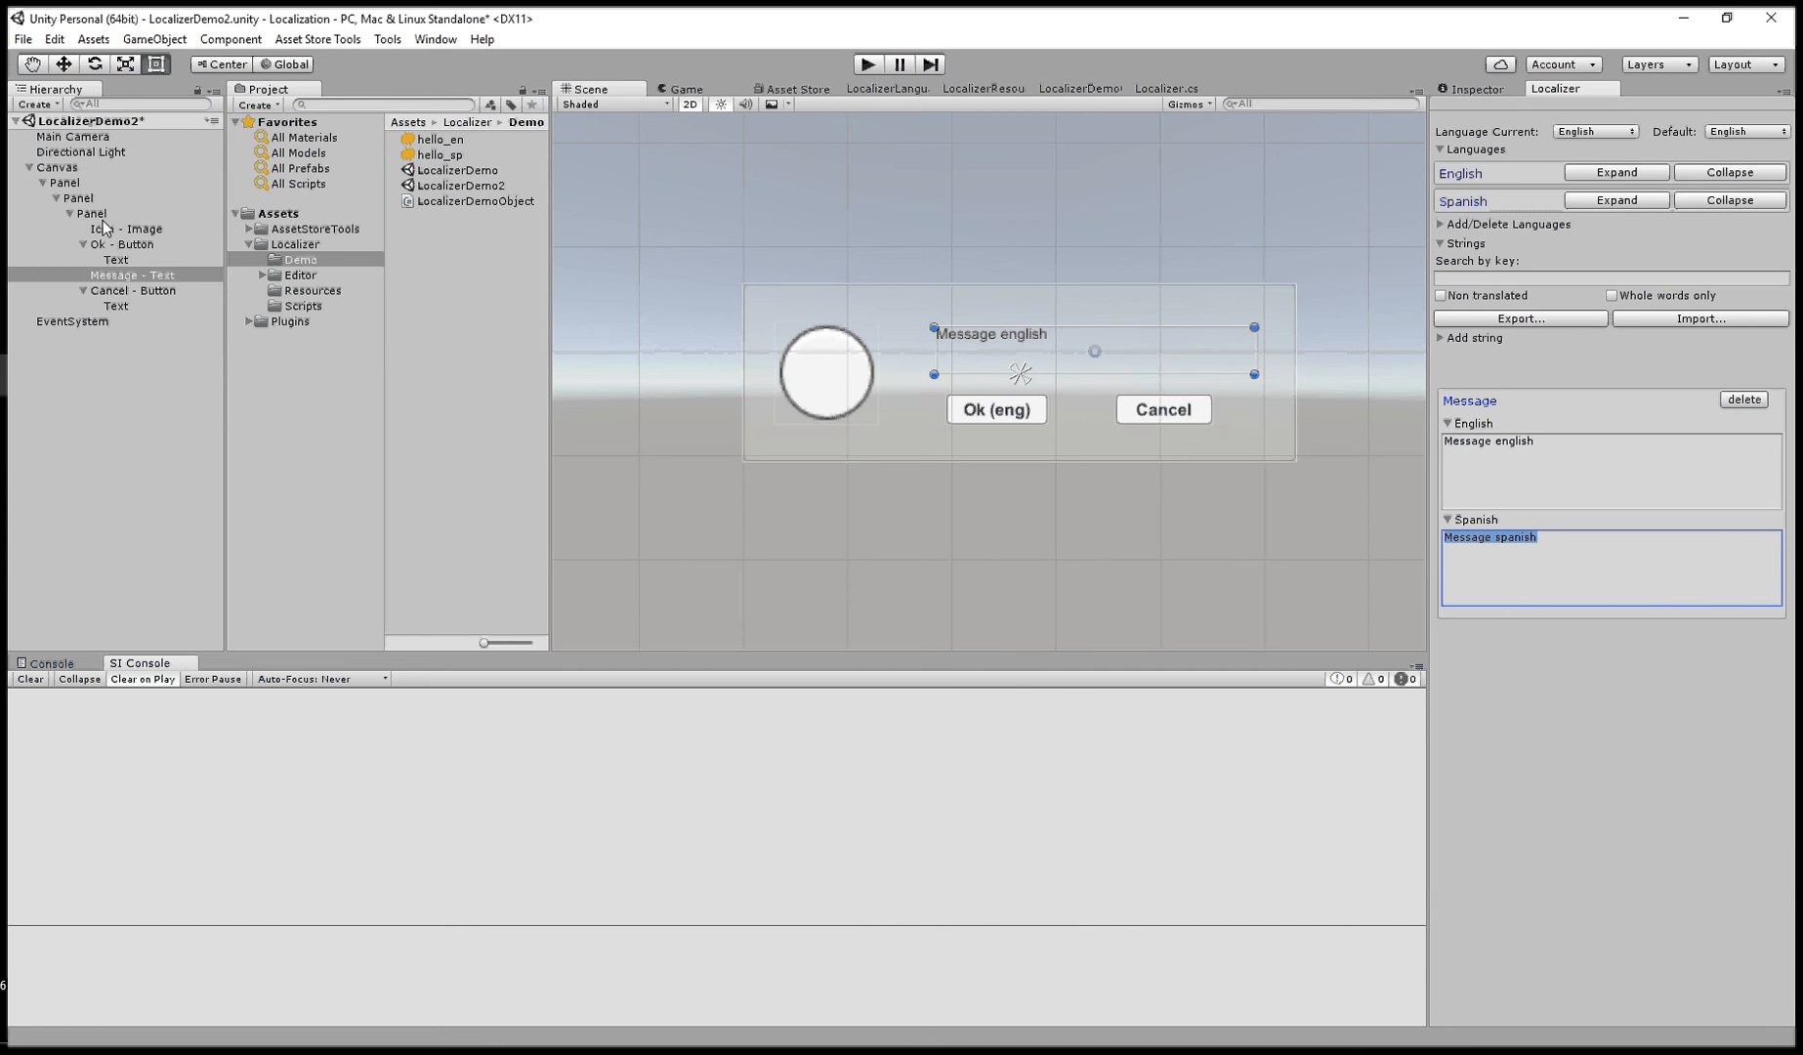
pyautogui.click(90, 215)
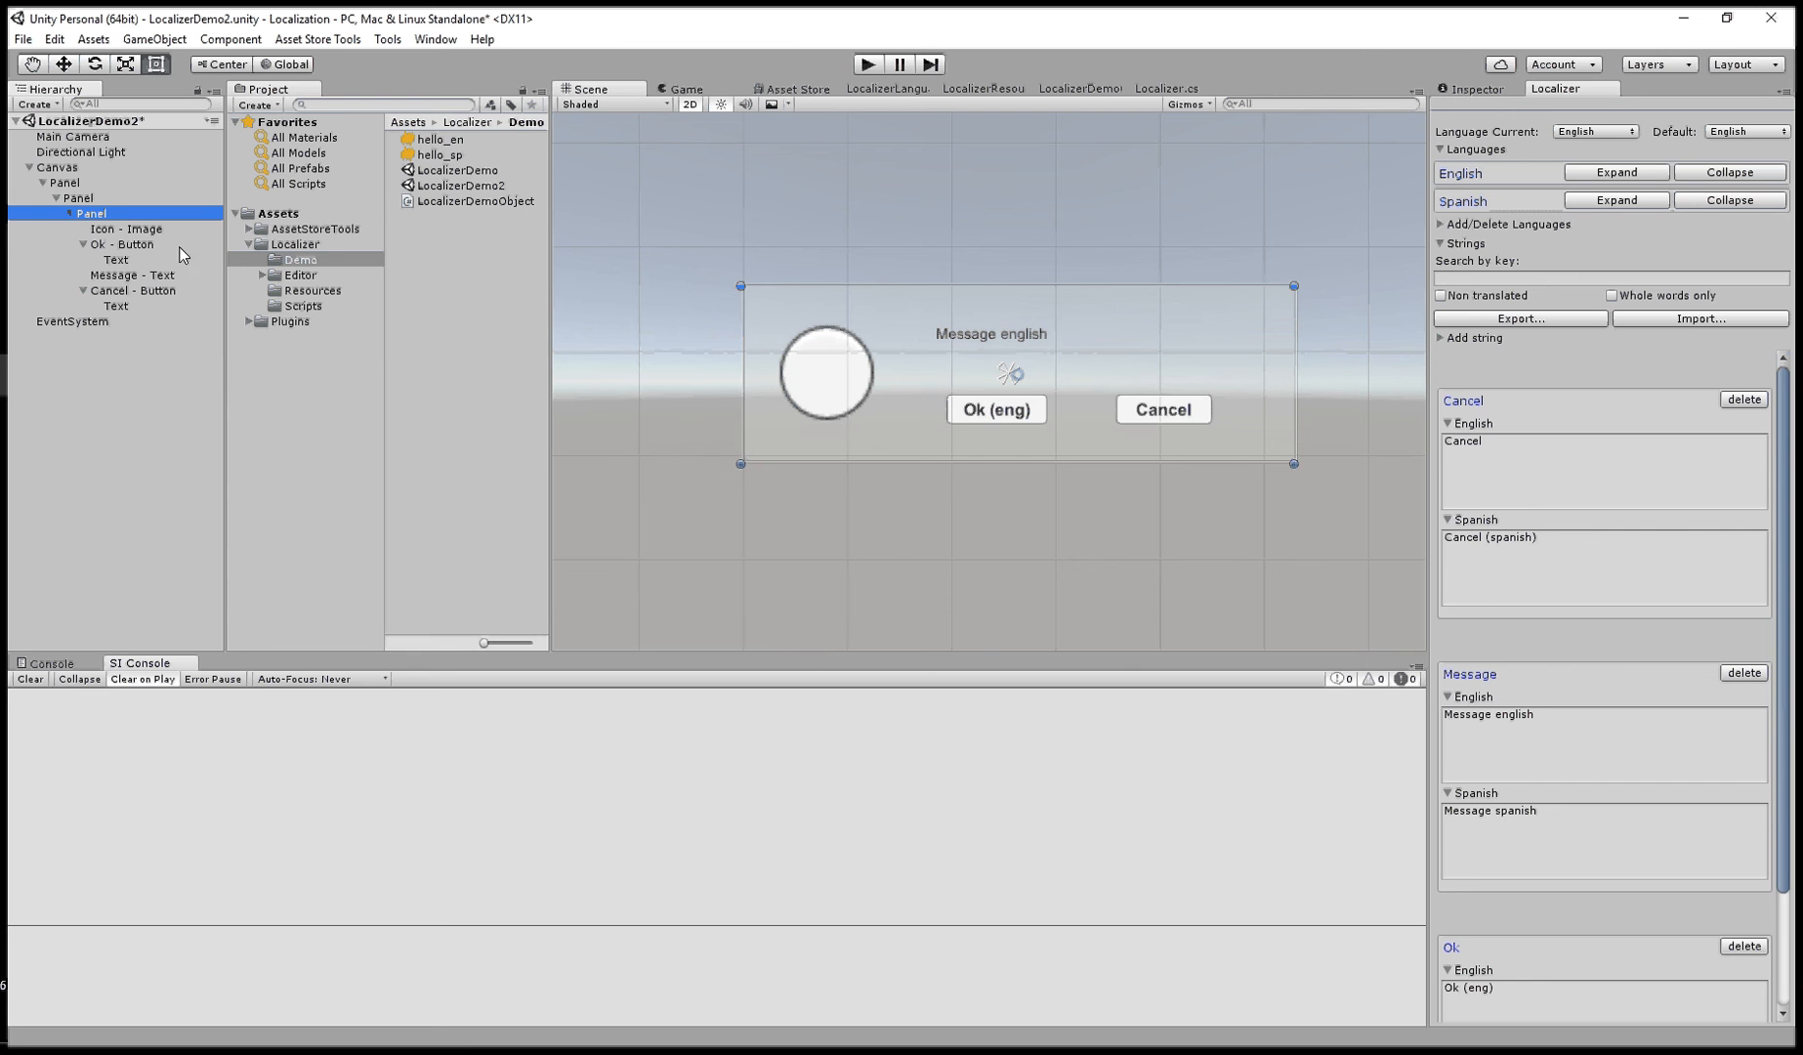
pyautogui.click(137, 246)
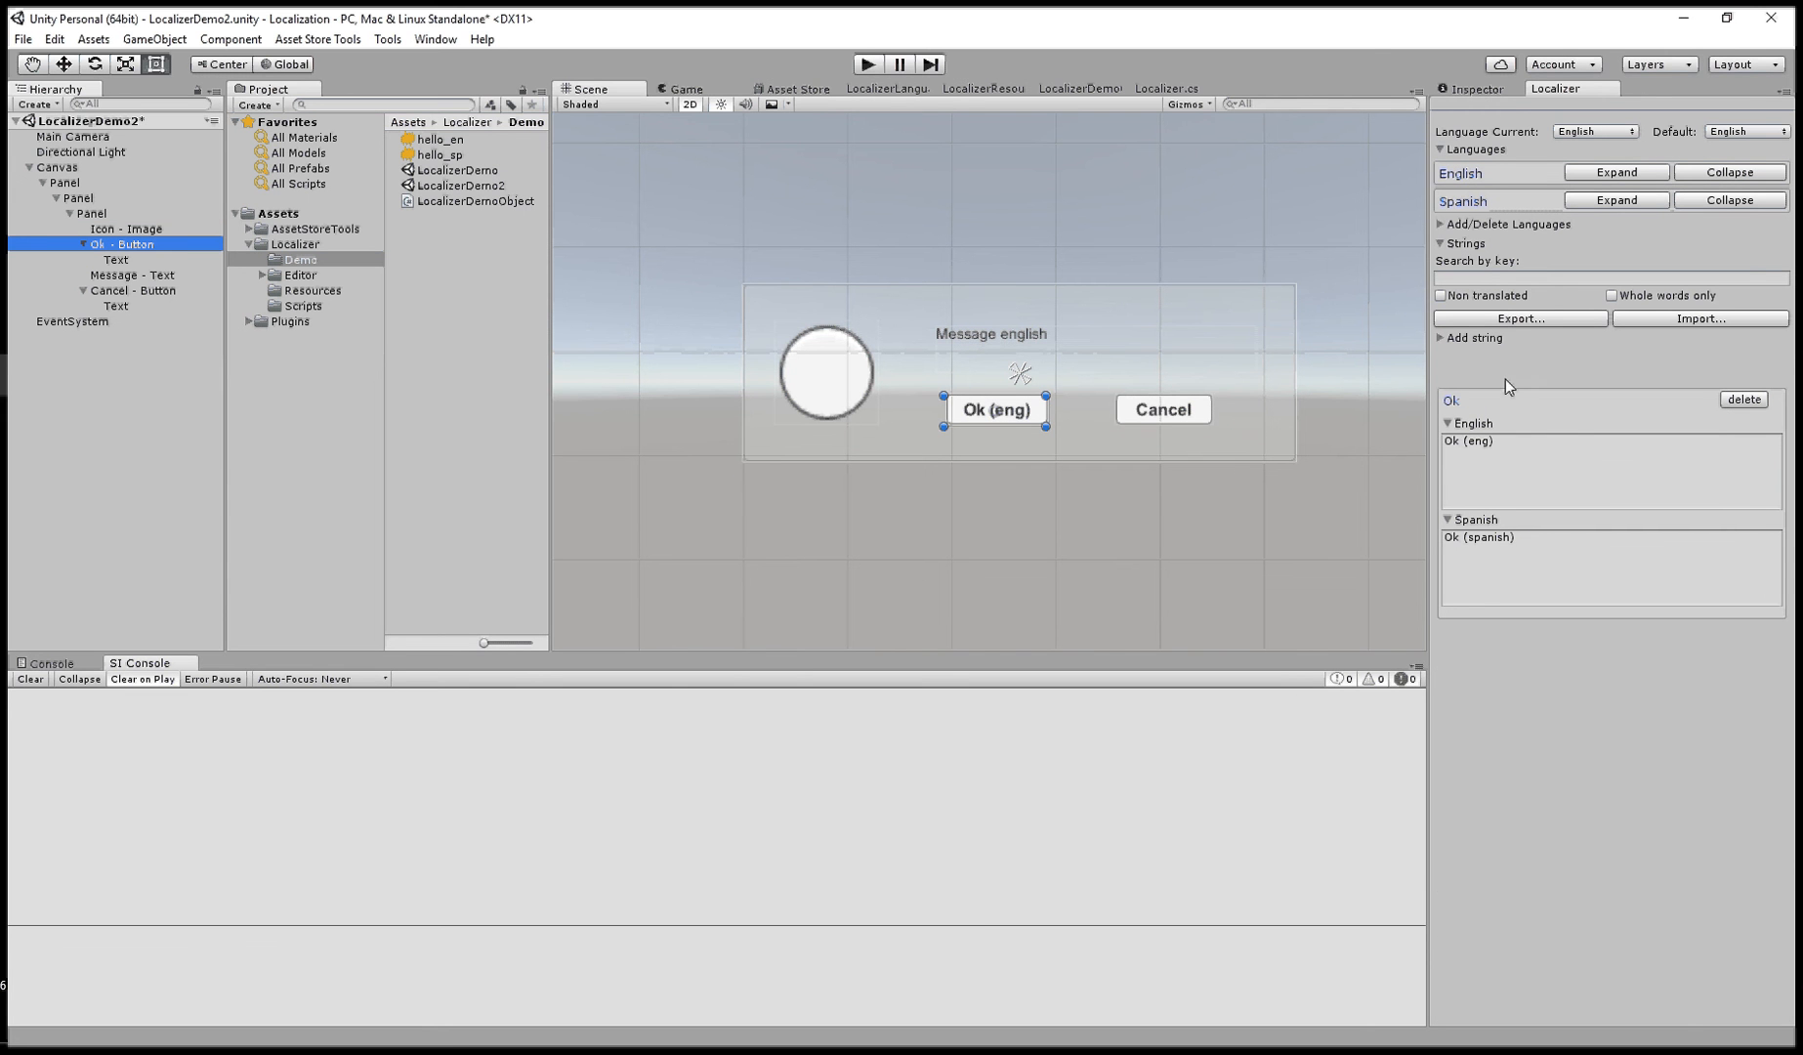
pyautogui.click(132, 292)
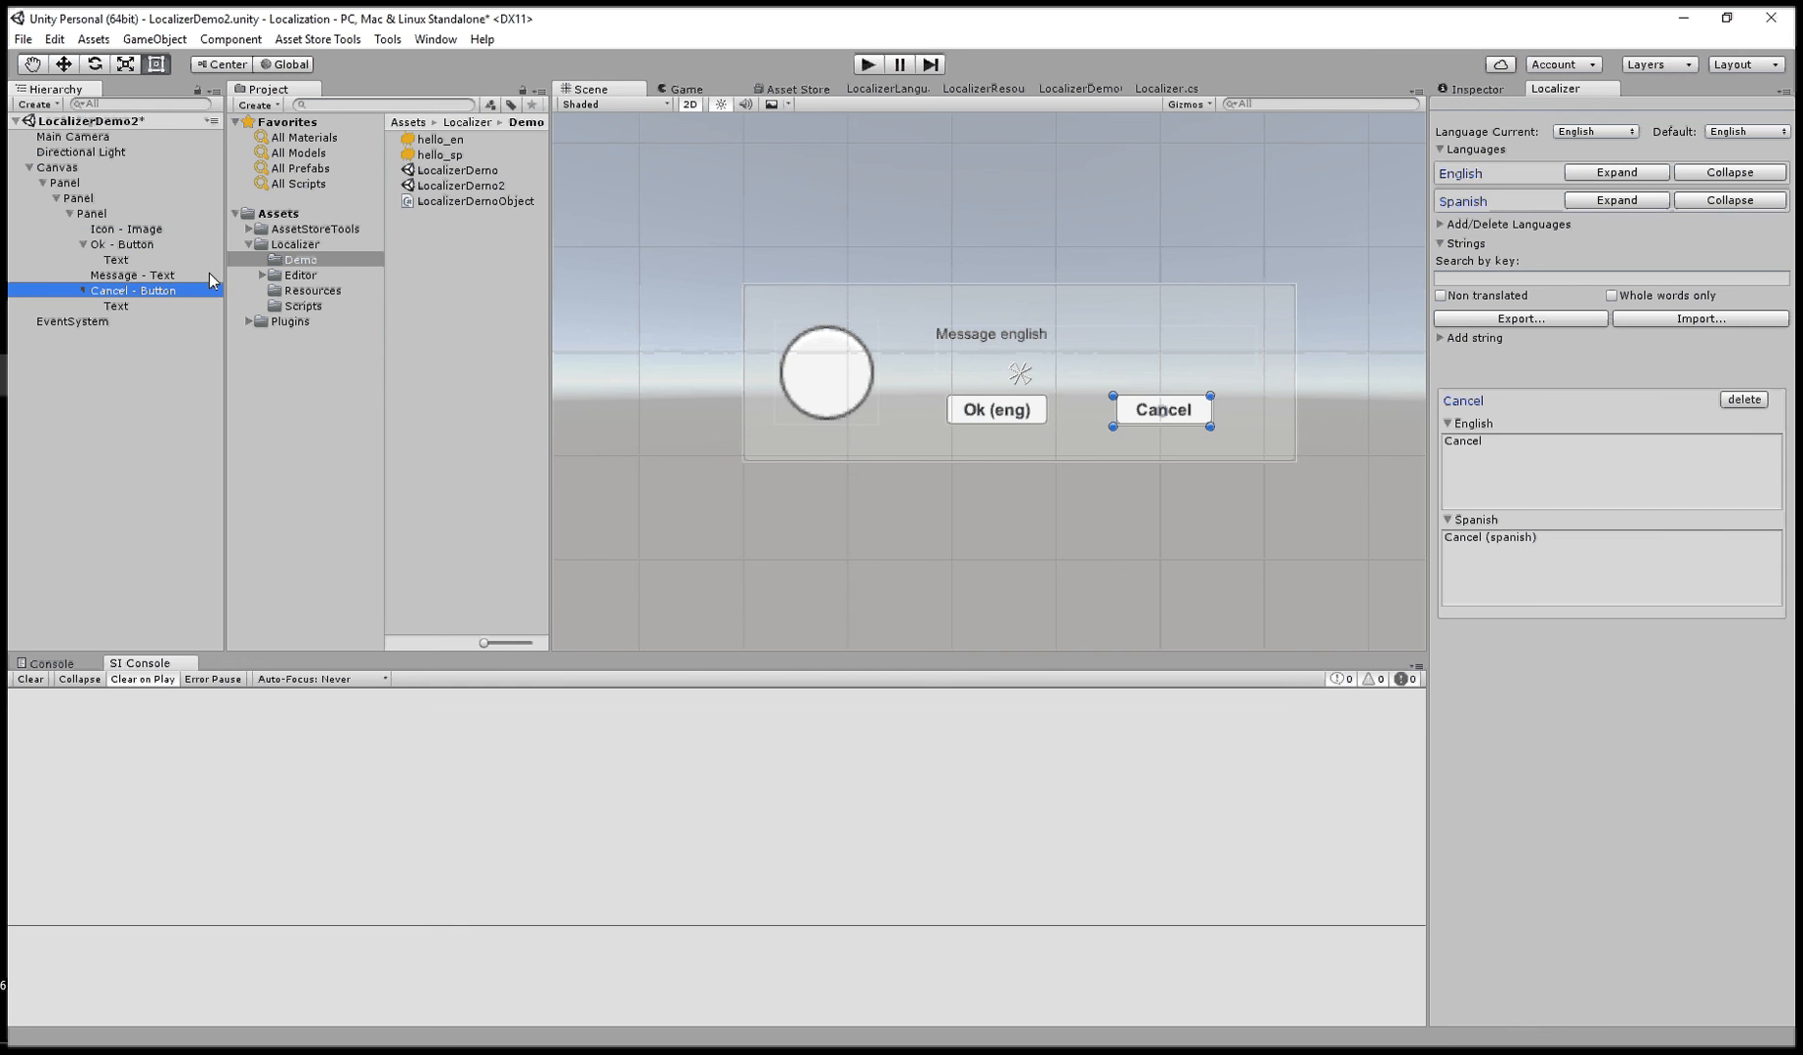
pyautogui.click(107, 213)
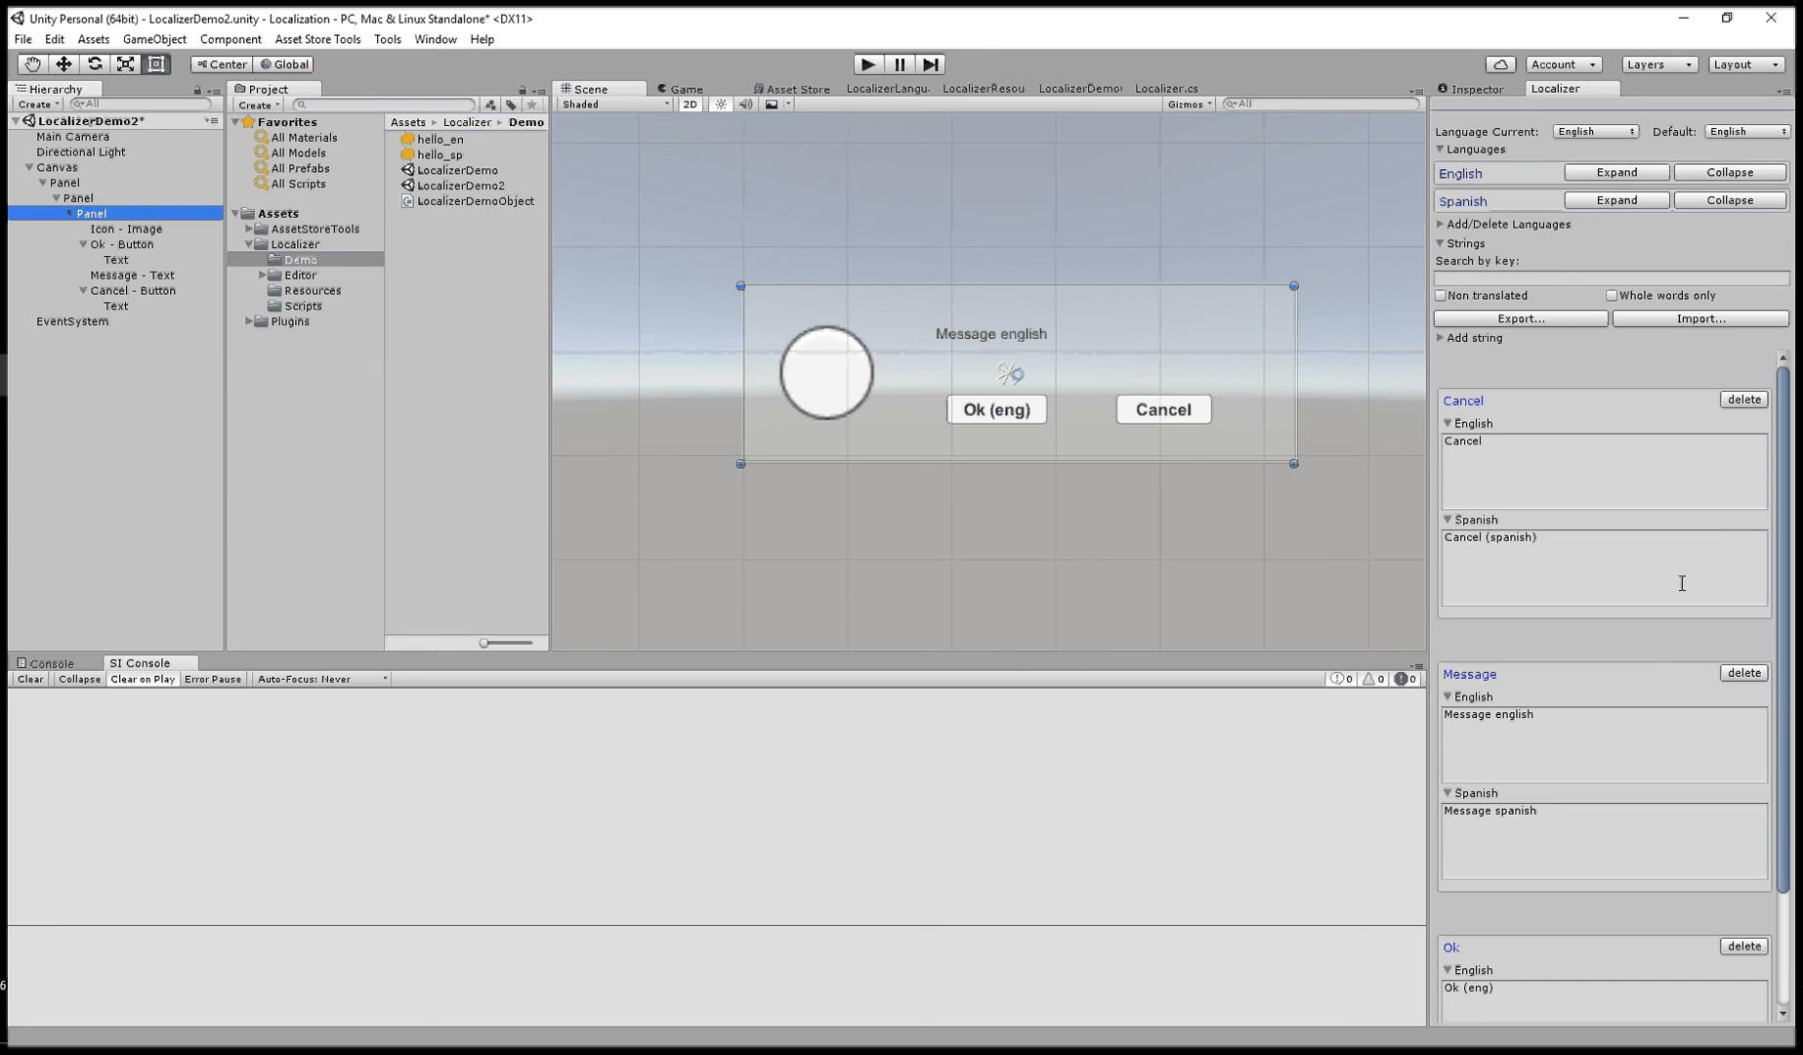
pyautogui.scroll(-3, 1682, 584)
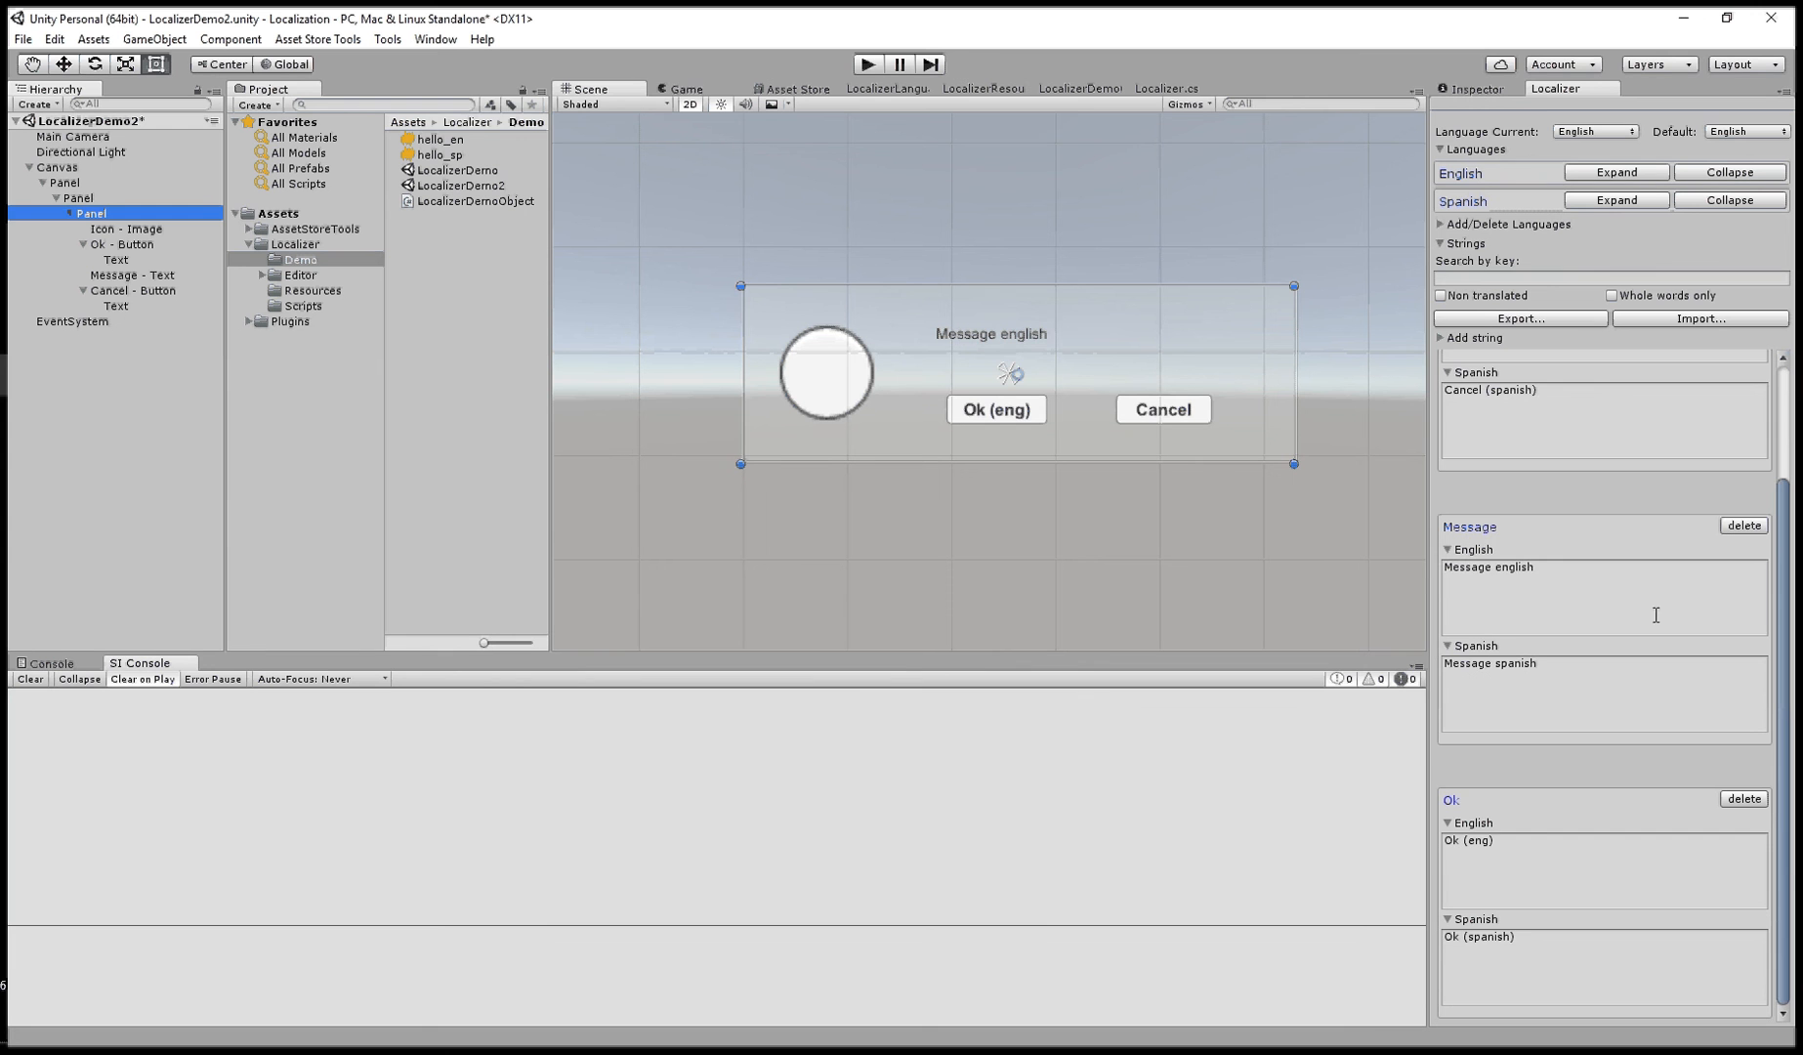
# - Clear the object selection to list all localized strings, and export the localization data to the Assets folder as Localization.xls
pyautogui.click(90, 404)
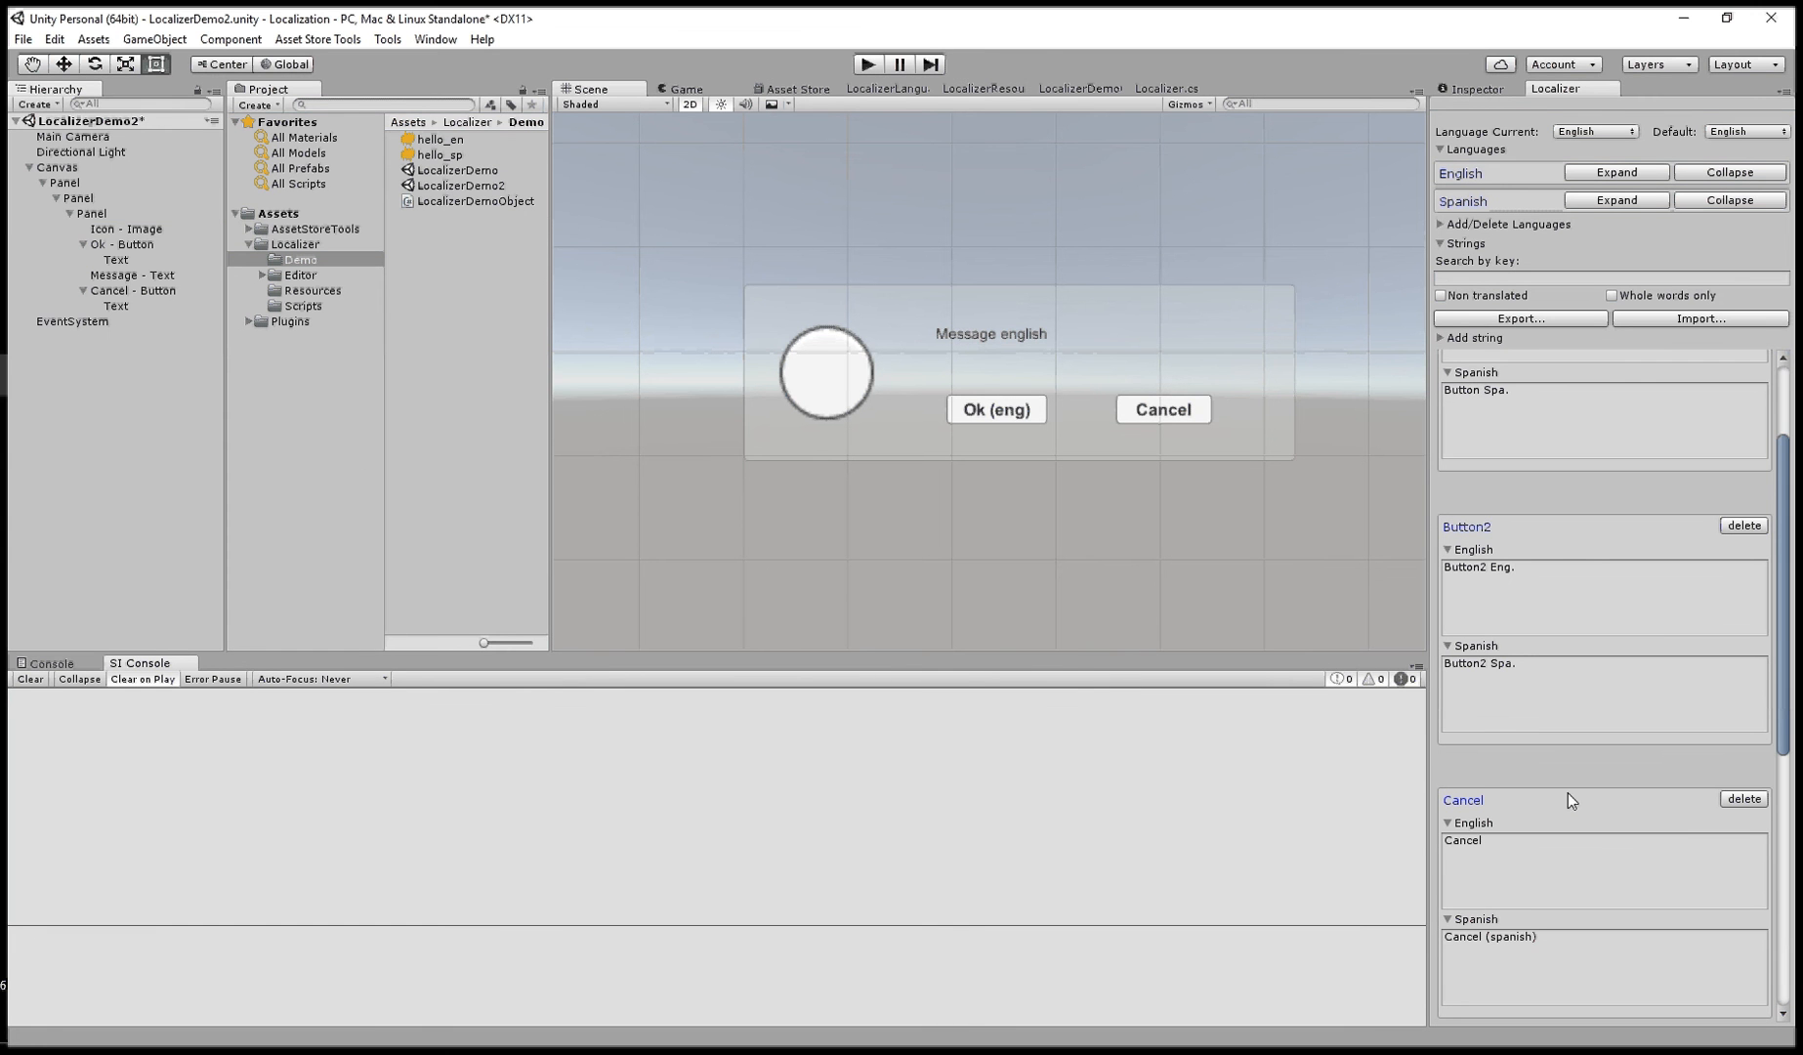
pyautogui.scroll(1, 1667, 613)
pyautogui.scroll(-12, 1661, 625)
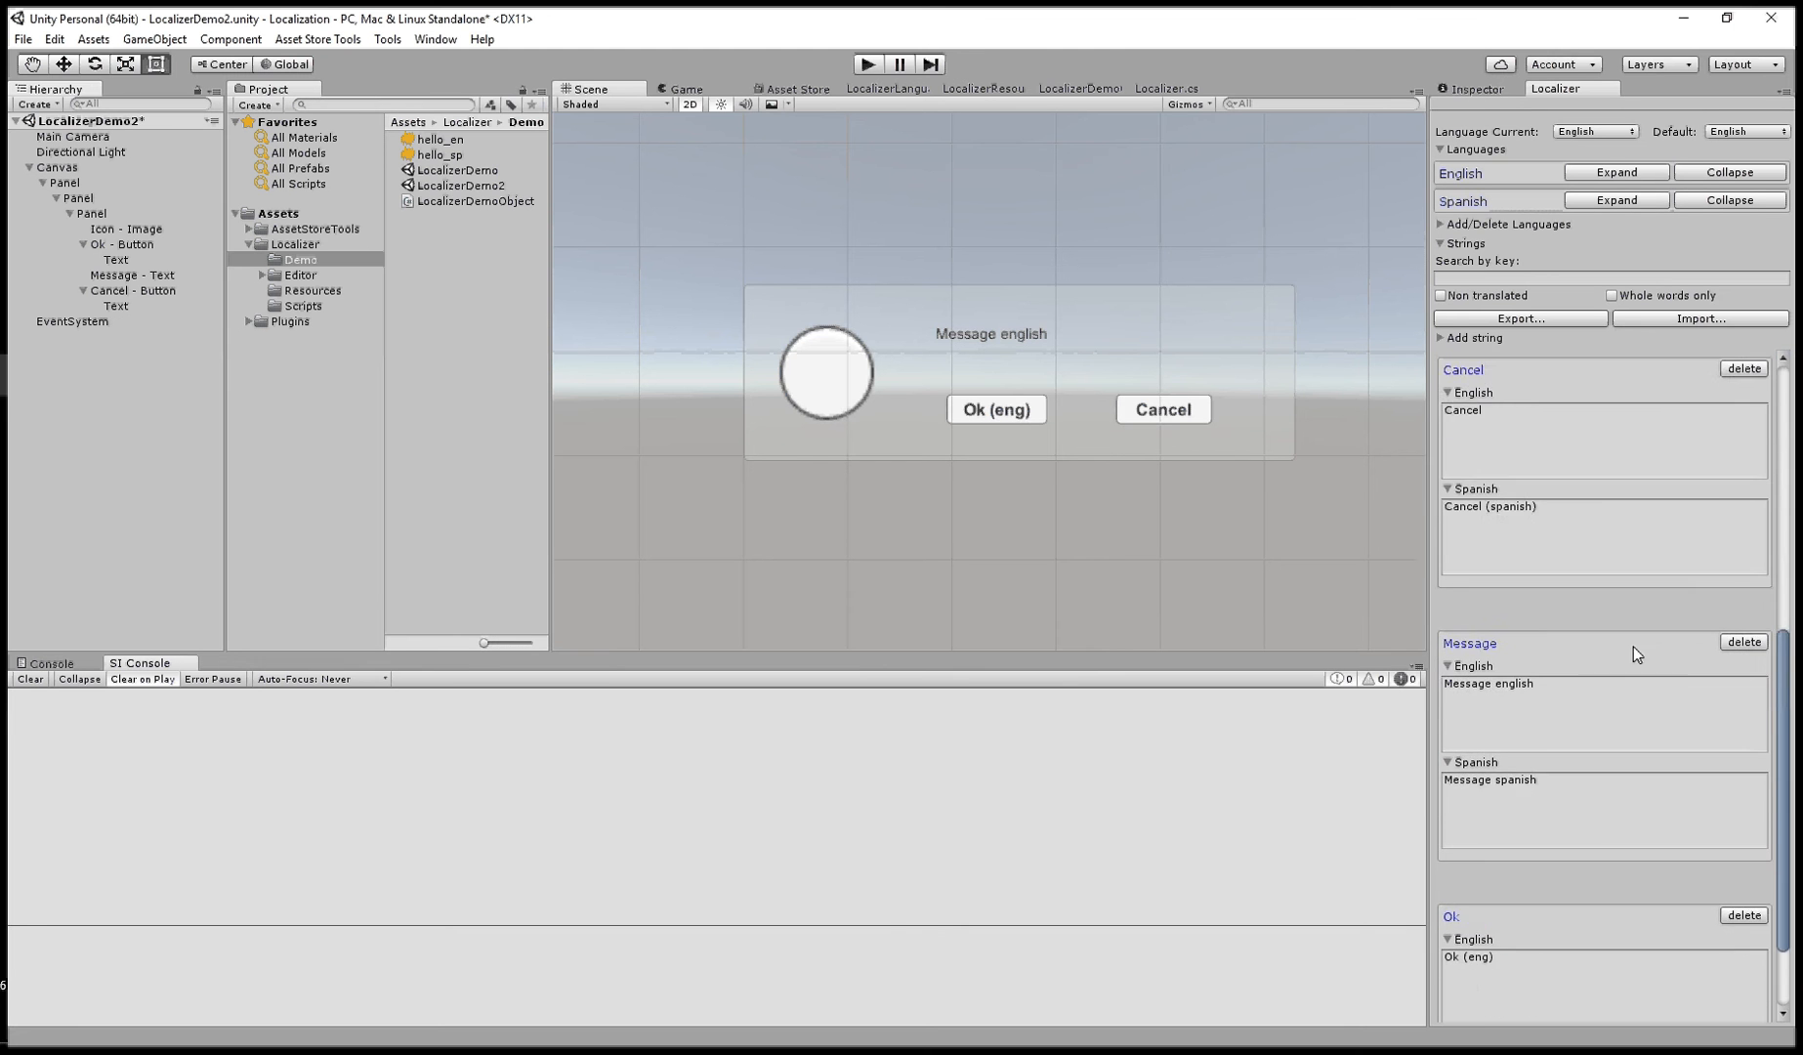
pyautogui.scroll(14, 1645, 717)
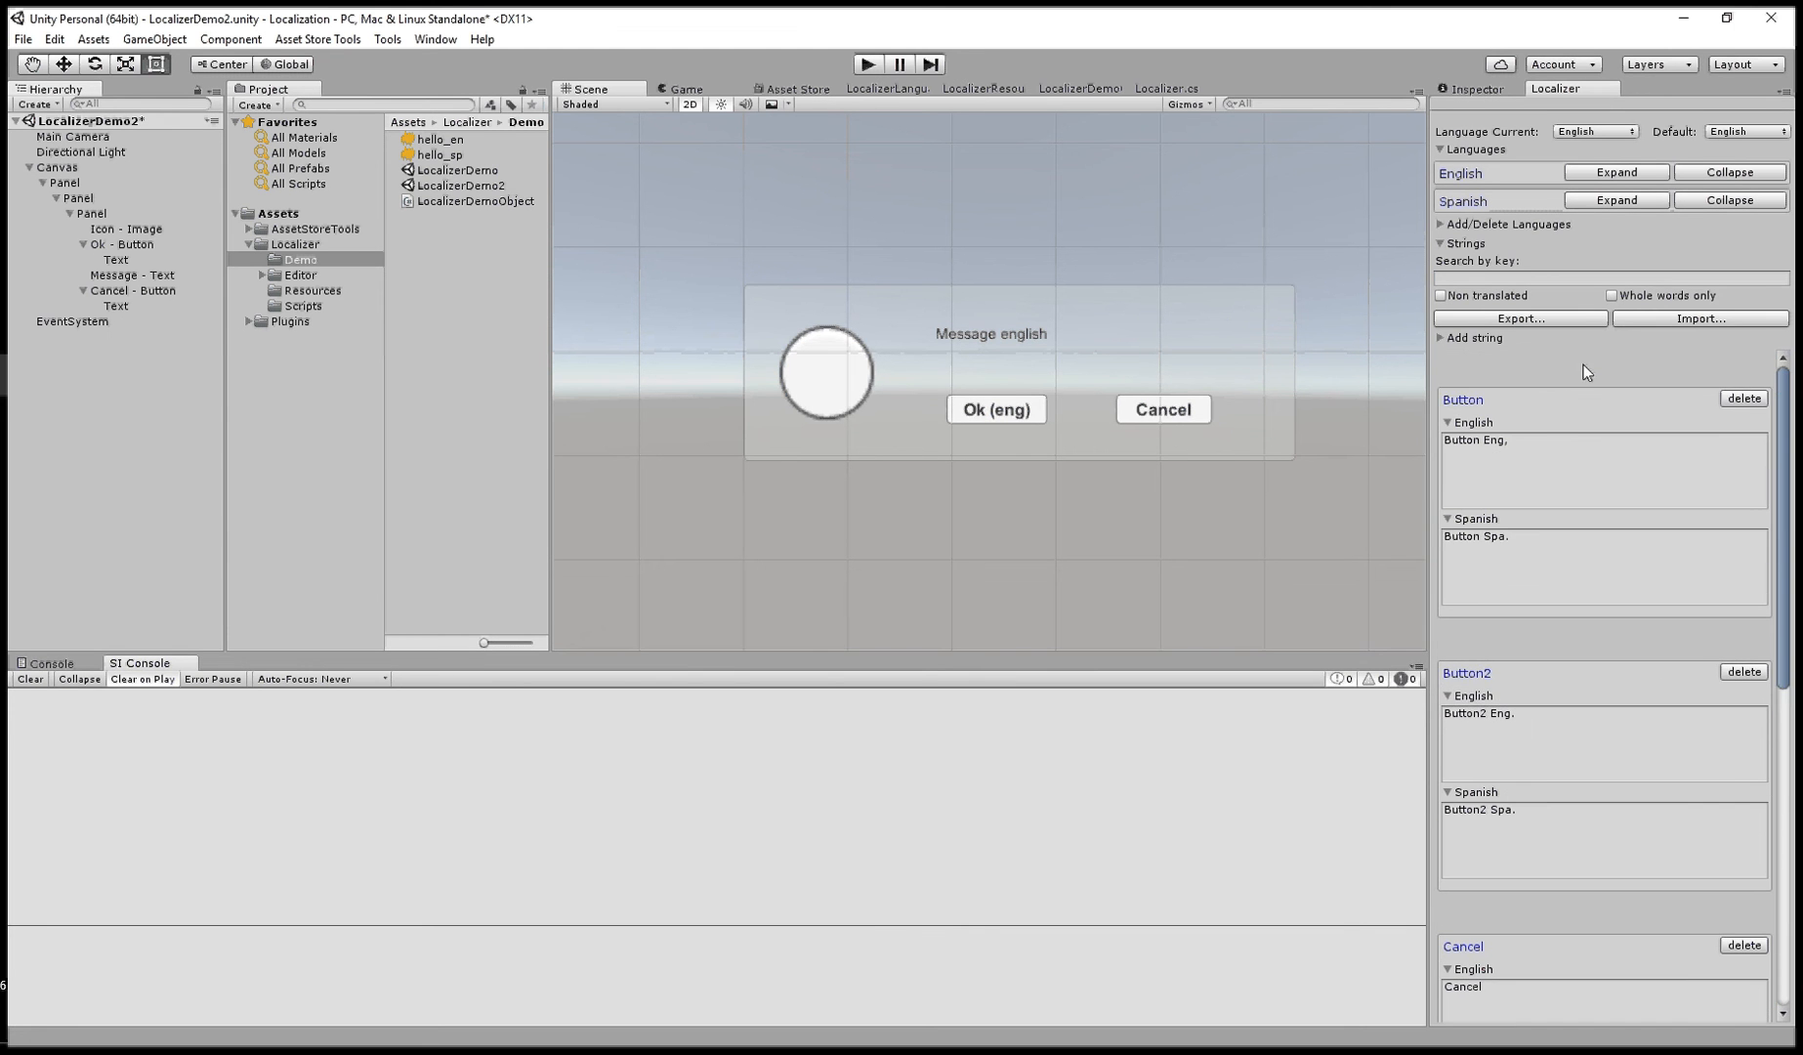
pyautogui.click(1553, 320)
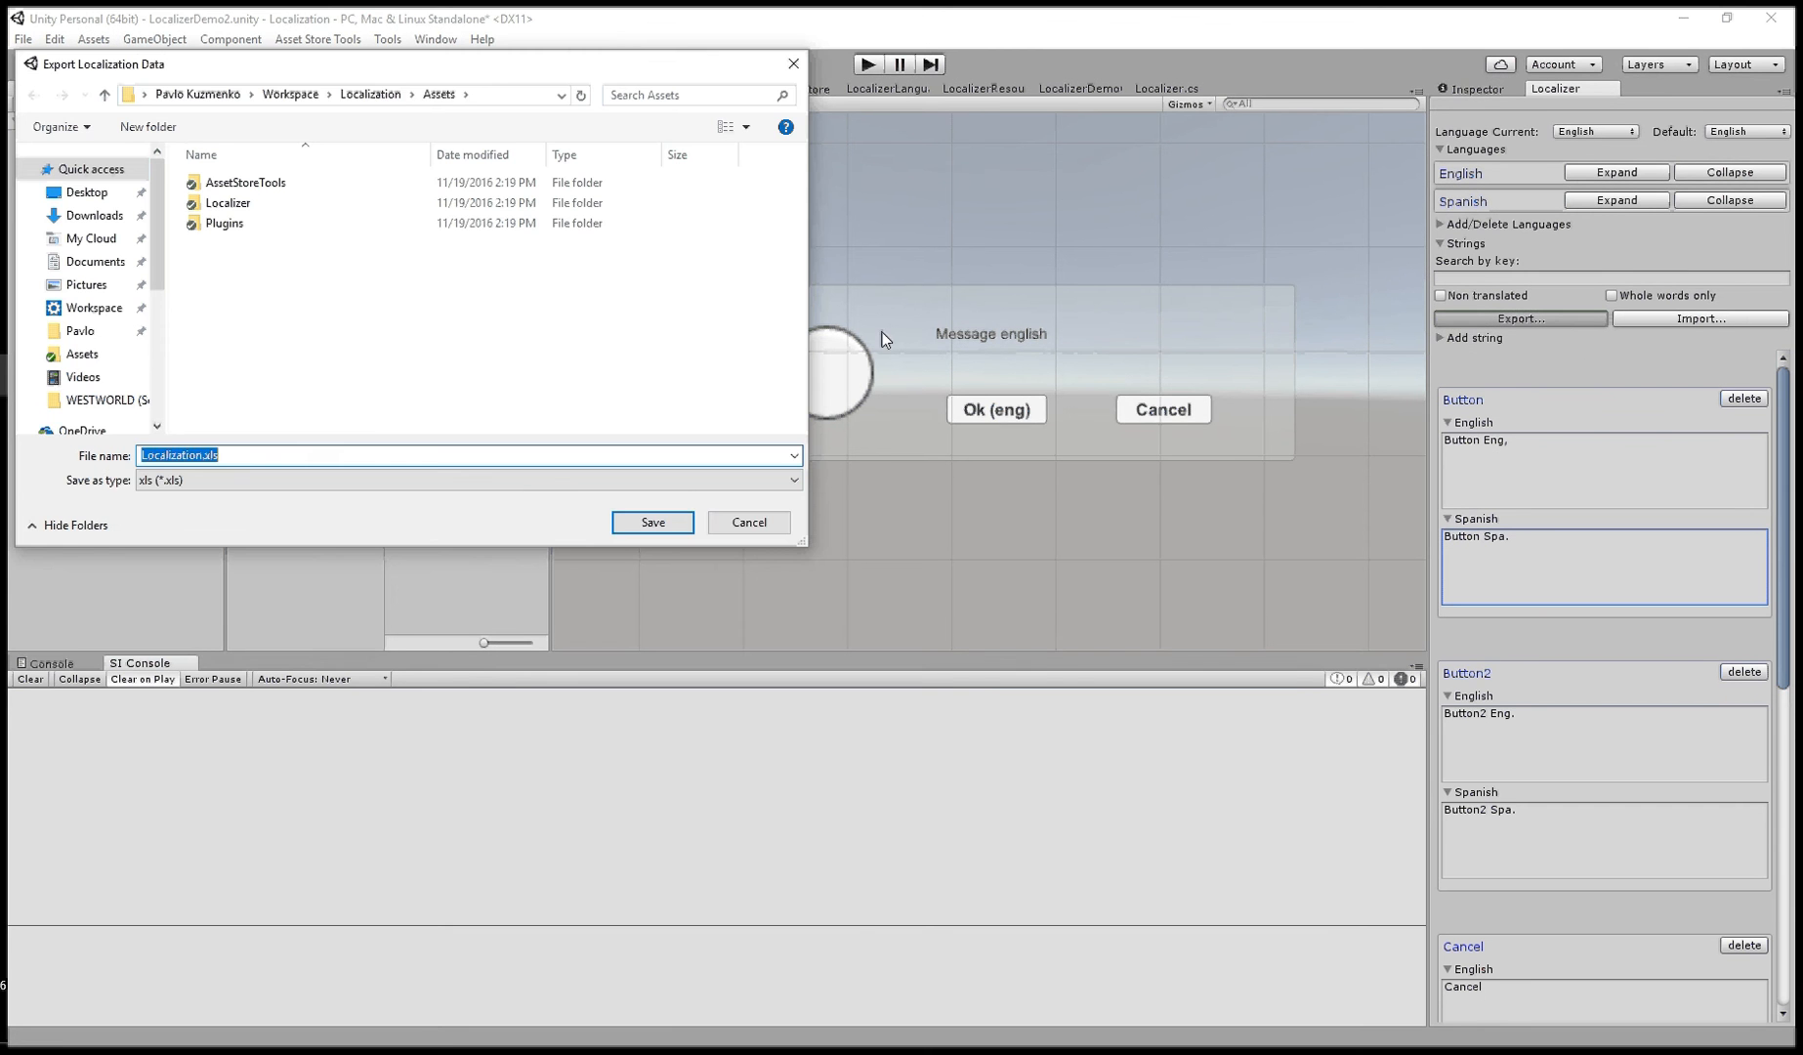
pyautogui.click(662, 523)
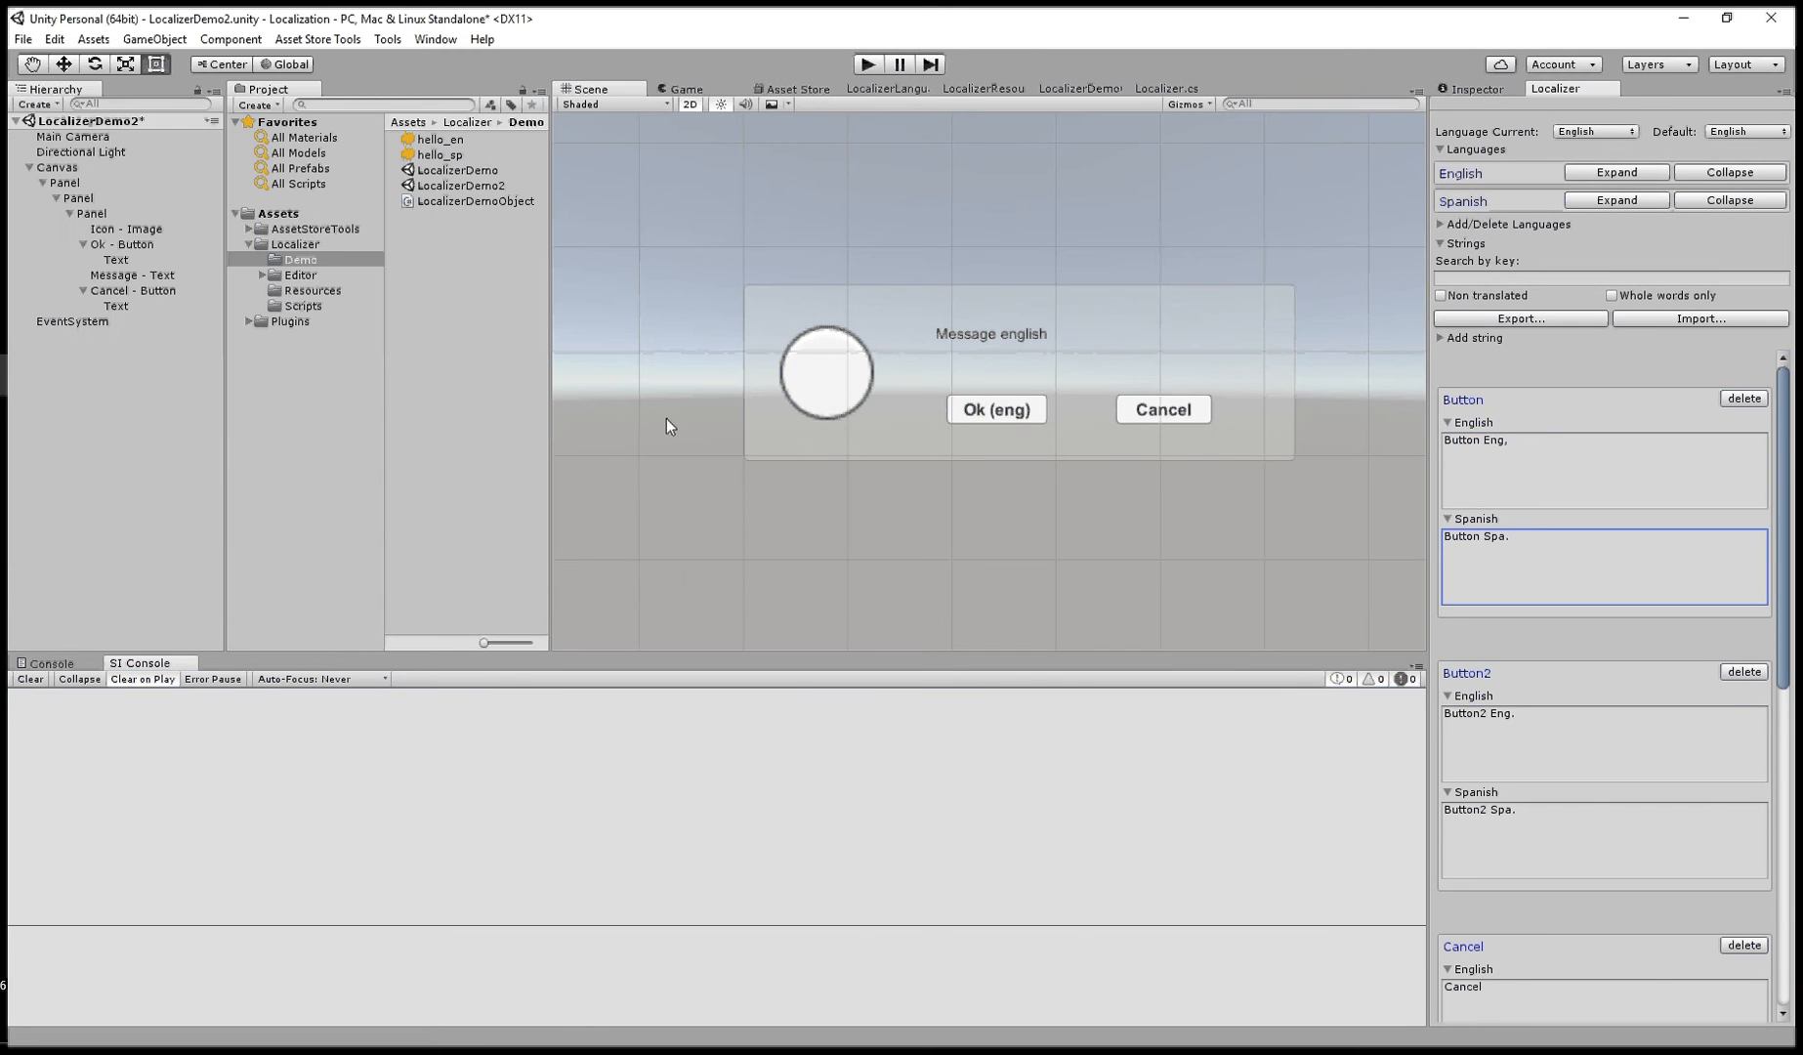
# - Export the localization data again to the Assets folder as Localization.xls, replacing the existing file, and refresh the project's asset list
pyautogui.click(337, 212)
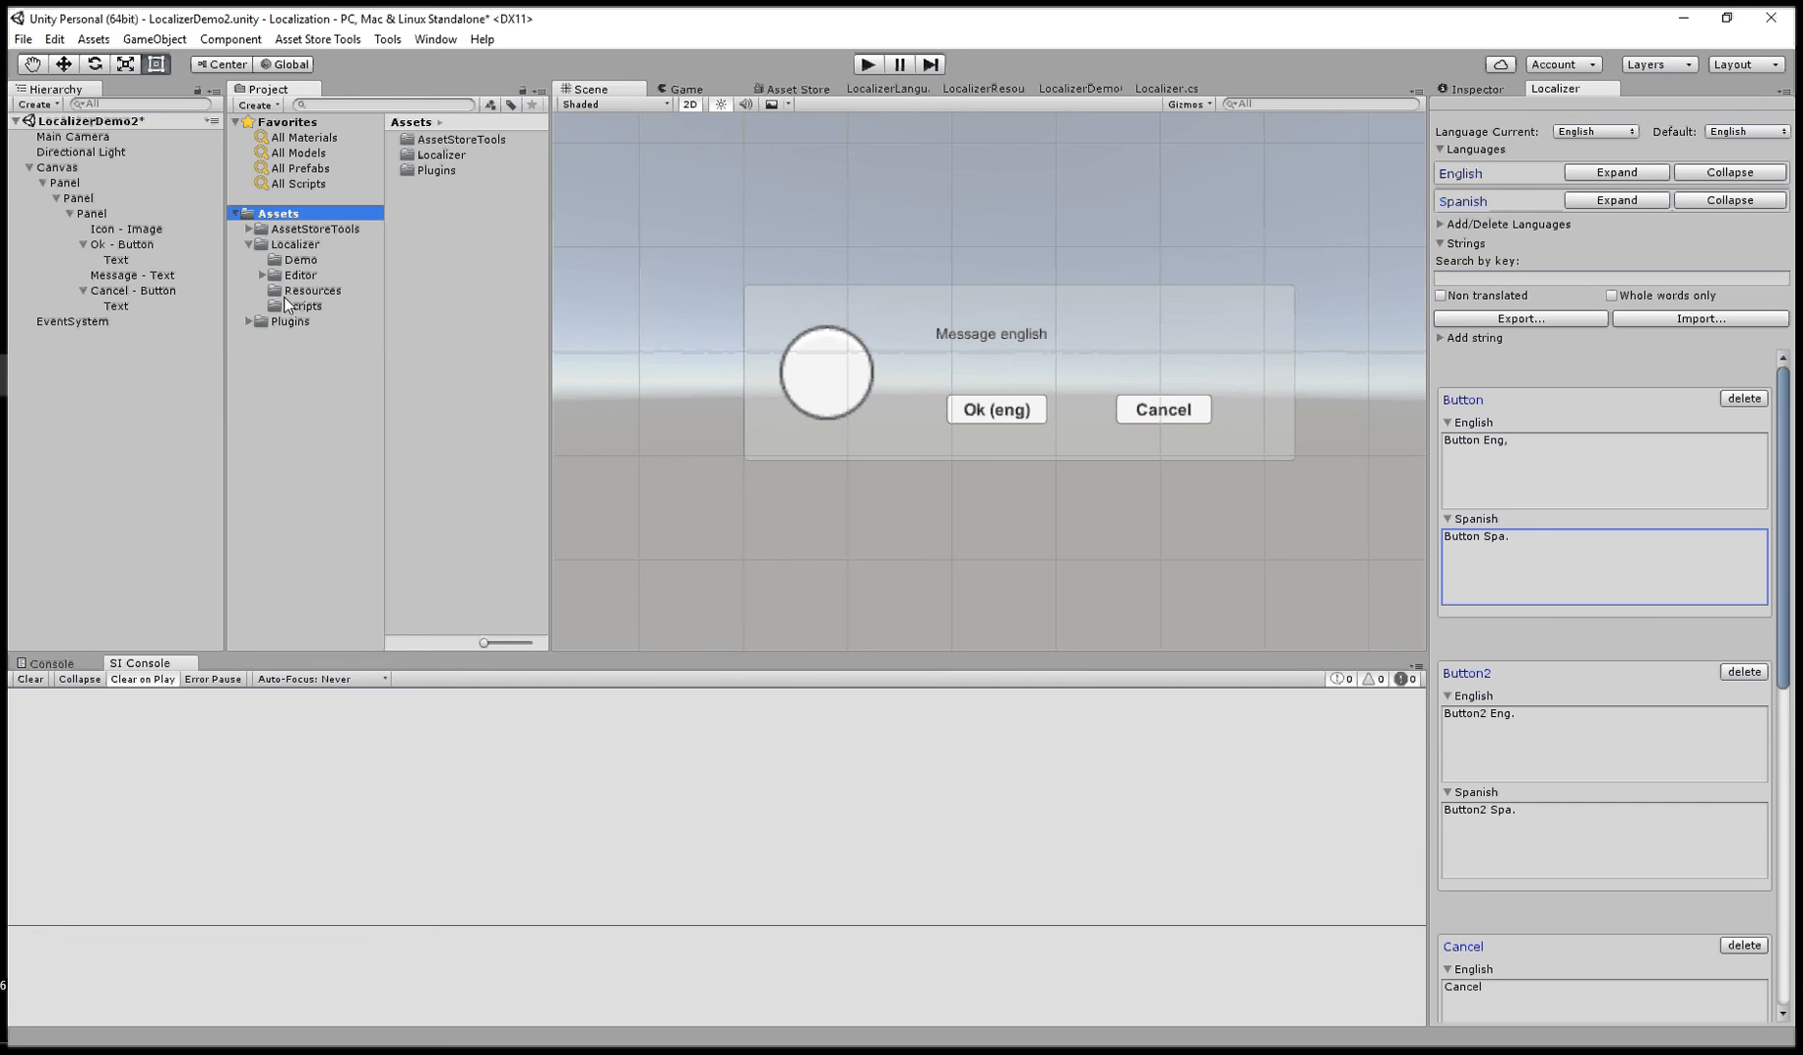
pyautogui.click(287, 243)
pyautogui.click(288, 213)
pyautogui.click(1516, 319)
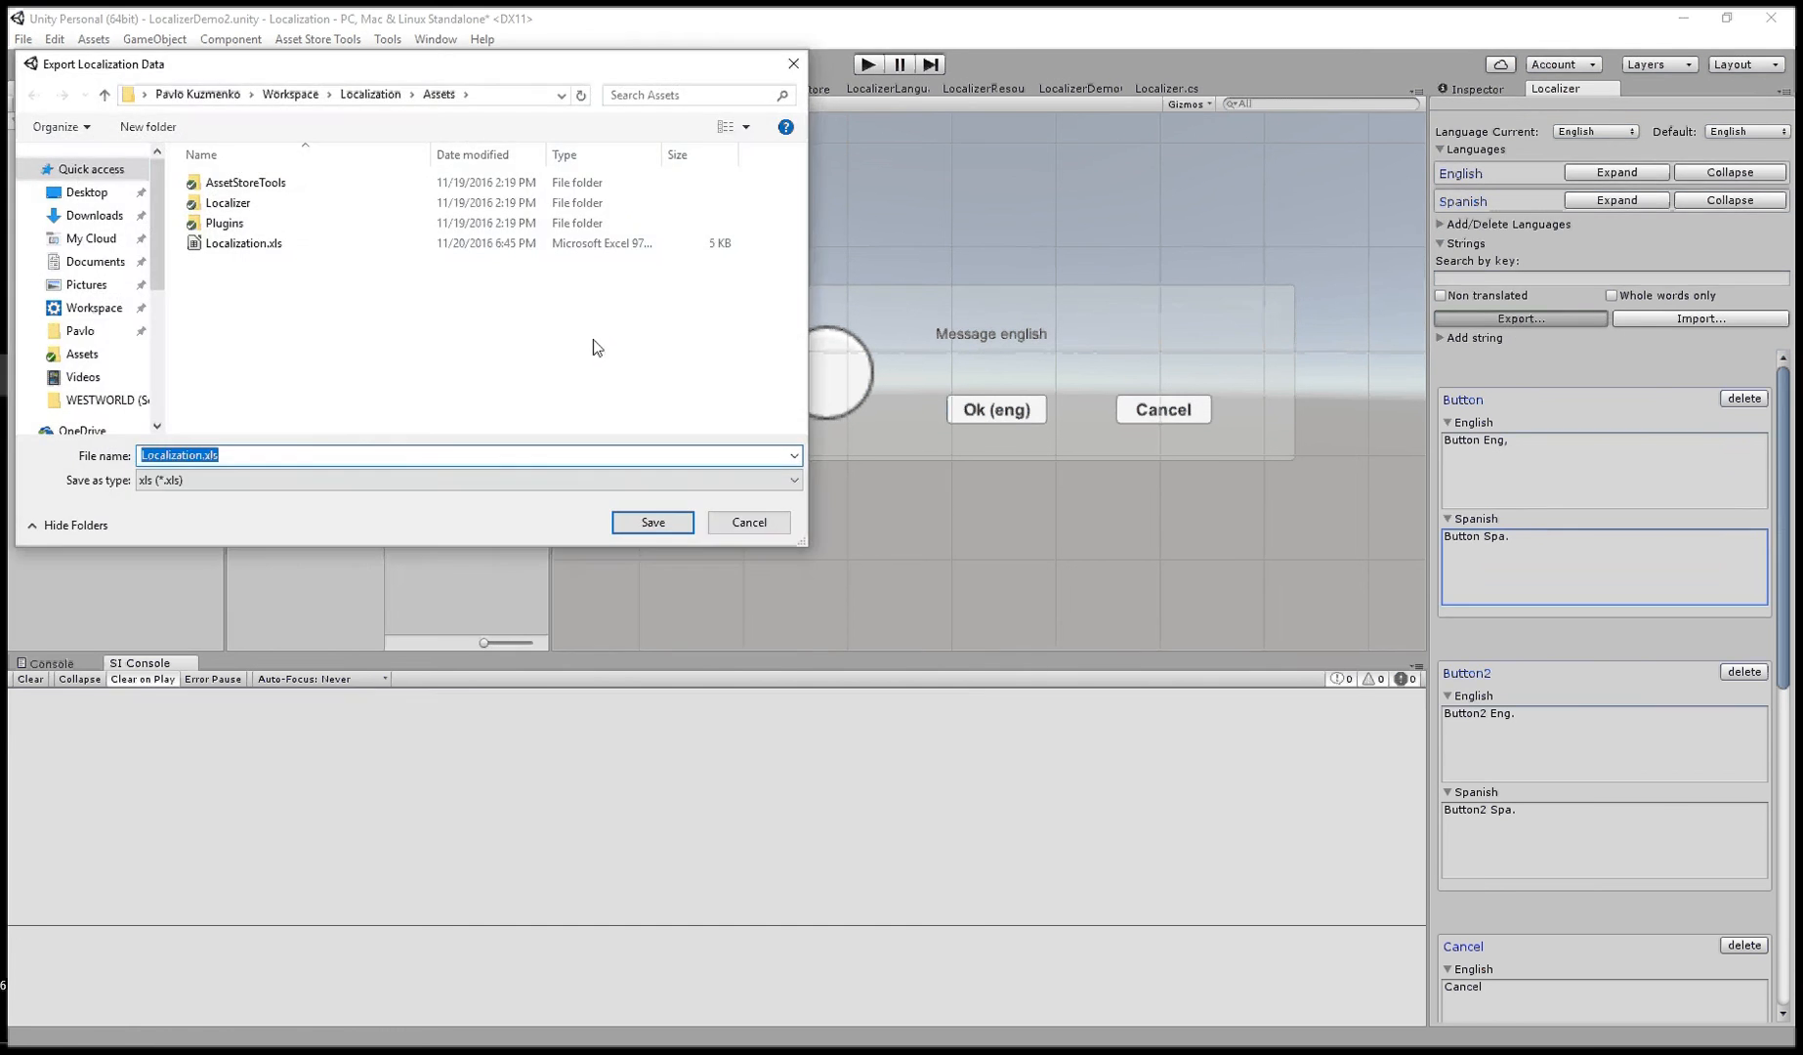
pyautogui.click(650, 520)
pyautogui.click(940, 542)
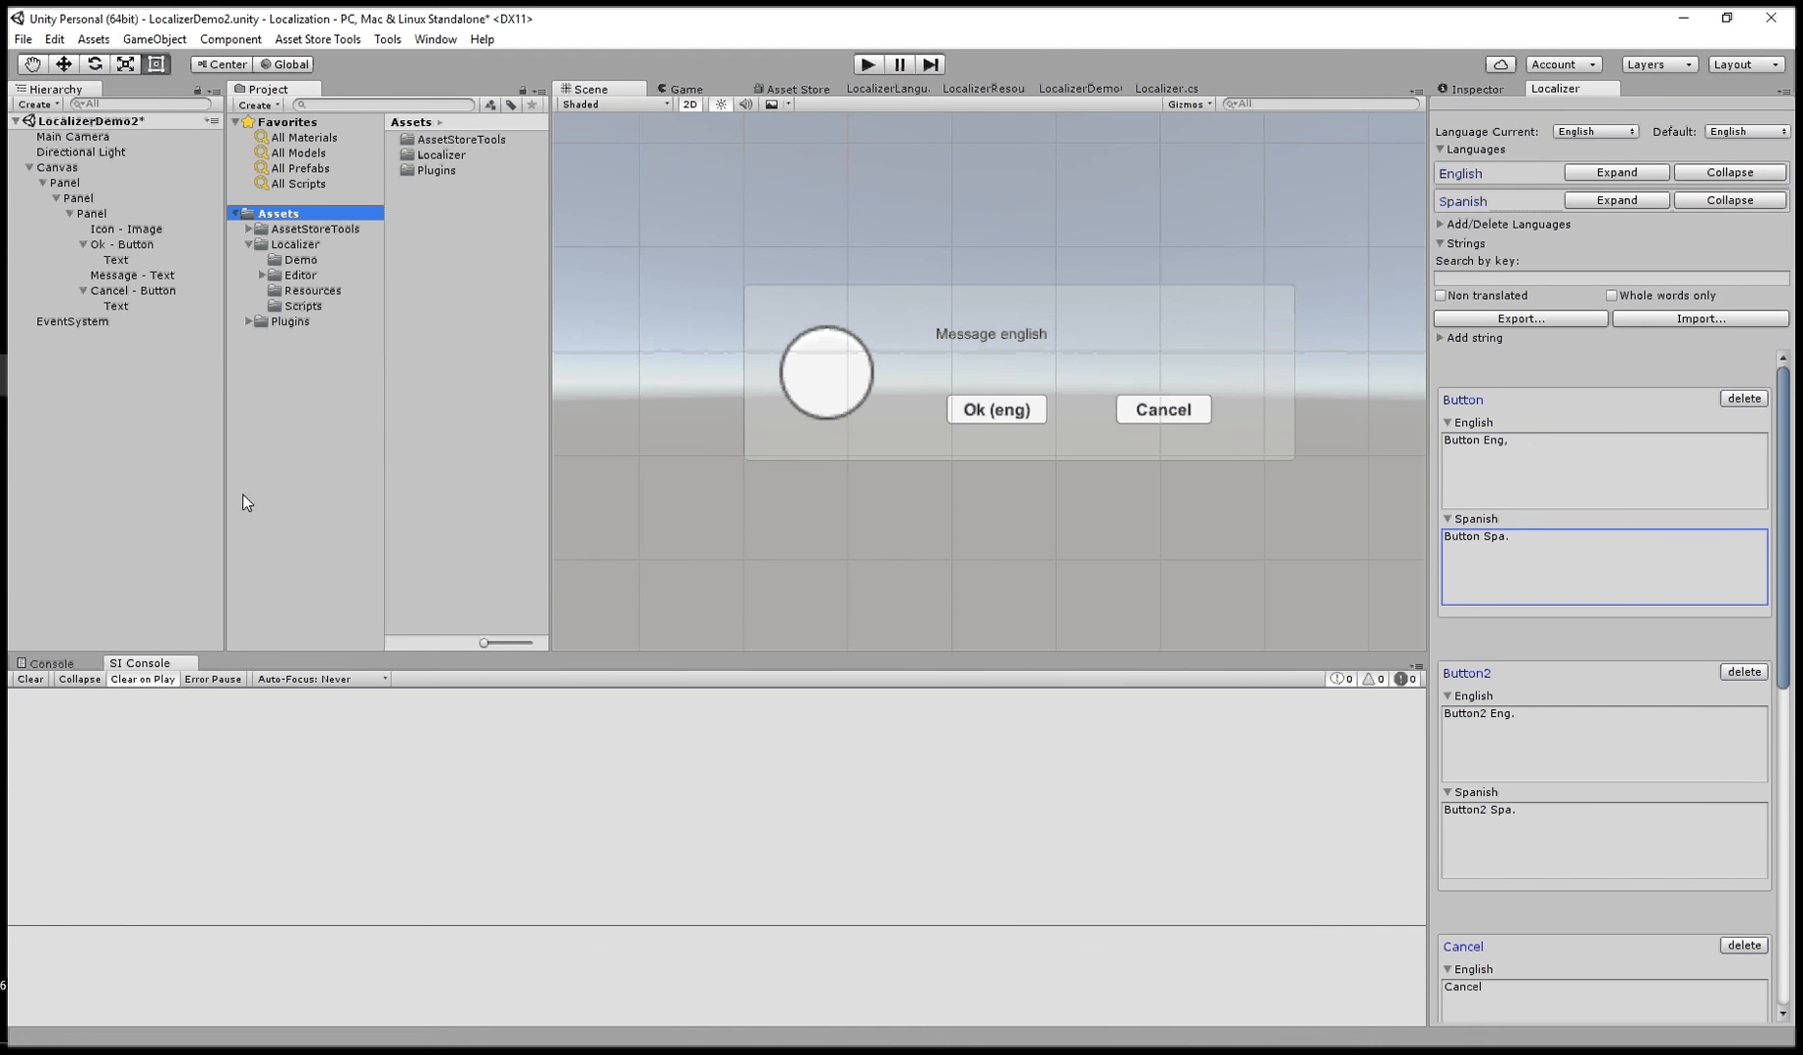
pyautogui.hotkey('alt', 'Tab')
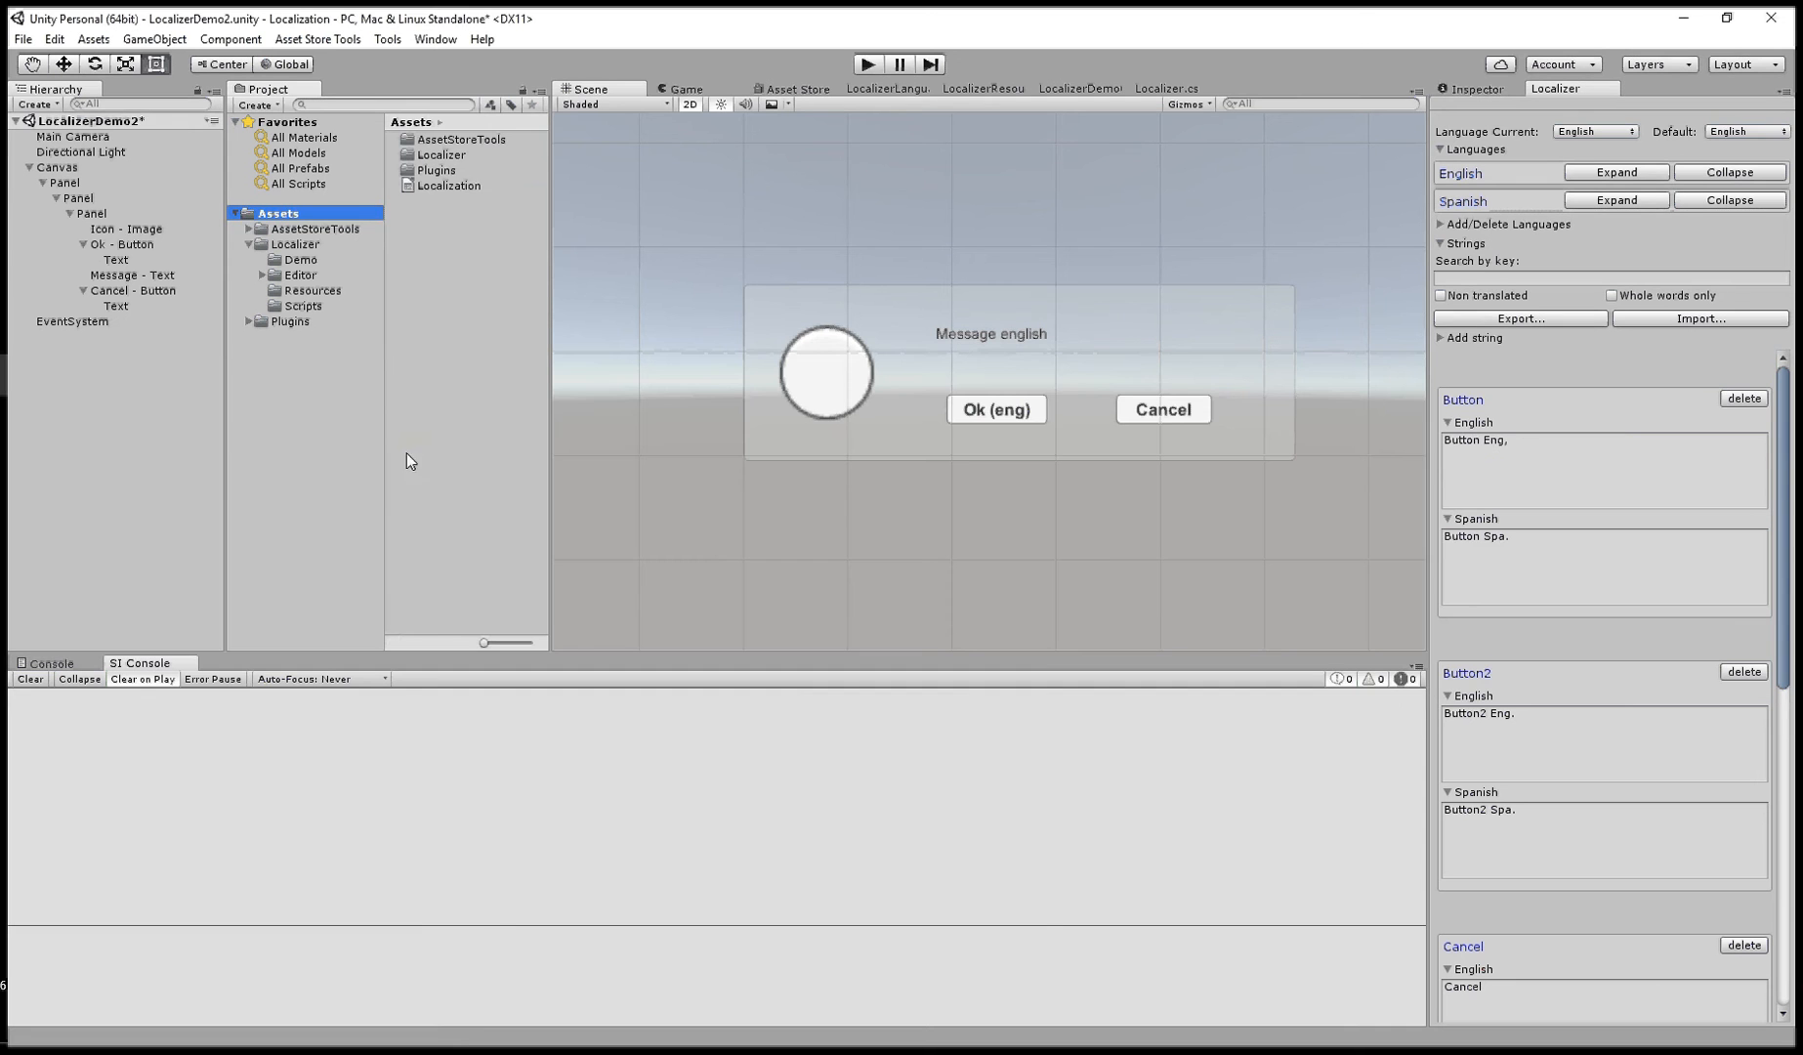
# - Open the exported Localization file in LibreOffice Calc and change the English text of the Cancel key to "Cancel (eng)"
pyautogui.doubleClick(453, 185)
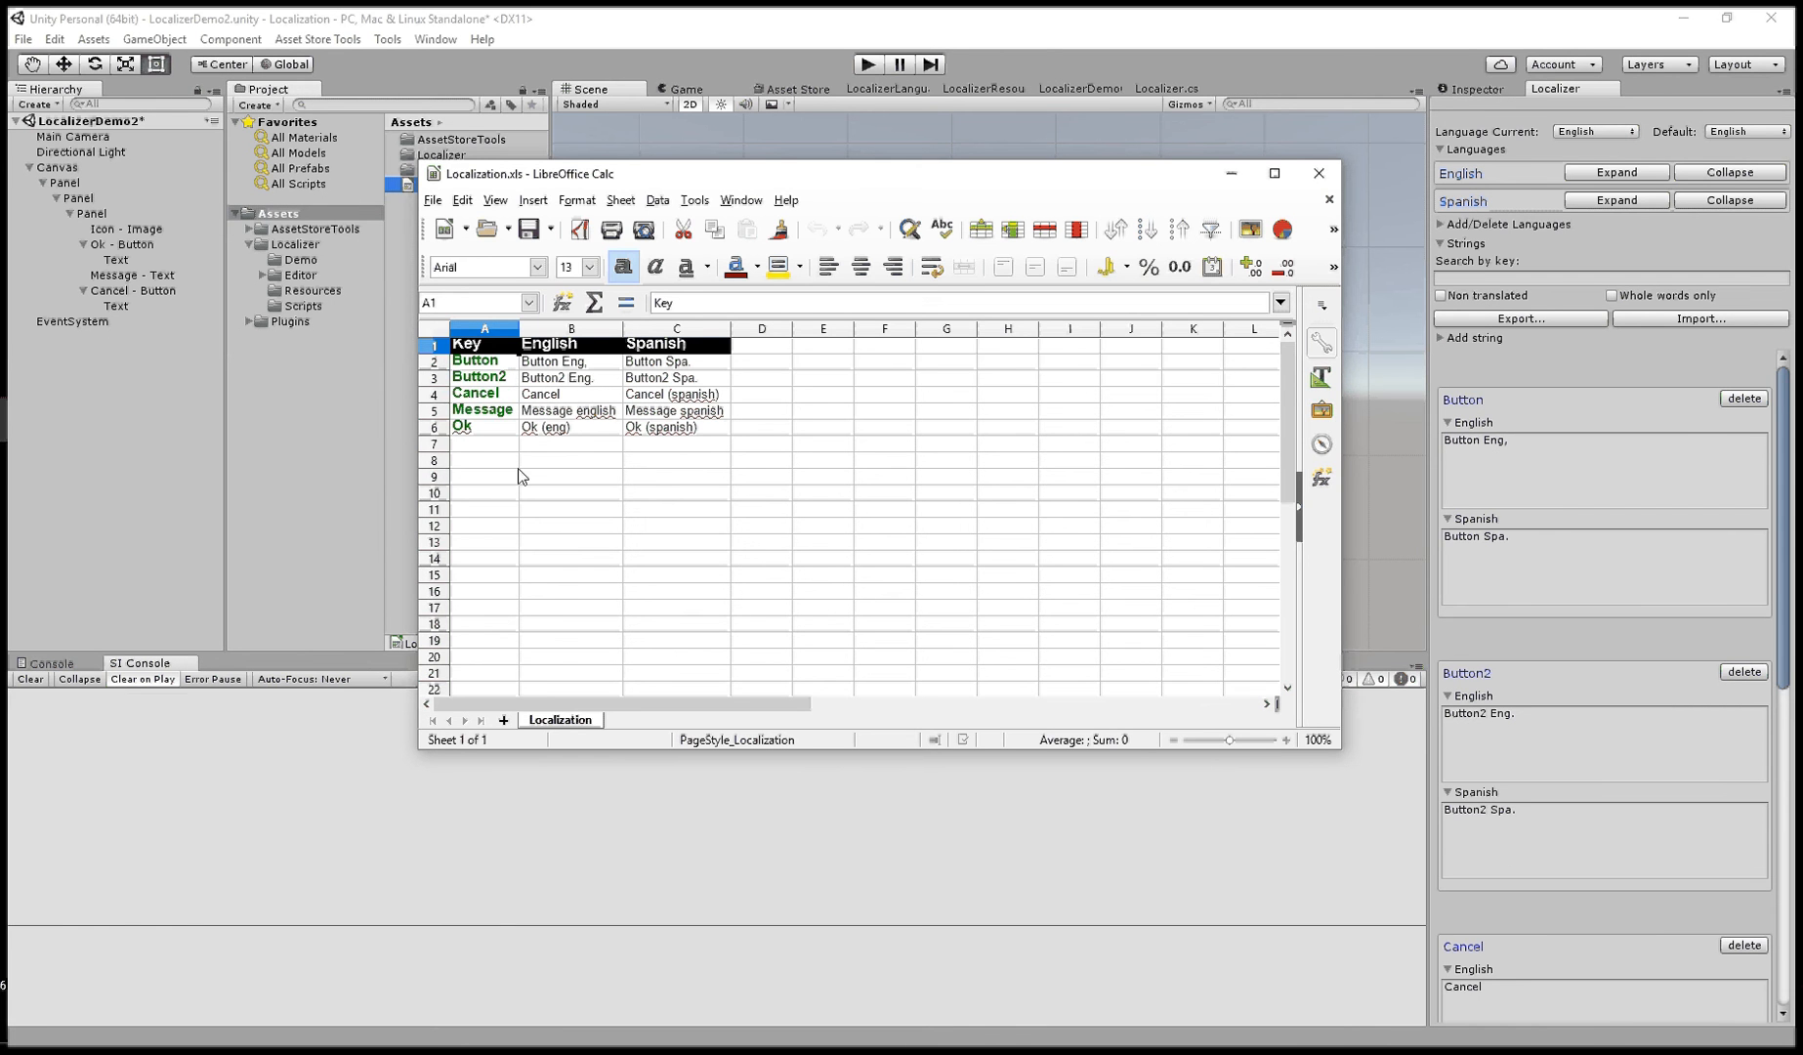
pyautogui.click(598, 395)
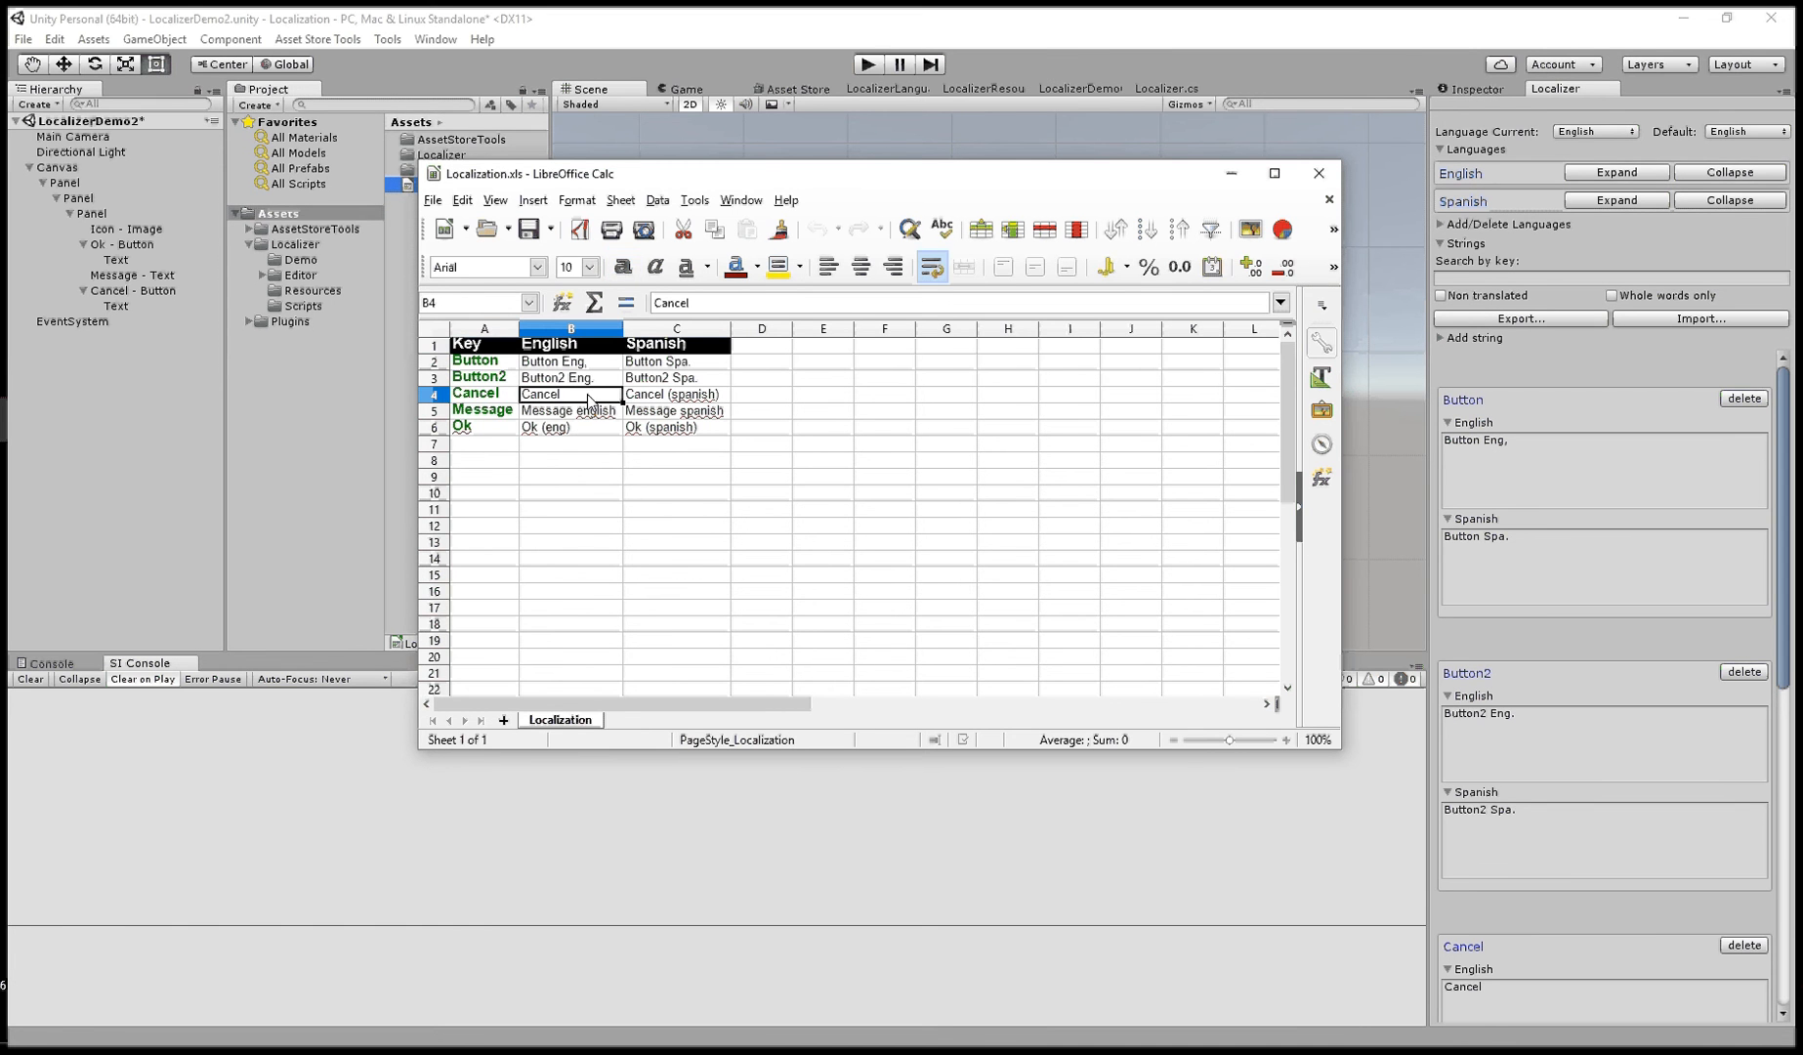
pyautogui.doubleClick(590, 399)
pyautogui.write('()')
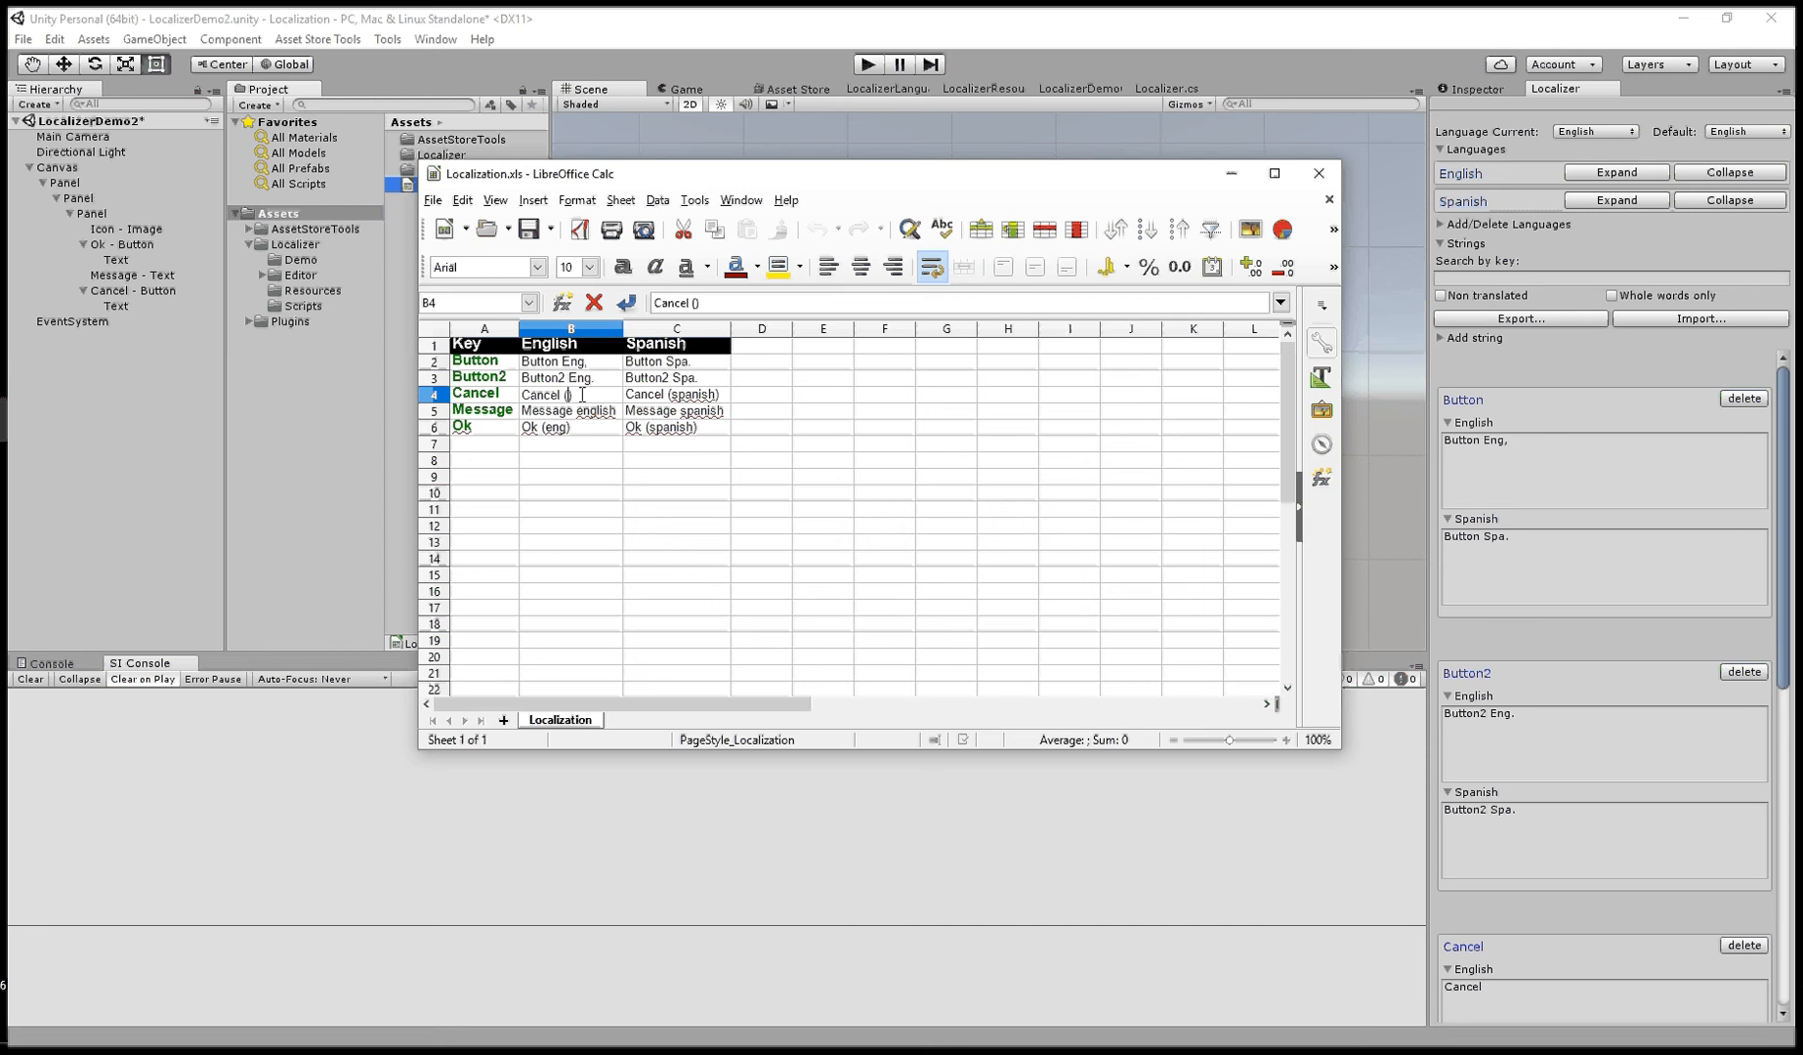
pyautogui.write('eng')
# - Save and close the spreadsheet, and import the edited Localization.xls into the Localizer window in Unity
pyautogui.click(528, 229)
pyautogui.click(918, 536)
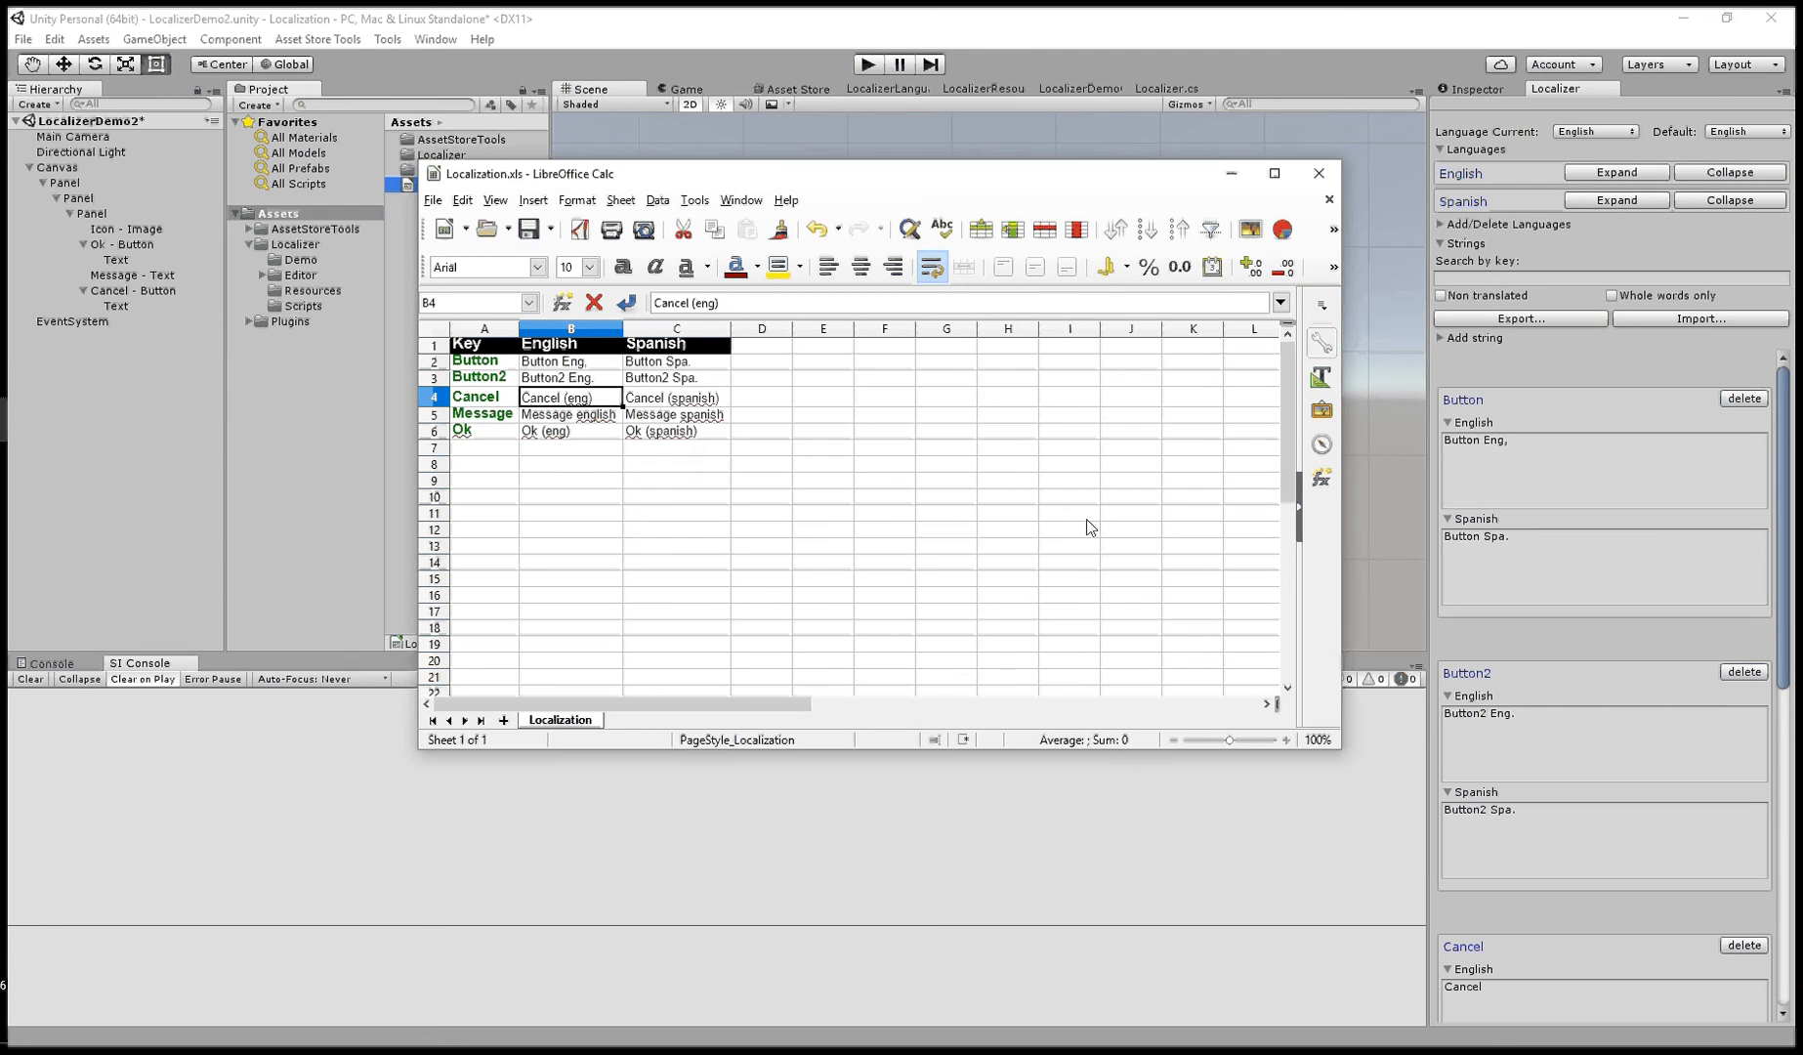
pyautogui.click(1321, 174)
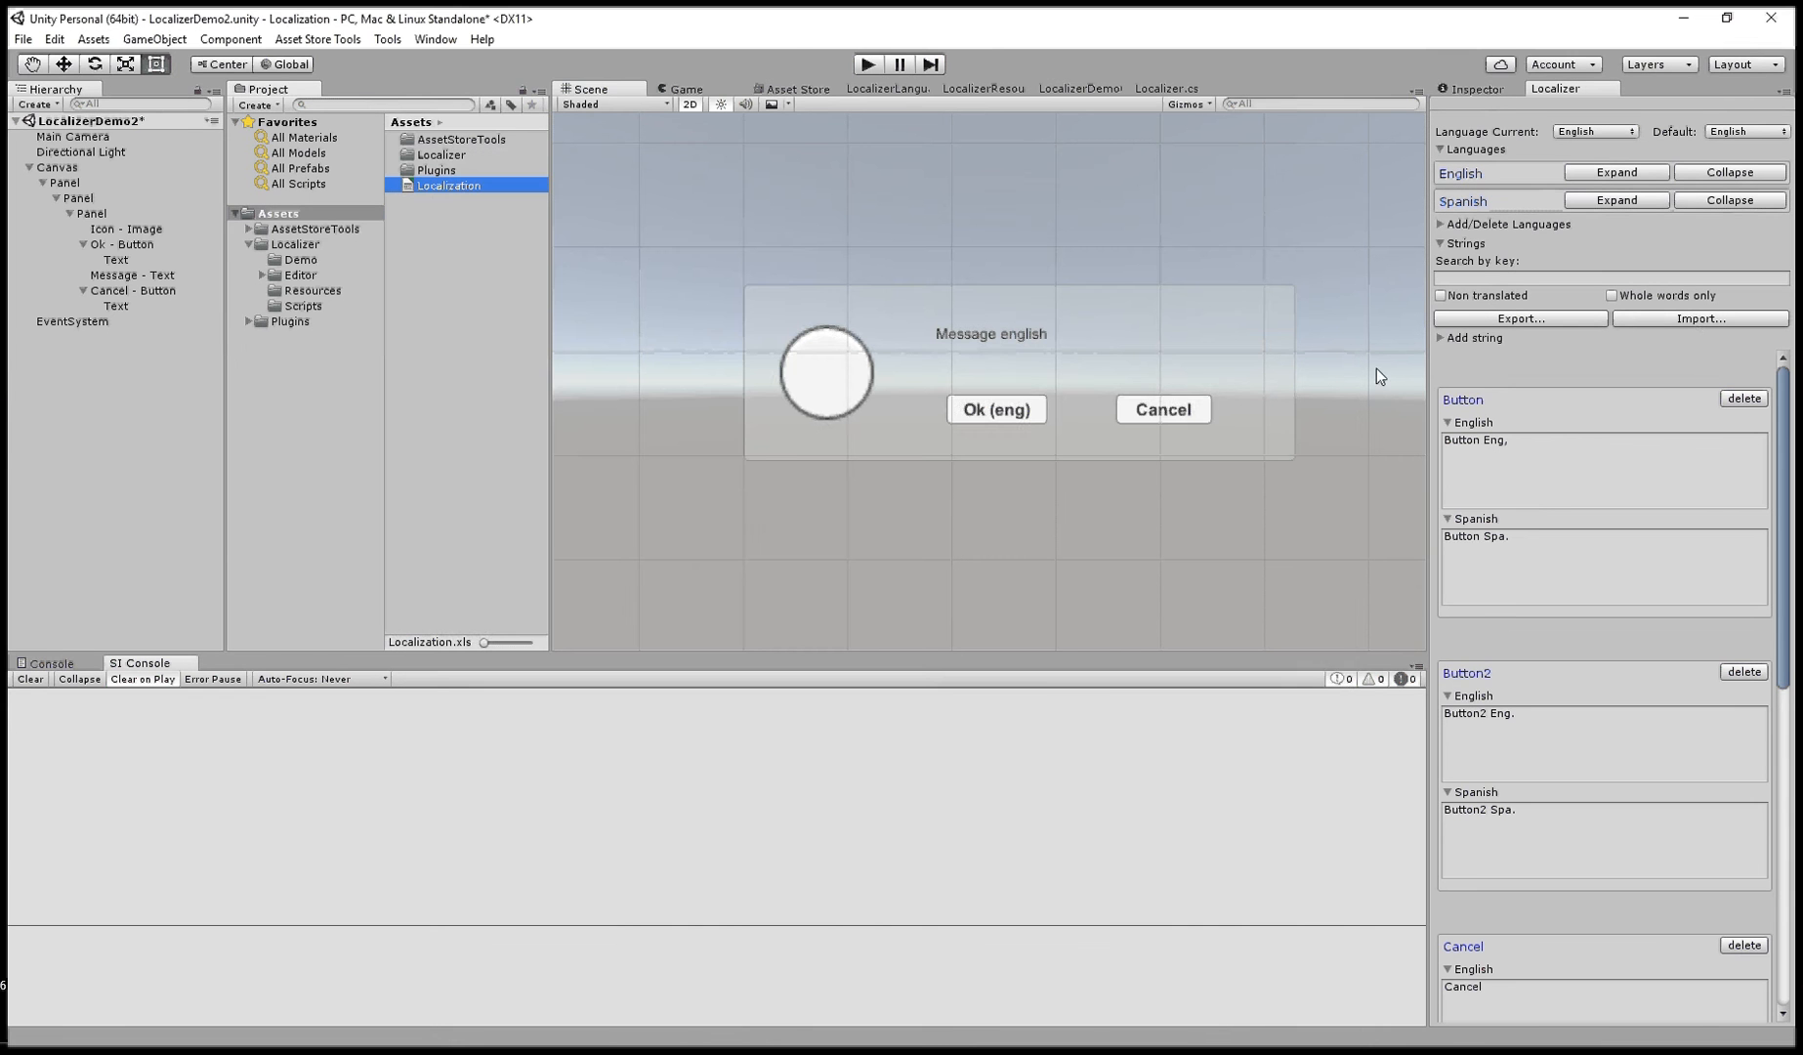
pyautogui.click(1696, 317)
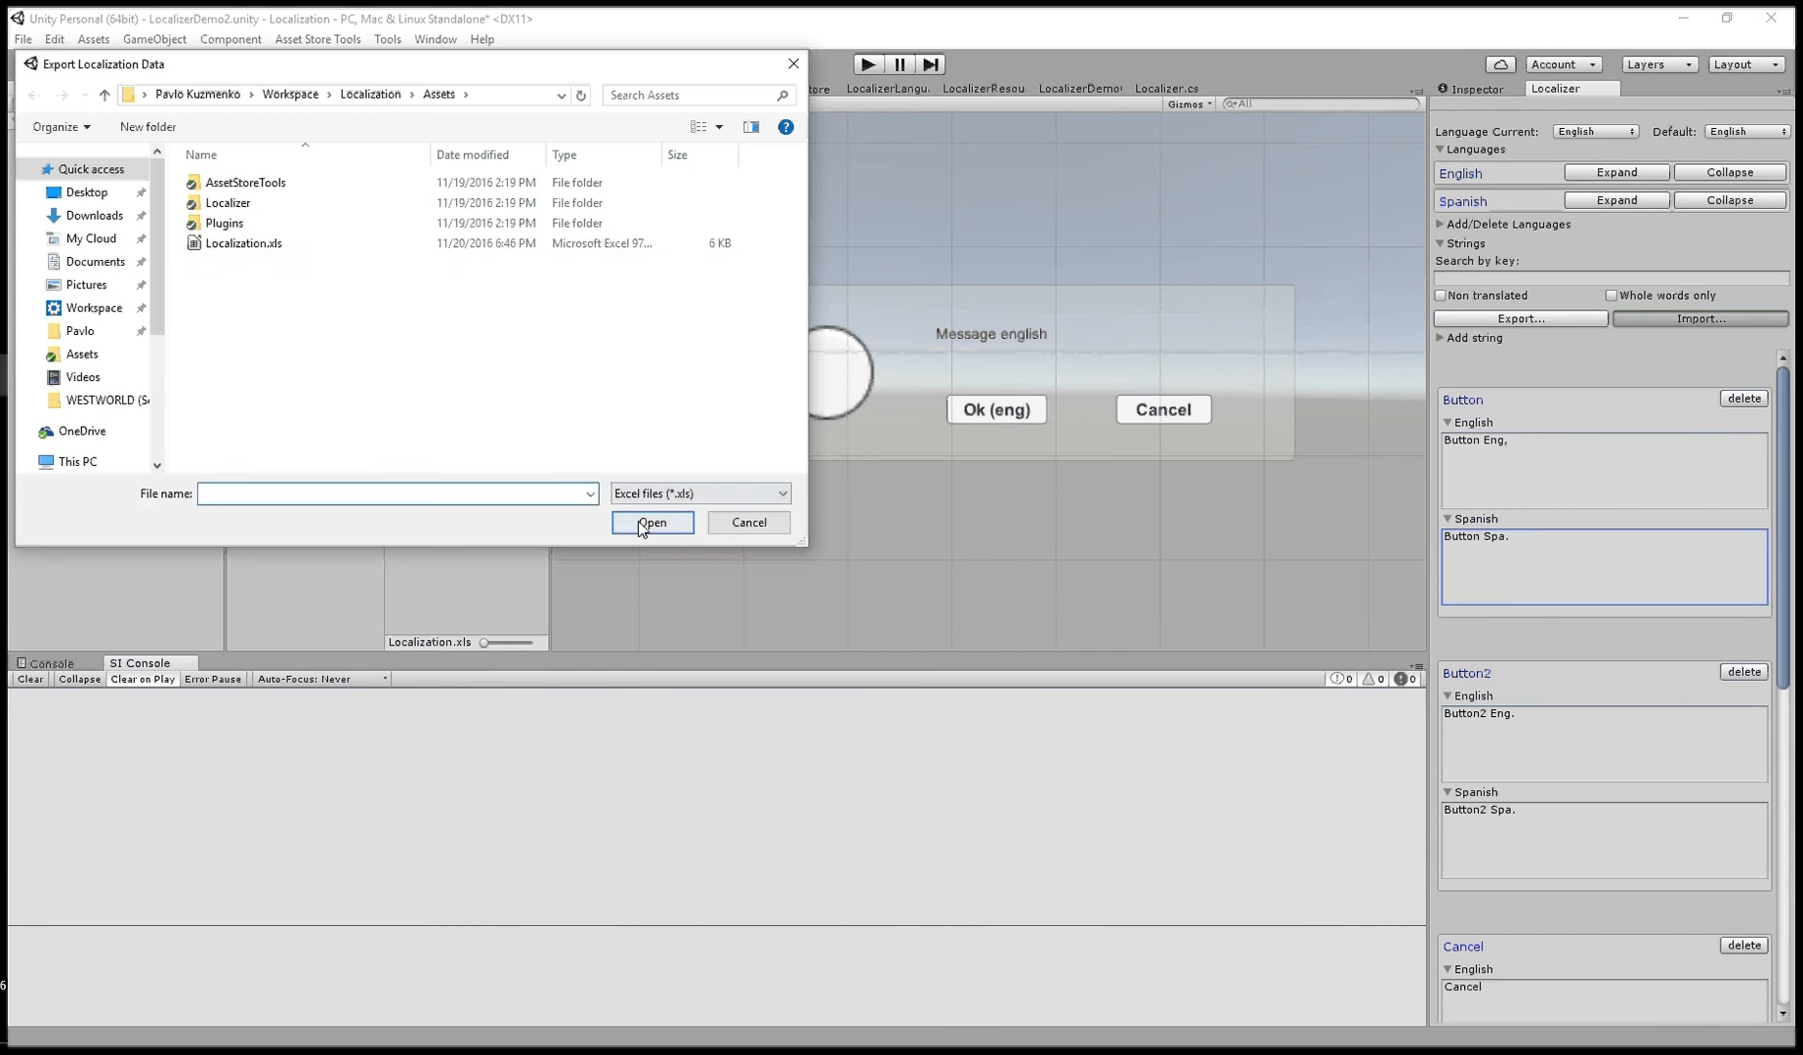
pyautogui.doubleClick(244, 244)
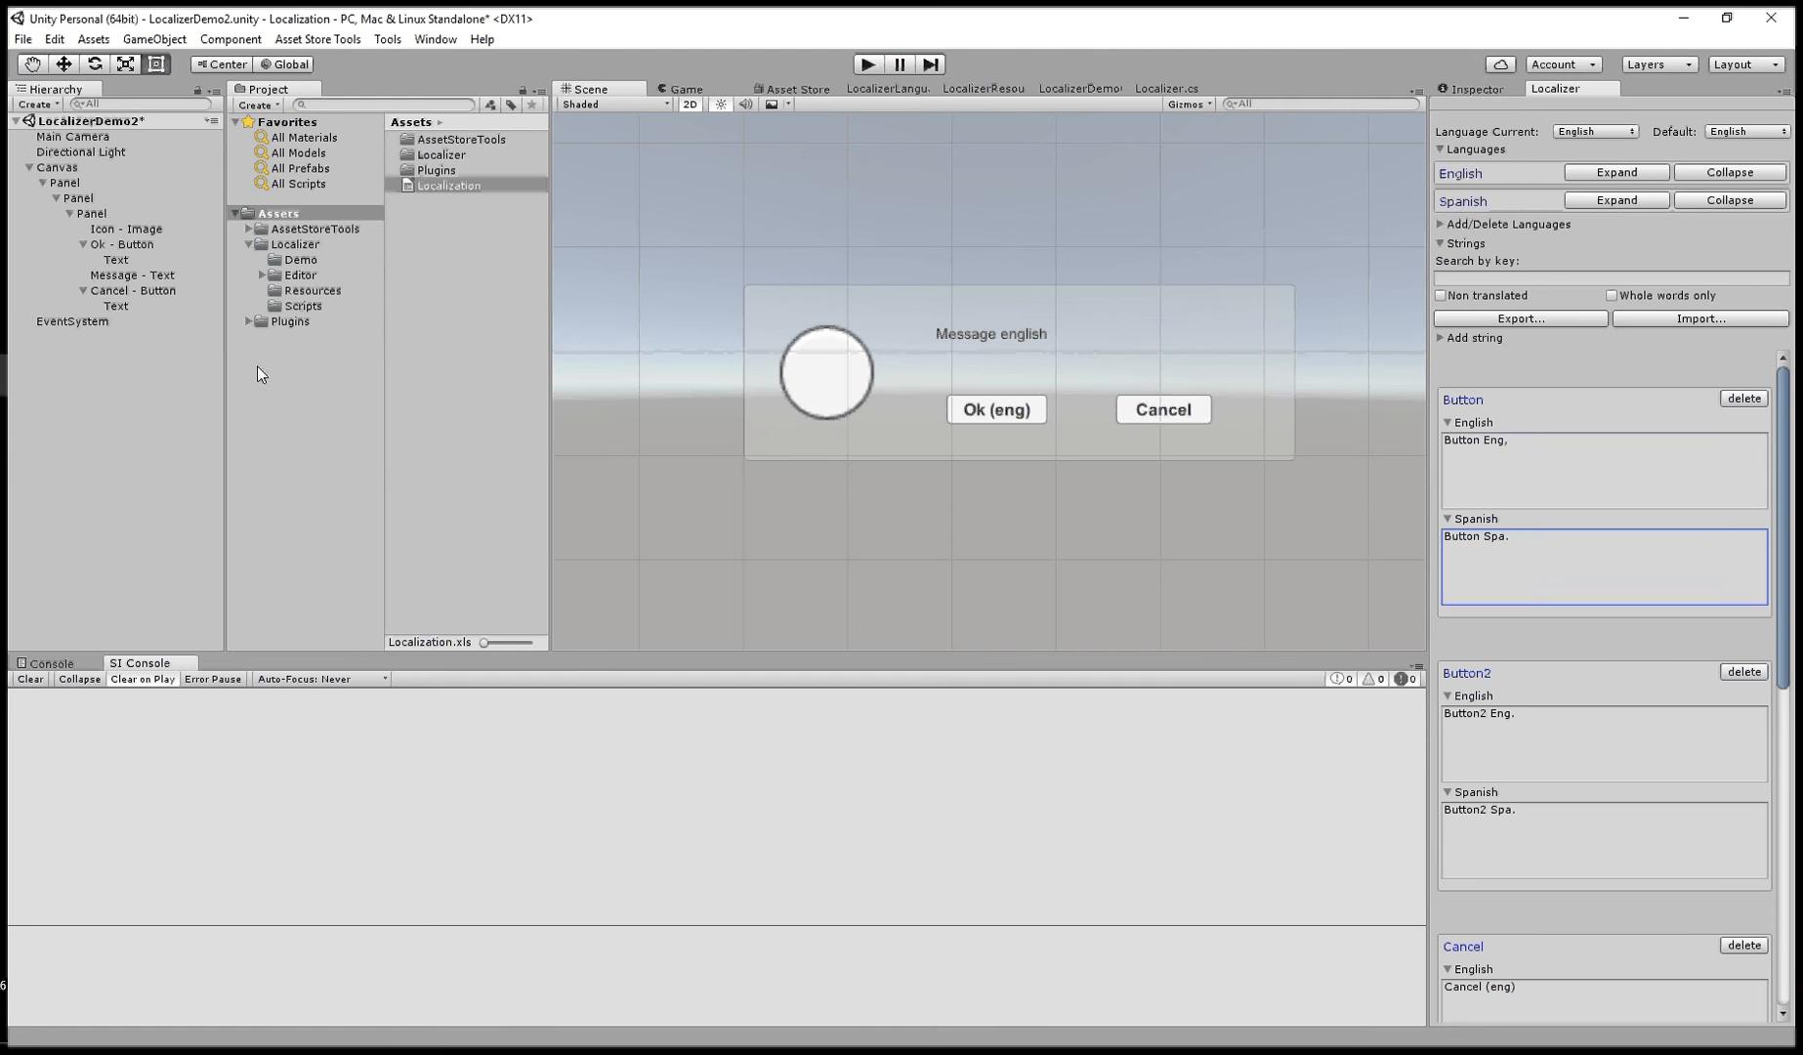
# - Examine the imported strings of the Ok and Cancel buttons, and compare the dialog by switching the current language to Spanish and back to English
pyautogui.click(122, 247)
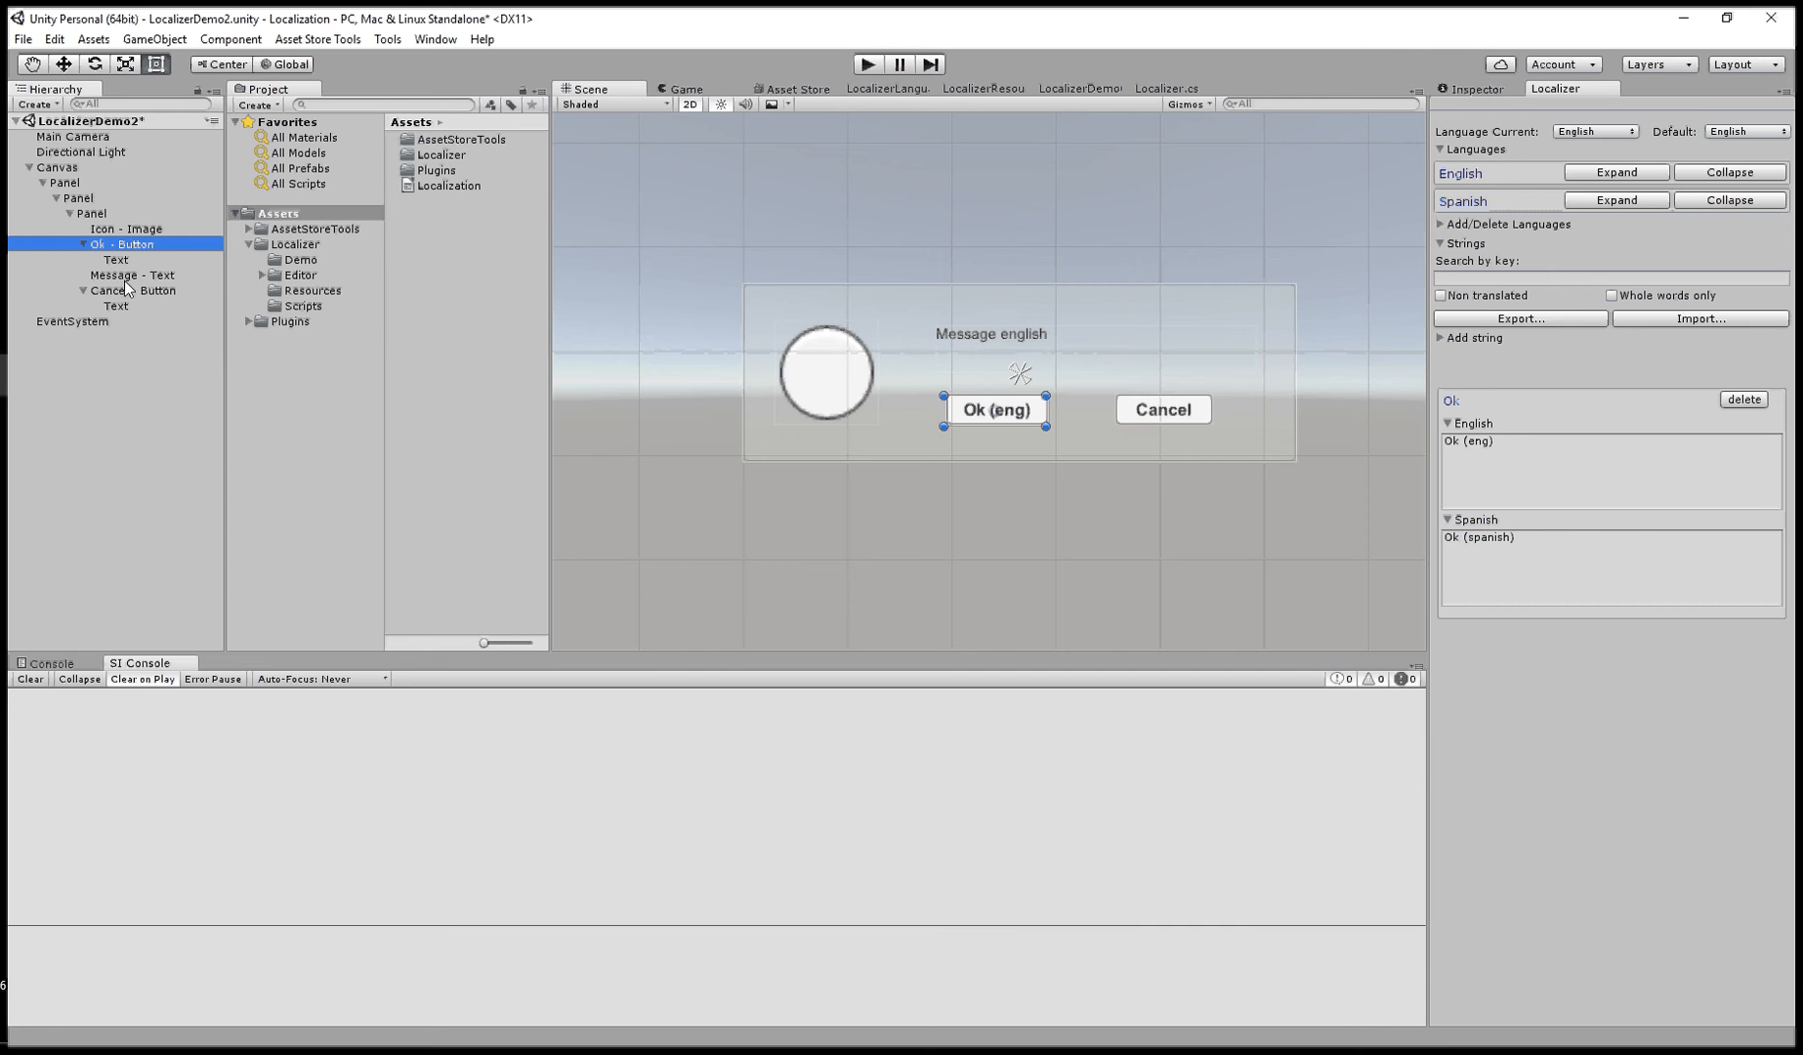
pyautogui.click(124, 290)
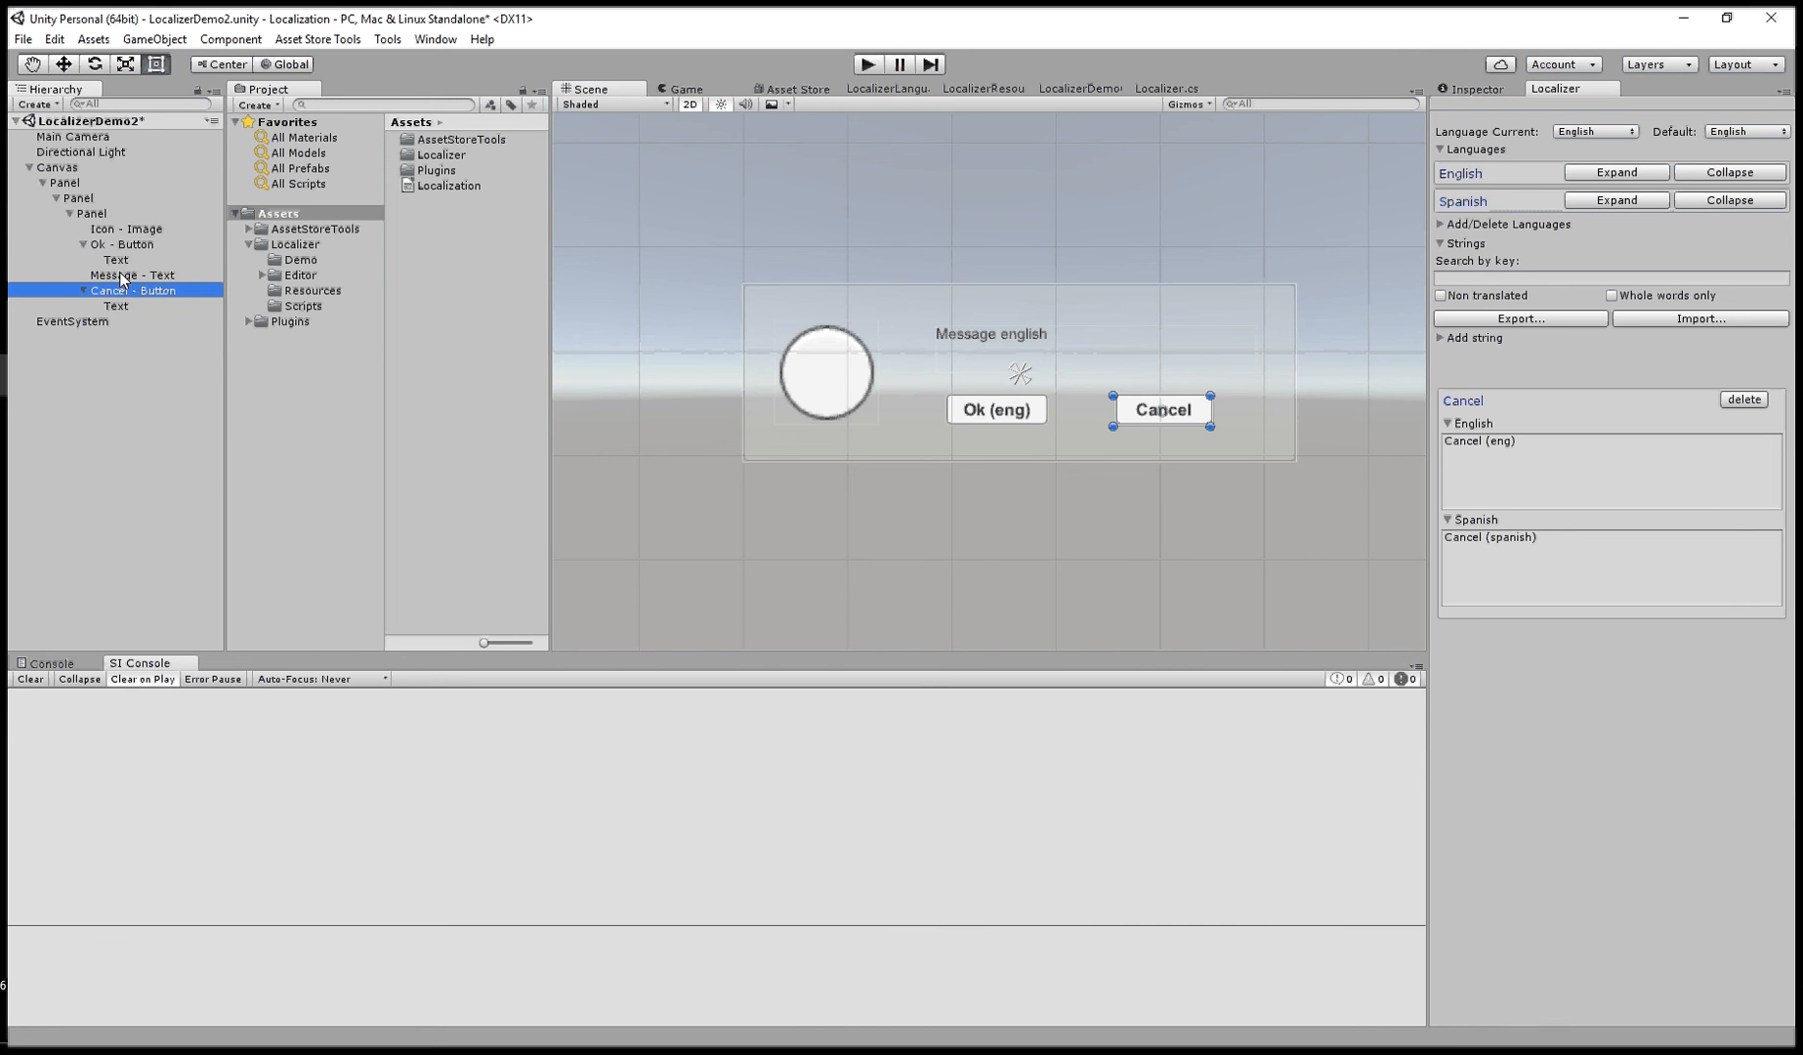
pyautogui.click(135, 229)
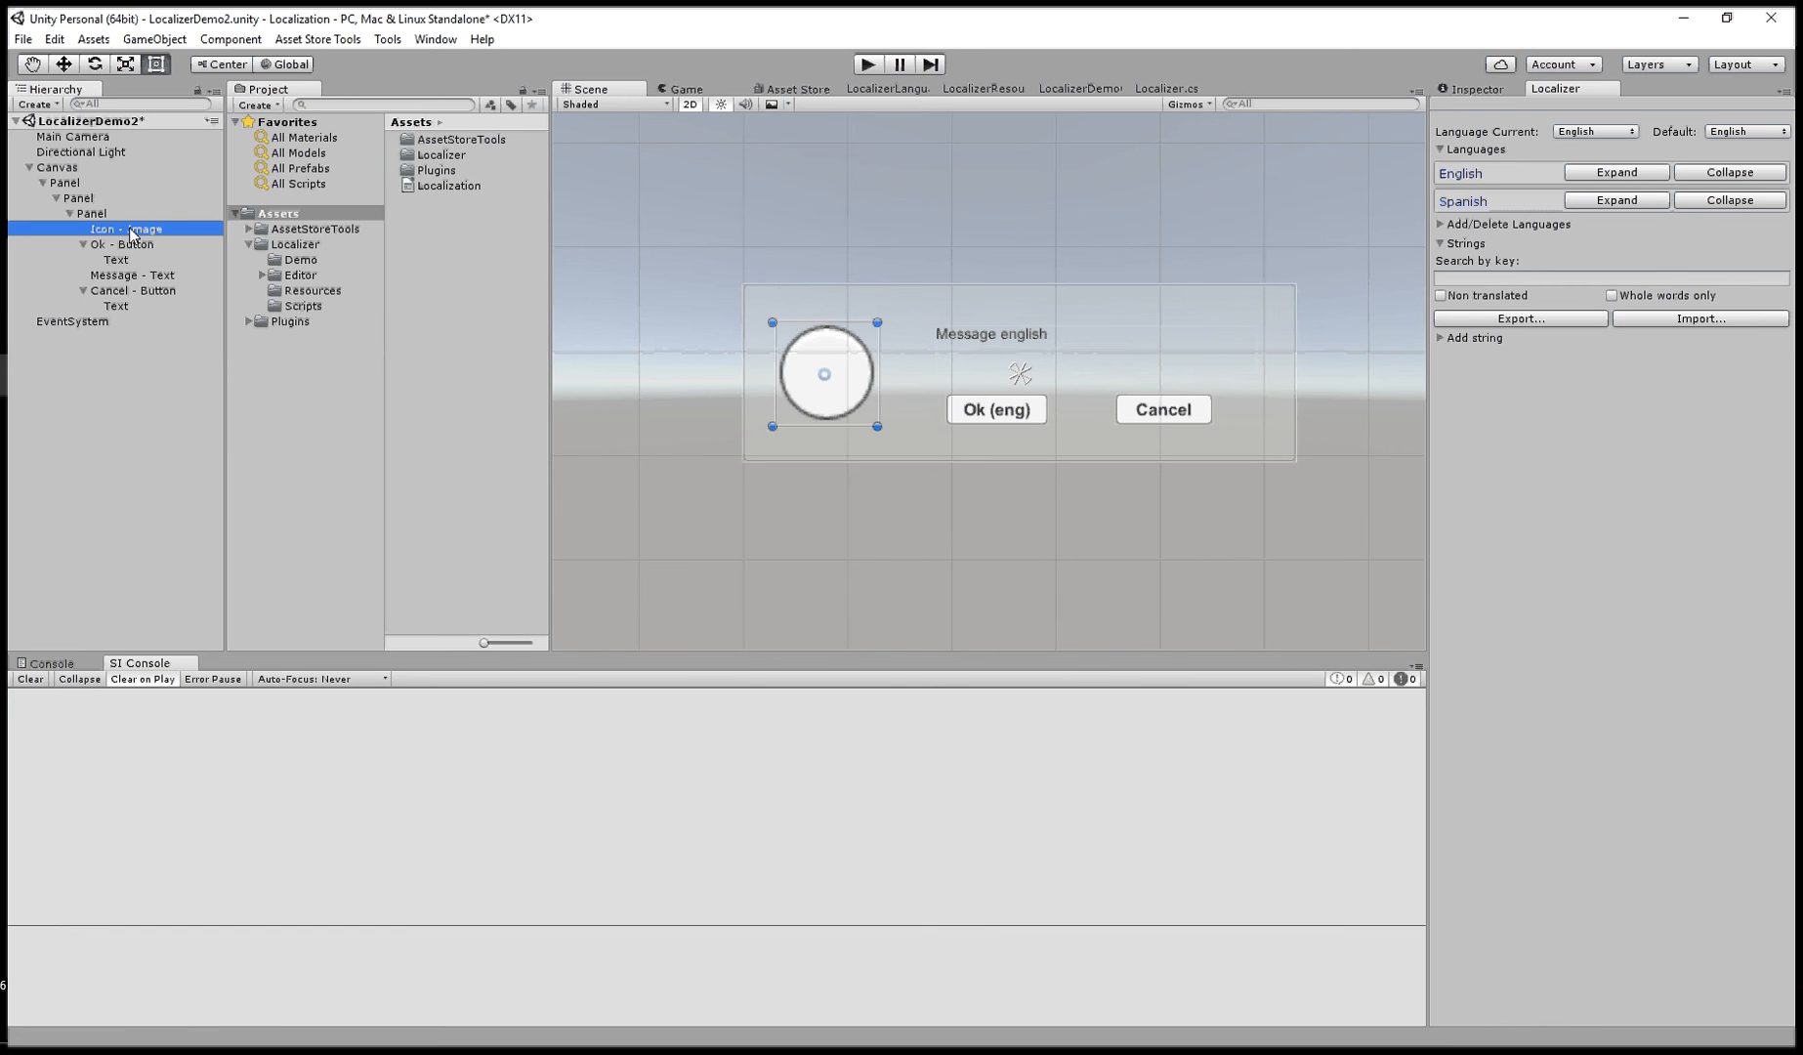
pyautogui.click(1483, 547)
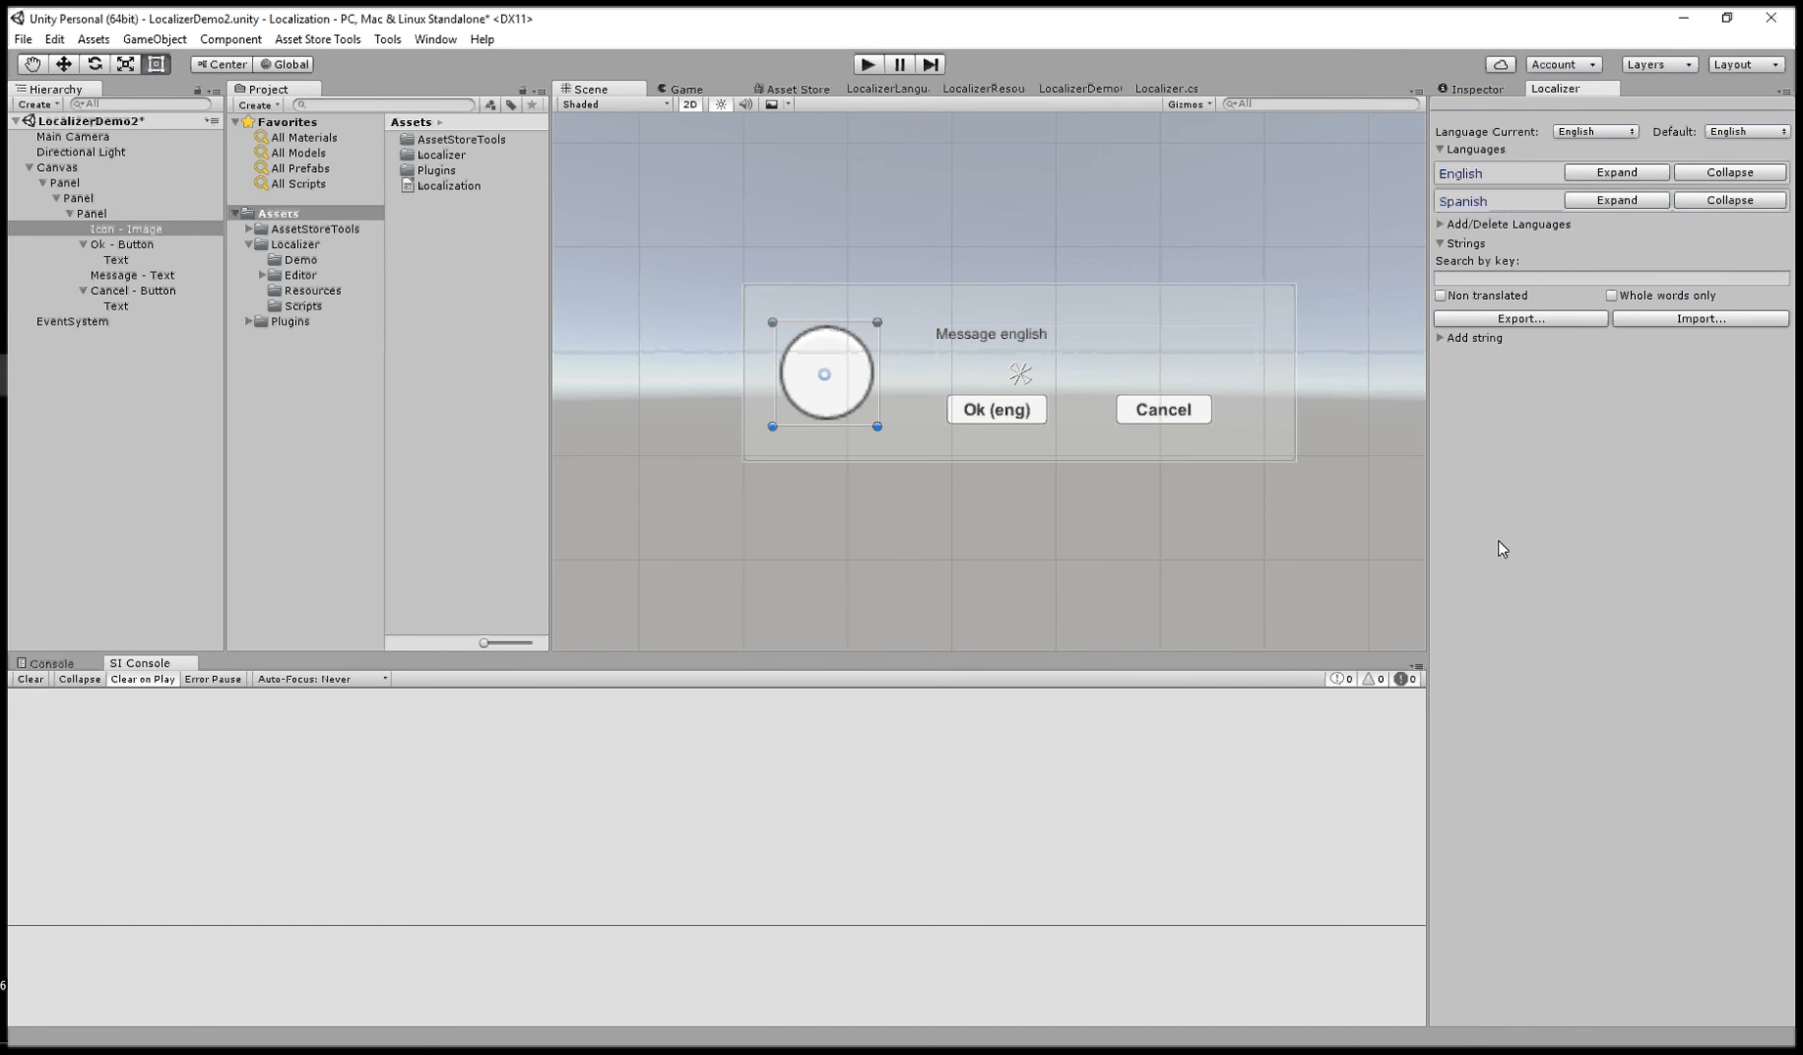
pyautogui.click(1574, 132)
pyautogui.click(1610, 173)
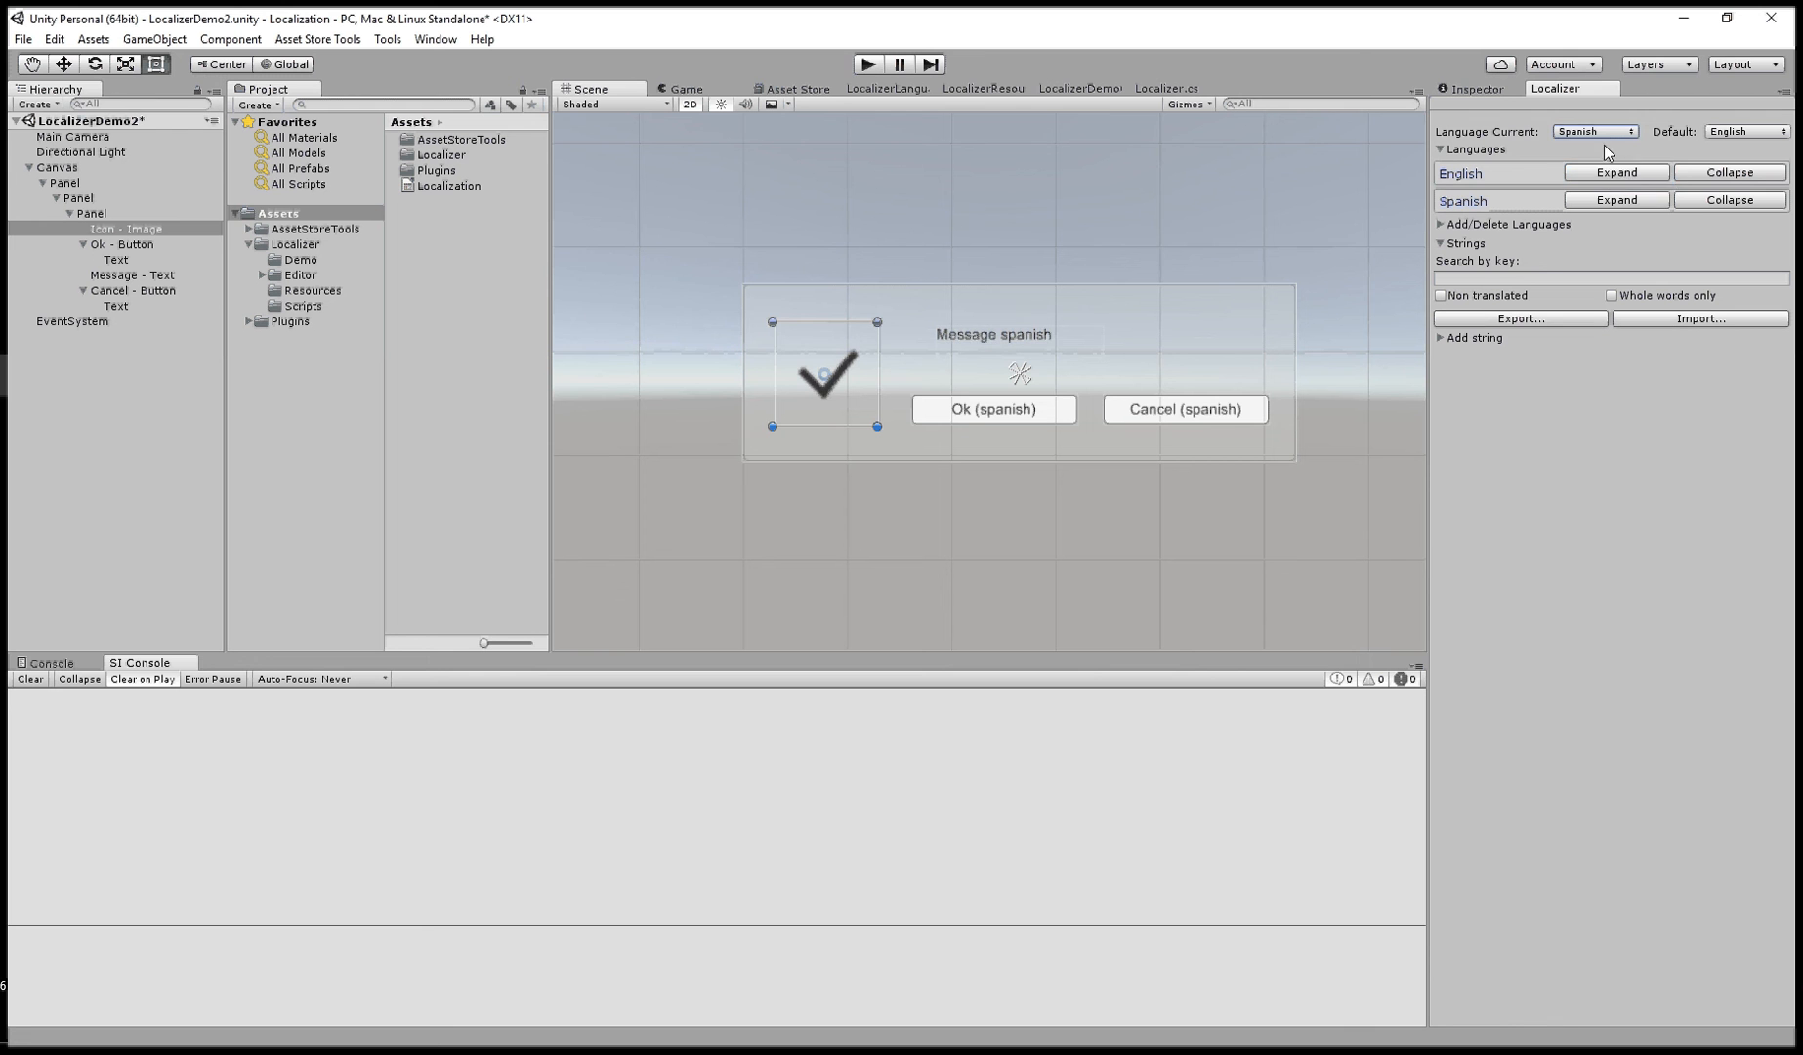
pyautogui.click(1602, 132)
pyautogui.click(1604, 152)
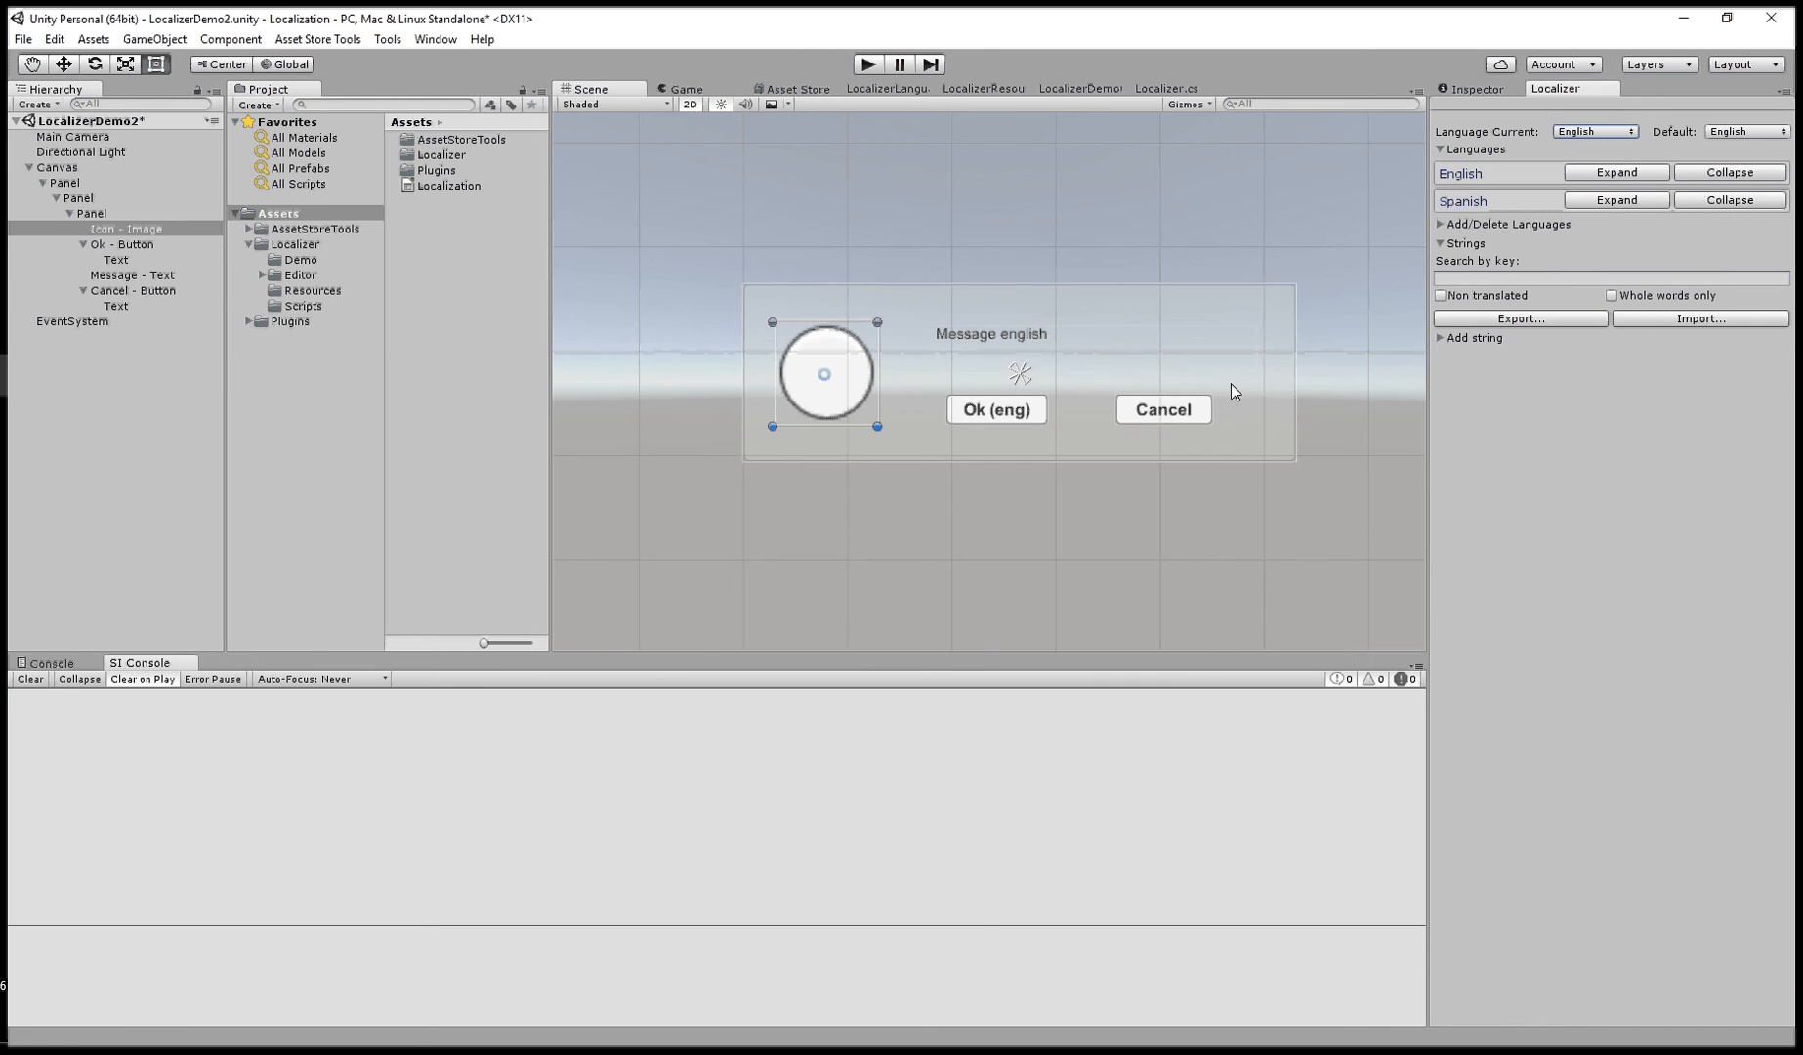
# - Widen the Cancel button to a width of about 120 for the English version of the dialog
pyautogui.click(1189, 405)
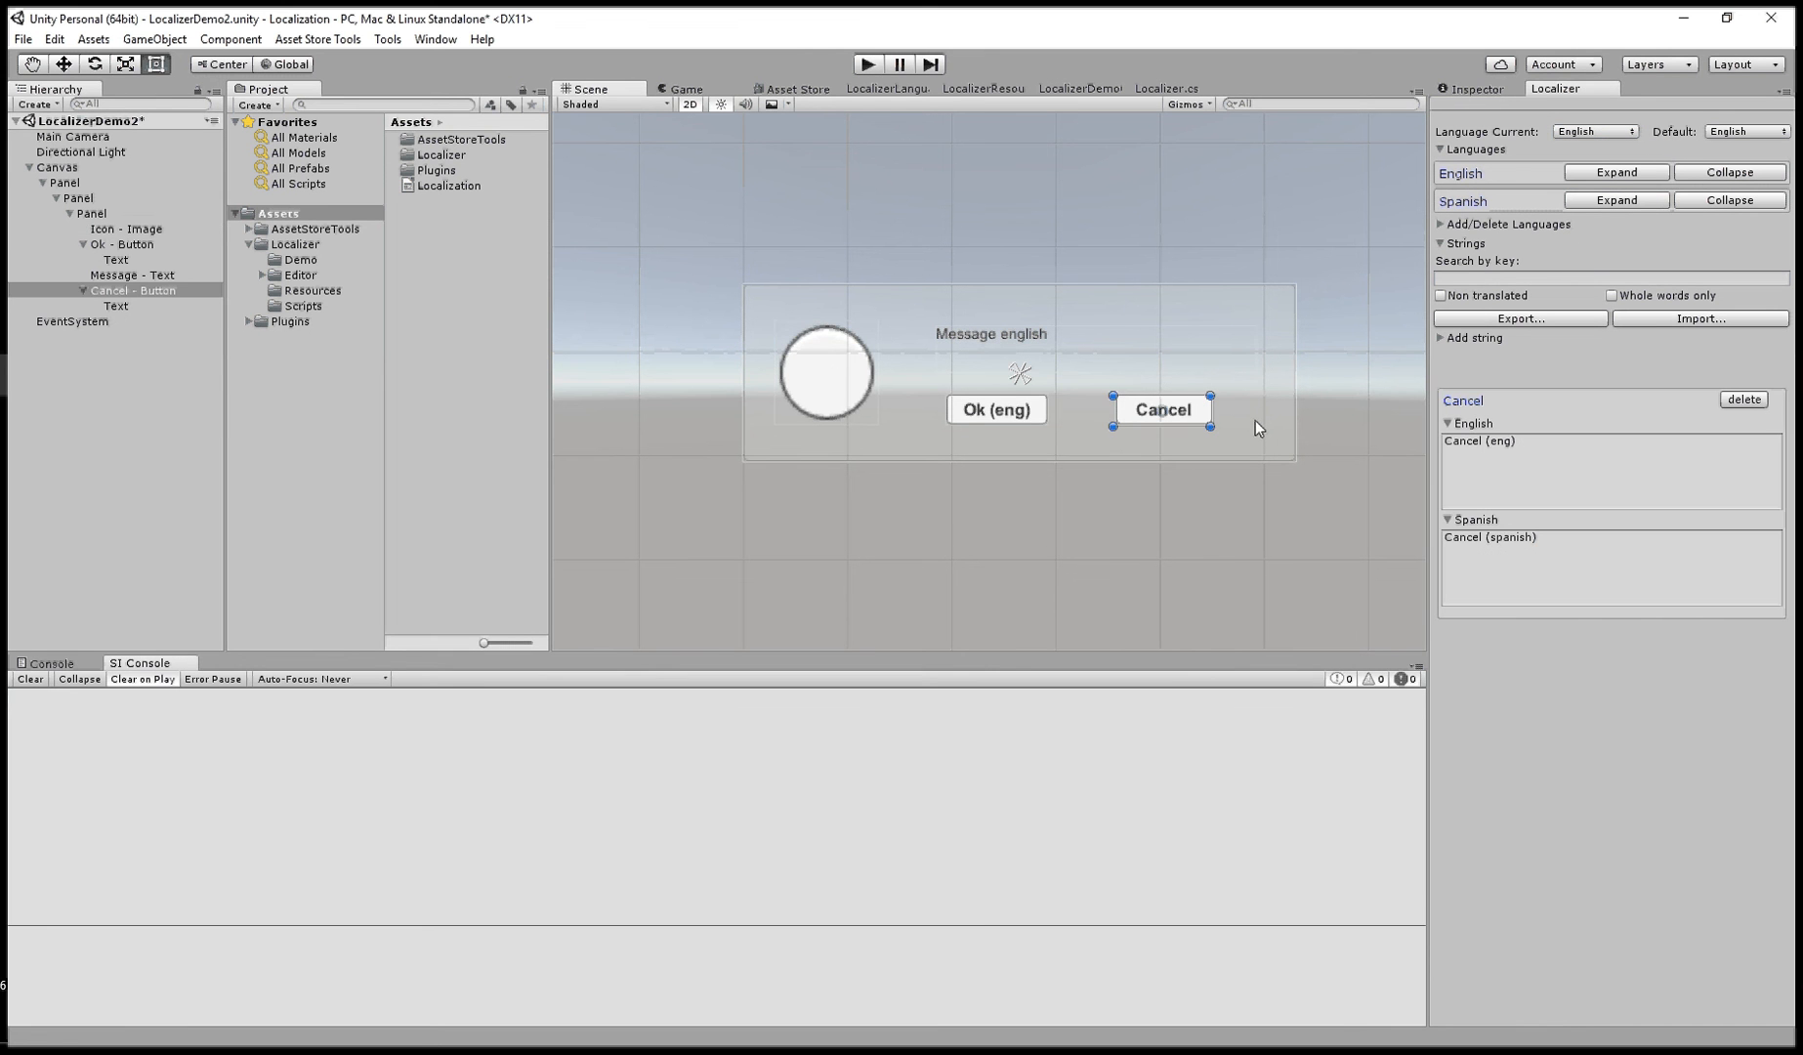
pyautogui.click(1498, 89)
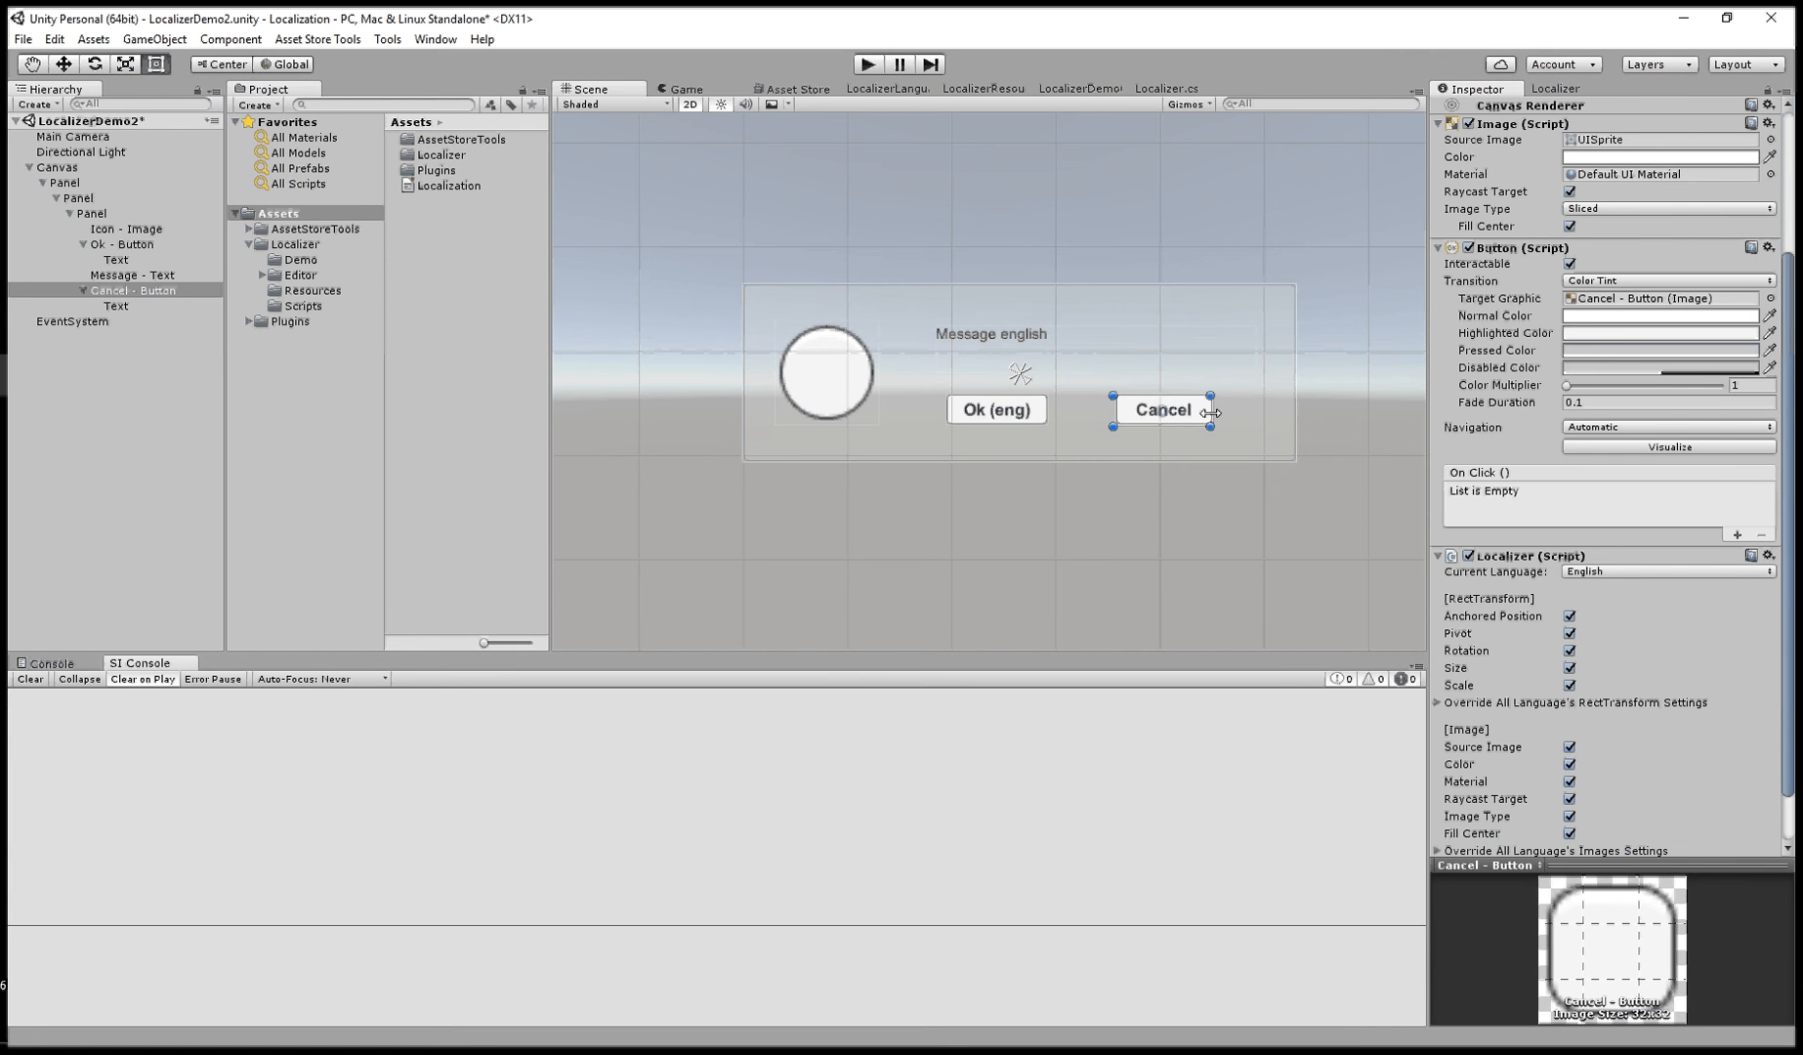
pyautogui.moveTo(1212, 412); pyautogui.dragTo(1239, 408)
pyautogui.scroll(4, 1616, 369)
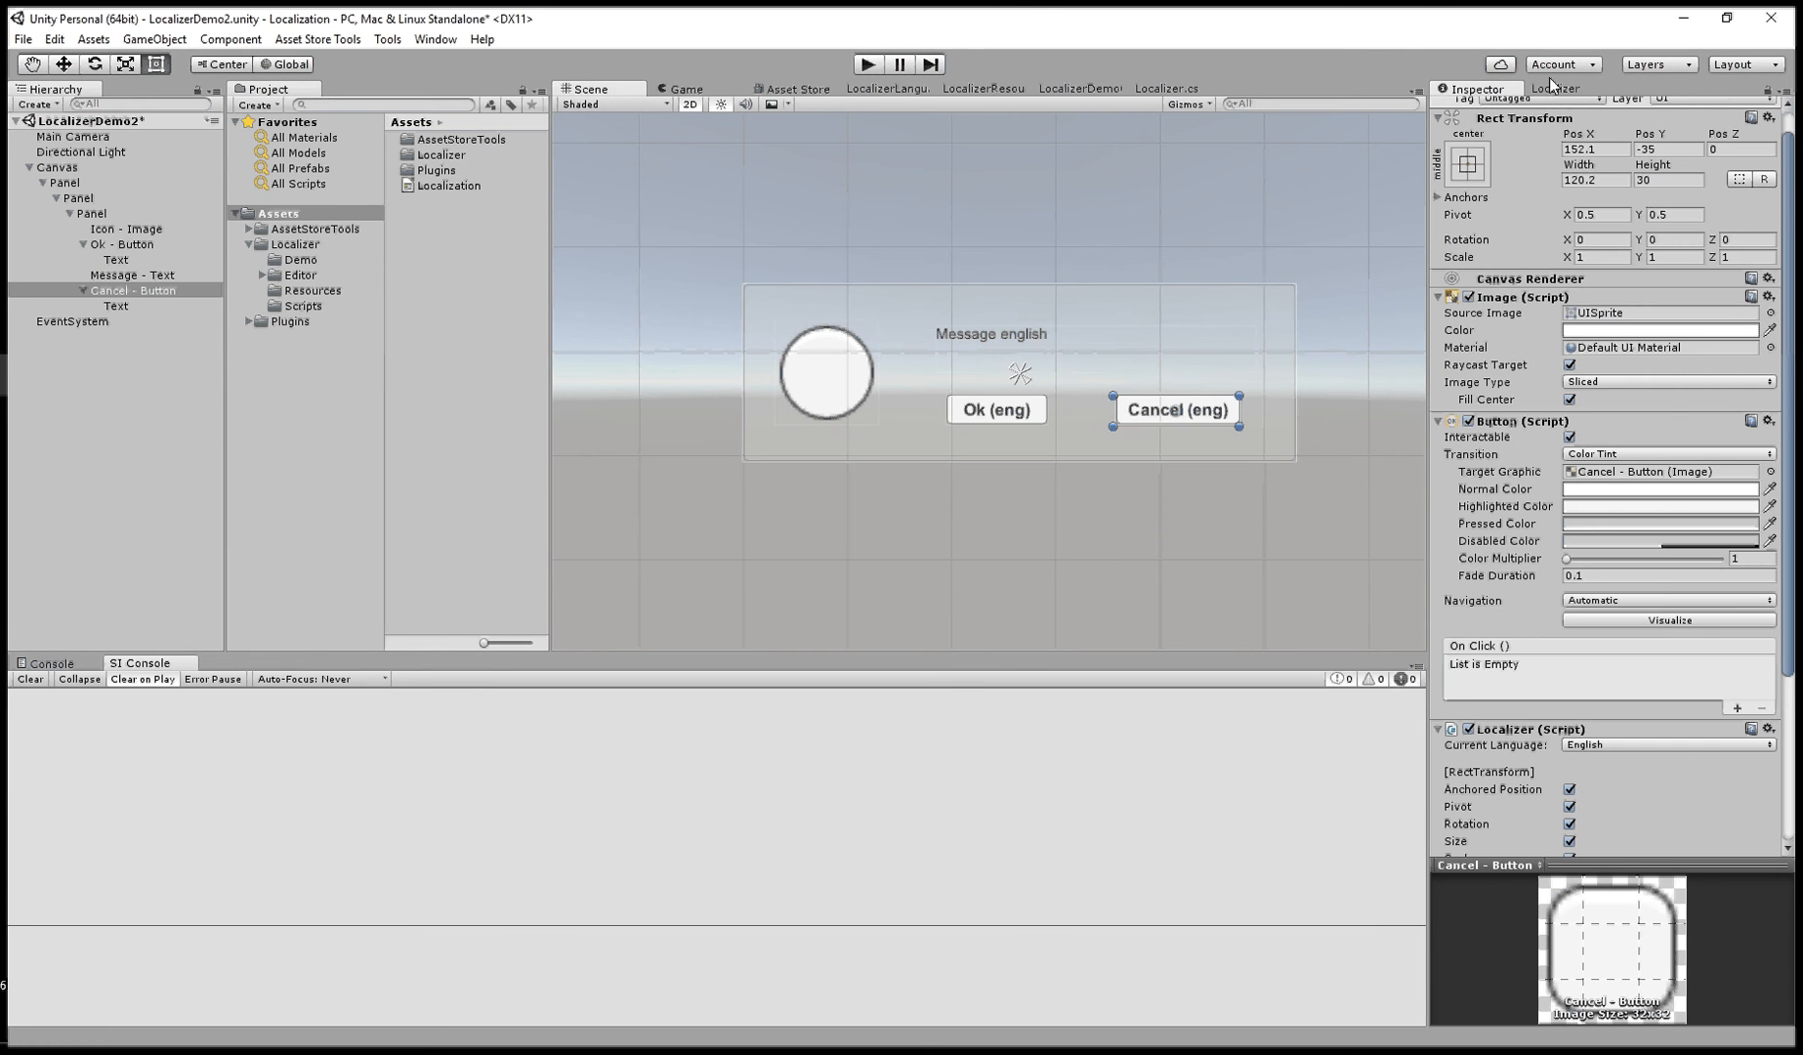
pyautogui.click(1554, 86)
pyautogui.click(1497, 85)
# - Create an Audio Source object with the hello_en audio clip and add a Localizer component to it
pyautogui.click(127, 377)
pyautogui.click(220, 39)
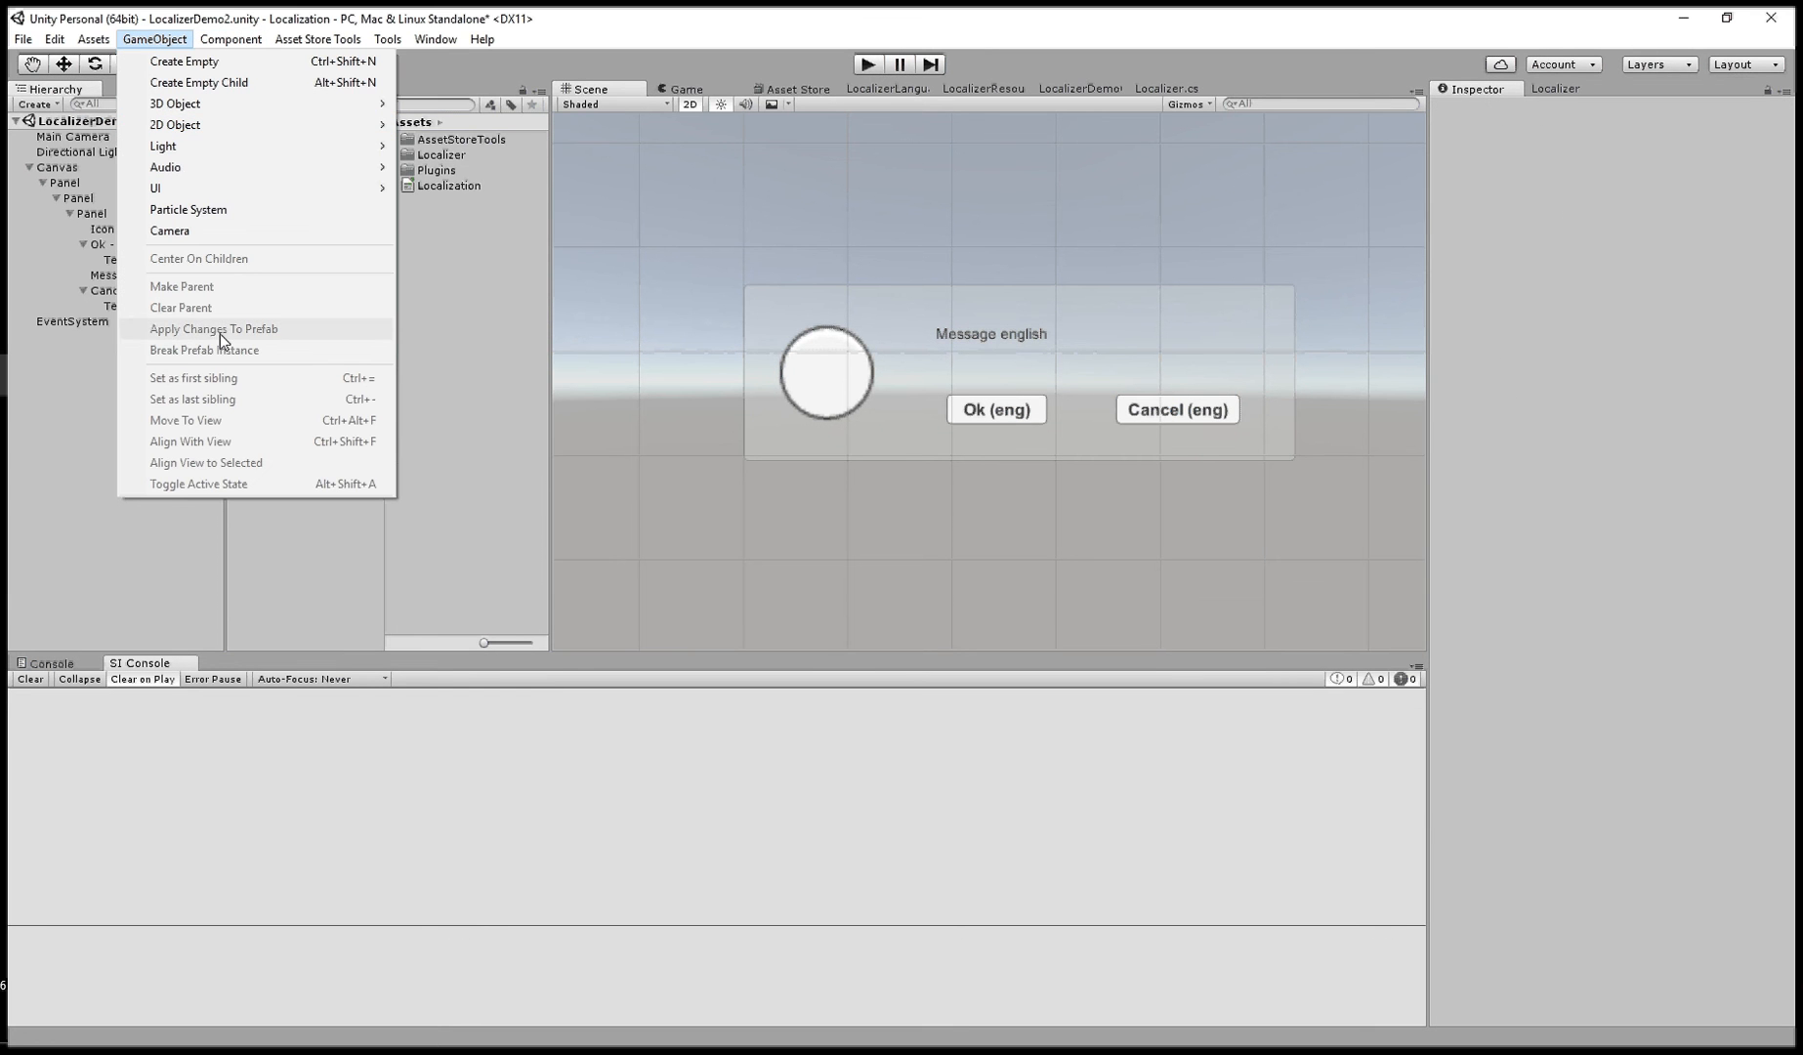
pyautogui.moveTo(291, 168)
pyautogui.click(458, 167)
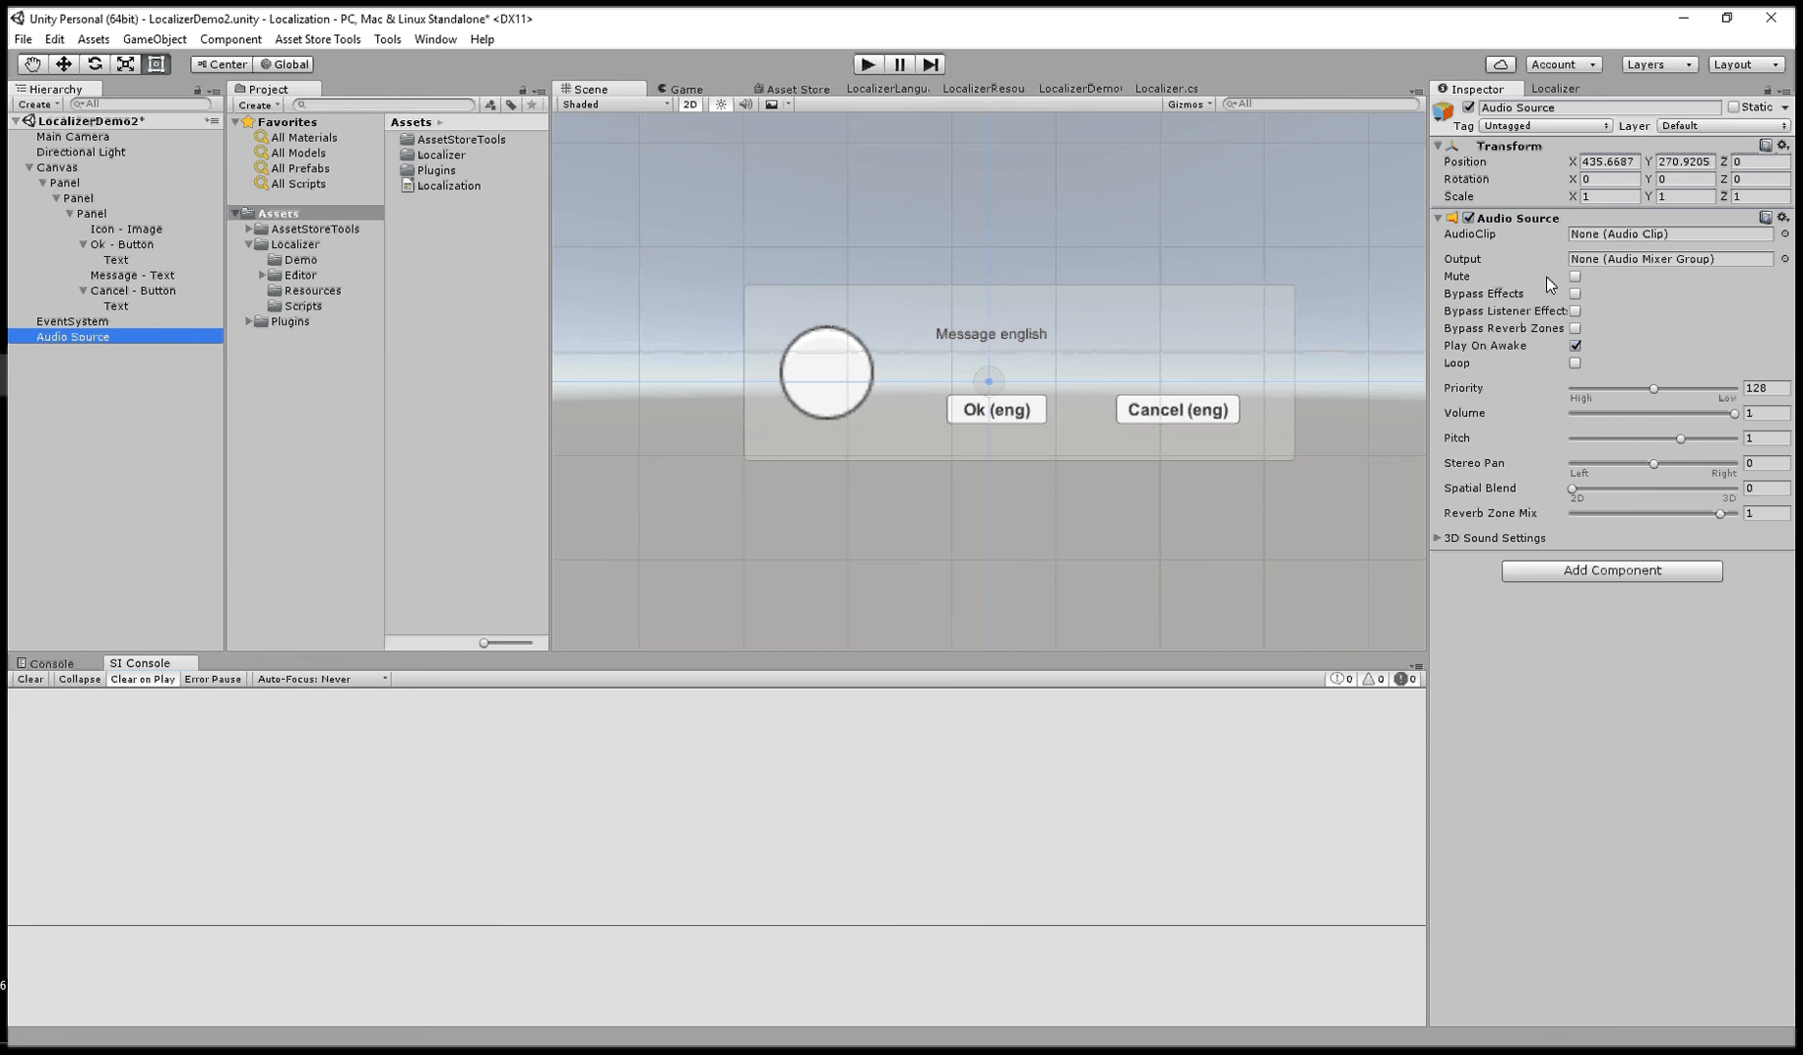
pyautogui.click(1785, 234)
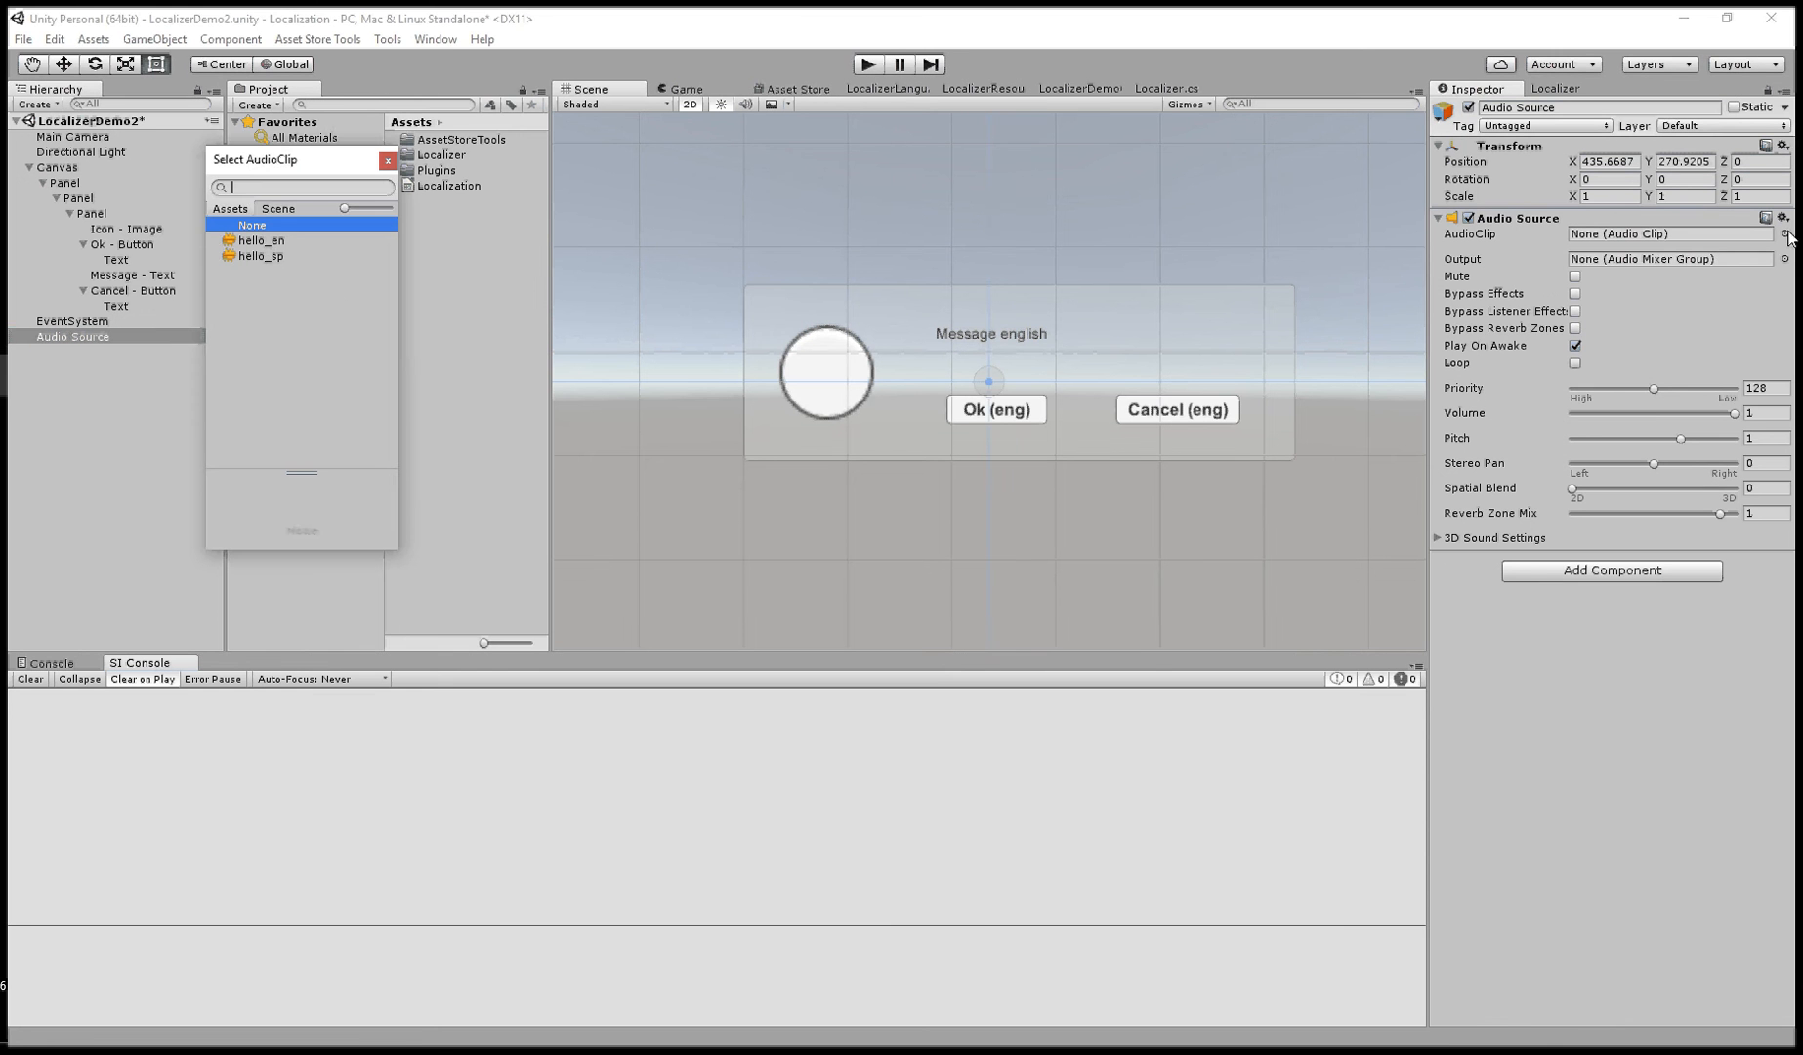
pyautogui.doubleClick(306, 241)
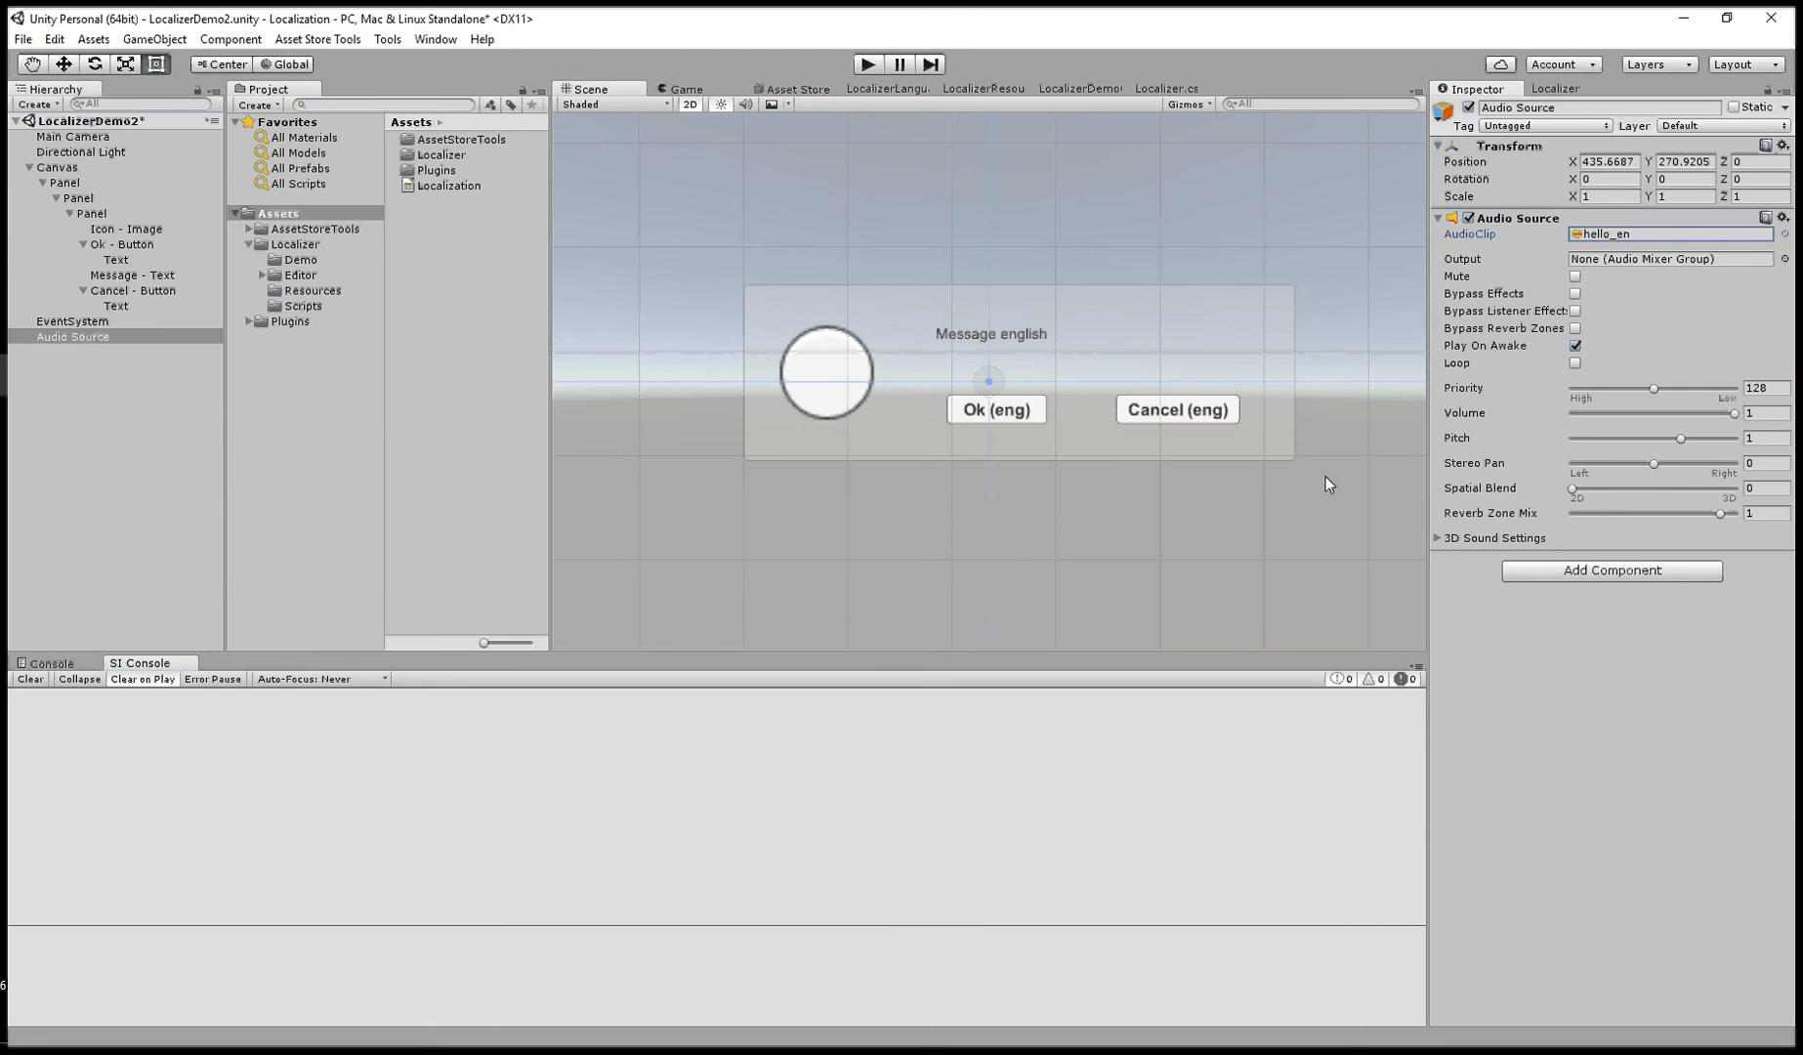
pyautogui.click(1543, 572)
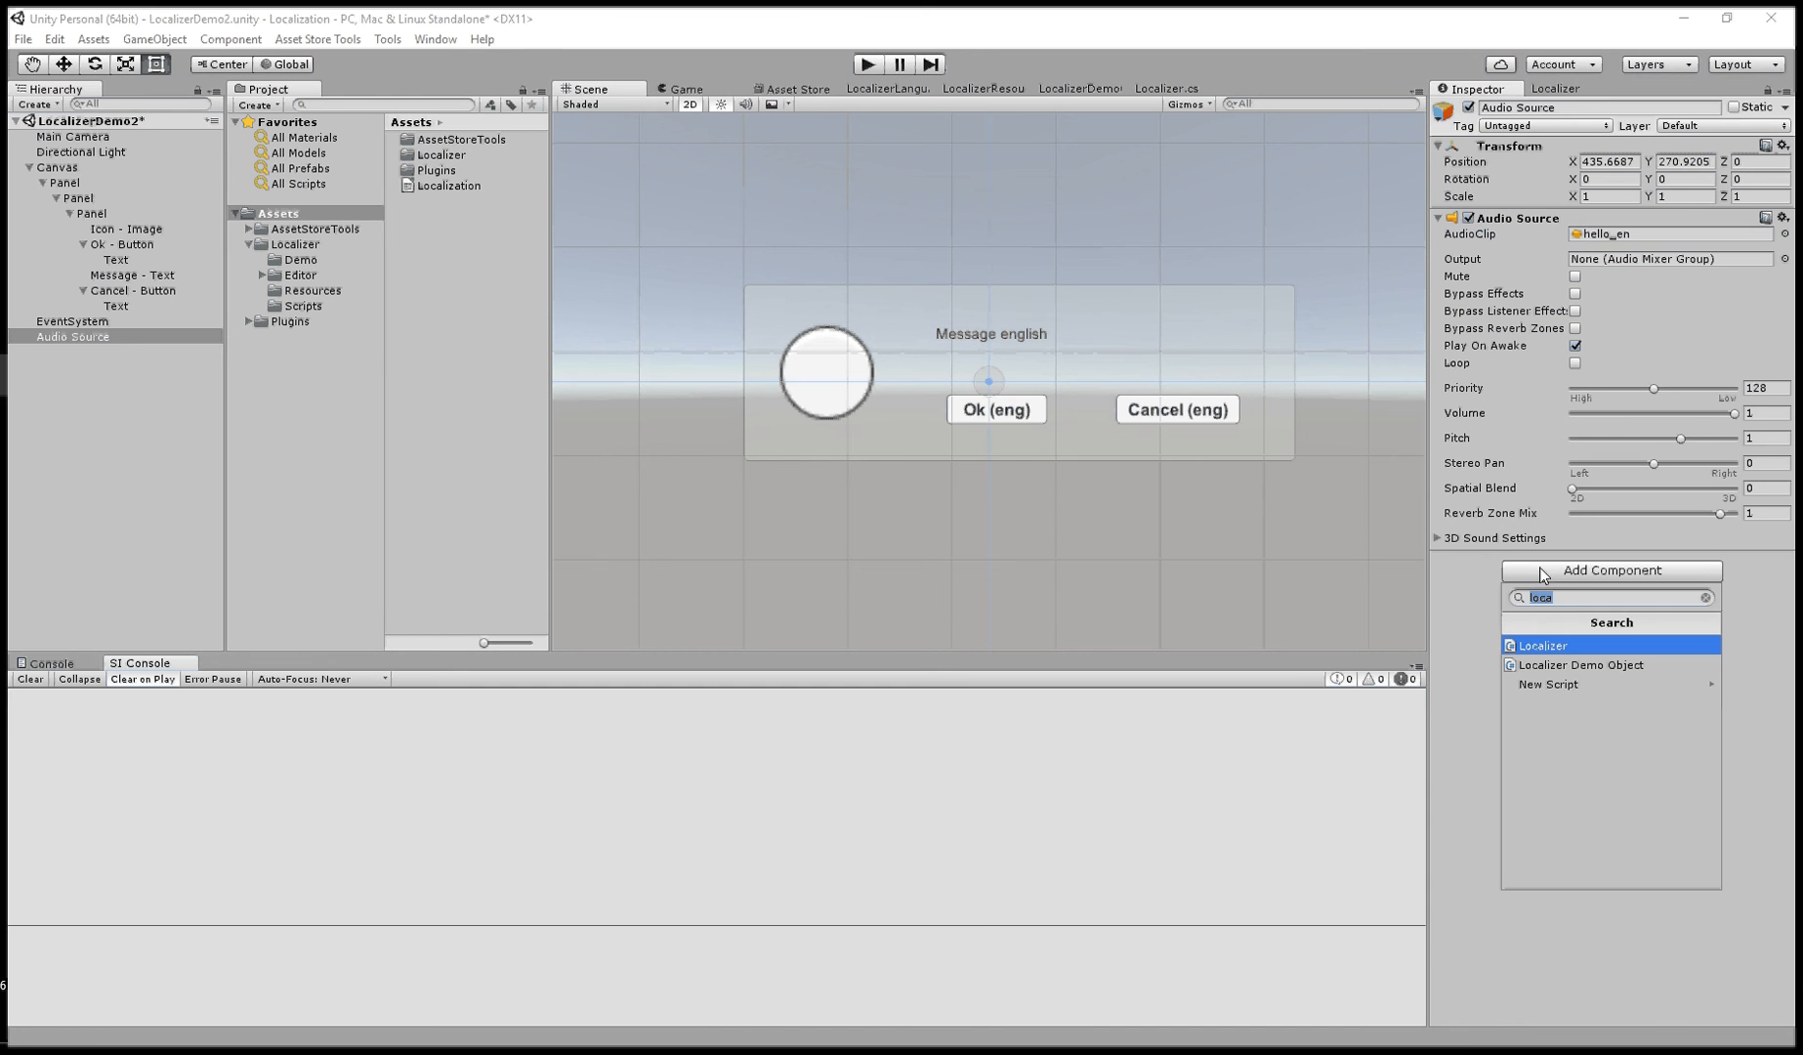
pyautogui.click(1554, 646)
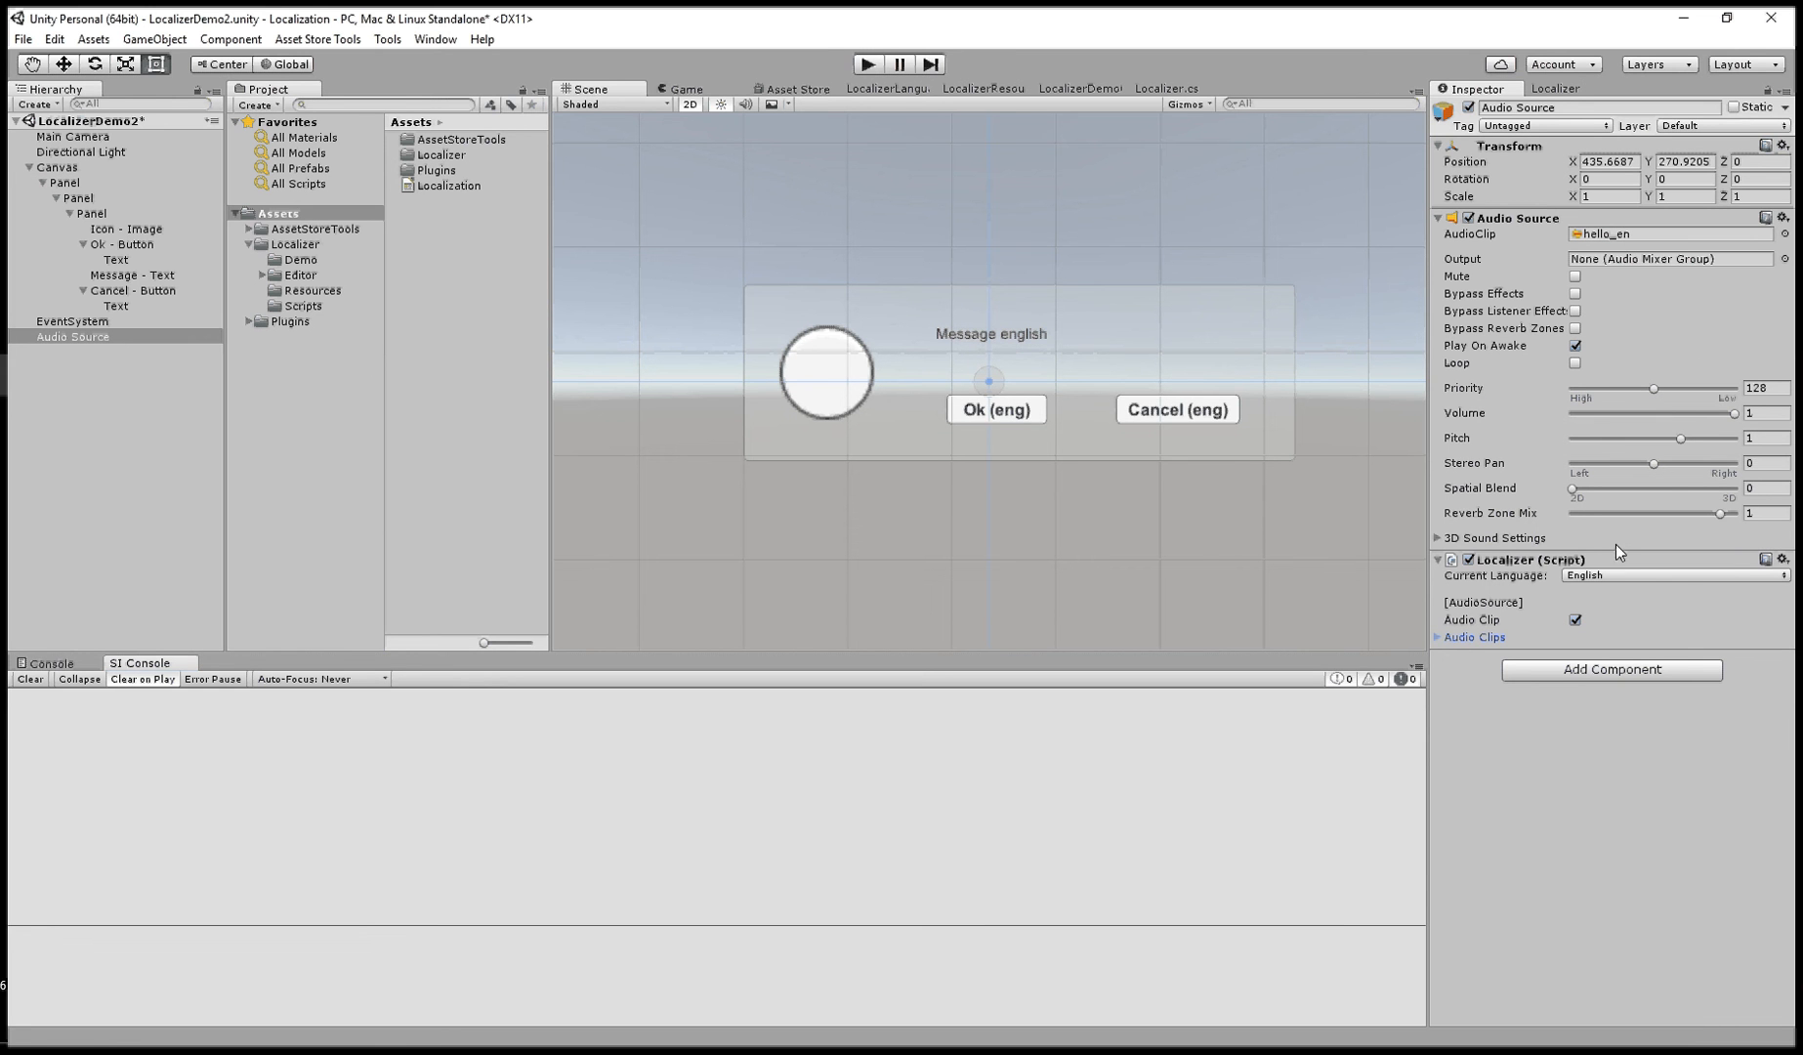
# - Switch the Audio Source's Localizer current language to Spanish and assign hello_sp as its audio clip
pyautogui.click(1639, 575)
pyautogui.click(1641, 615)
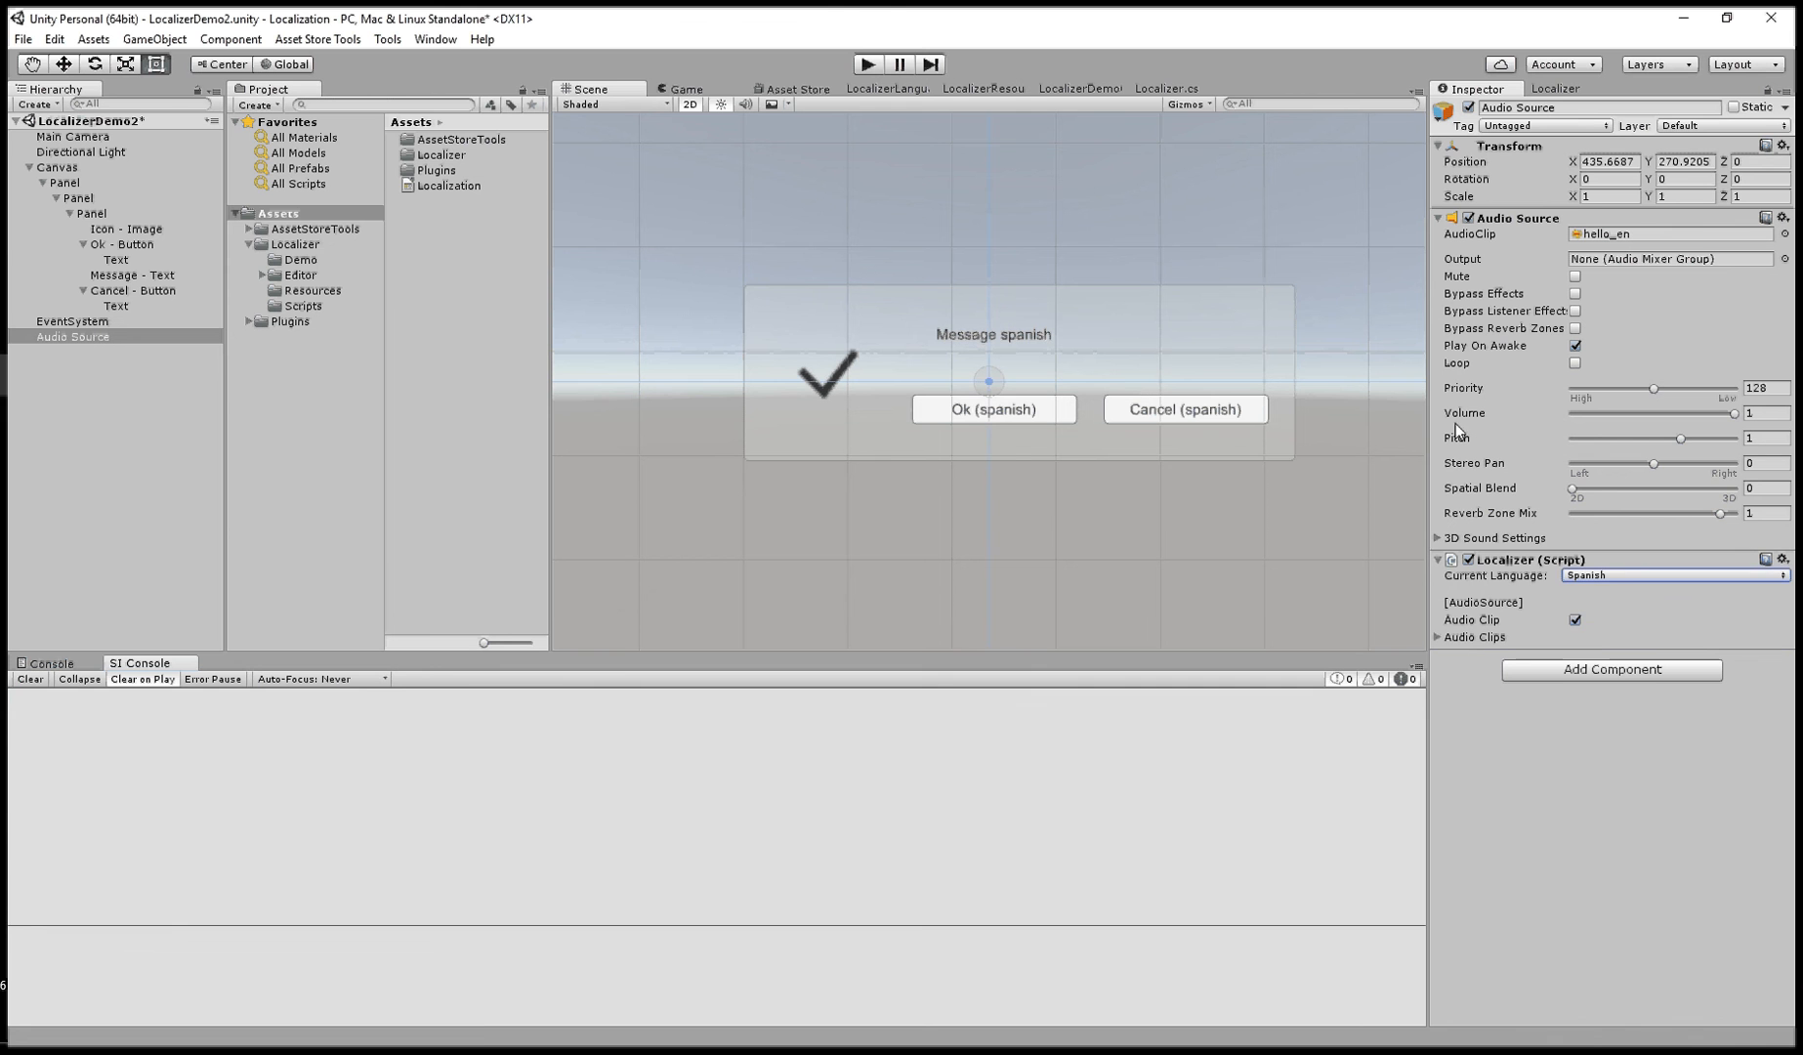
pyautogui.click(1785, 235)
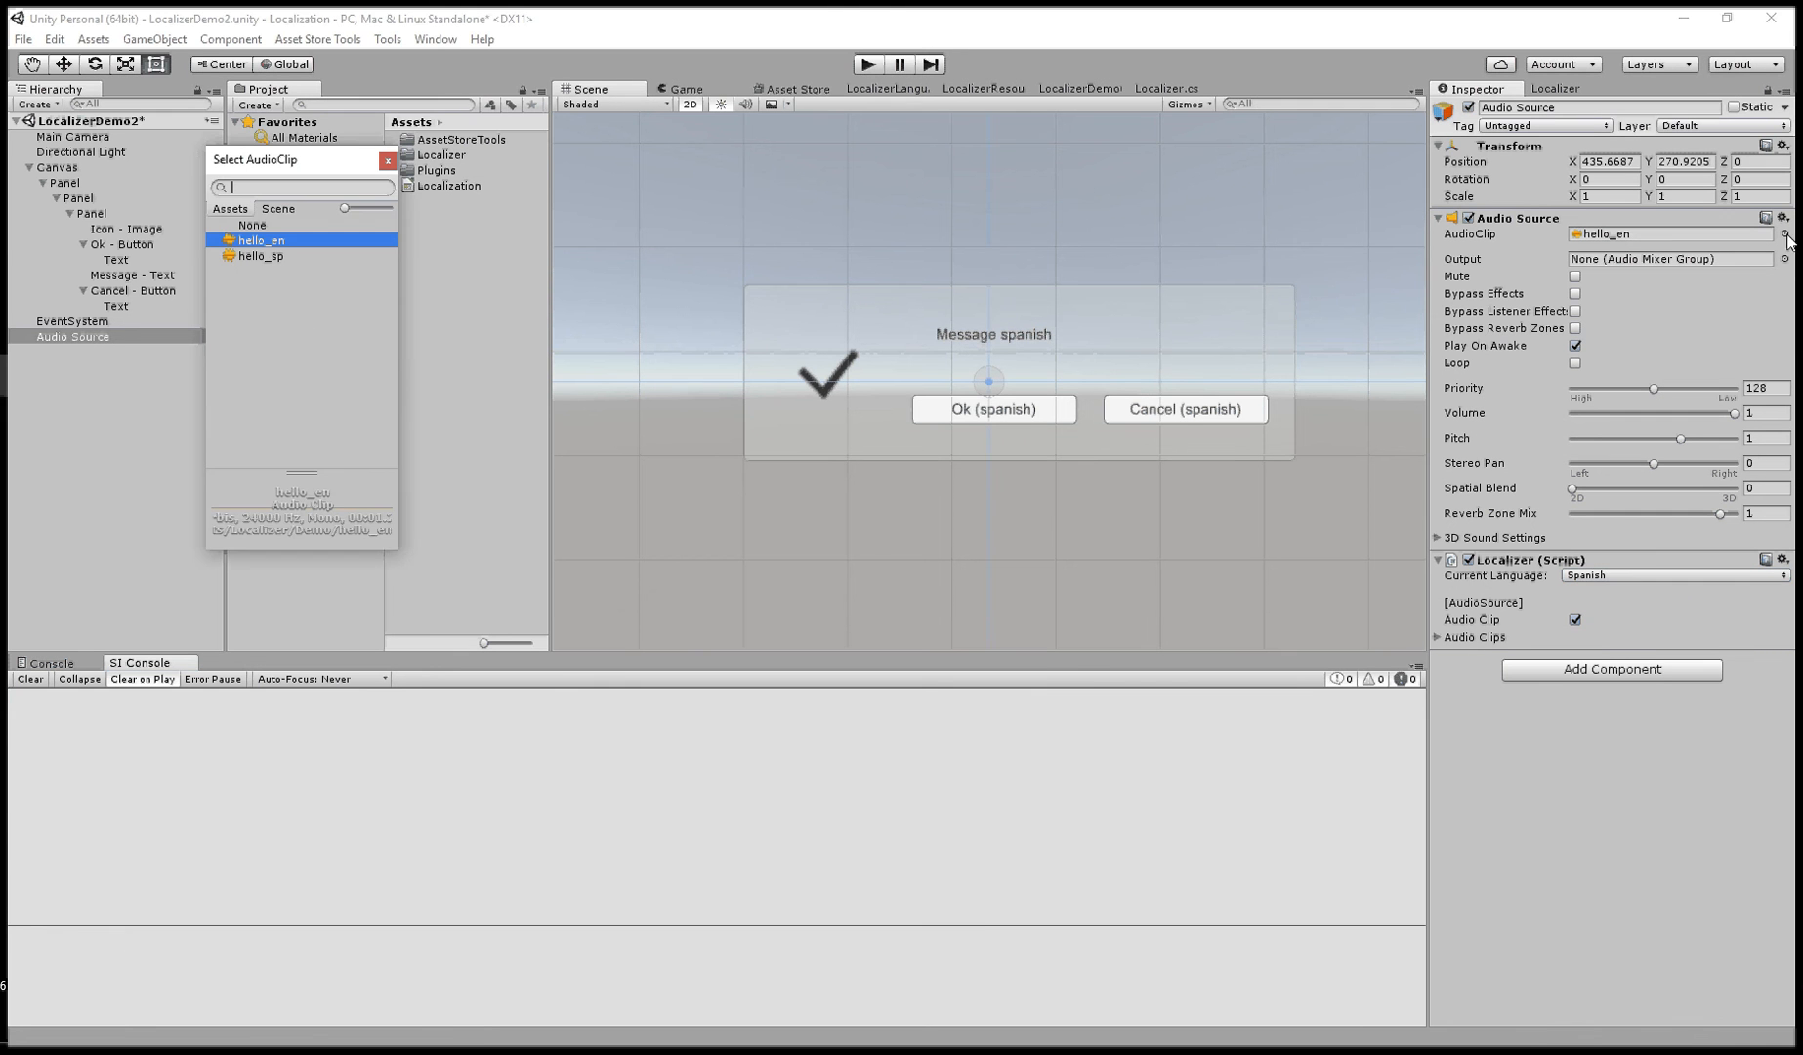
pyautogui.doubleClick(235, 257)
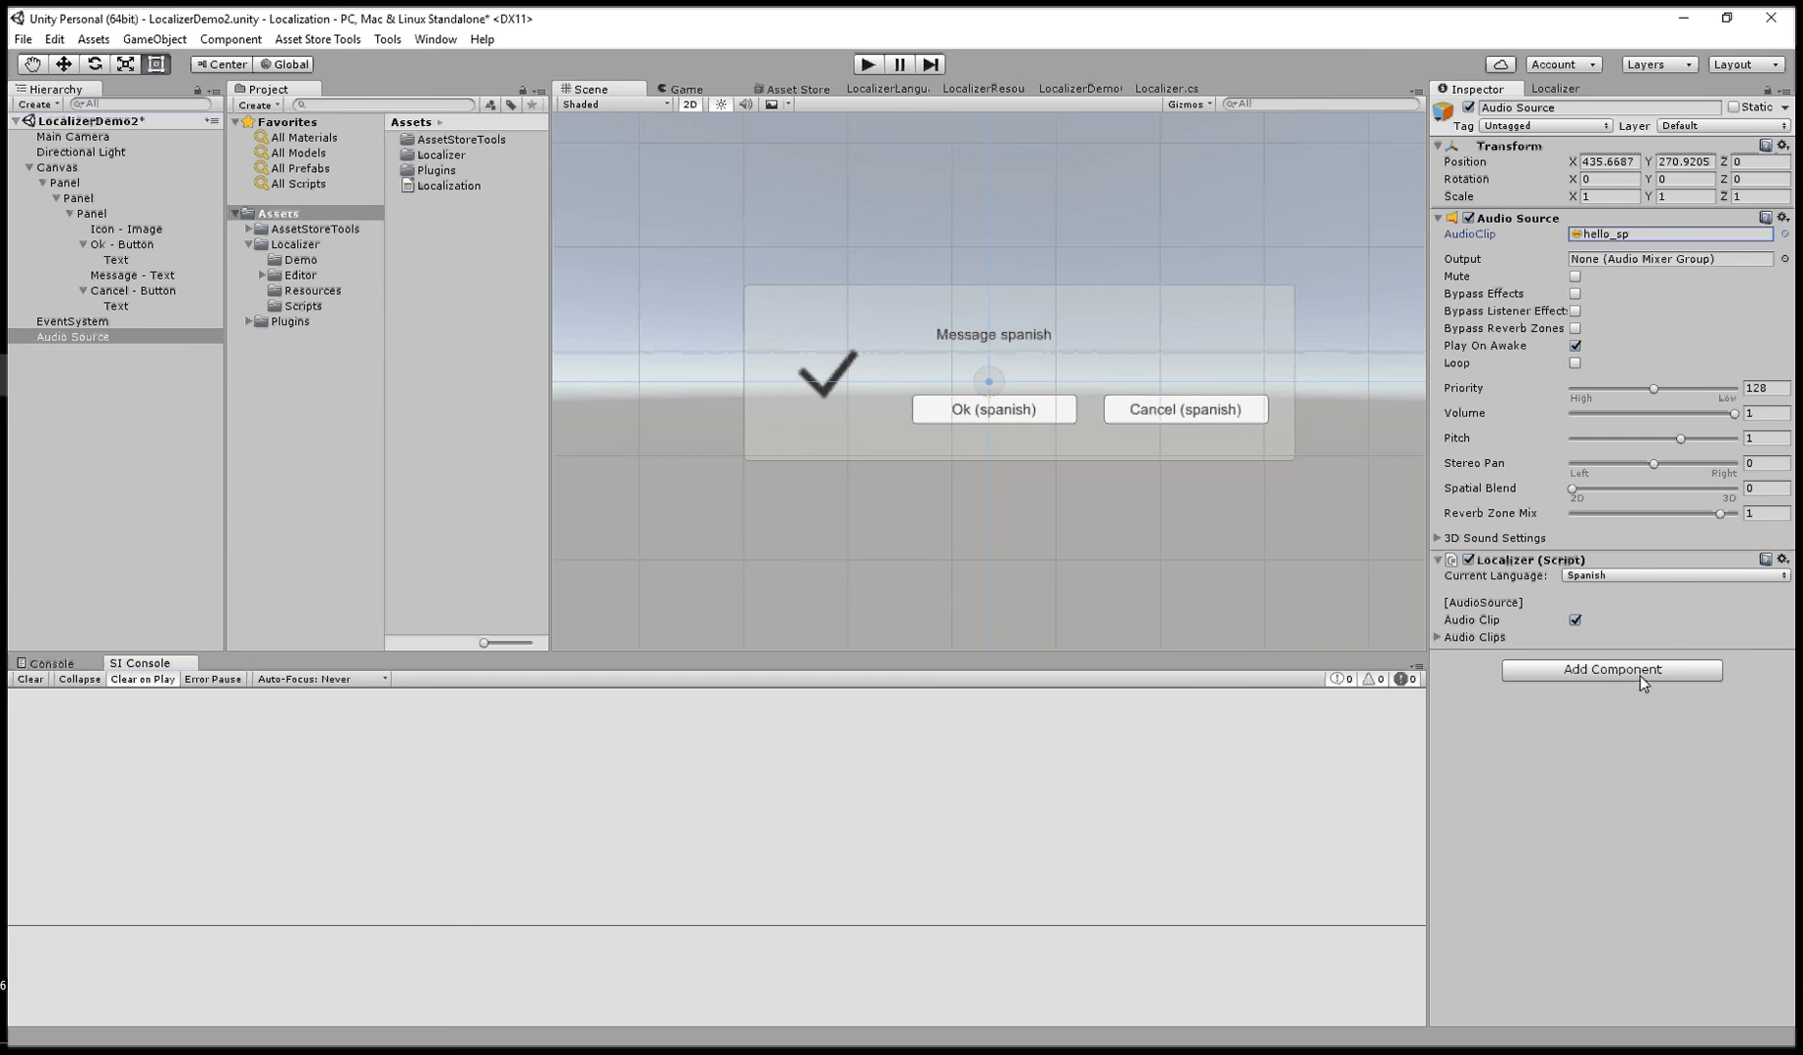
# - Check the Audio Source's clip in both languages by switching its Localizer between English and Spanish, ending on English
pyautogui.click(1640, 577)
pyautogui.click(1633, 595)
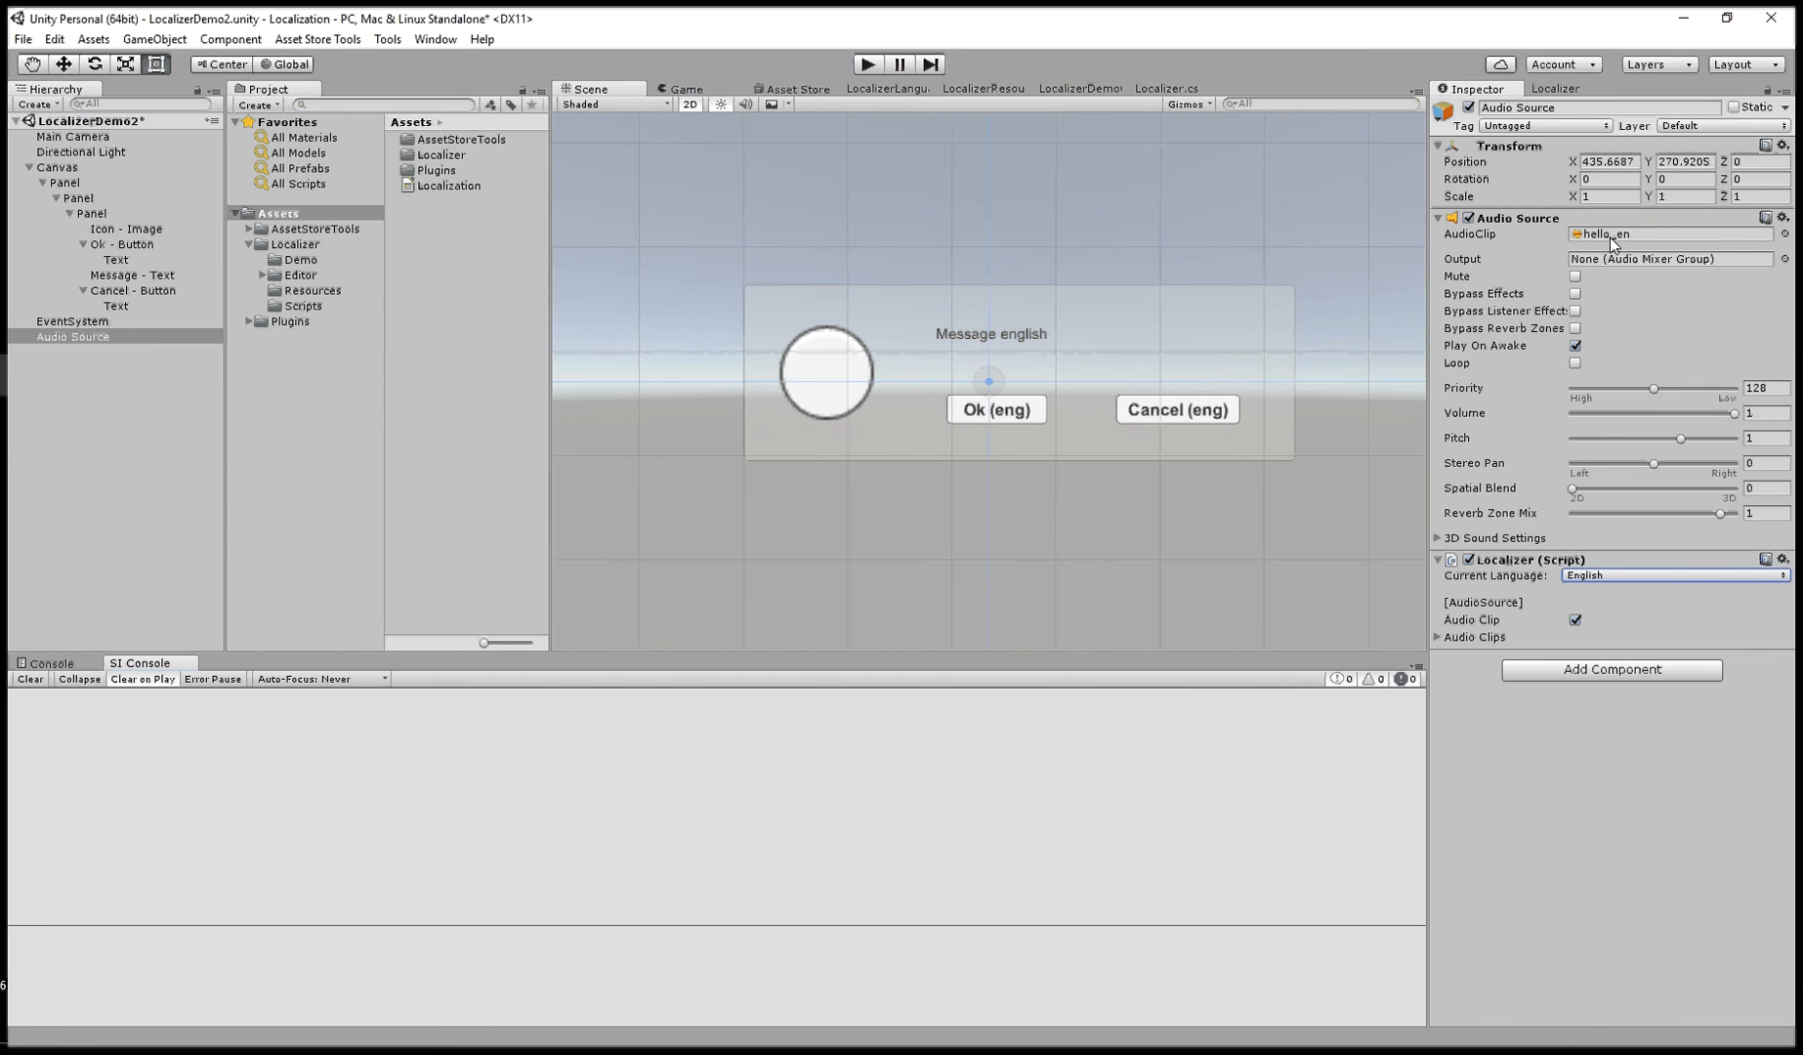
pyautogui.click(1610, 577)
pyautogui.click(1612, 622)
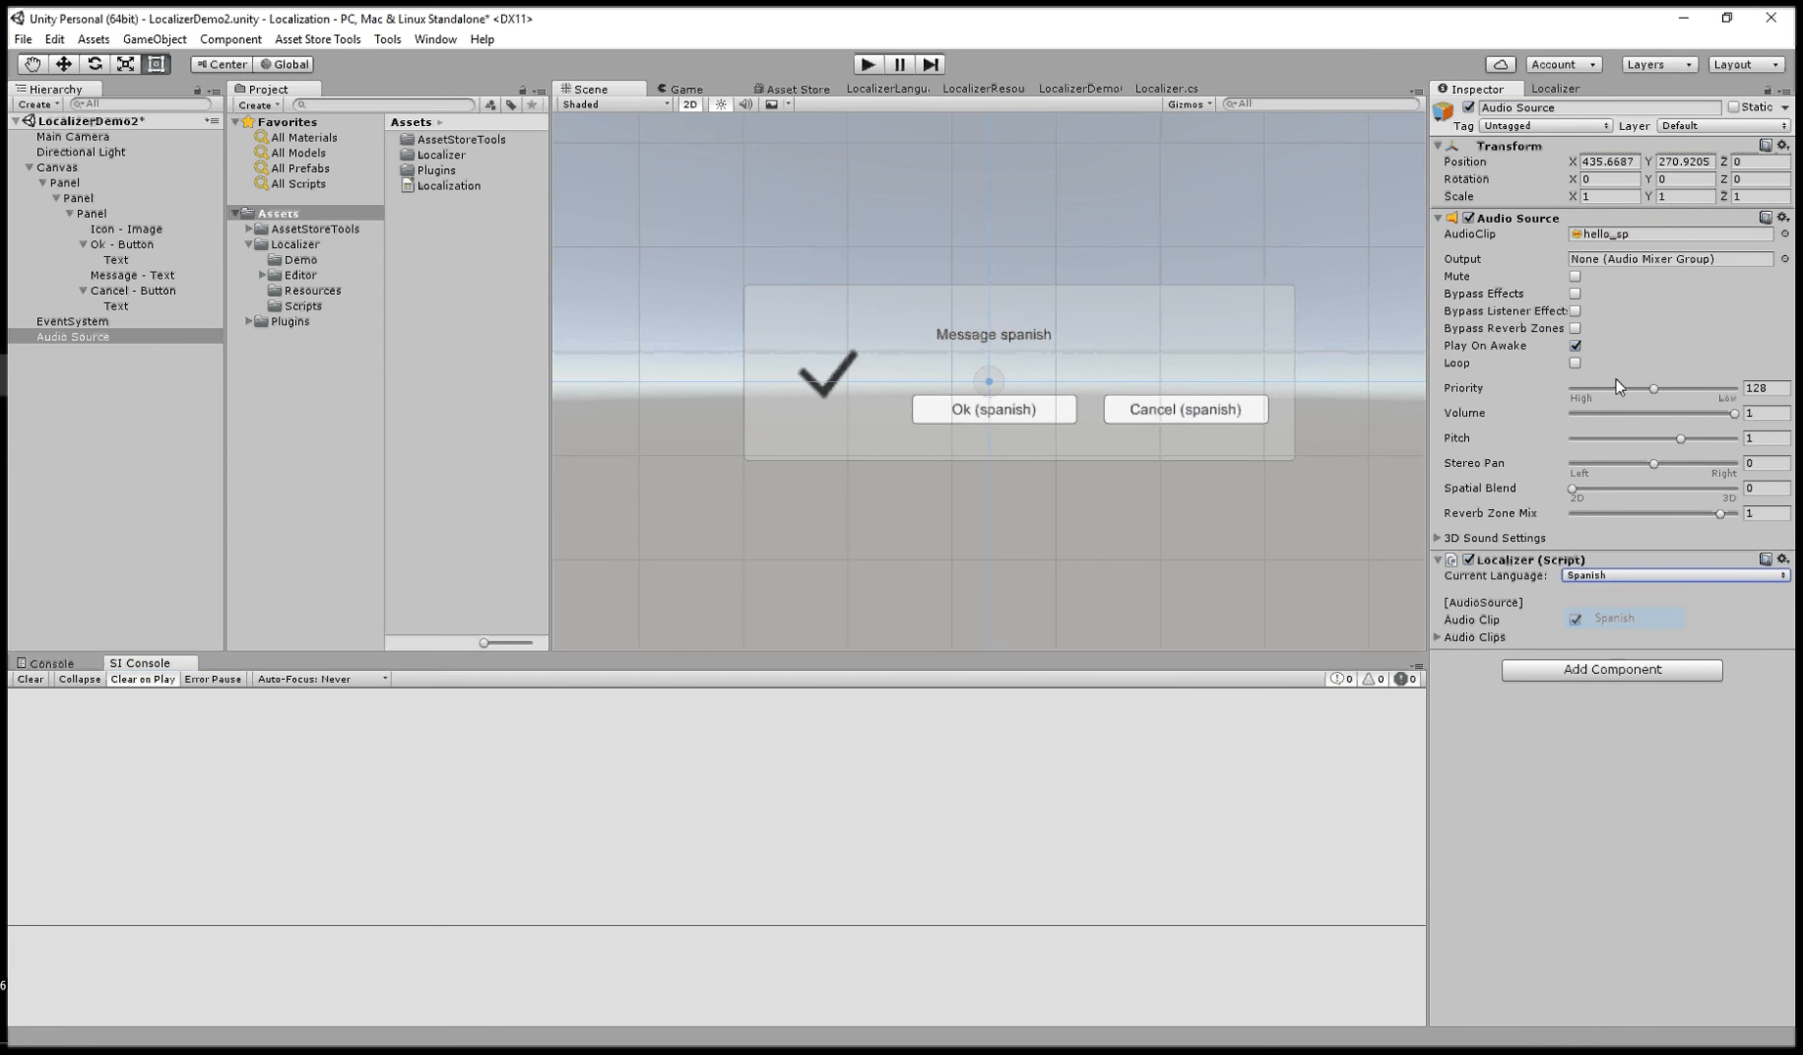
pyautogui.click(1659, 576)
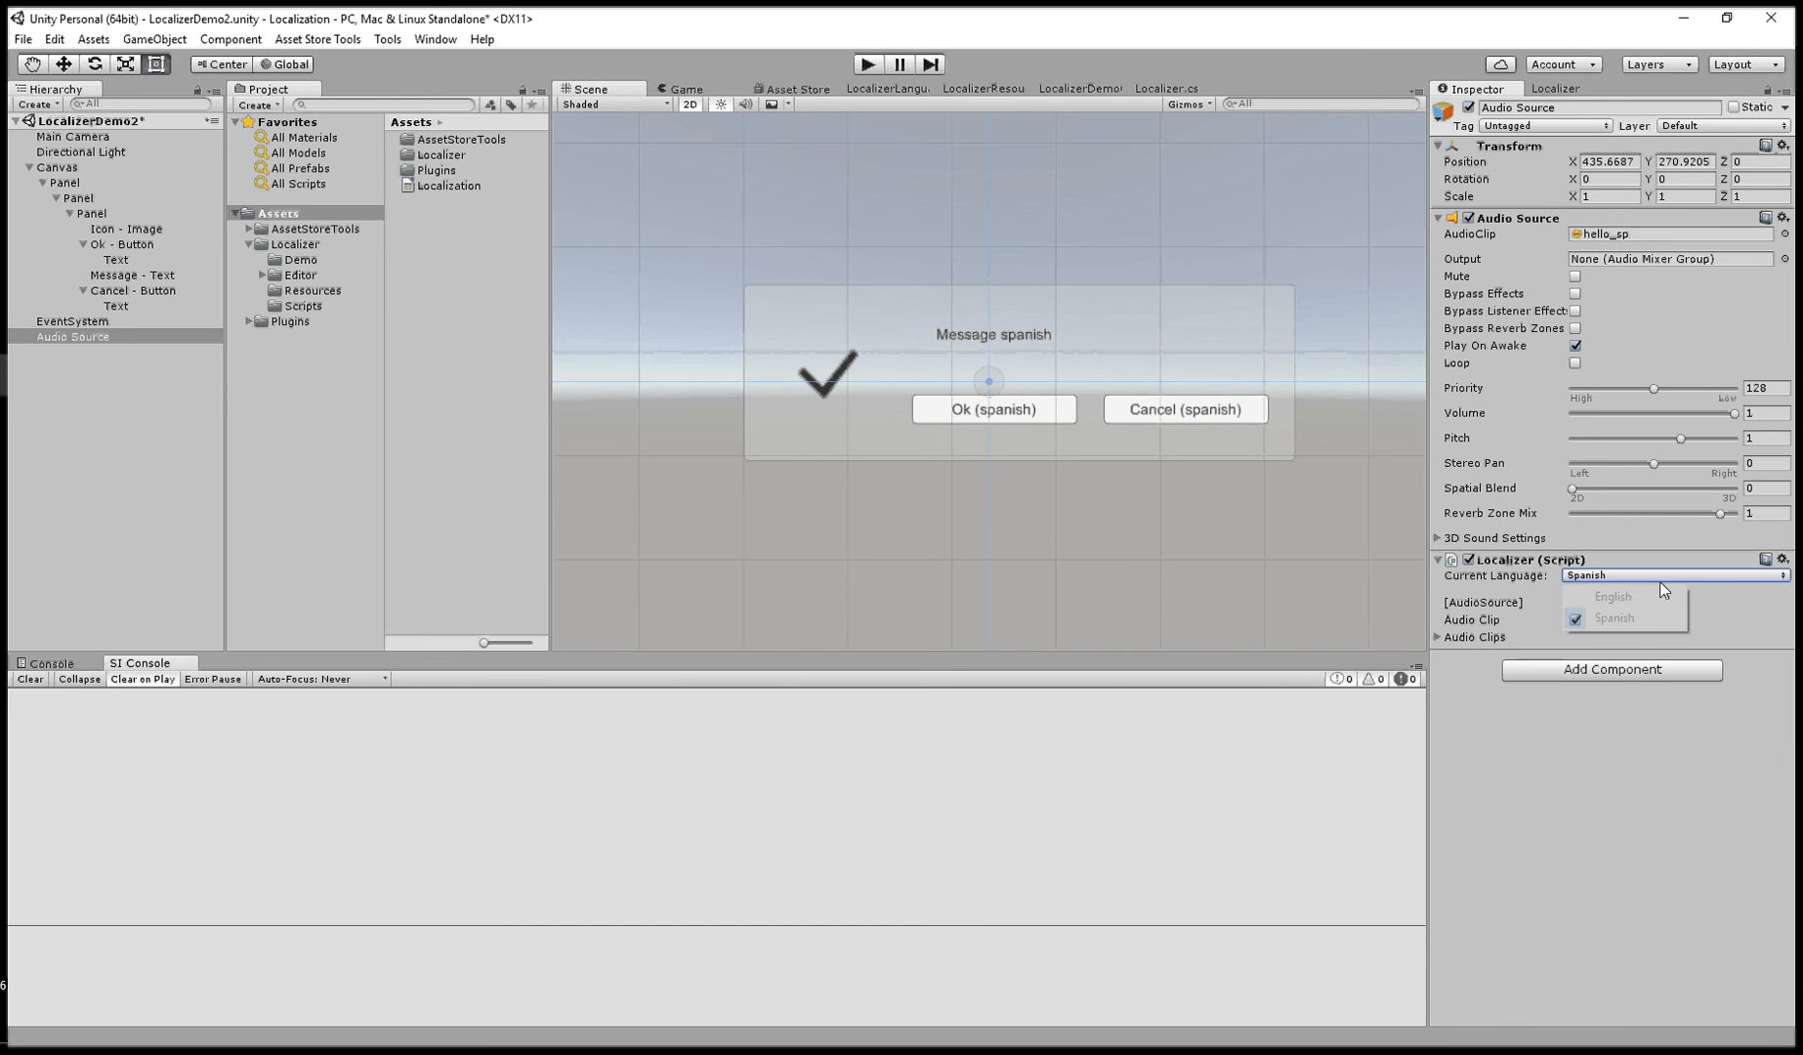
pyautogui.click(1641, 596)
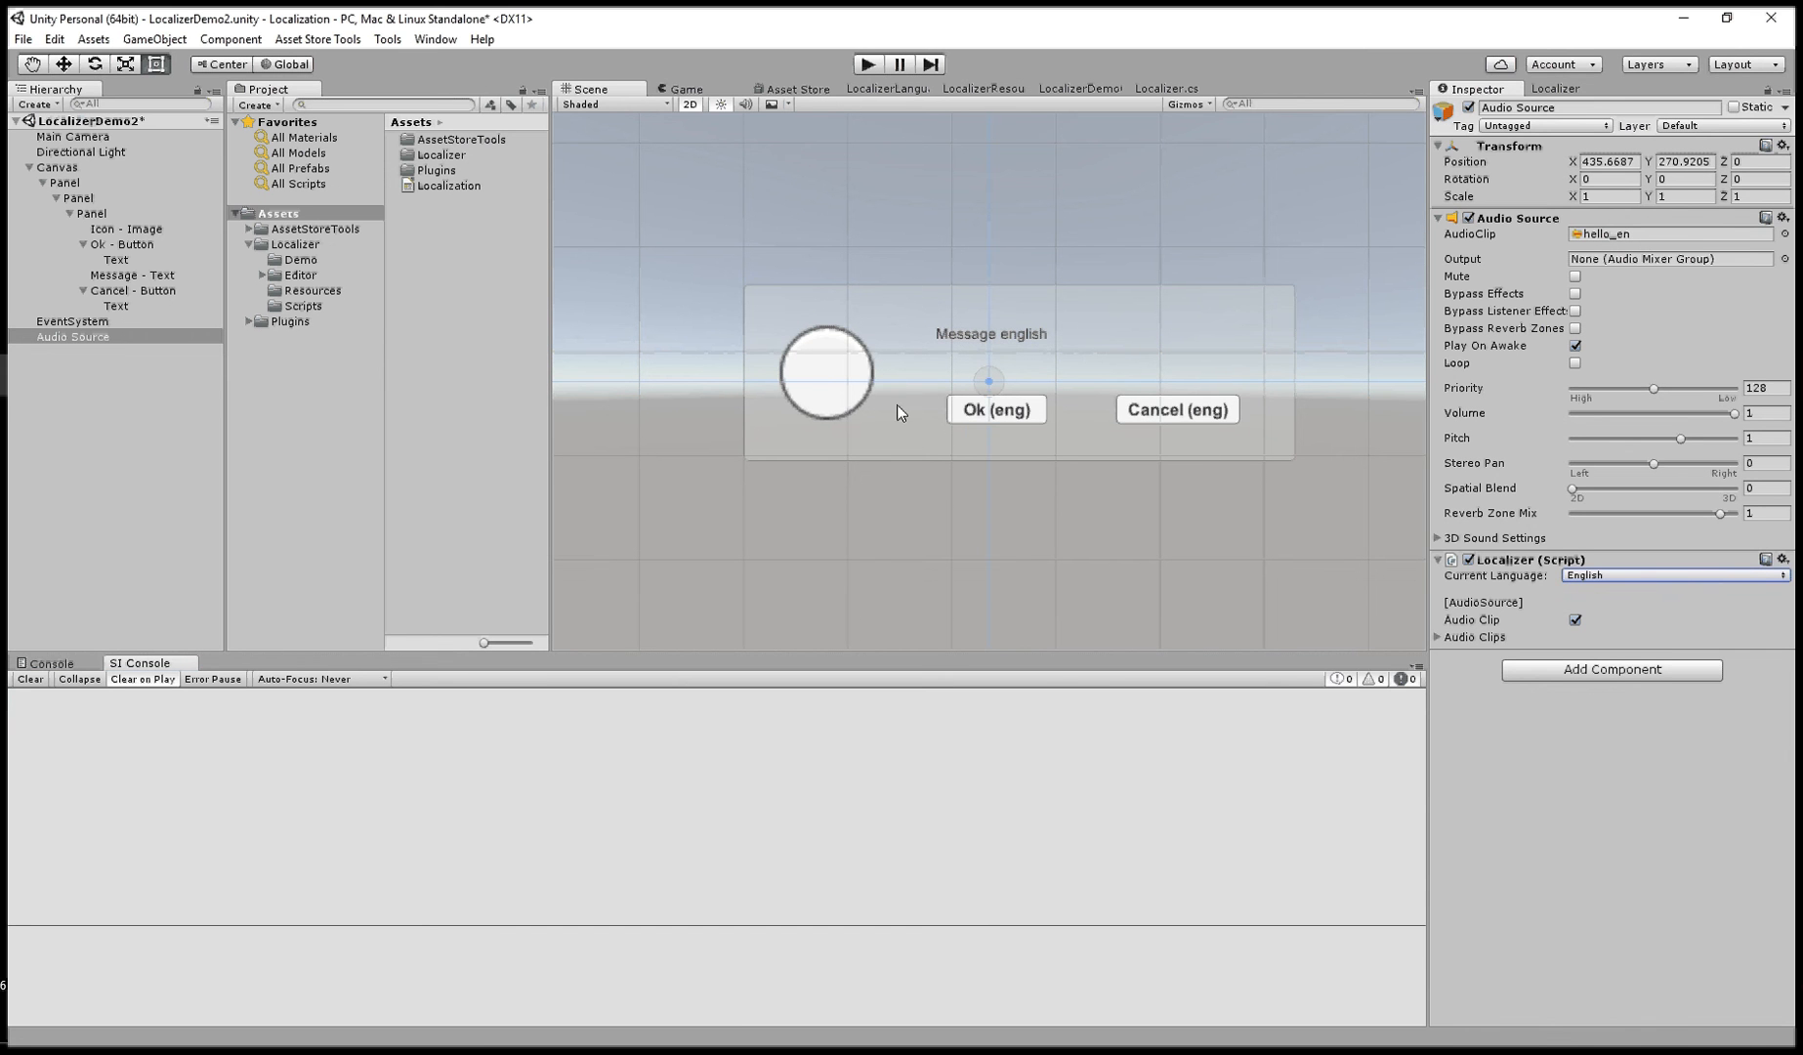
# - Add an On Click event to the Ok button that calls AudioSource.Play on the Audio Source object
pyautogui.click(128, 245)
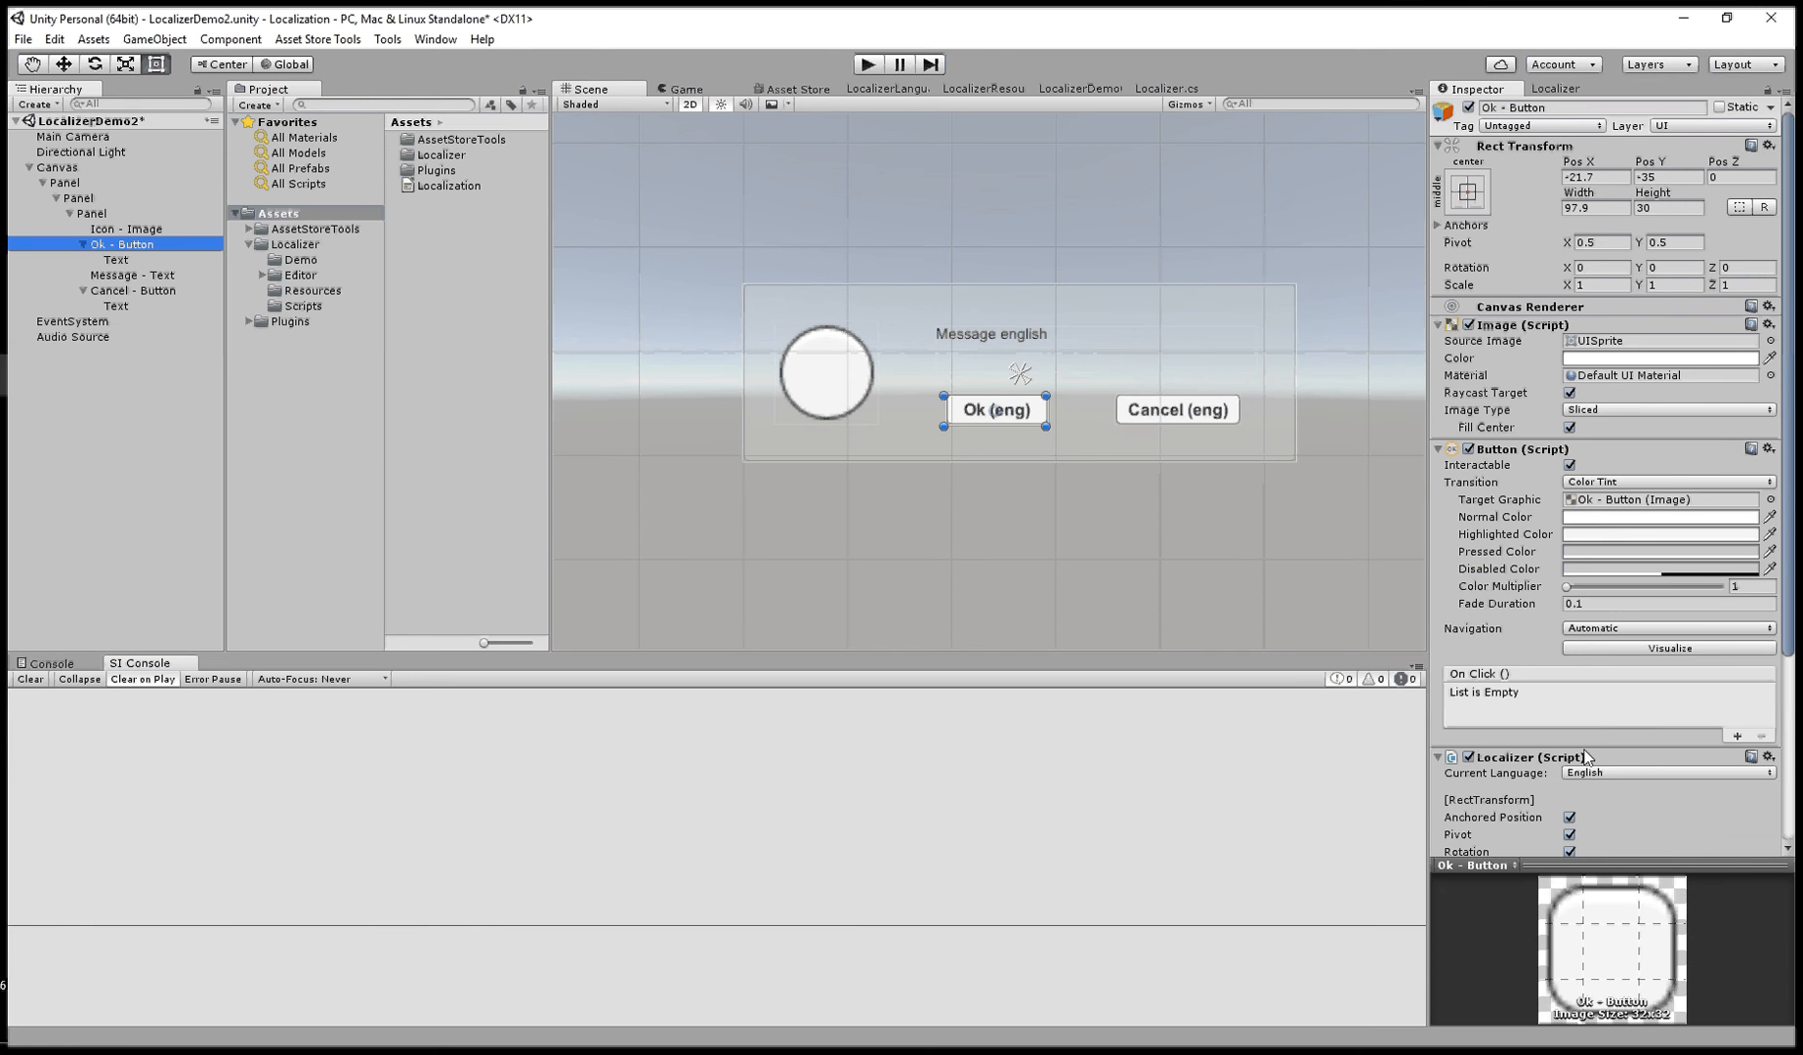
pyautogui.scroll(-10, 1593, 602)
pyautogui.scroll(7, 1517, 593)
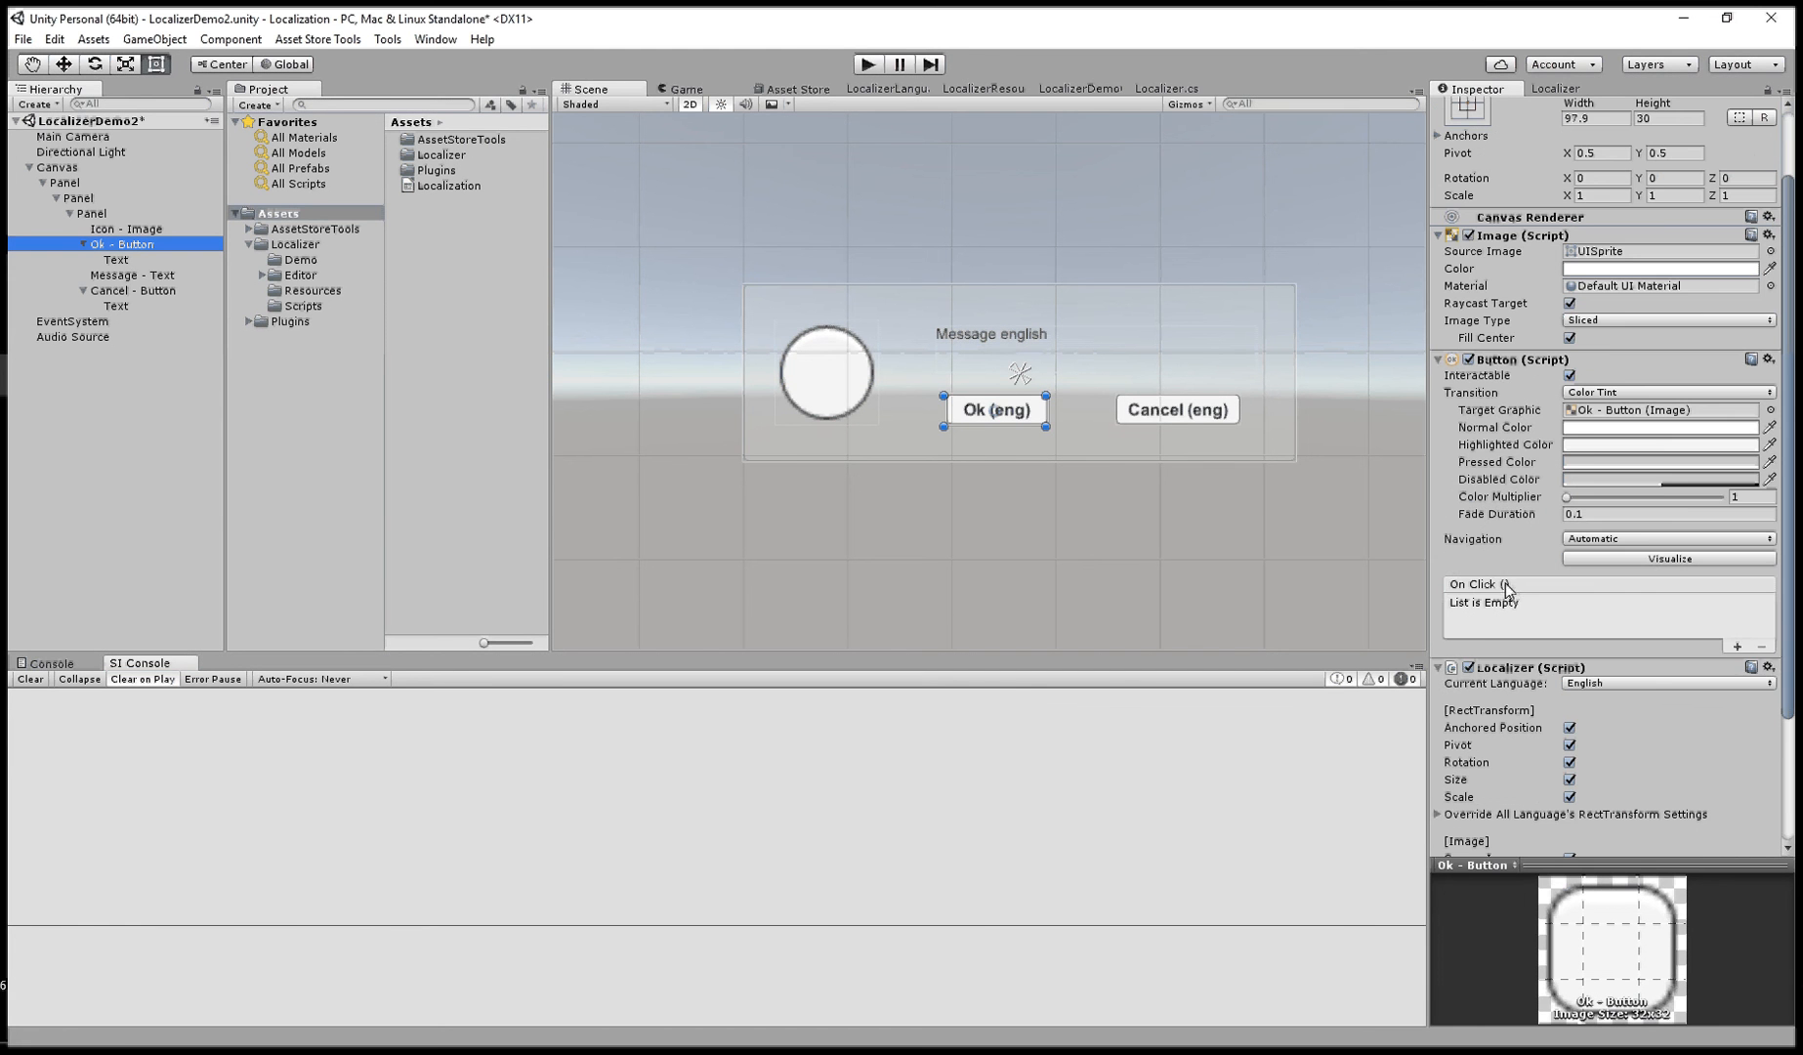
pyautogui.click(1738, 646)
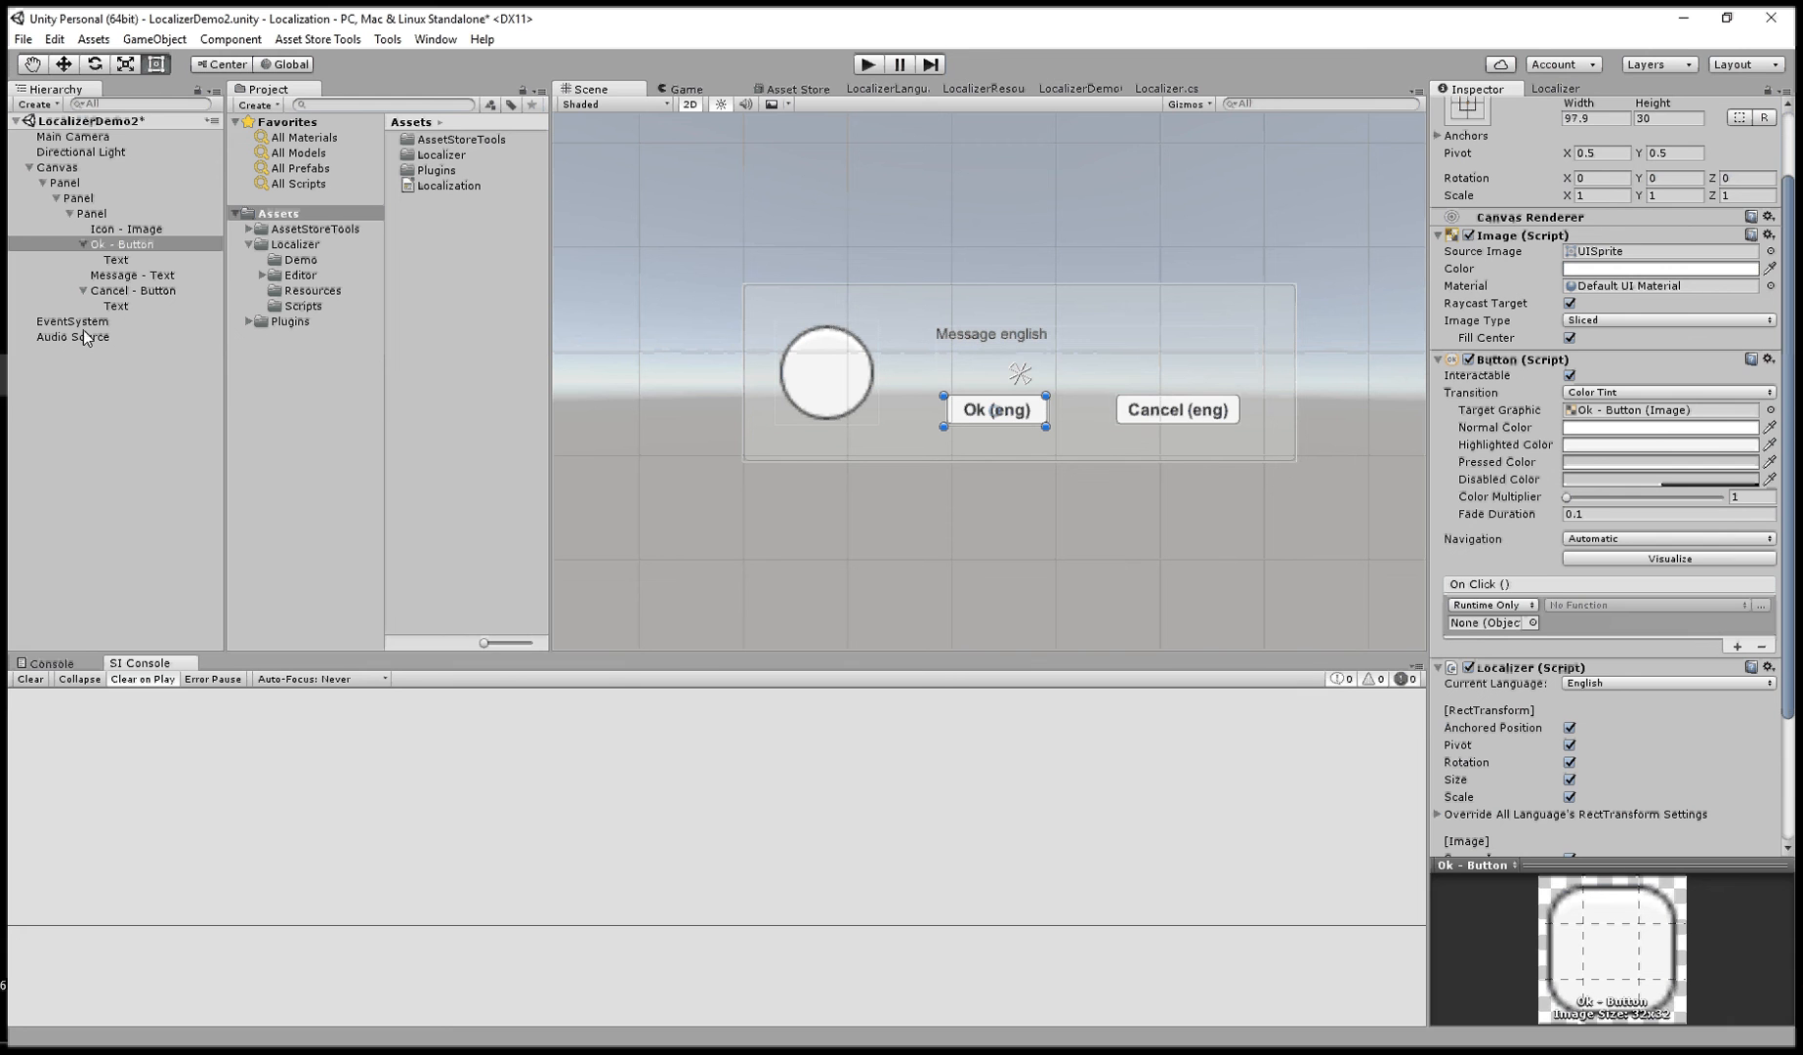
pyautogui.moveTo(78, 334); pyautogui.dragTo(1521, 630)
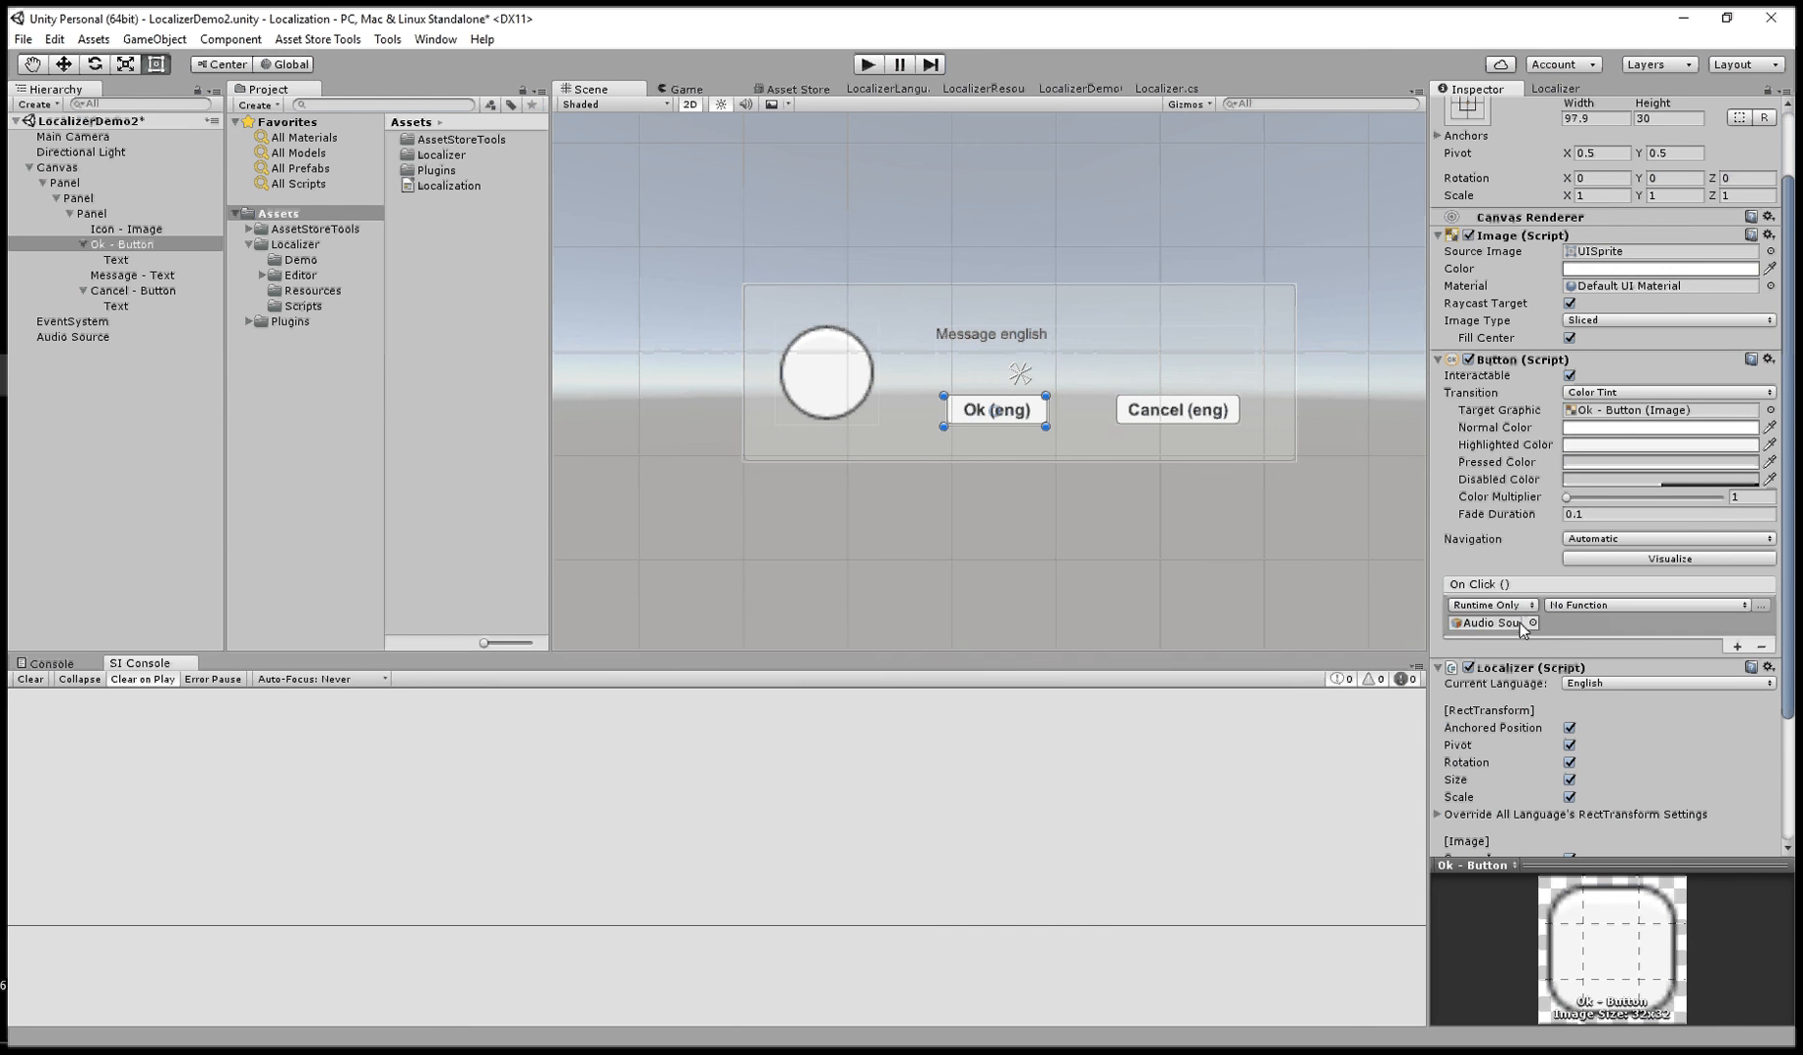
pyautogui.click(1608, 605)
pyautogui.moveTo(1628, 697)
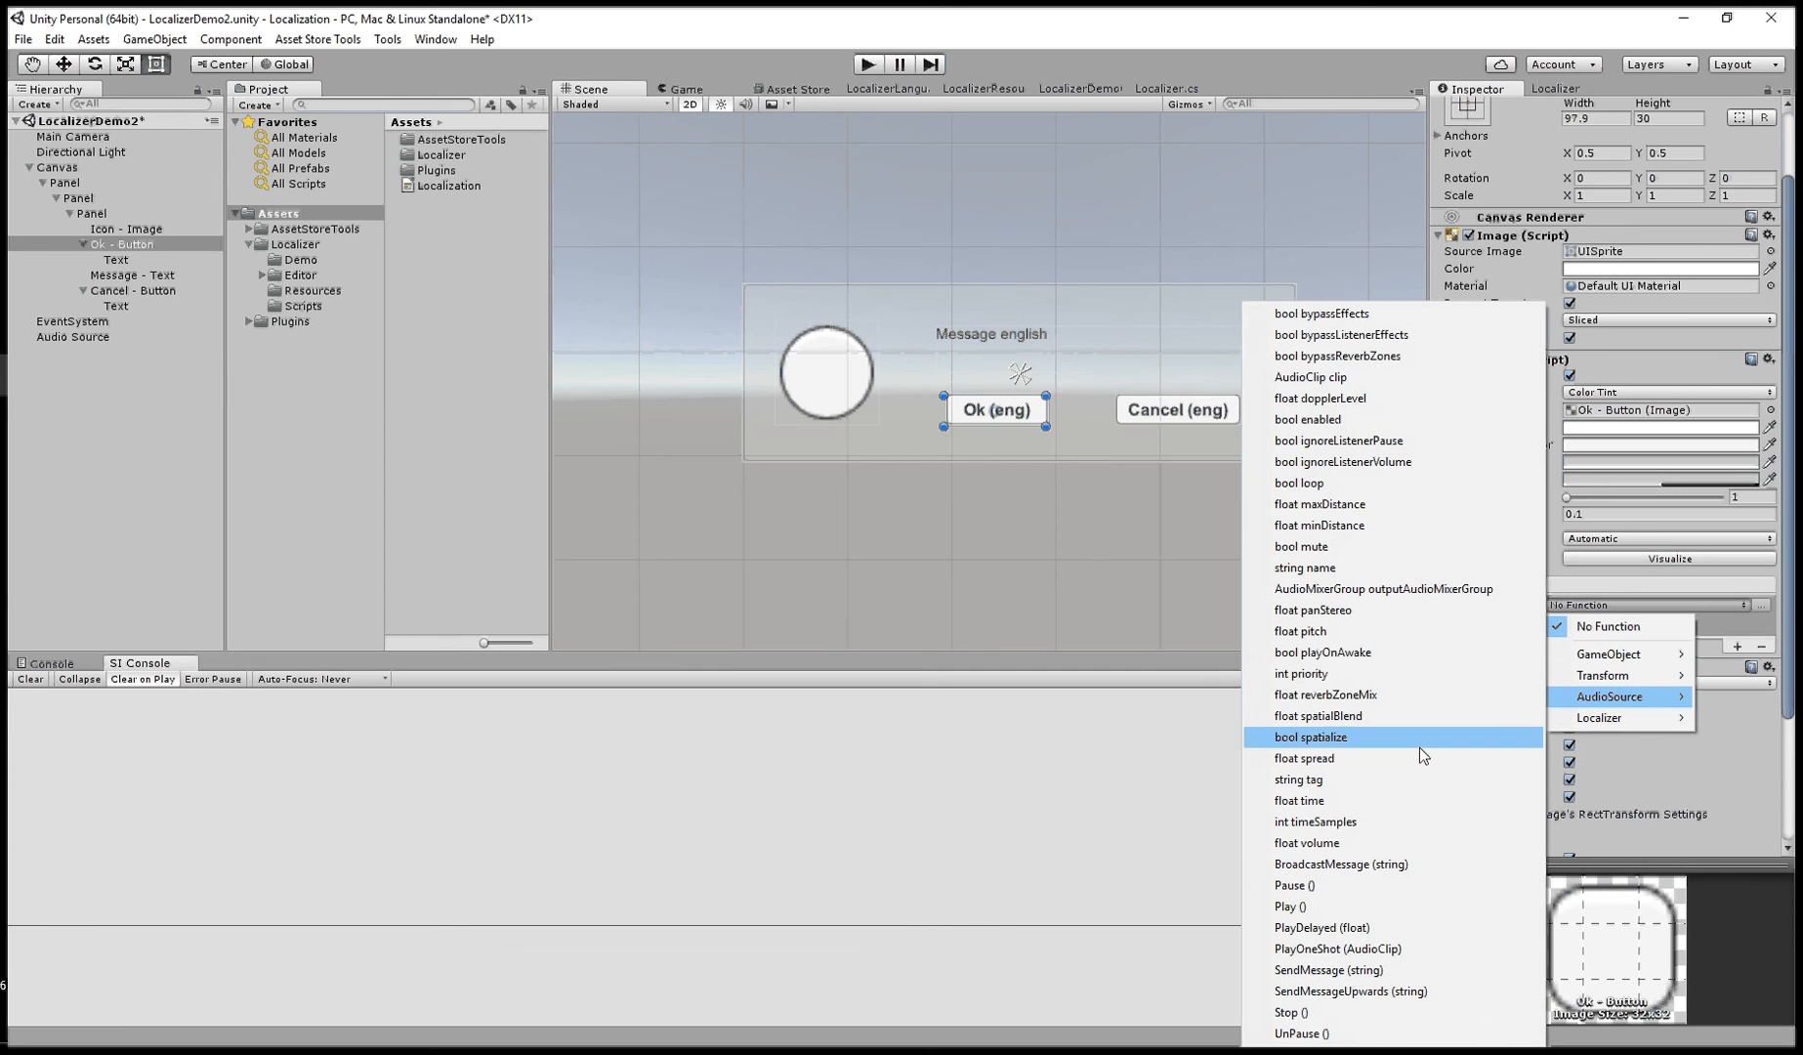
pyautogui.click(1366, 904)
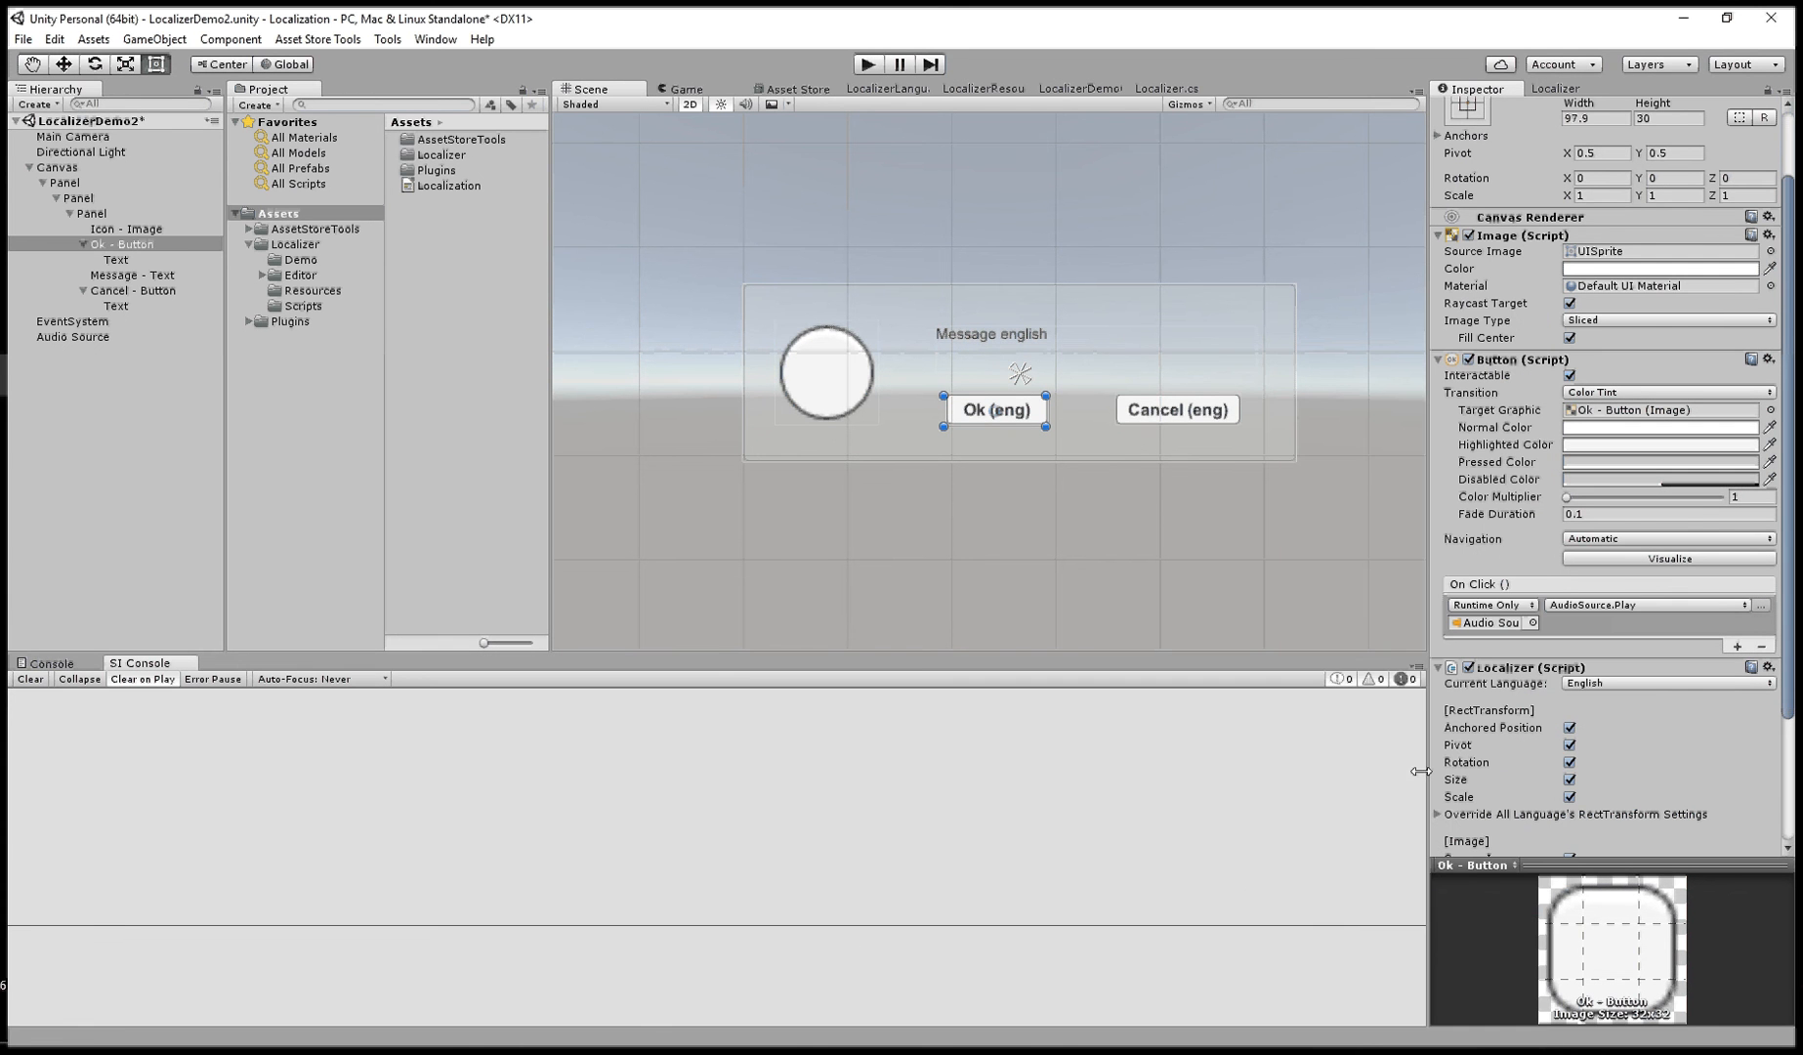
pyautogui.scroll(-3, 1513, 759)
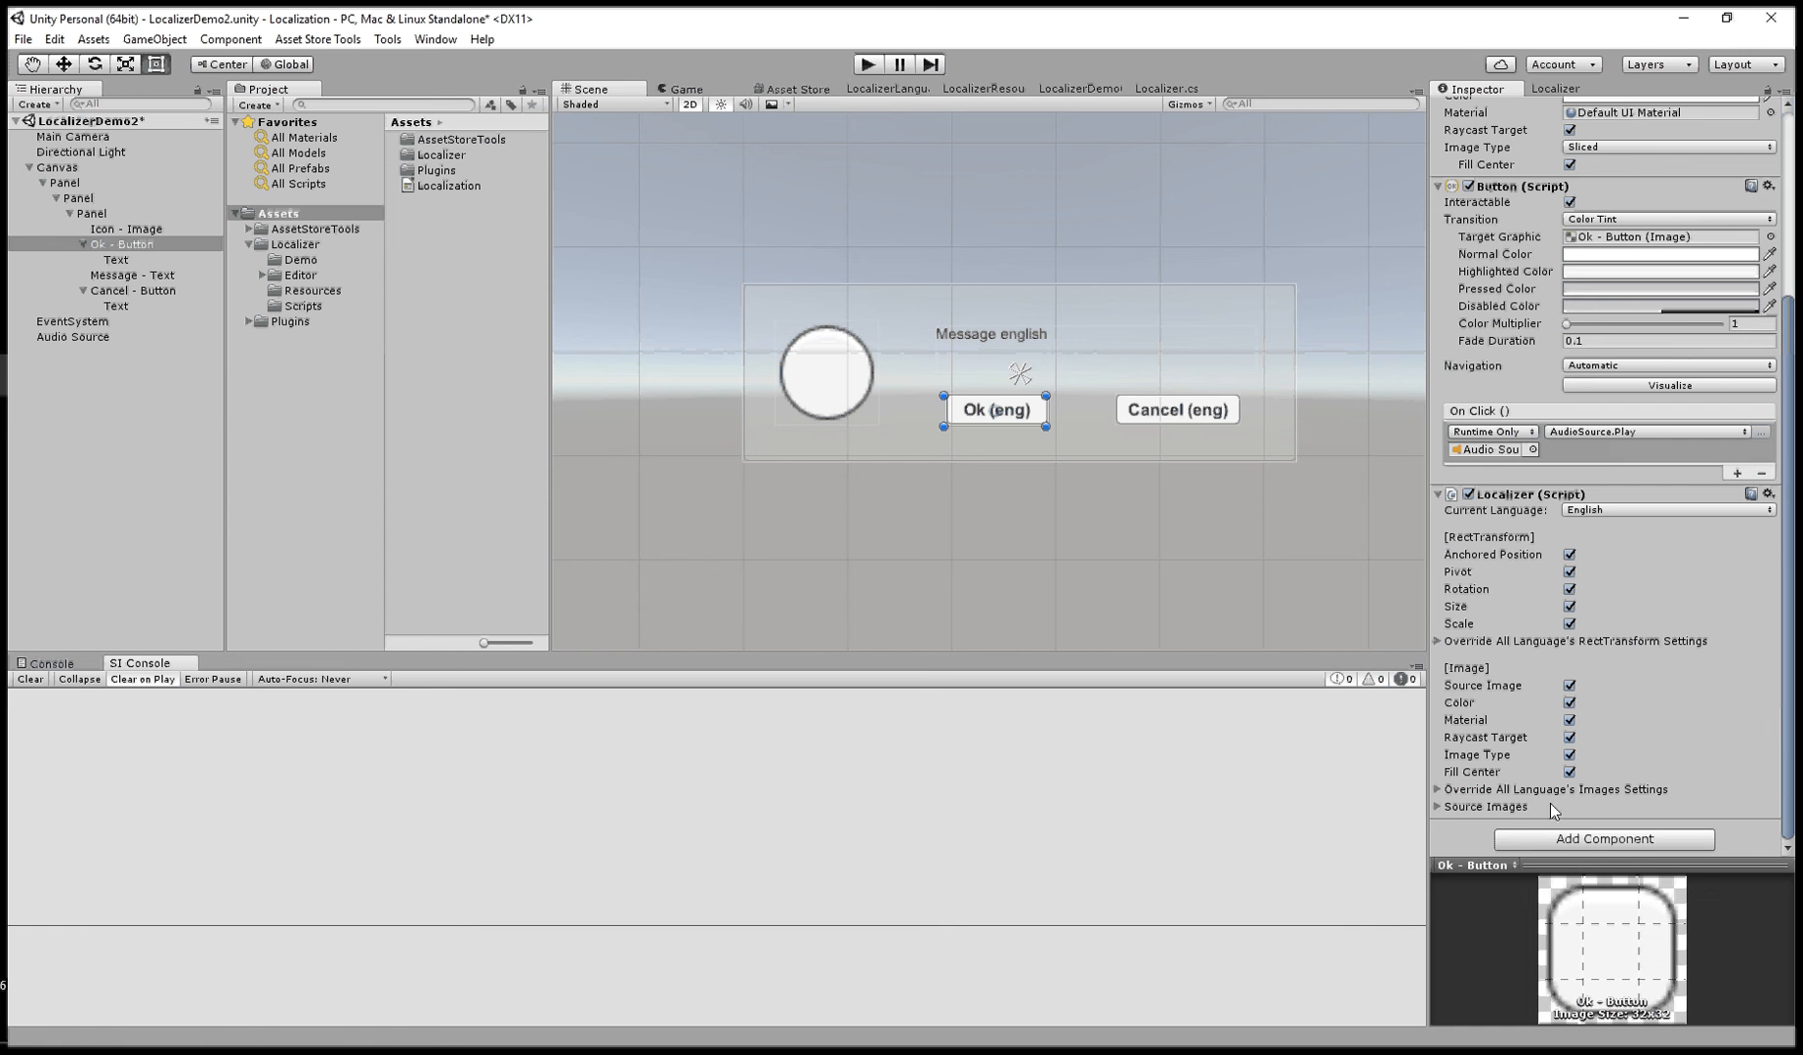
pyautogui.scroll(3, 1544, 777)
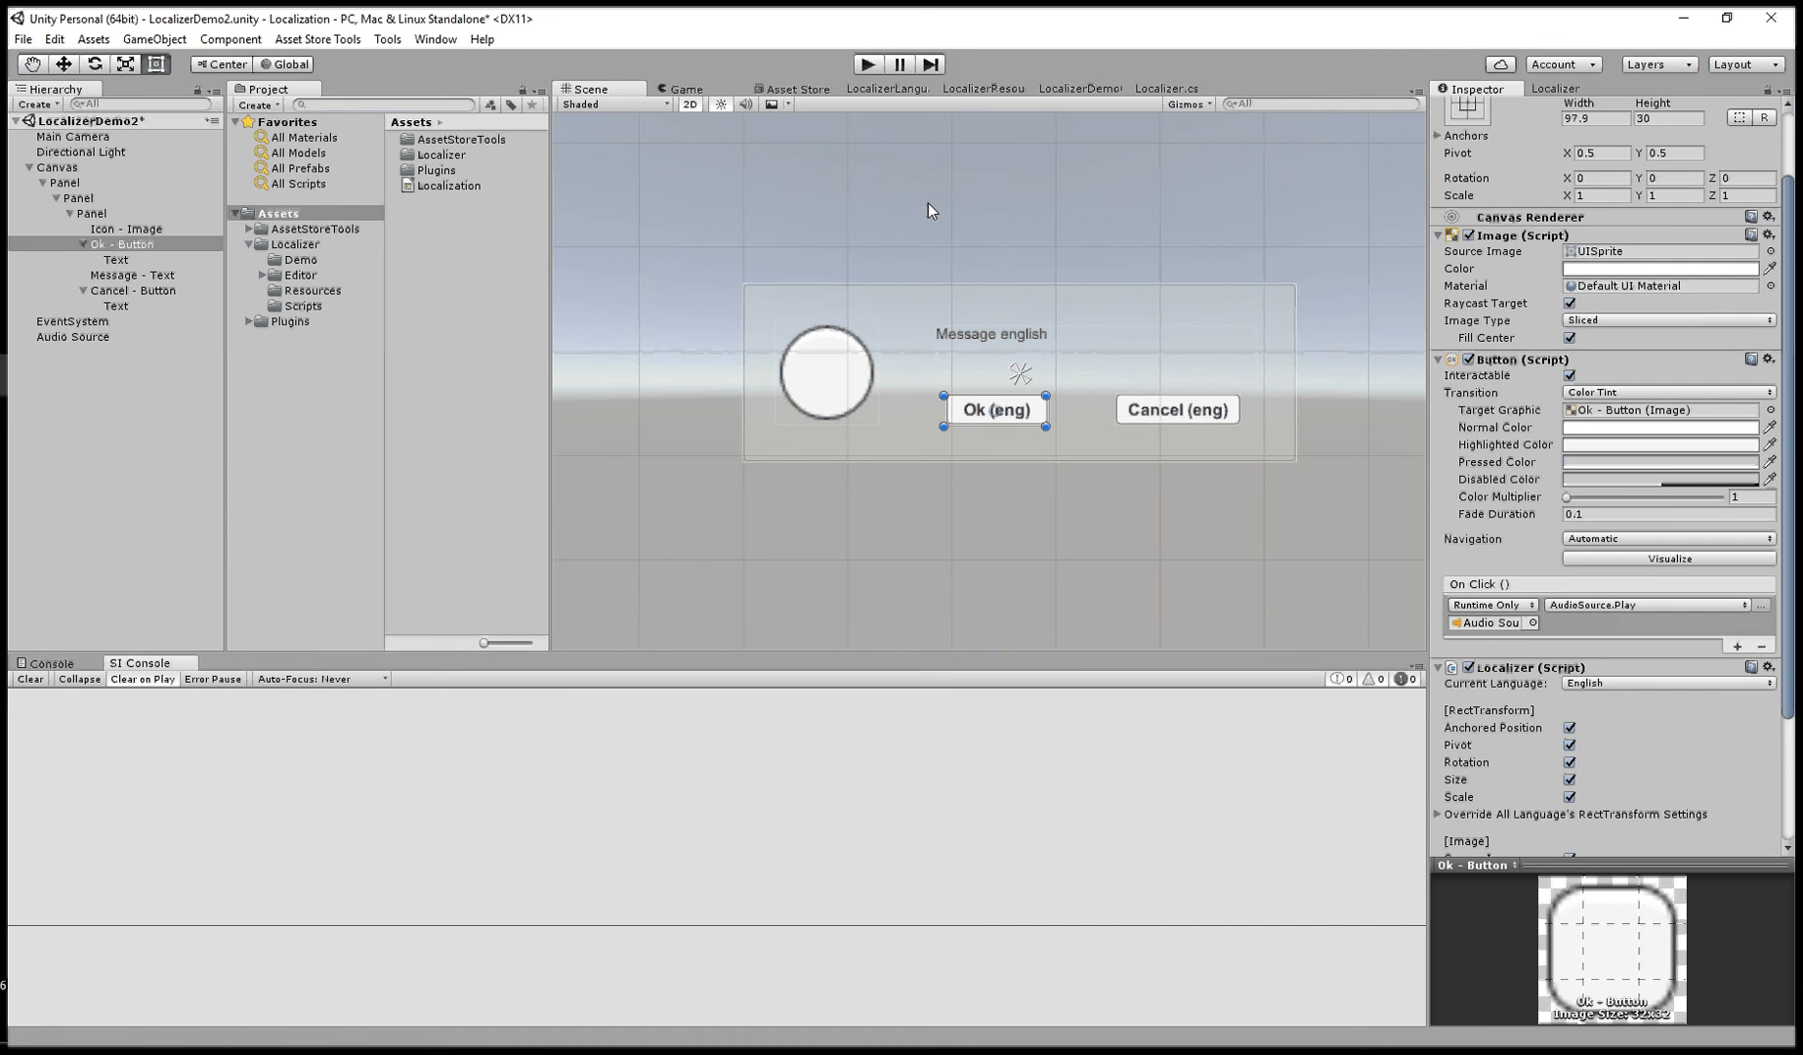
# - Play-test the scene in English, switch the Localizer's current language to Spanish to check the dialog and Ok button, and stop playing
pyautogui.click(864, 65)
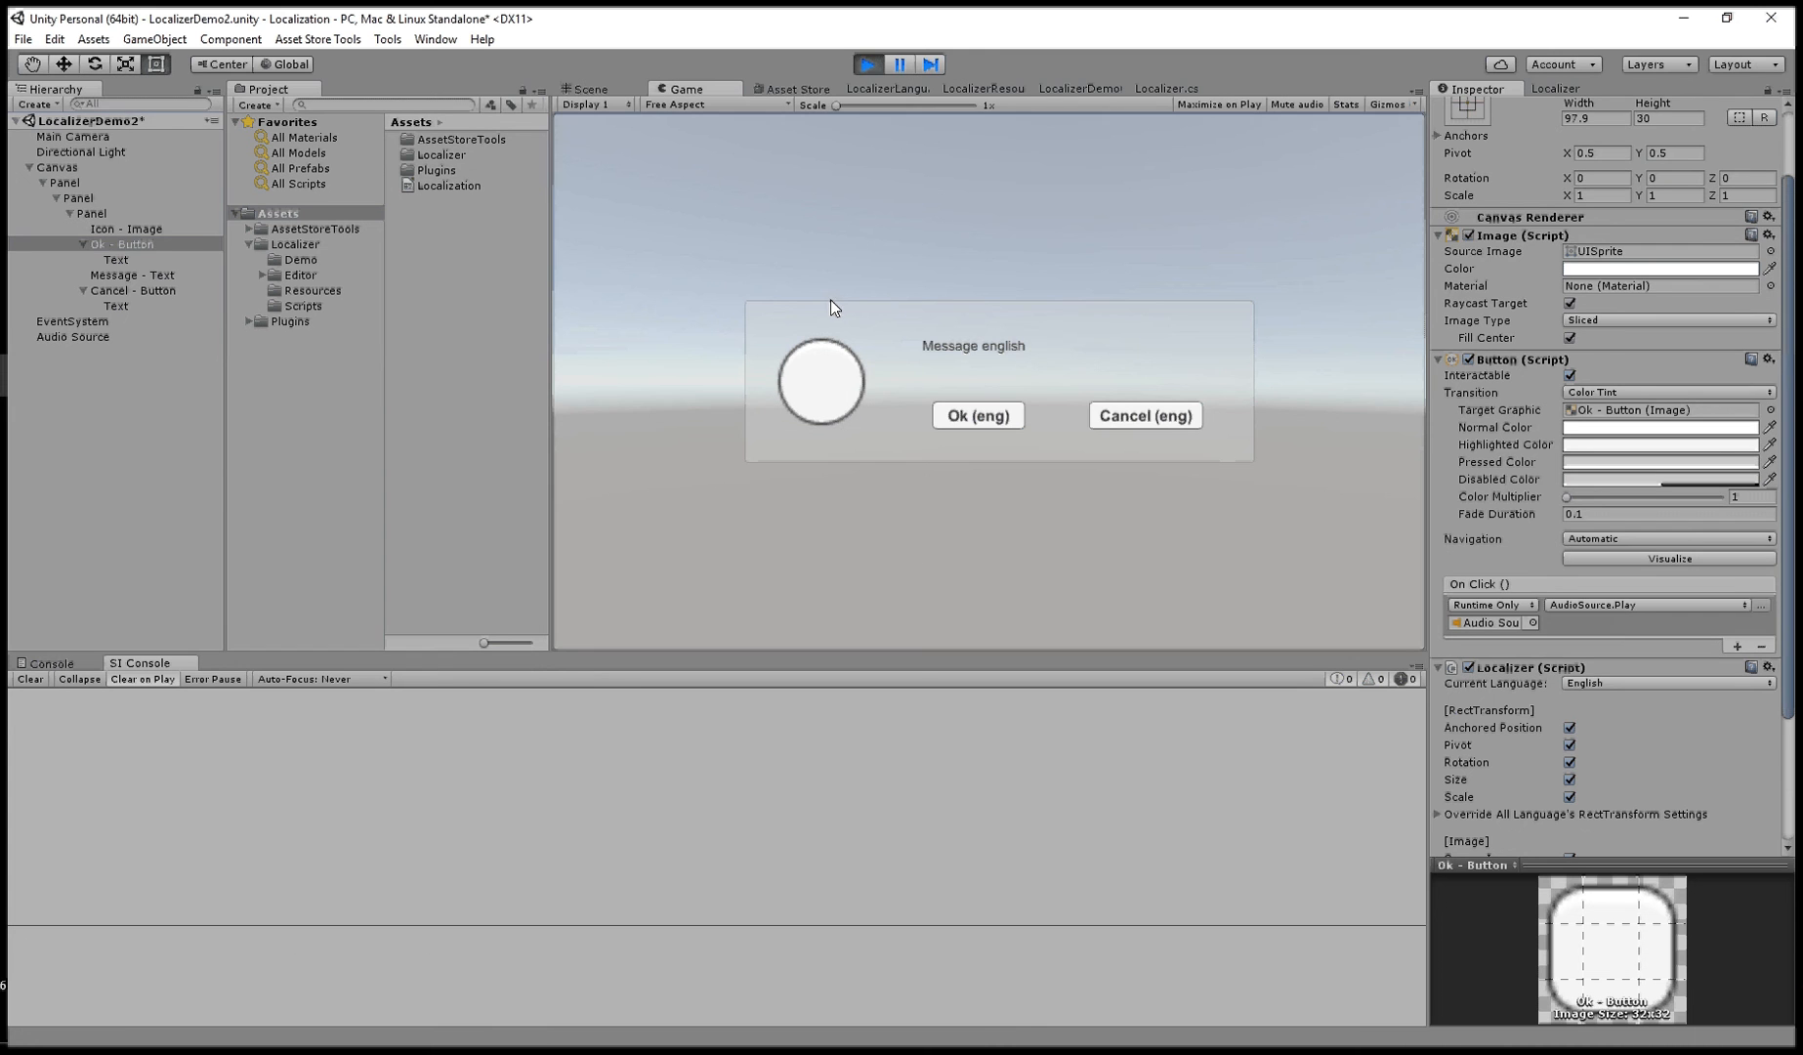
pyautogui.scroll(2, 1606, 345)
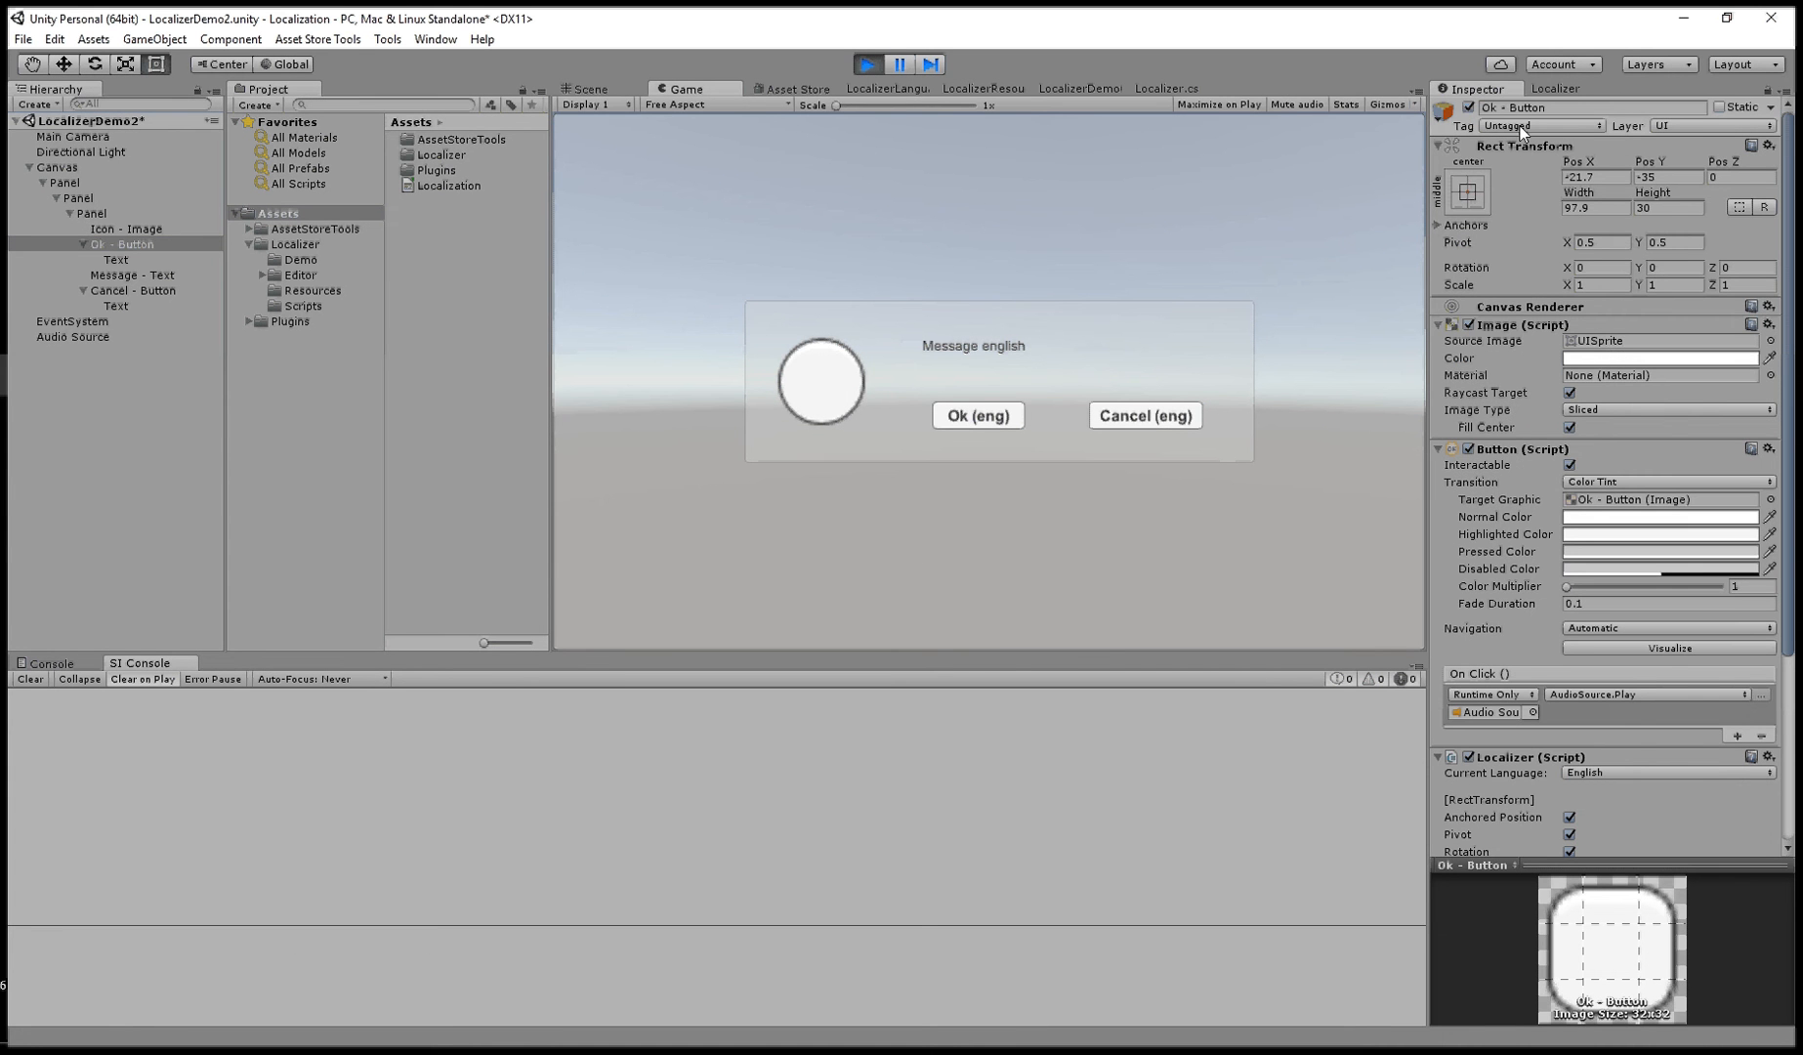
pyautogui.click(1564, 88)
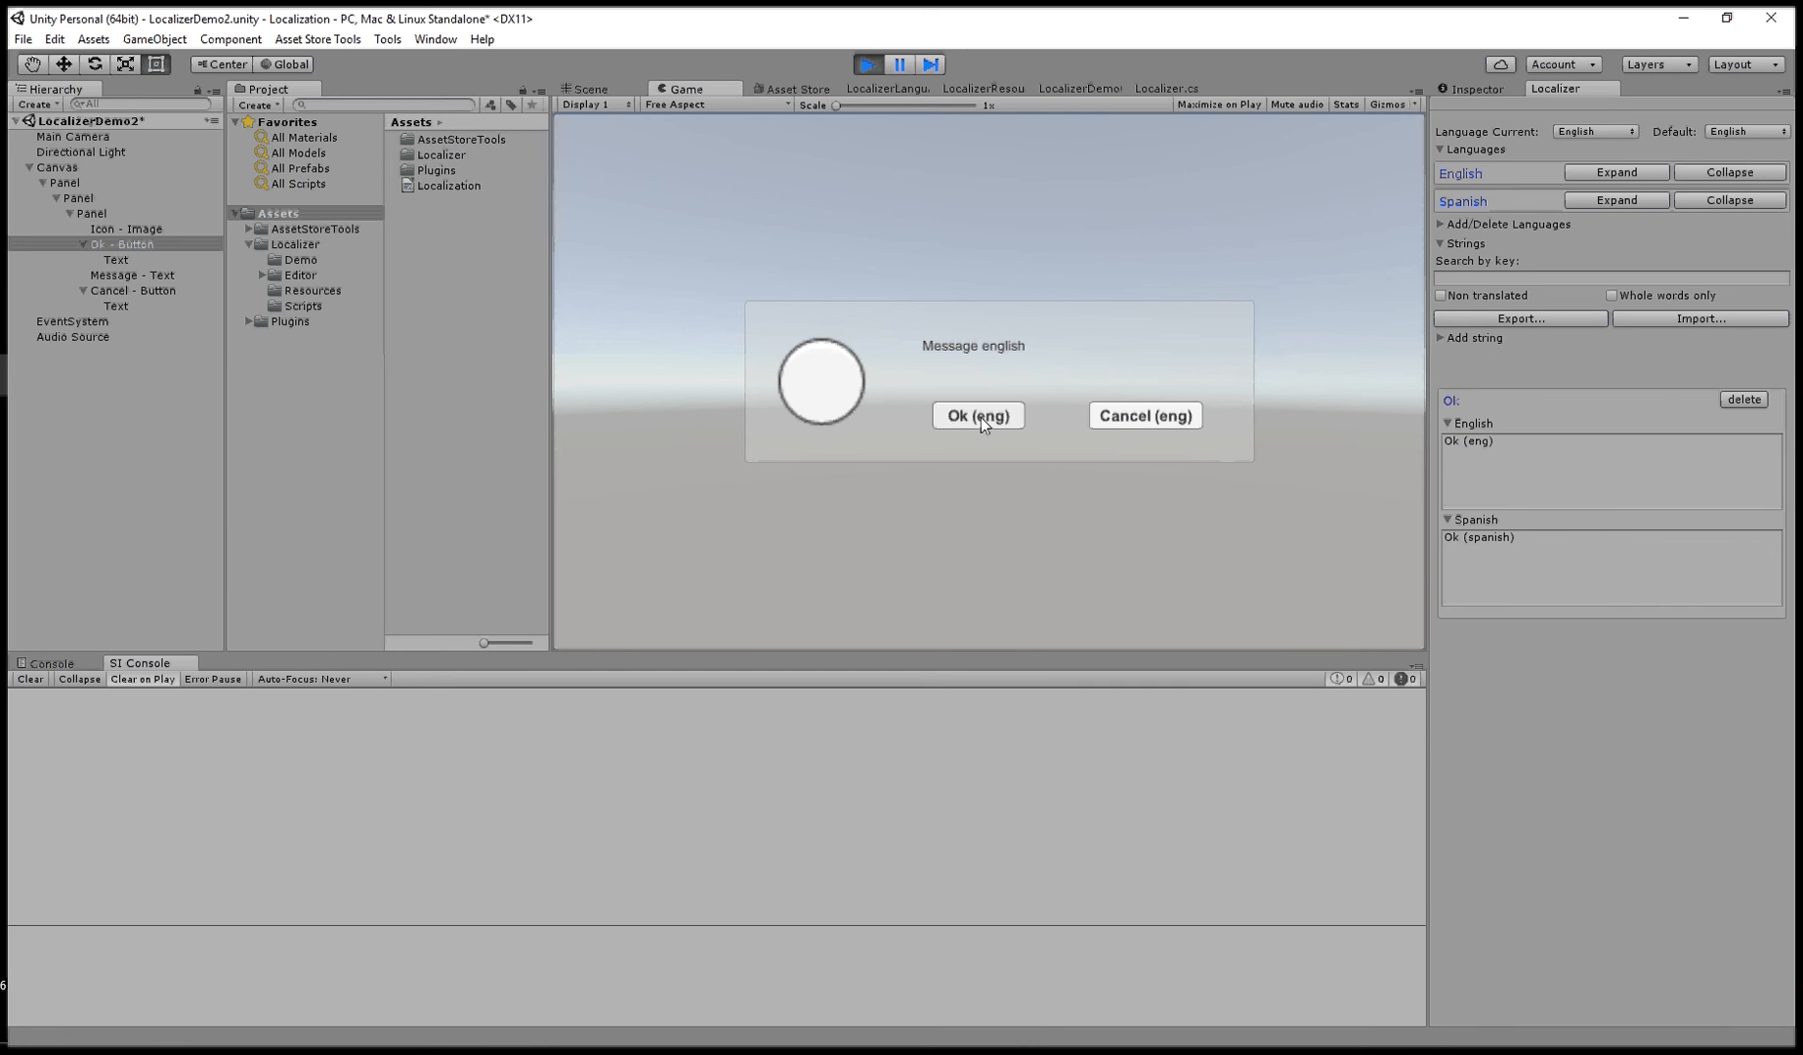
pyautogui.click(1578, 128)
pyautogui.click(1595, 175)
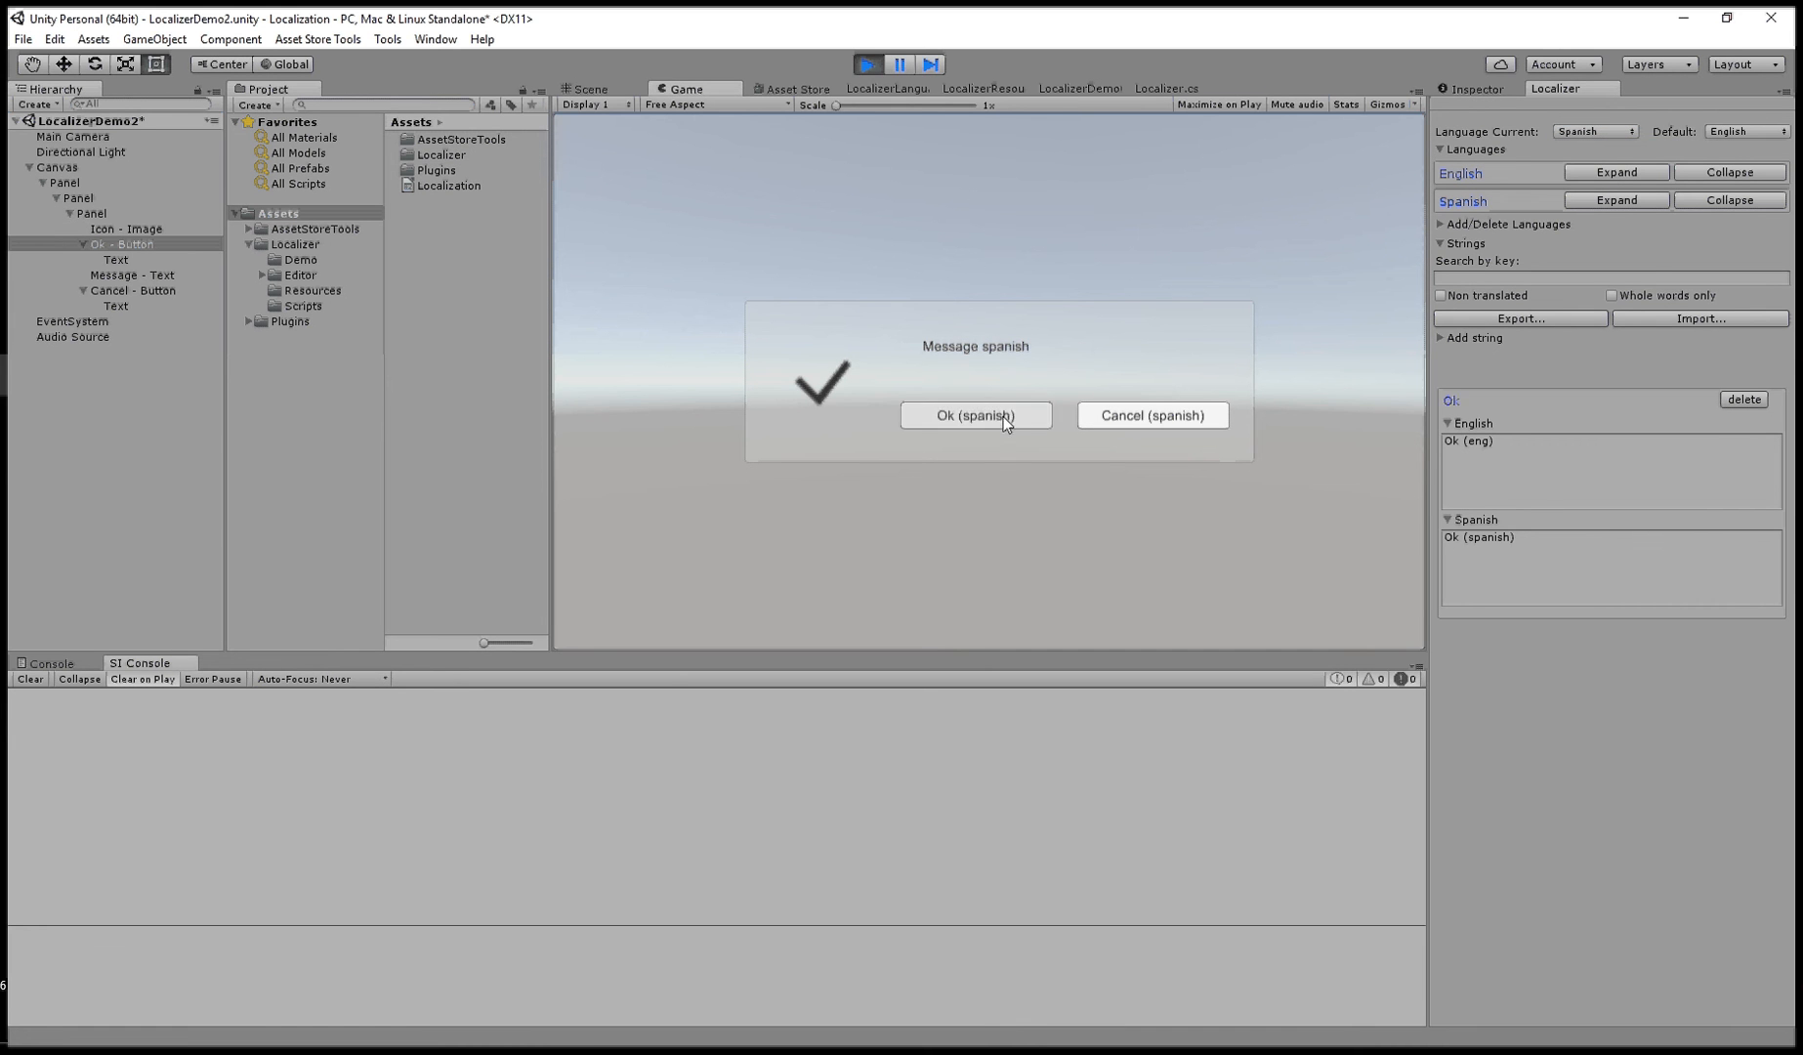
pyautogui.click(867, 65)
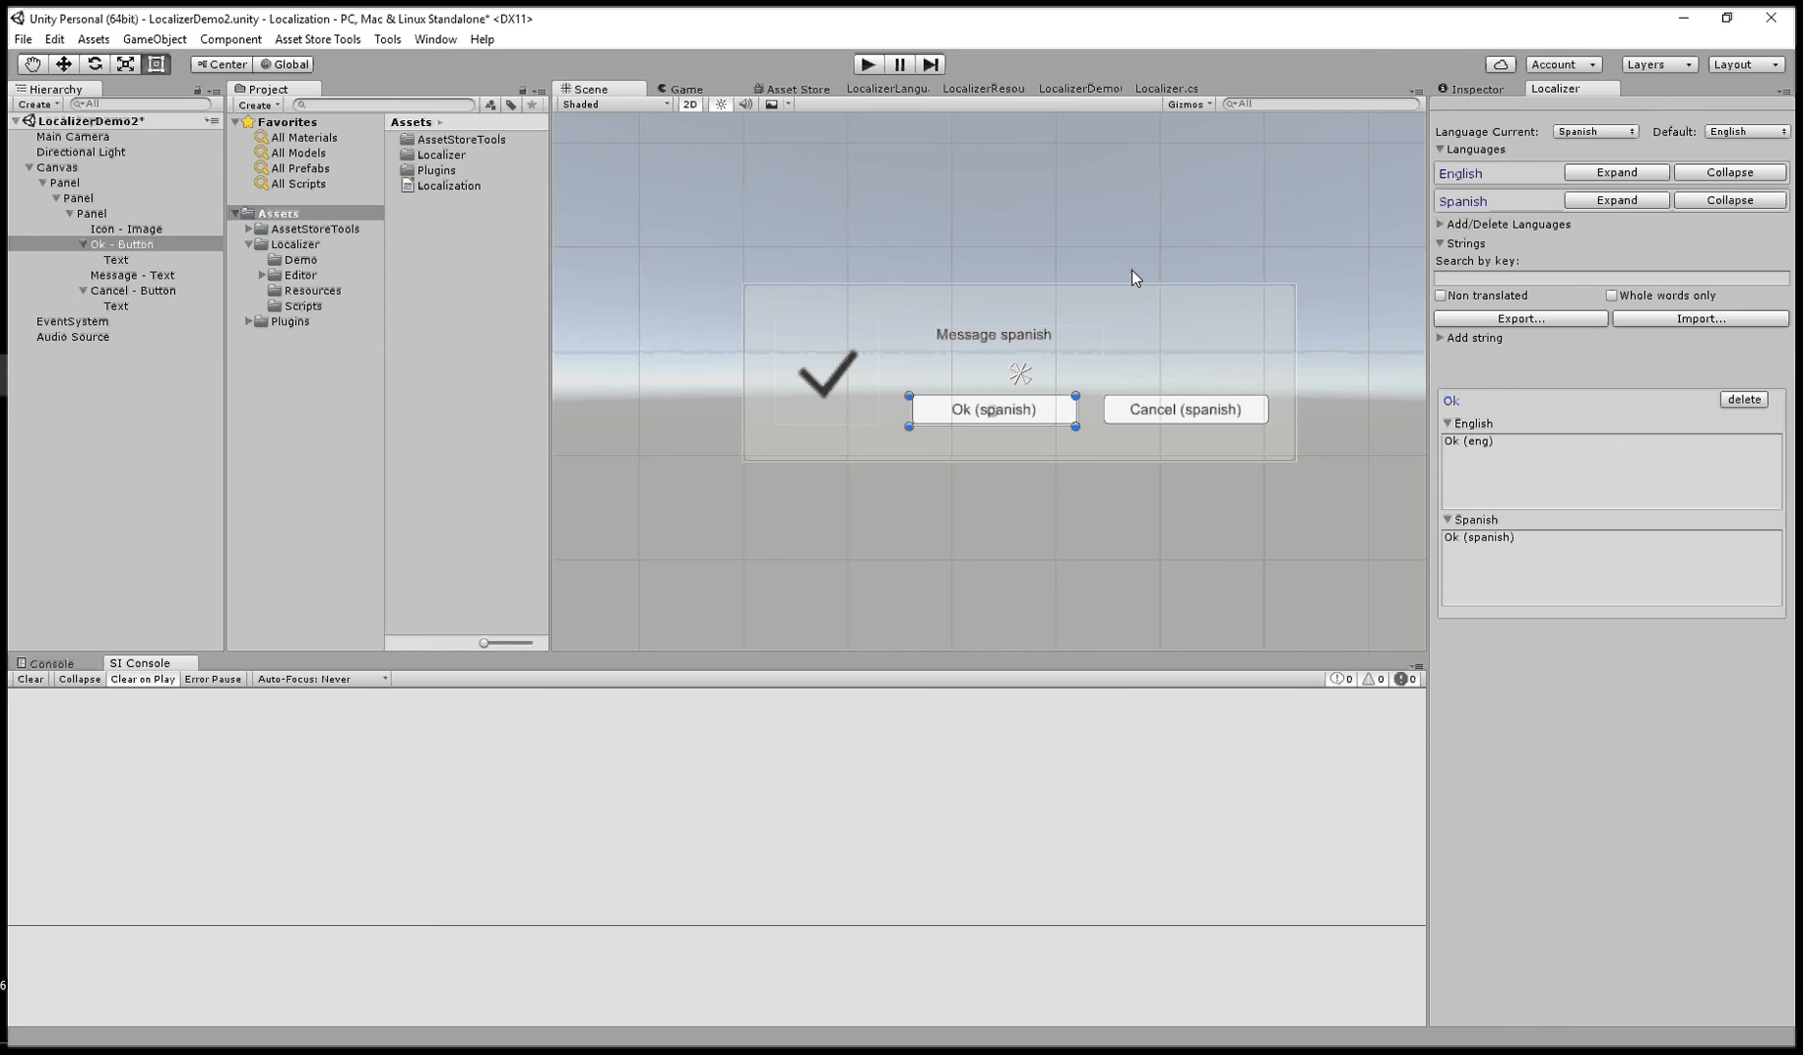
# - Set the Localizer's current language to English and look over the Ok string's English and Spanish texts
pyautogui.click(388, 40)
pyautogui.moveTo(417, 59)
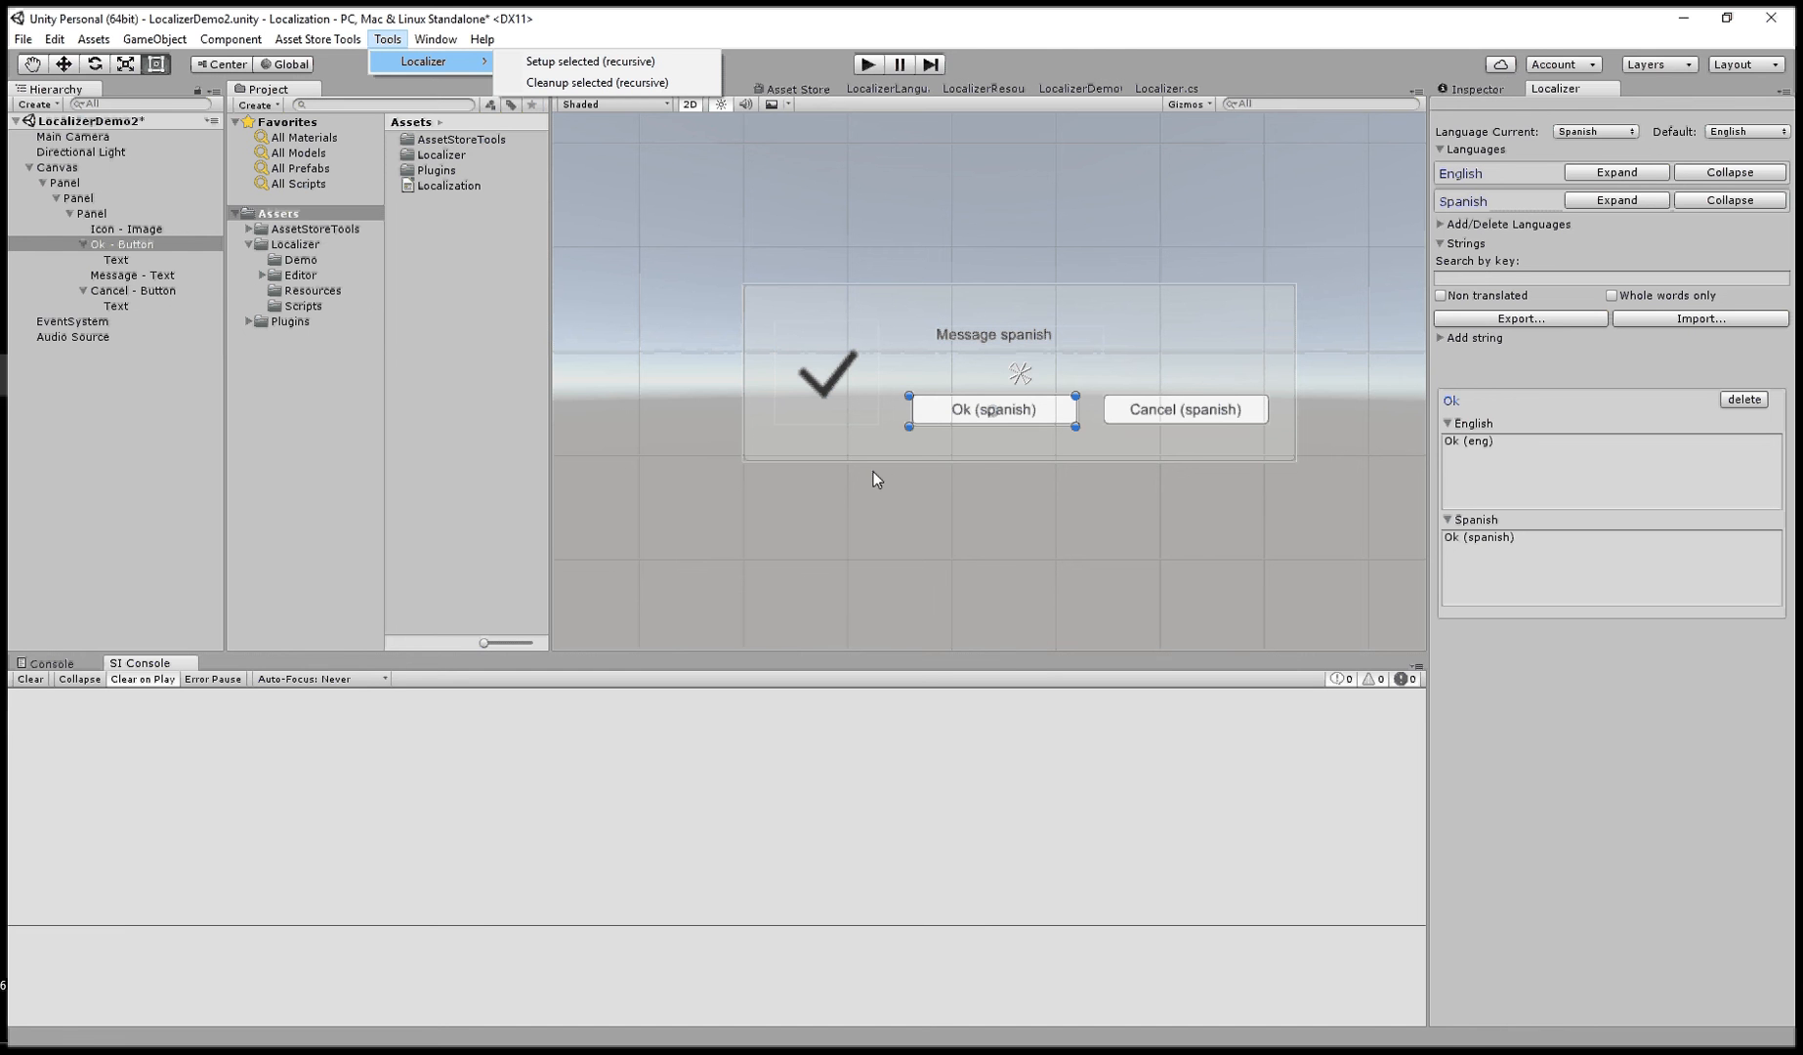
pyautogui.click(1595, 131)
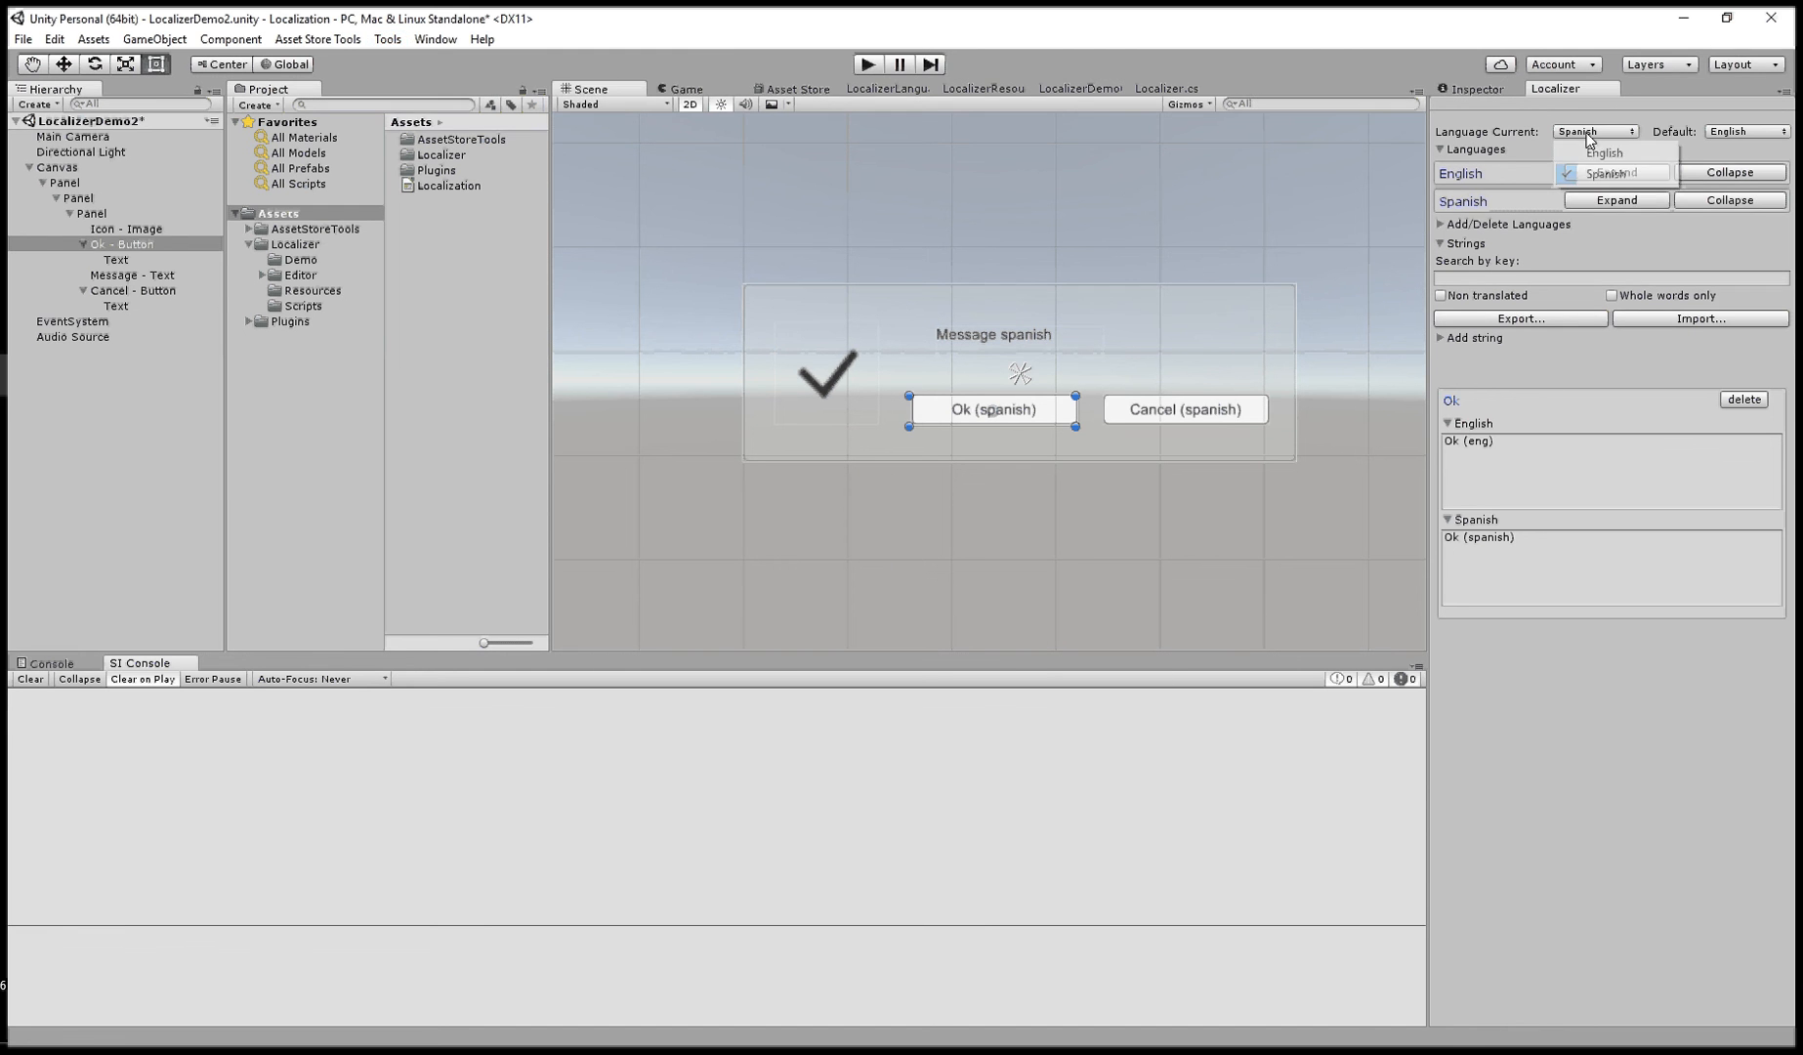
pyautogui.click(1587, 148)
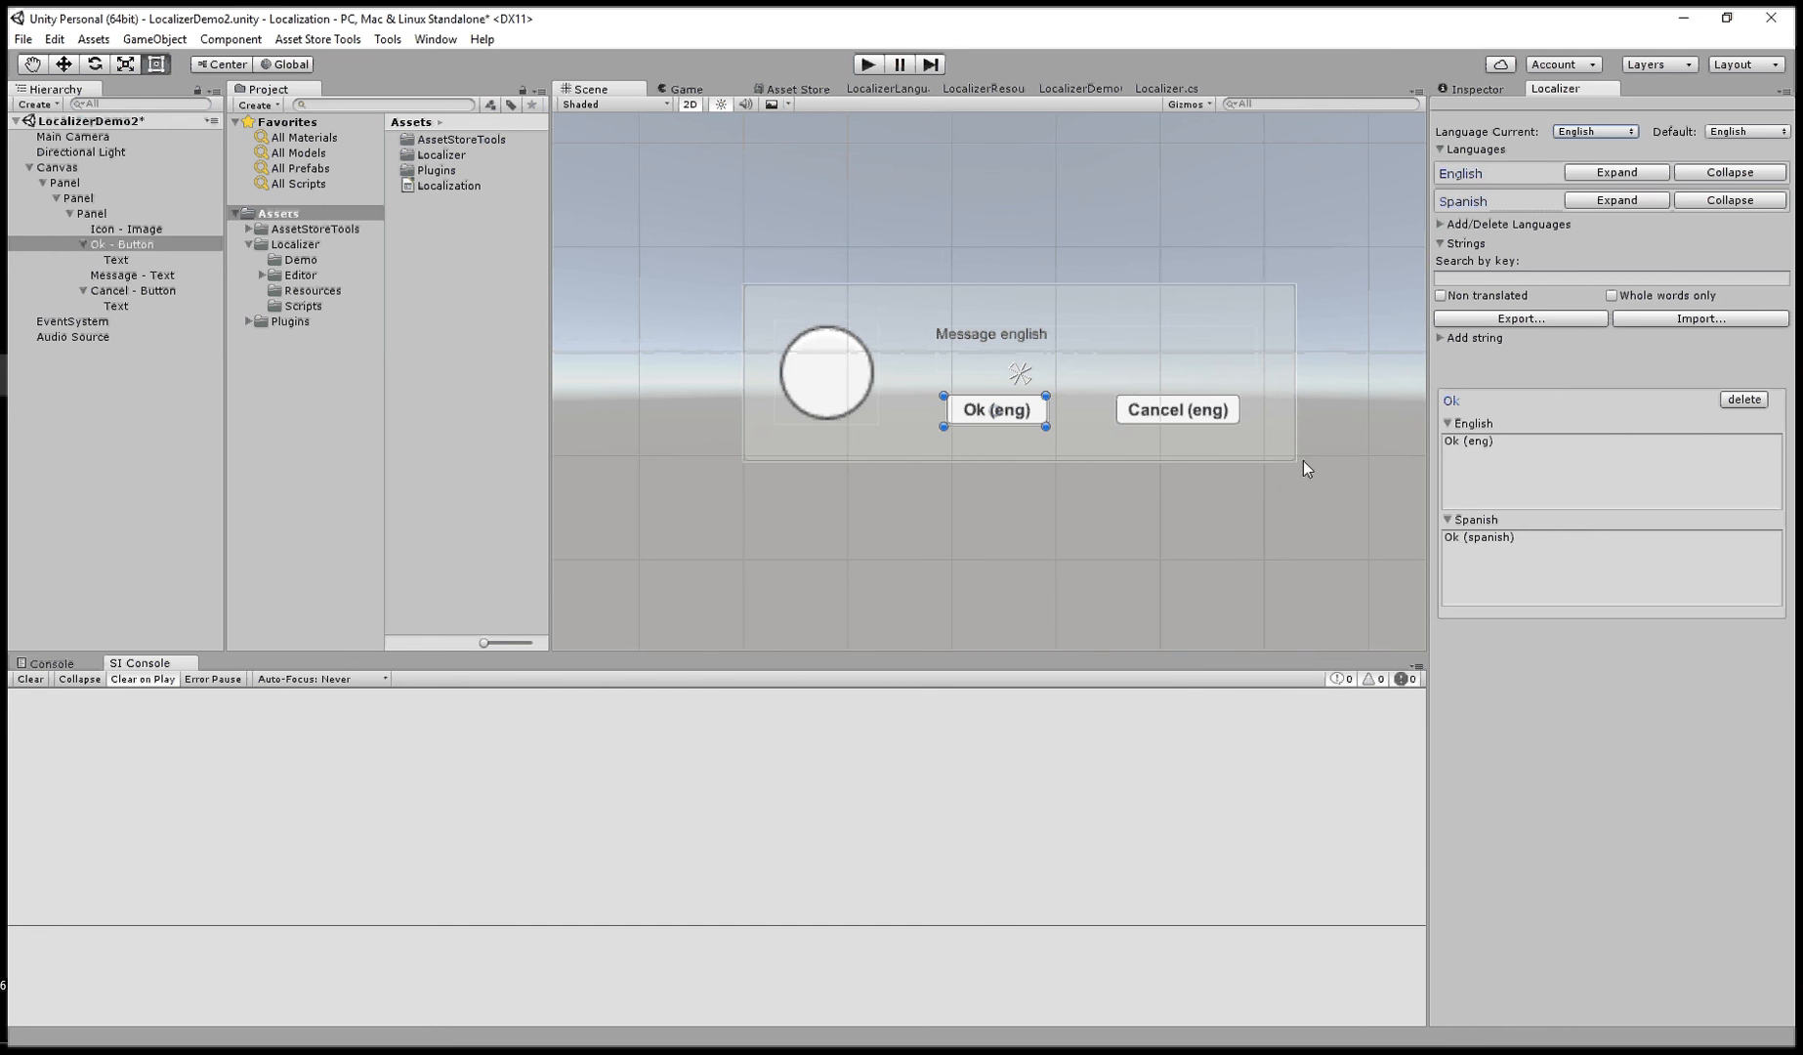
pyautogui.click(1551, 452)
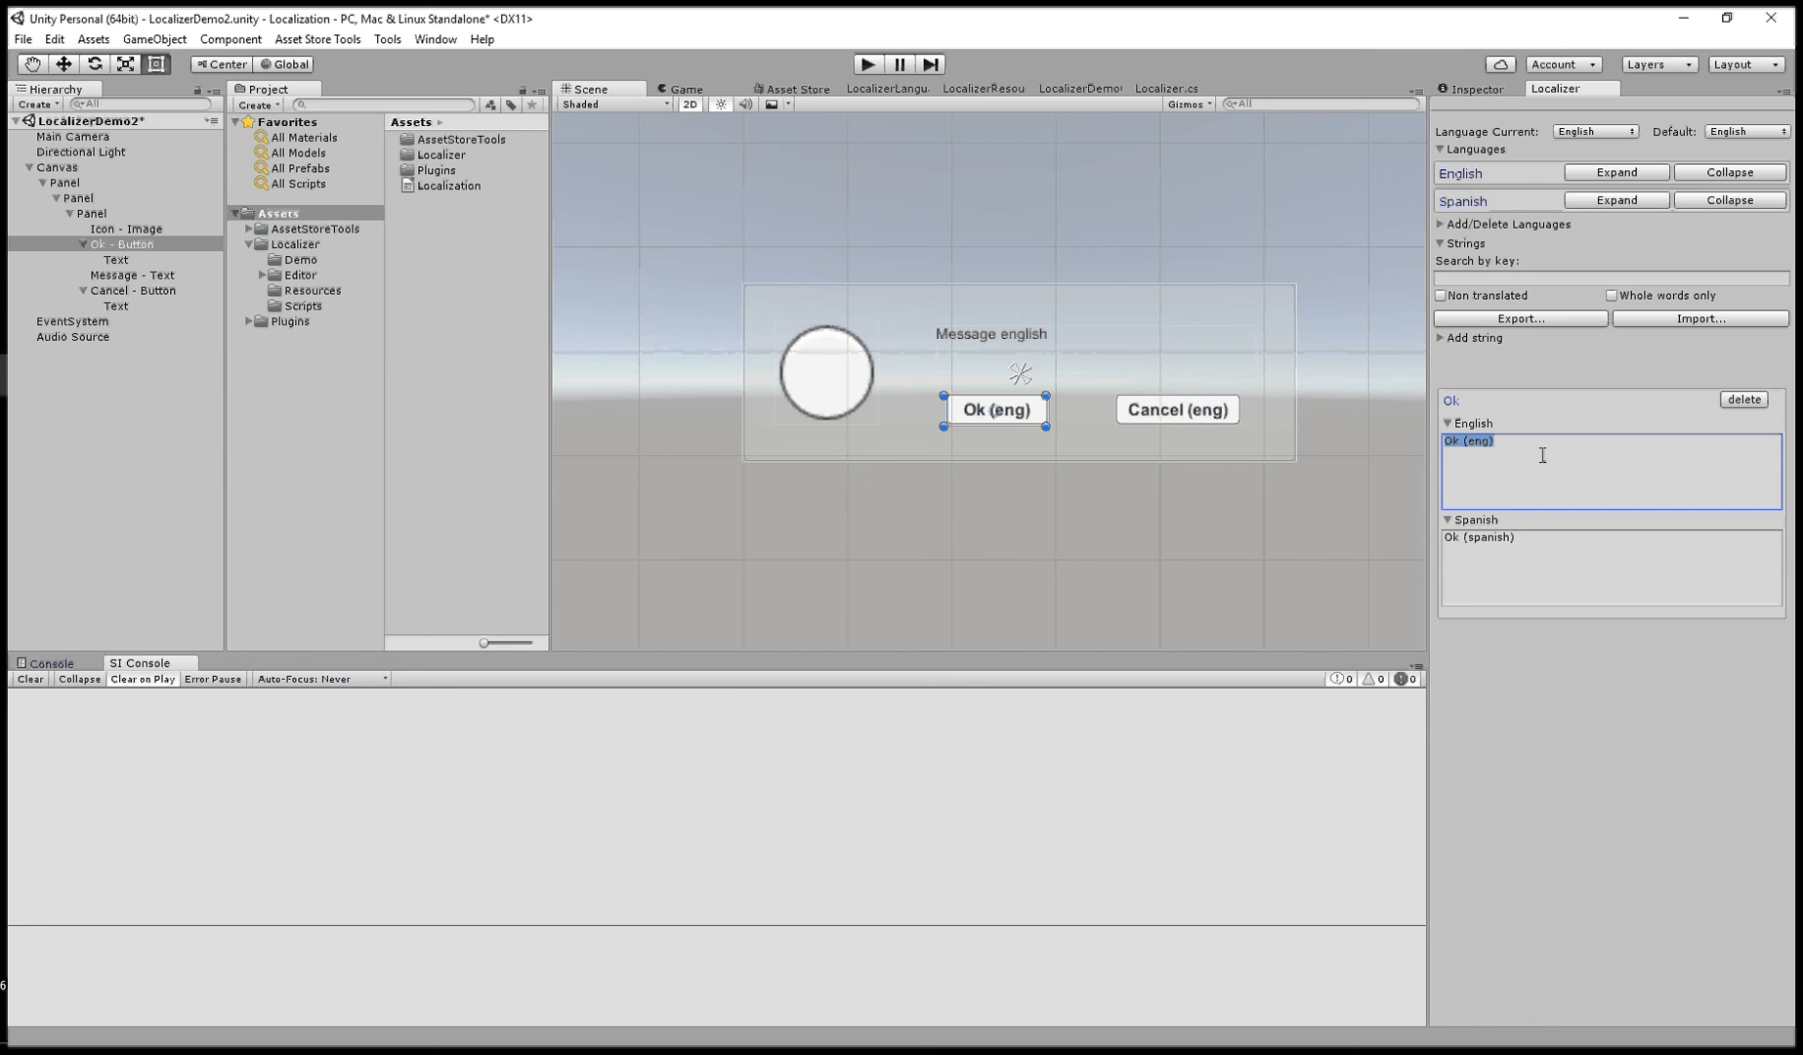
pyautogui.click(1560, 542)
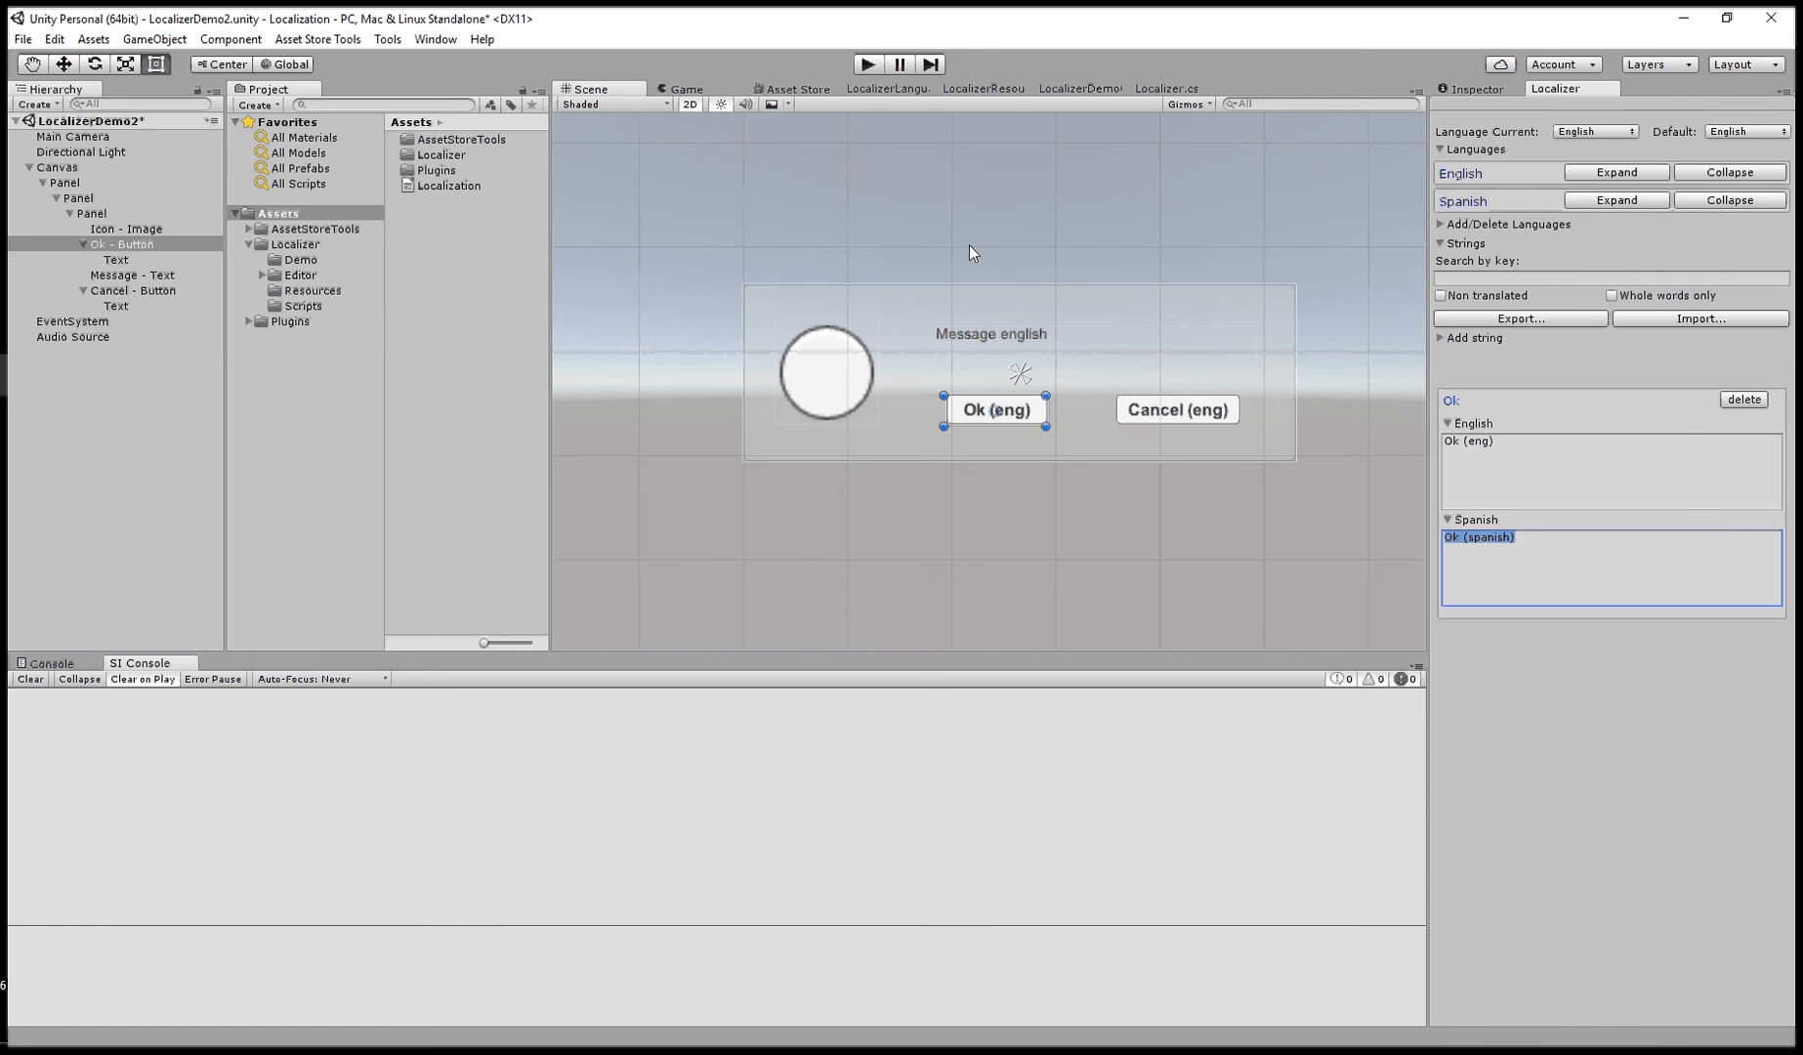
# - Look through the Localizer's Demo folder, including its demo scenes, hello audio clips and LocalizerDemoObject script
pyautogui.click(312, 246)
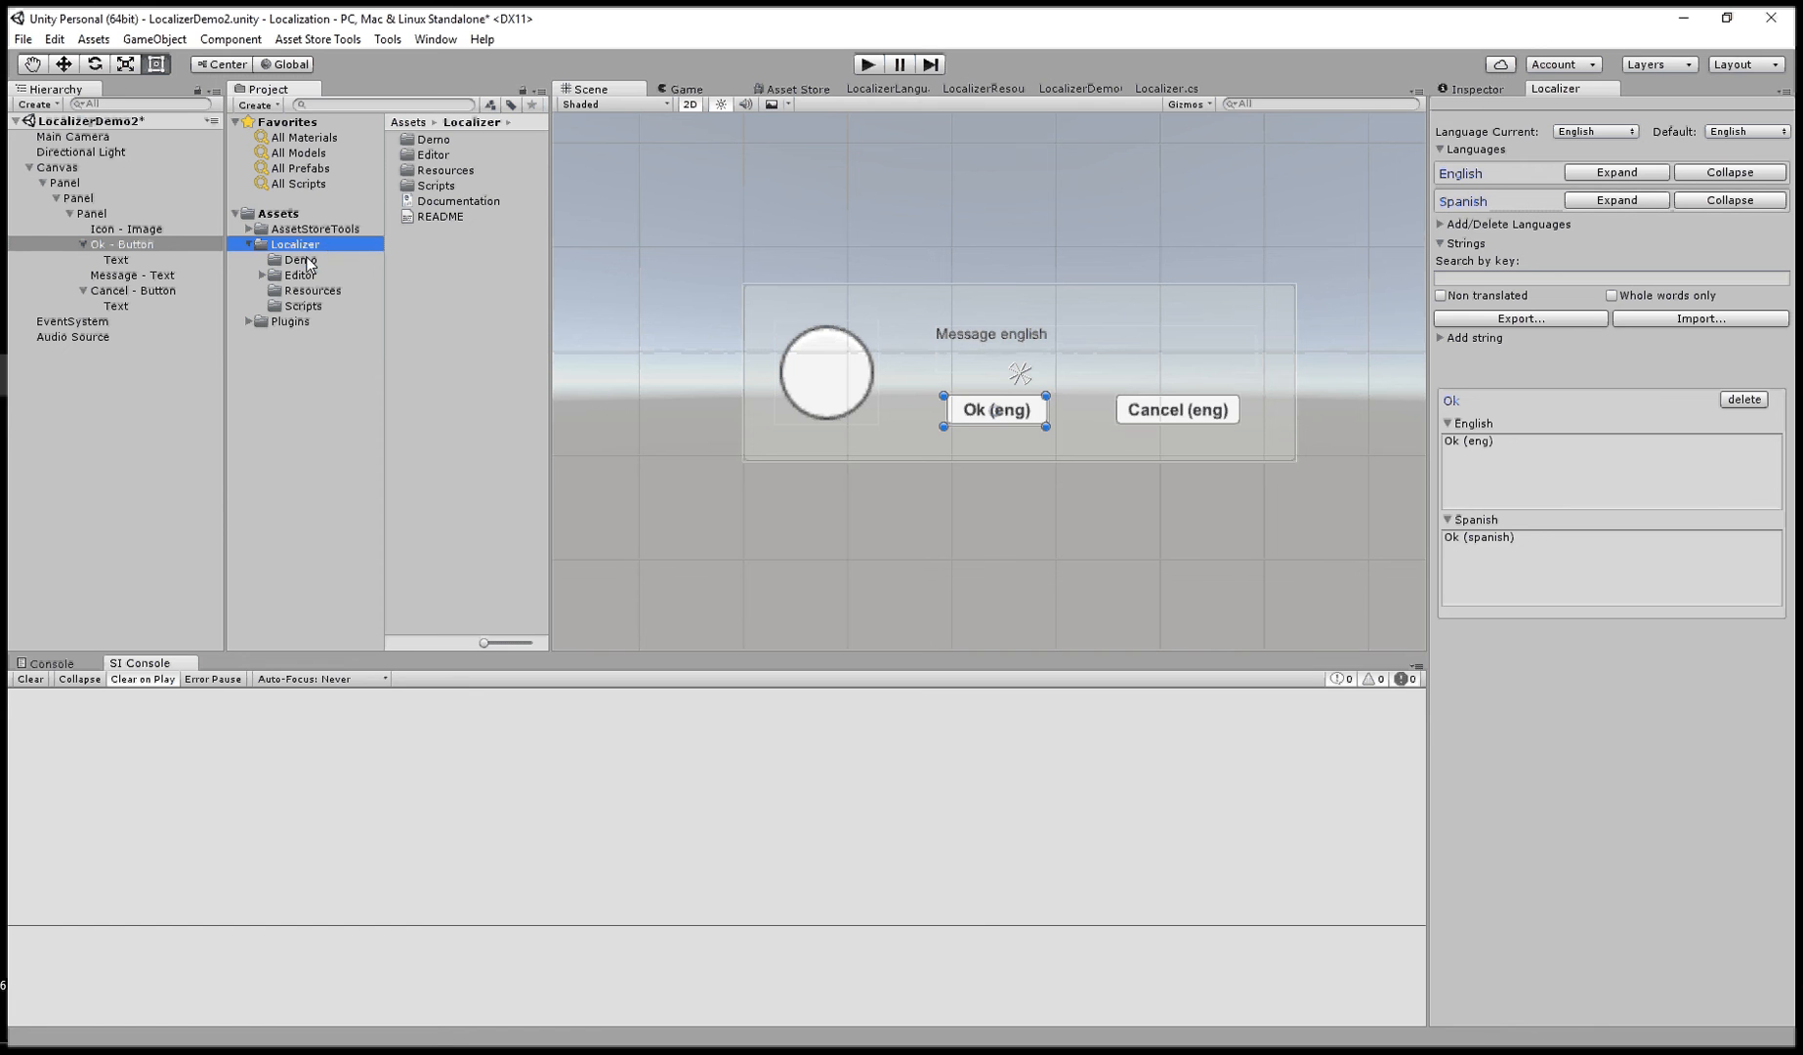
pyautogui.click(304, 260)
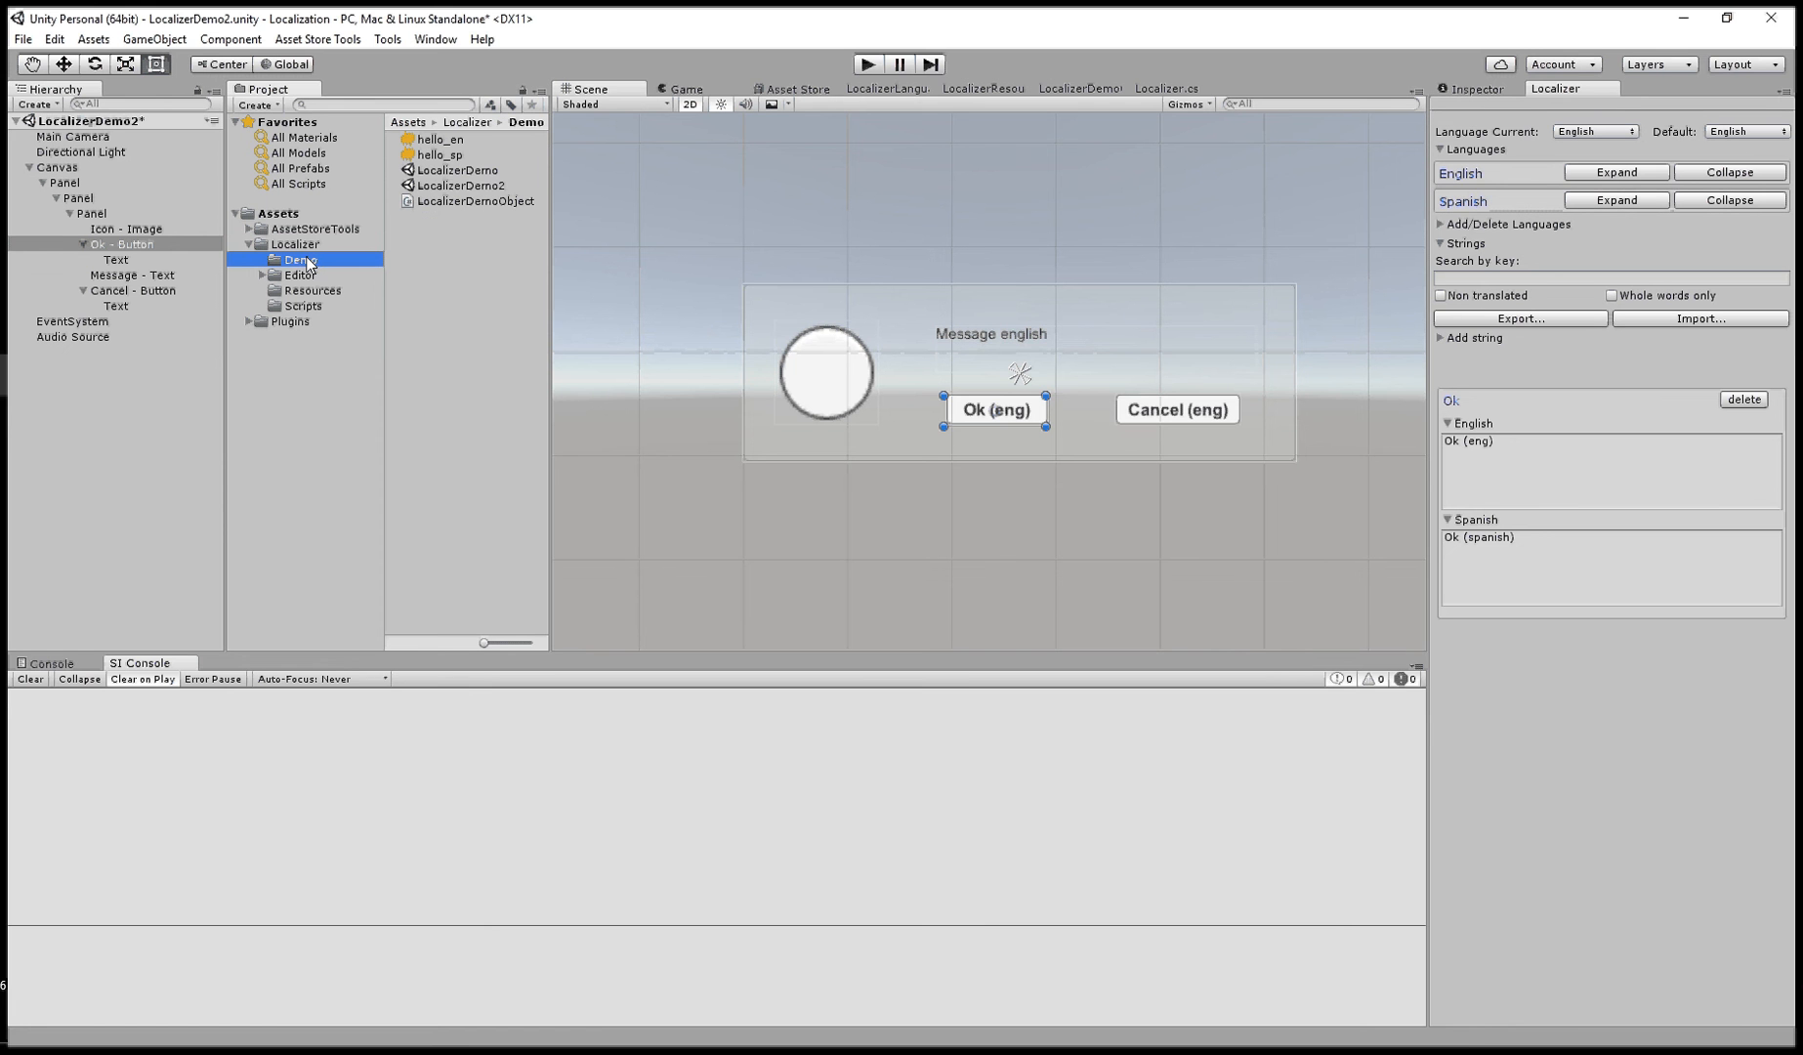
pyautogui.click(461, 185)
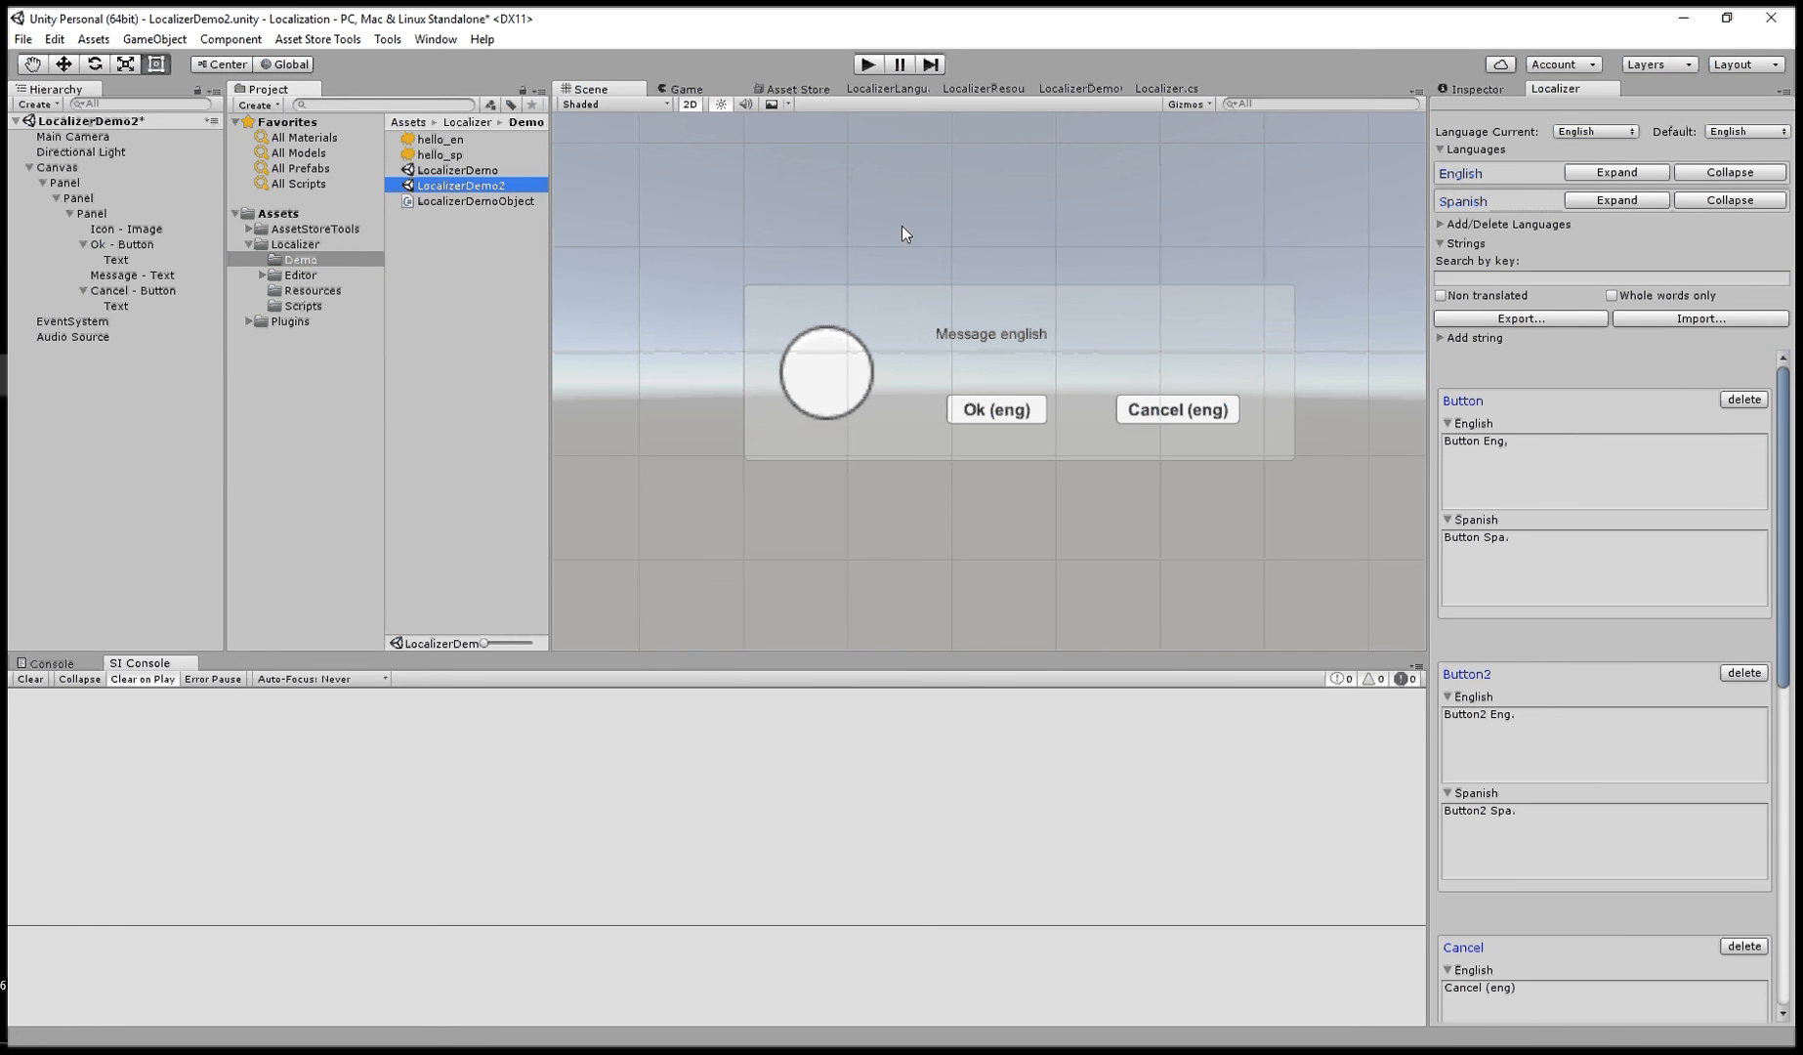
pyautogui.click(484, 173)
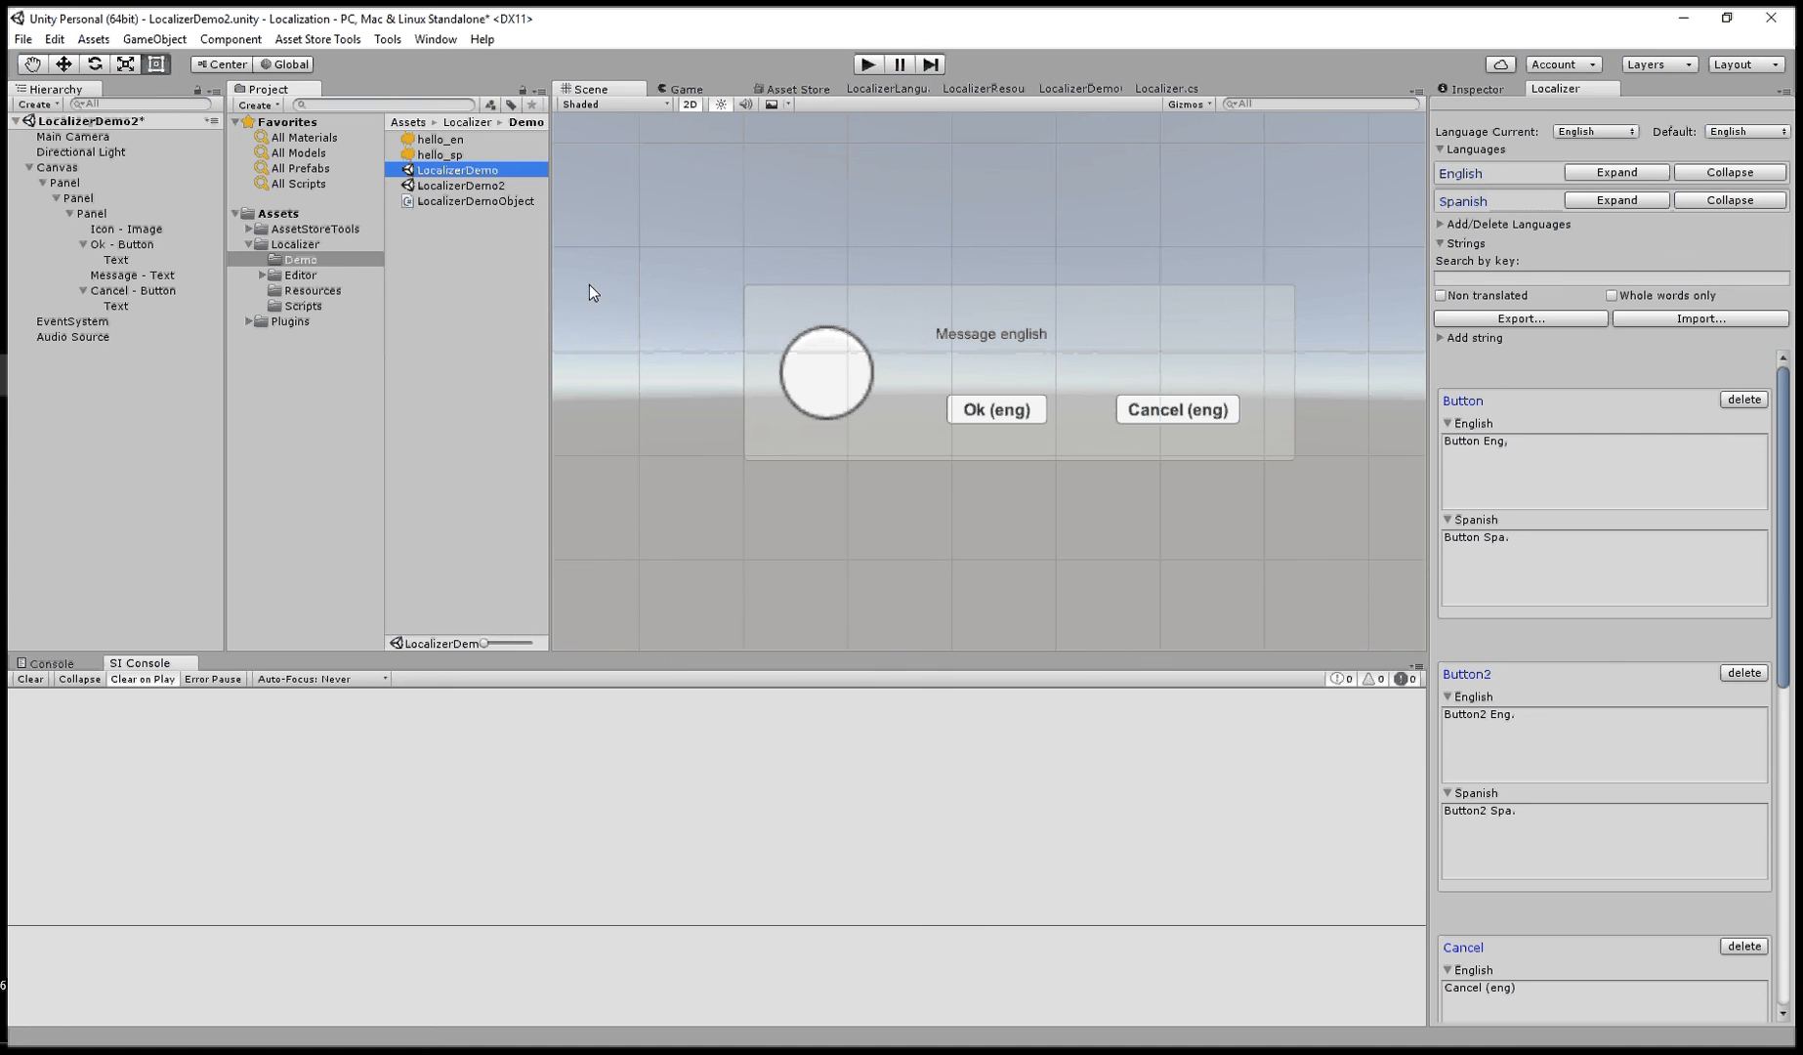
pyautogui.click(451, 152)
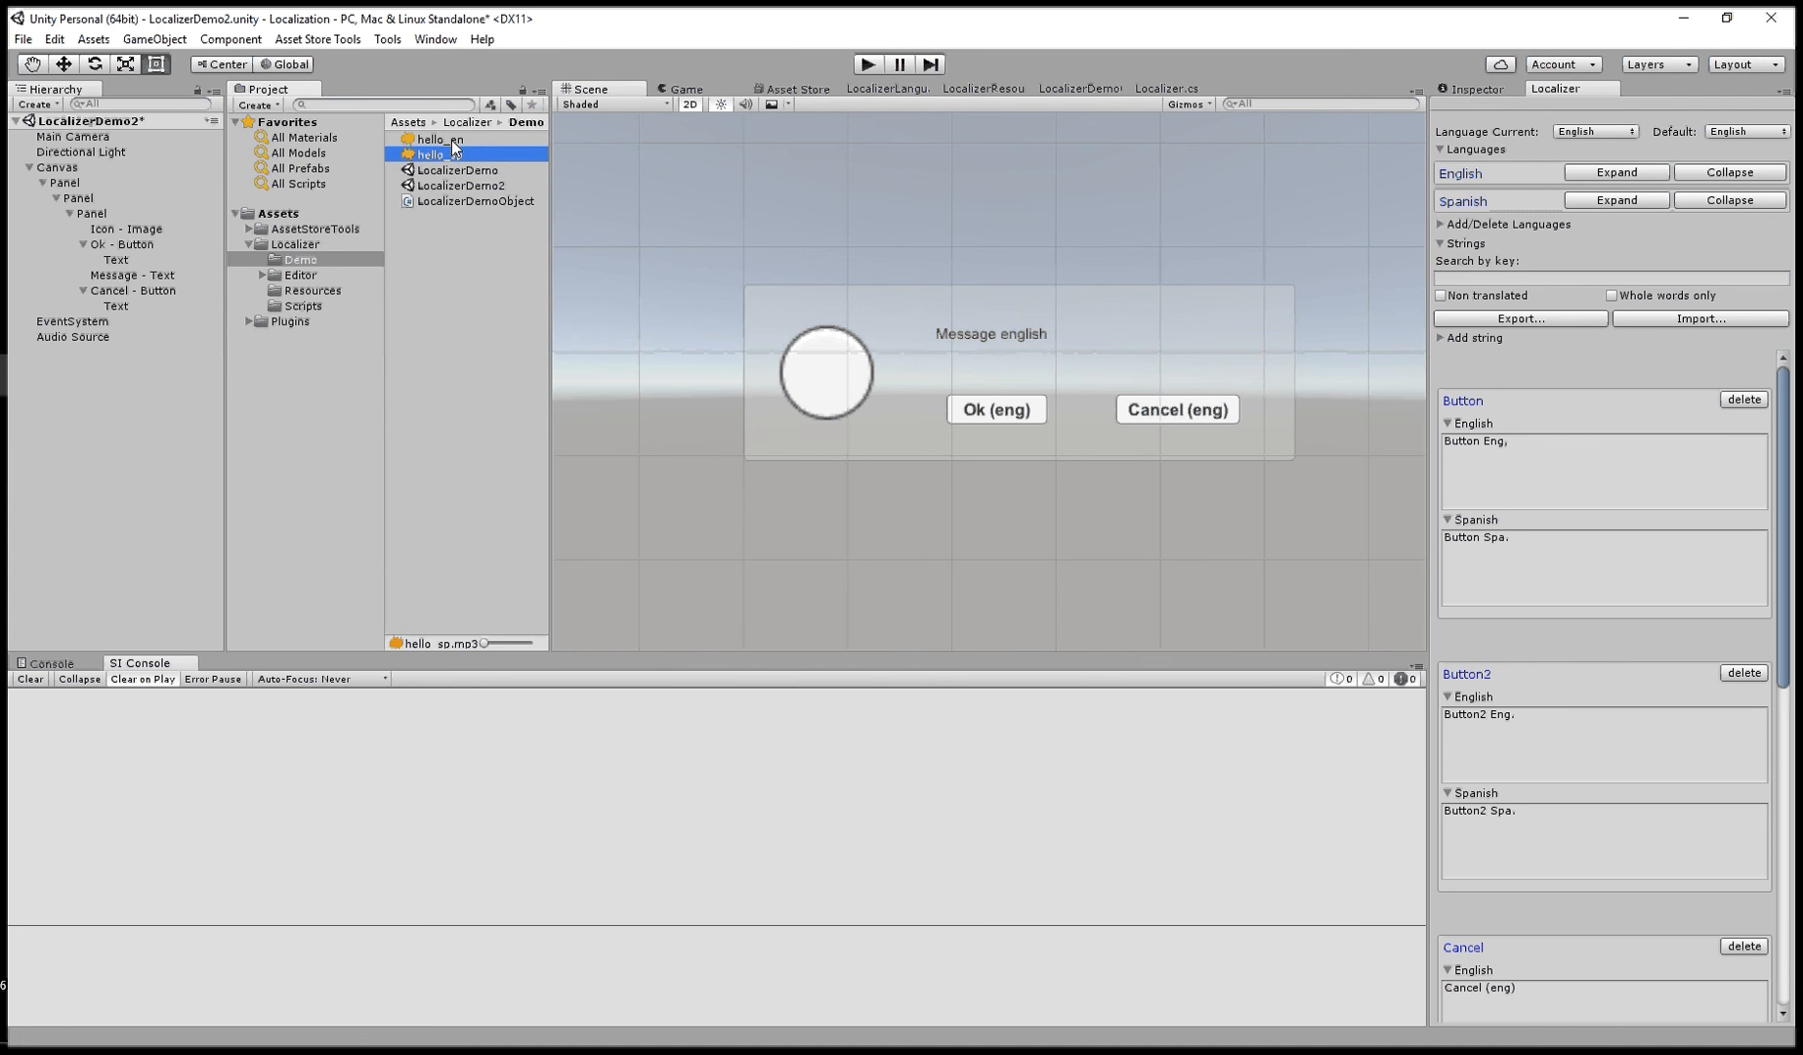
pyautogui.click(451, 139)
pyautogui.click(448, 200)
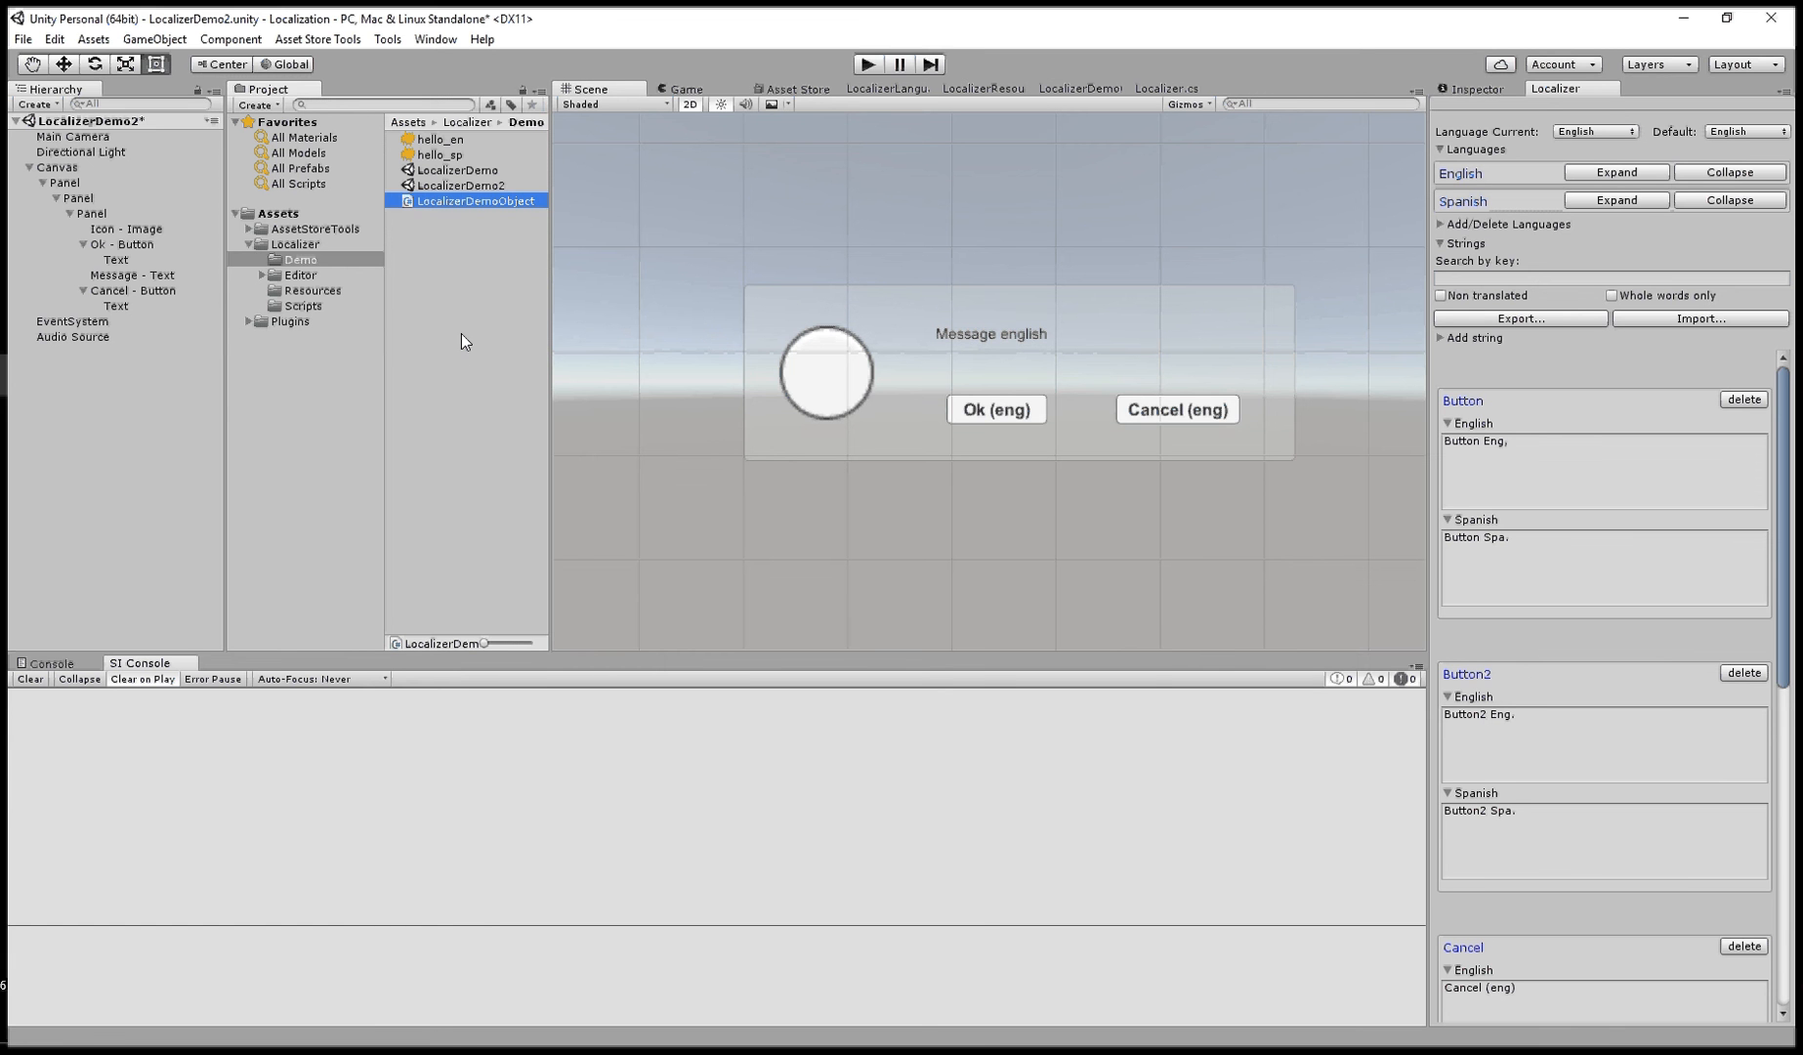
# - Look through the contents of the Localizer's Editor, Resources and Scripts folders, including the LocalizerResource script
pyautogui.click(301, 276)
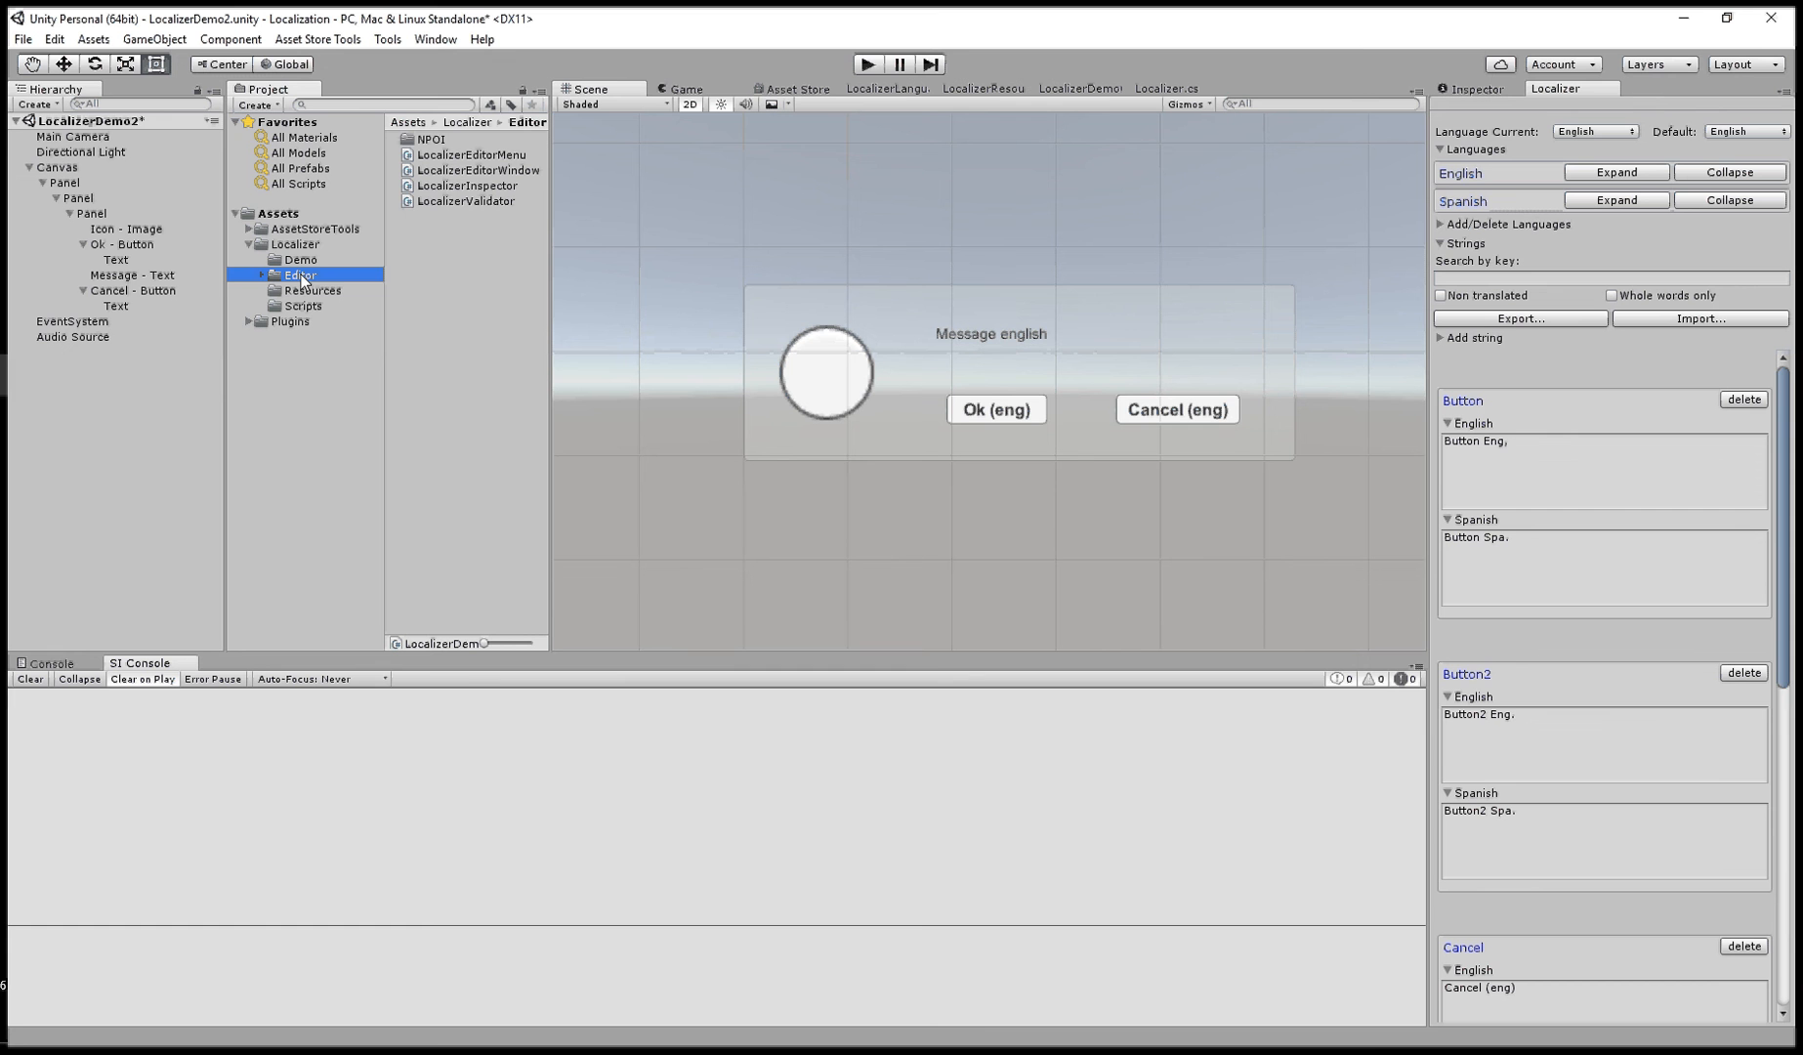
pyautogui.click(309, 291)
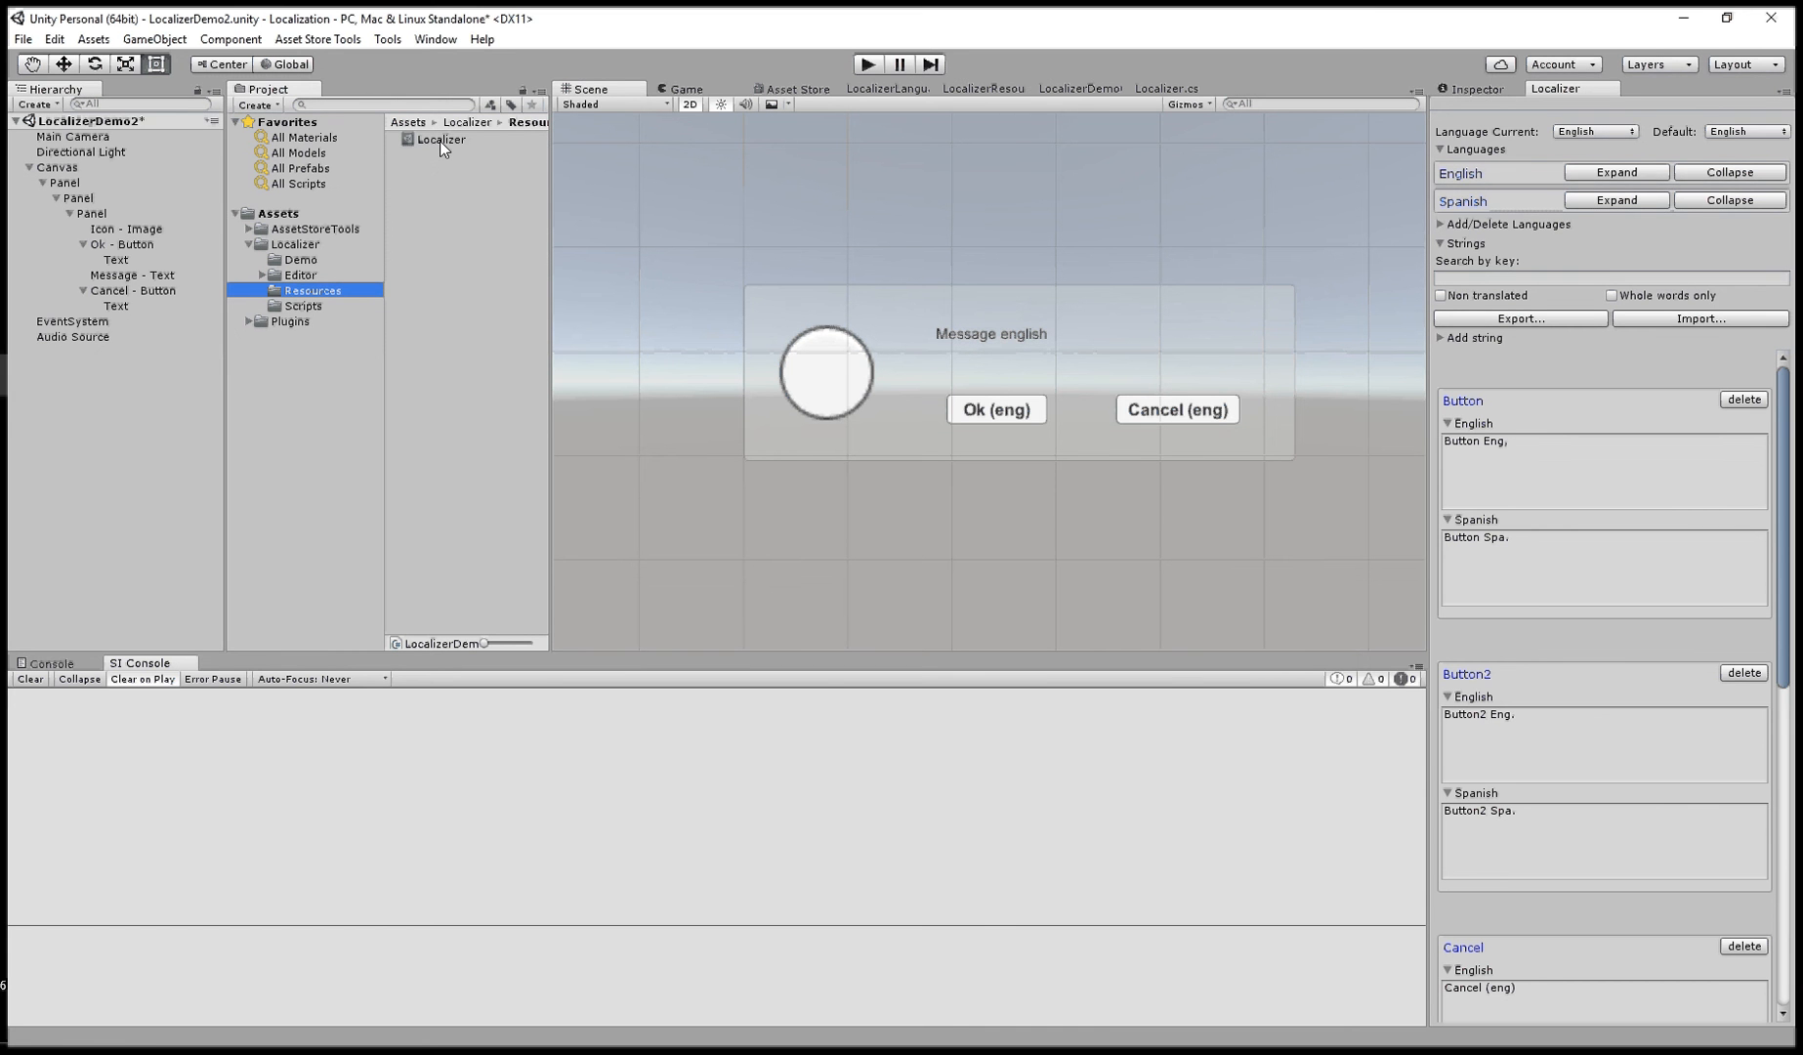
pyautogui.click(303, 307)
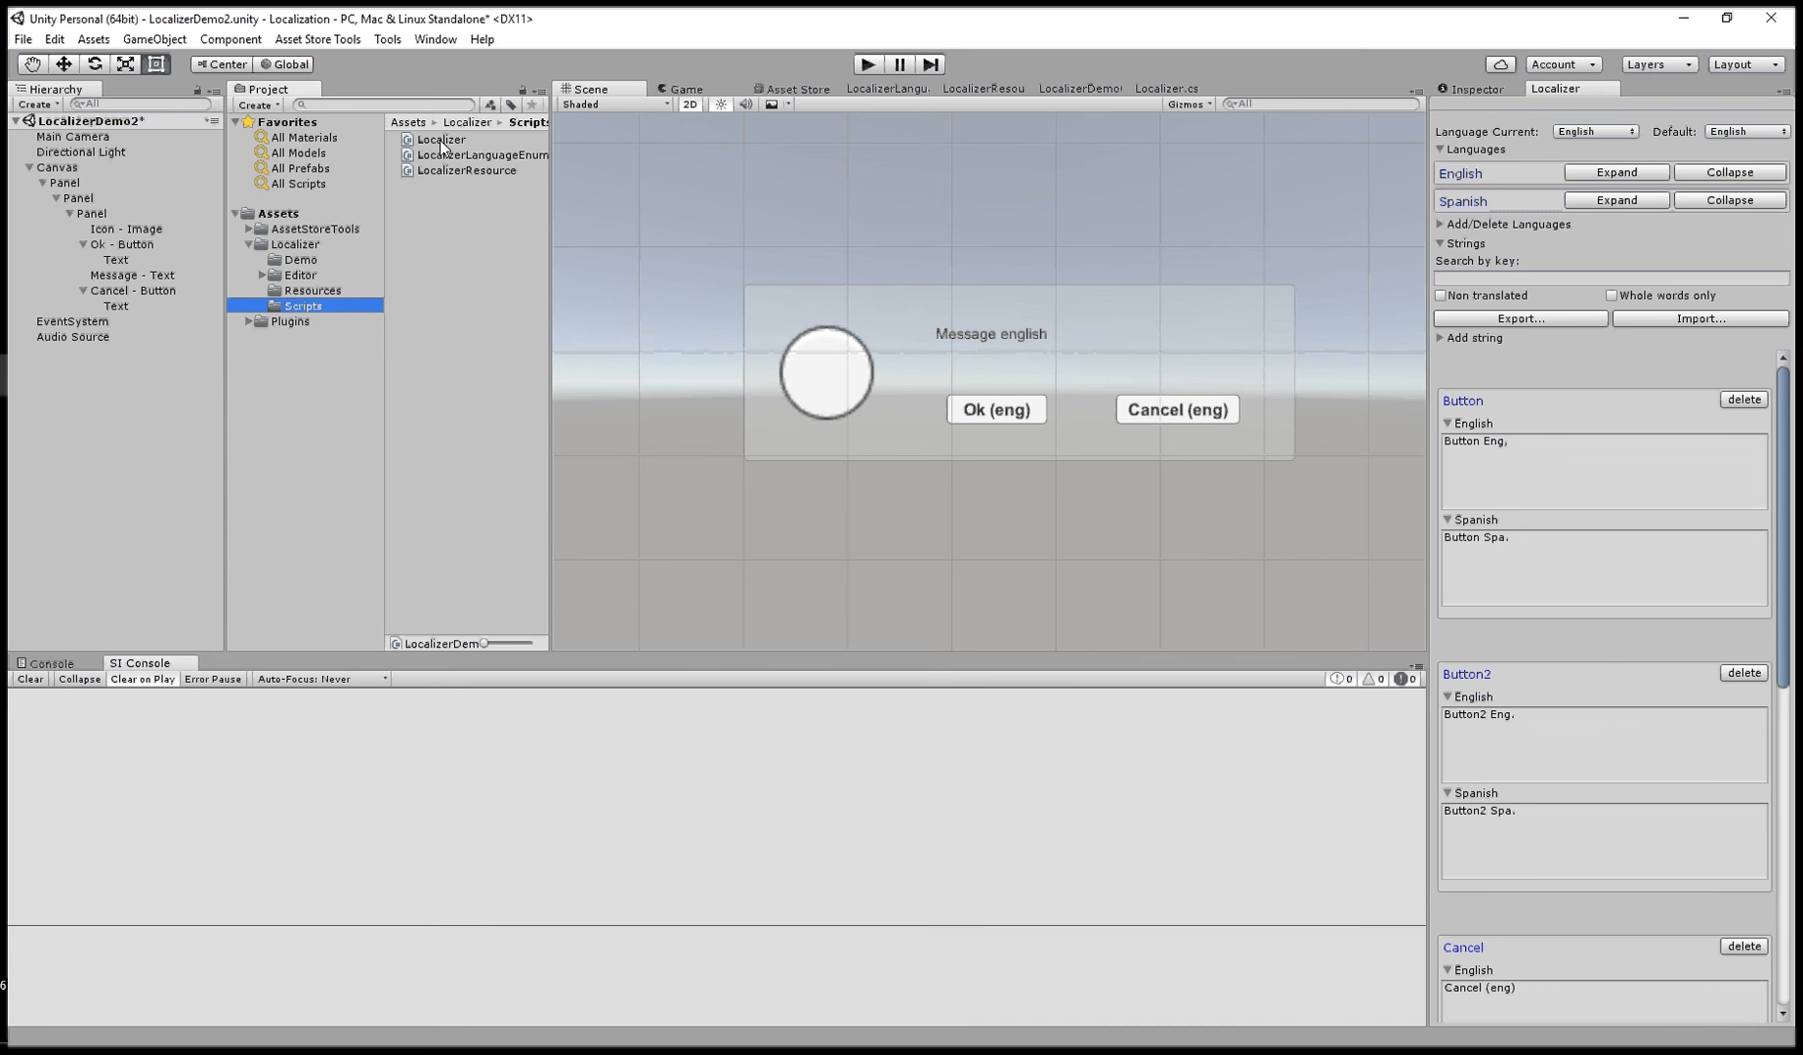
pyautogui.click(453, 171)
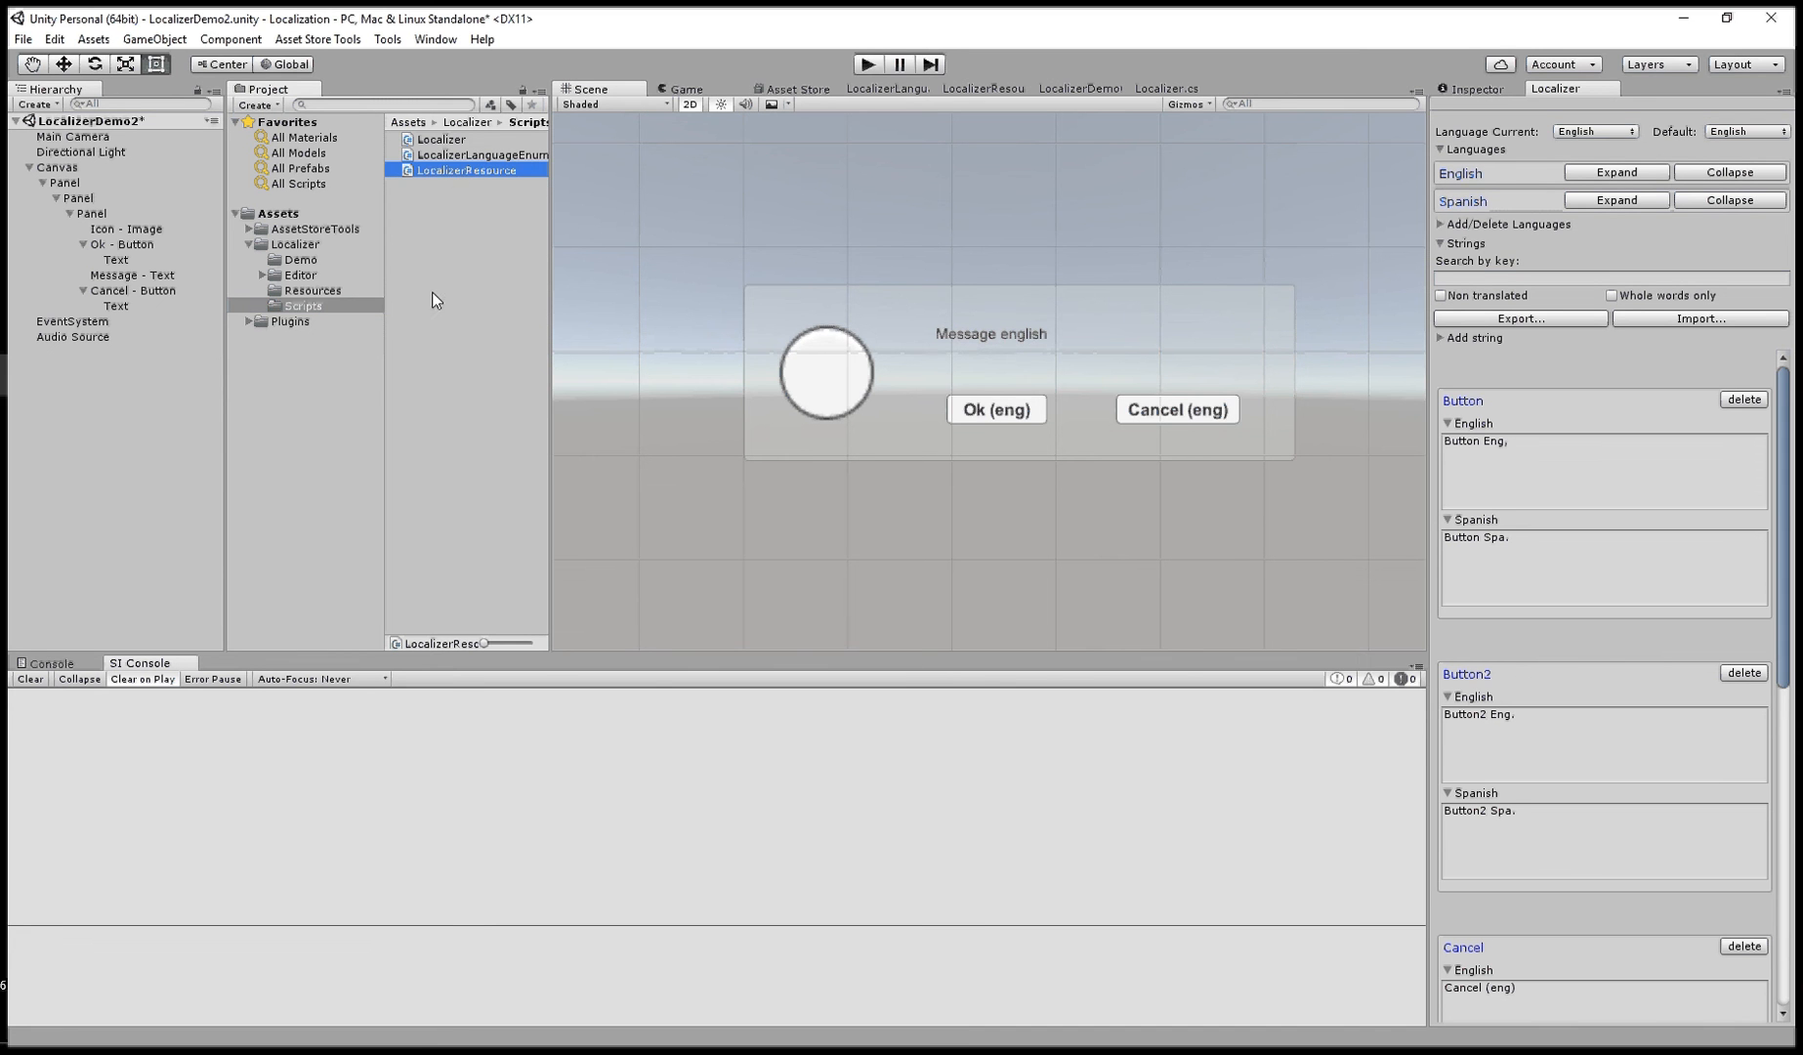
# - Open the LocalizerLanguageEnum script and examine its English and Spanish enum entries
pyautogui.click(436, 158)
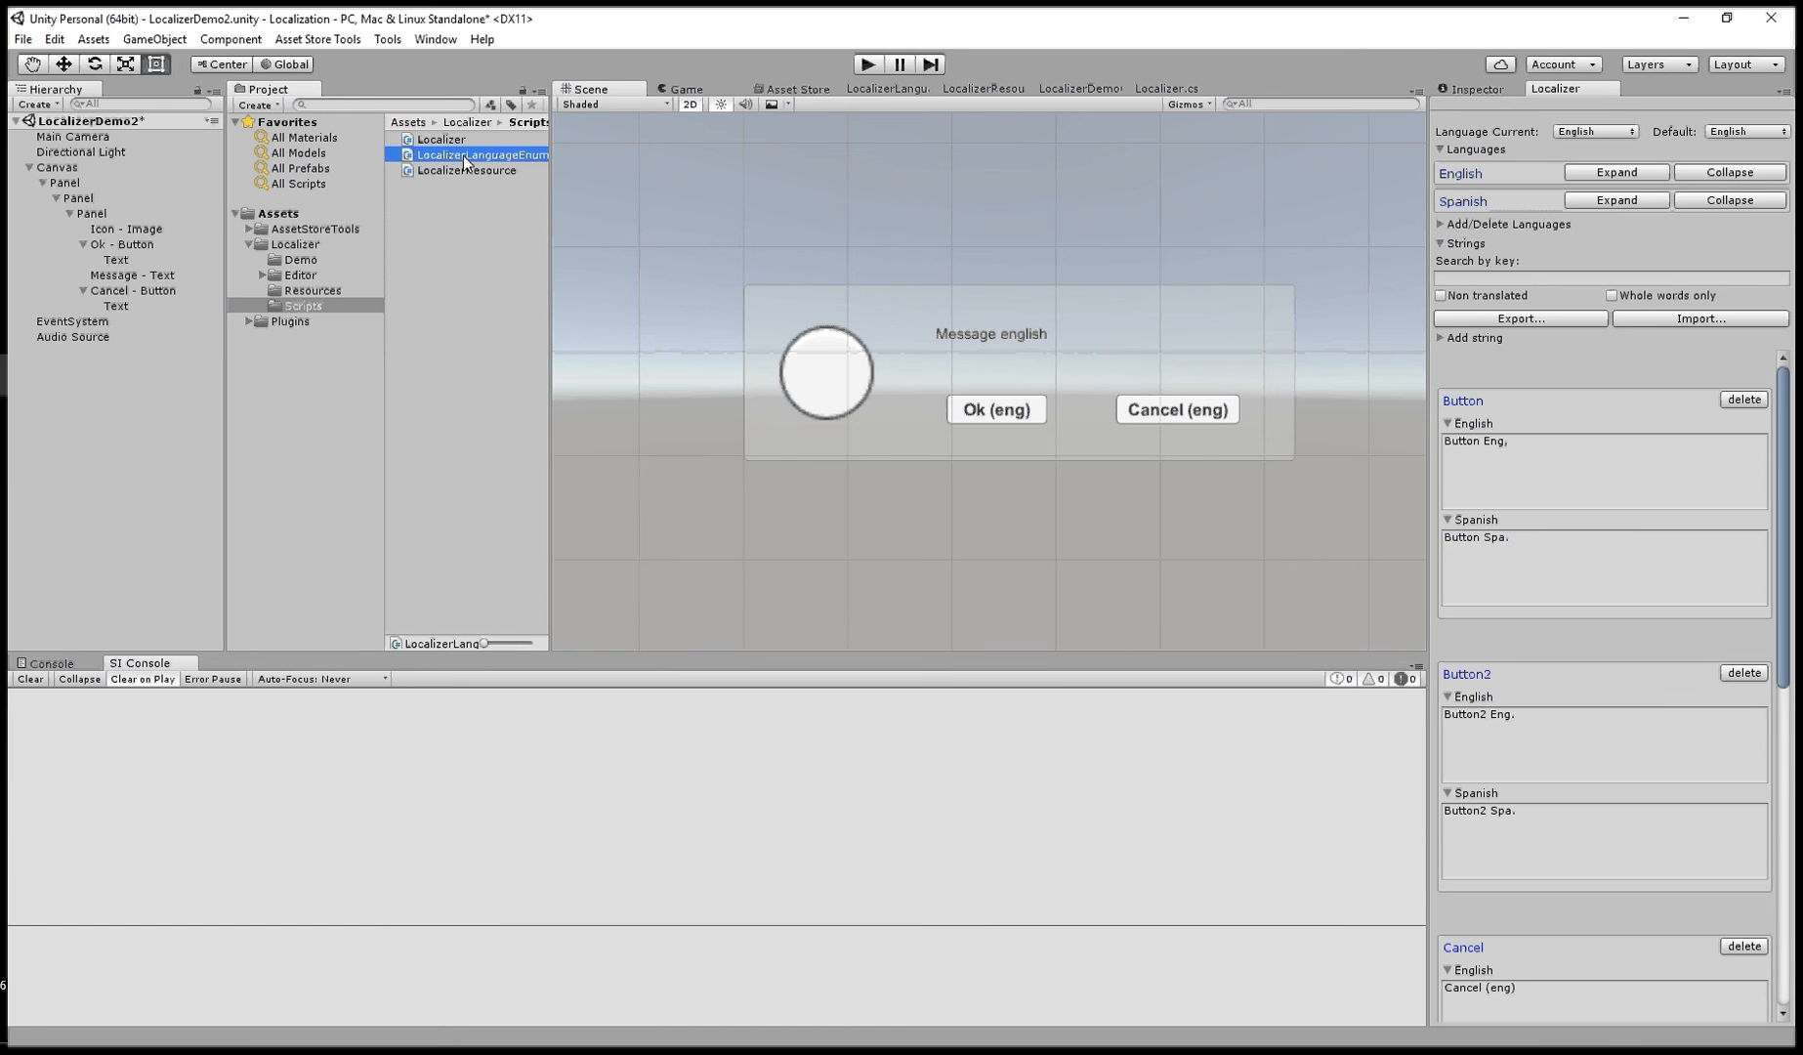
pyautogui.doubleClick(463, 156)
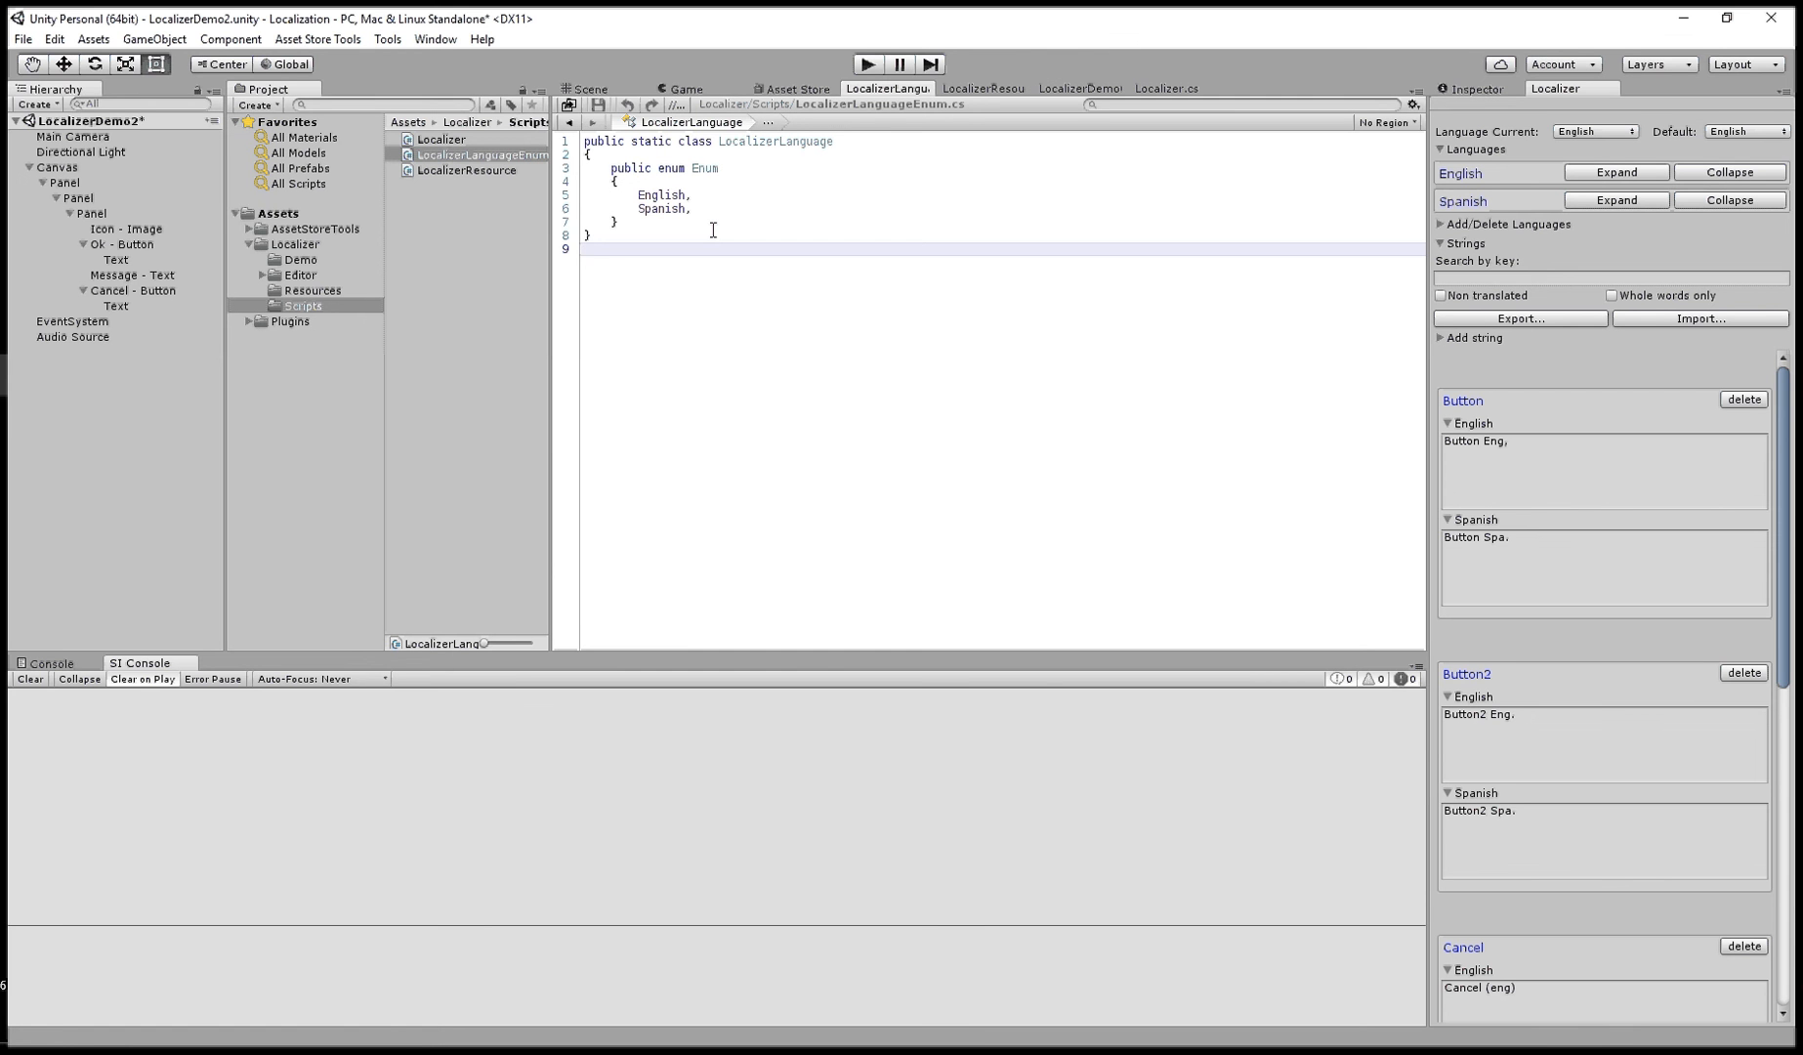
pyautogui.click(661, 195)
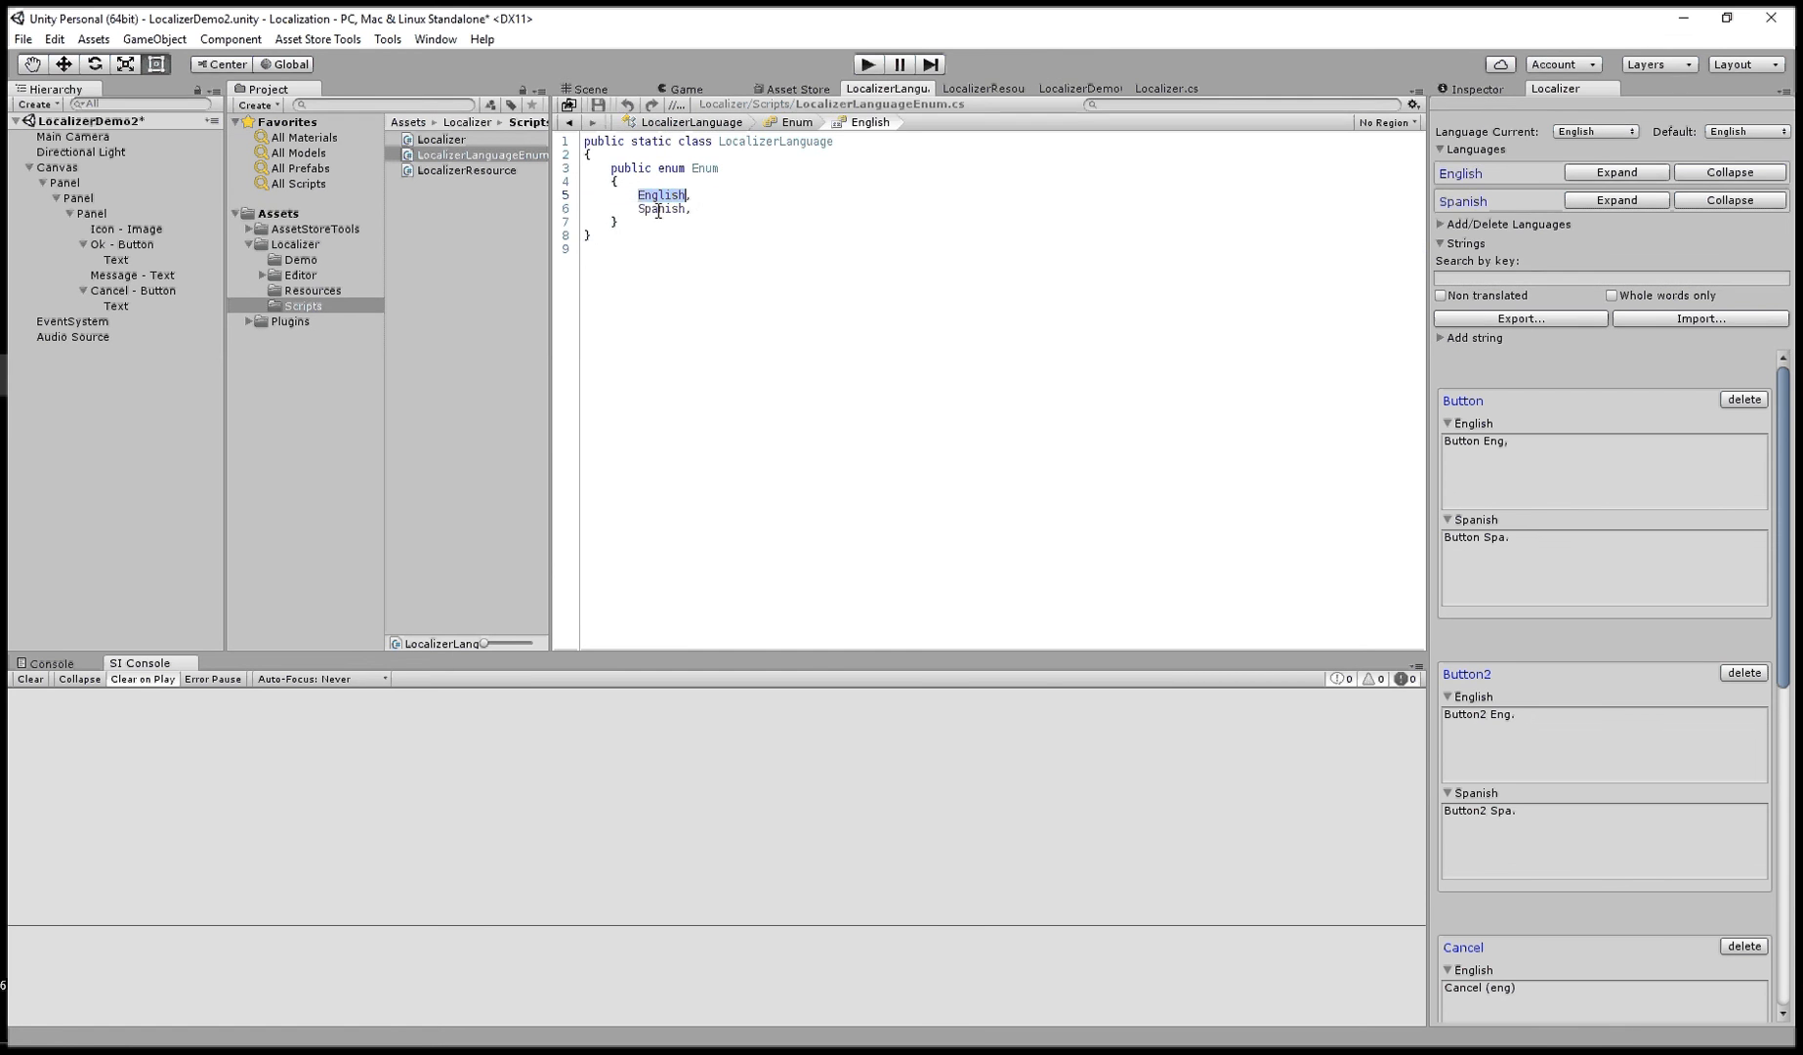
pyautogui.doubleClick(659, 211)
# - Add German as a new language in the Localizer
pyautogui.click(1438, 225)
pyautogui.click(1557, 247)
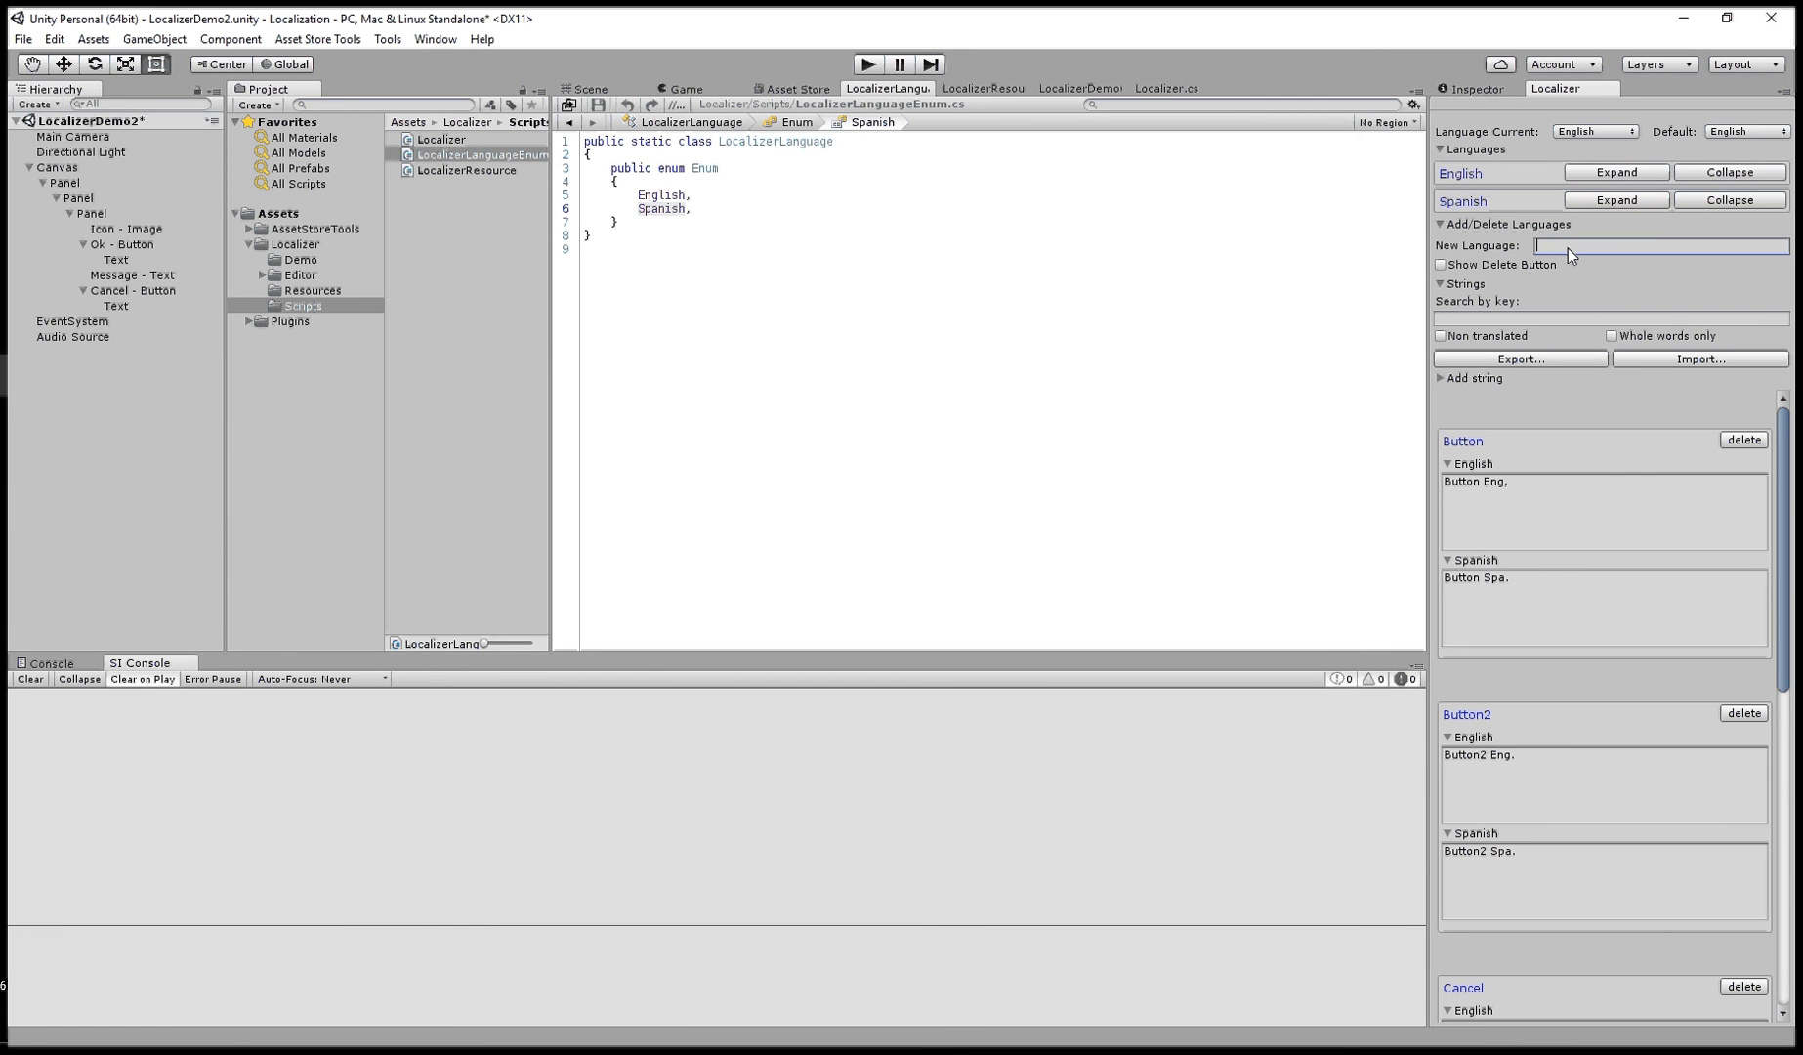
pyautogui.write('German')
pyautogui.click(1763, 246)
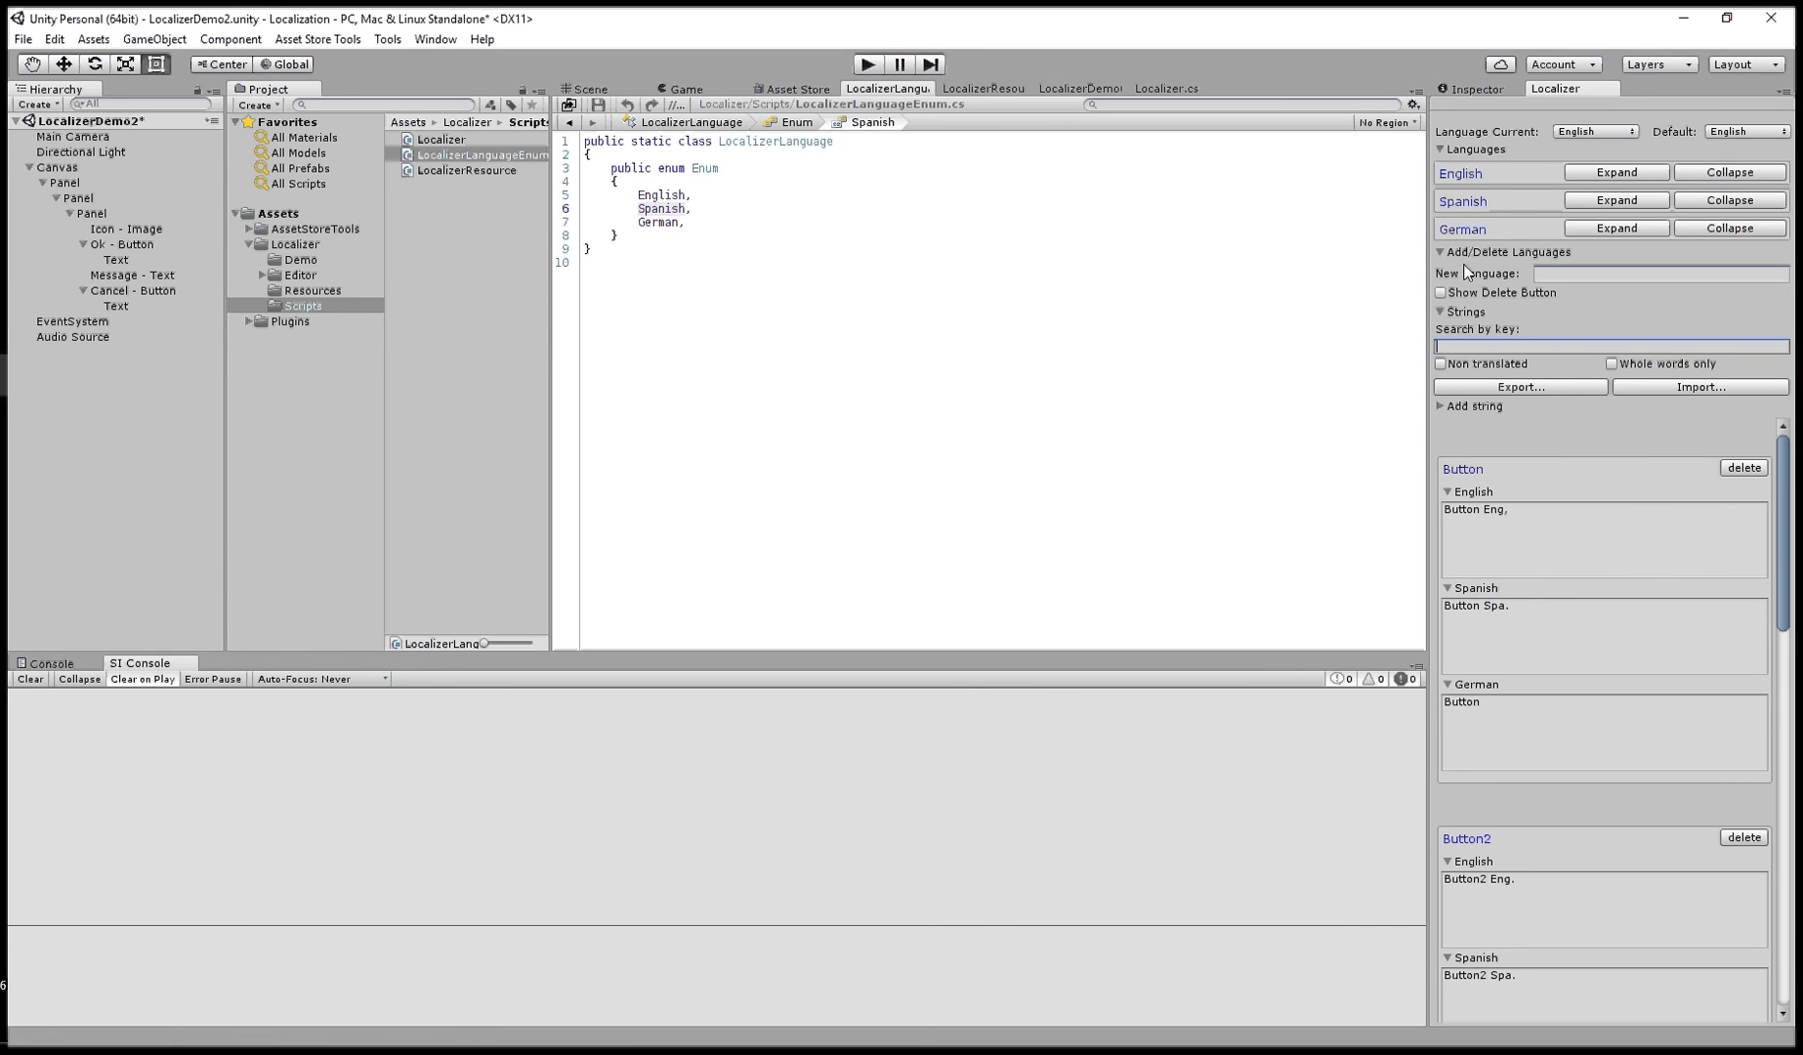
pyautogui.click(1582, 277)
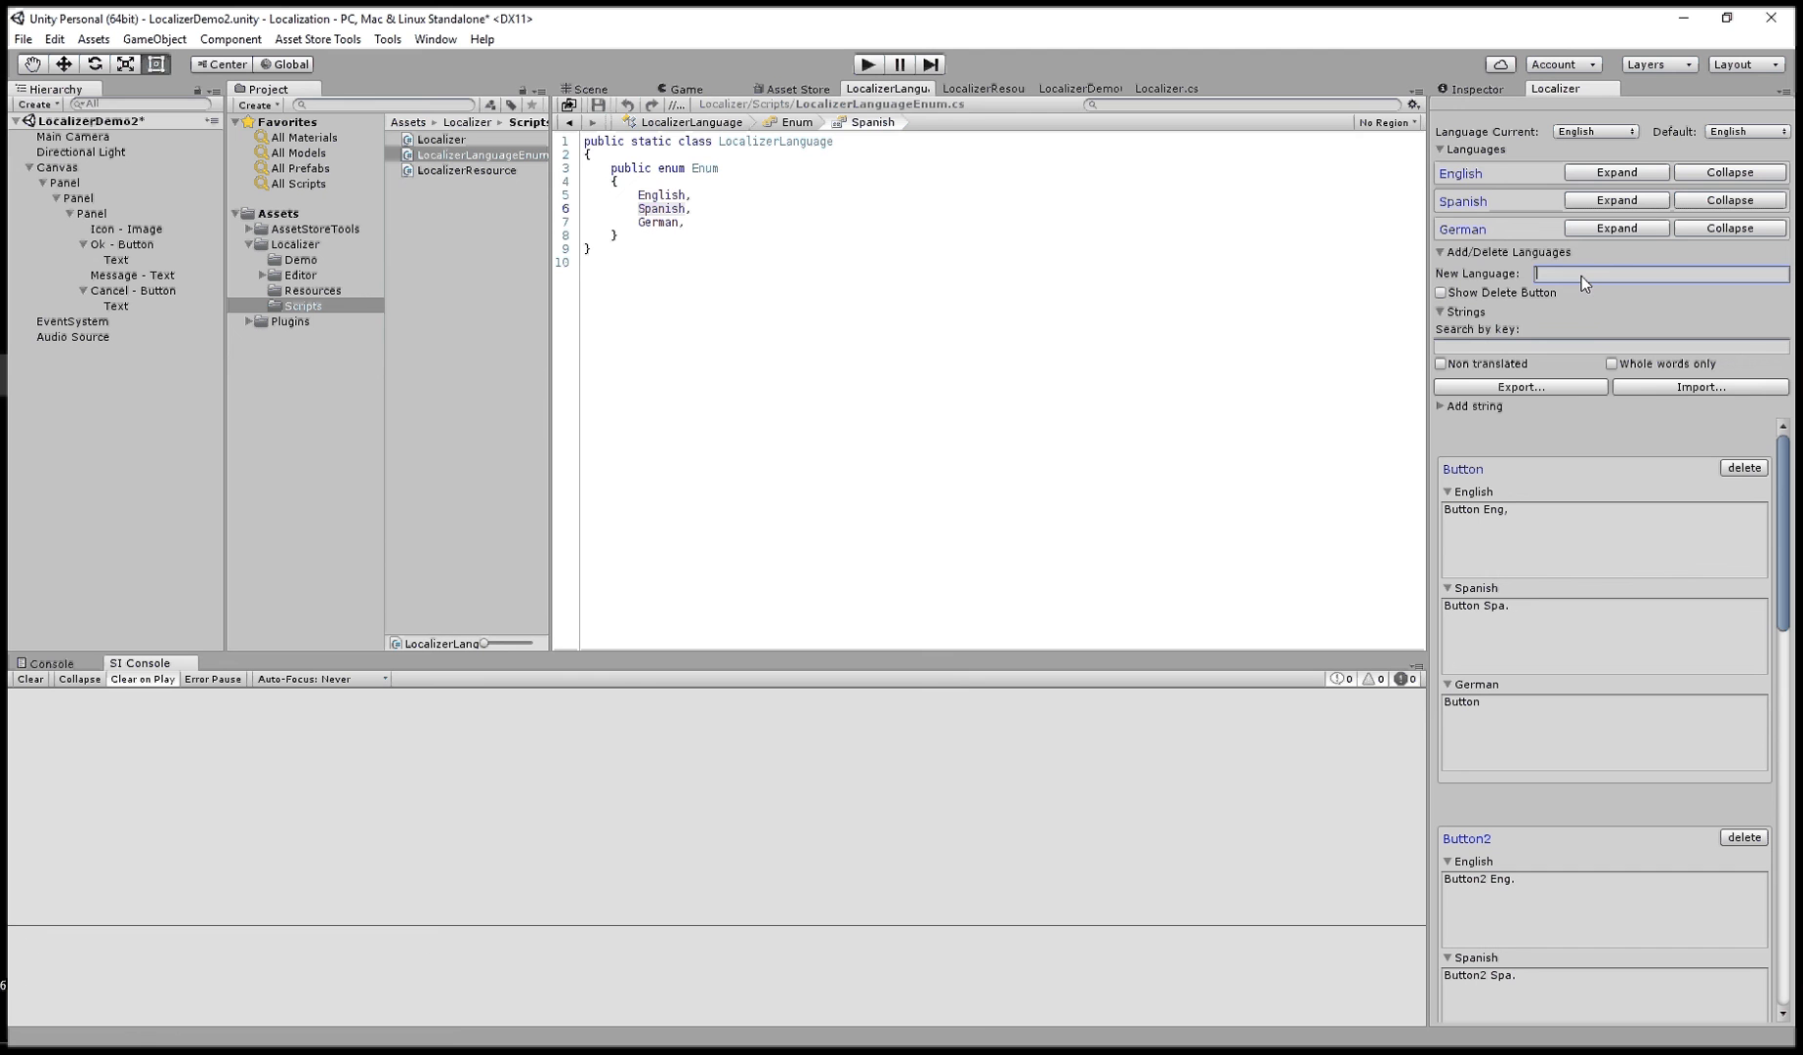
pyautogui.write('Ass')
pyautogui.press('BackSpace')
pyautogui.press('BackSpace')
pyautogui.press('BackSpace')
# - Turn on the Show Delete Button option for the Localizer's languages
pyautogui.click(1462, 293)
pyautogui.click(1446, 332)
pyautogui.click(1444, 291)
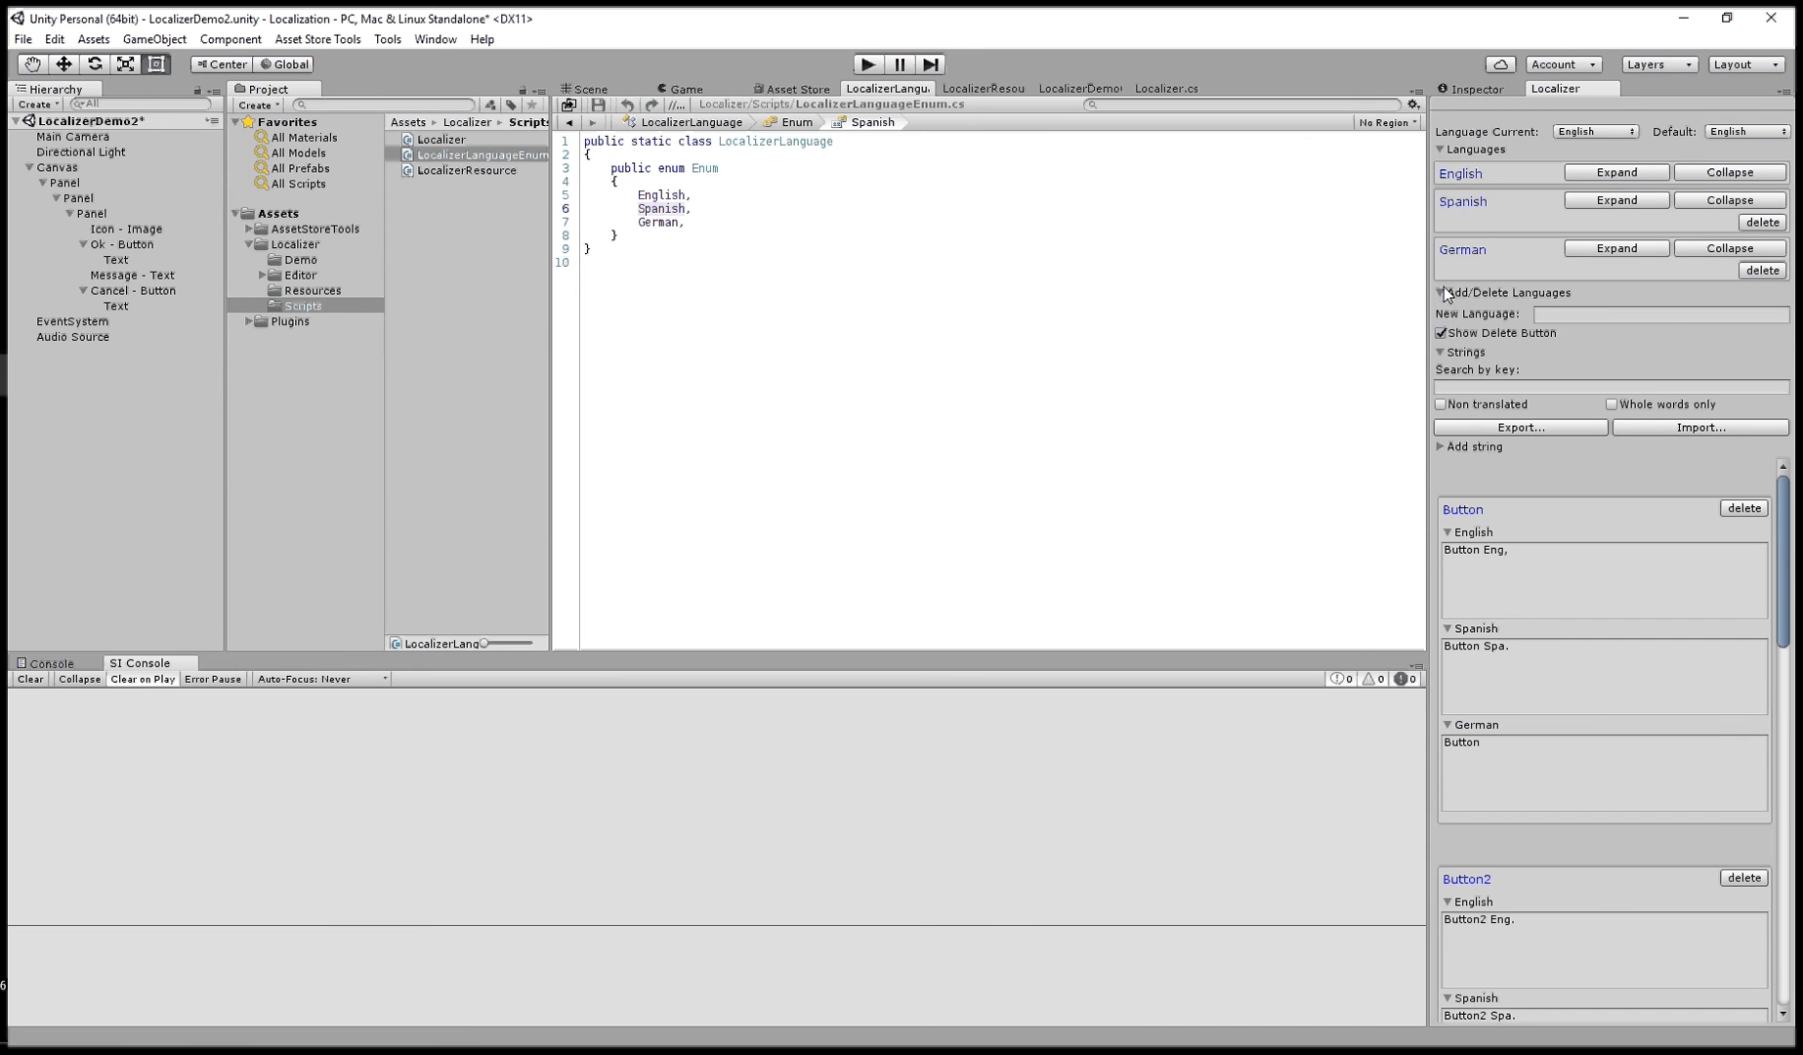
# - Delete the German language from the Localizer and turn off the Show Delete Button option
pyautogui.click(1764, 273)
pyautogui.click(955, 575)
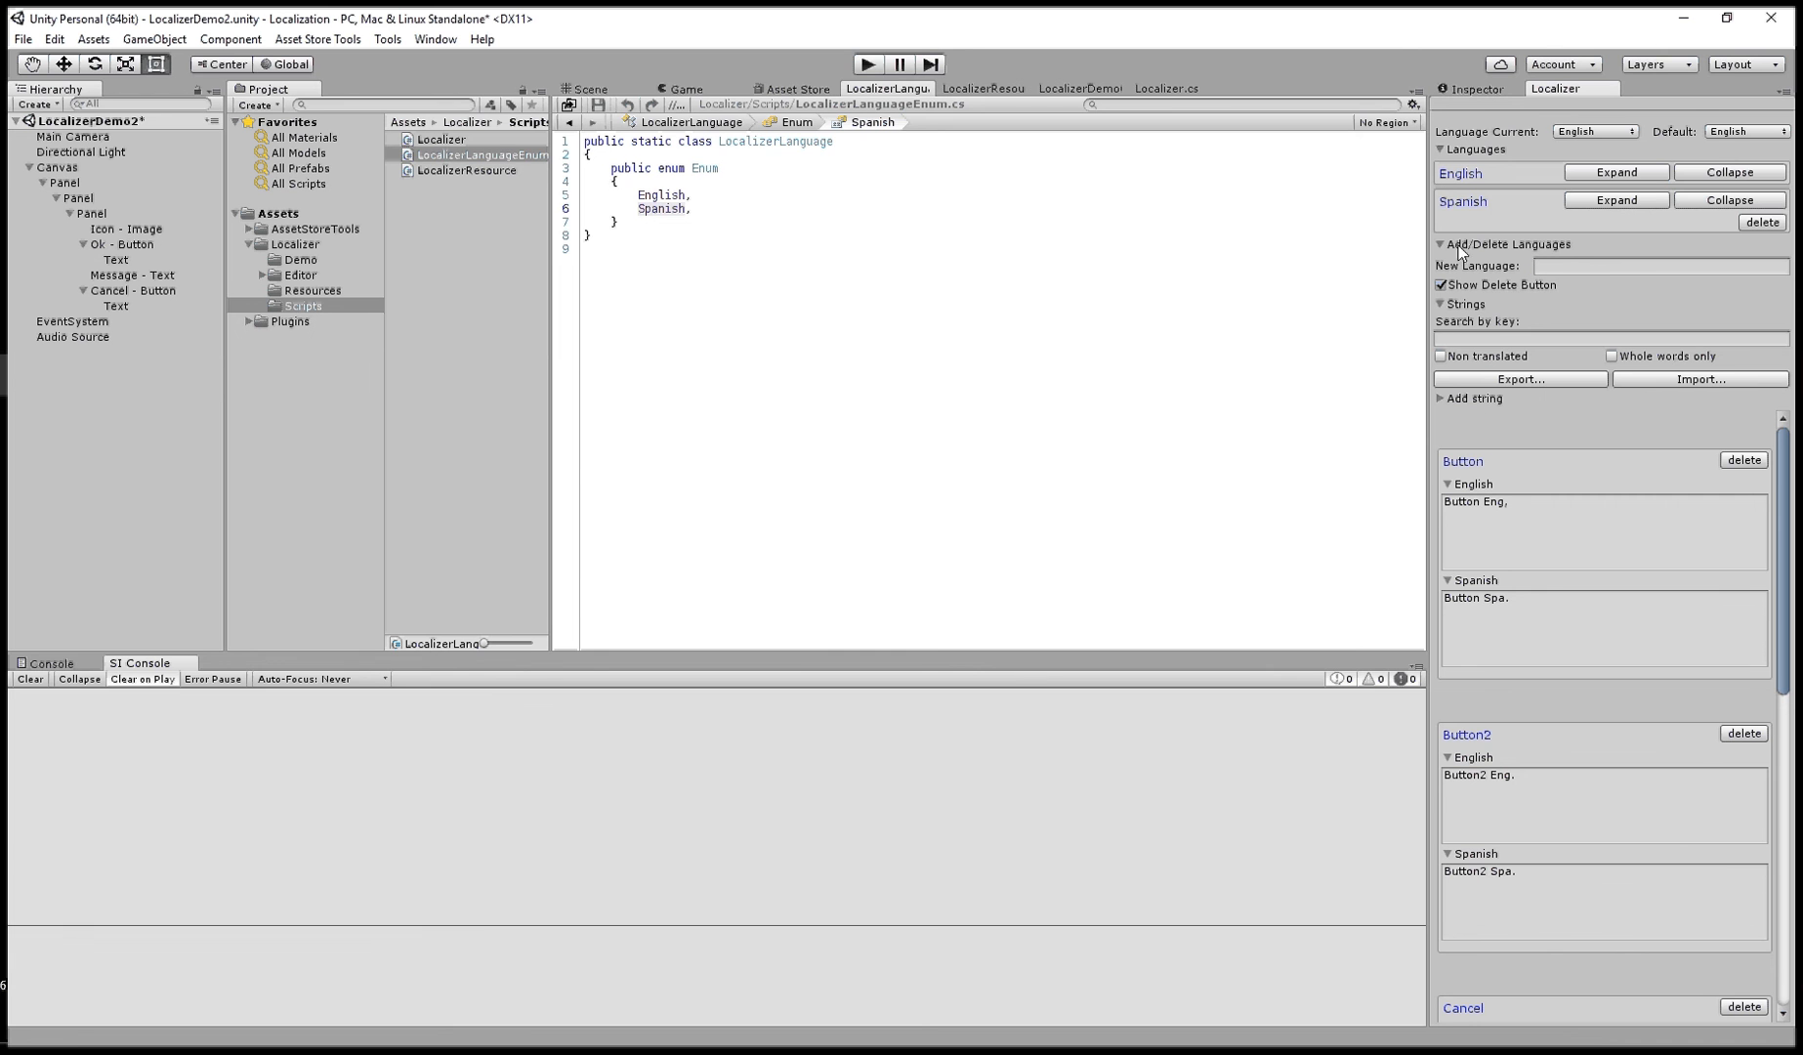
pyautogui.click(1465, 284)
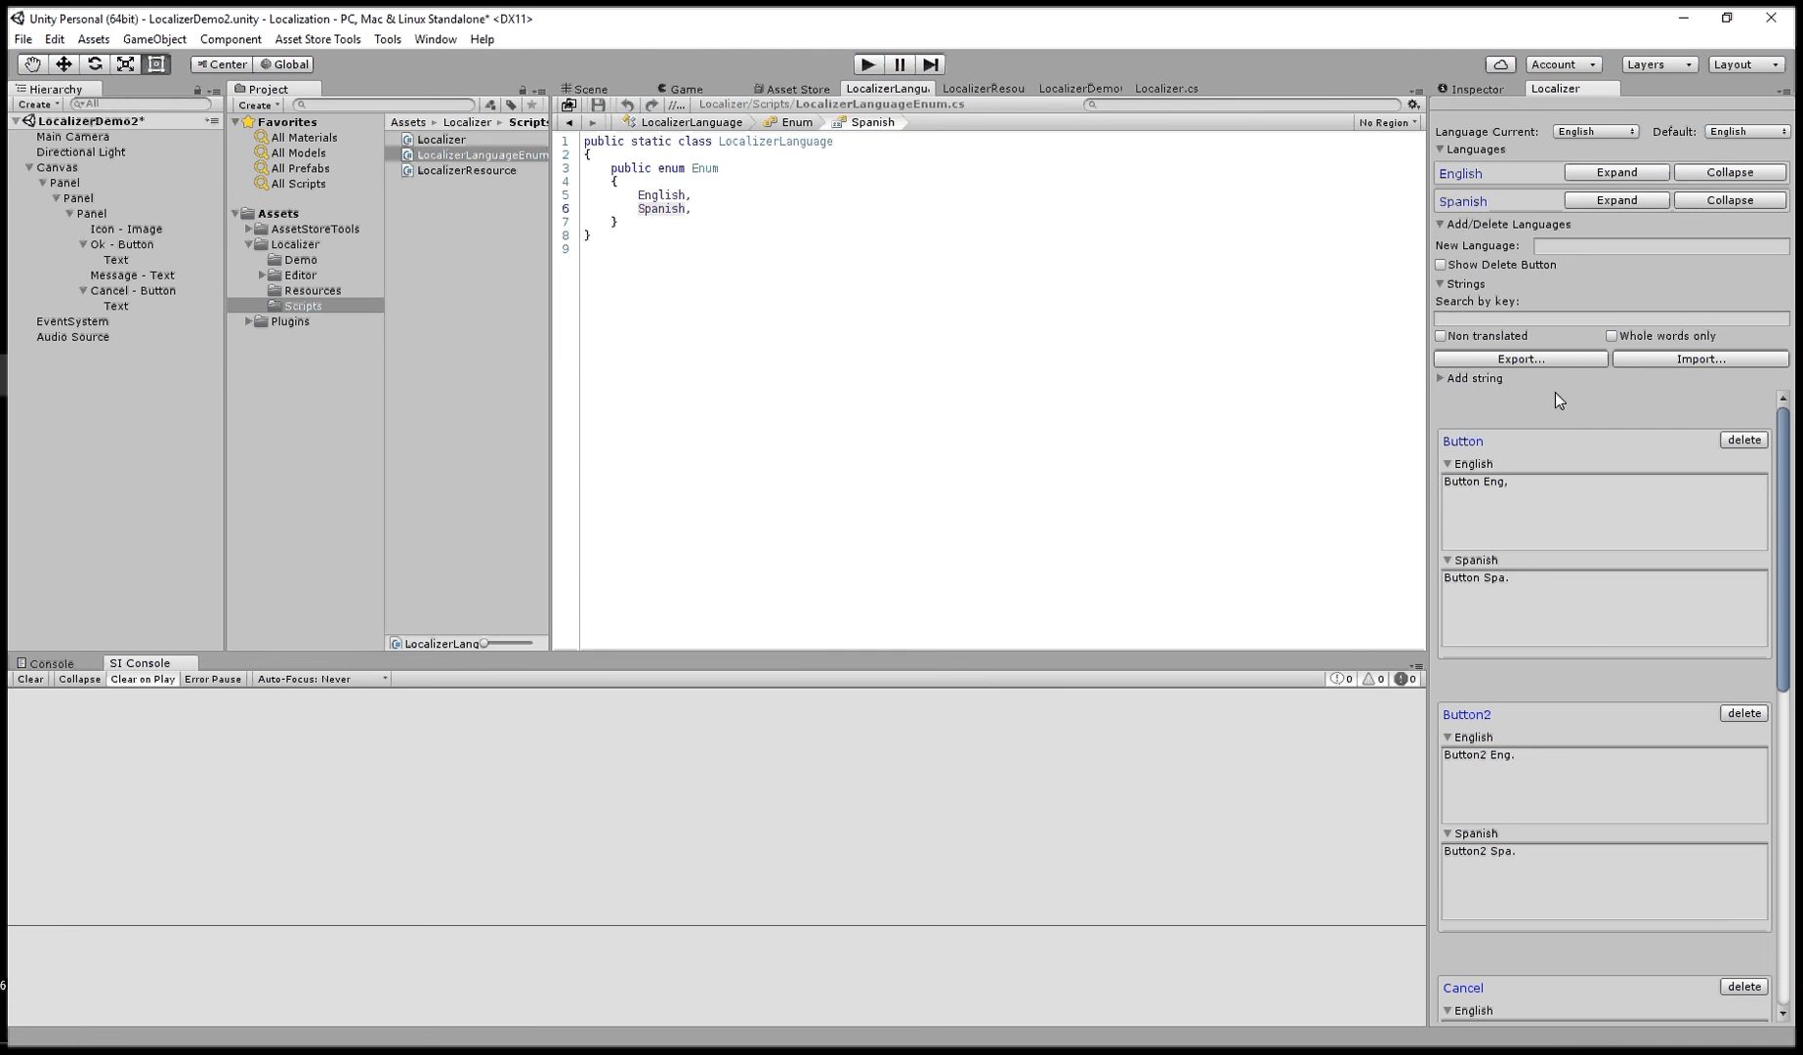
# - Search the Localizer strings by the key "butt" and clear the search
pyautogui.click(1530, 320)
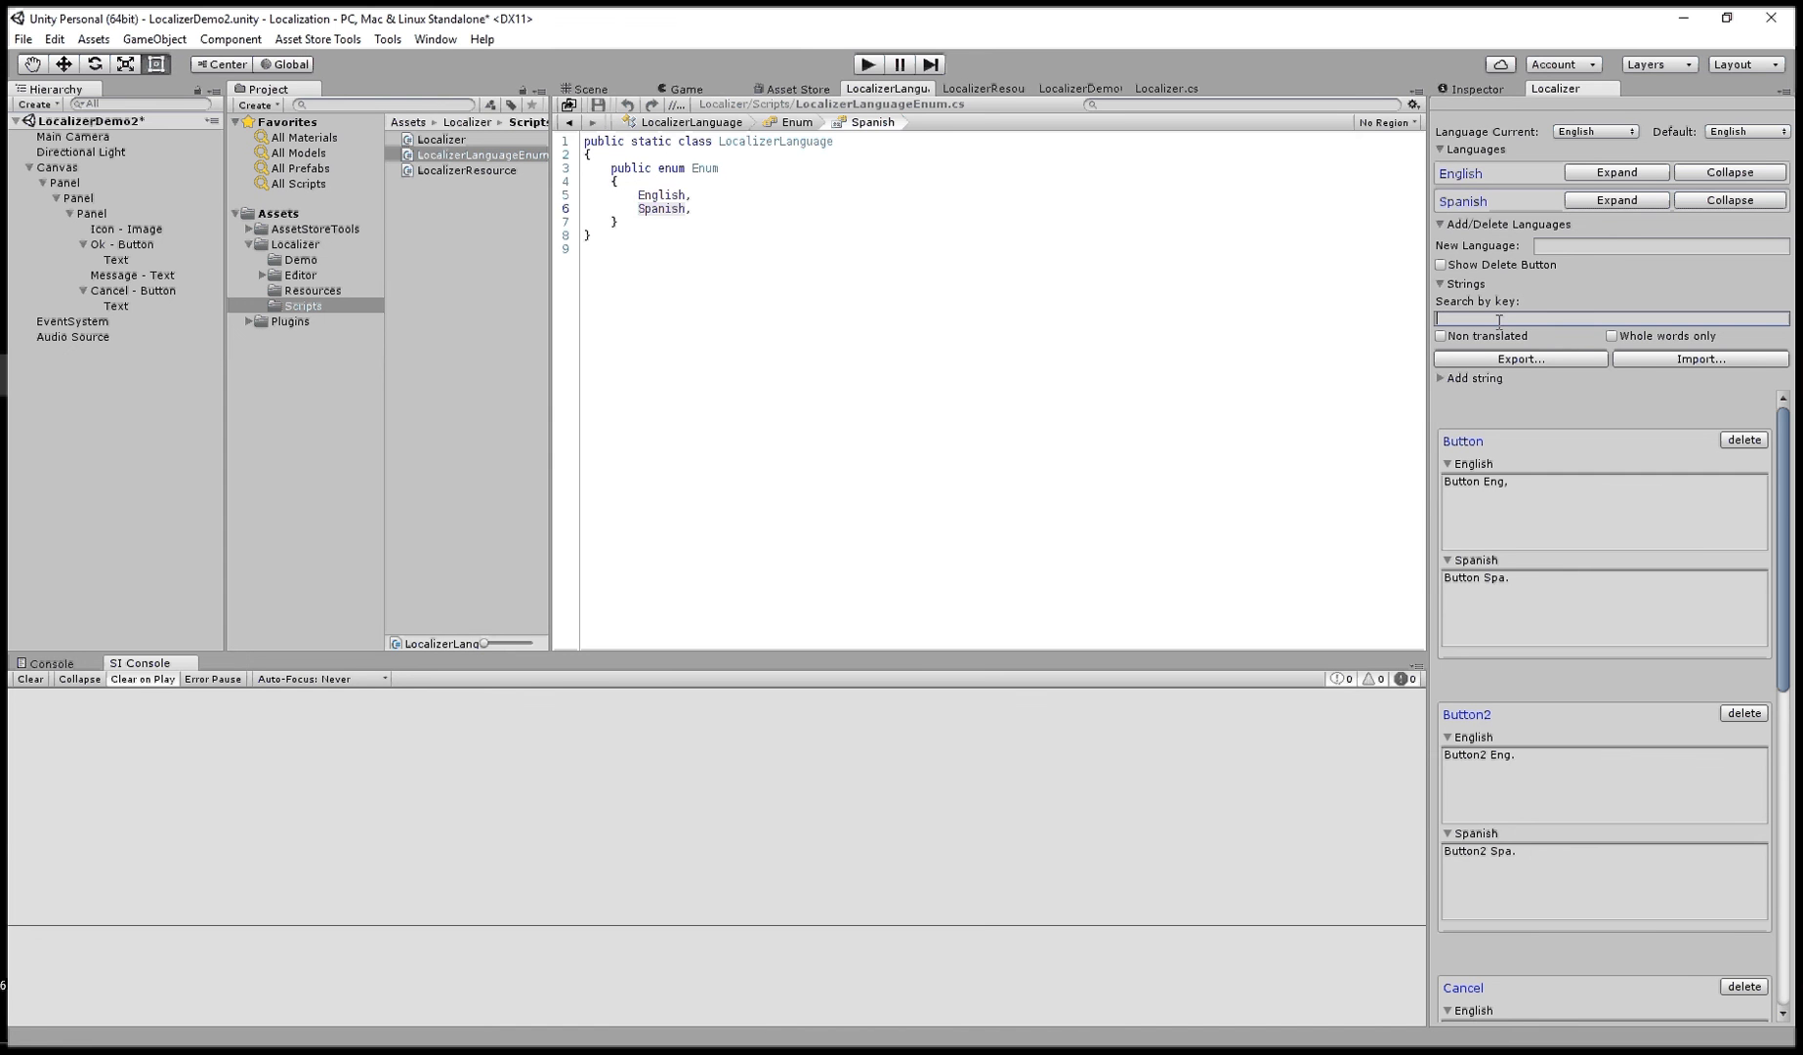
pyautogui.write('butt')
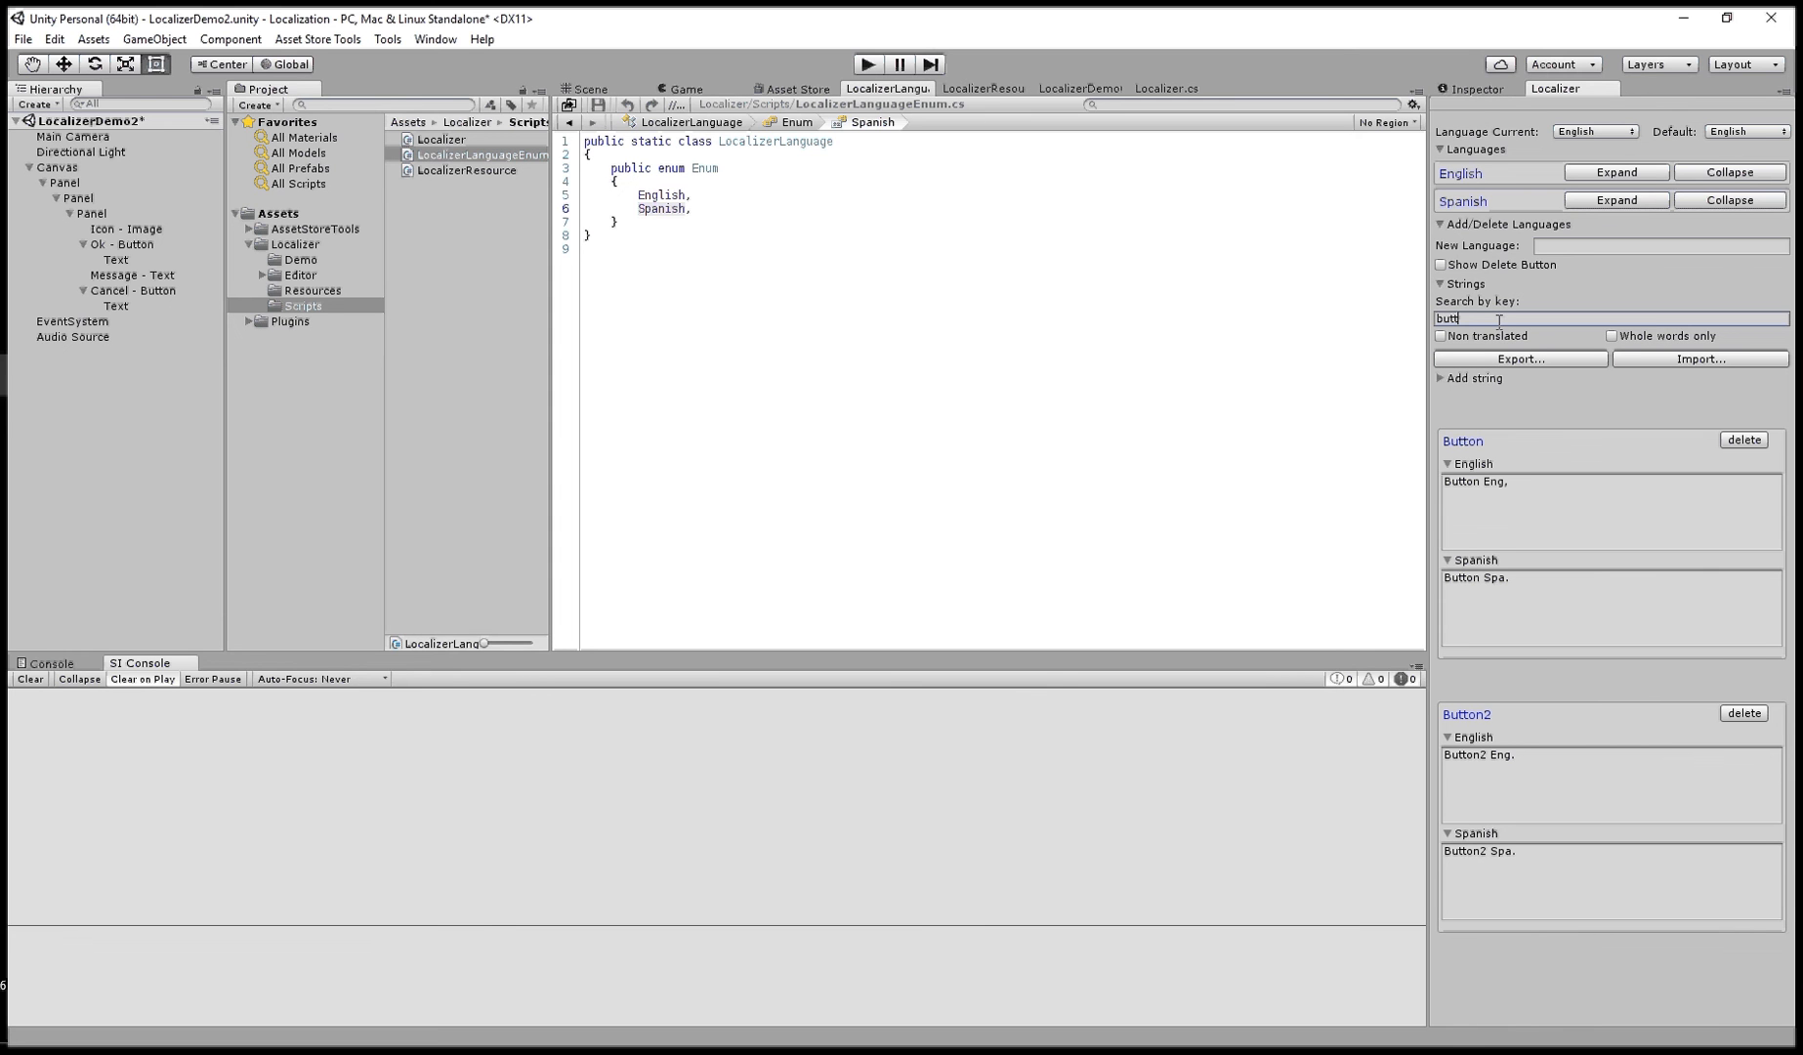
pyautogui.press('BackSpace')
pyautogui.press('BackSpace')
pyautogui.press('BackSpace')
pyautogui.press('BackSpace')
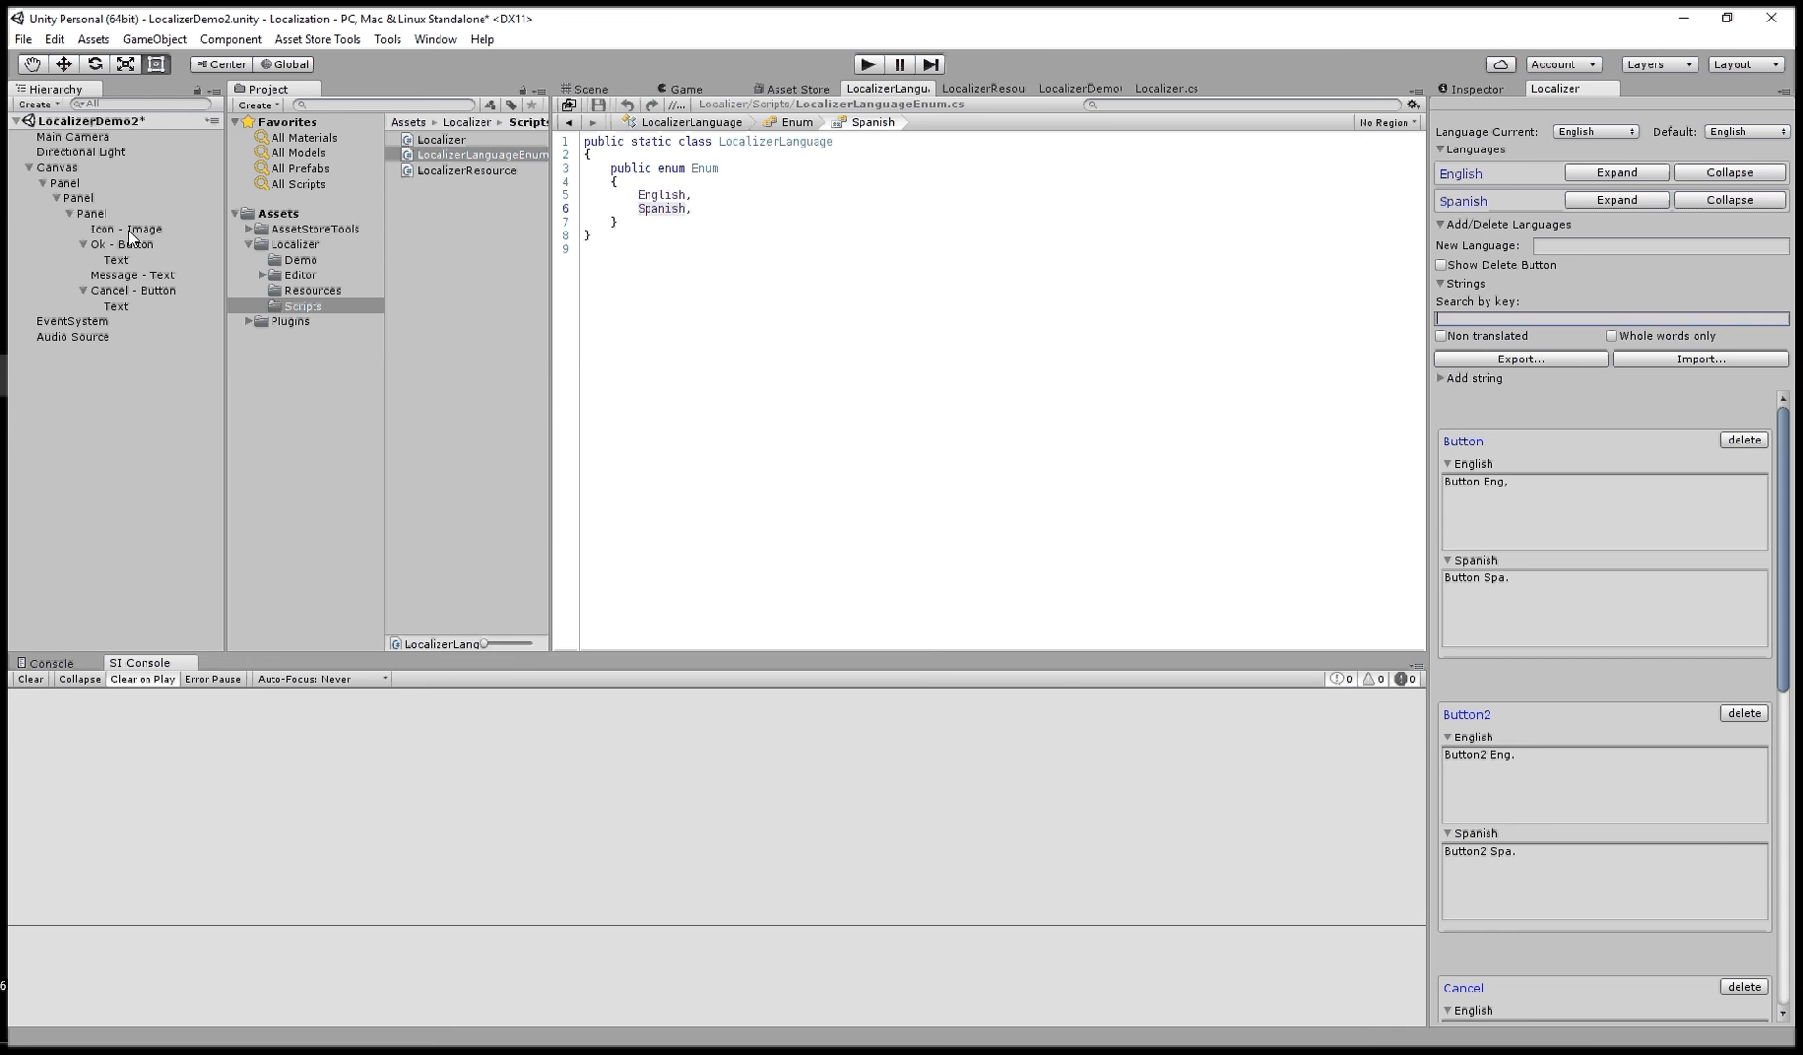
# - Filter the Localizer strings by scene object, checking the innermost Panel, Icon - Image and Ok - Button
pyautogui.click(87, 213)
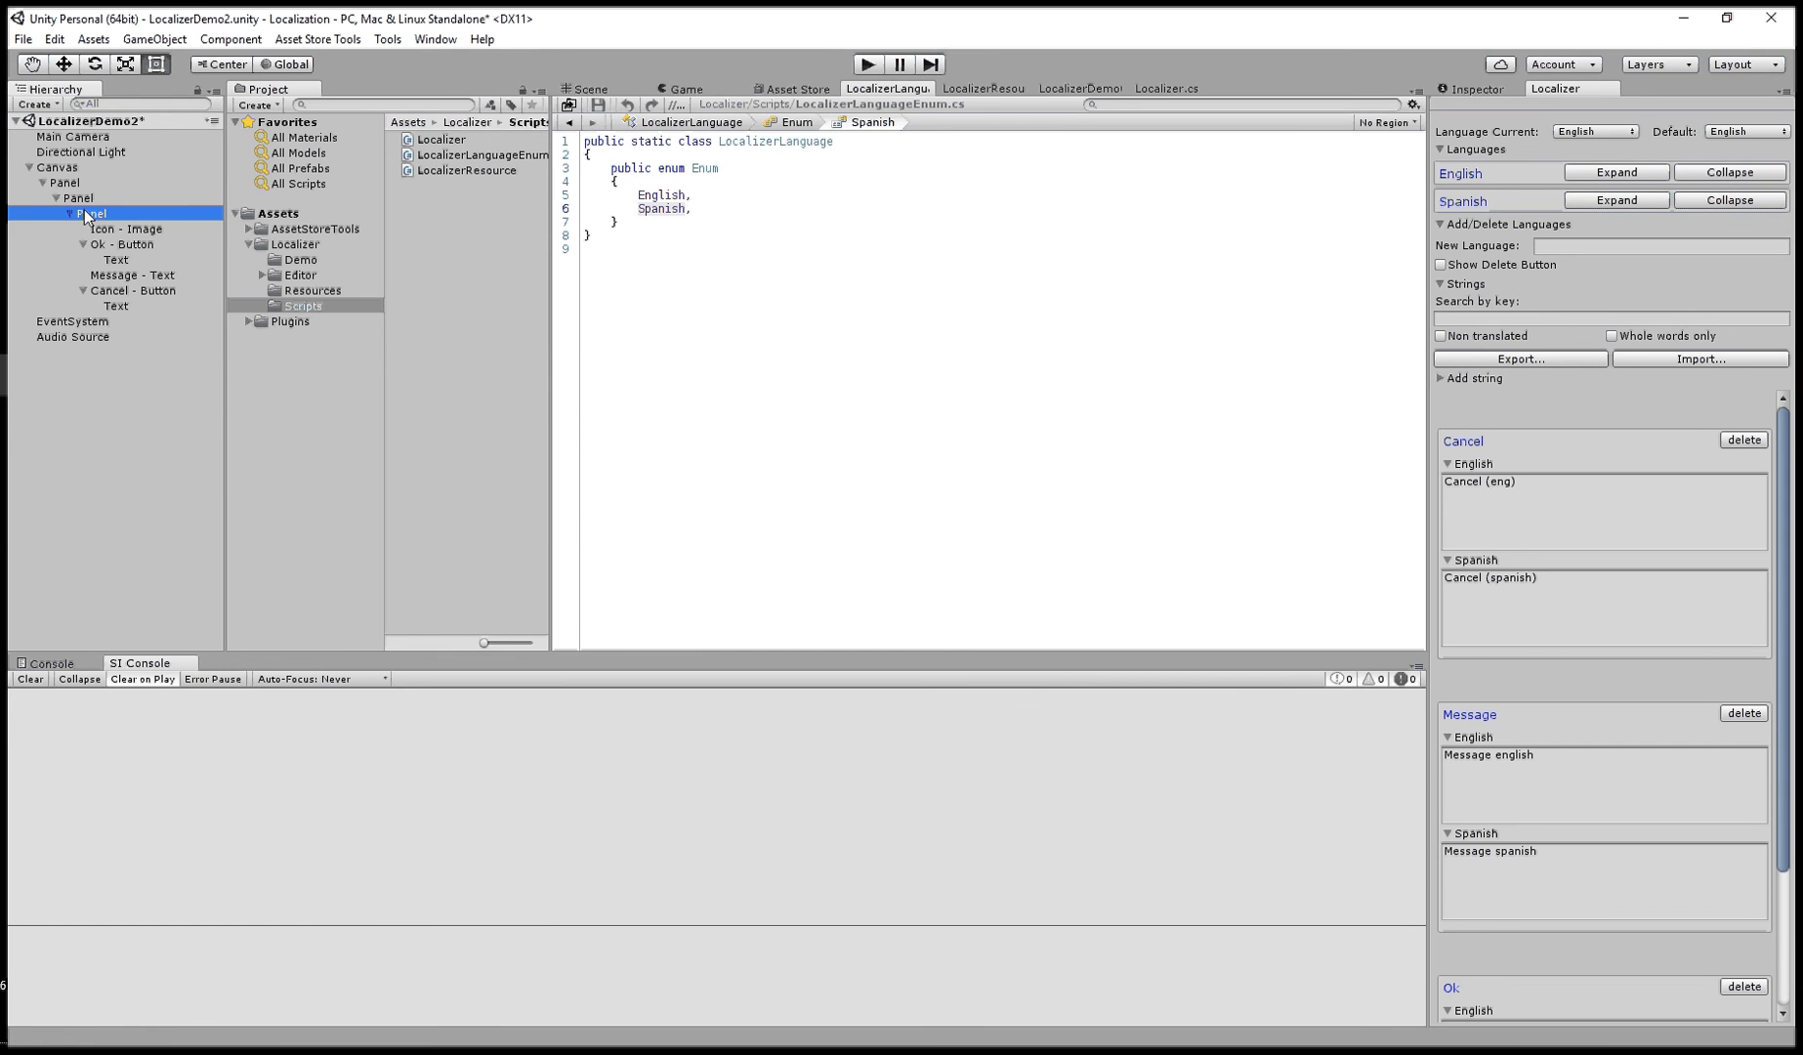
pyautogui.click(114, 242)
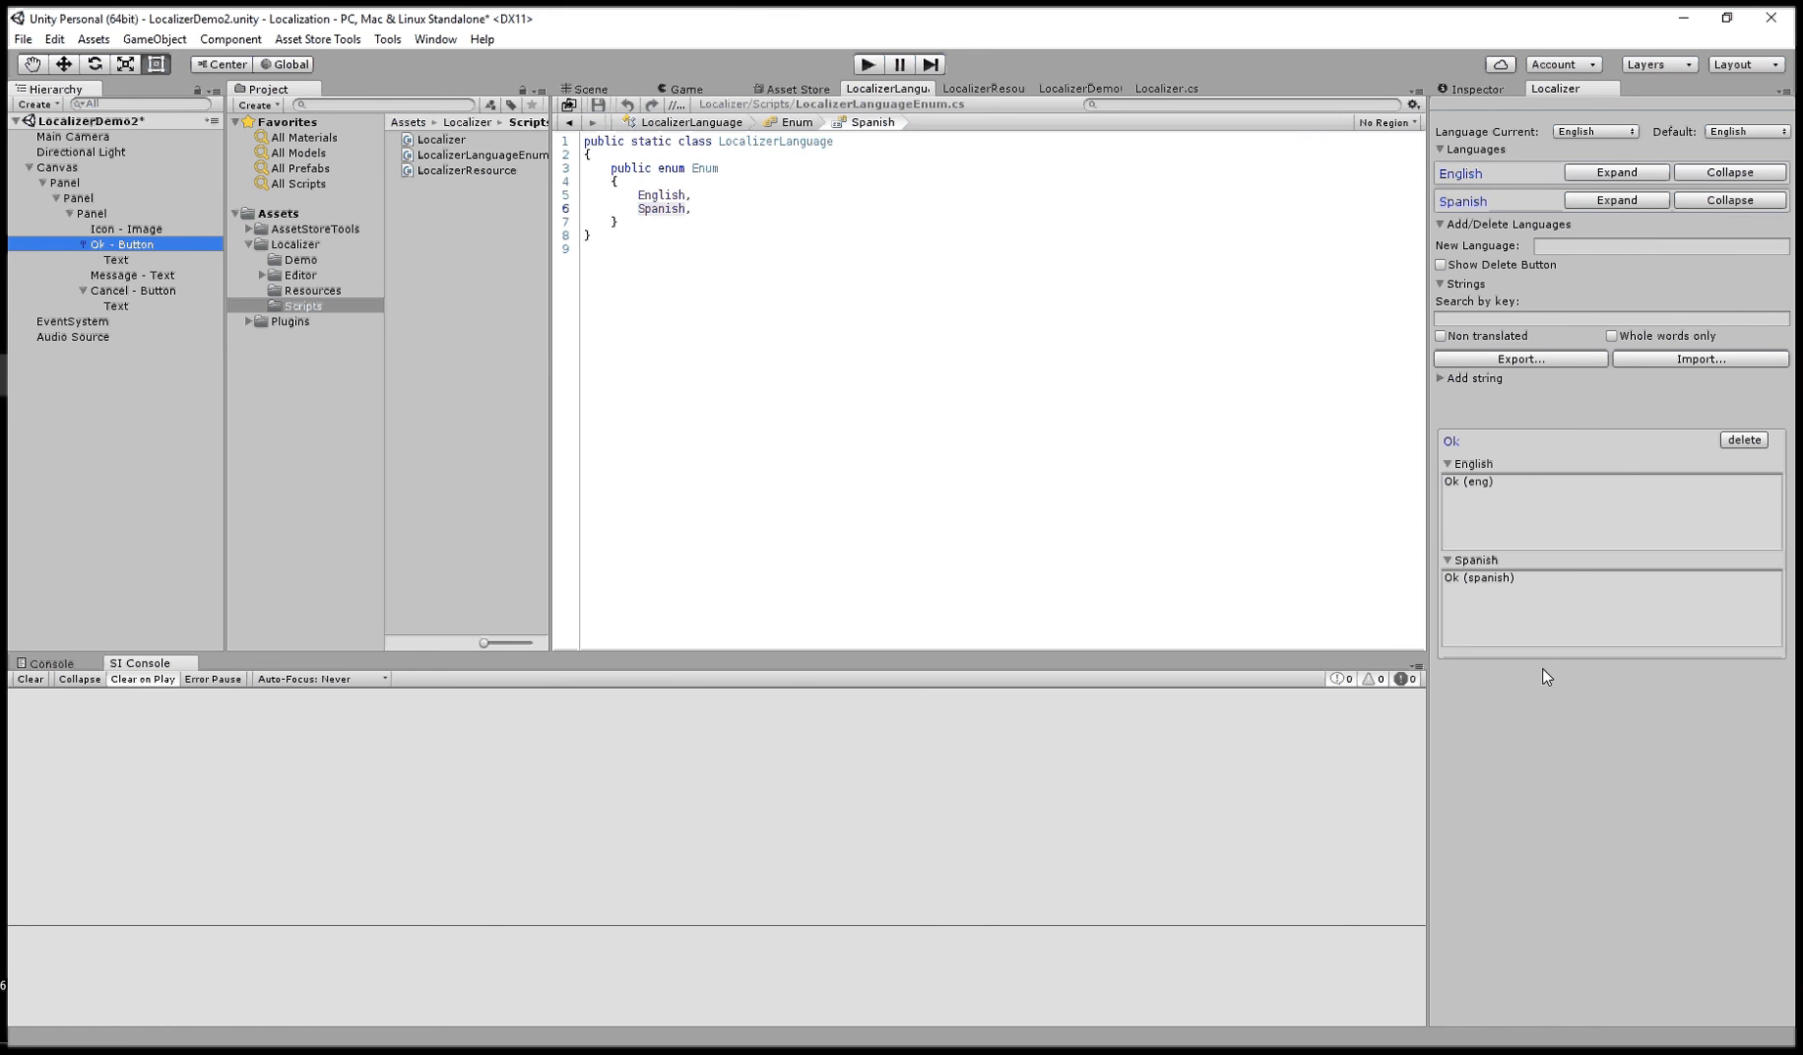
pyautogui.click(133, 232)
pyautogui.click(122, 246)
pyautogui.click(121, 233)
pyautogui.click(123, 243)
# - Collapse and re-expand the English and Spanish entries of the Ok string in the Localizer
pyautogui.click(1744, 197)
pyautogui.click(1678, 171)
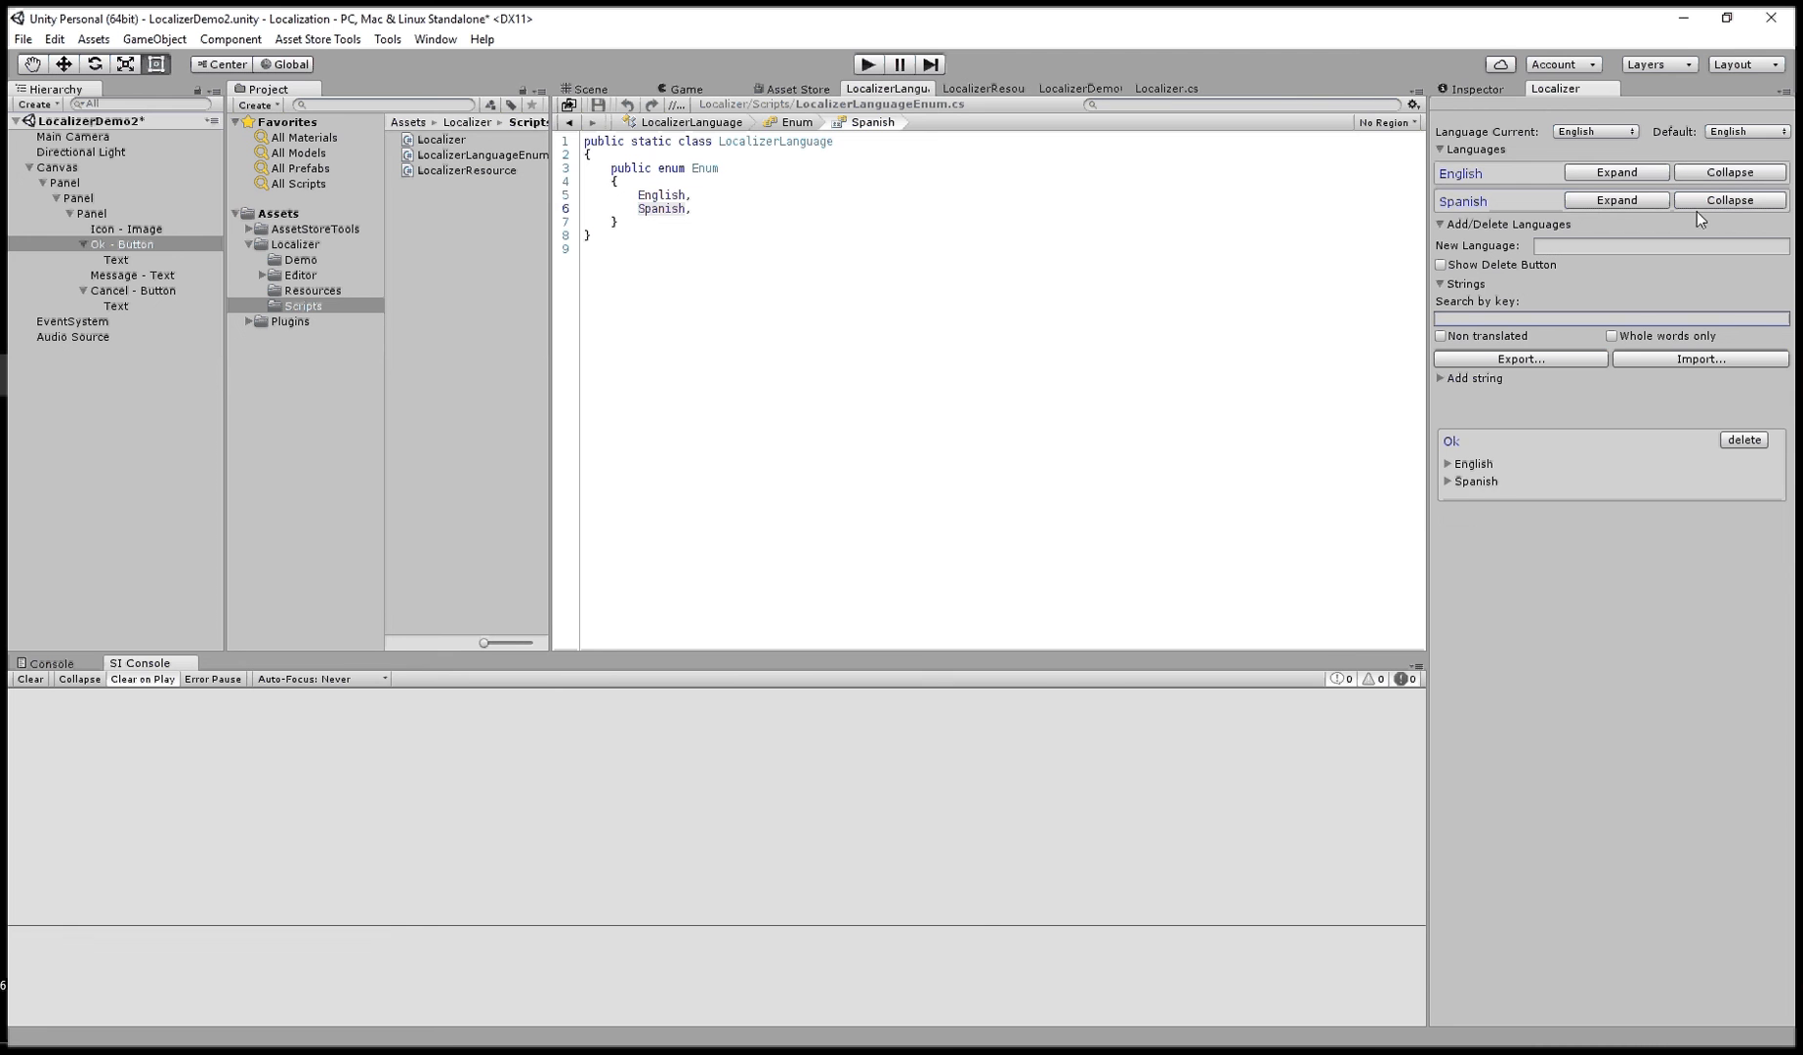
pyautogui.click(1626, 199)
pyautogui.click(1635, 172)
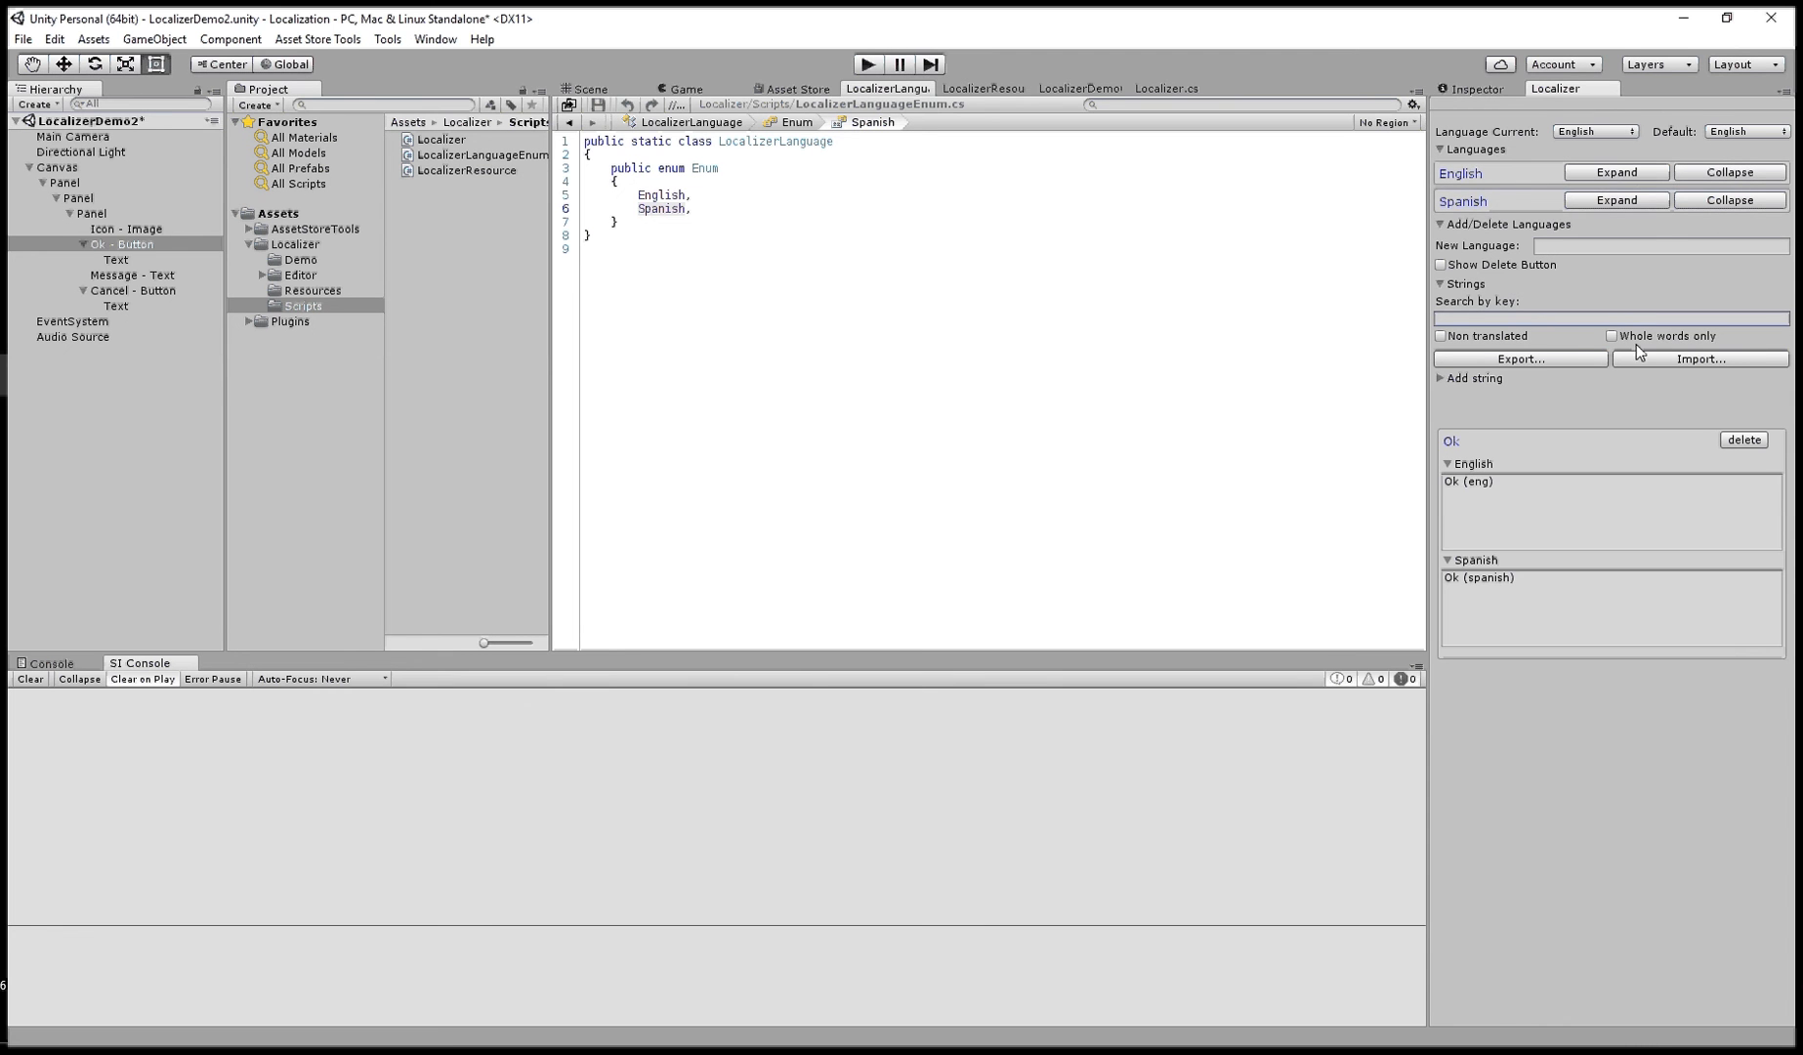
pyautogui.click(1730, 200)
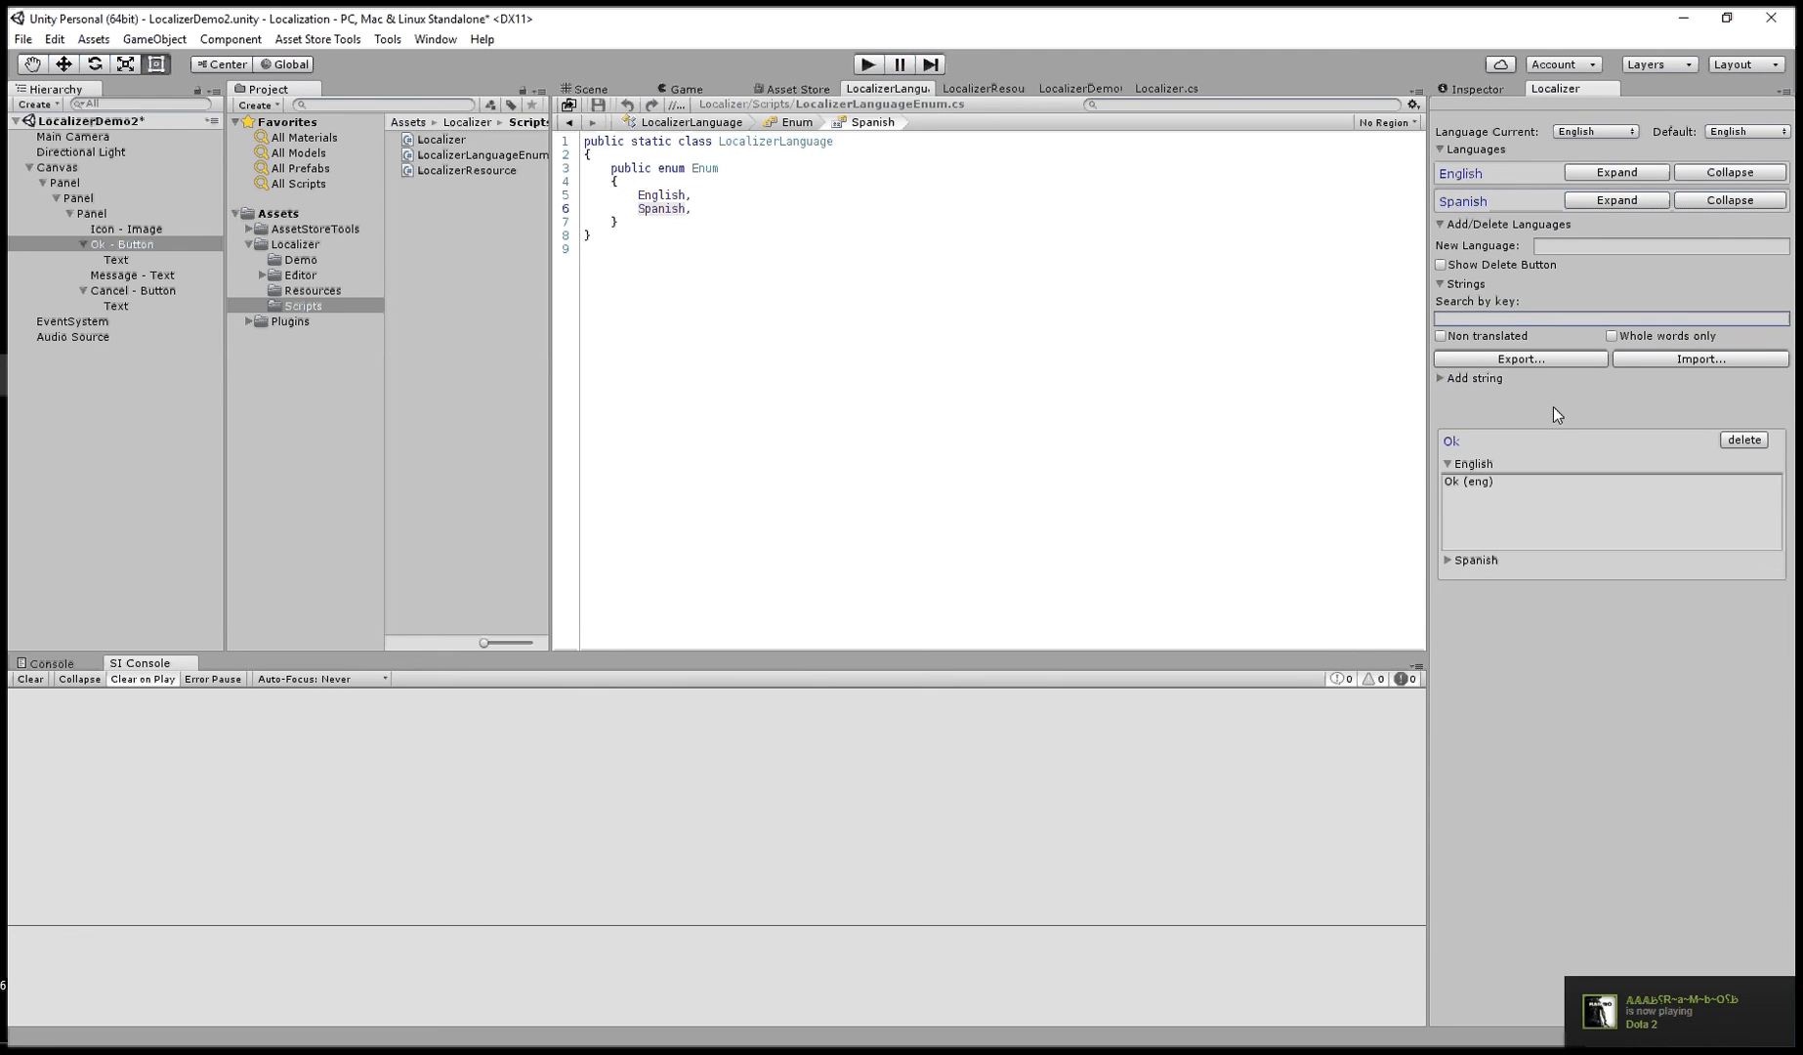
pyautogui.click(1659, 203)
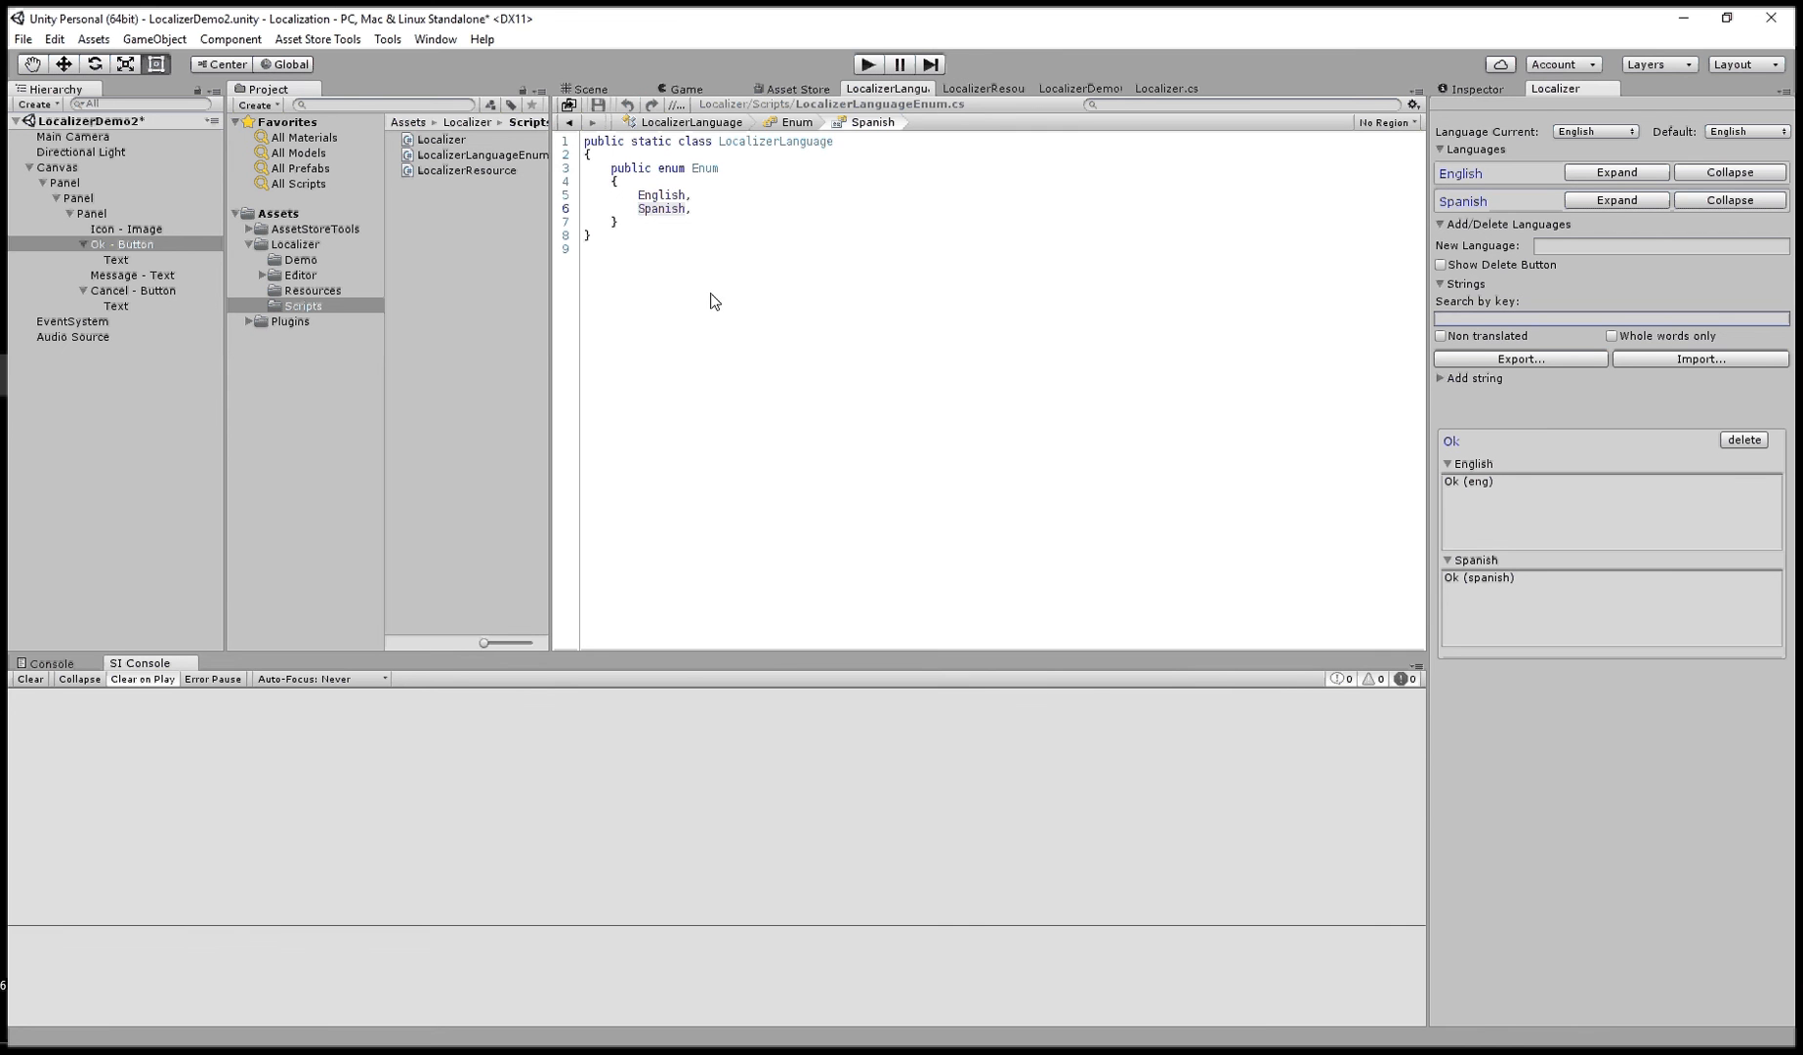
# - Open the LocalizerDemoObject script from the Demo folder and examine the LocalizerResource.GetString call and its key in Update
pyautogui.click(311, 260)
pyautogui.doubleClick(472, 200)
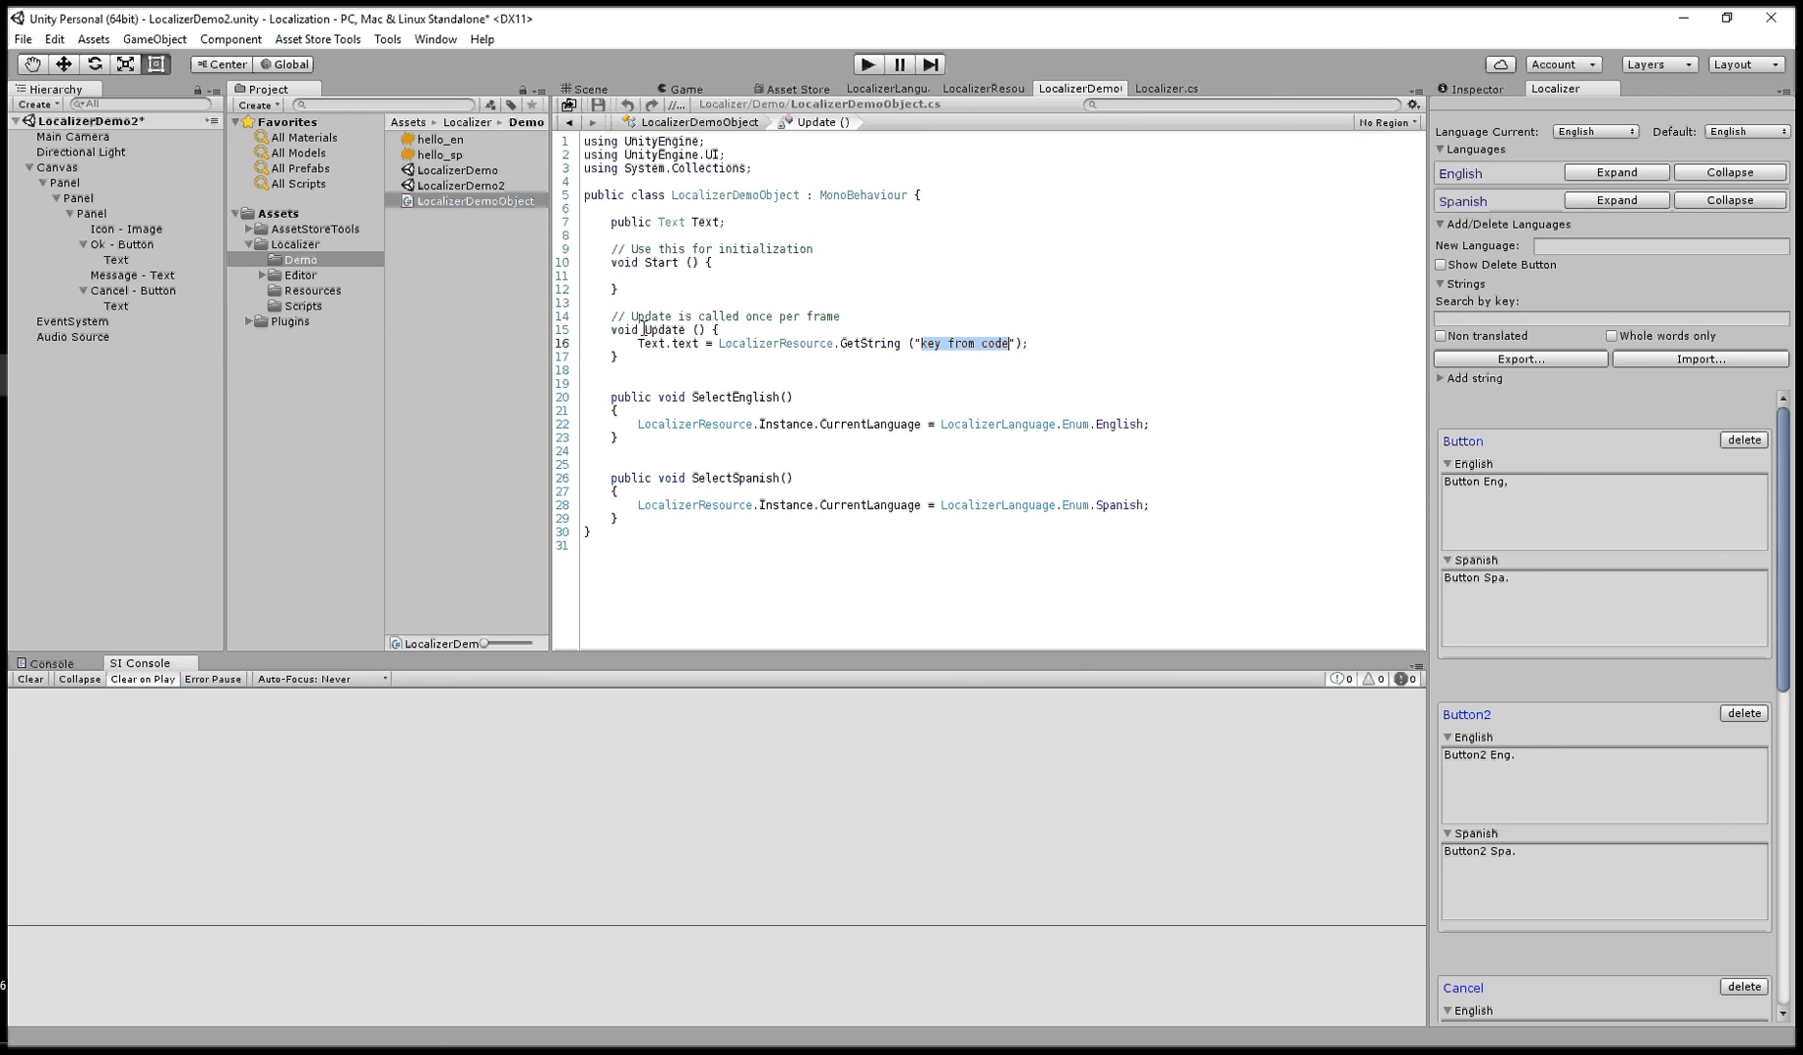
pyautogui.doubleClick(768, 342)
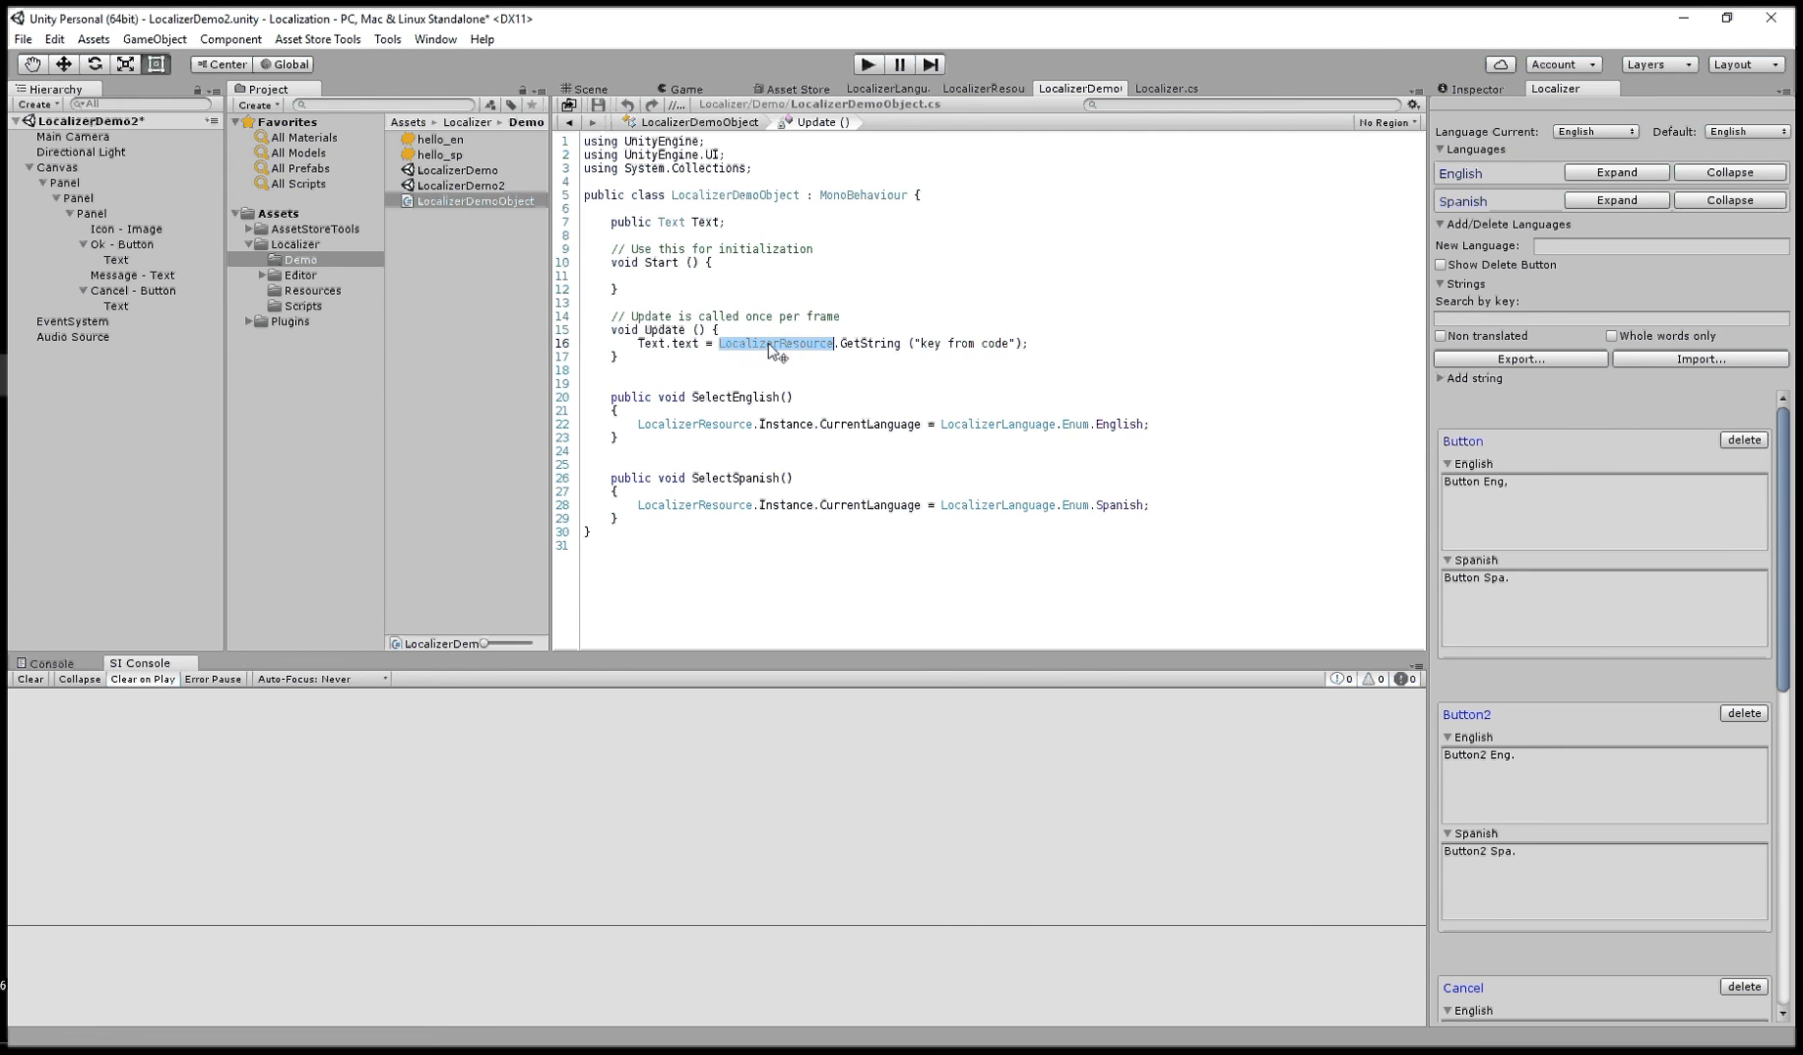
pyautogui.doubleClick(865, 345)
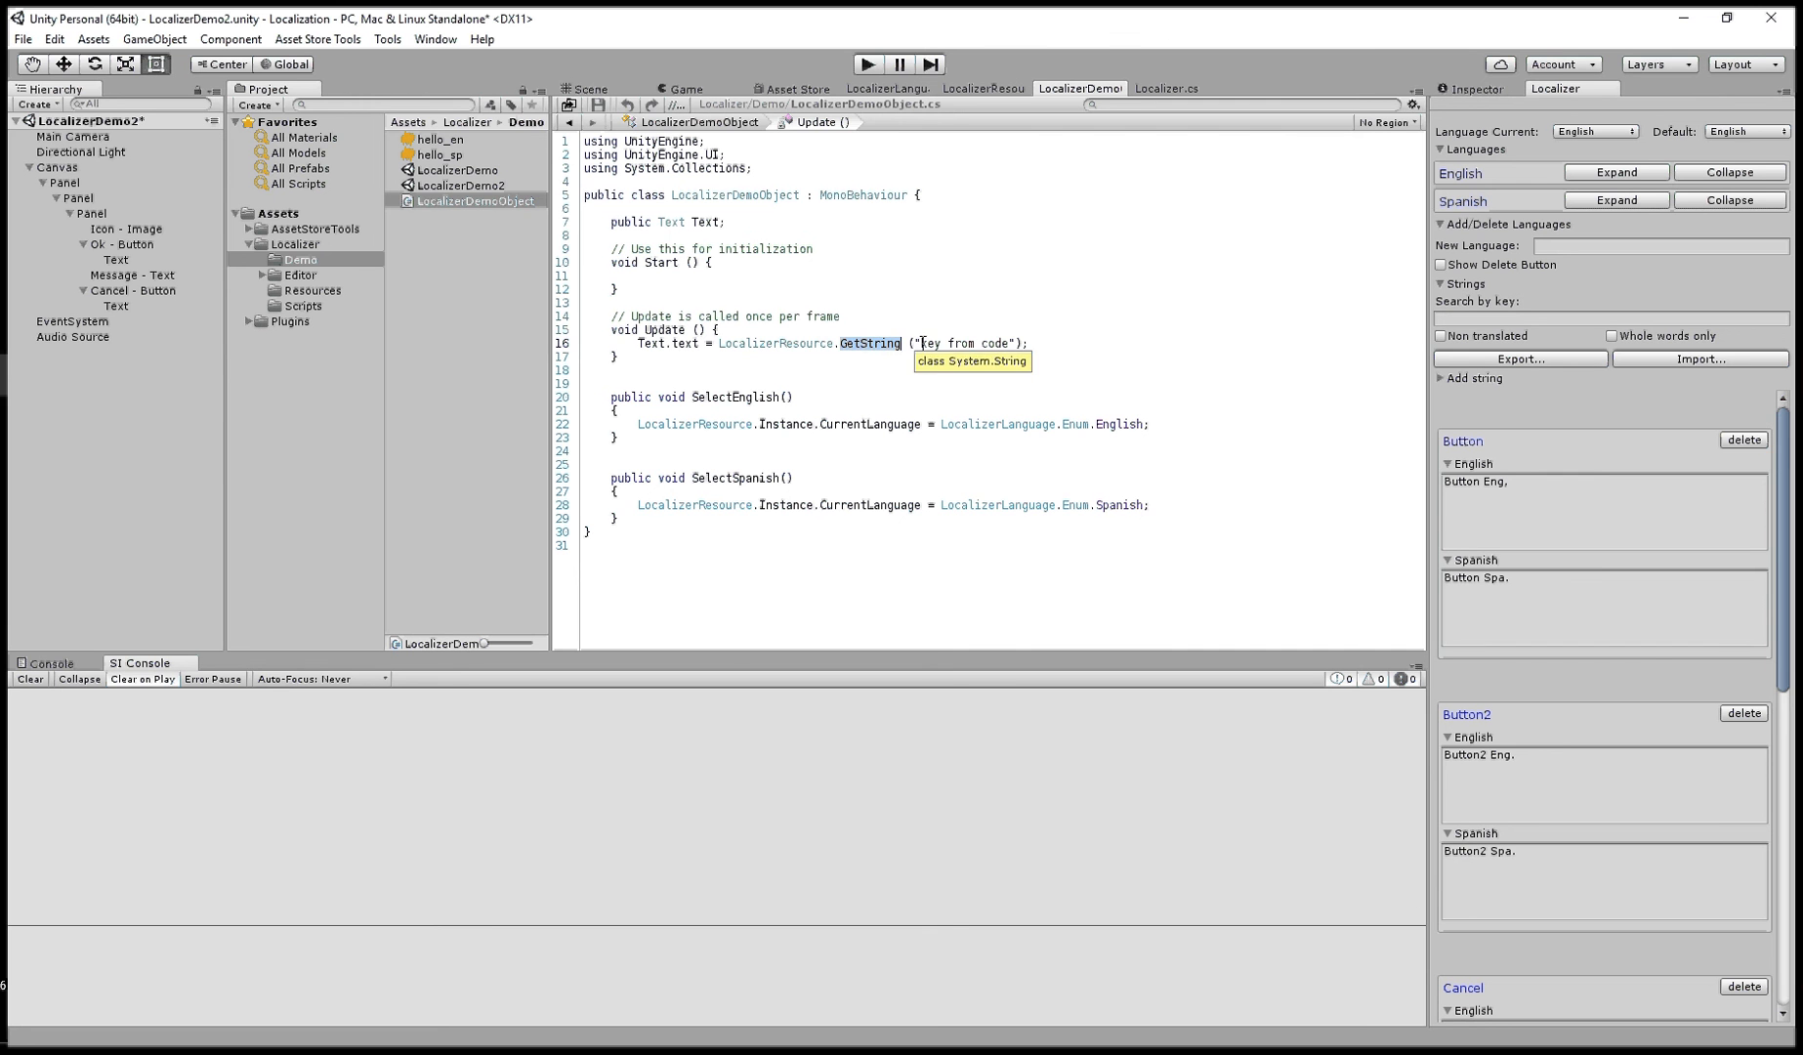
pyautogui.moveTo(920, 344); pyautogui.dragTo(1006, 349)
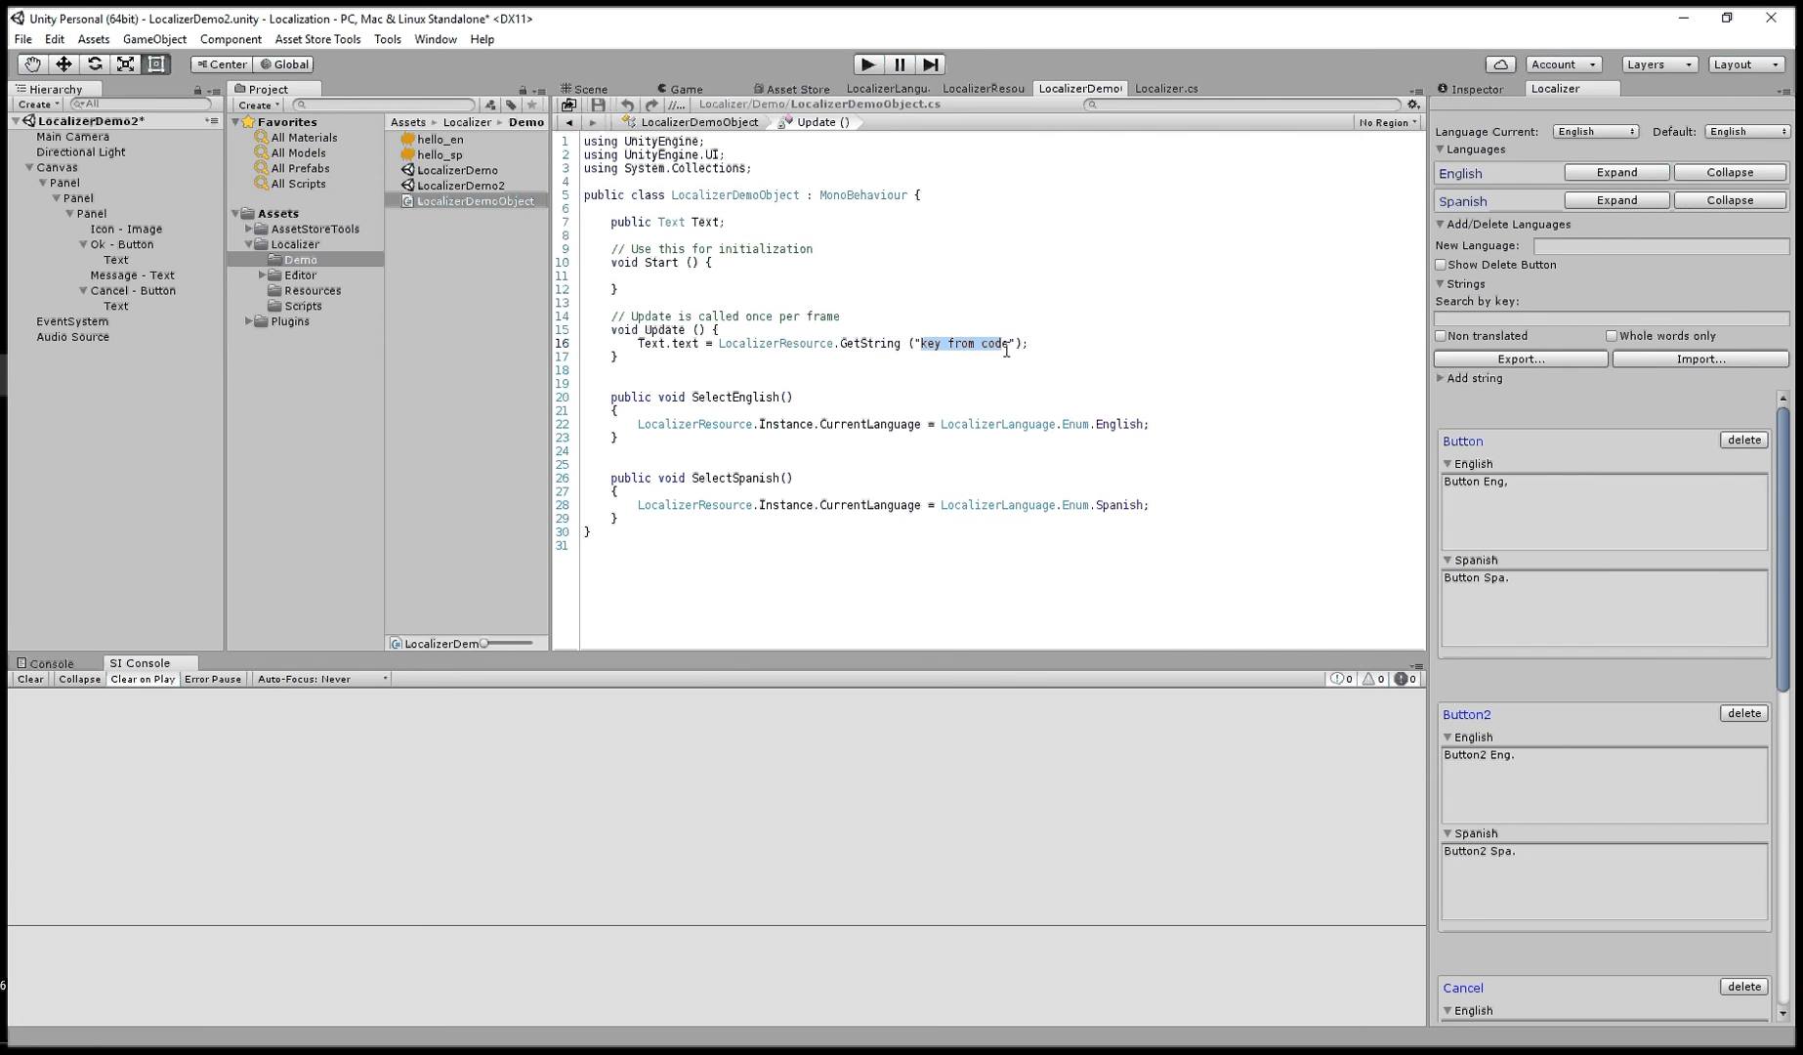
pyautogui.click(831, 343)
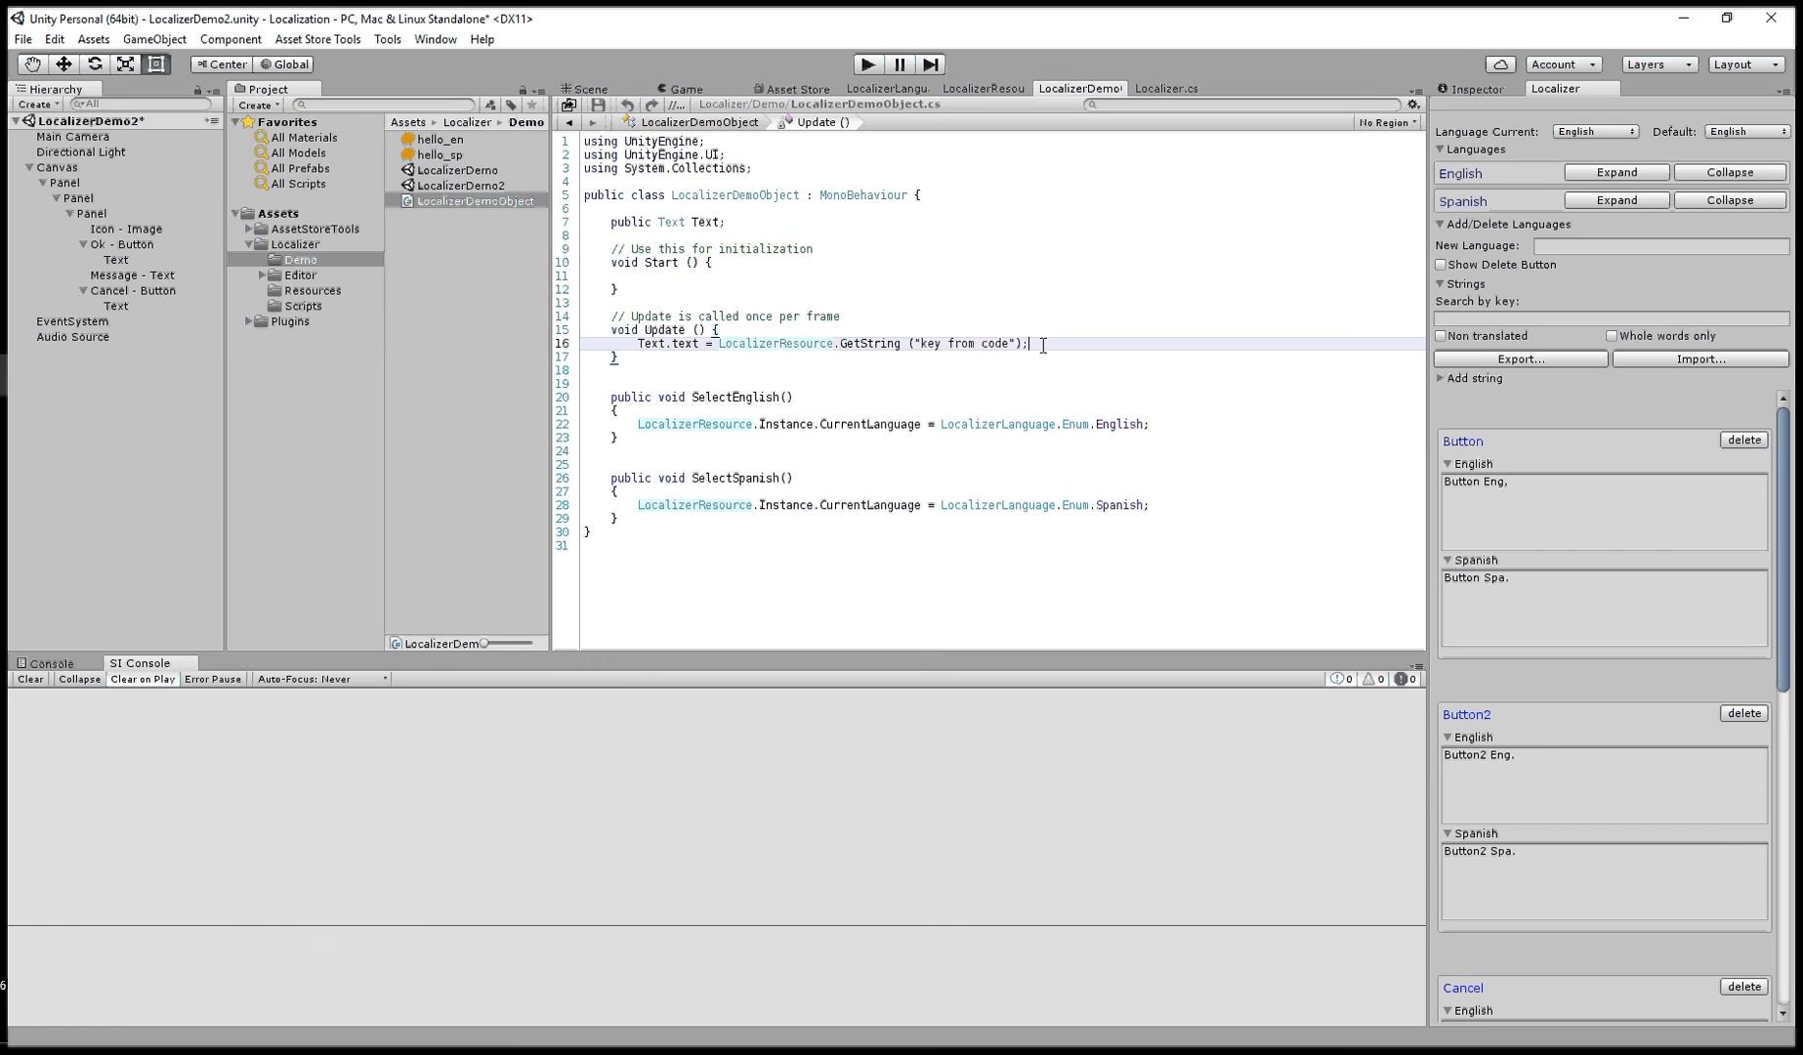
pyautogui.hotkey('ctrl', 'shift', 'Left')
pyautogui.hotkey('ctrl', 'shift', 'Left')
pyautogui.hotkey('ctrl', 'shift', 'Left')
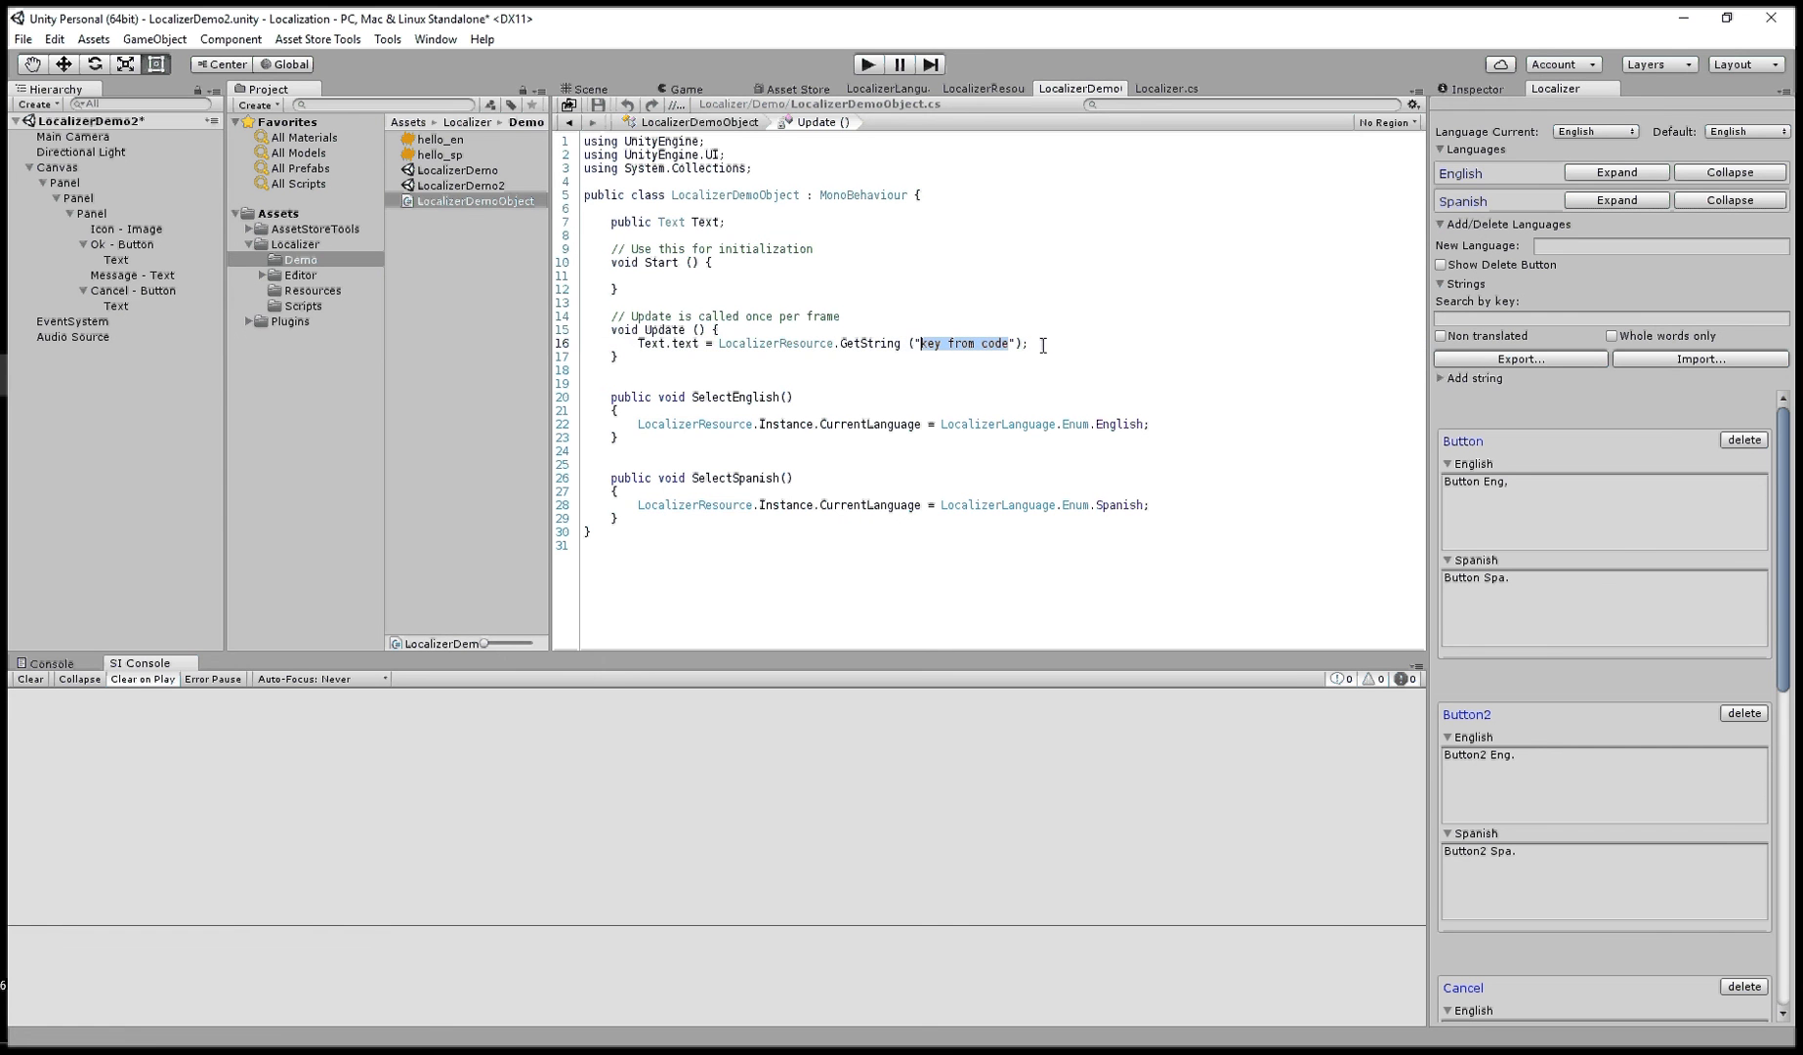
pyautogui.click(1044, 344)
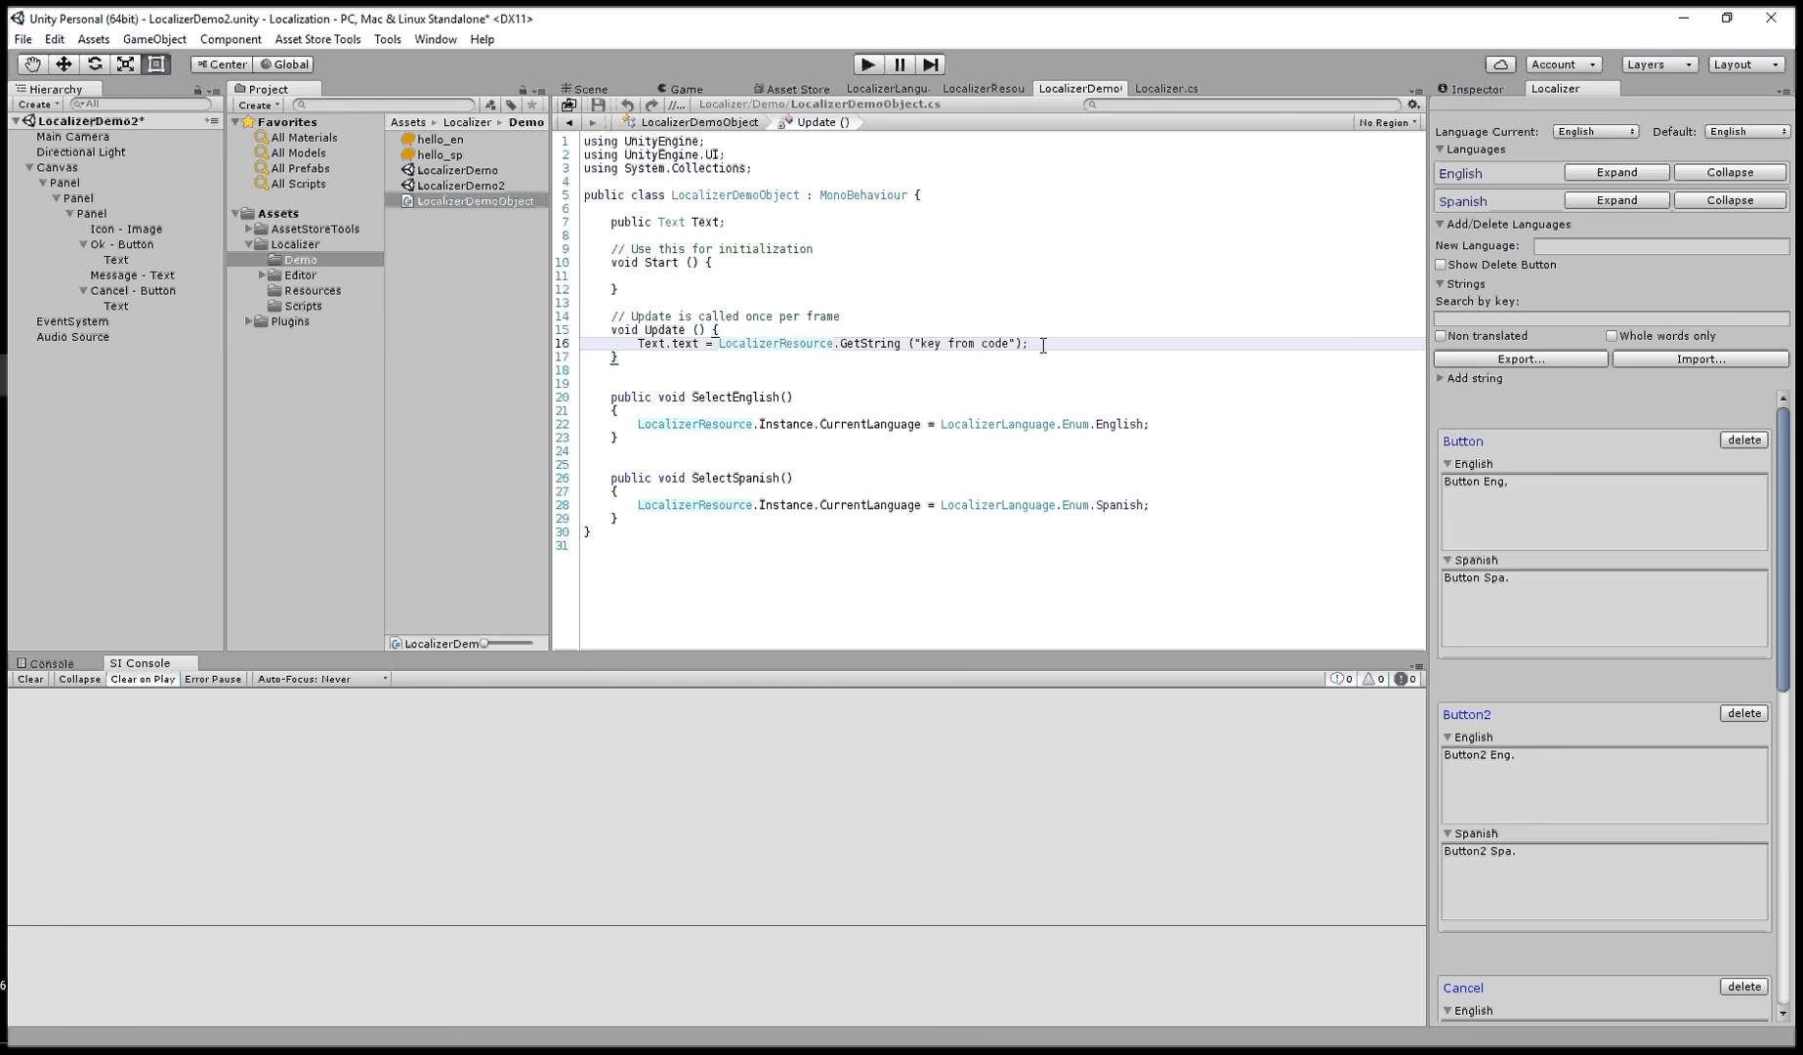
# - Copy the key "key from code" from the GetString call and search the Localizer strings for it
pyautogui.click(919, 344)
pyautogui.moveTo(920, 344); pyautogui.dragTo(1013, 343)
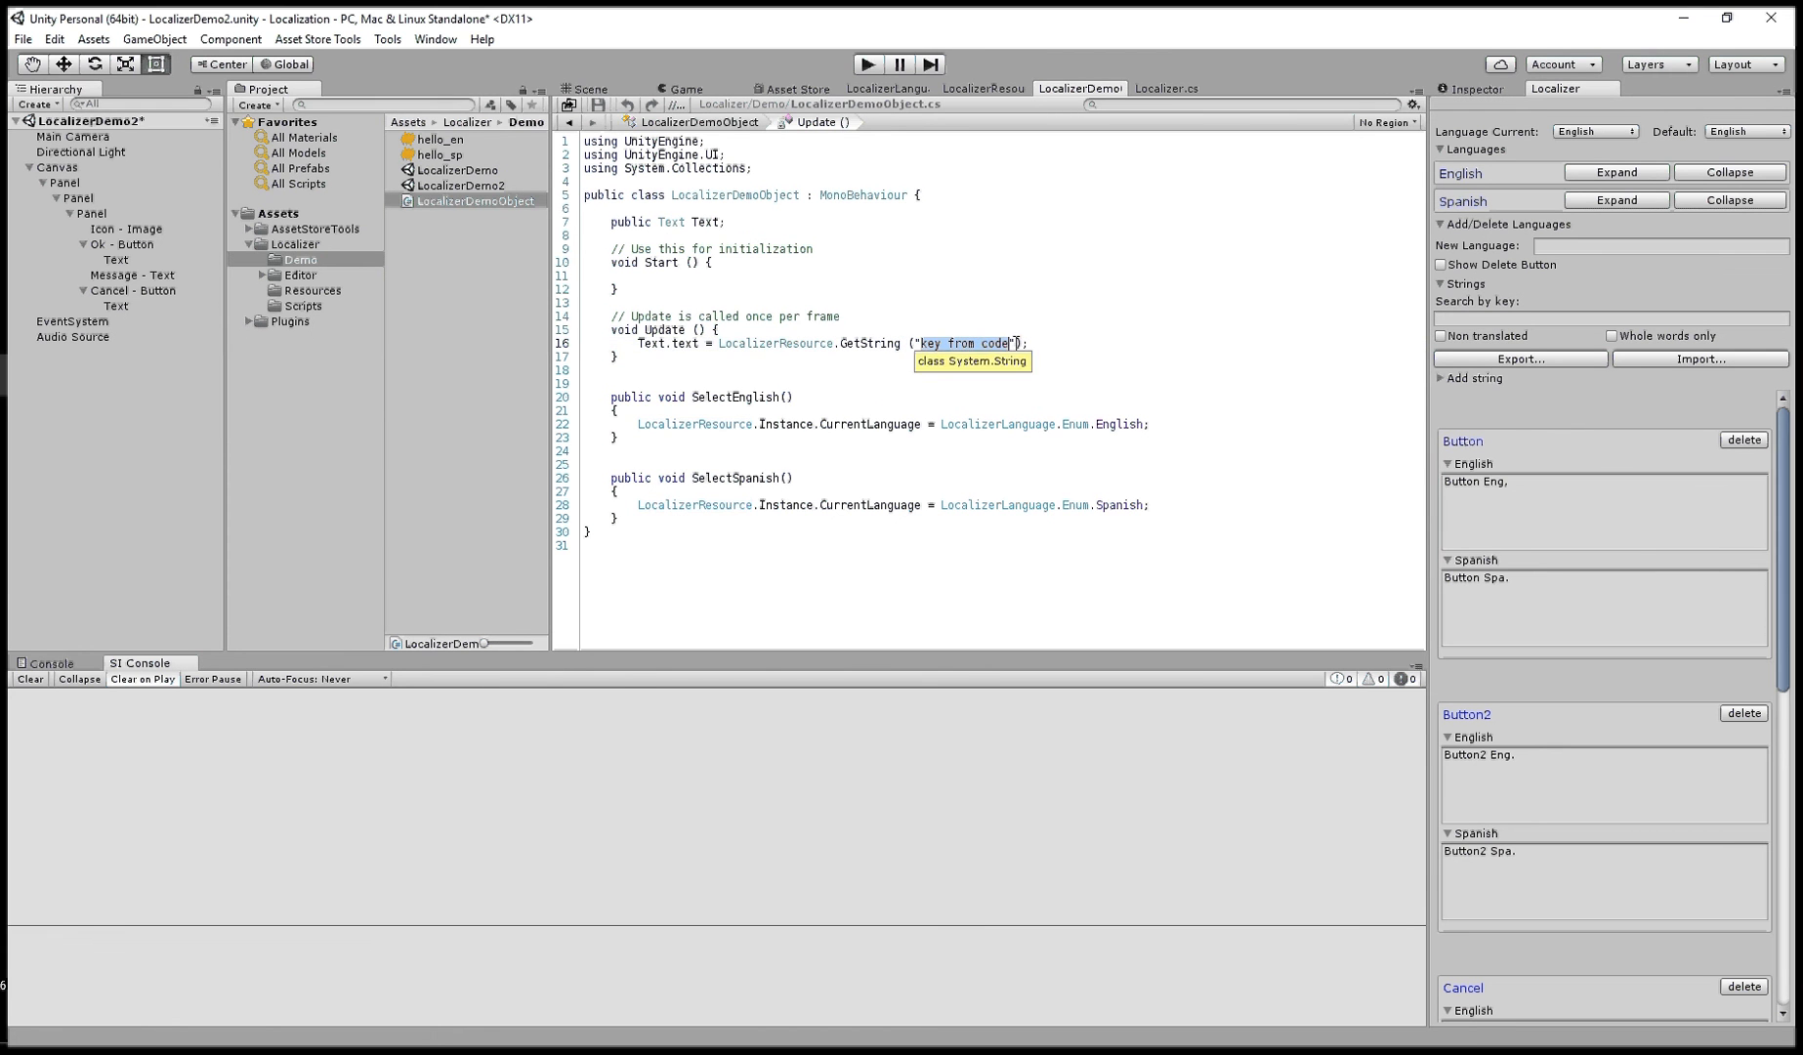
pyautogui.hotkey('ctrl', 'c')
pyautogui.click(1479, 322)
pyautogui.hotkey('ctrl', 'v')
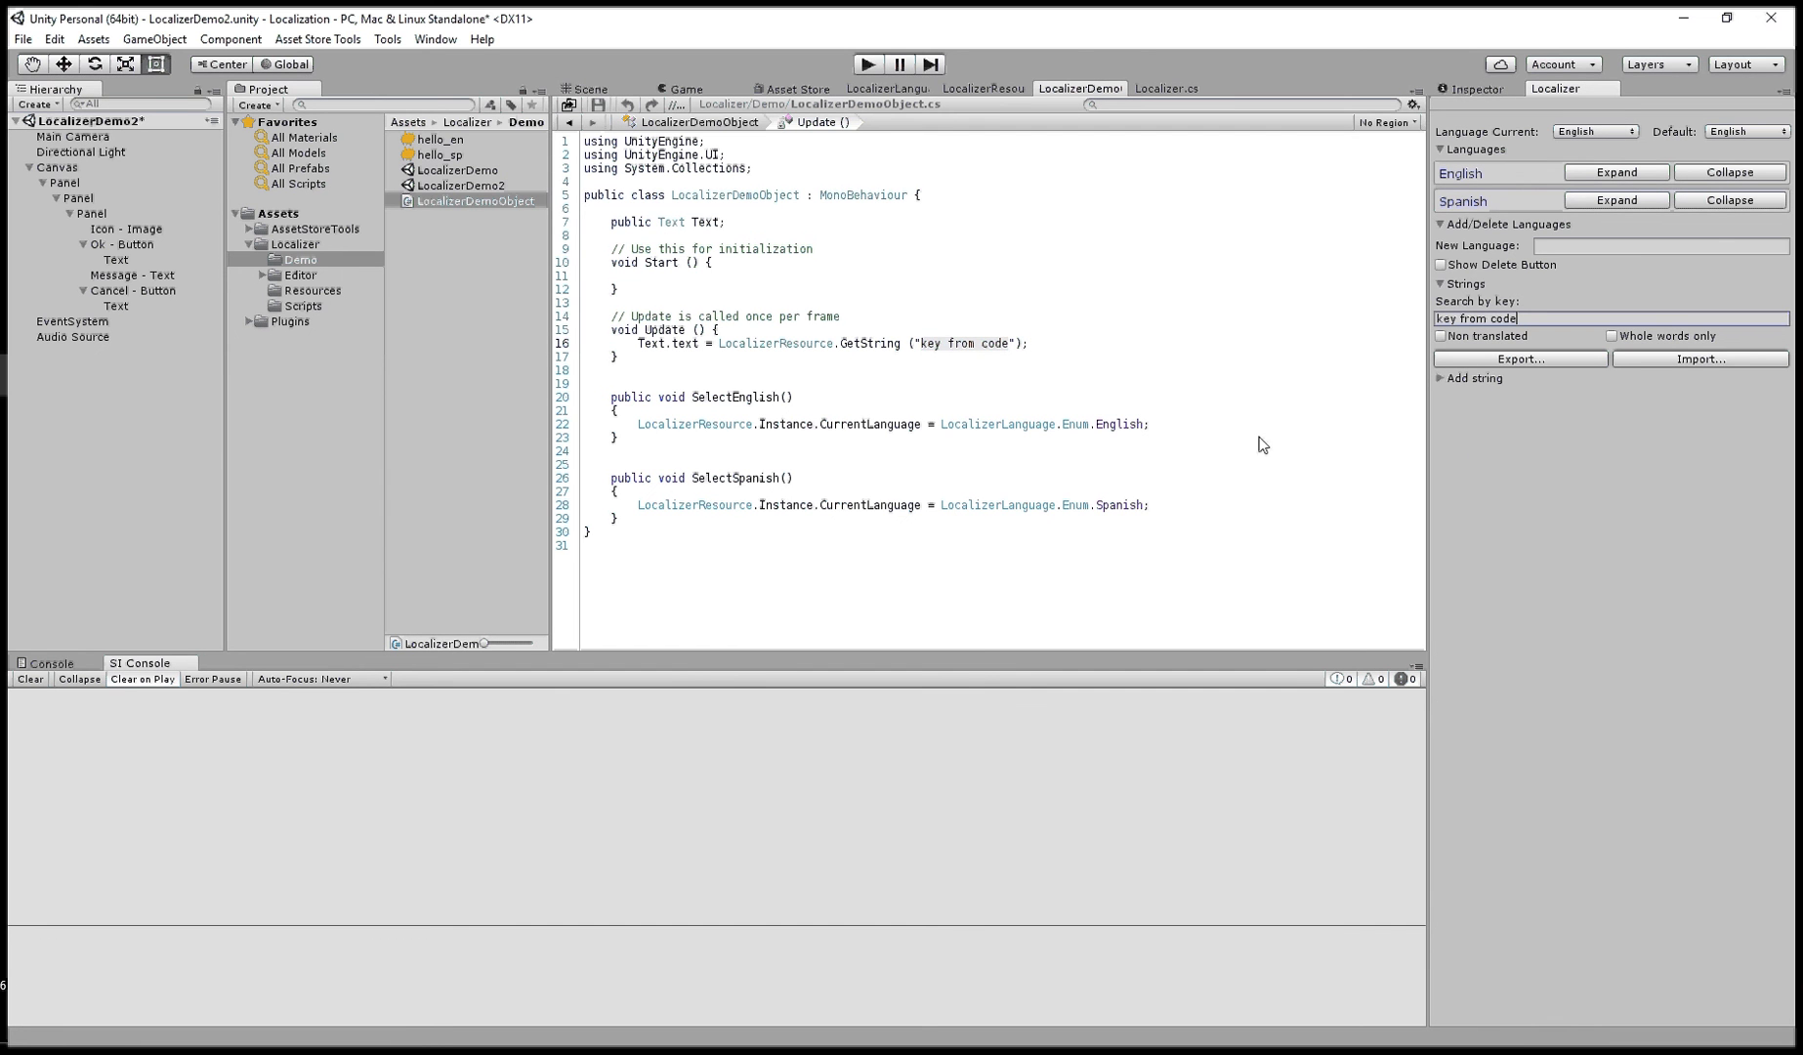
# - Open the LocalizerDemo scene without saving the changes to LocalizerDemo2, and show it in the Scene view
pyautogui.click(488, 172)
pyautogui.doubleClick(488, 173)
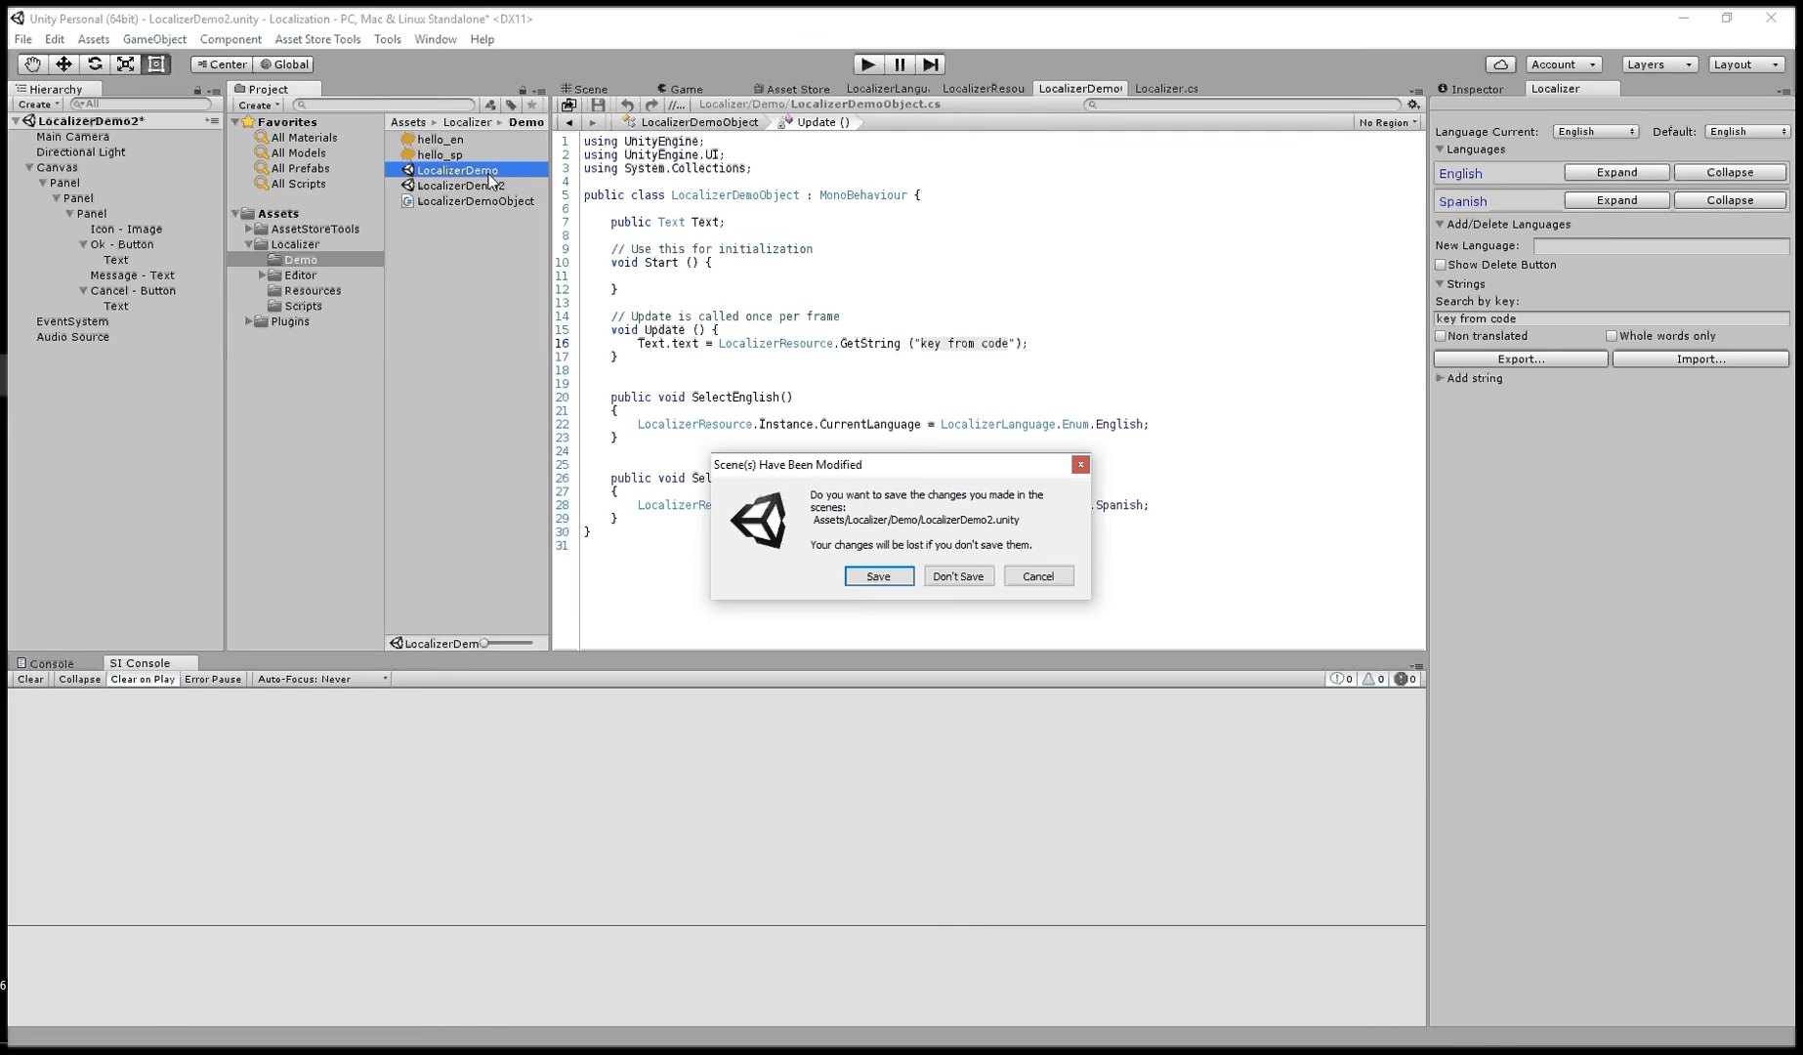
pyautogui.click(957, 577)
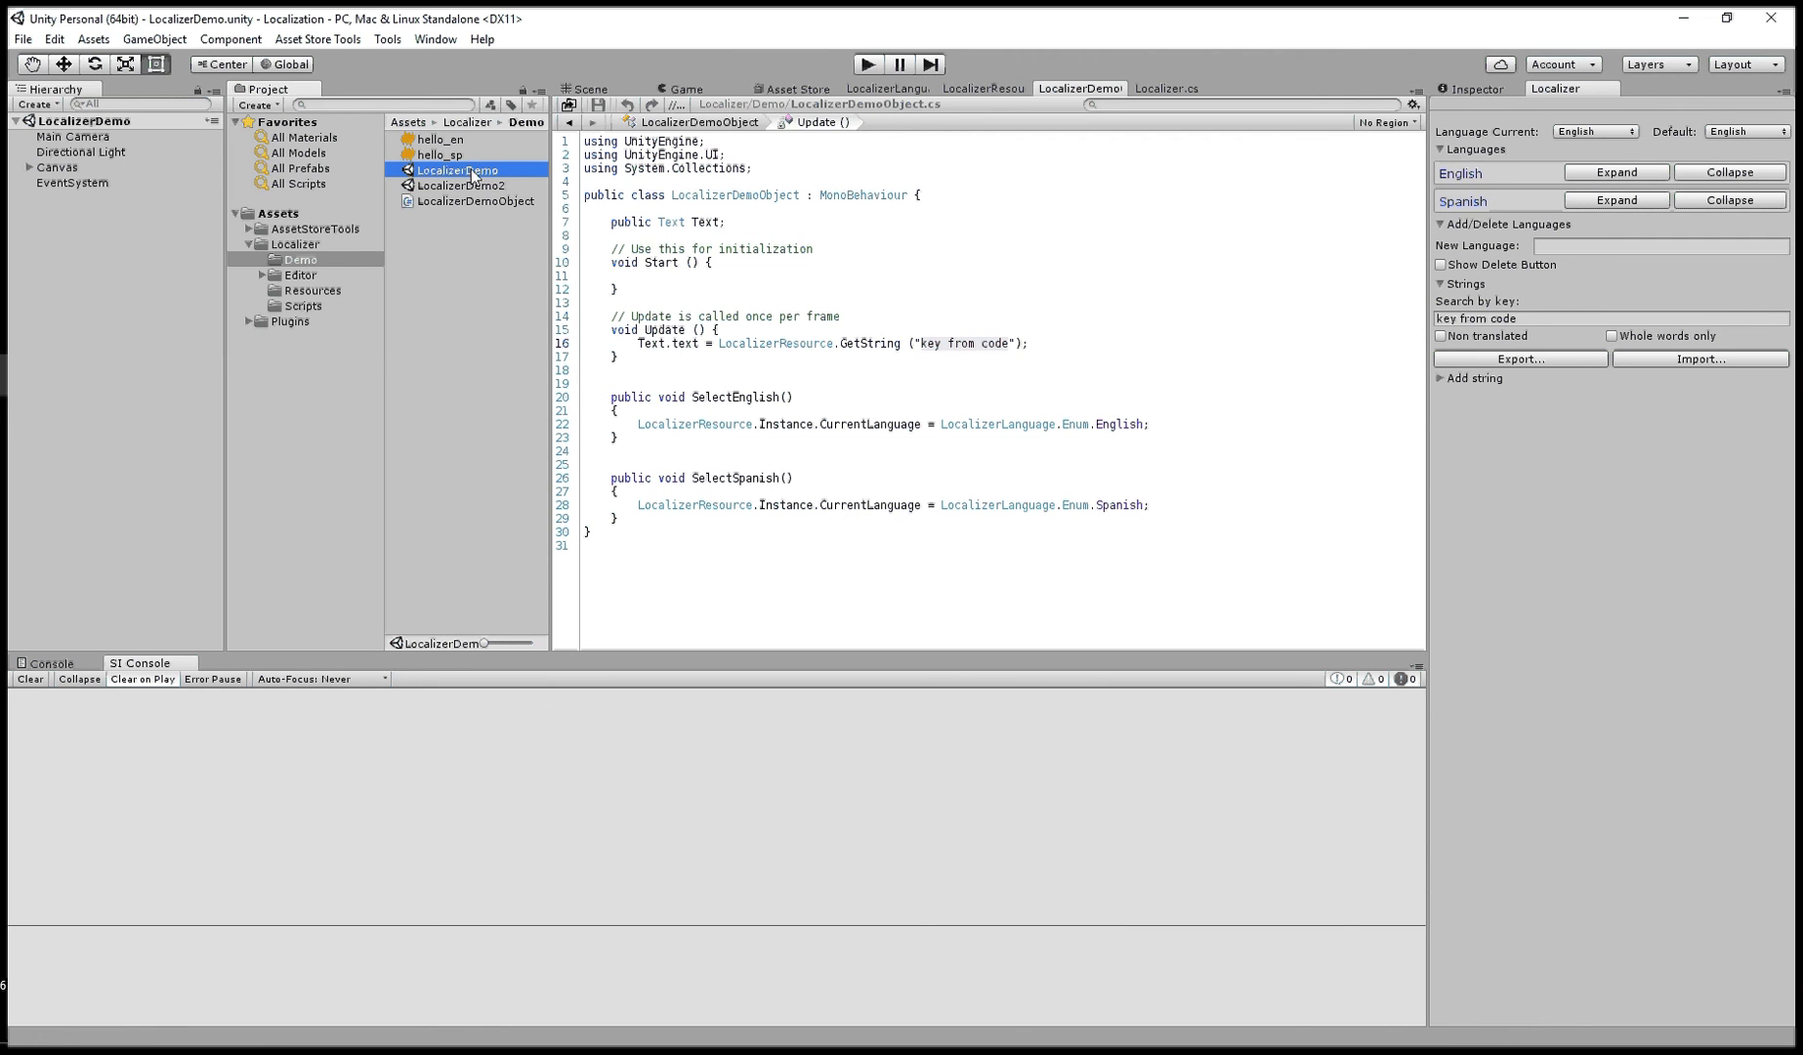
pyautogui.click(590, 90)
pyautogui.scroll(-1, 879, 323)
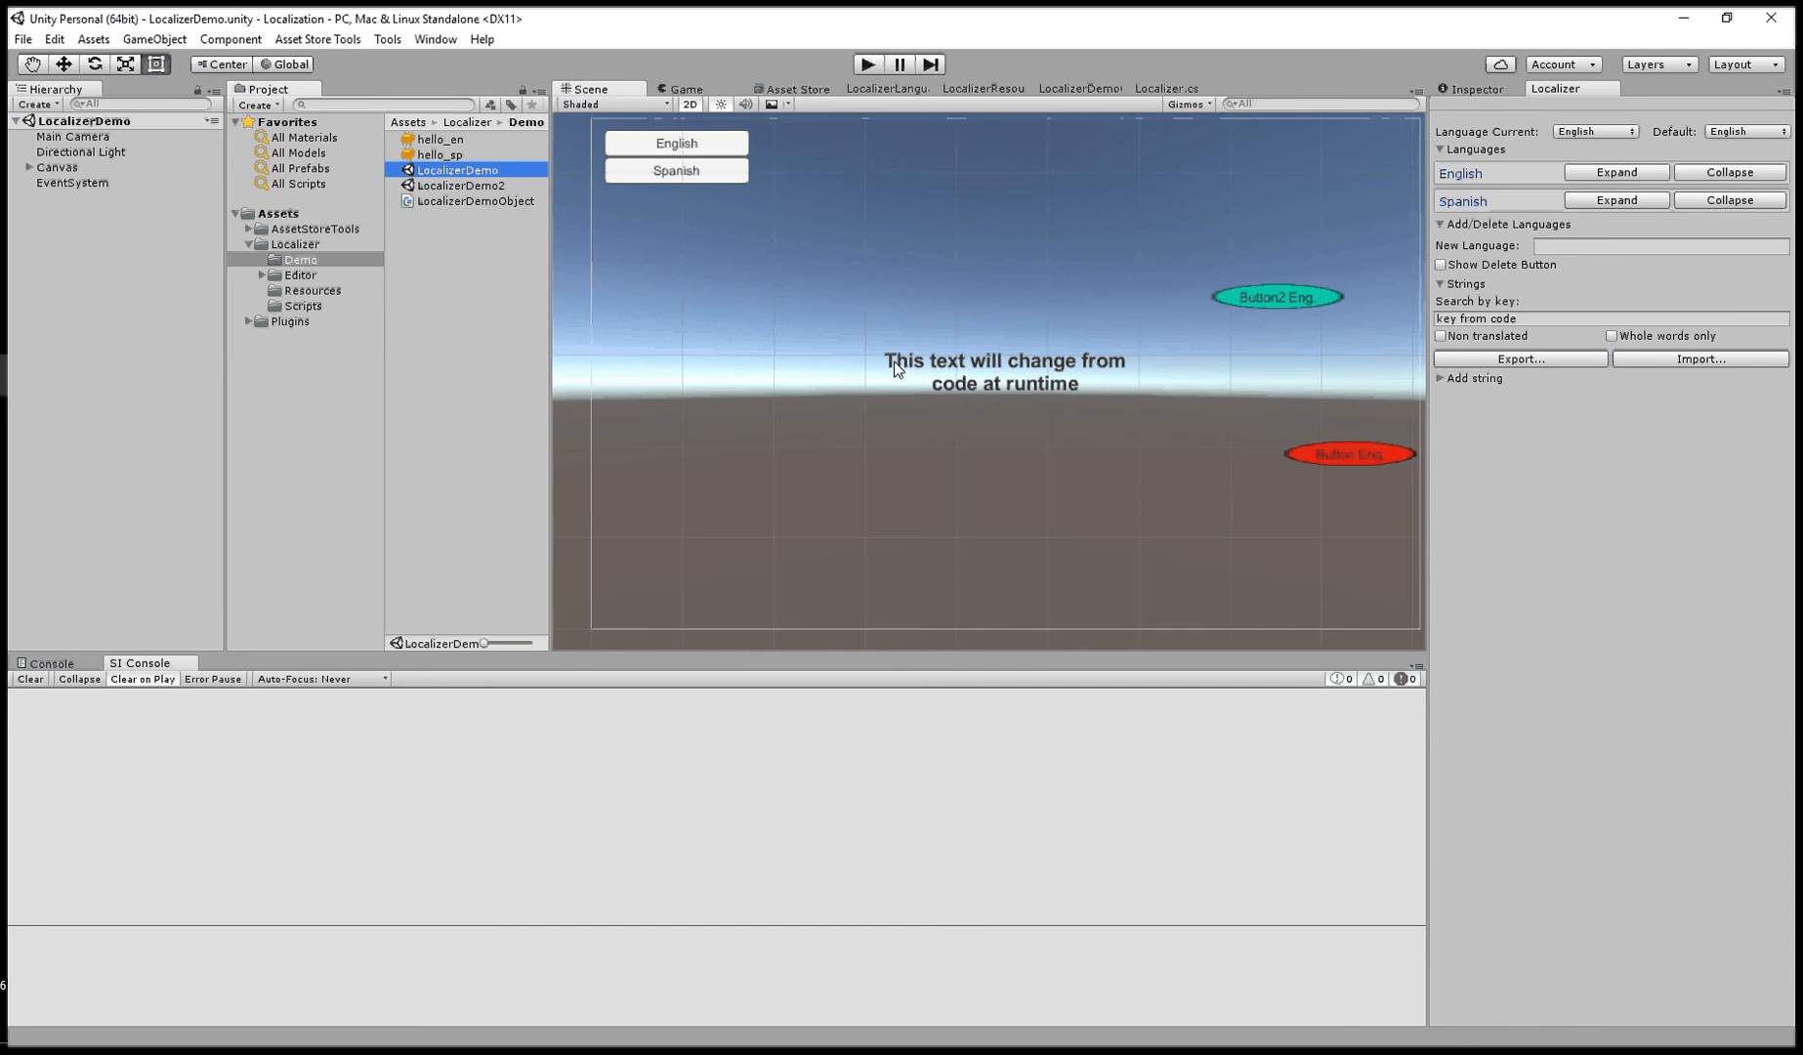
pyautogui.moveTo(1027, 302); pyautogui.dragTo(987, 309, button='middle')
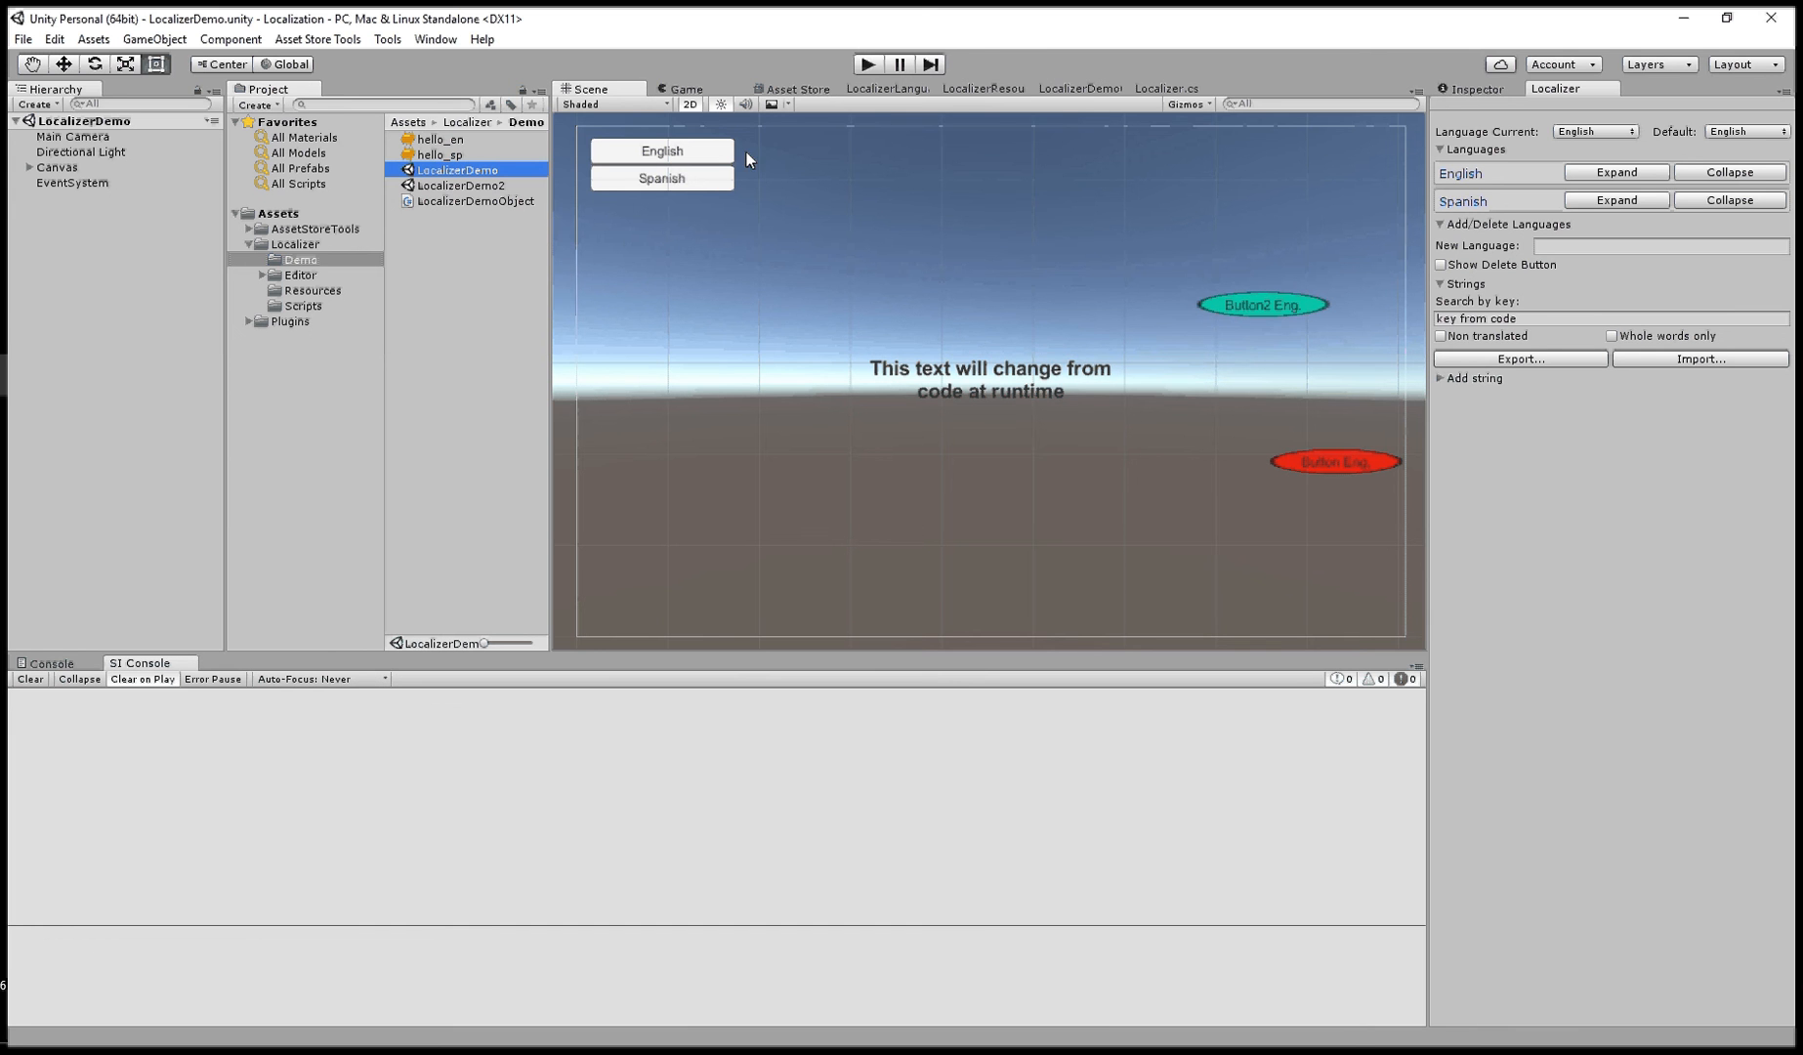
# - Check the LocalizerDemoObject script again and inspect the components of Text - Demo Object in the scene
pyautogui.doubleClick(435, 201)
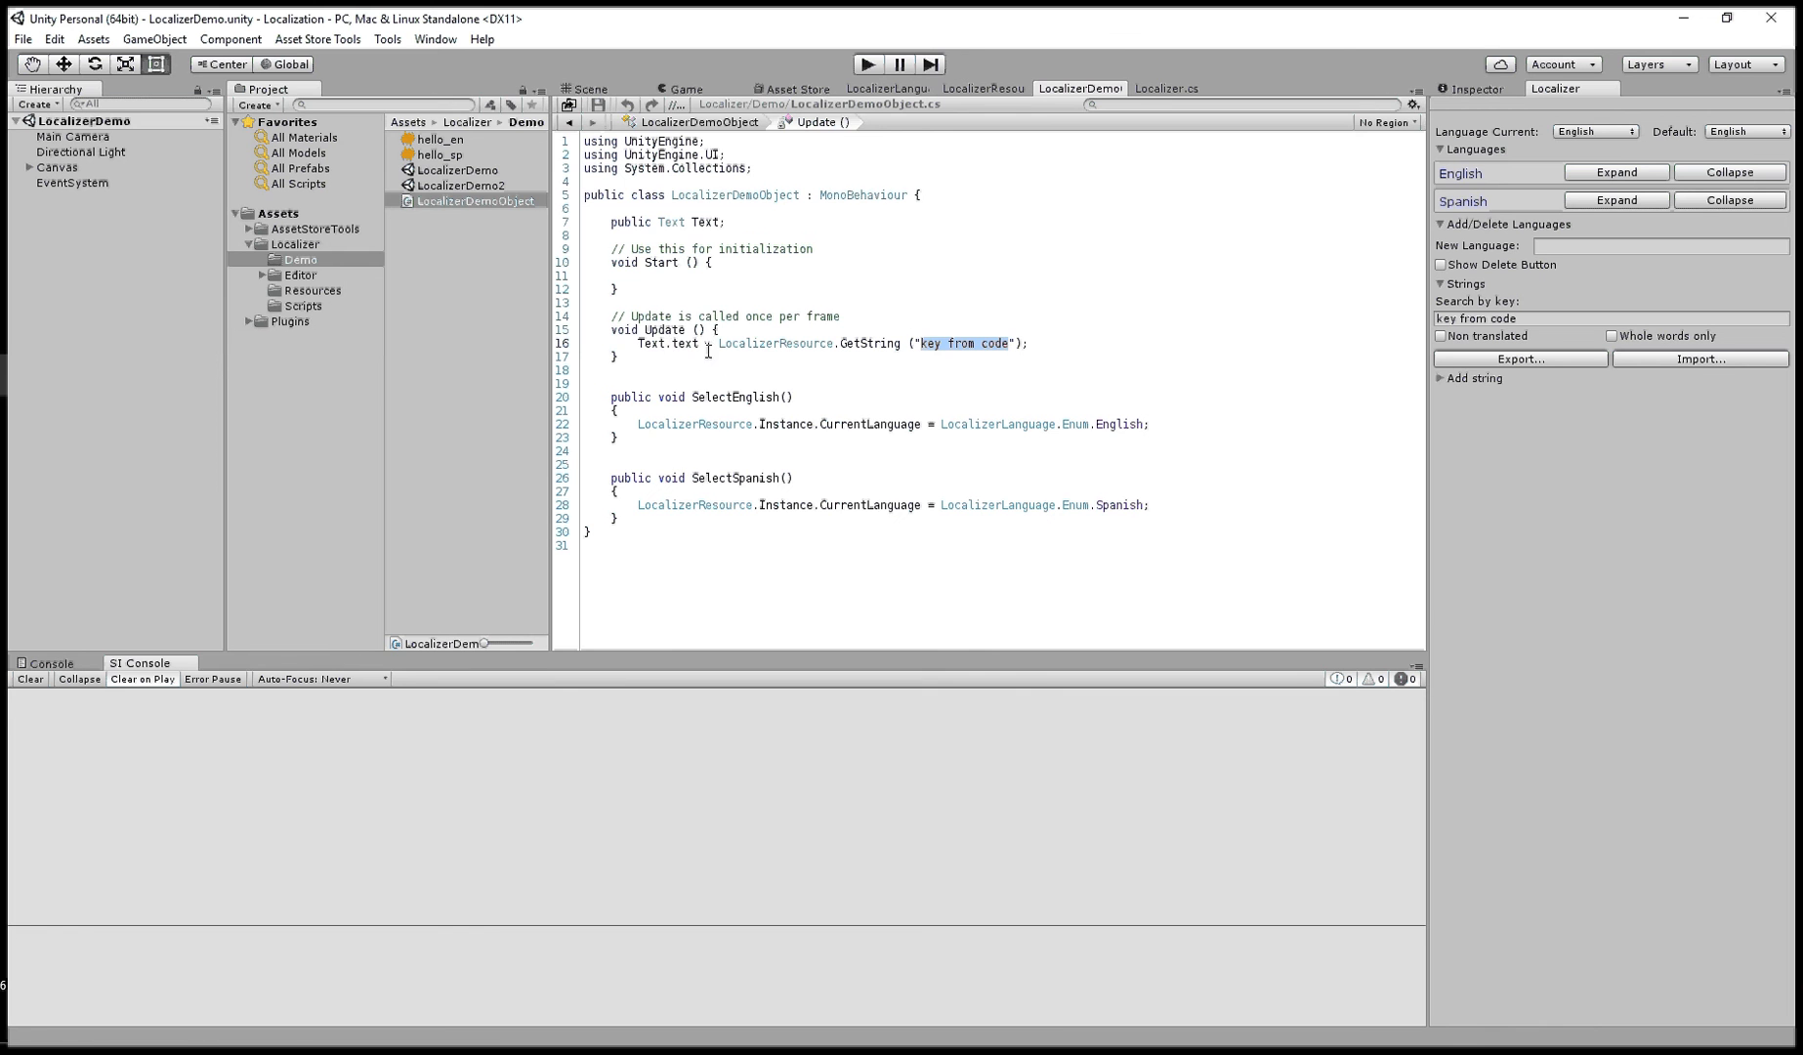
pyautogui.click(592, 90)
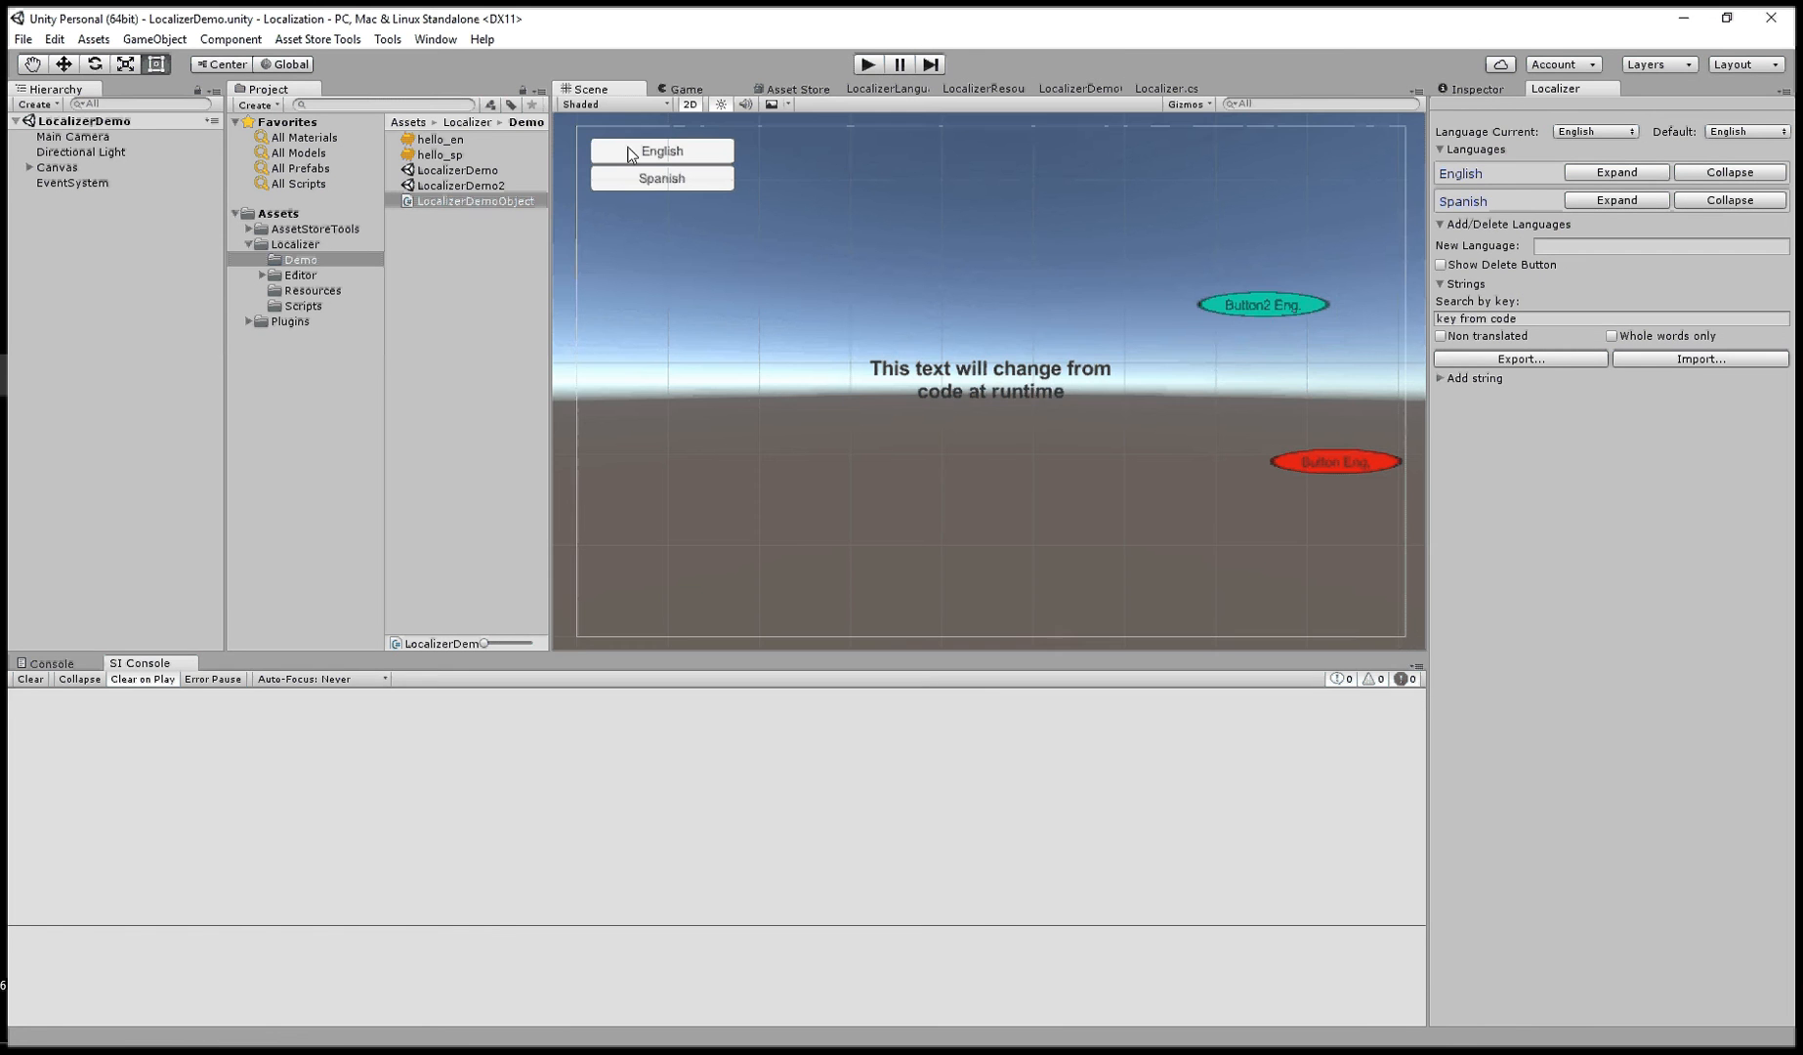
pyautogui.click(945, 415)
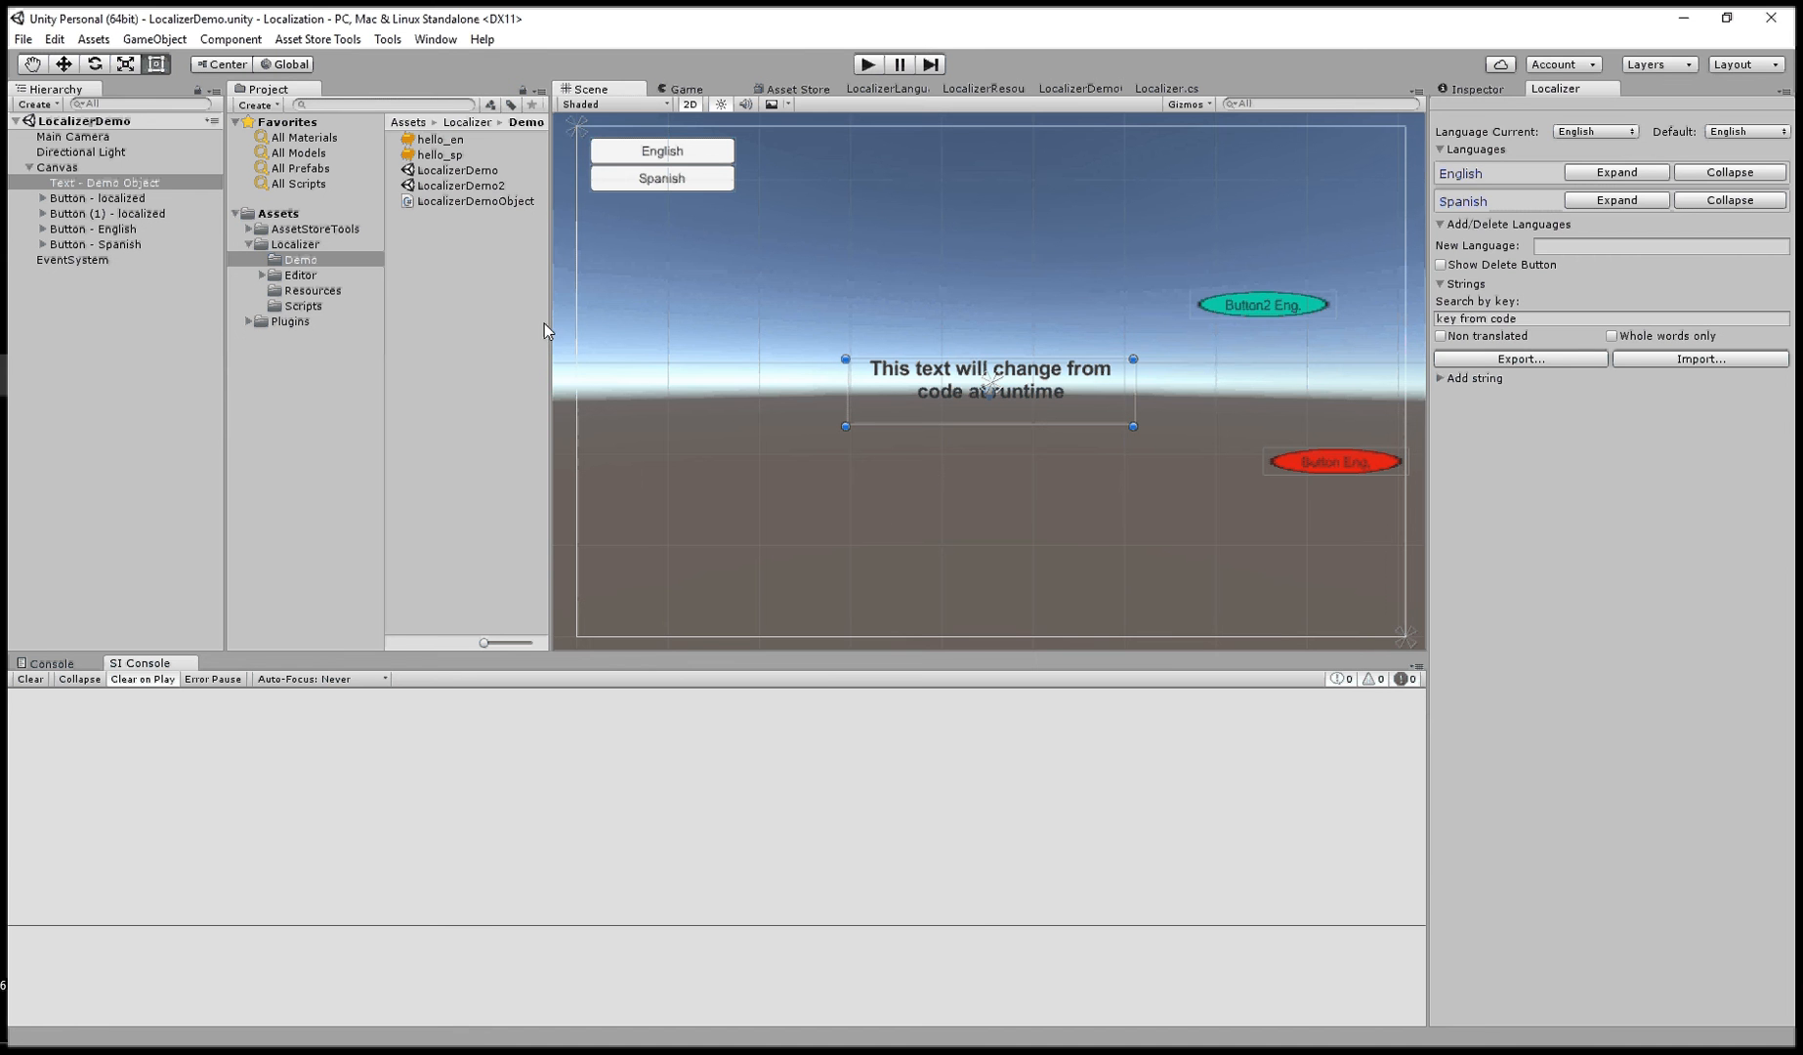
pyautogui.click(1465, 90)
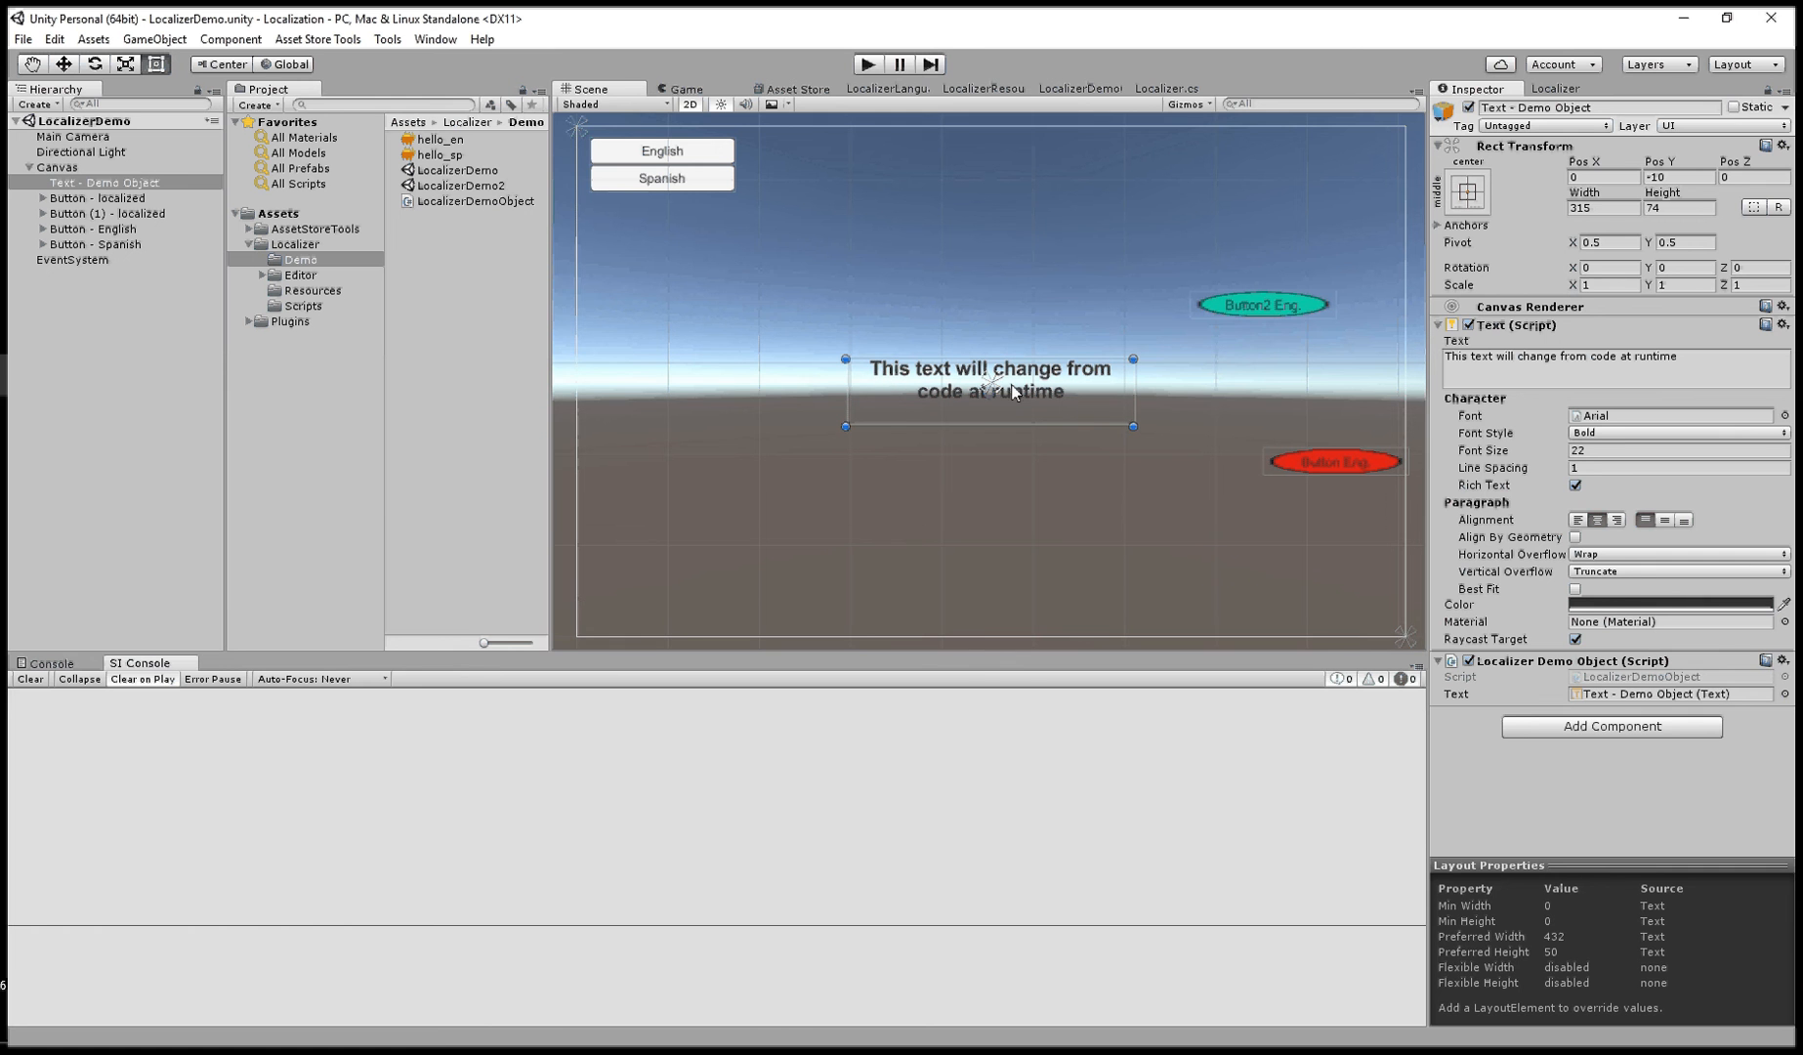
pyautogui.click(1552, 88)
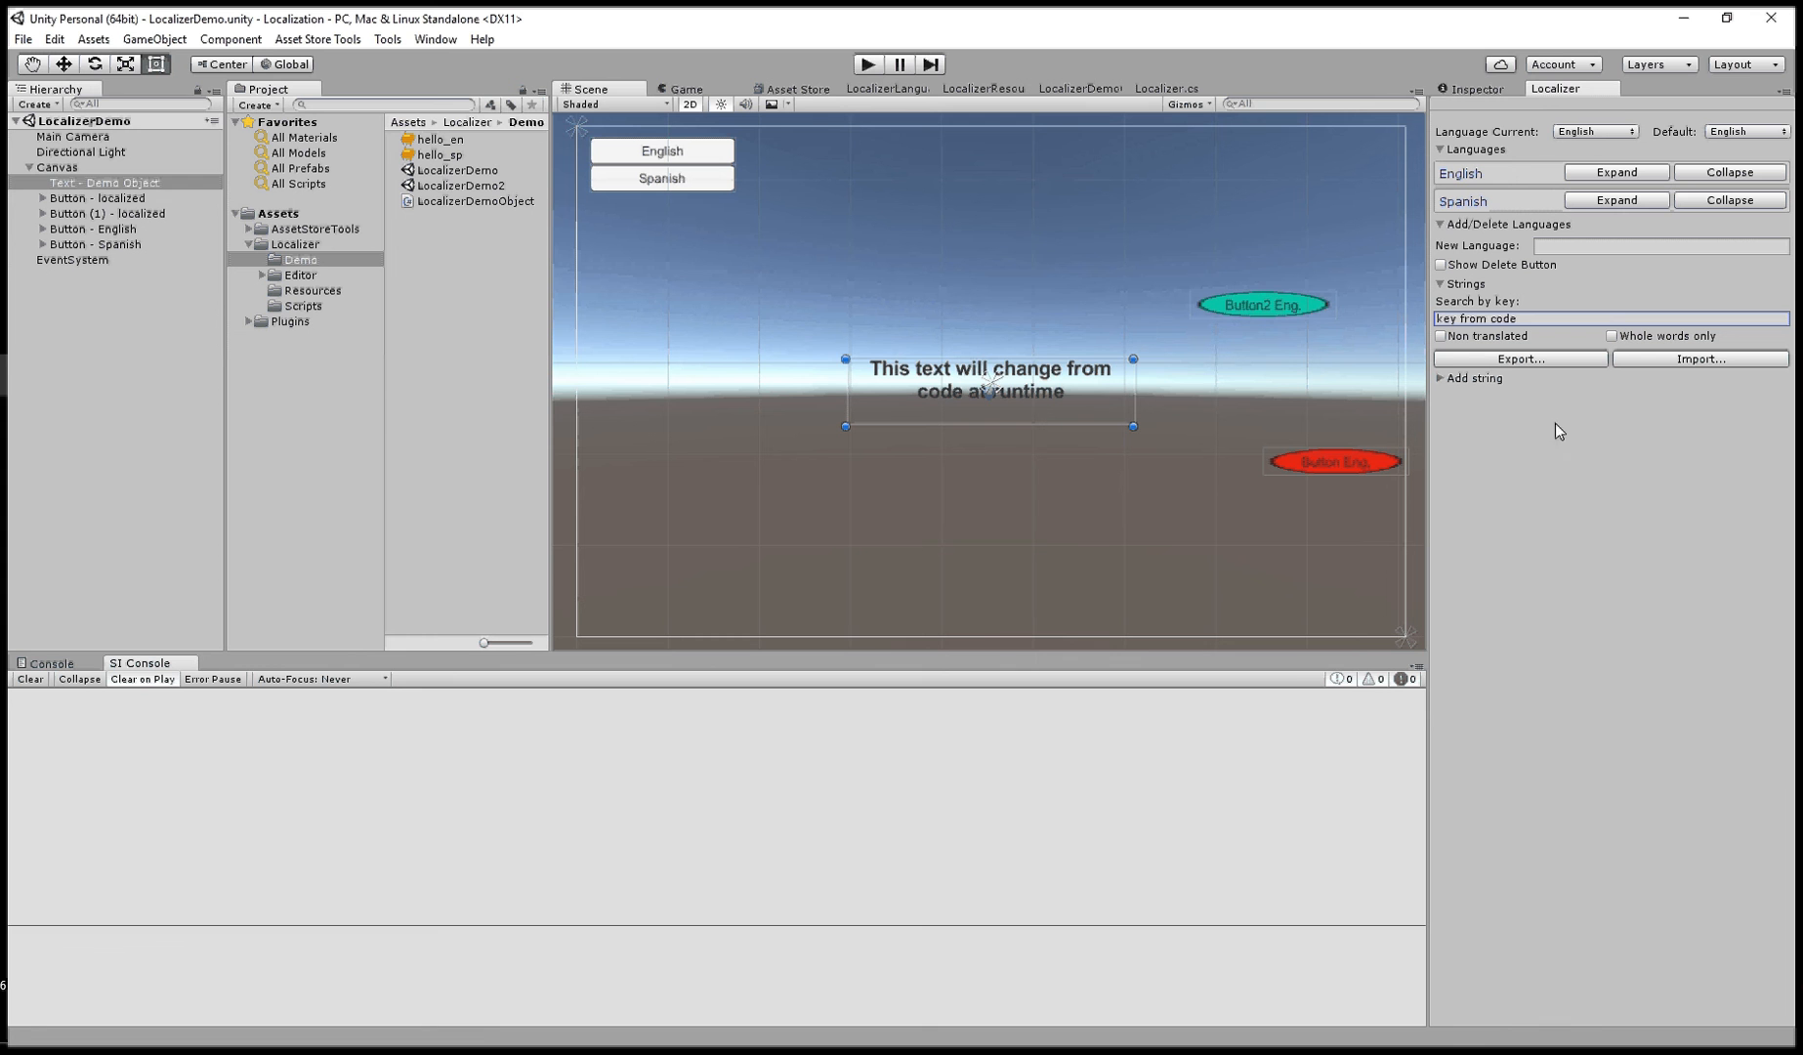
# - Run the LocalizerDemo scene to register "key from code" in the Localizer, and stop it
pyautogui.click(799, 62)
pyautogui.click(865, 64)
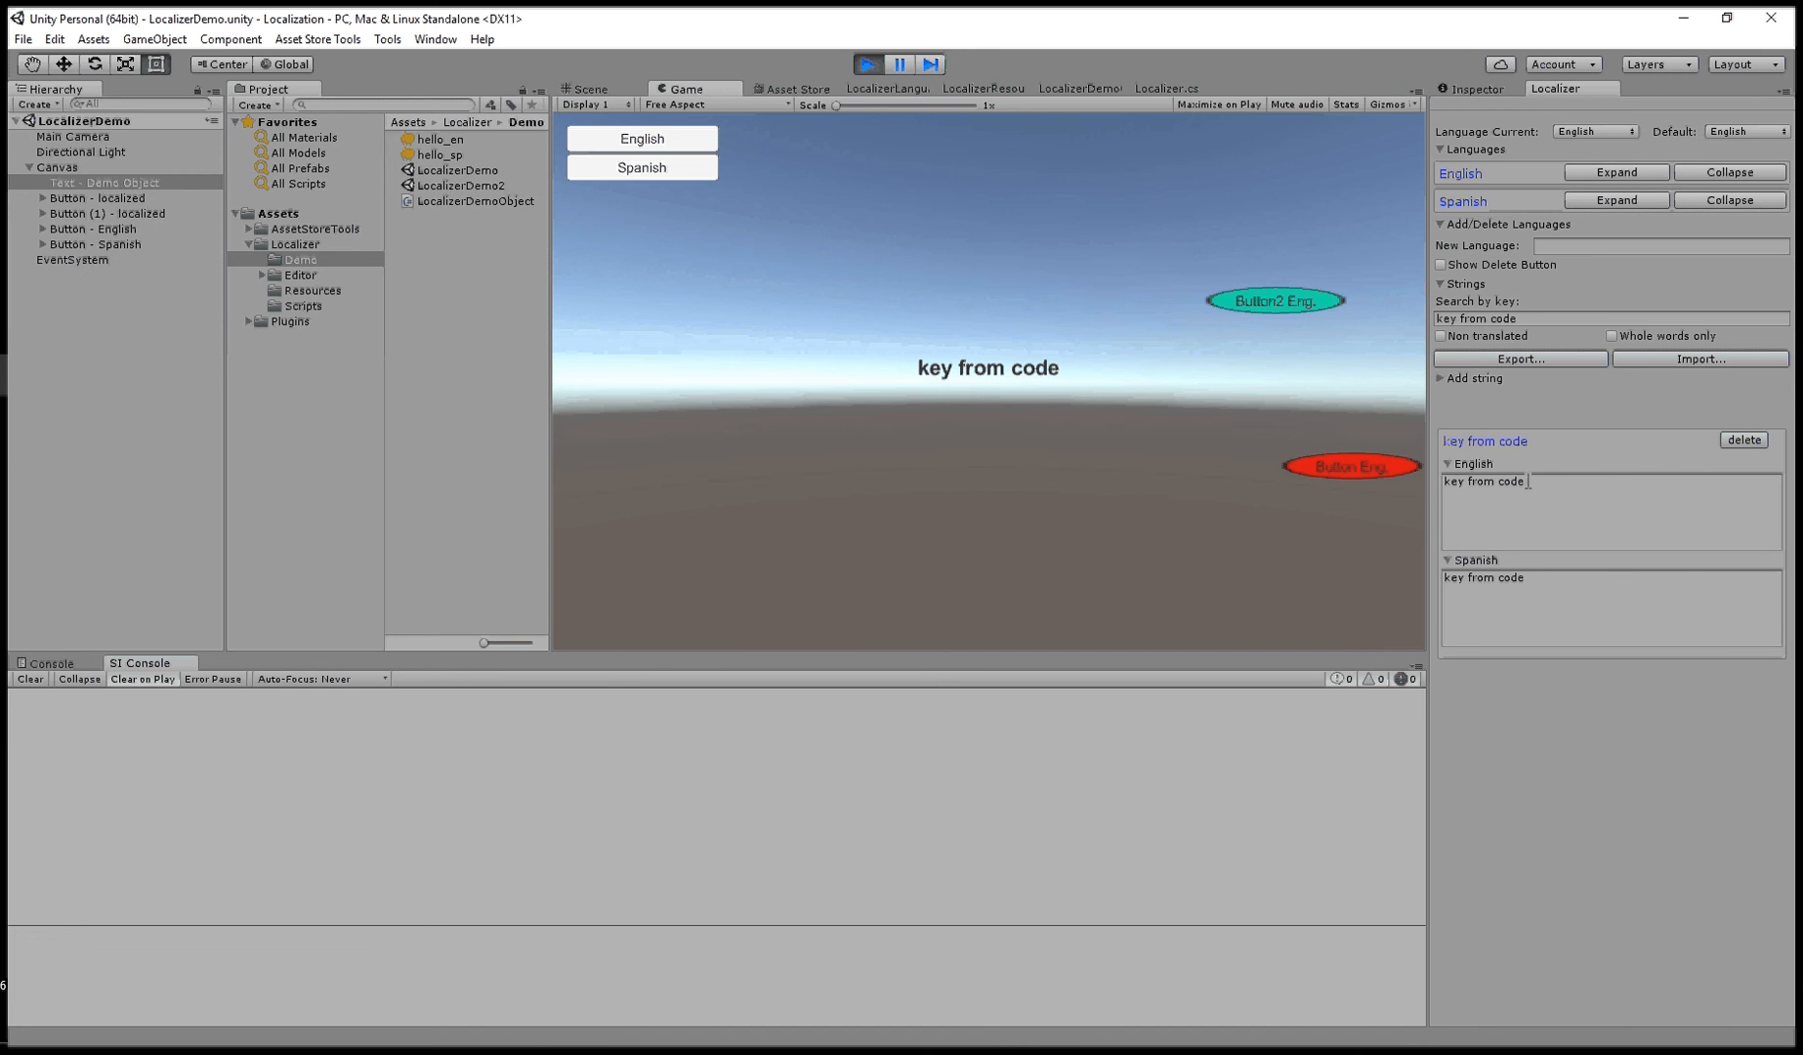
pyautogui.click(864, 66)
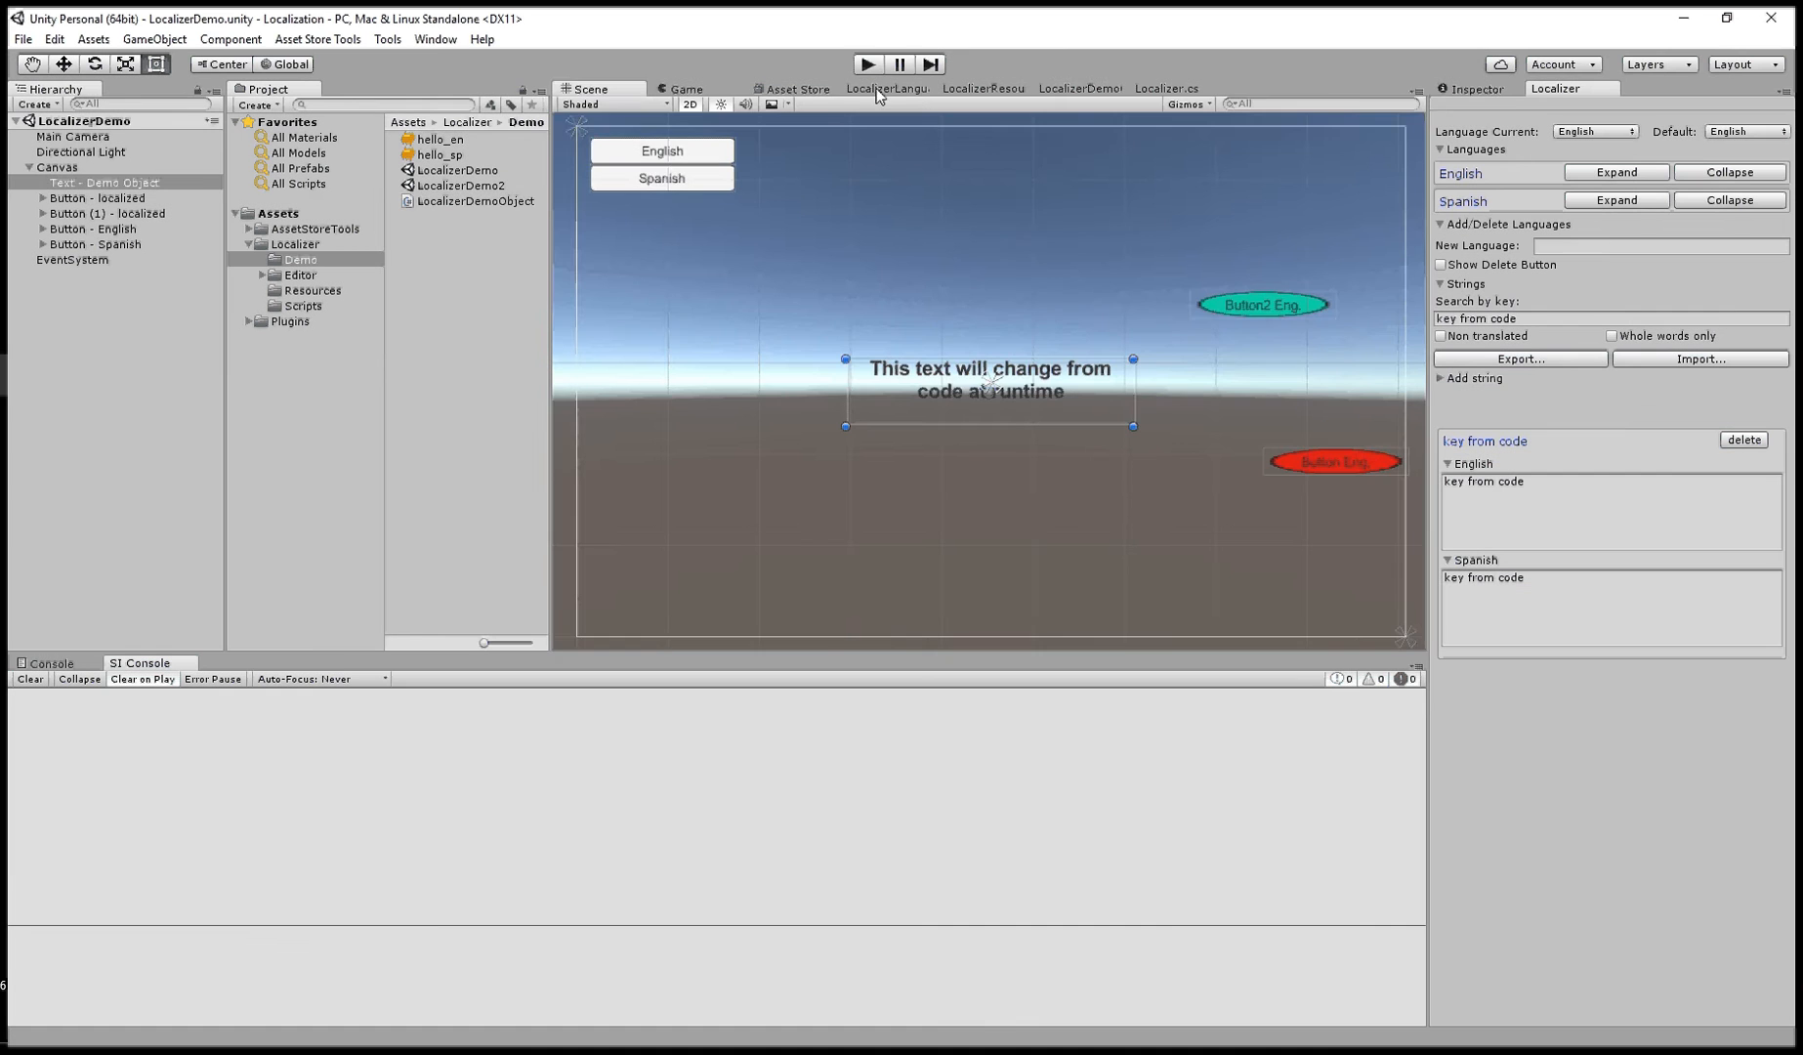
# - Change the GetString key in the LocalizerDemoObject script to "key from code 2" and save the script
pyautogui.doubleClick(469, 202)
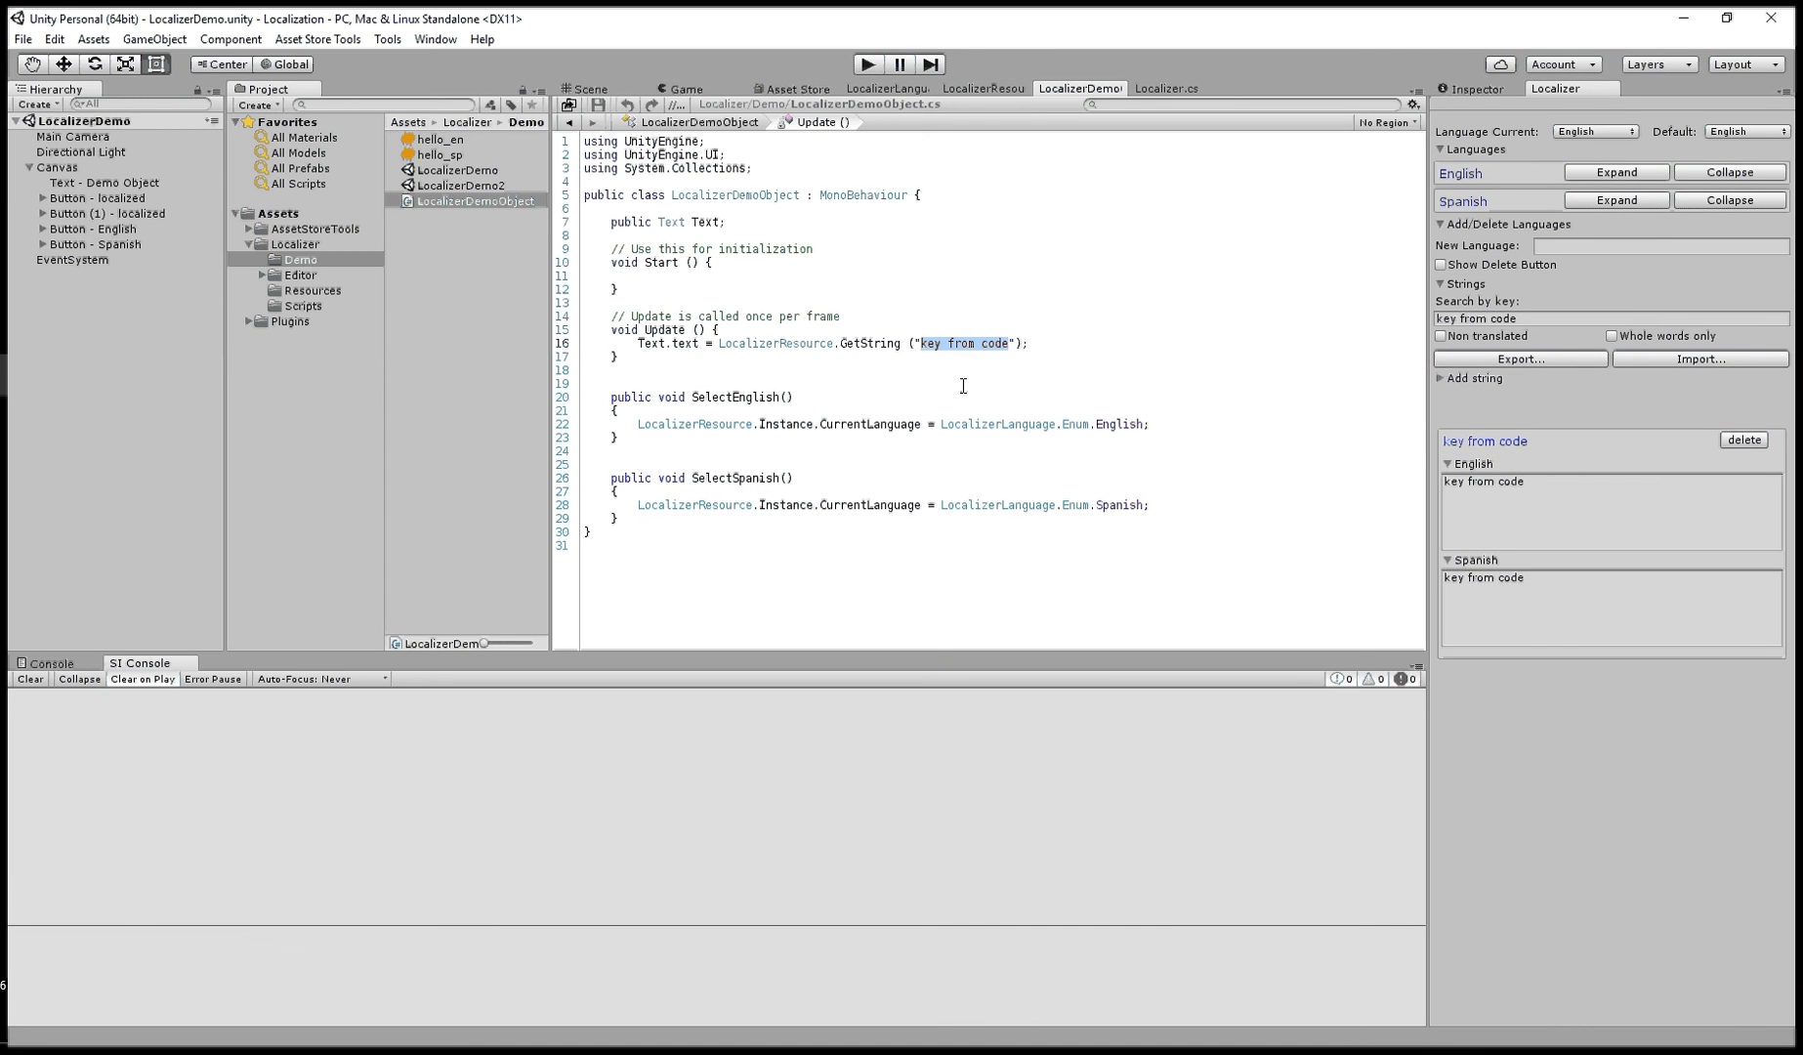
pyautogui.click(942, 344)
pyautogui.click(1011, 344)
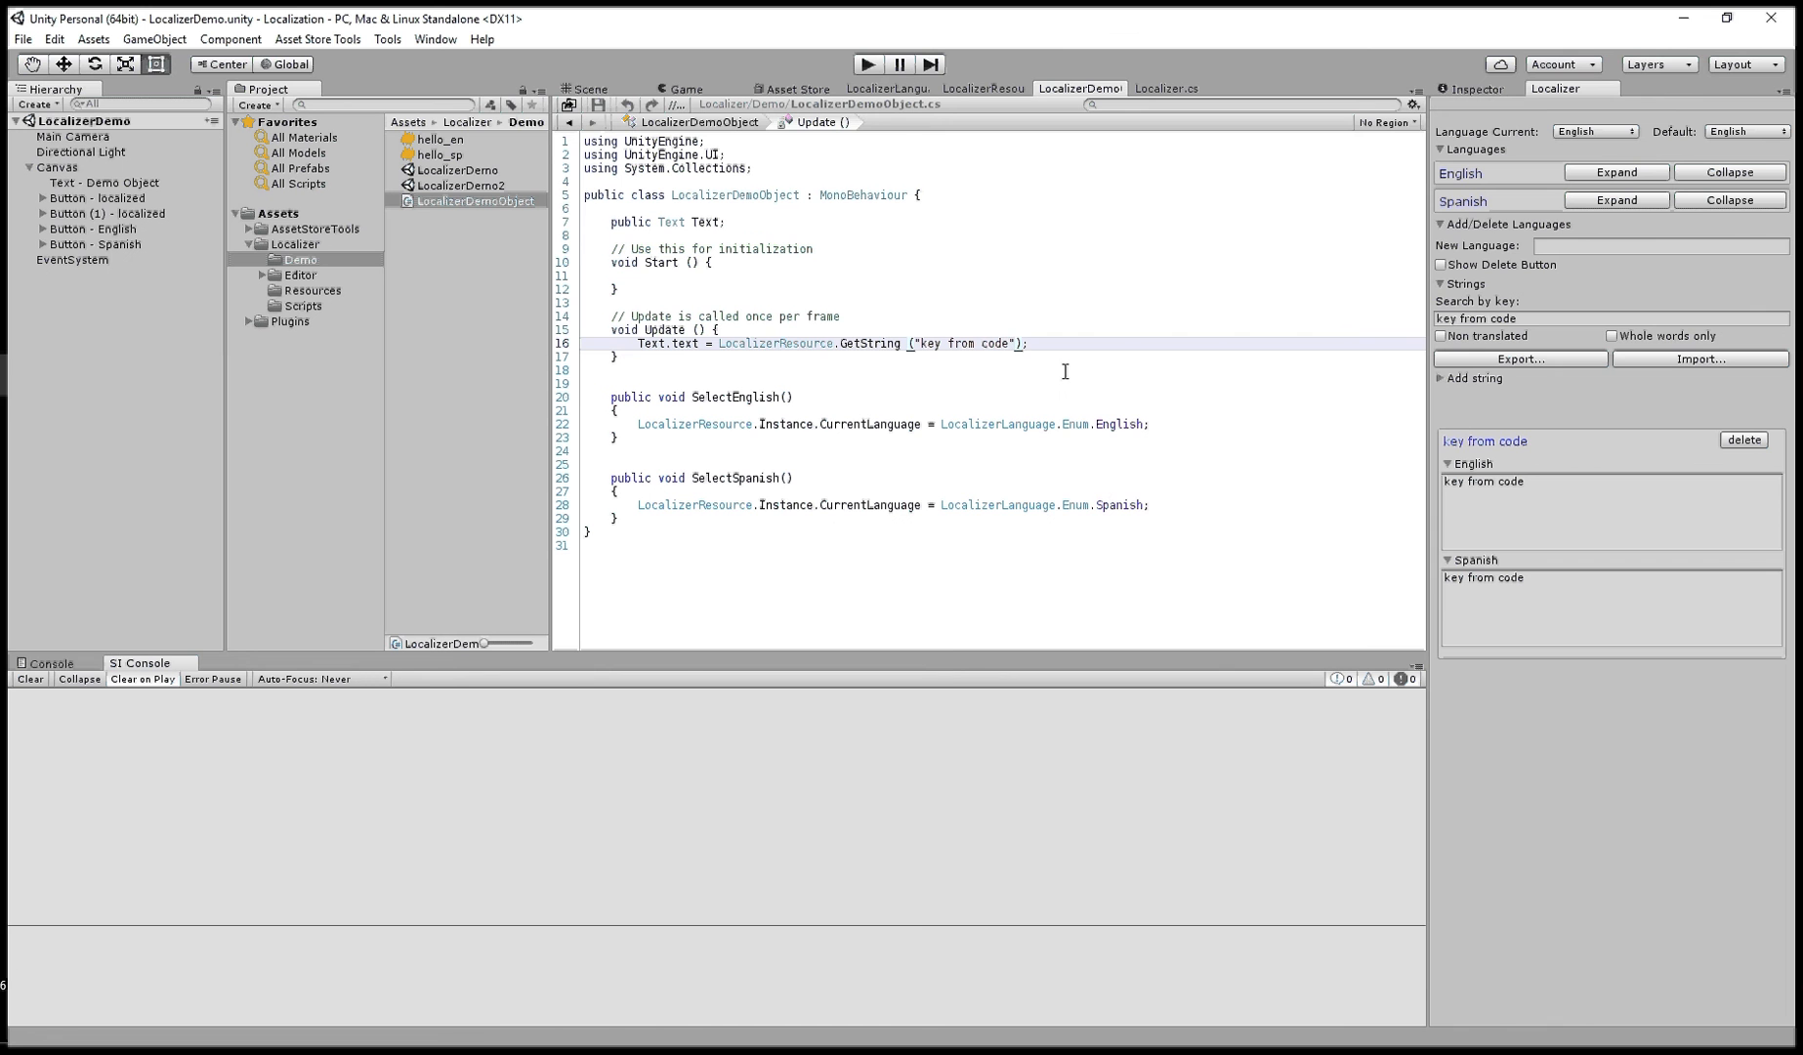
pyautogui.write('2')
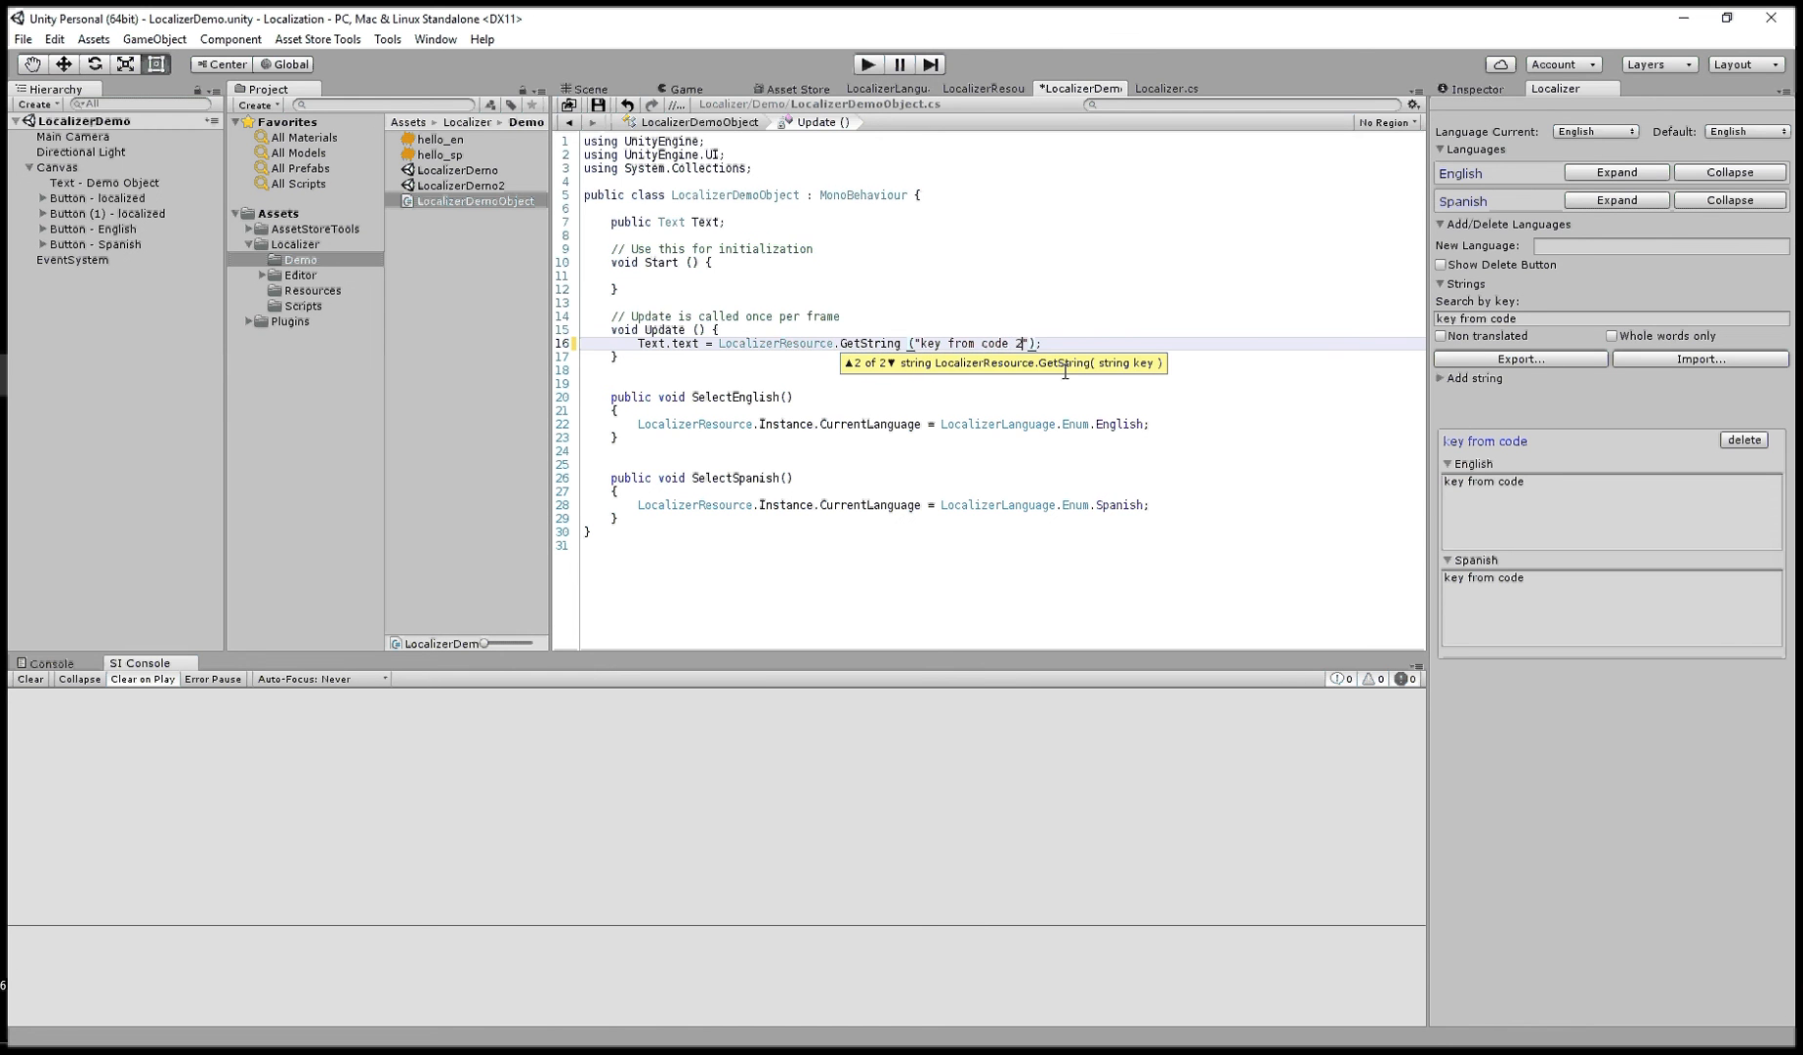
pyautogui.click(1095, 316)
pyautogui.hotkey('ctrl', 's')
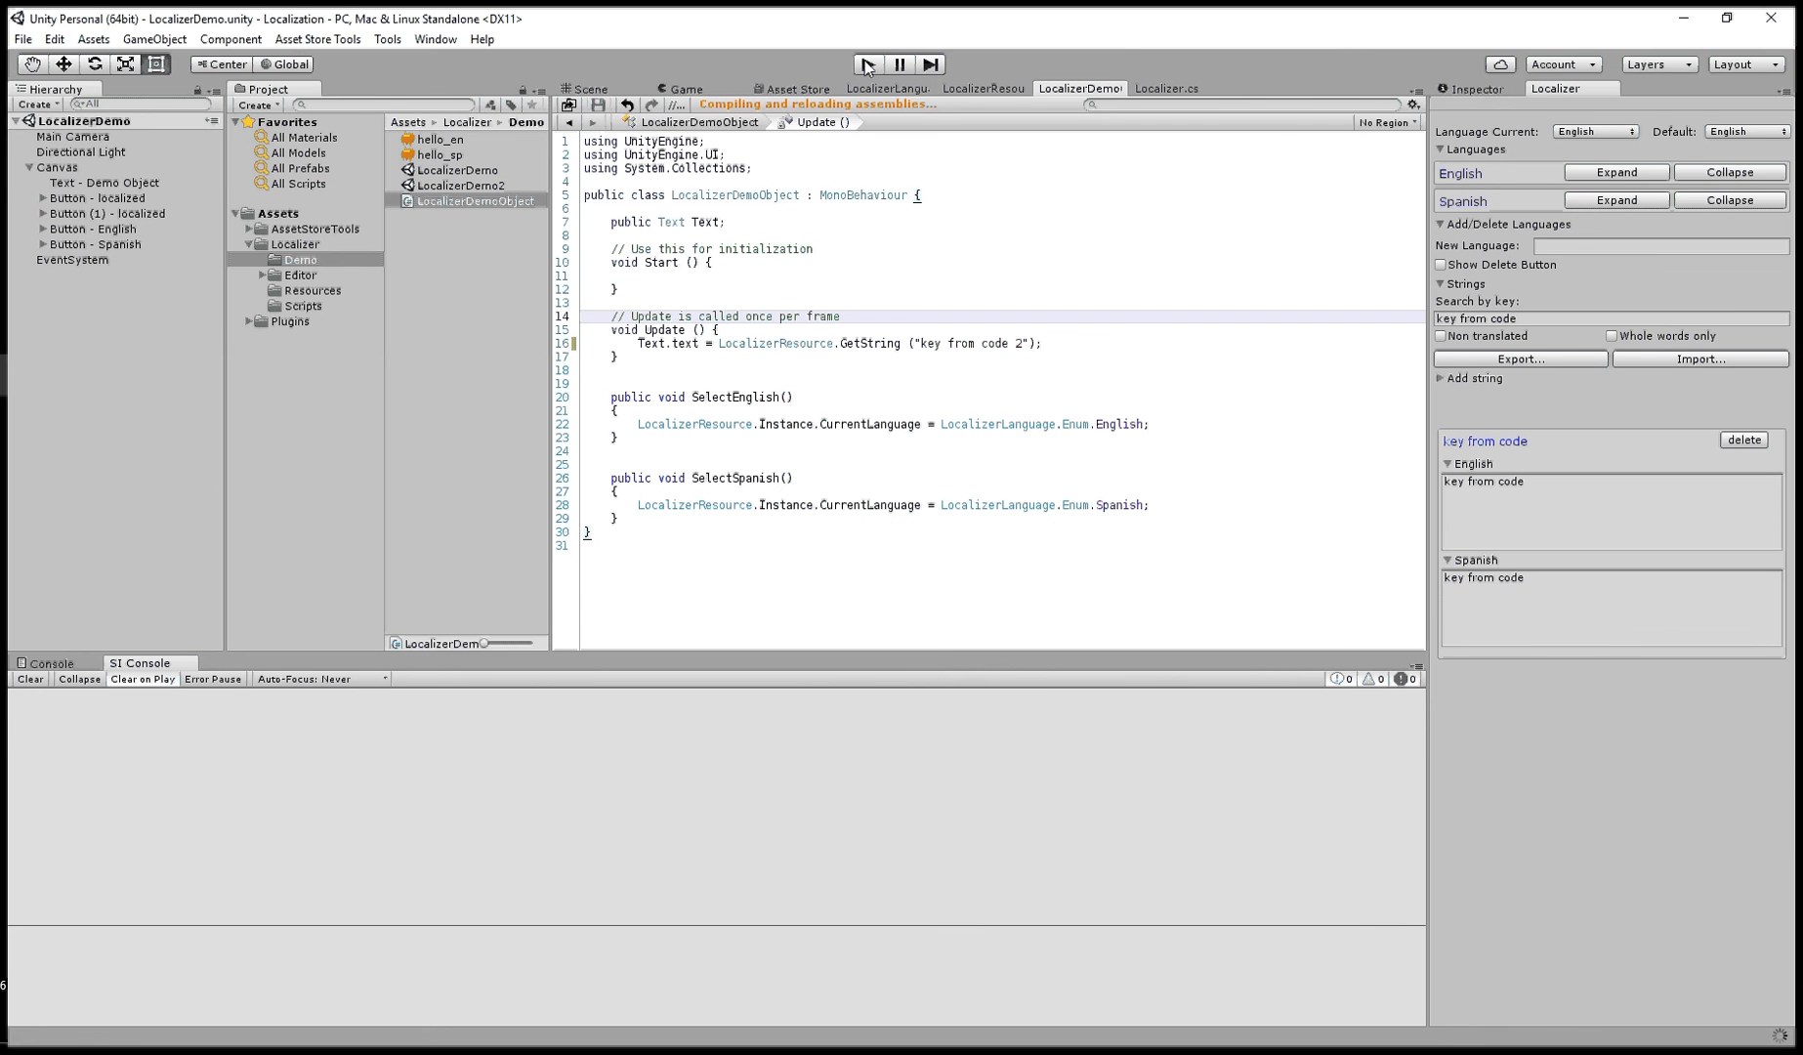
# - Run the LocalizerDemo scene to register "key from code 2" in the Localizer, and stop it
pyautogui.click(867, 65)
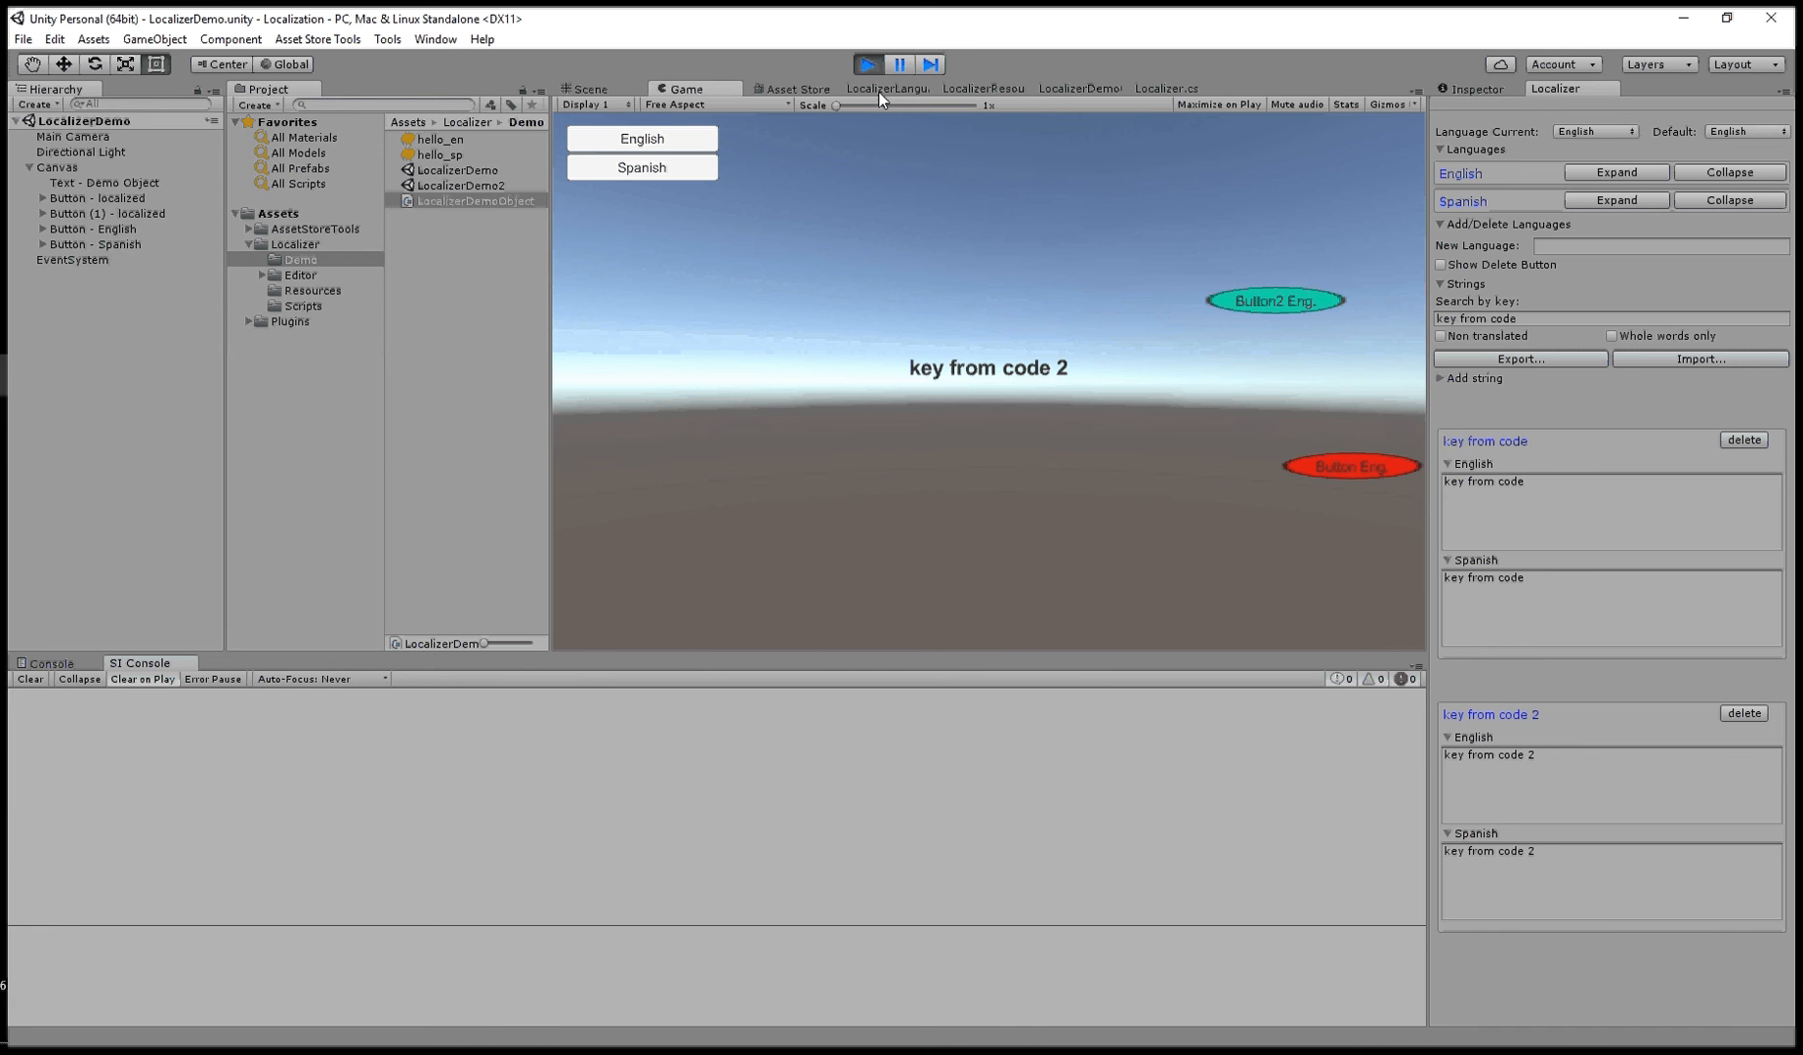
pyautogui.click(859, 63)
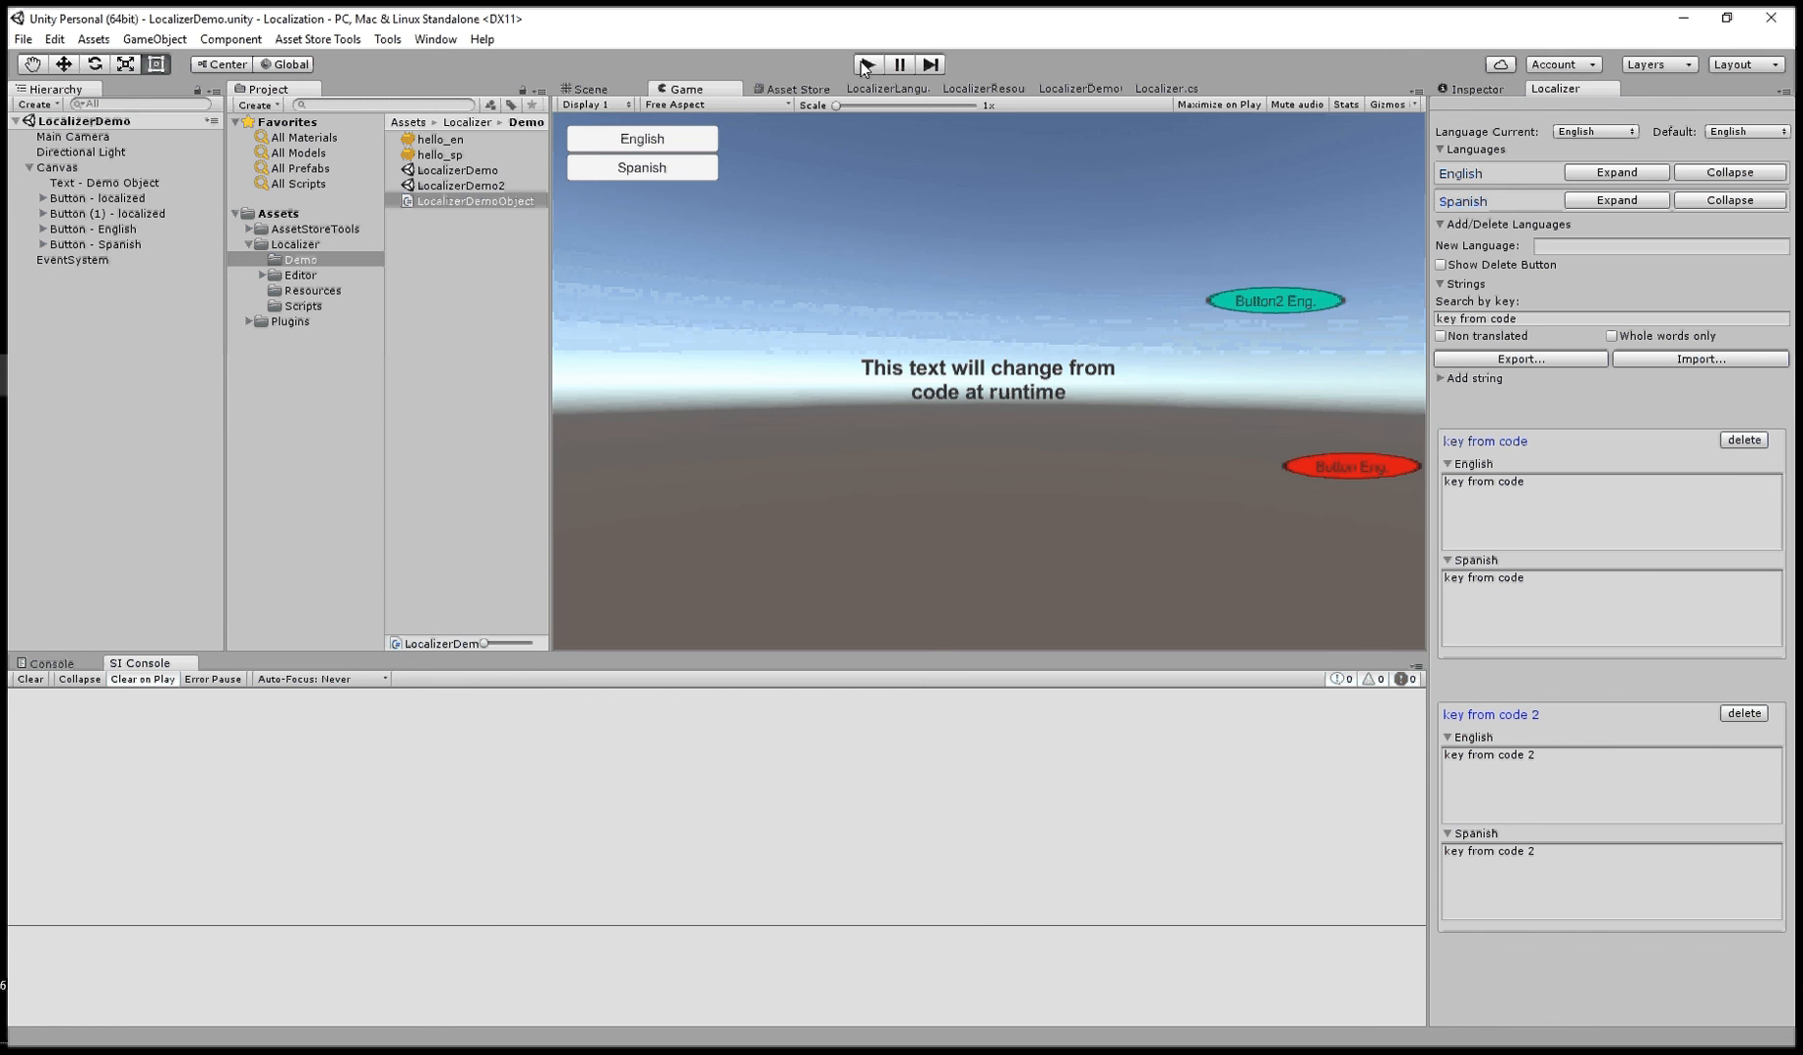
# - Reopen the LocalizerDemoObject script and examine how the SelectEnglish() method sets the current language
pyautogui.doubleClick(494, 202)
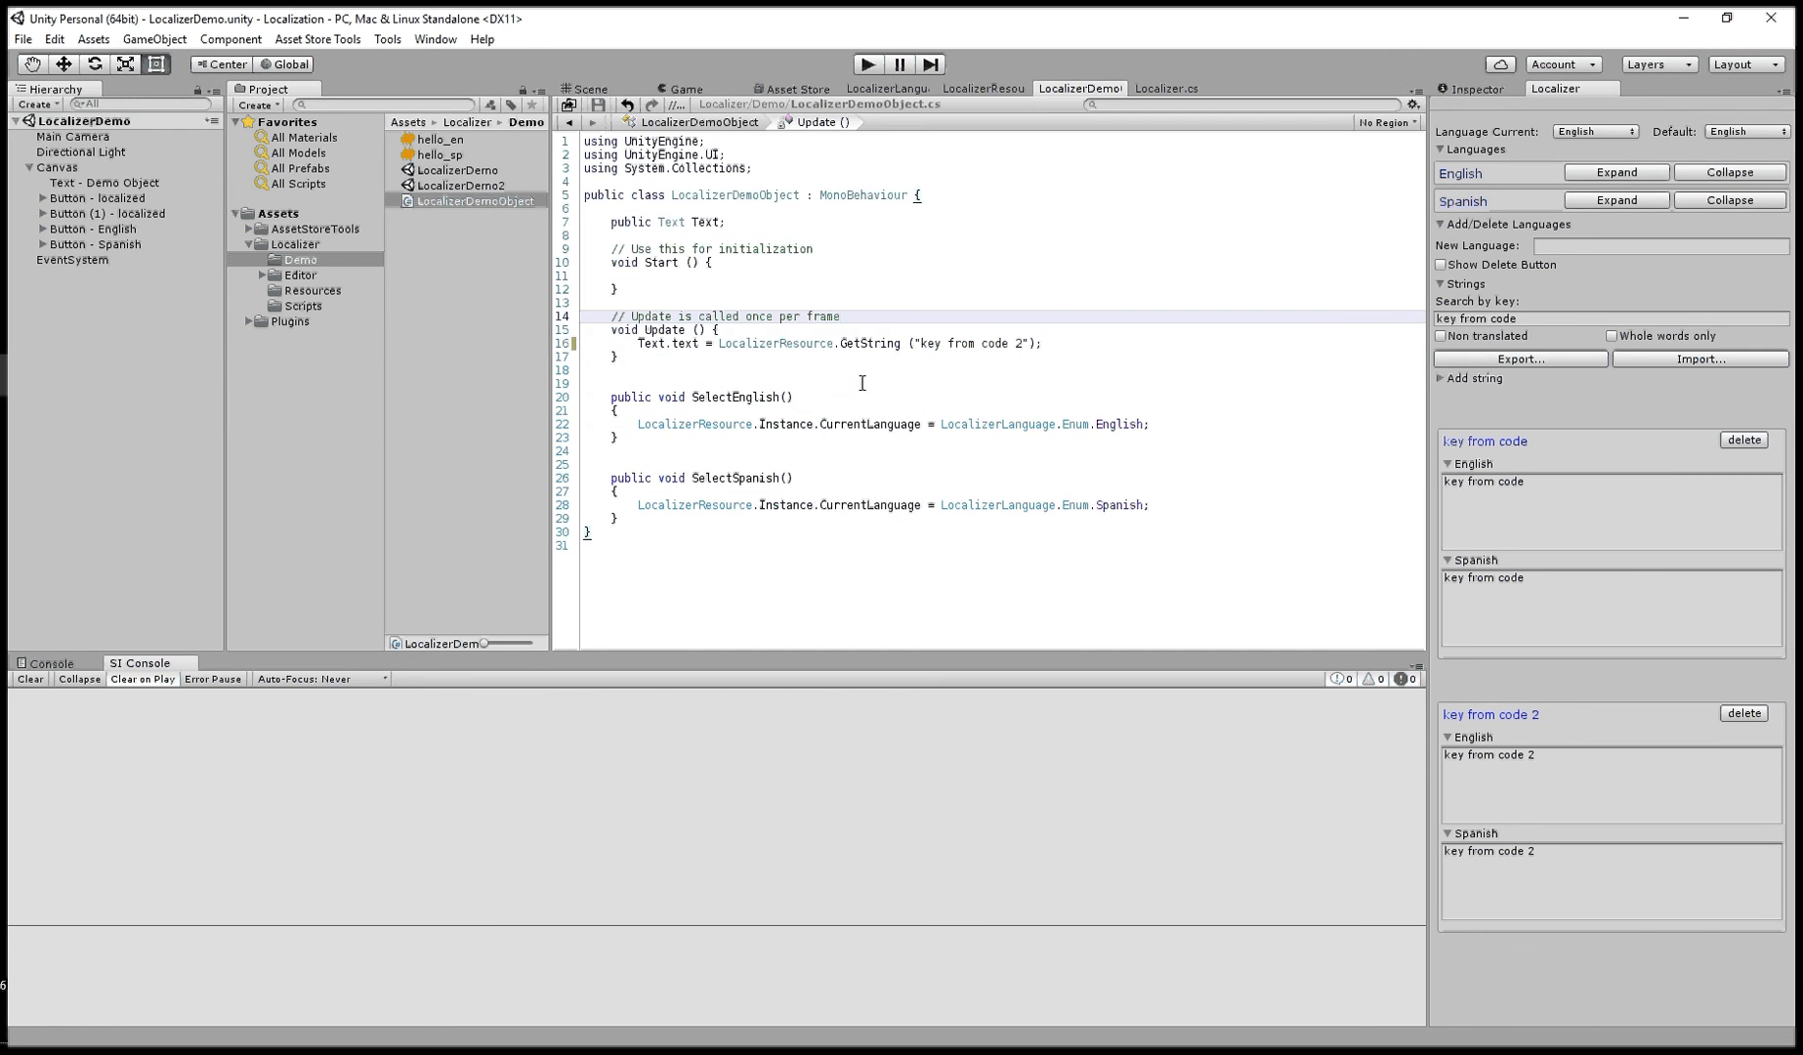
pyautogui.doubleClick(750, 395)
pyautogui.moveTo(807, 391); pyautogui.dragTo(700, 395)
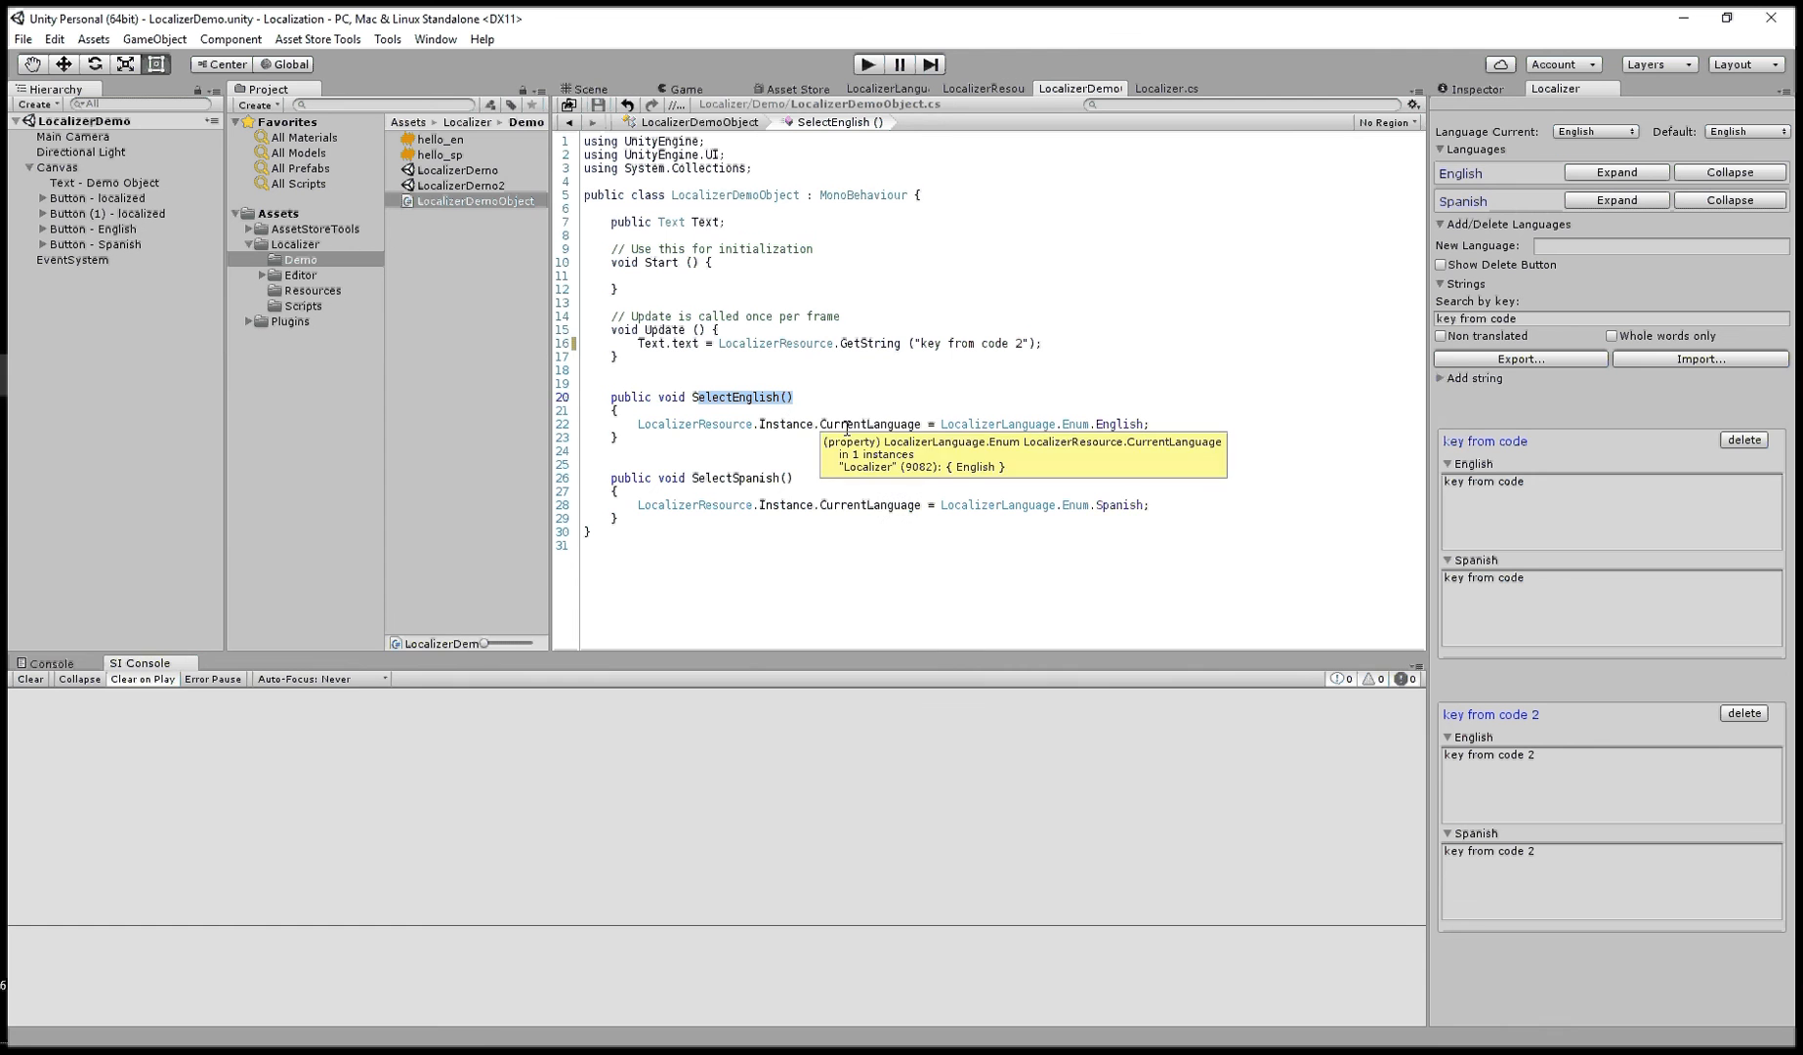
pyautogui.click(820, 396)
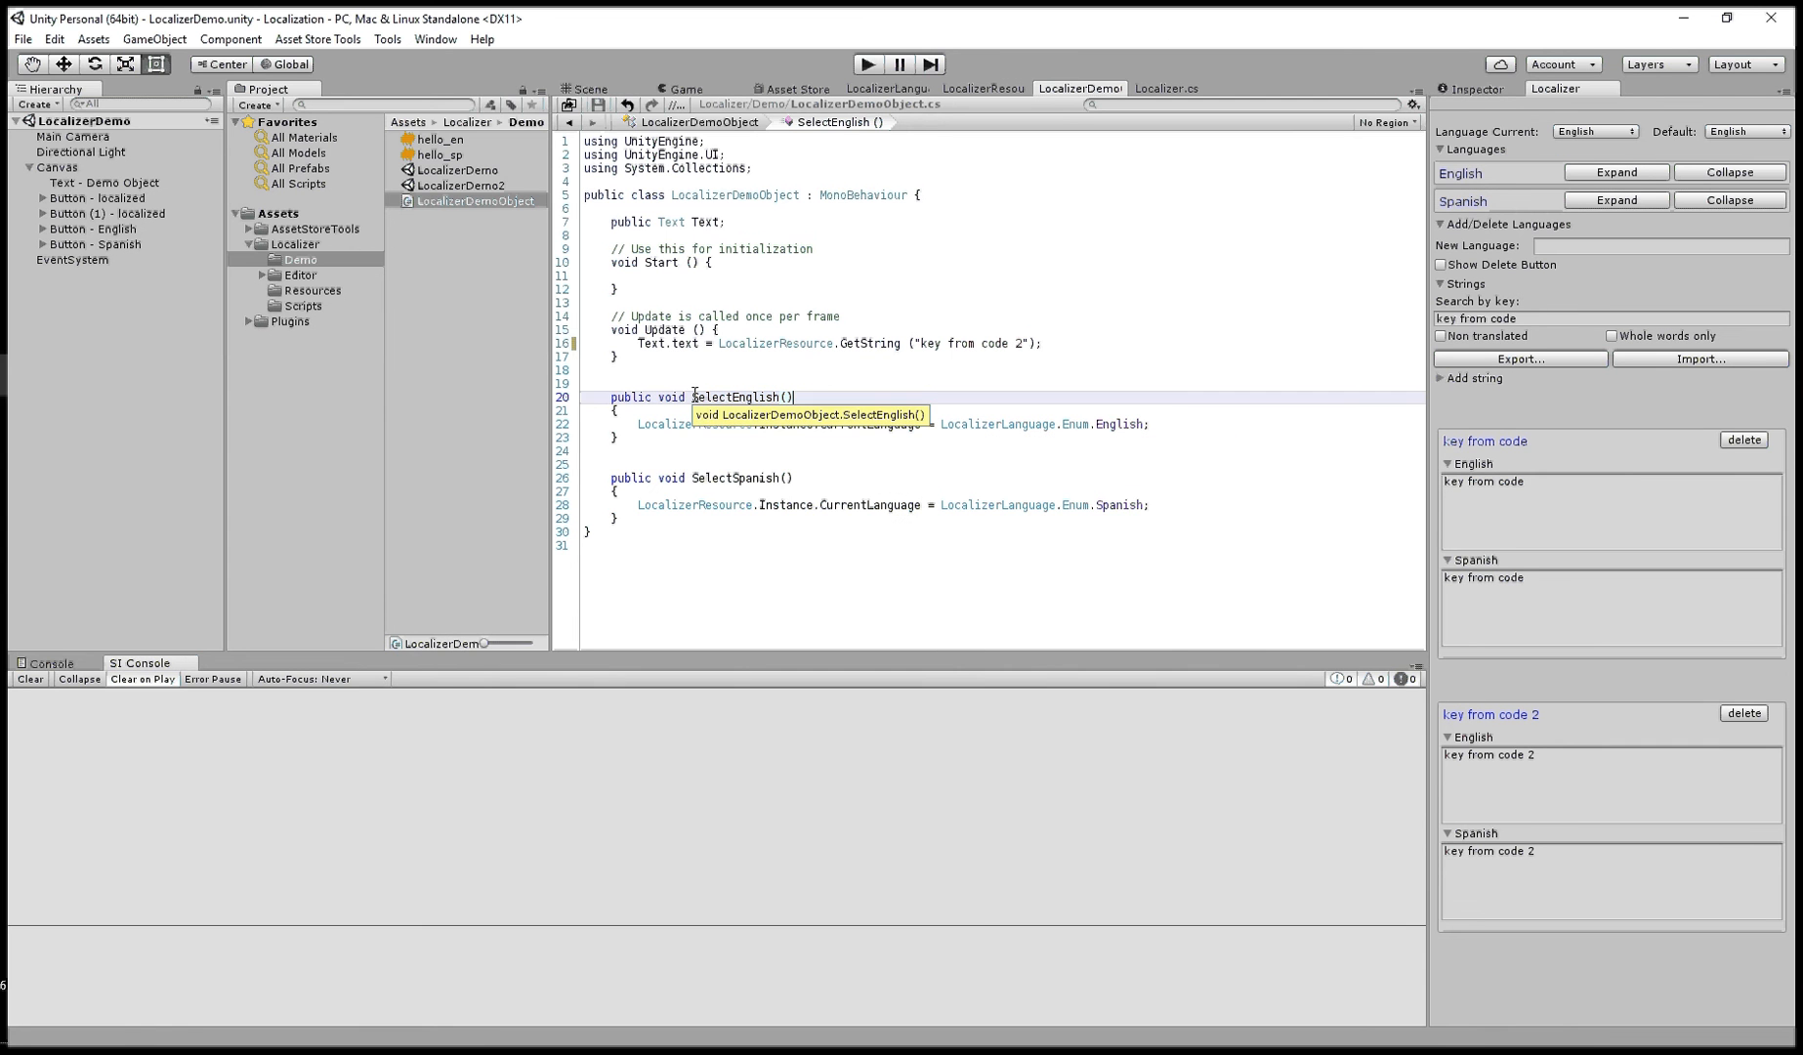
pyautogui.moveTo(692, 396); pyautogui.dragTo(810, 396)
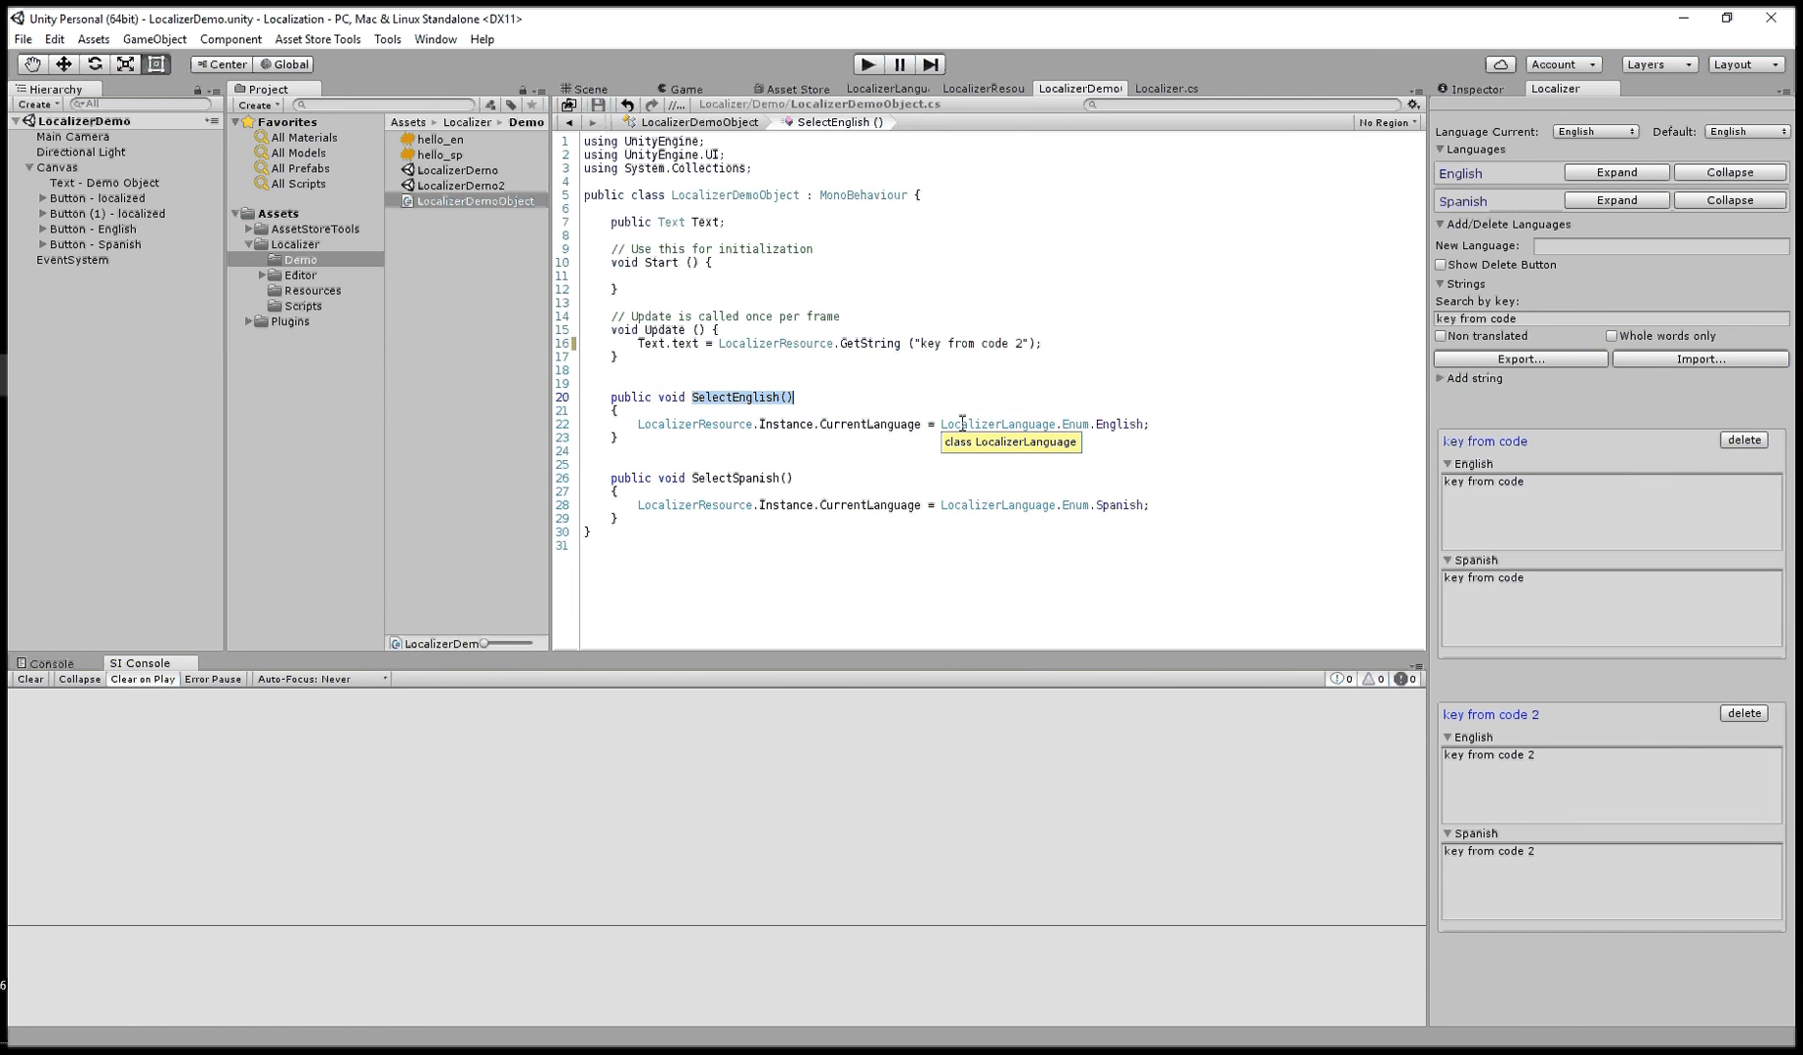
# - Run the LocalizerDemo scene and switch the game's language repeatedly between Spanish and English, finishing on Spanish
pyautogui.click(876, 66)
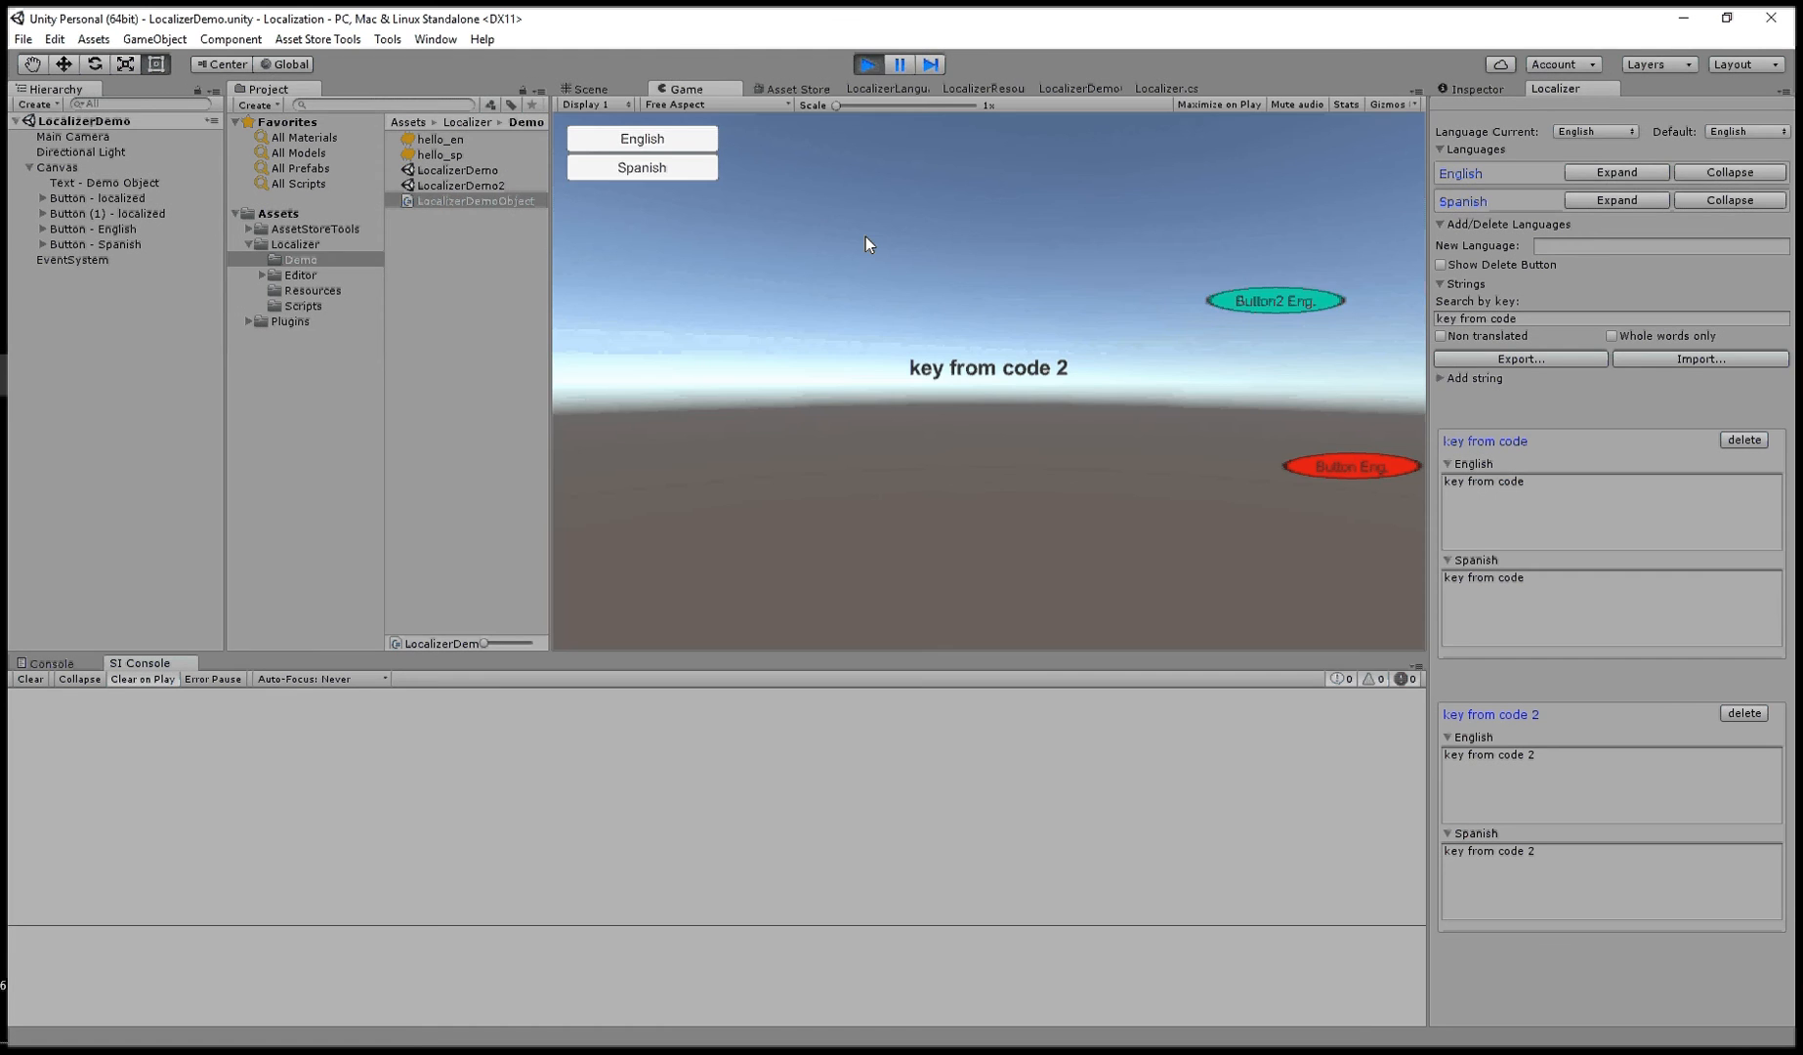
pyautogui.click(672, 168)
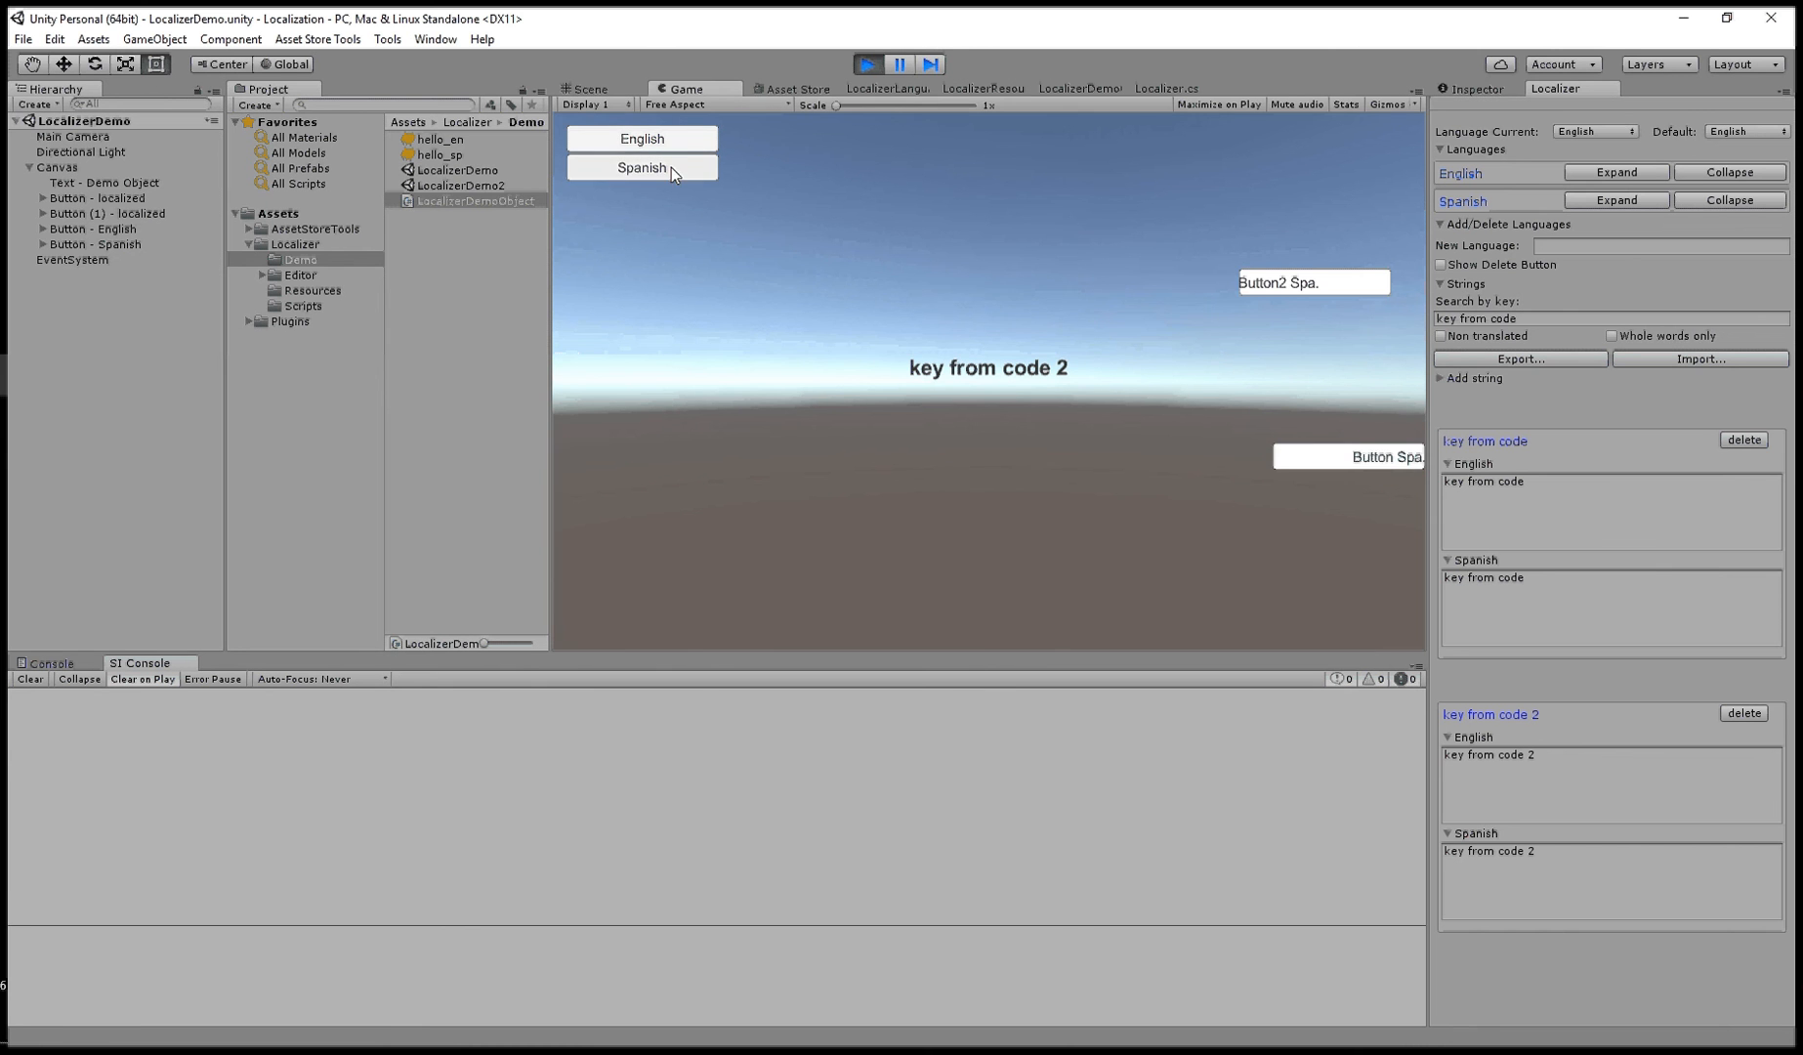
pyautogui.click(682, 143)
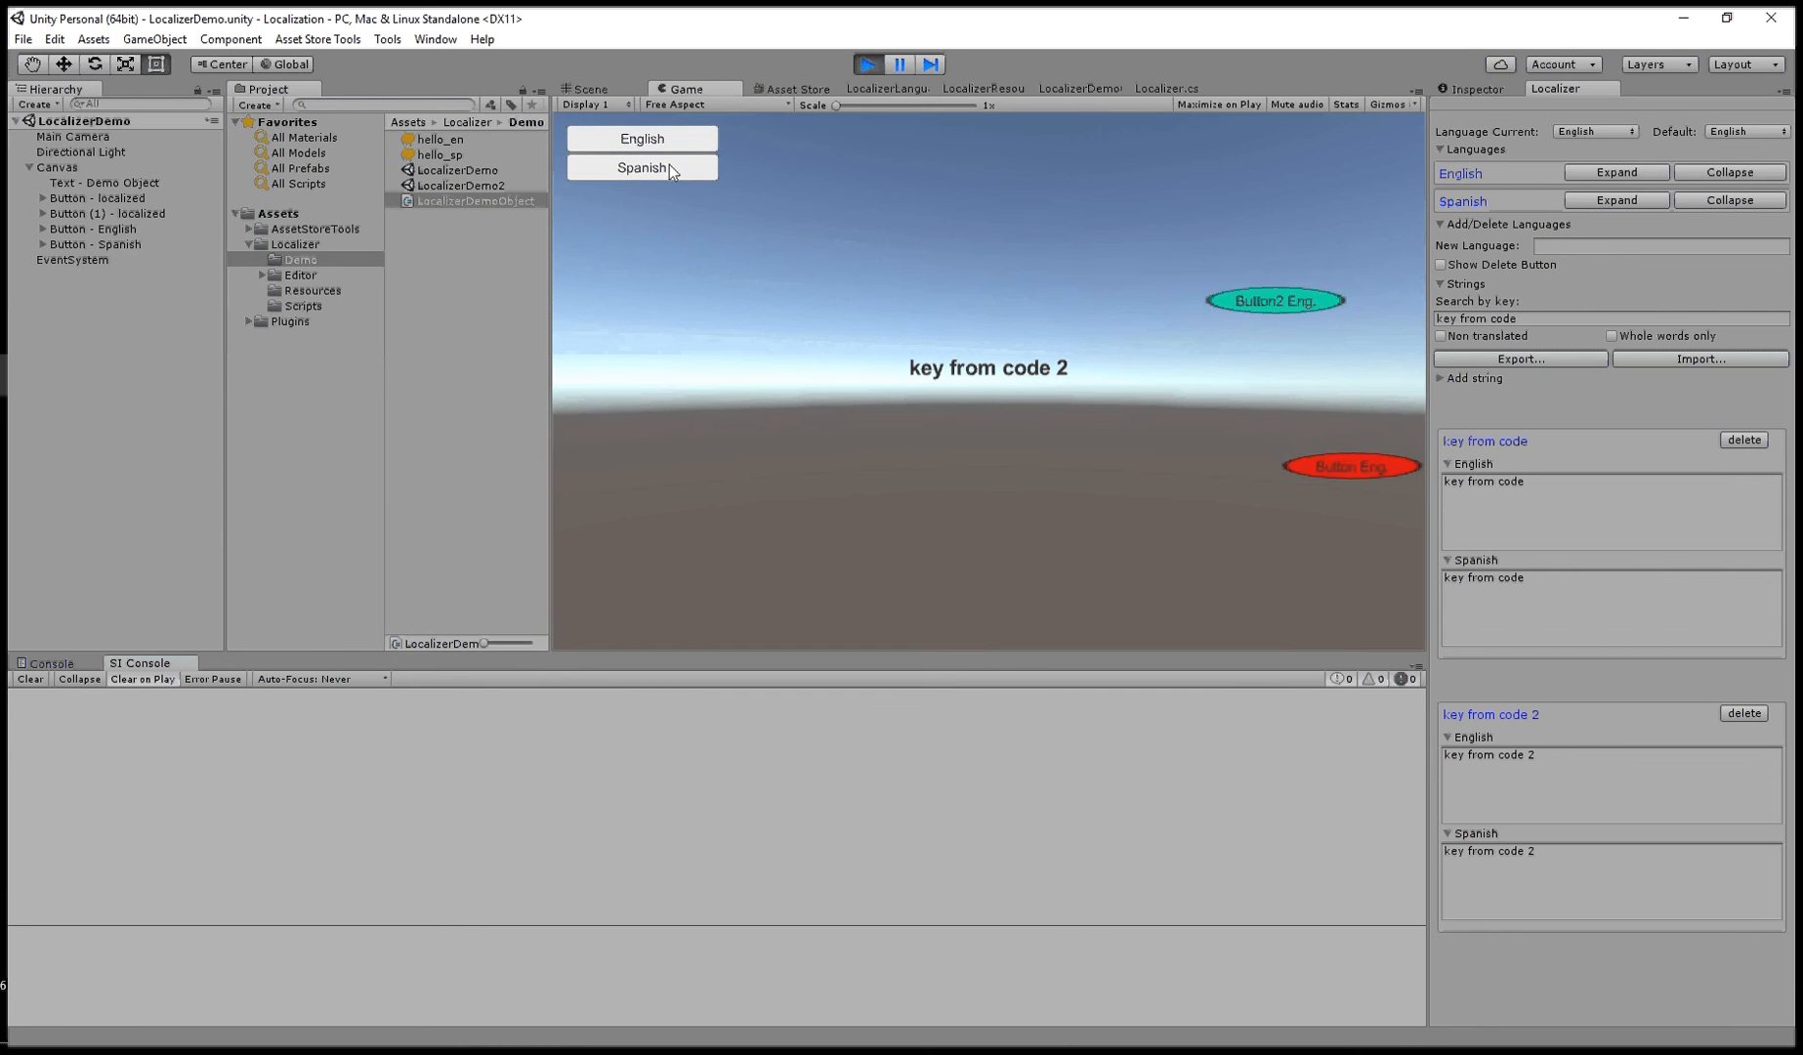
pyautogui.click(669, 163)
pyautogui.click(674, 139)
pyautogui.click(677, 164)
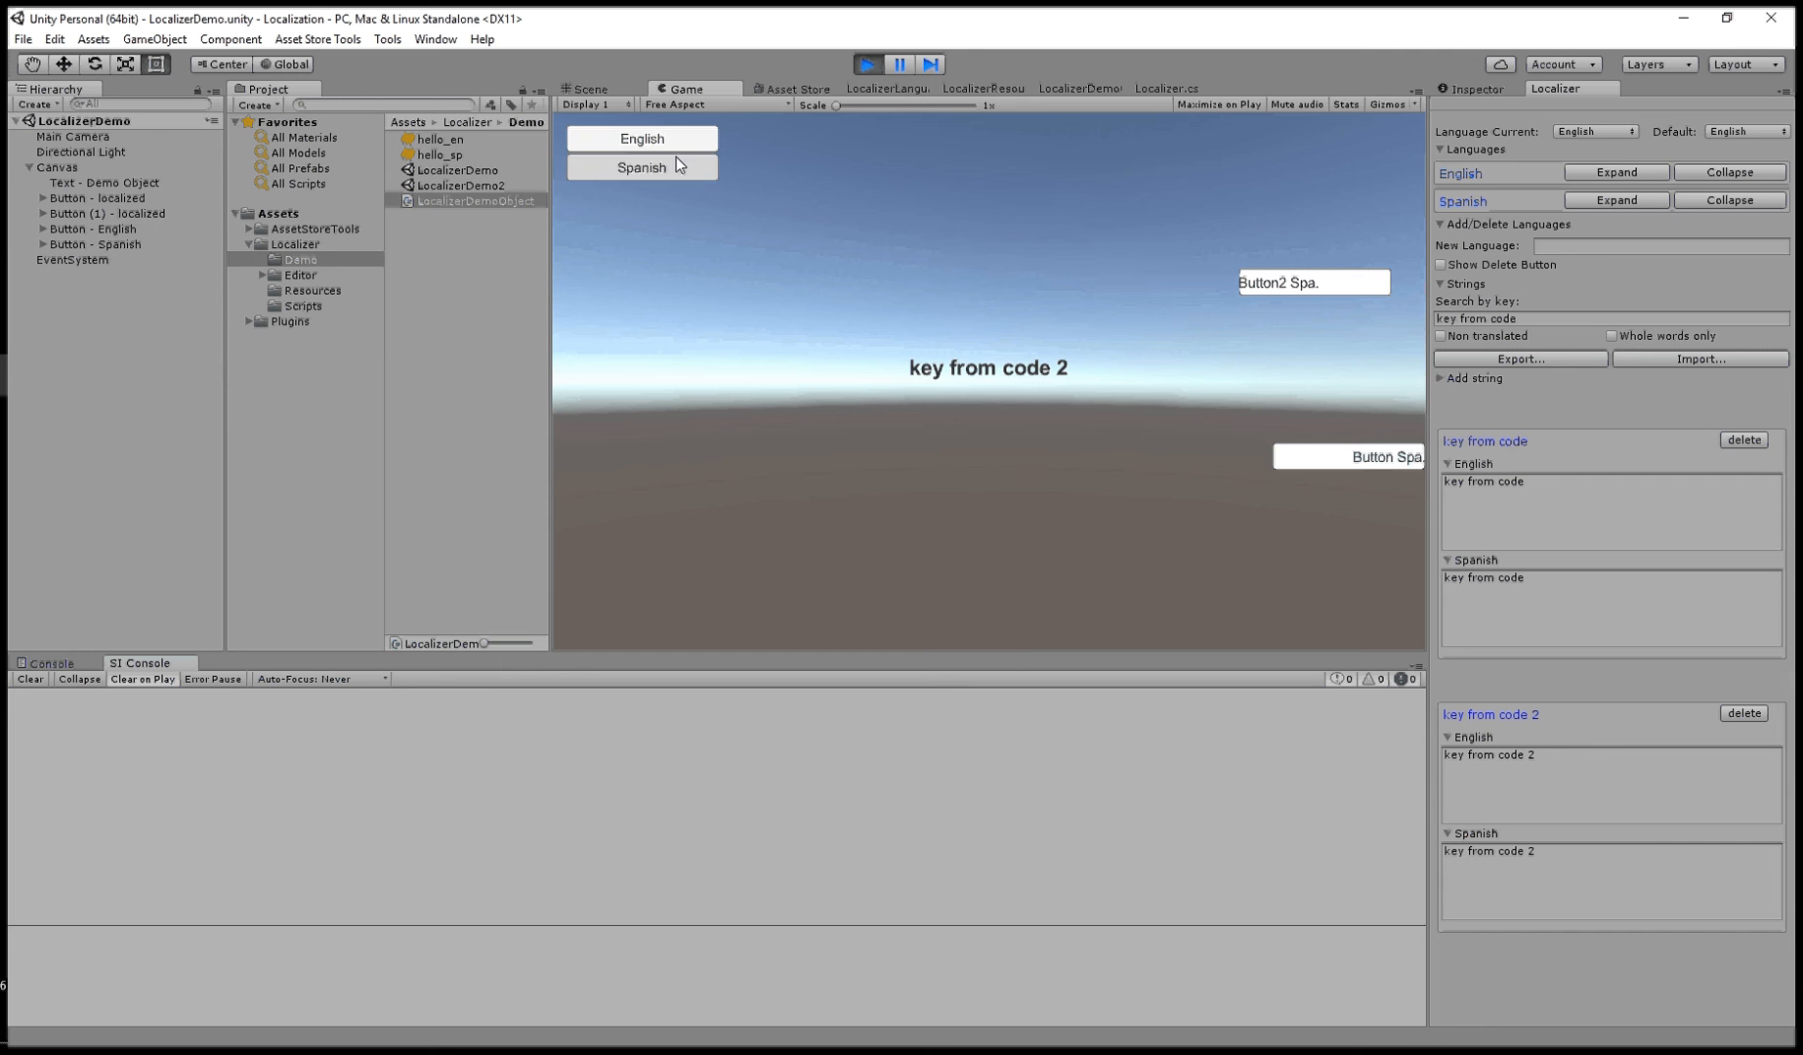
# - Check the language selection code in the LocalizerDemoObject script and return to the Game view
pyautogui.doubleClick(501, 199)
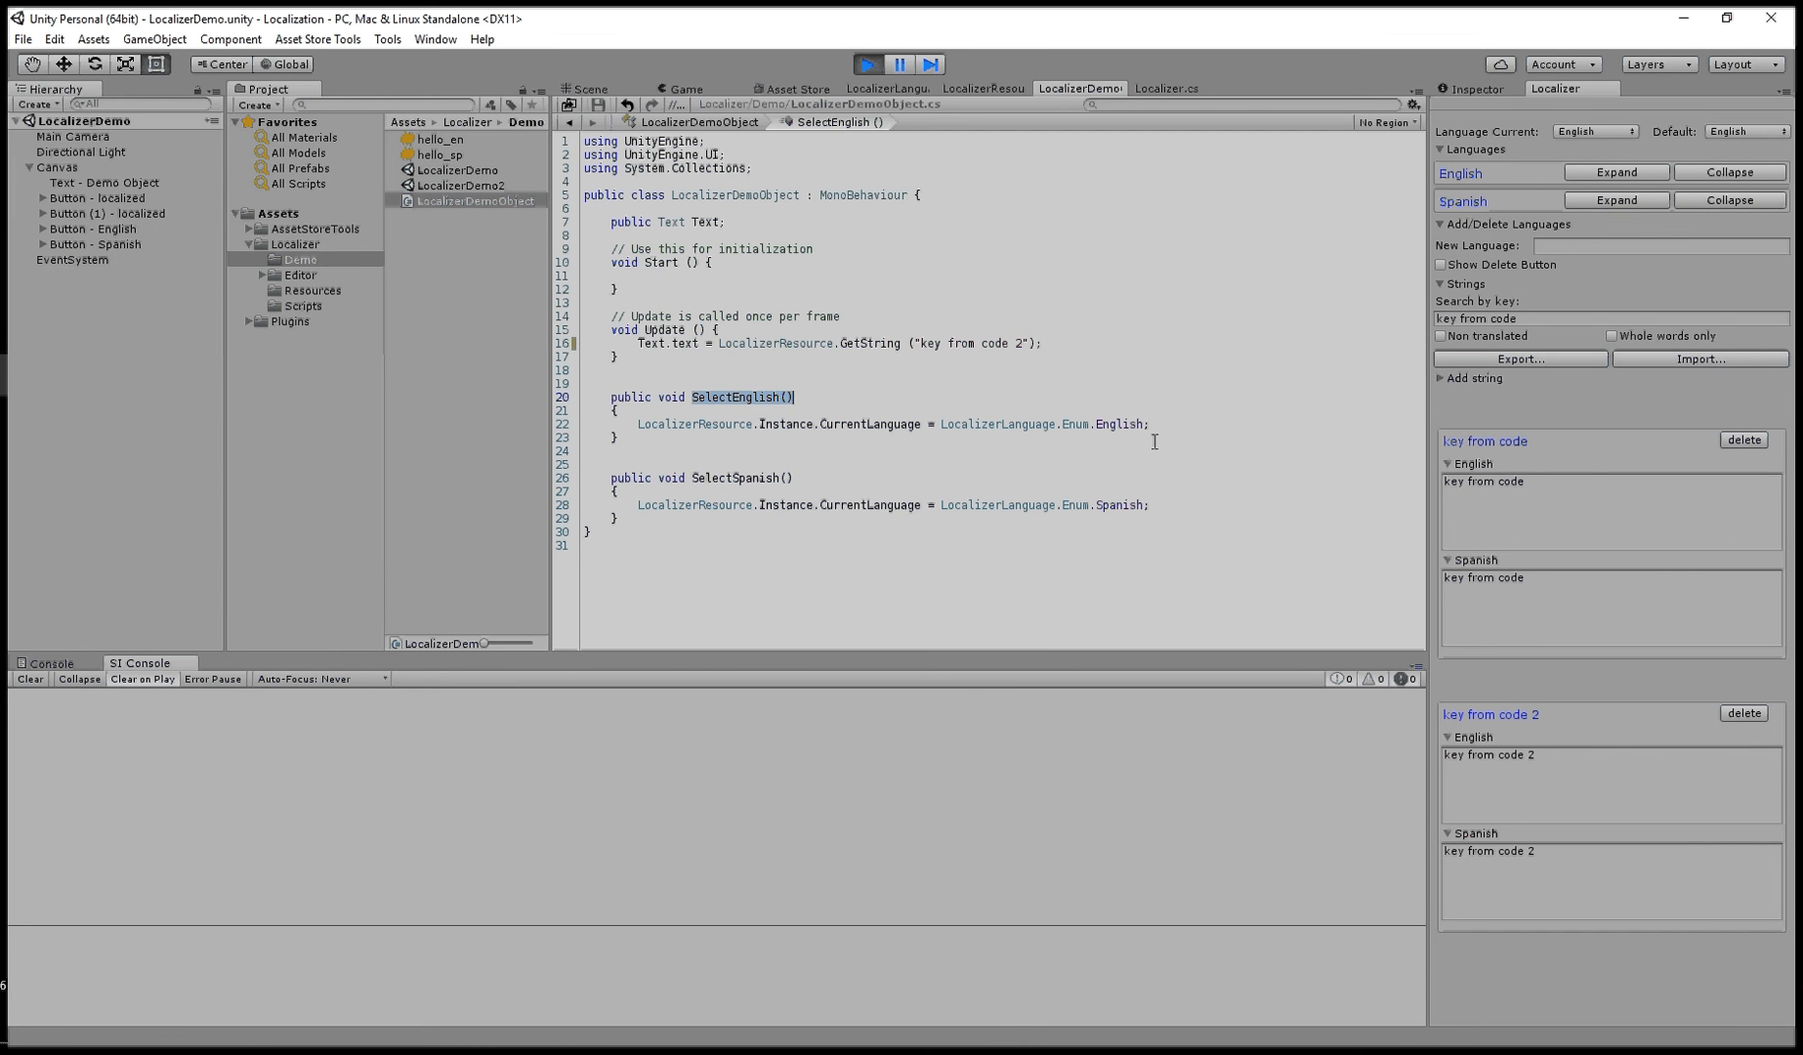
pyautogui.click(1174, 425)
pyautogui.click(696, 89)
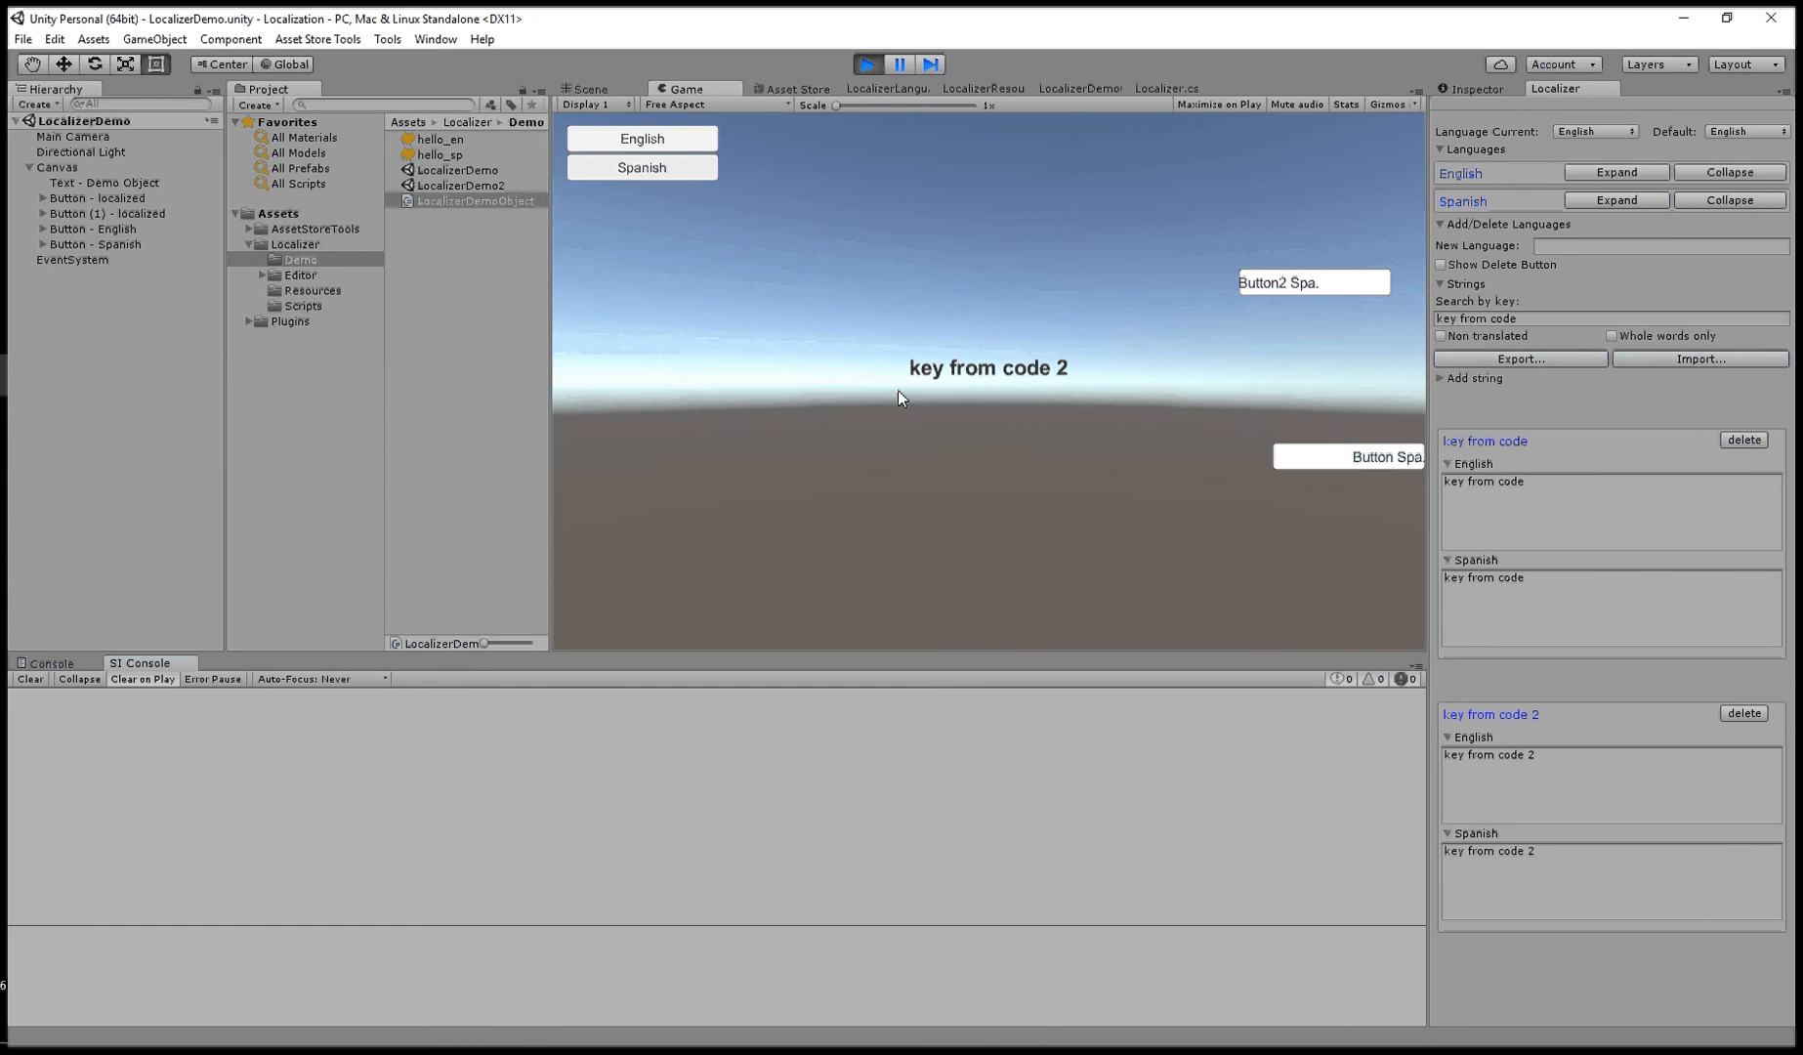
# - Set the Spanish text of "key from code 2" to "key from code 2 eeee" and apply it while the scene runs
pyautogui.click(1634, 768)
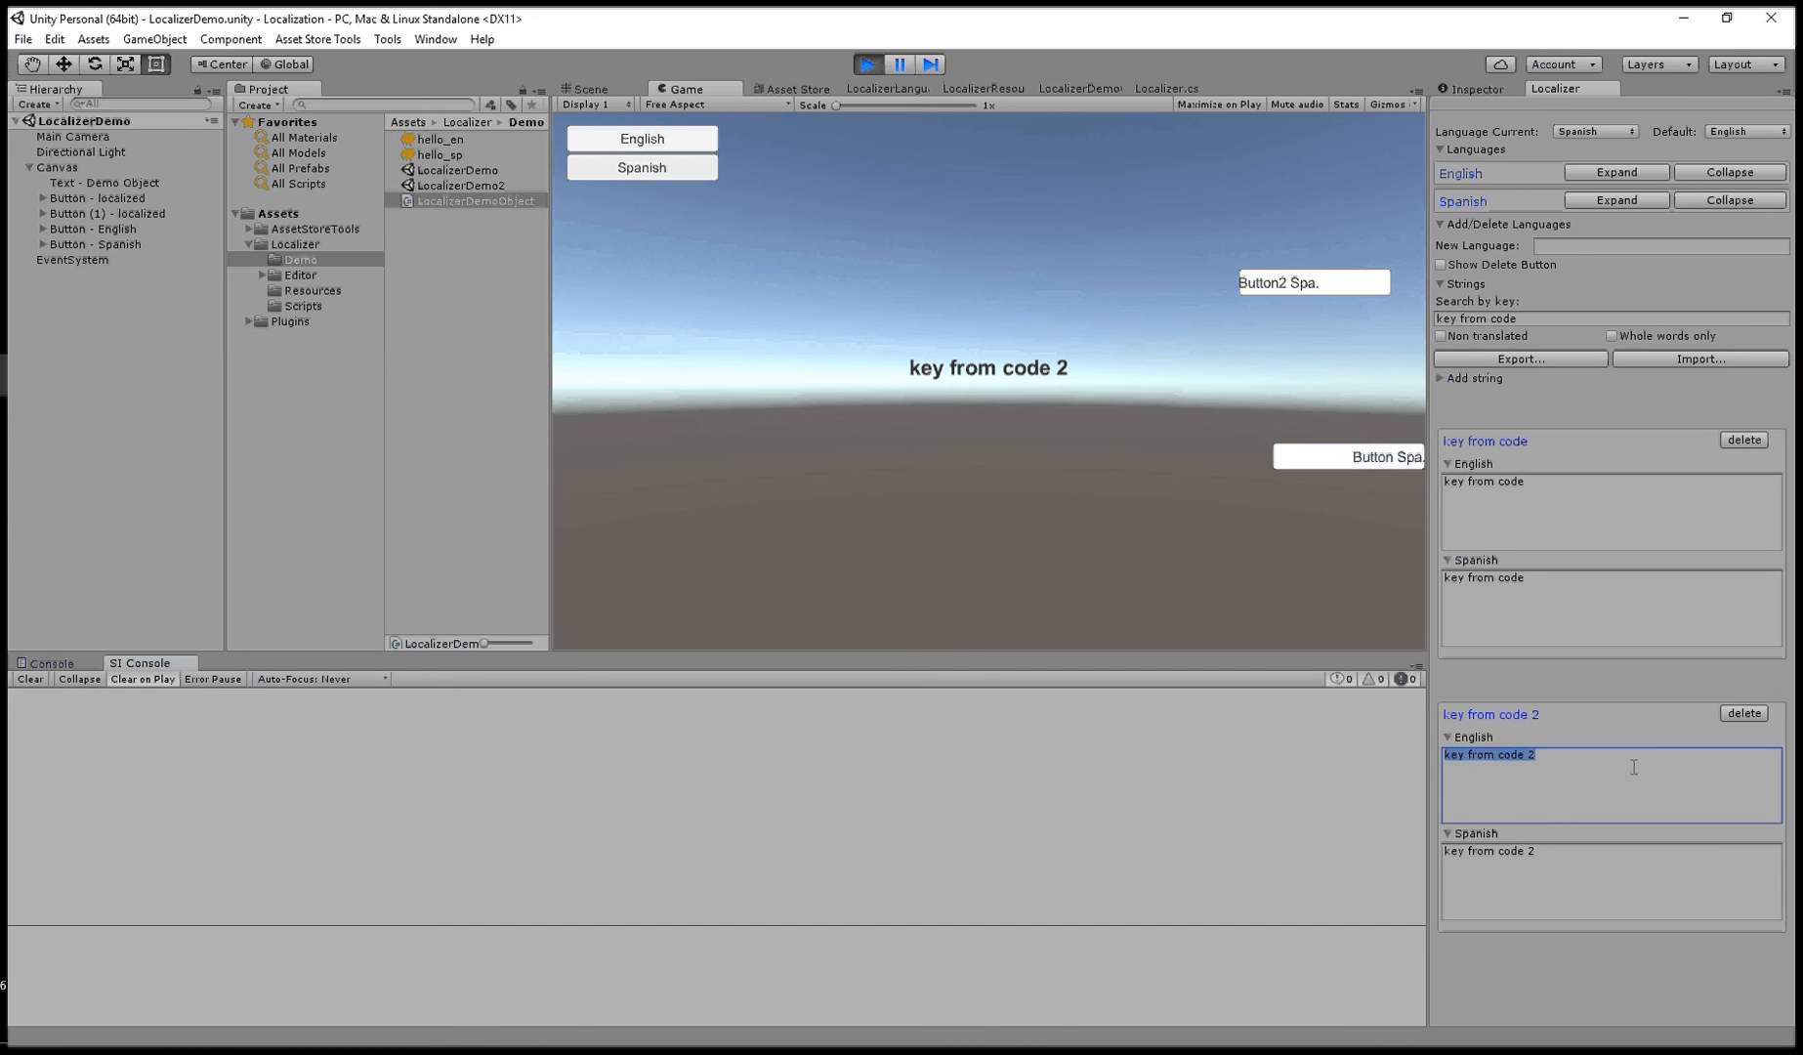
pyautogui.click(1634, 768)
pyautogui.click(1582, 877)
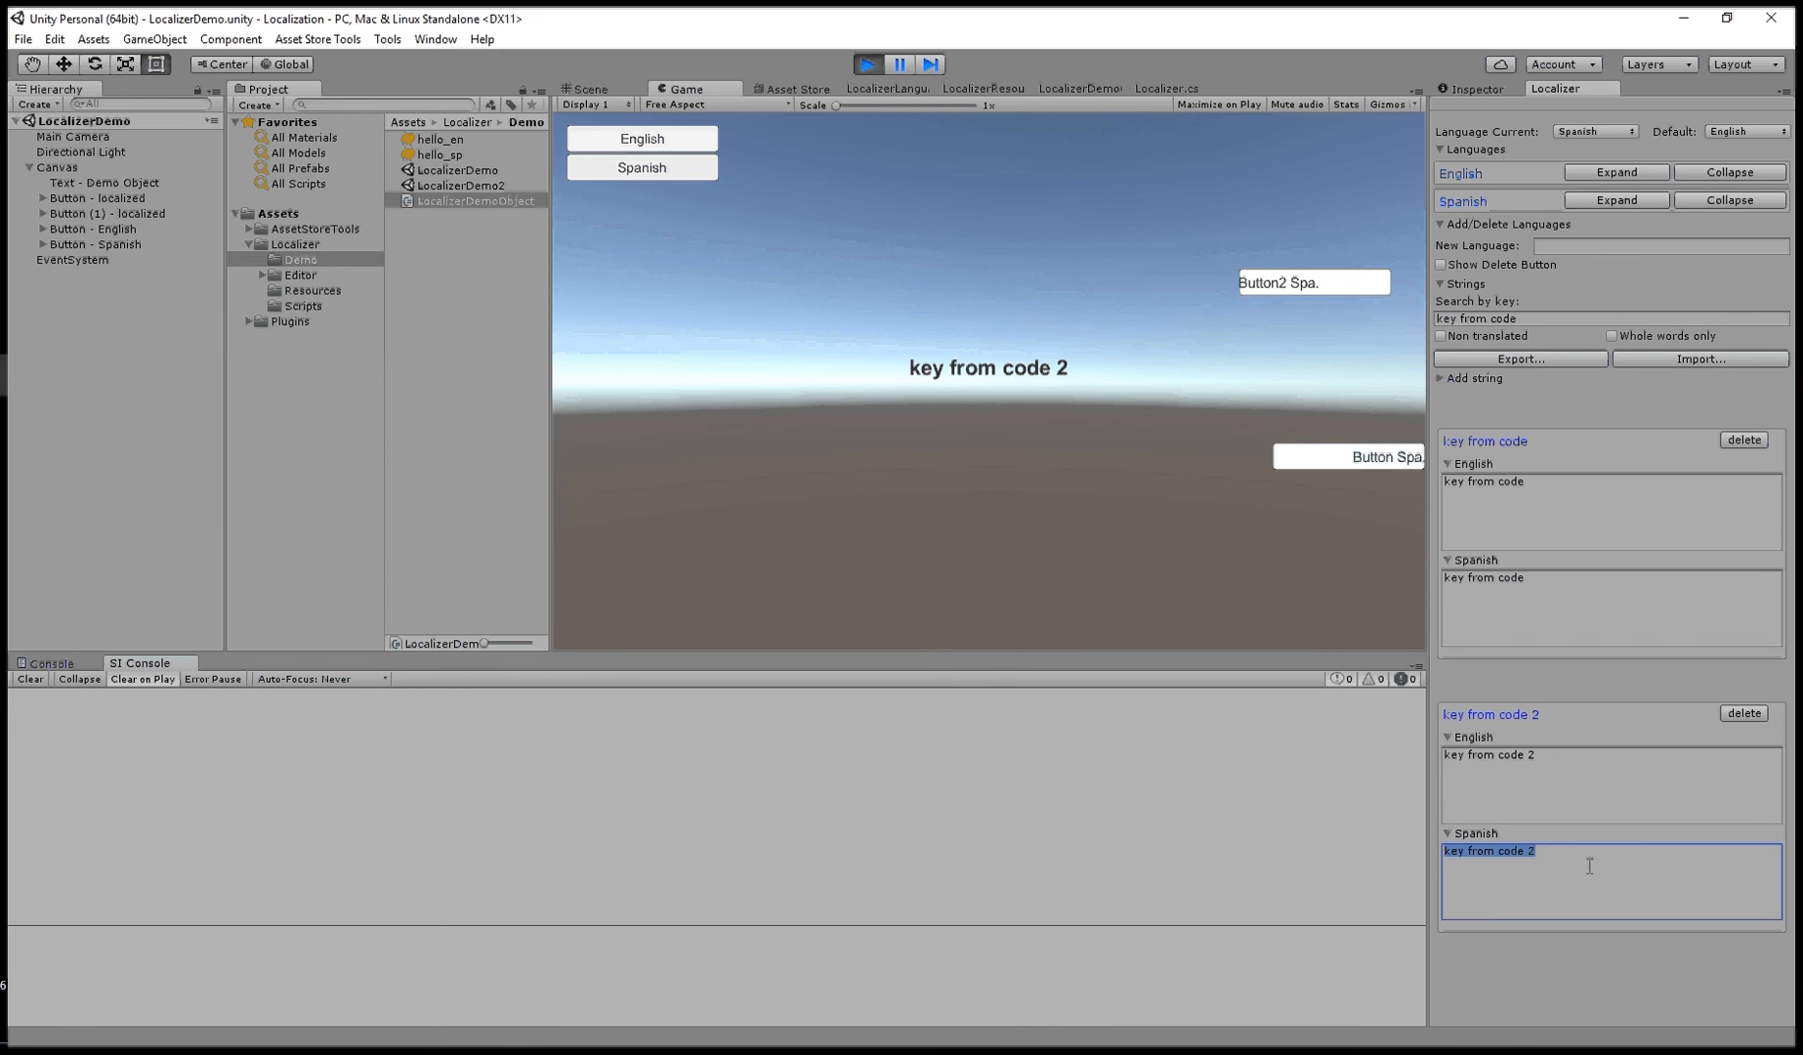
pyautogui.click(1584, 866)
pyautogui.write('eeee')
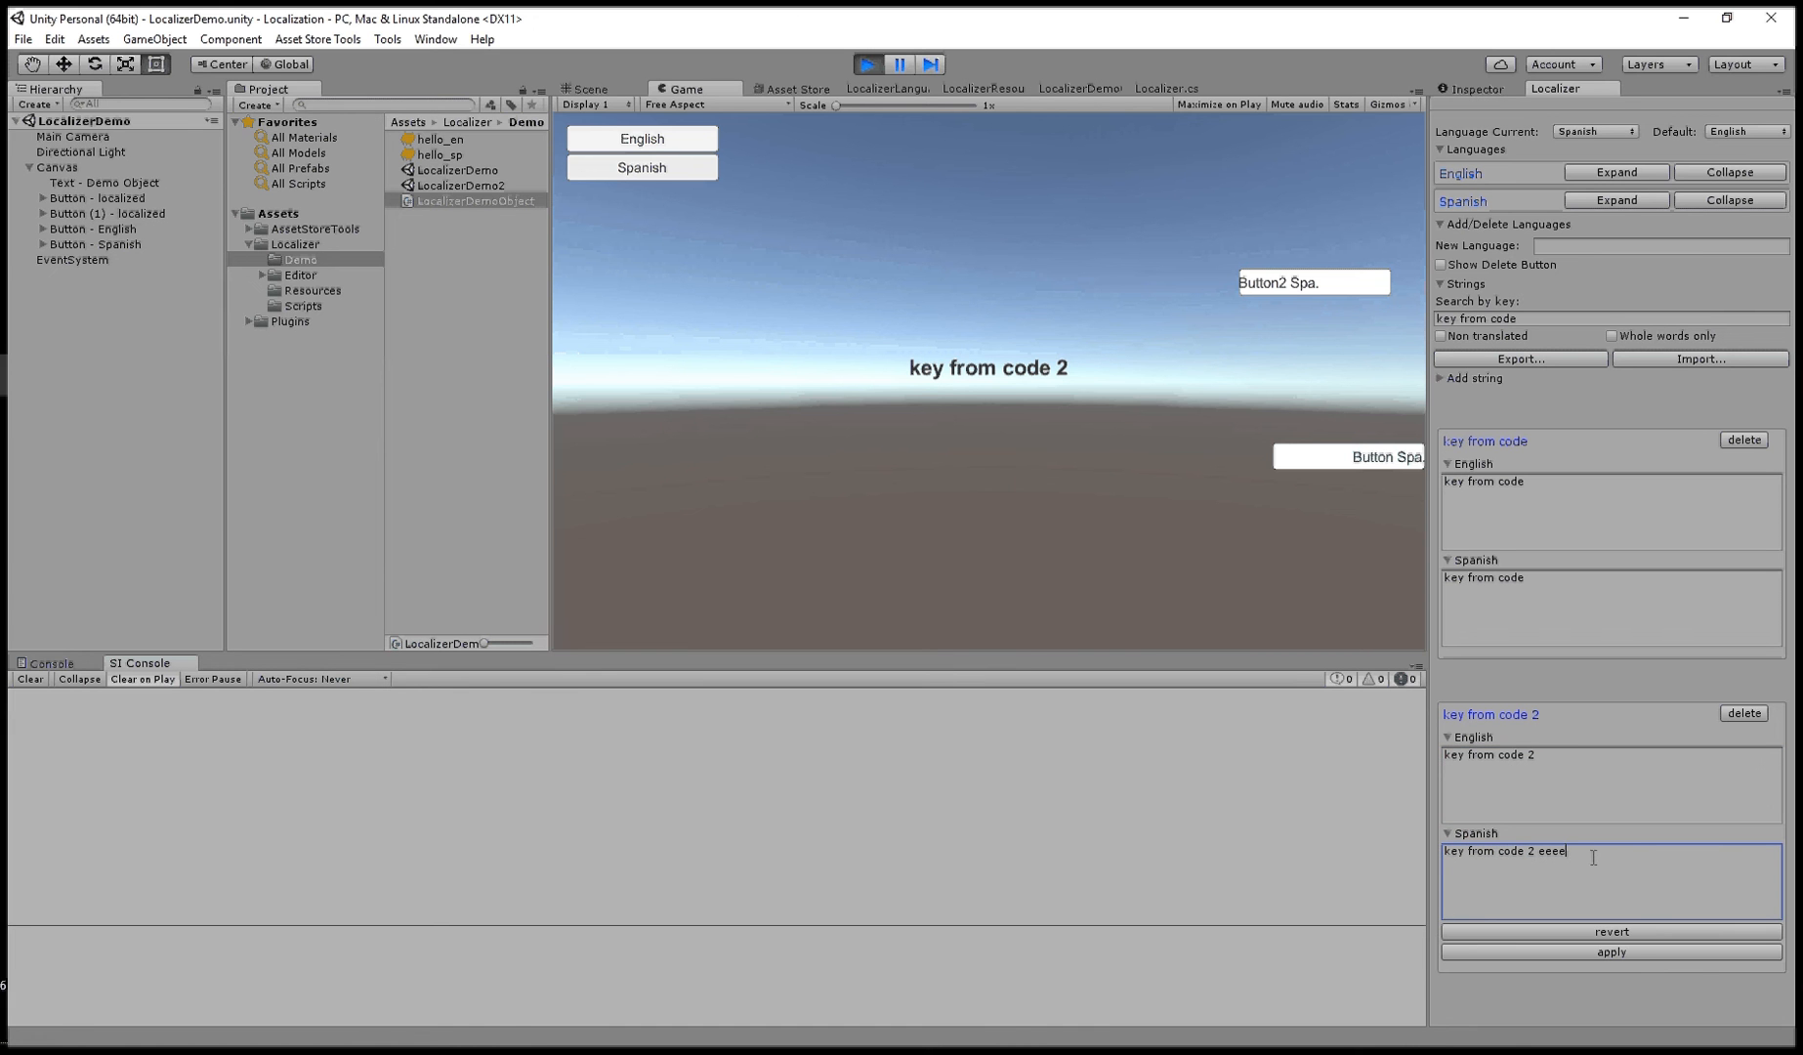
pyautogui.click(1630, 952)
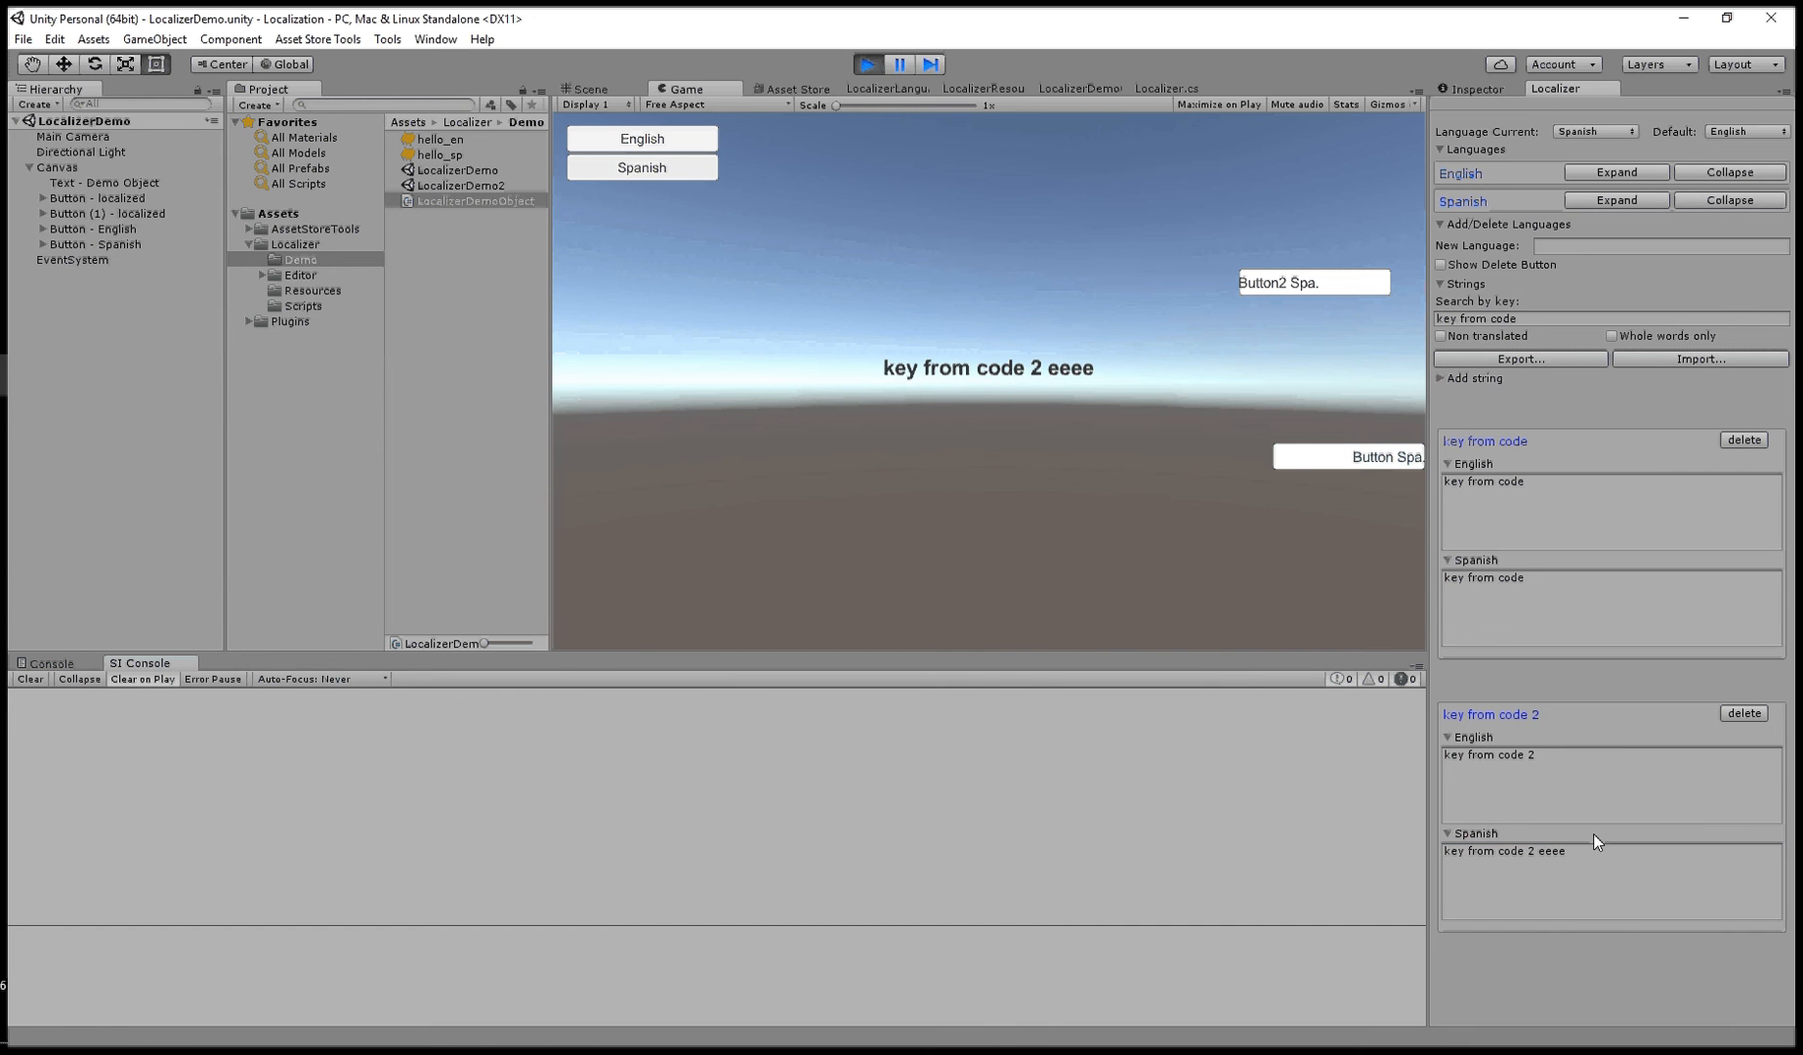
# - Set the Spanish text of "key from code 2" back to "key from code 2", apply it, and stop the scene
pyautogui.click(1562, 859)
pyautogui.doubleClick(1560, 854)
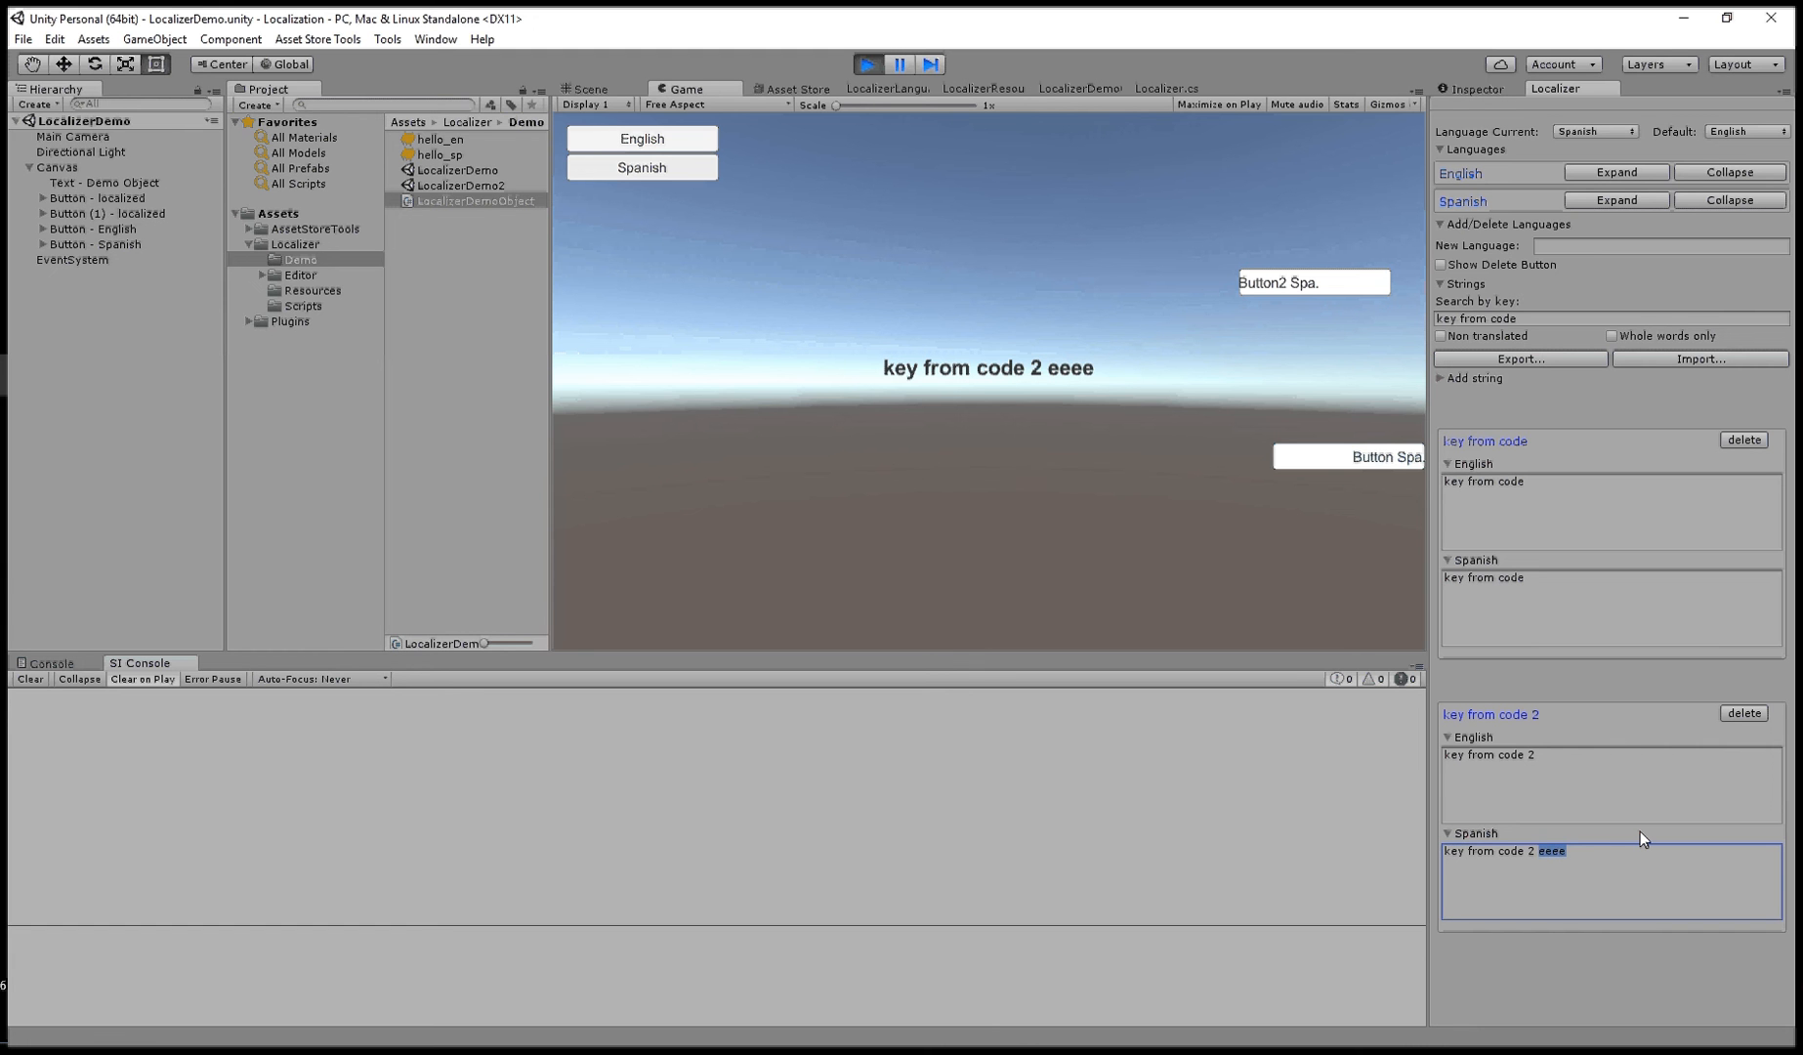
pyautogui.press('BackSpace')
pyautogui.press('BackSpace')
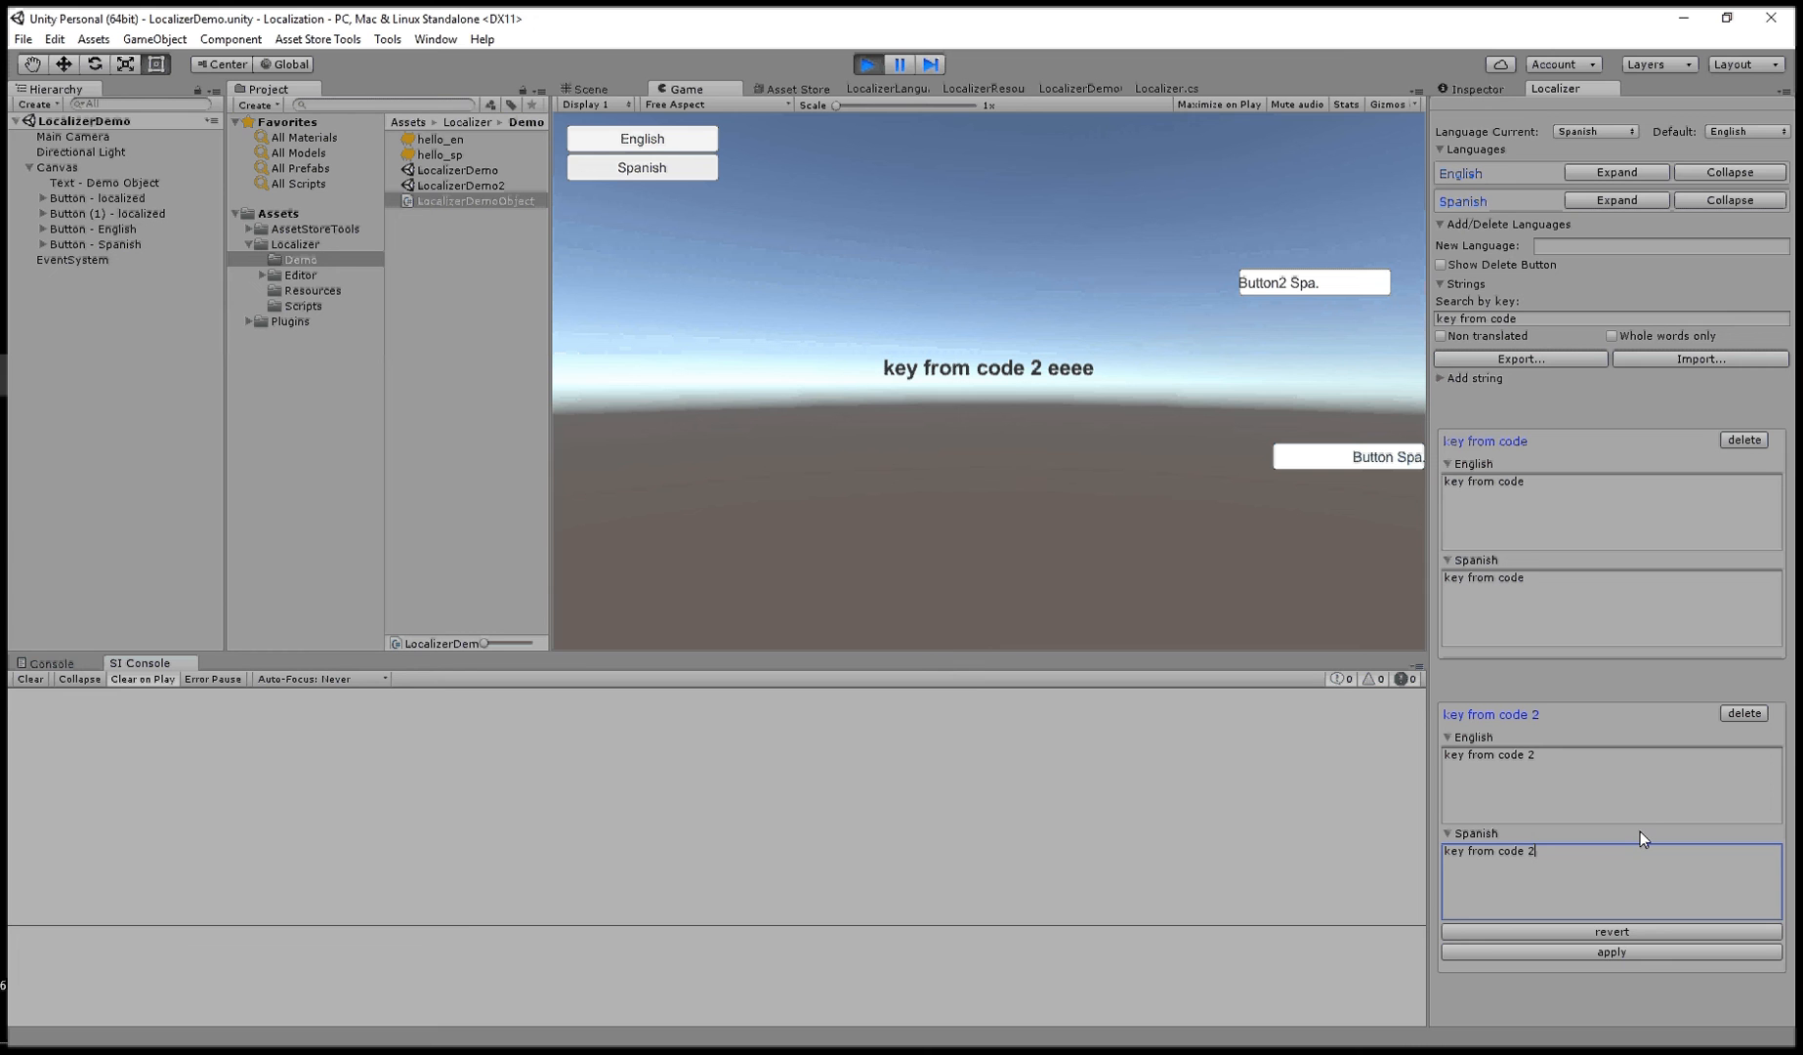
pyautogui.click(1631, 952)
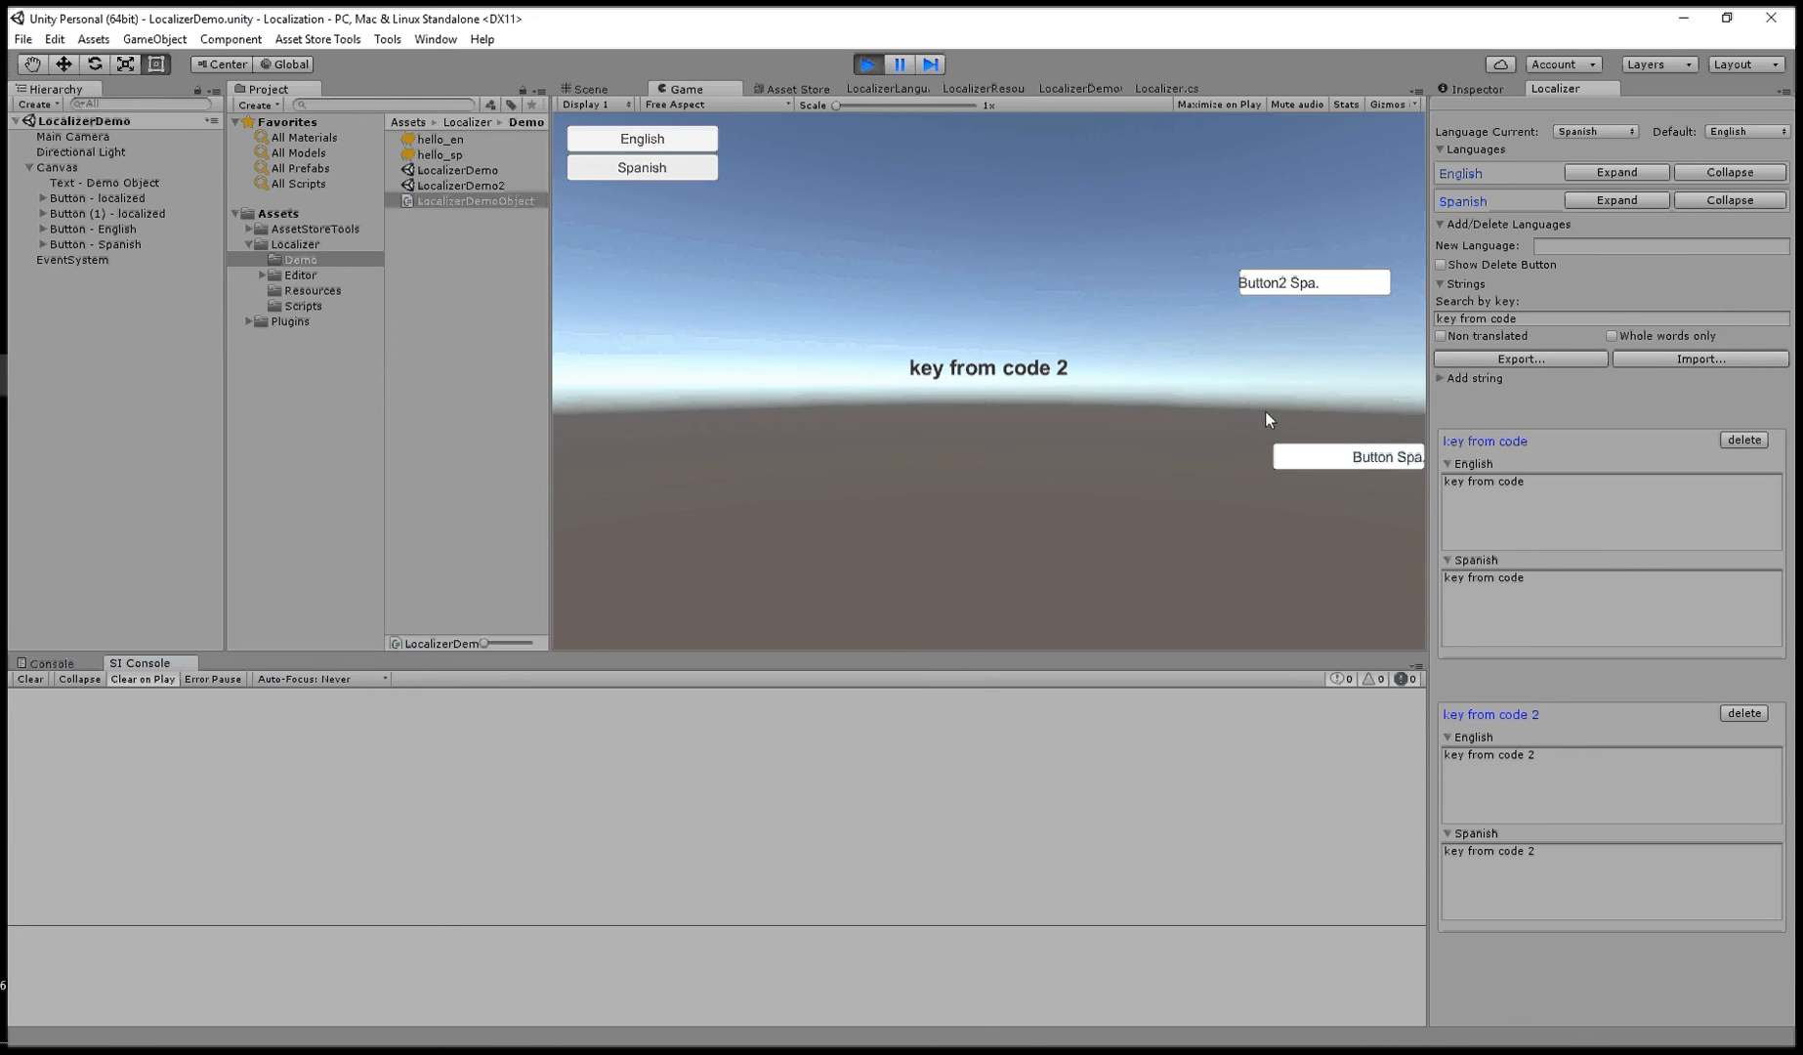
pyautogui.click(869, 65)
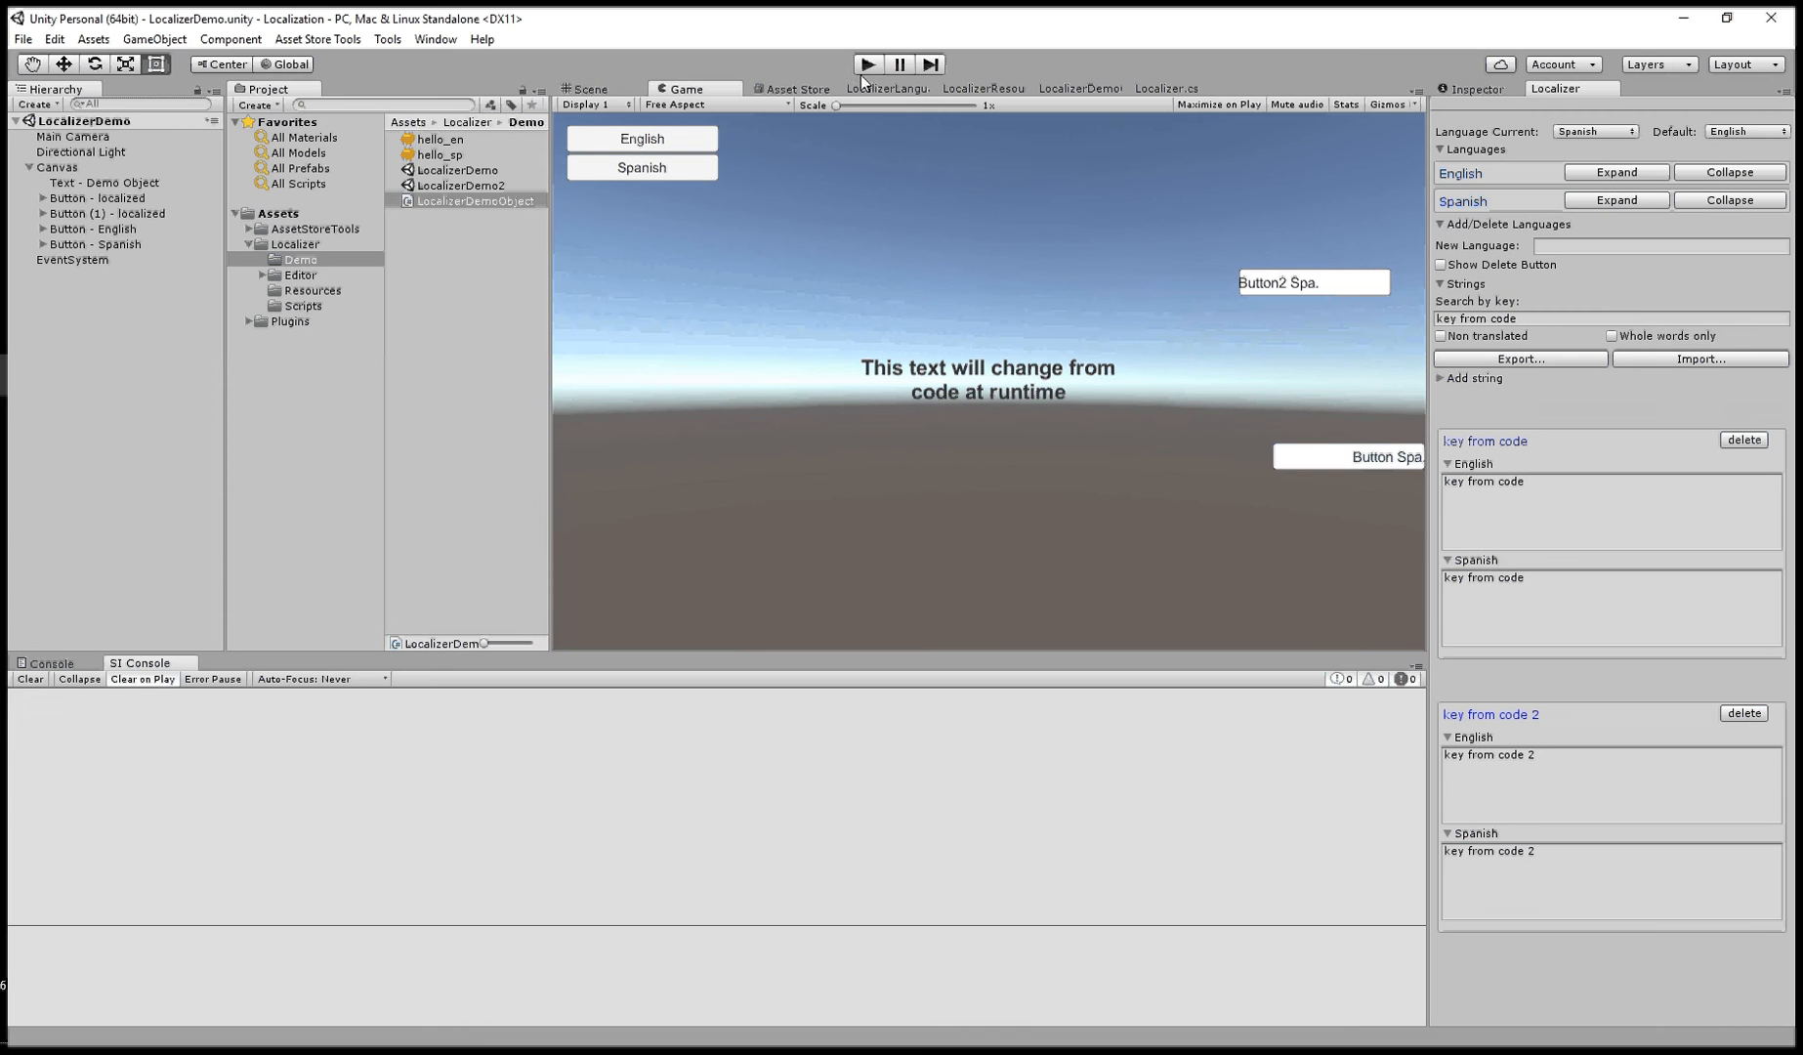